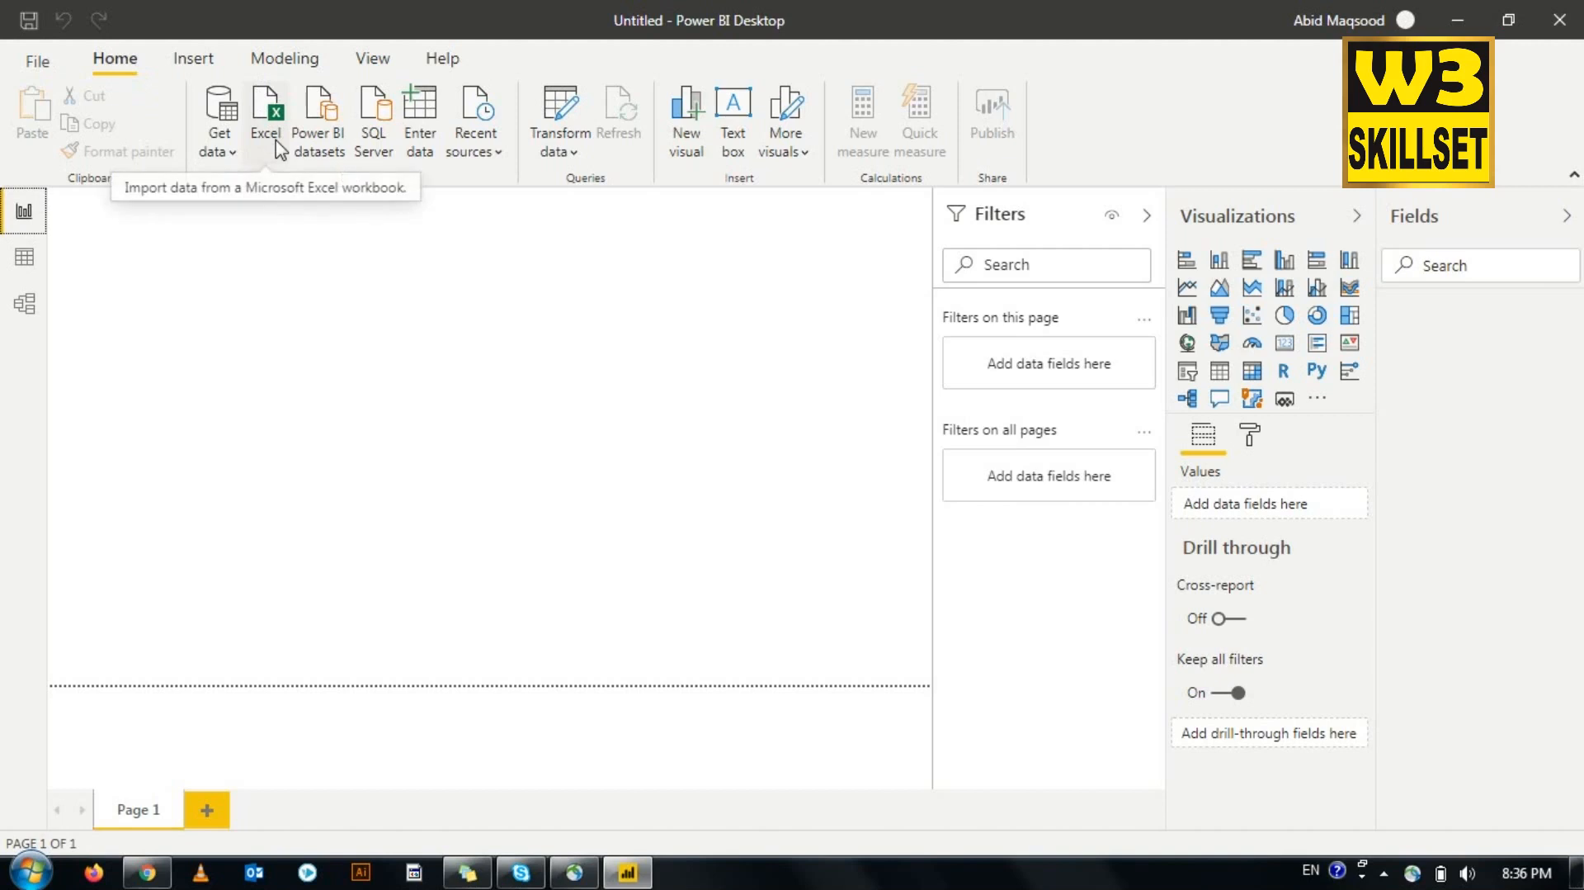
Step: Review the common data sources, the import options and the getting-started screen
left_click(234, 155)
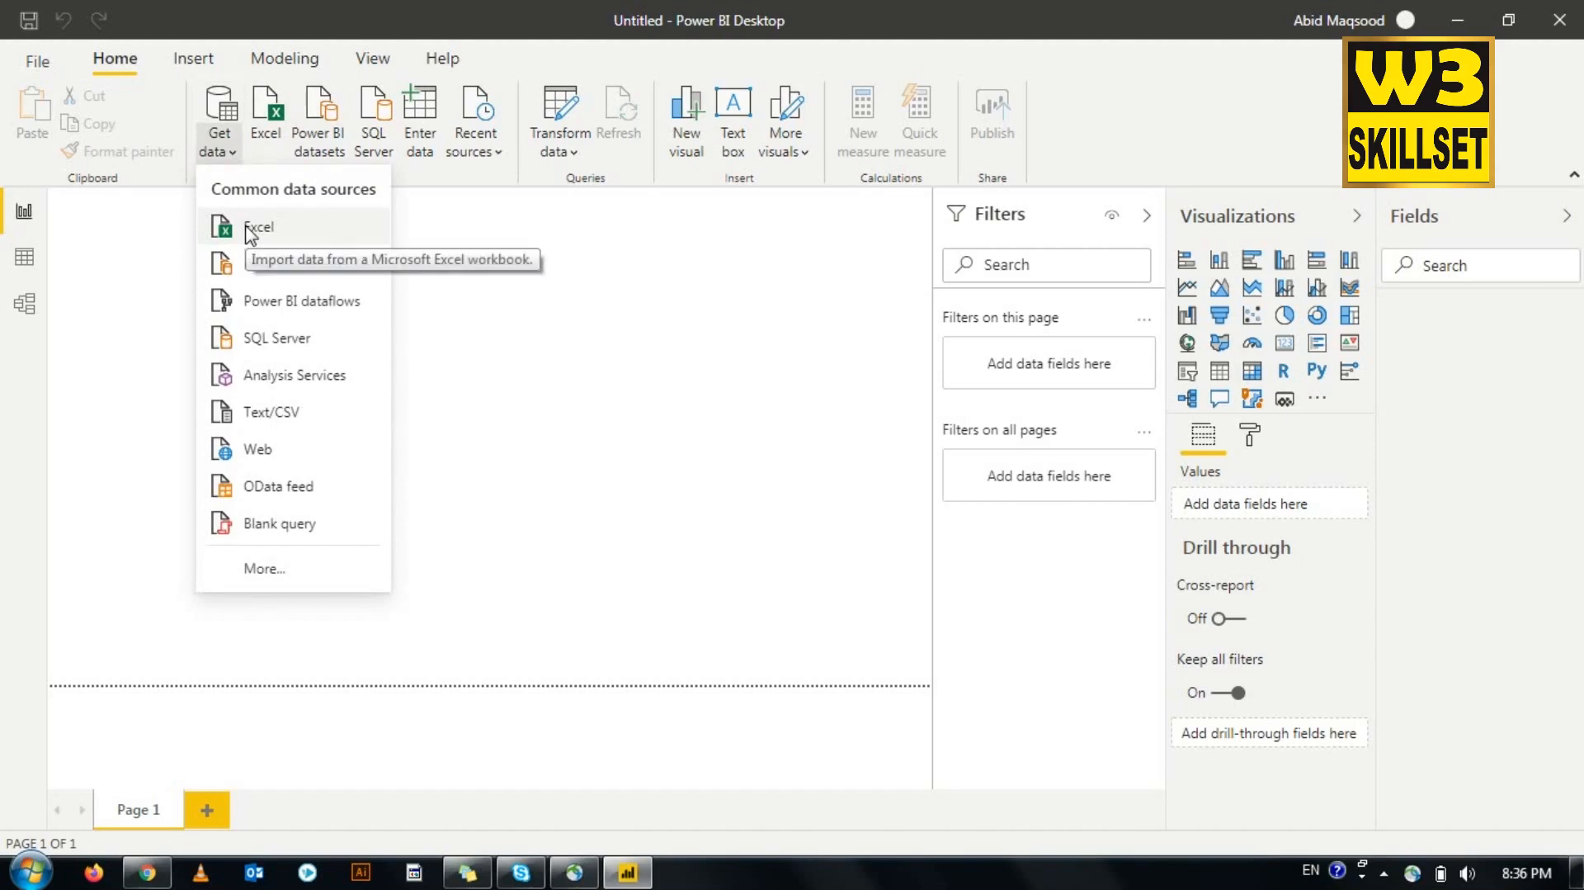
left_click(37, 63)
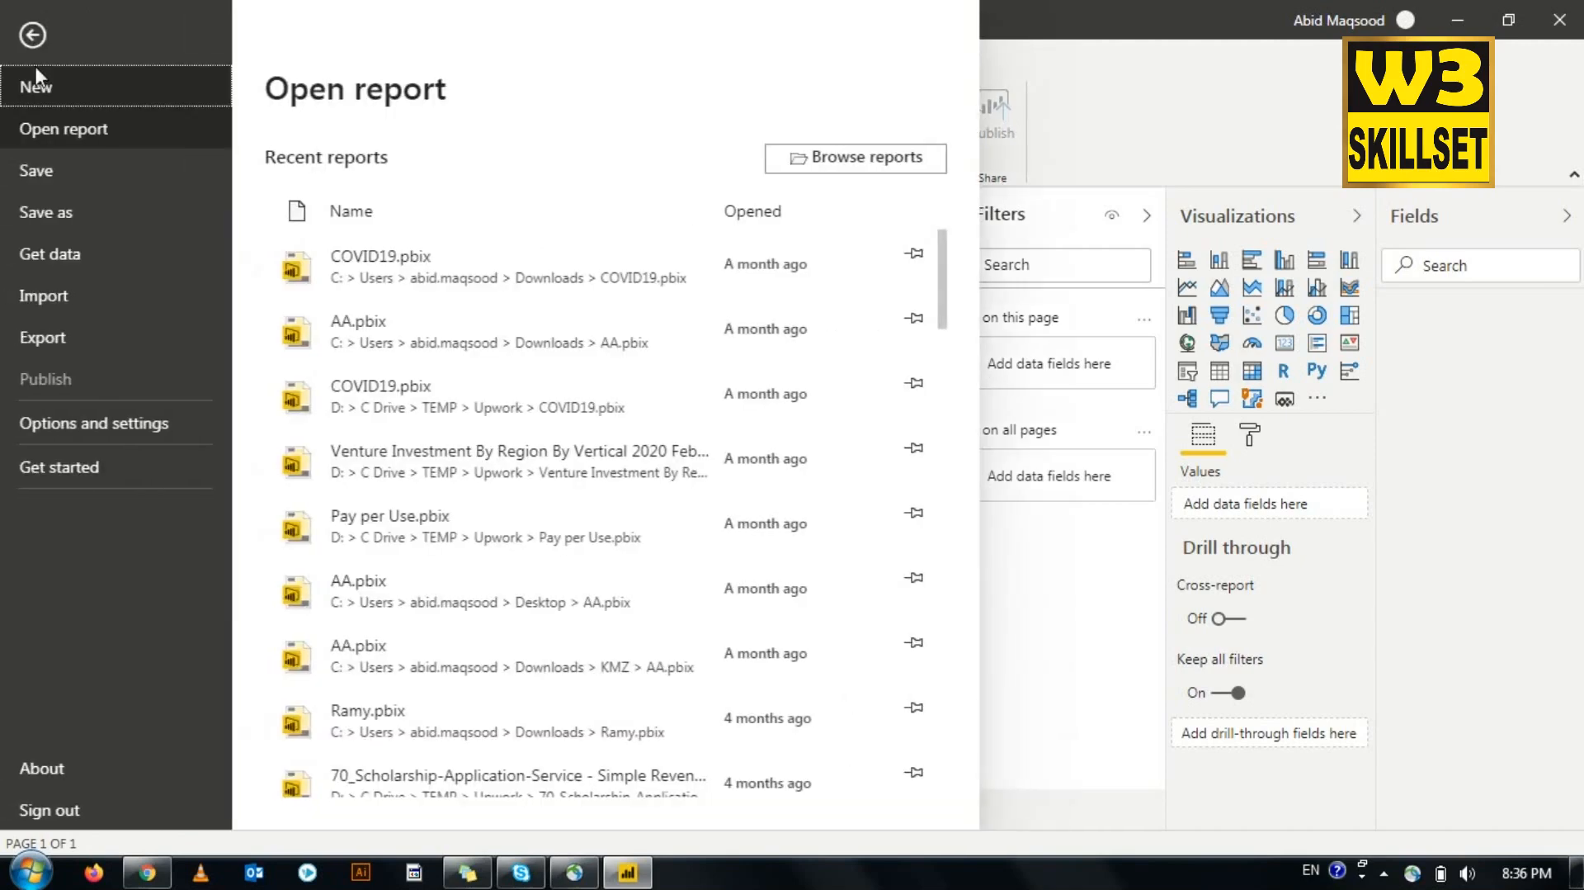
left_click(34, 33)
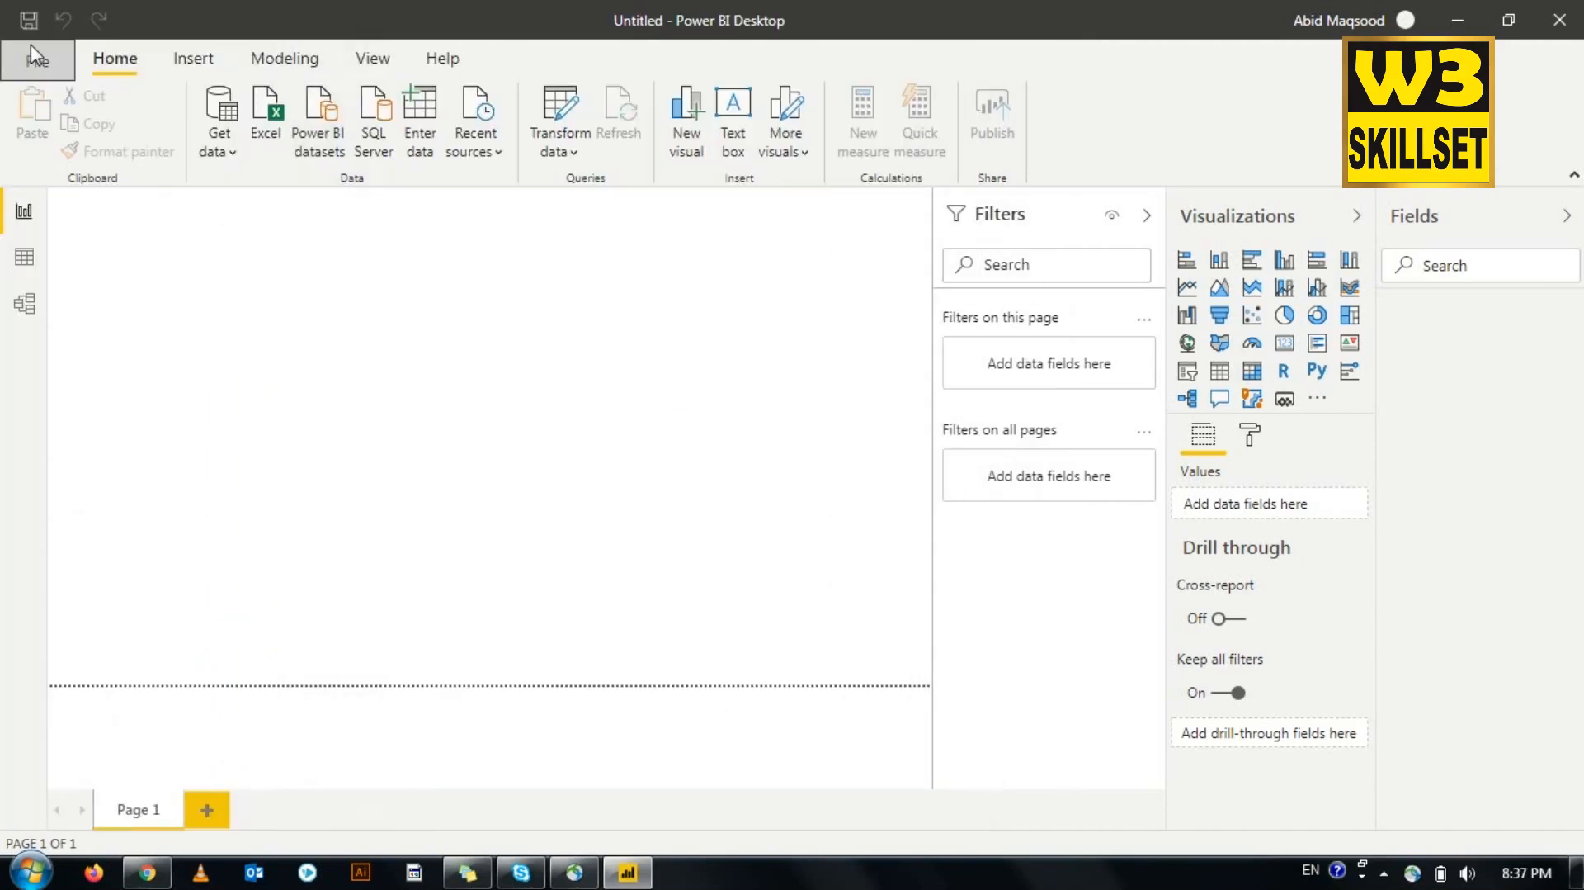
left_click(33, 56)
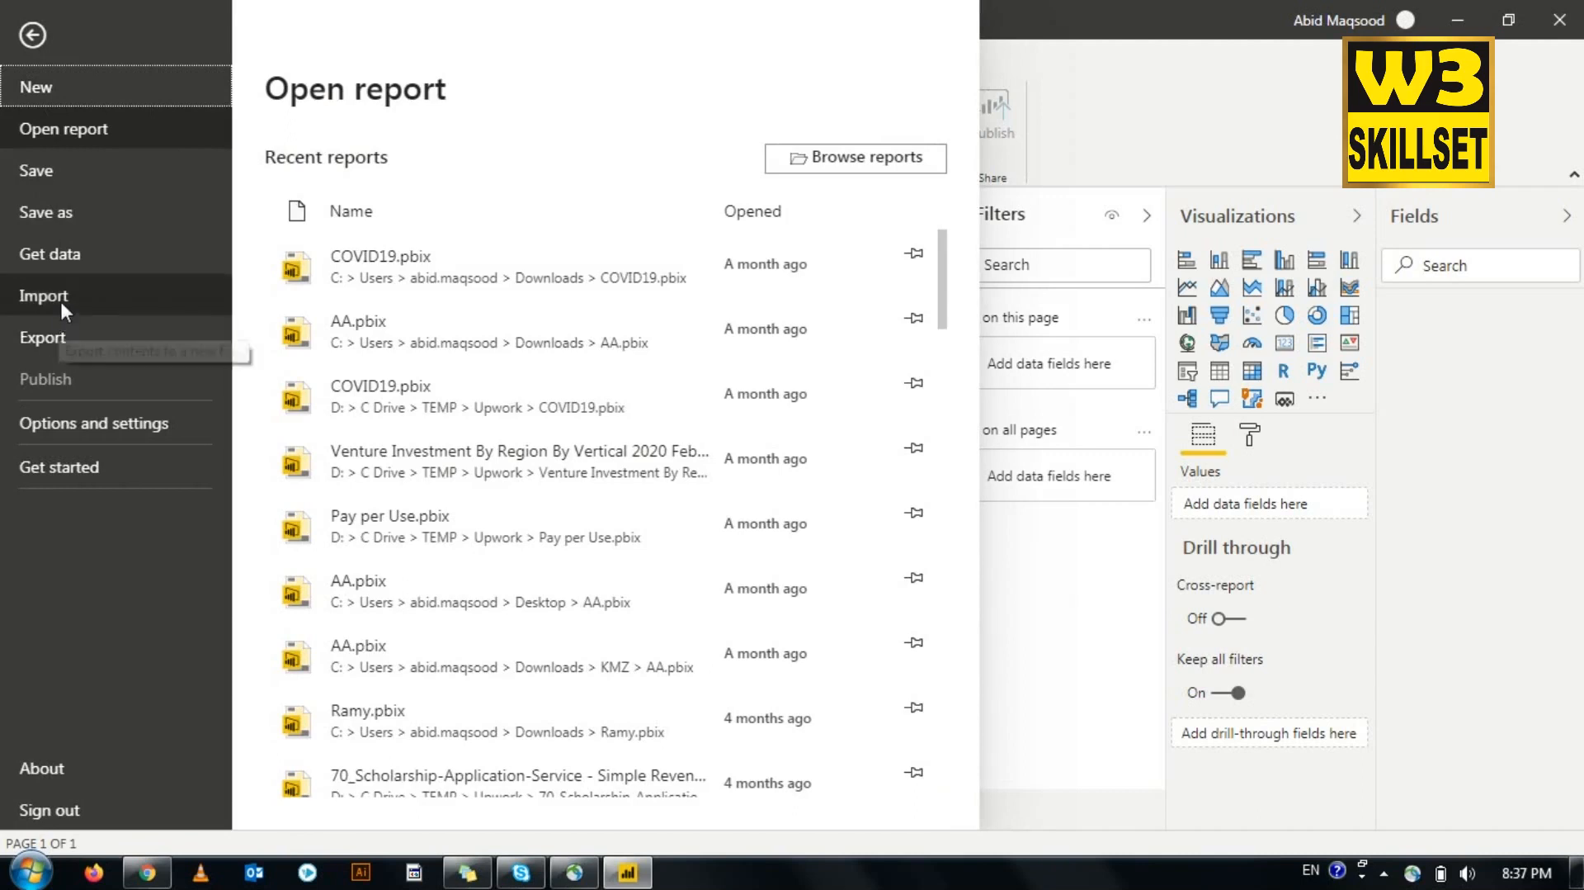
left_click(61, 300)
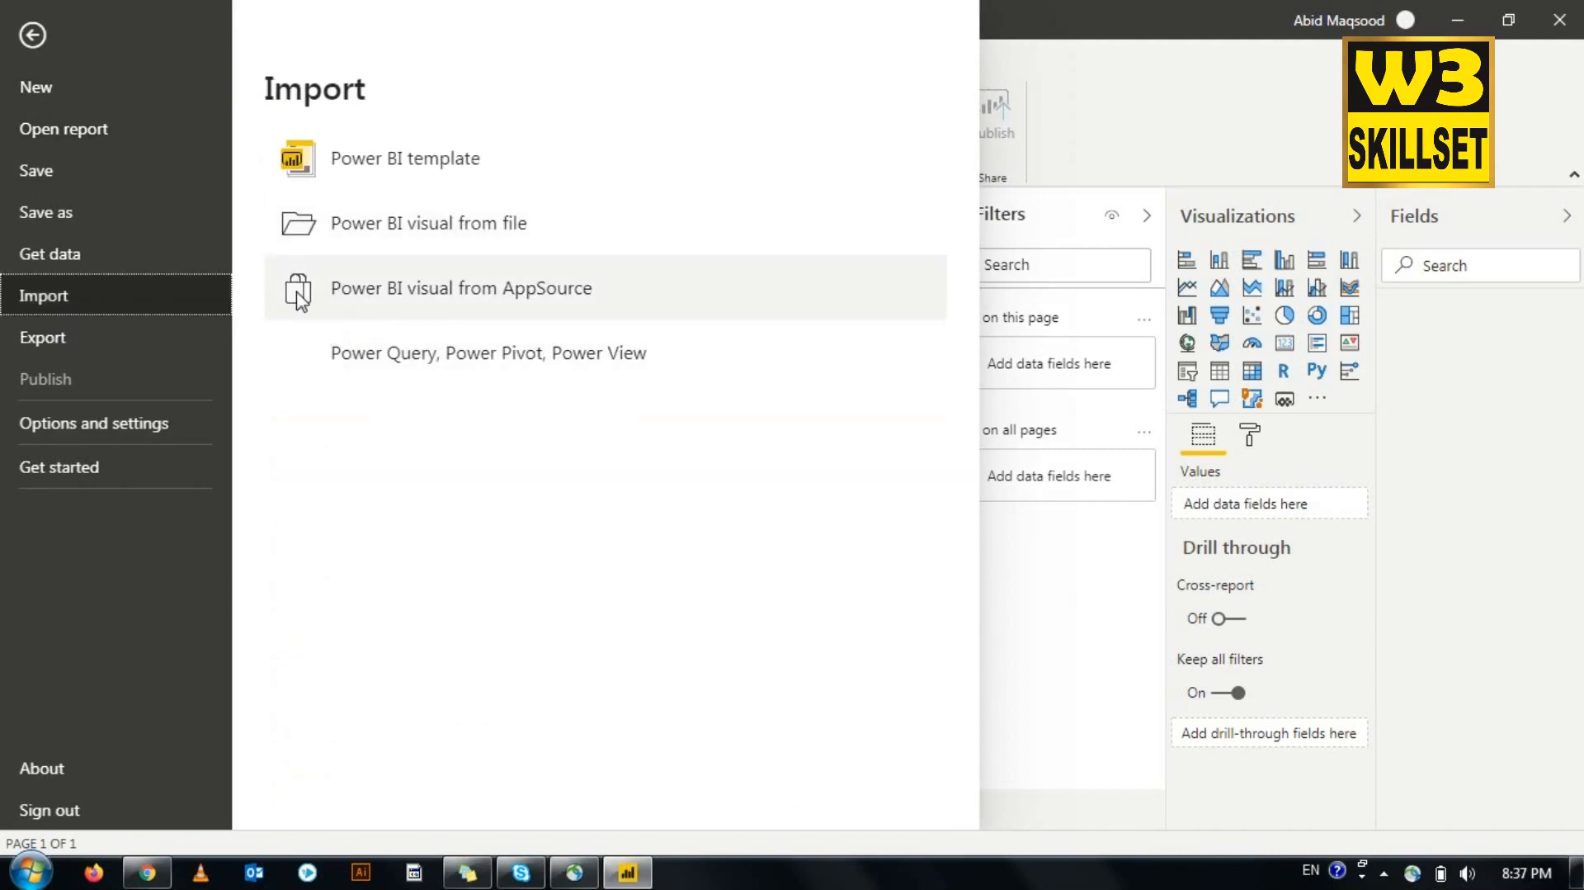
left_click(79, 469)
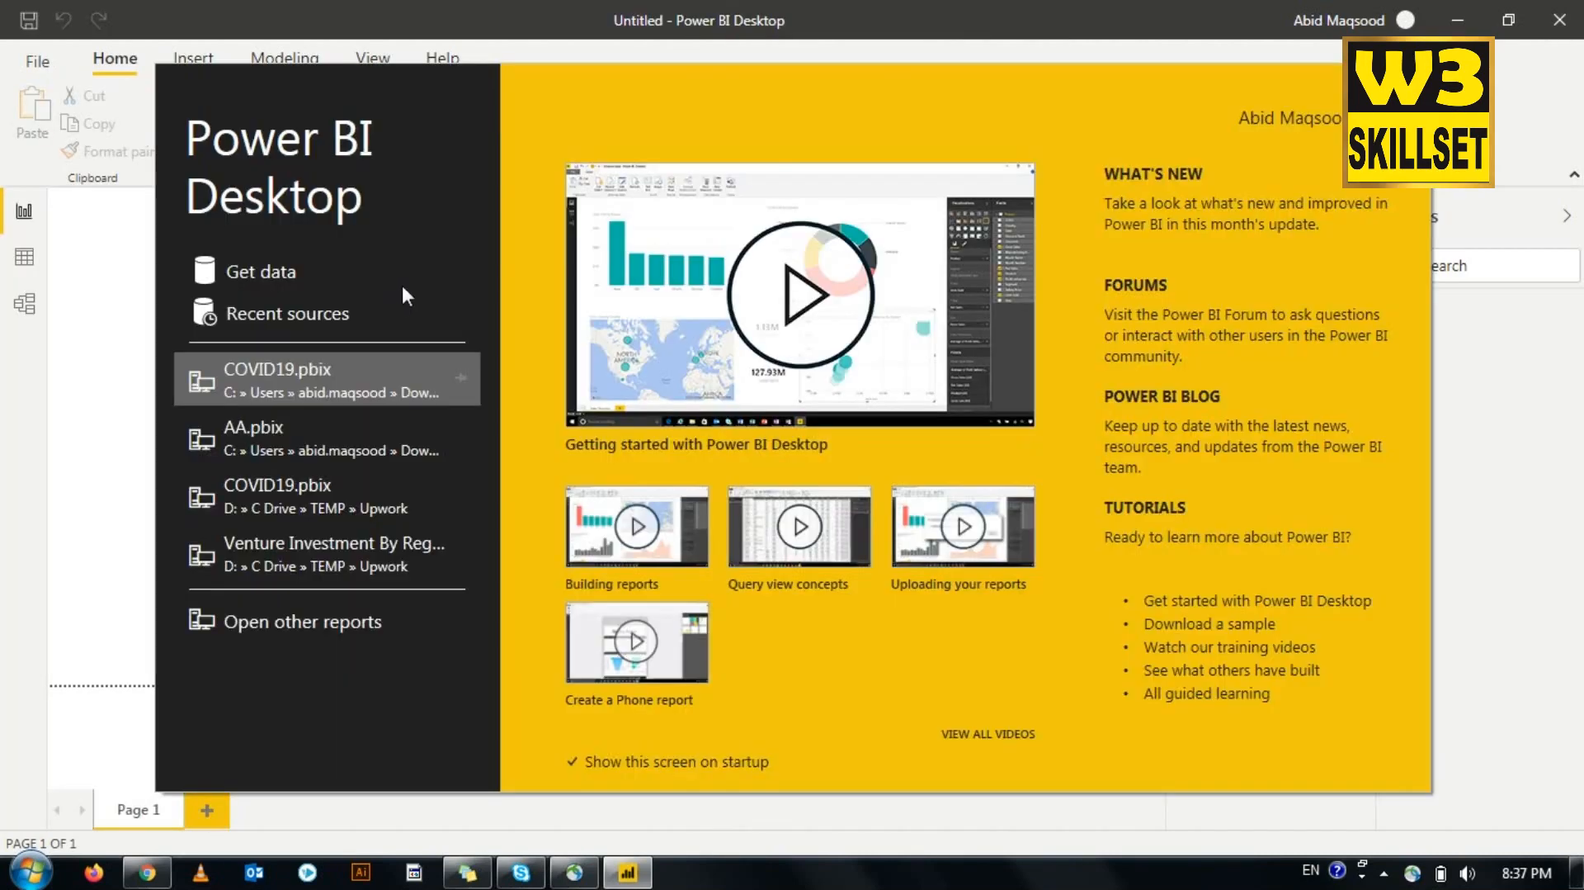
left_click(1410, 85)
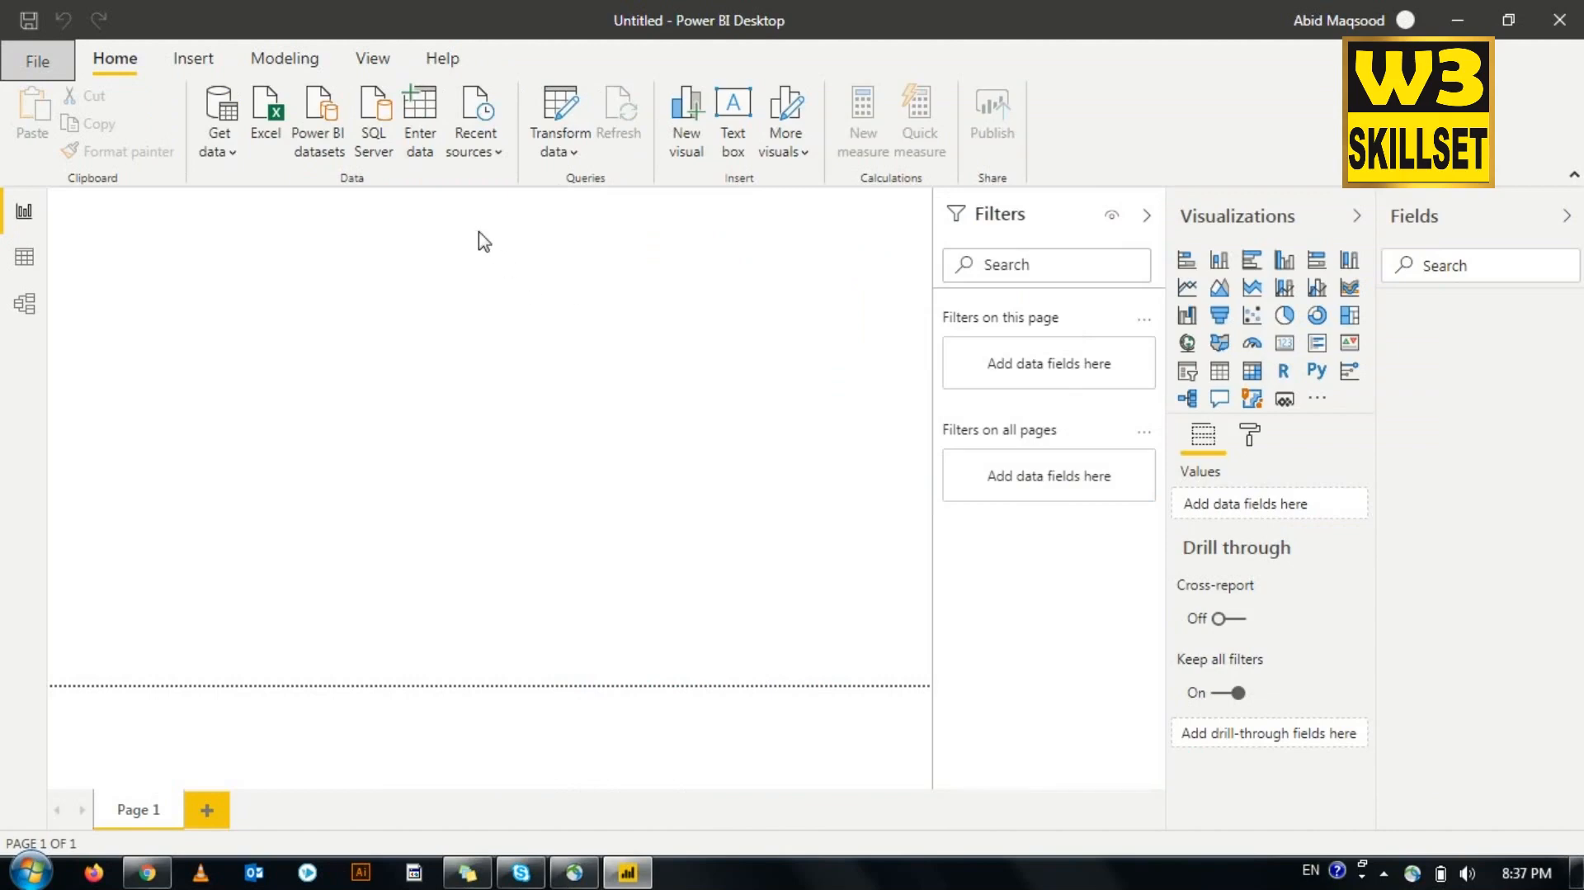
left_click(258, 142)
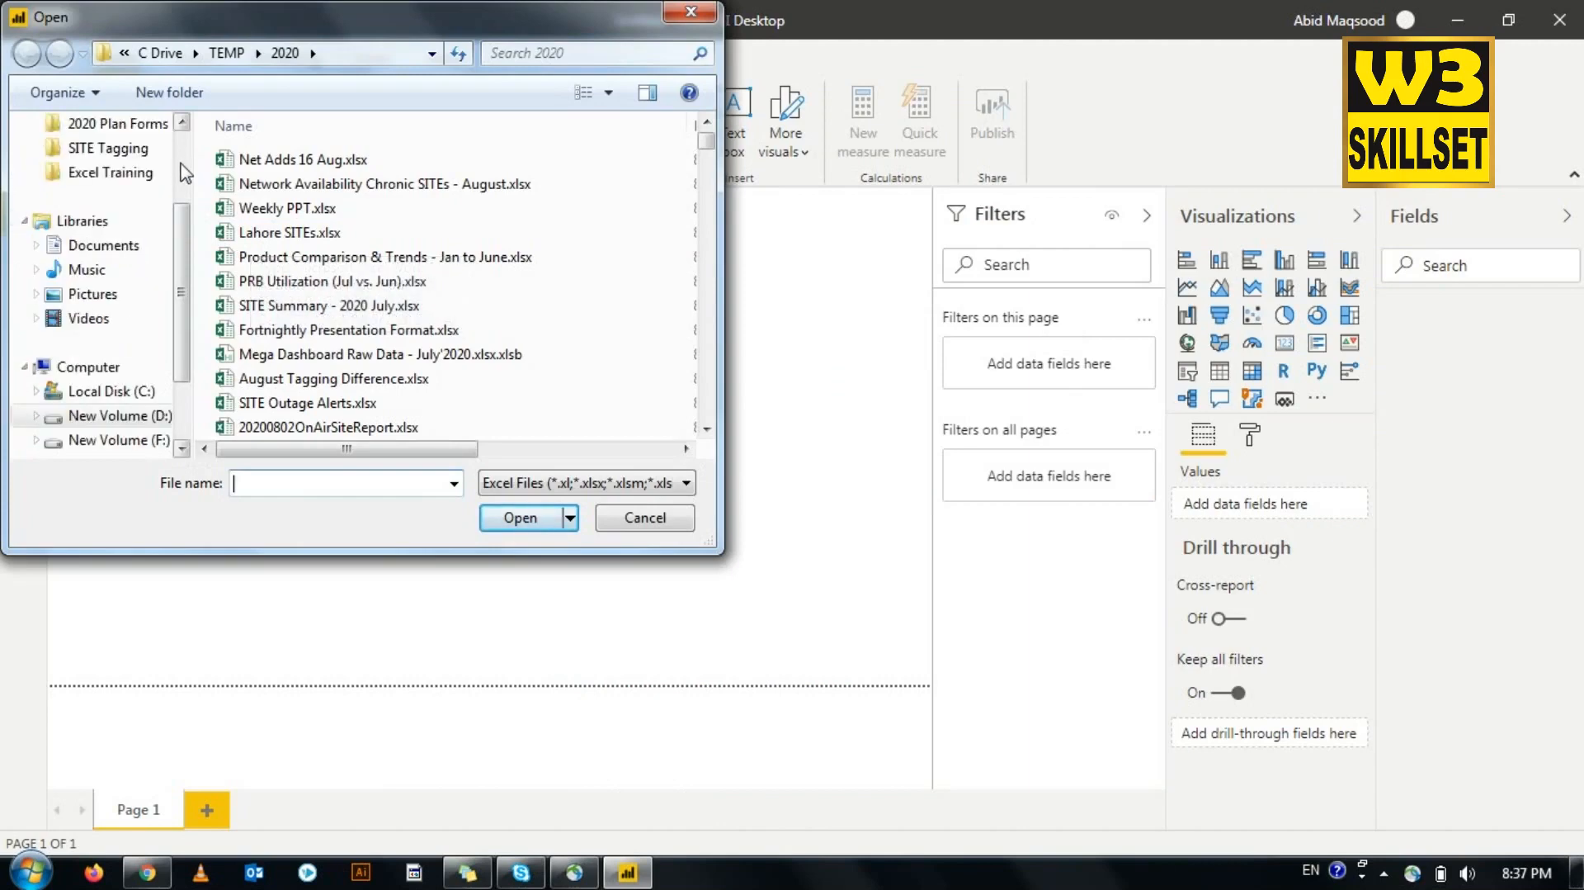
scroll(180, 172, "up", 2)
left_click(132, 183)
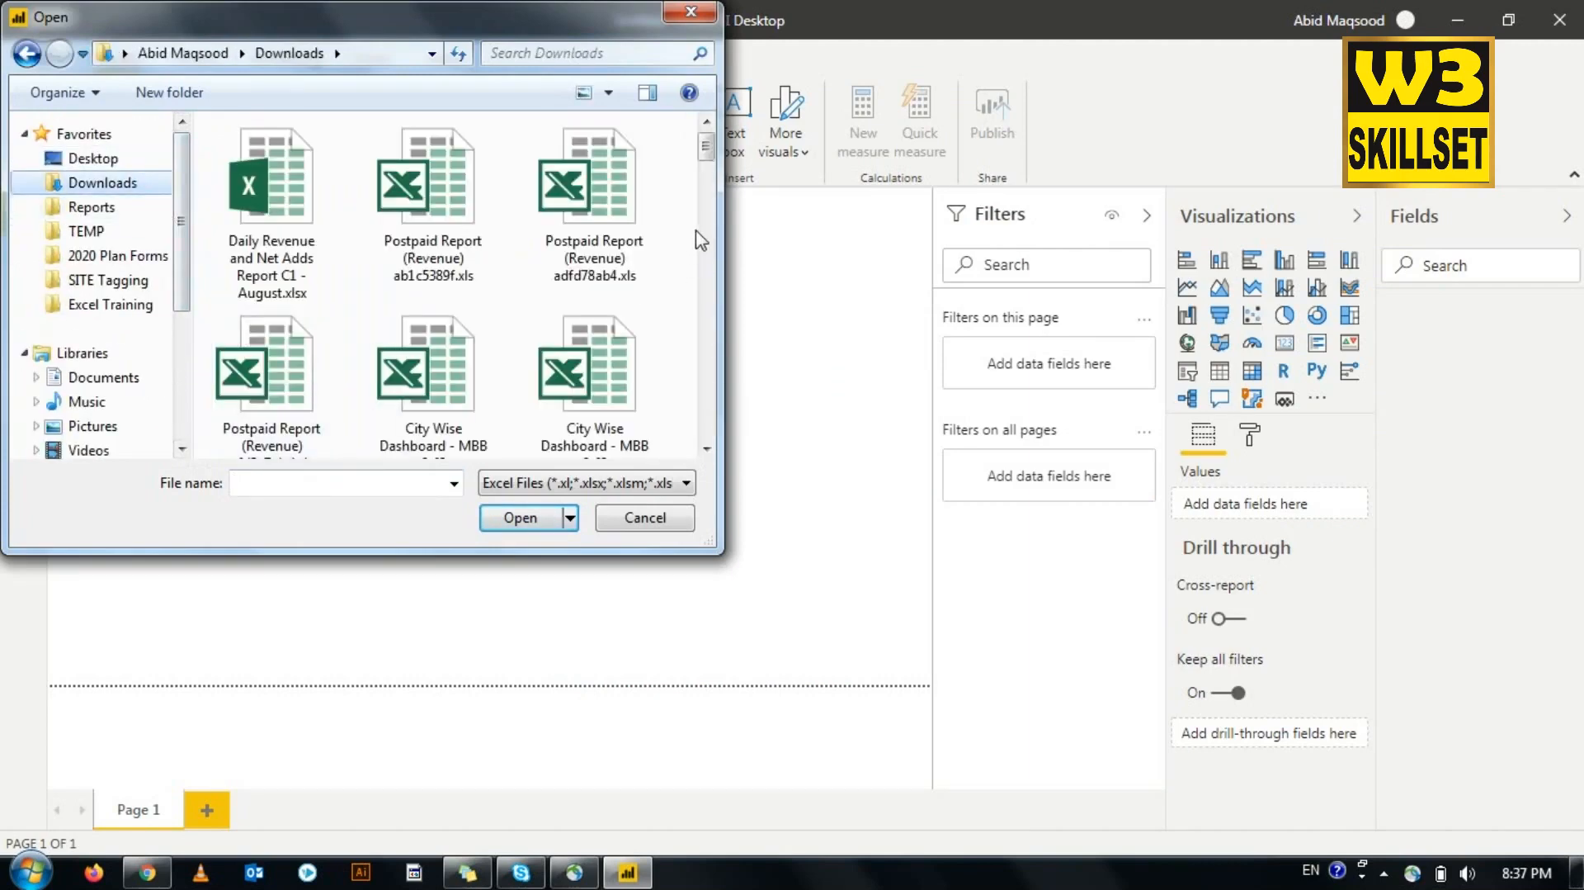
mouse_move(705, 152)
left_mouse_down()
mouse_move(714, 241)
mouse_move(713, 149)
left_mouse_up()
left_click(283, 245)
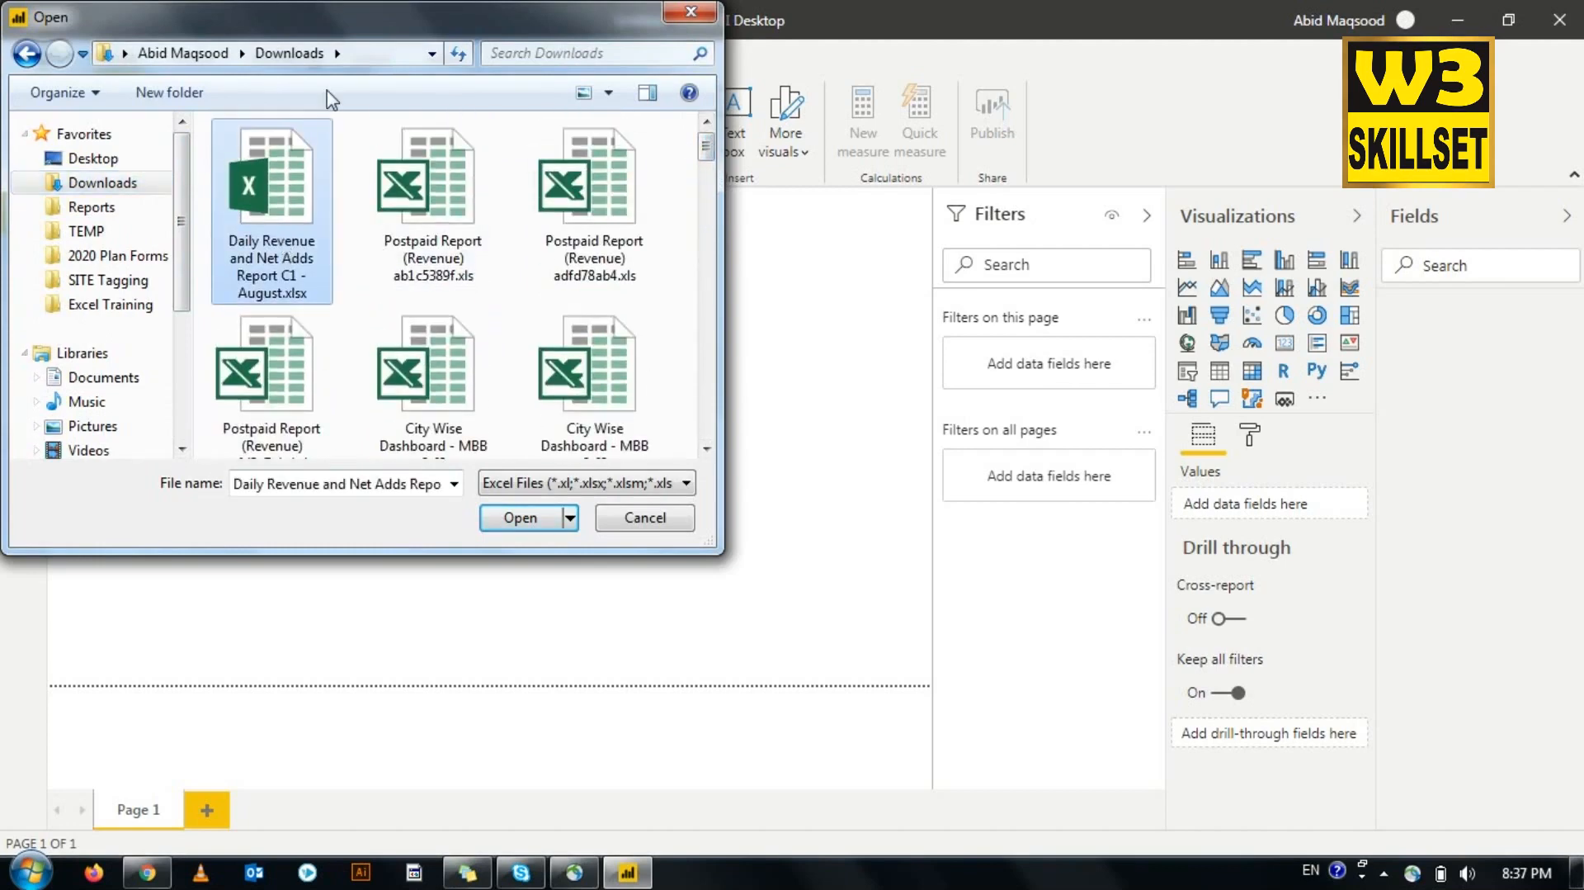
key("c")
key("c")
key("c")
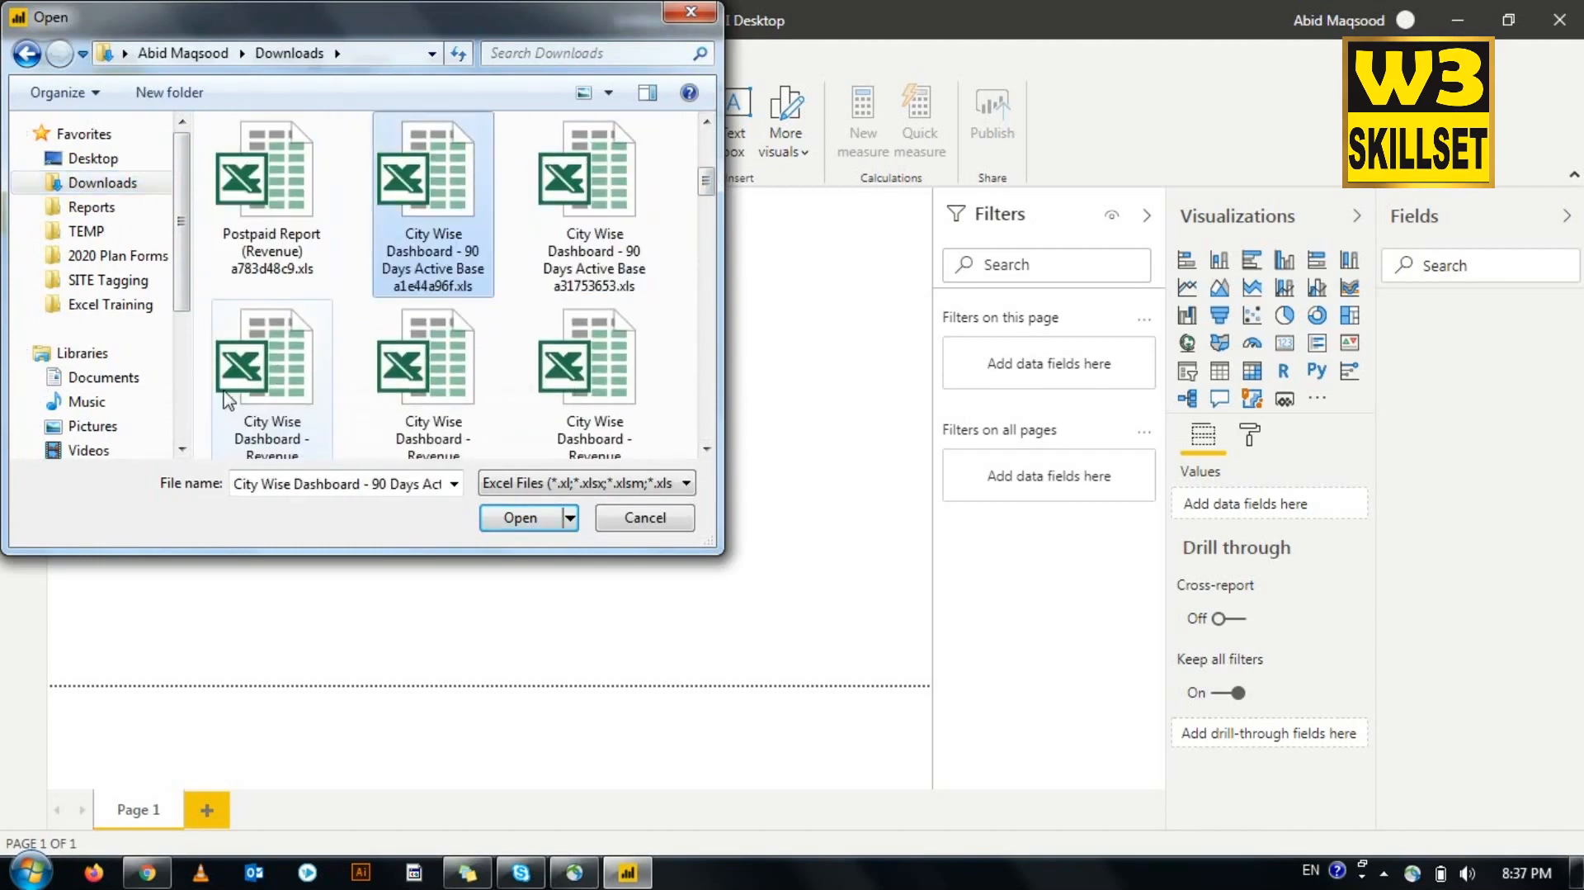
key("c")
key("c")
key("c")
key("c")
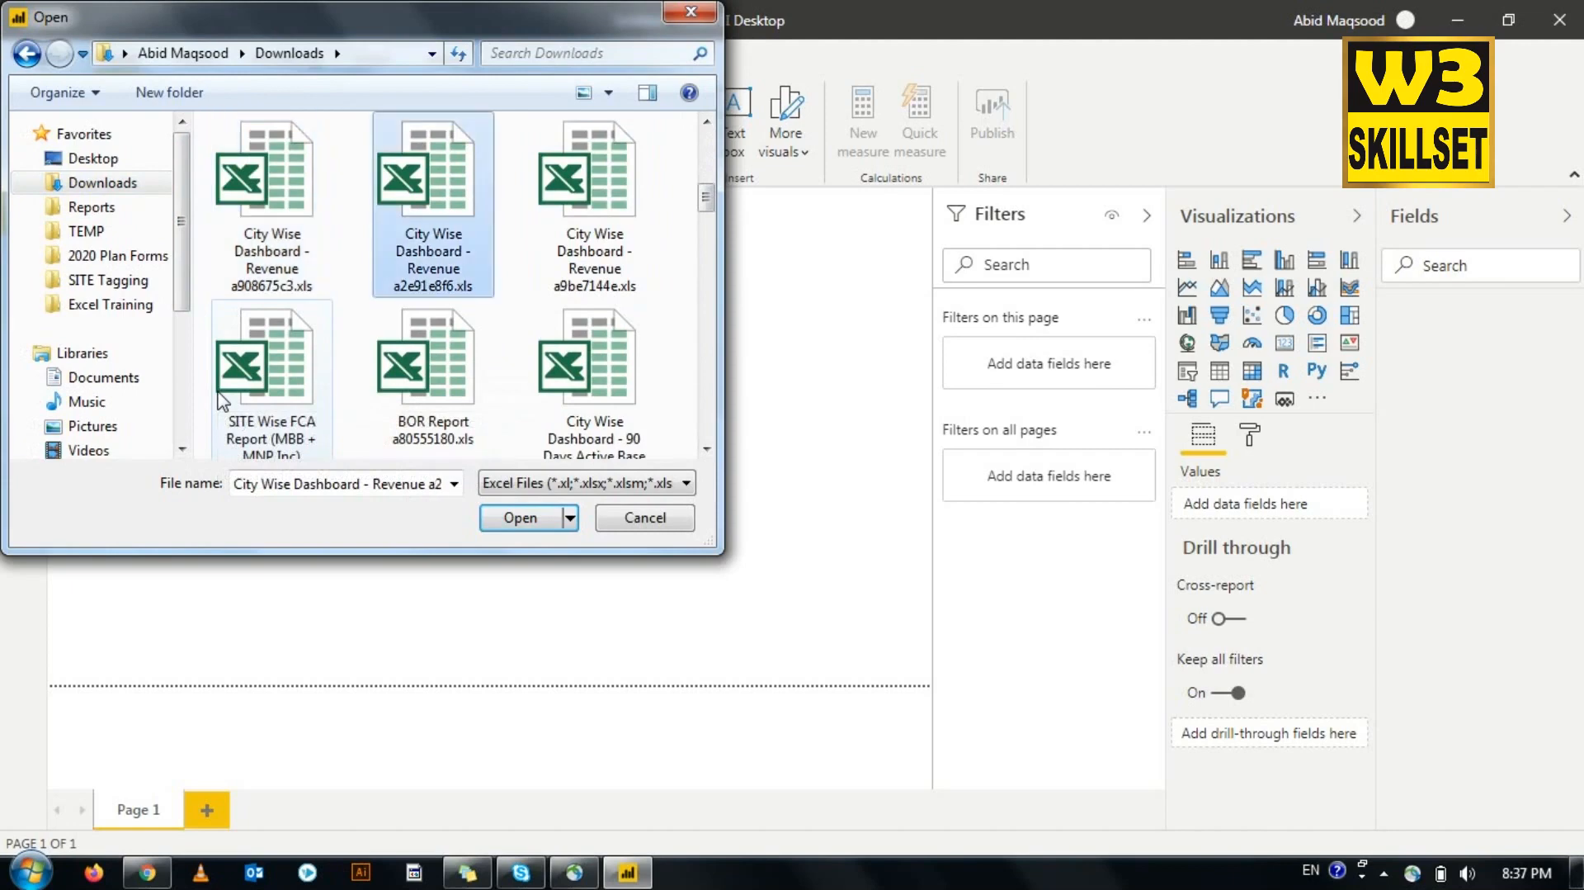
key("c")
key("c")
key("c")
key("c")
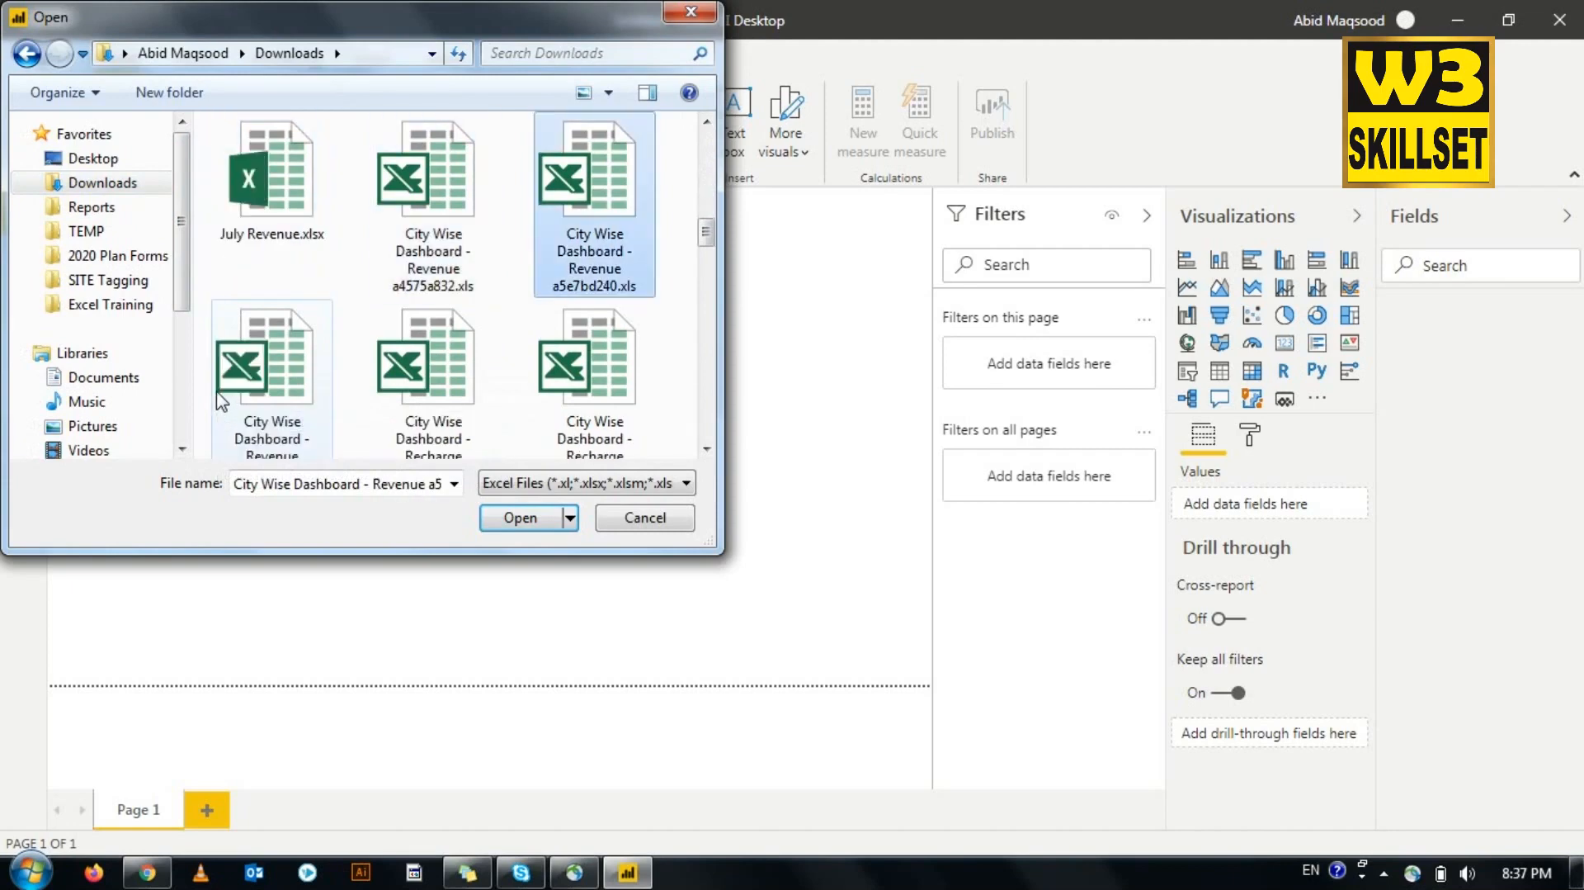
key("c")
key("c")
key("c")
key("c")
key("c")
key("c")
key("c")
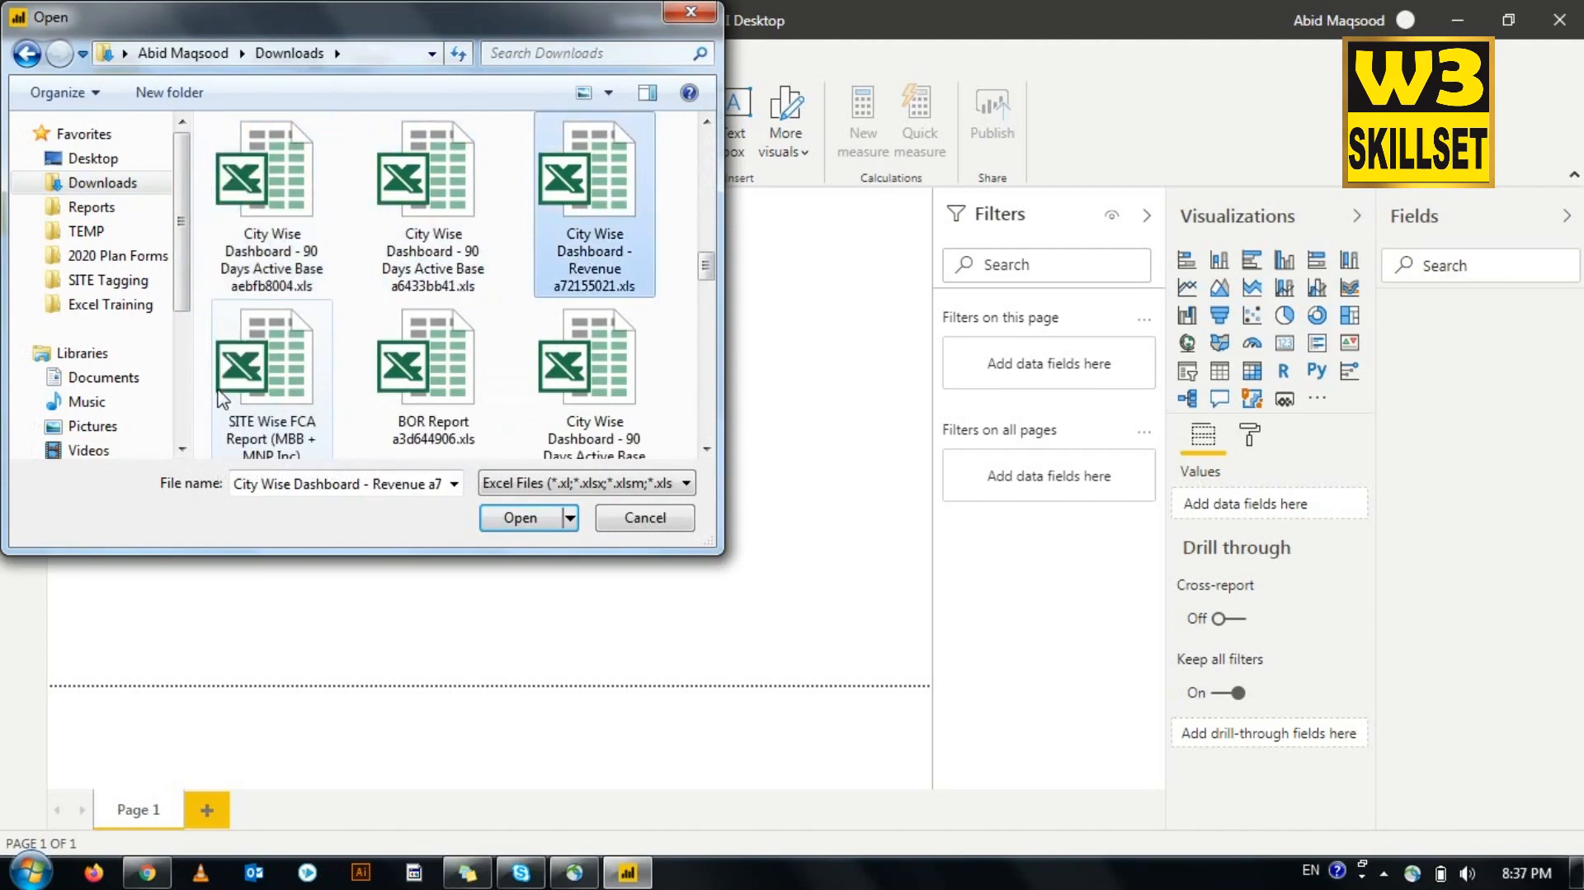
left_click(634, 523)
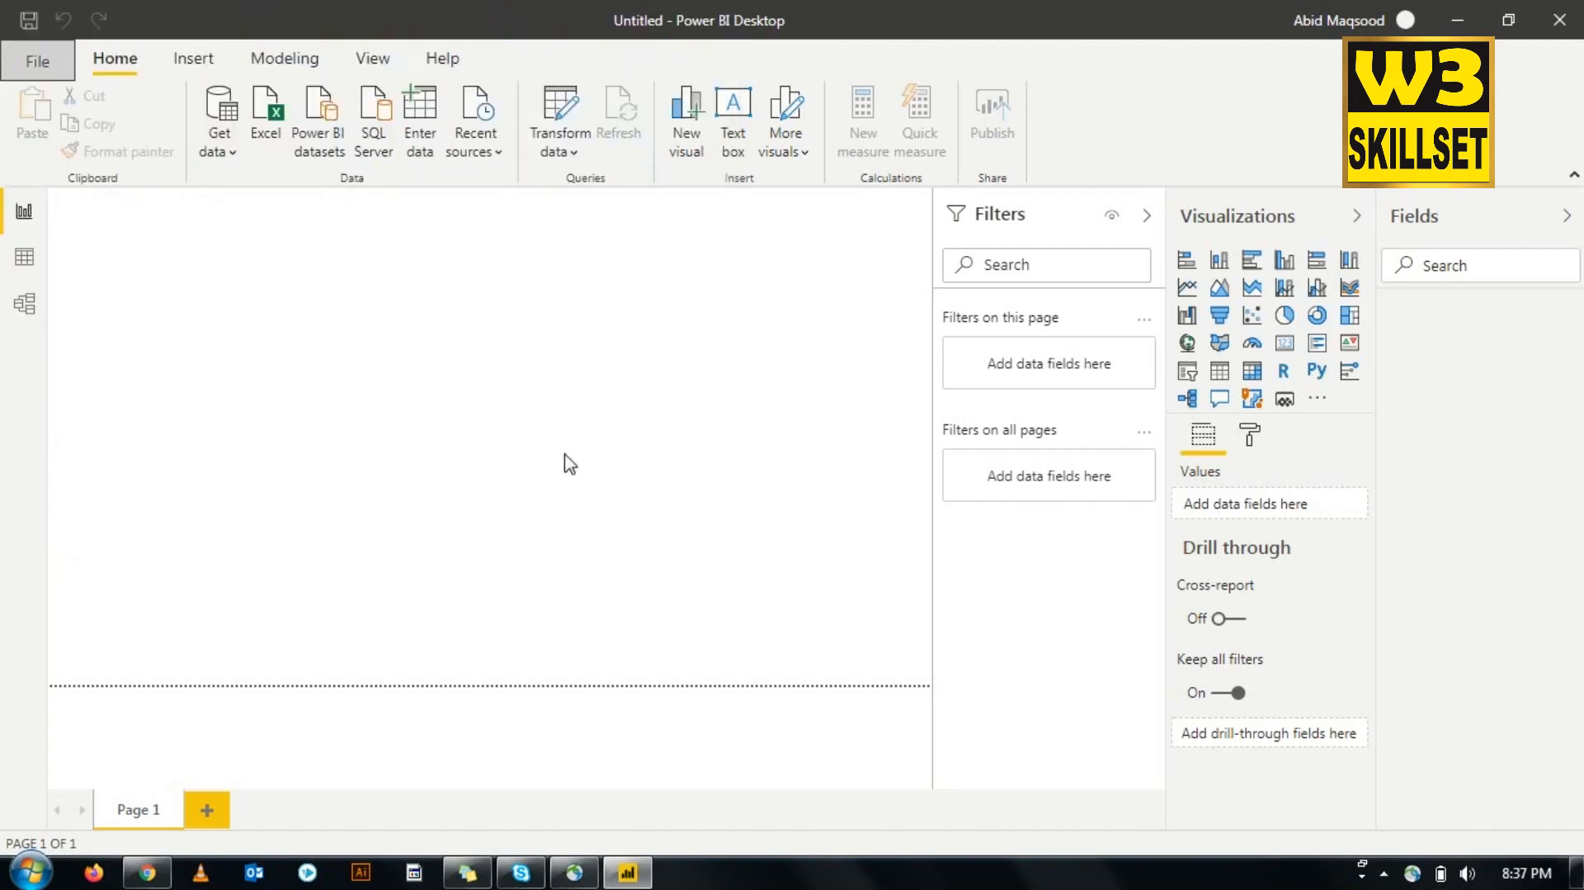
Step: Open a preview of download.csv from the Downloads folder as a Text/CSV data source
left_click(238, 146)
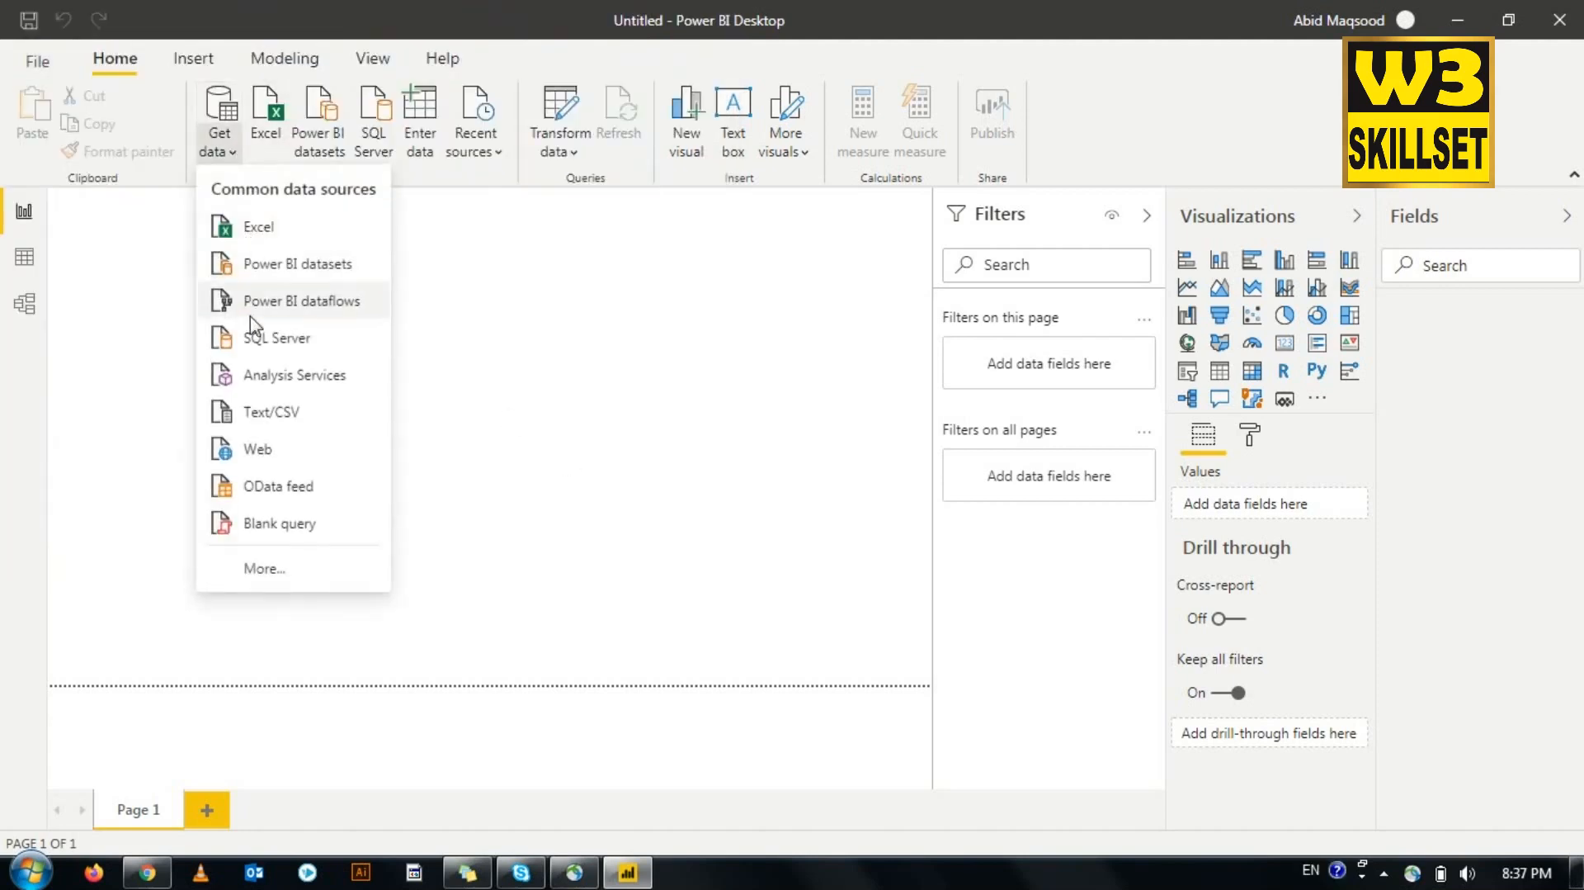
left_click(240, 419)
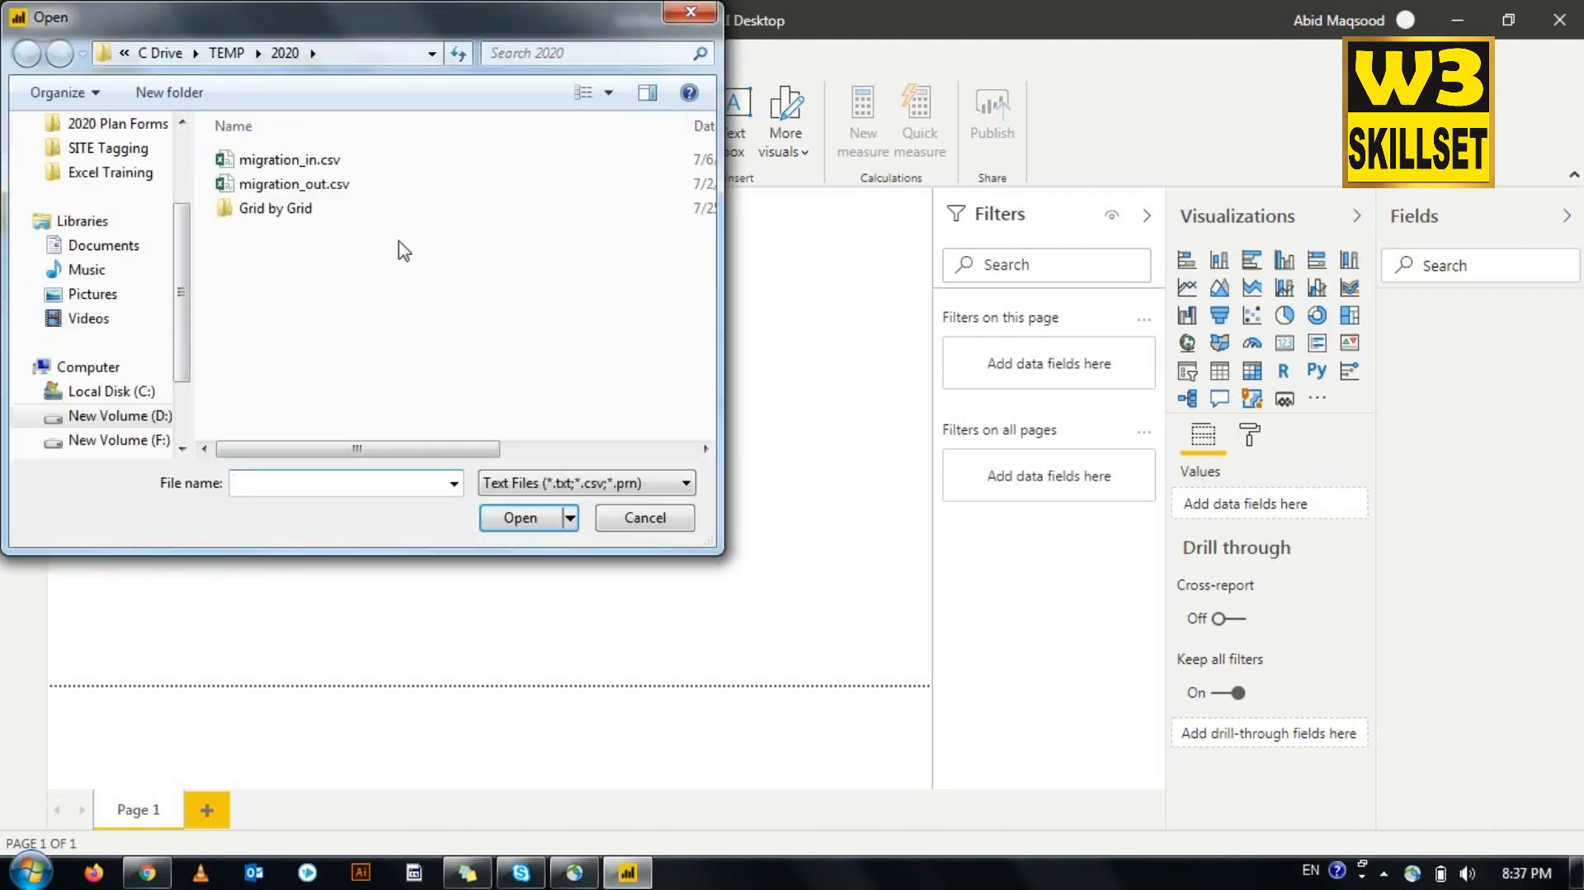
left_click(567, 487)
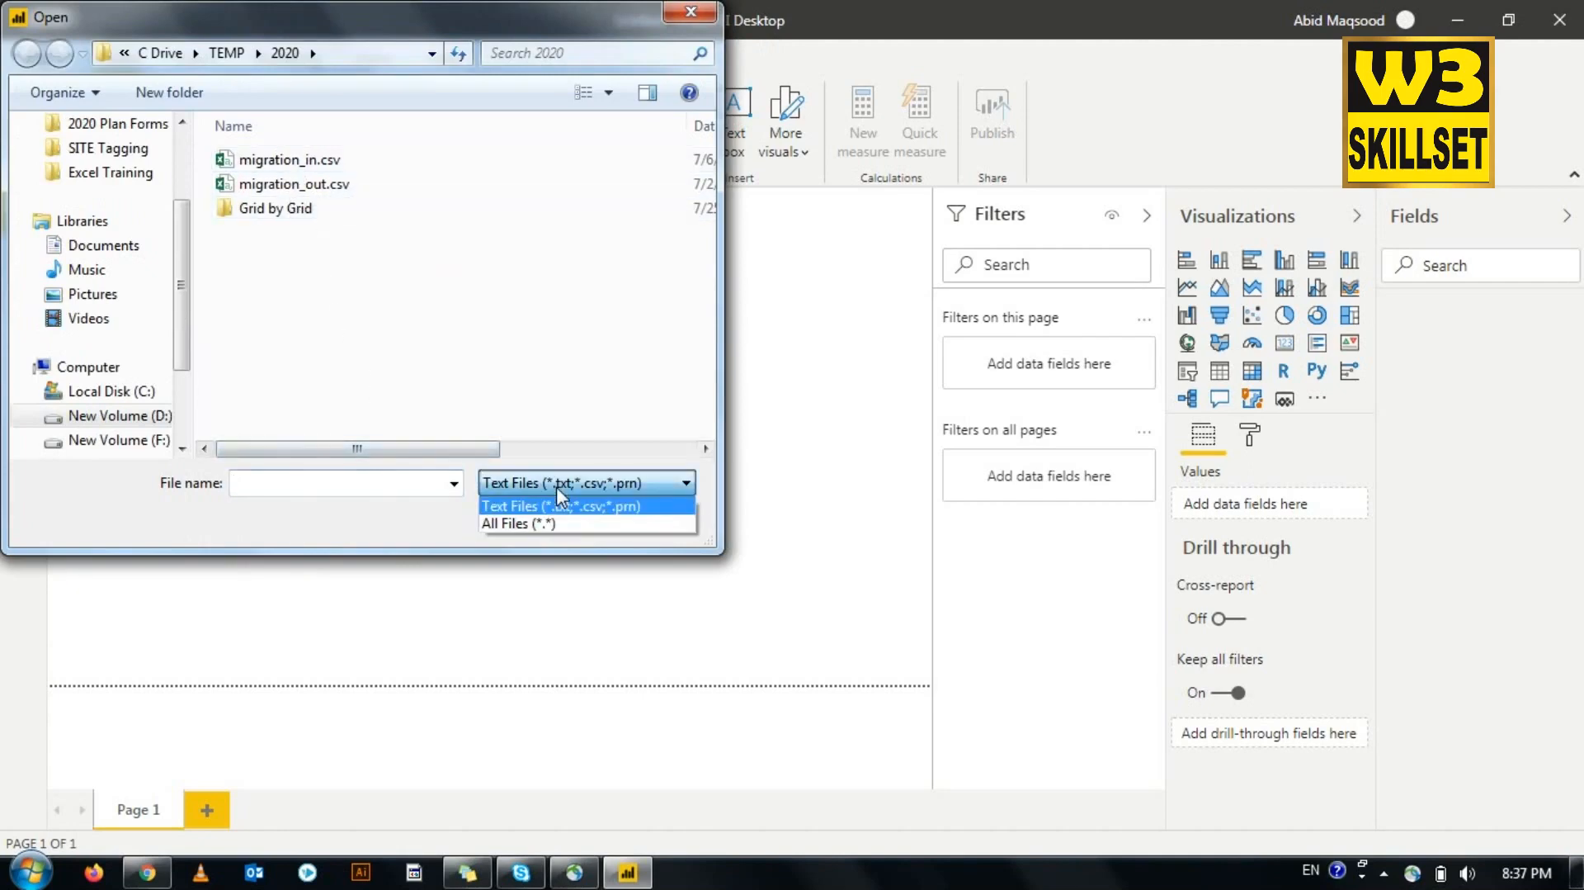
left_click(182, 177)
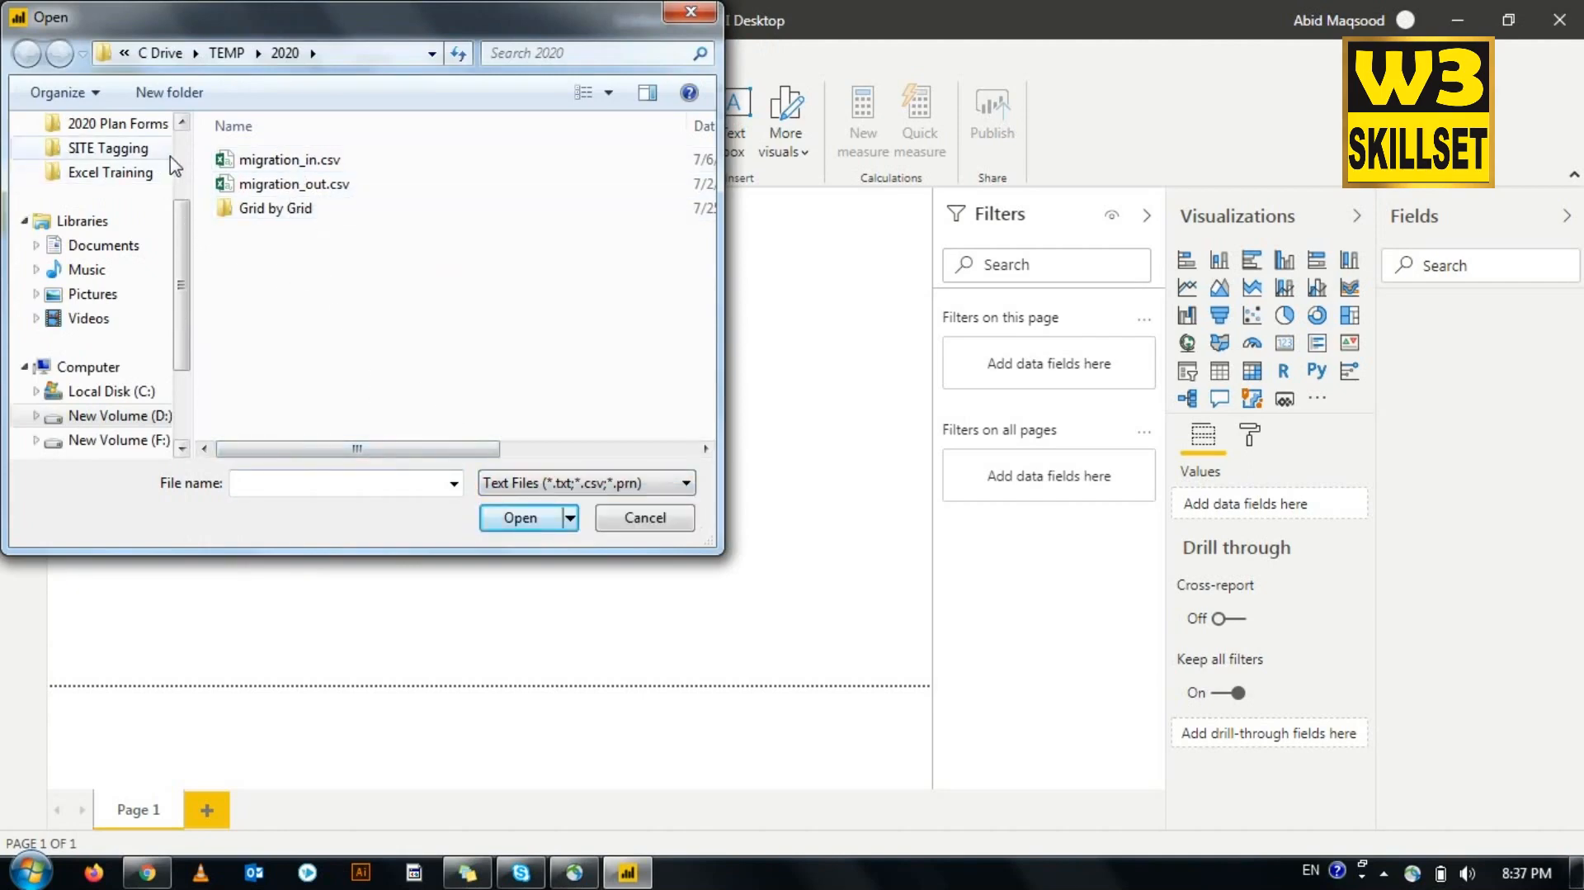
scroll(169, 165, "up", 2)
left_click(116, 190)
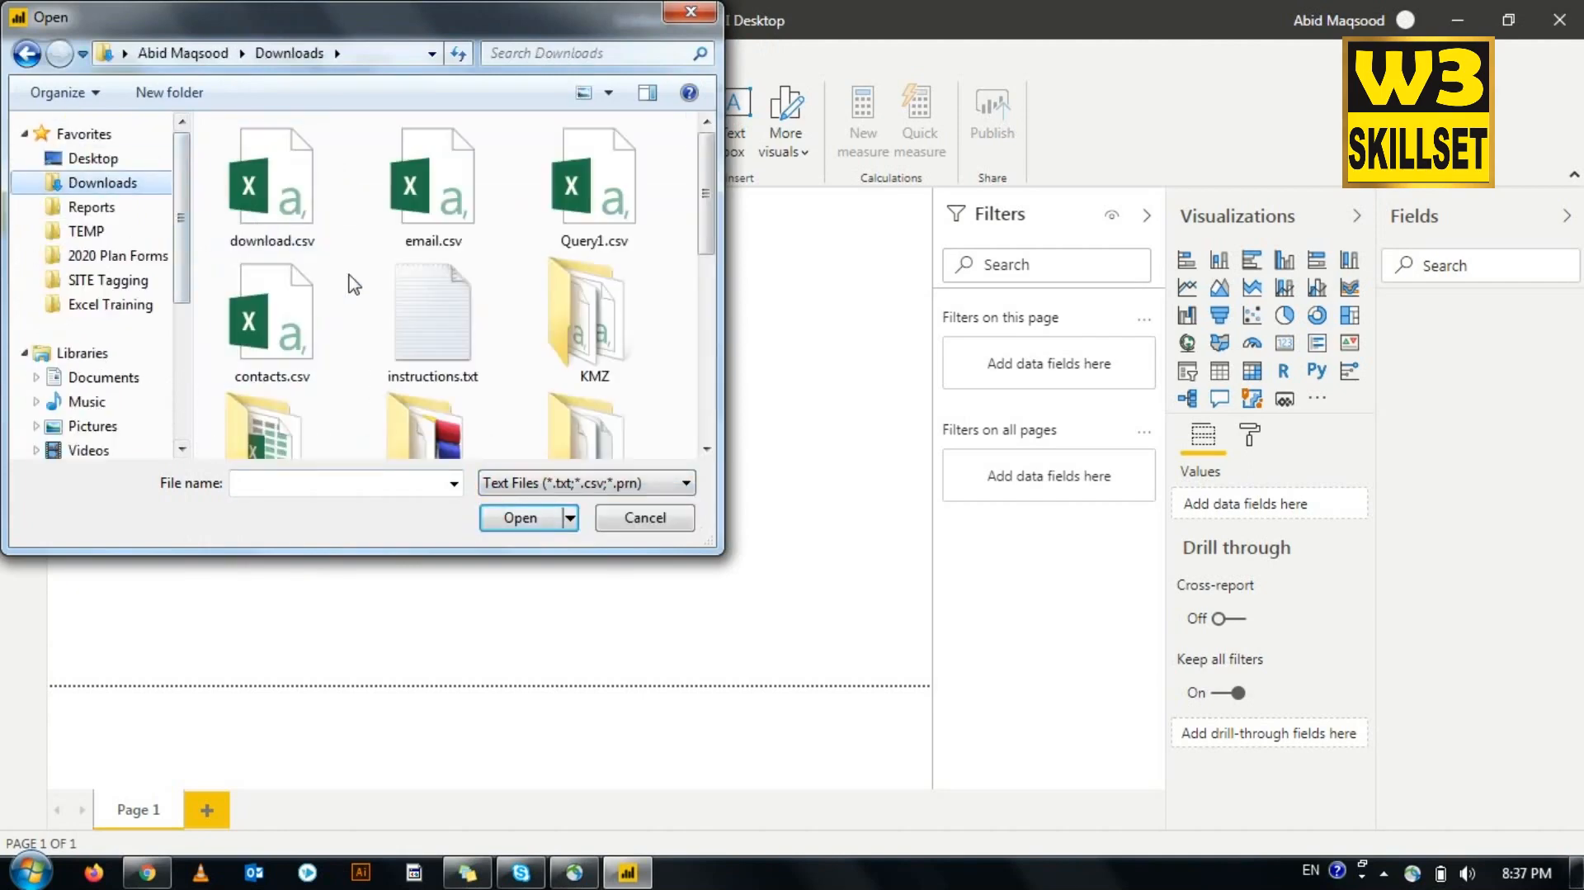
double_click(277, 213)
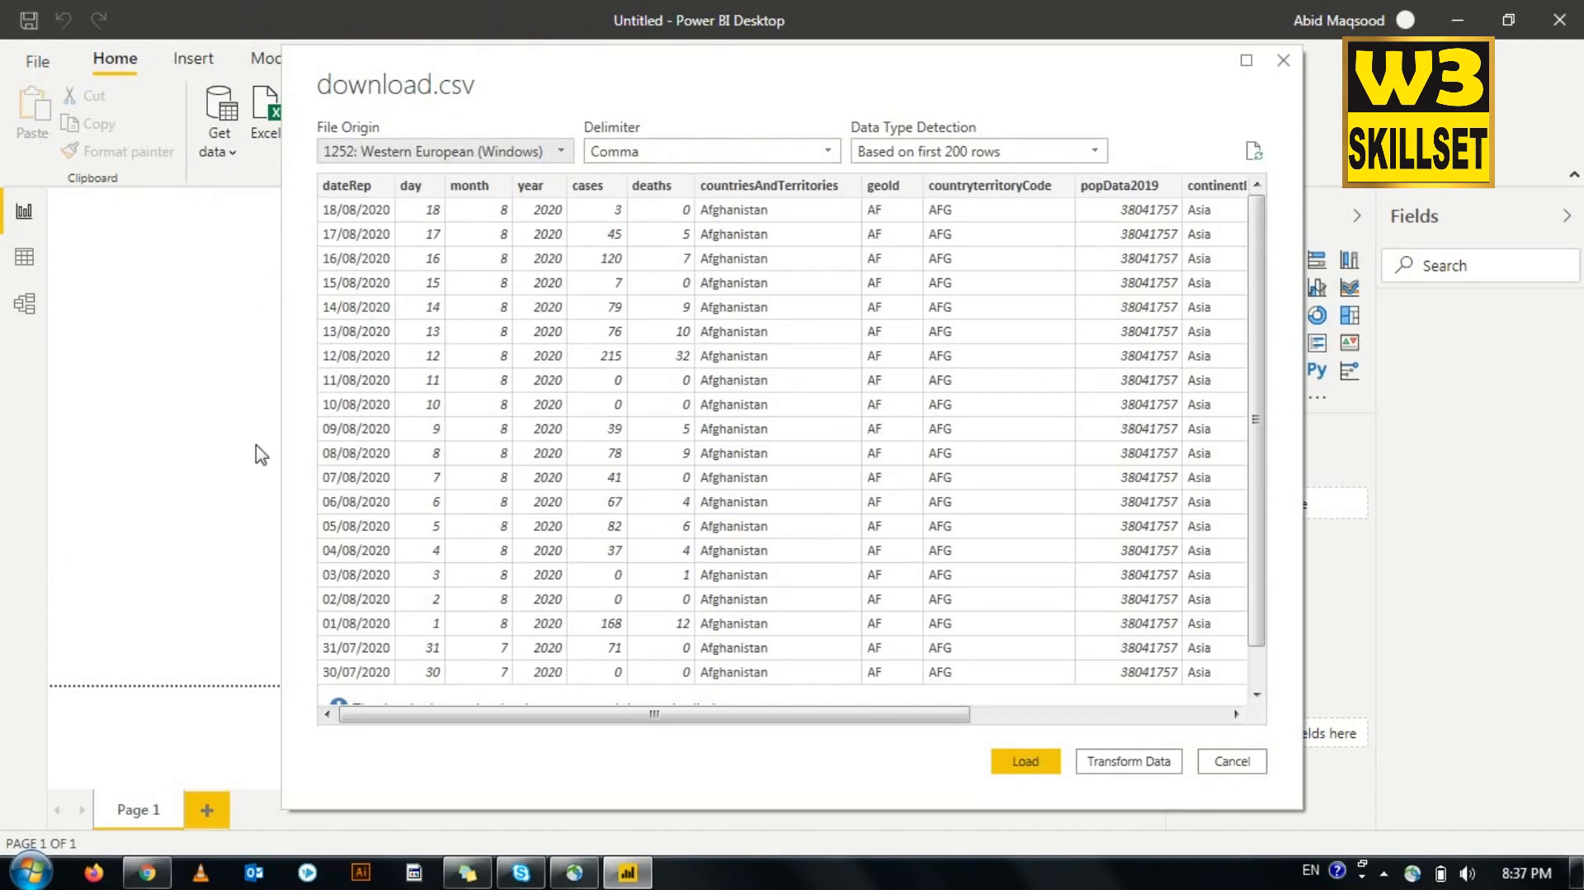
Step: Switch to Chrome and search Google for "covid 19 data csv download" in a new tab
left_click(147, 872)
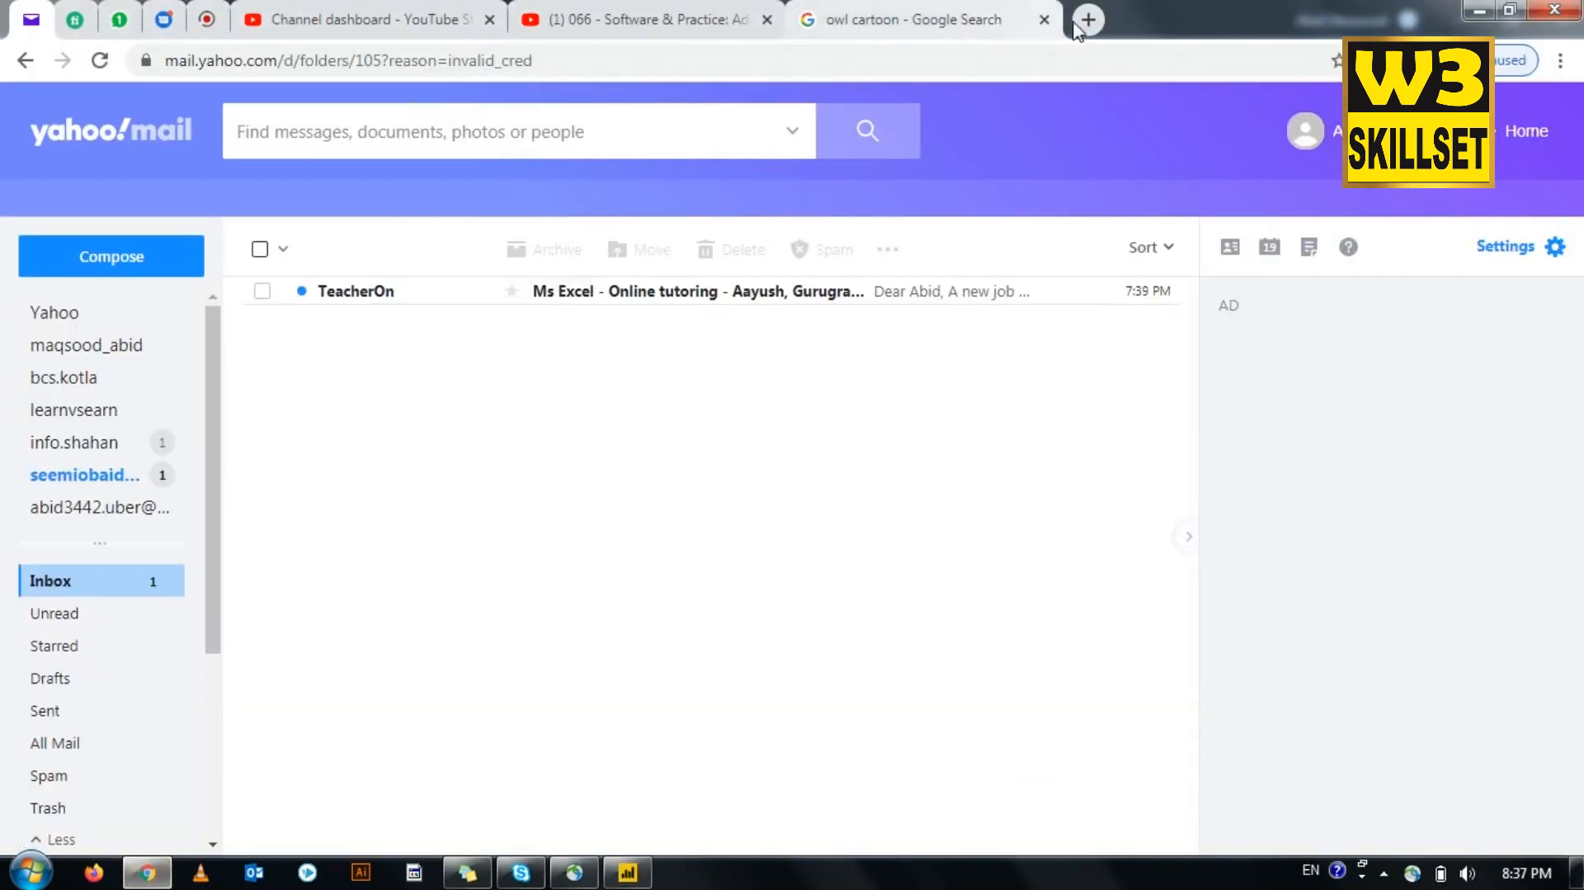
left_click(1088, 20)
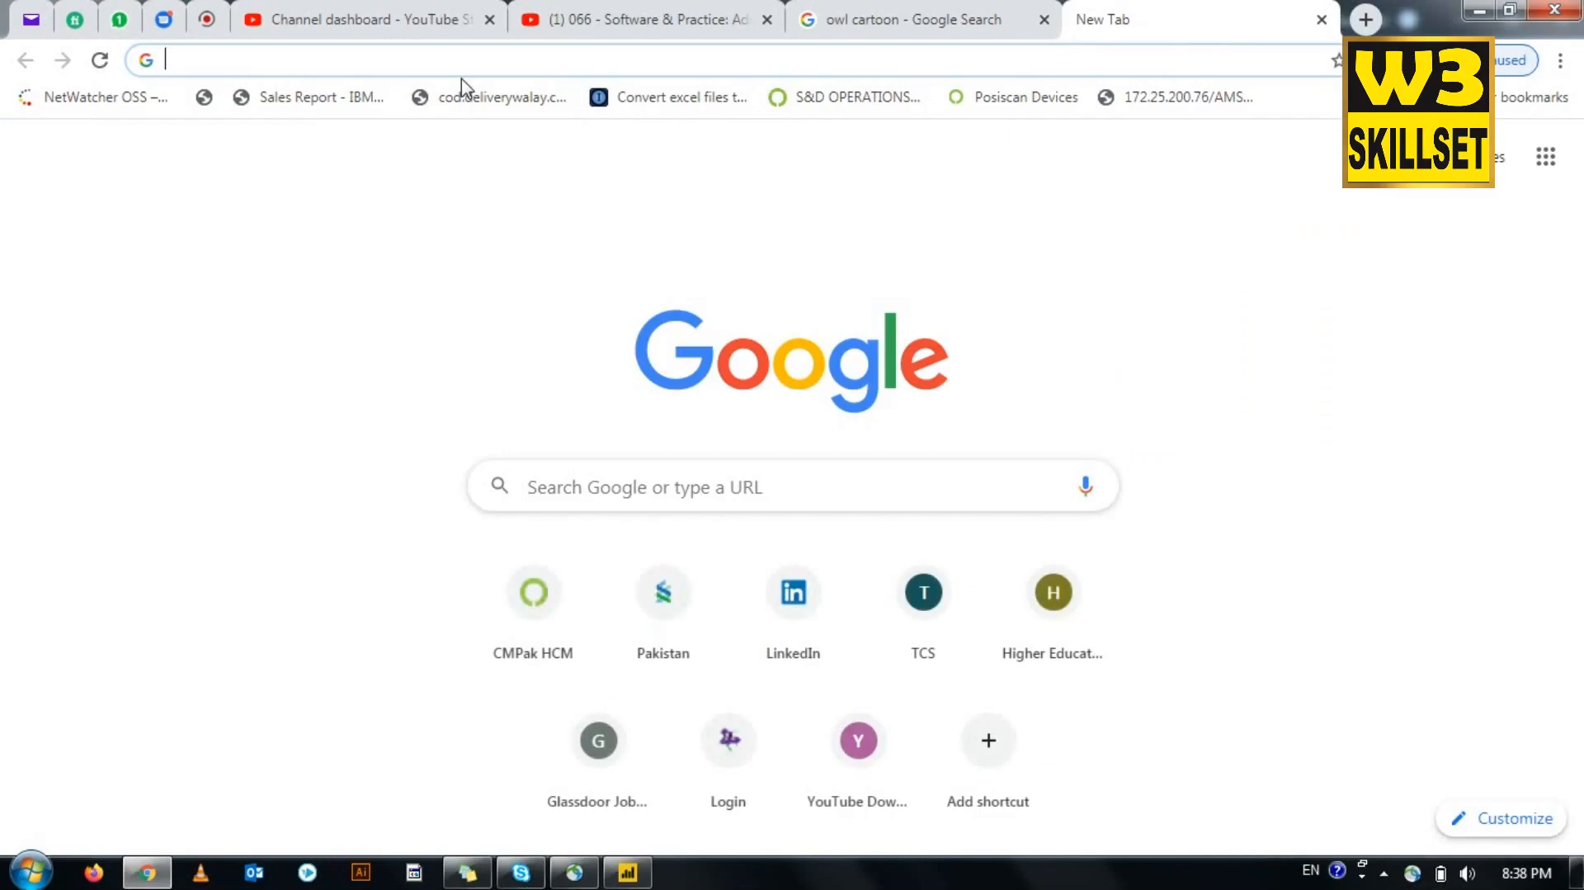
type("covi")
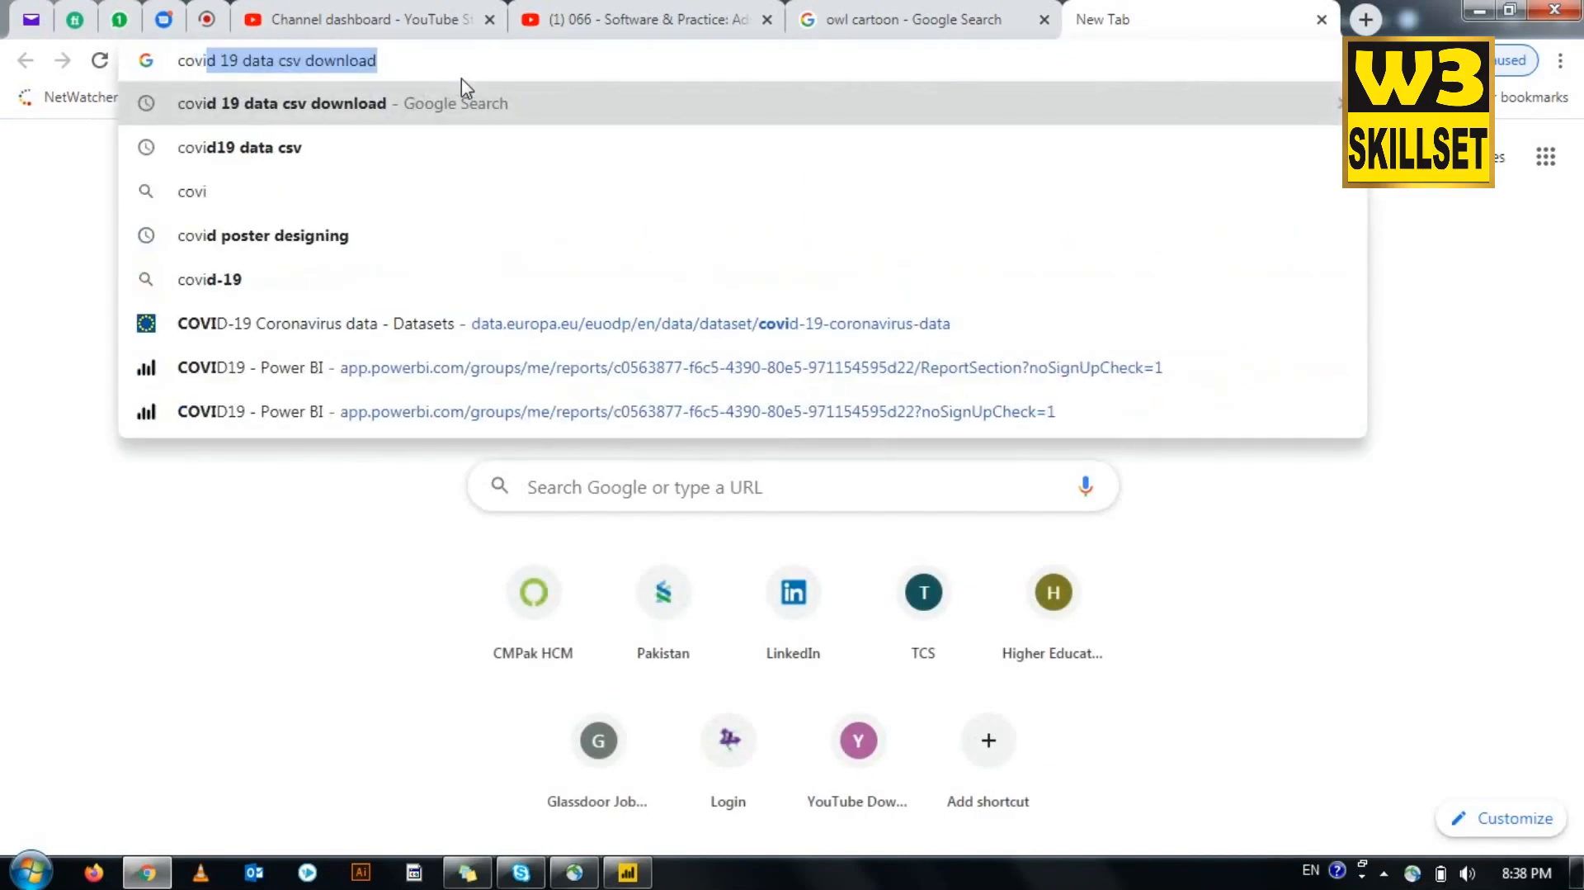
key("Down")
left_click(462, 87)
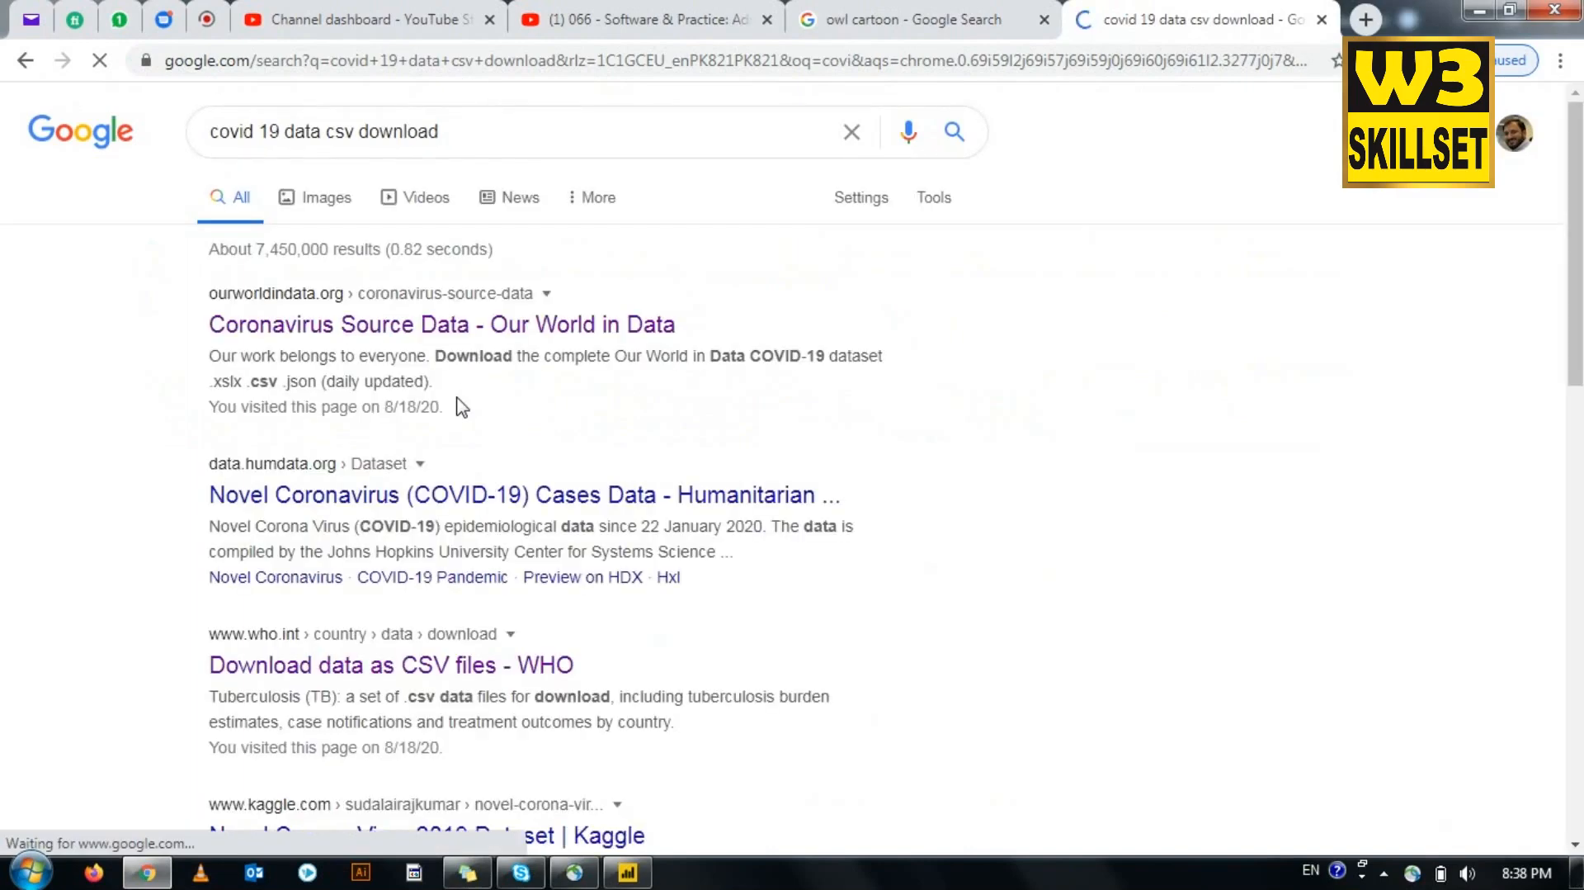
Step: Open the EU data portal's COVID-19 Coronavirus data page and locate the CSV download of COVID-19 cases worldwide
scroll(462, 407, "down", 3)
scroll(461, 408, "down", 3)
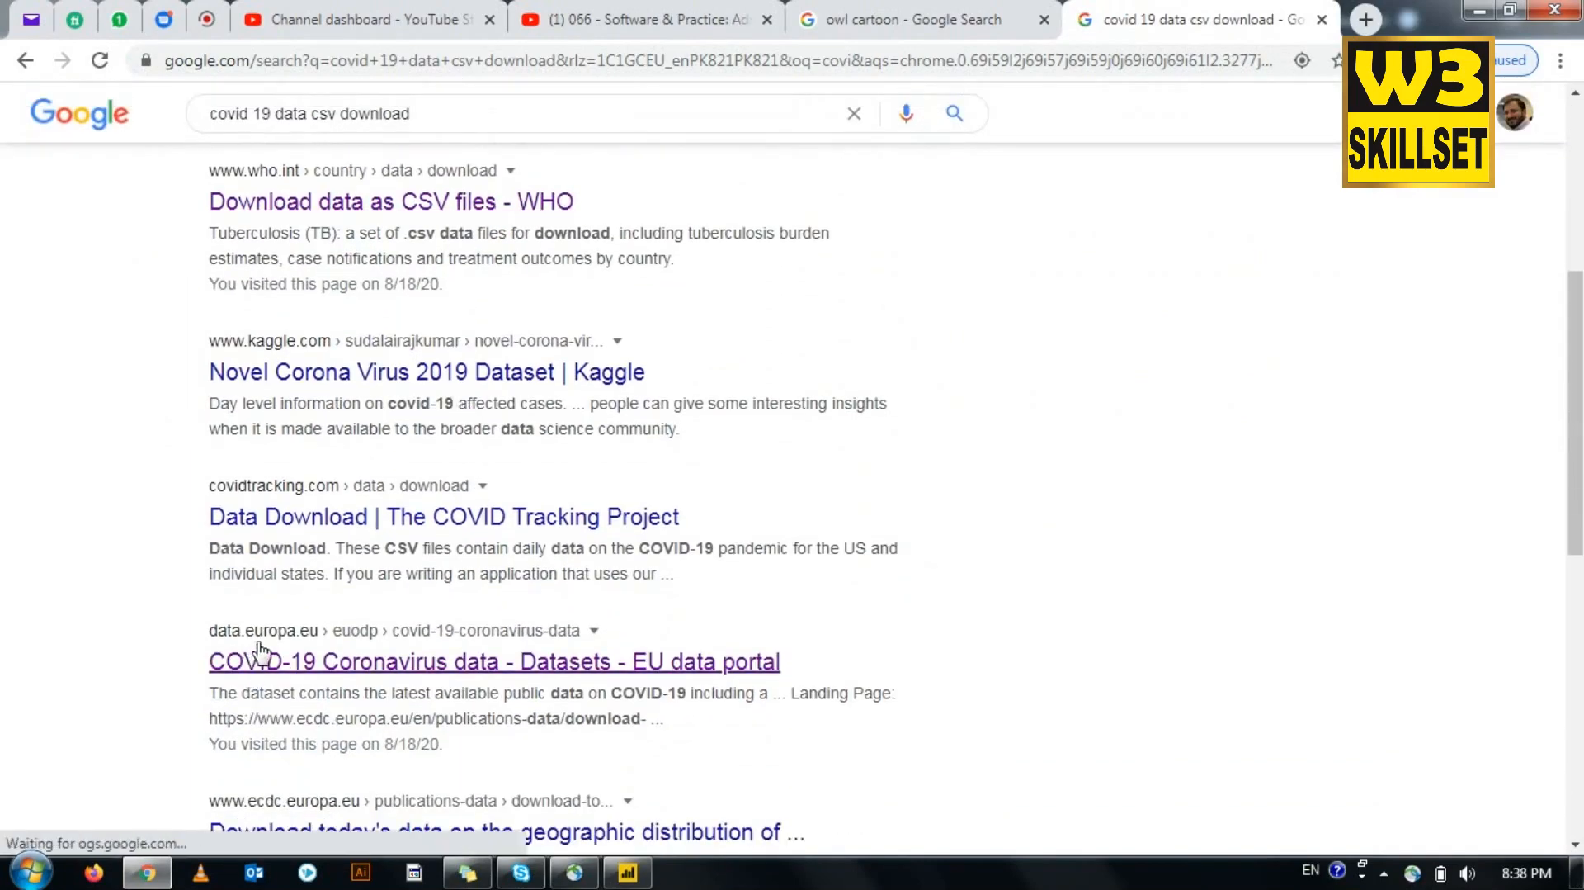
left_click(332, 668)
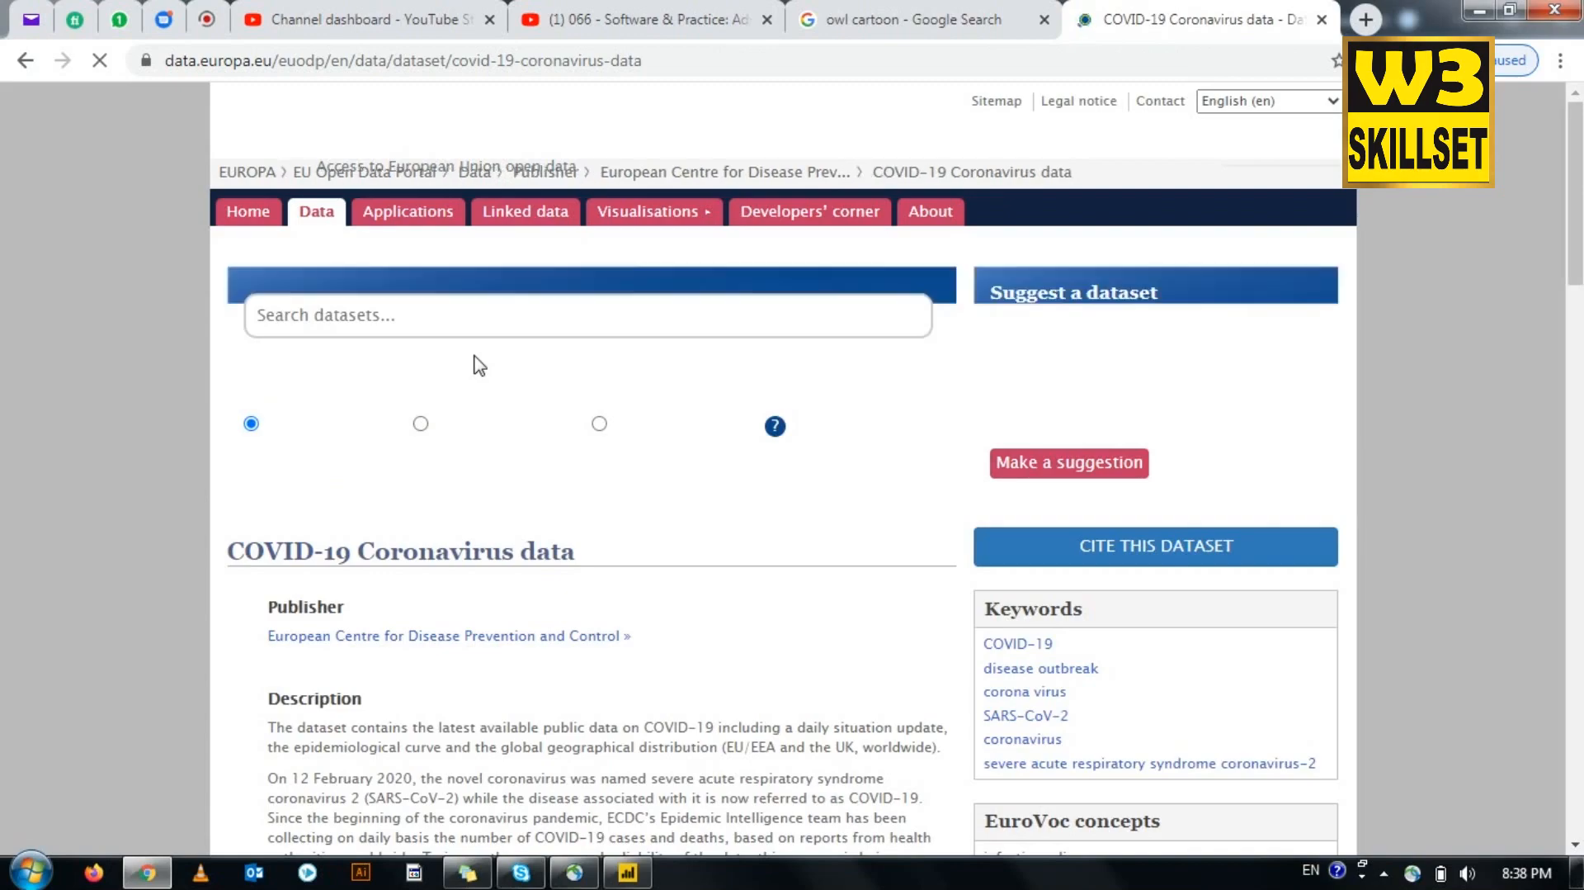
scroll(484, 349, "down", 2)
scroll(487, 357, "down", 10)
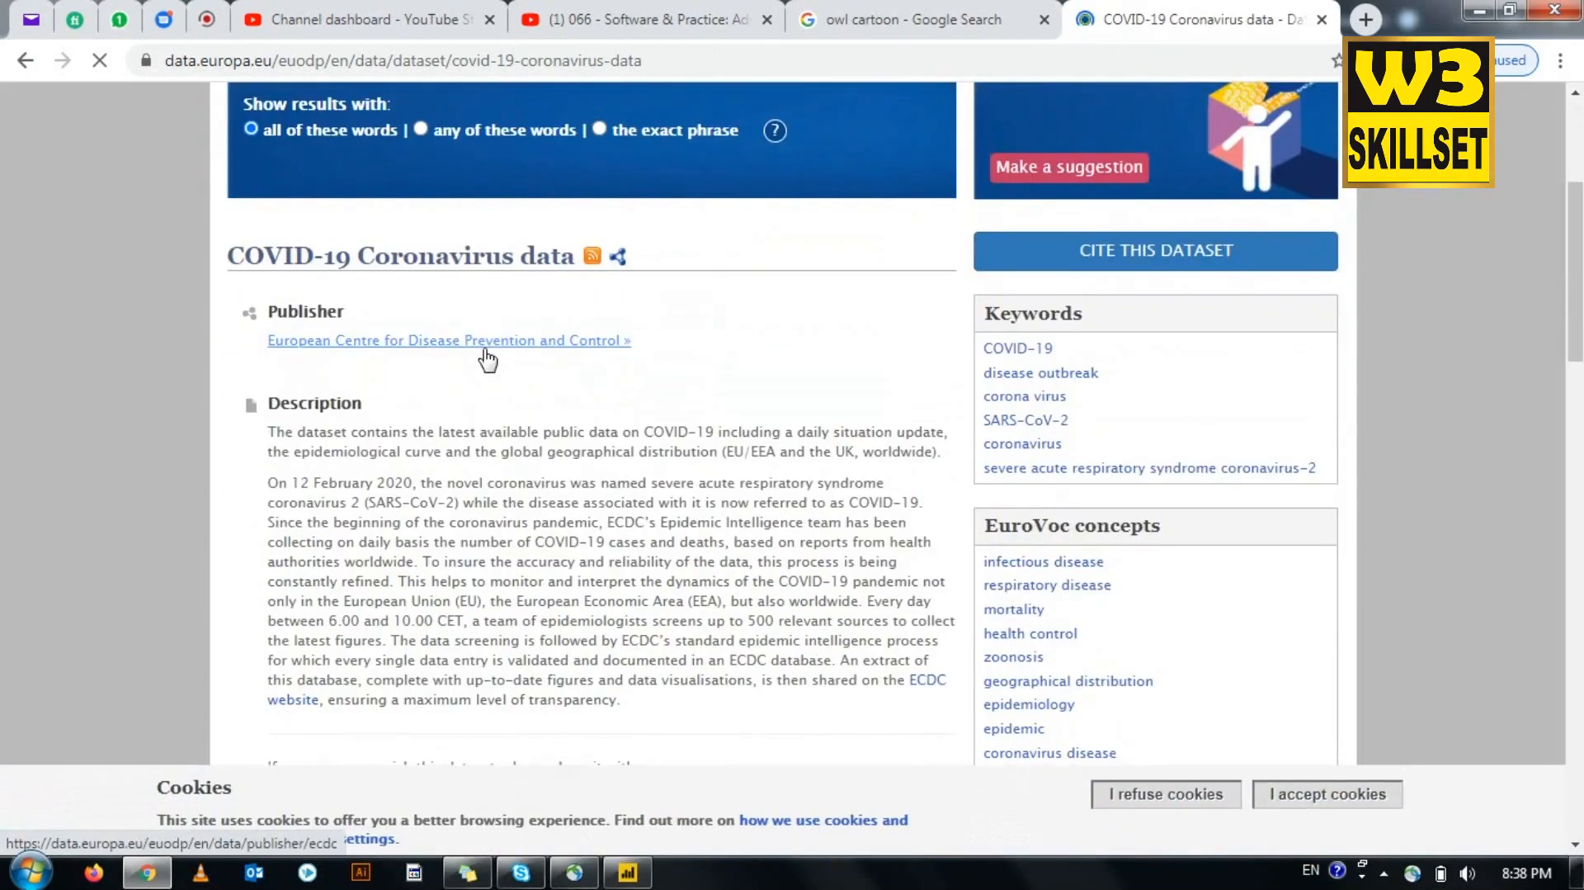
scroll(485, 359, "down", 1)
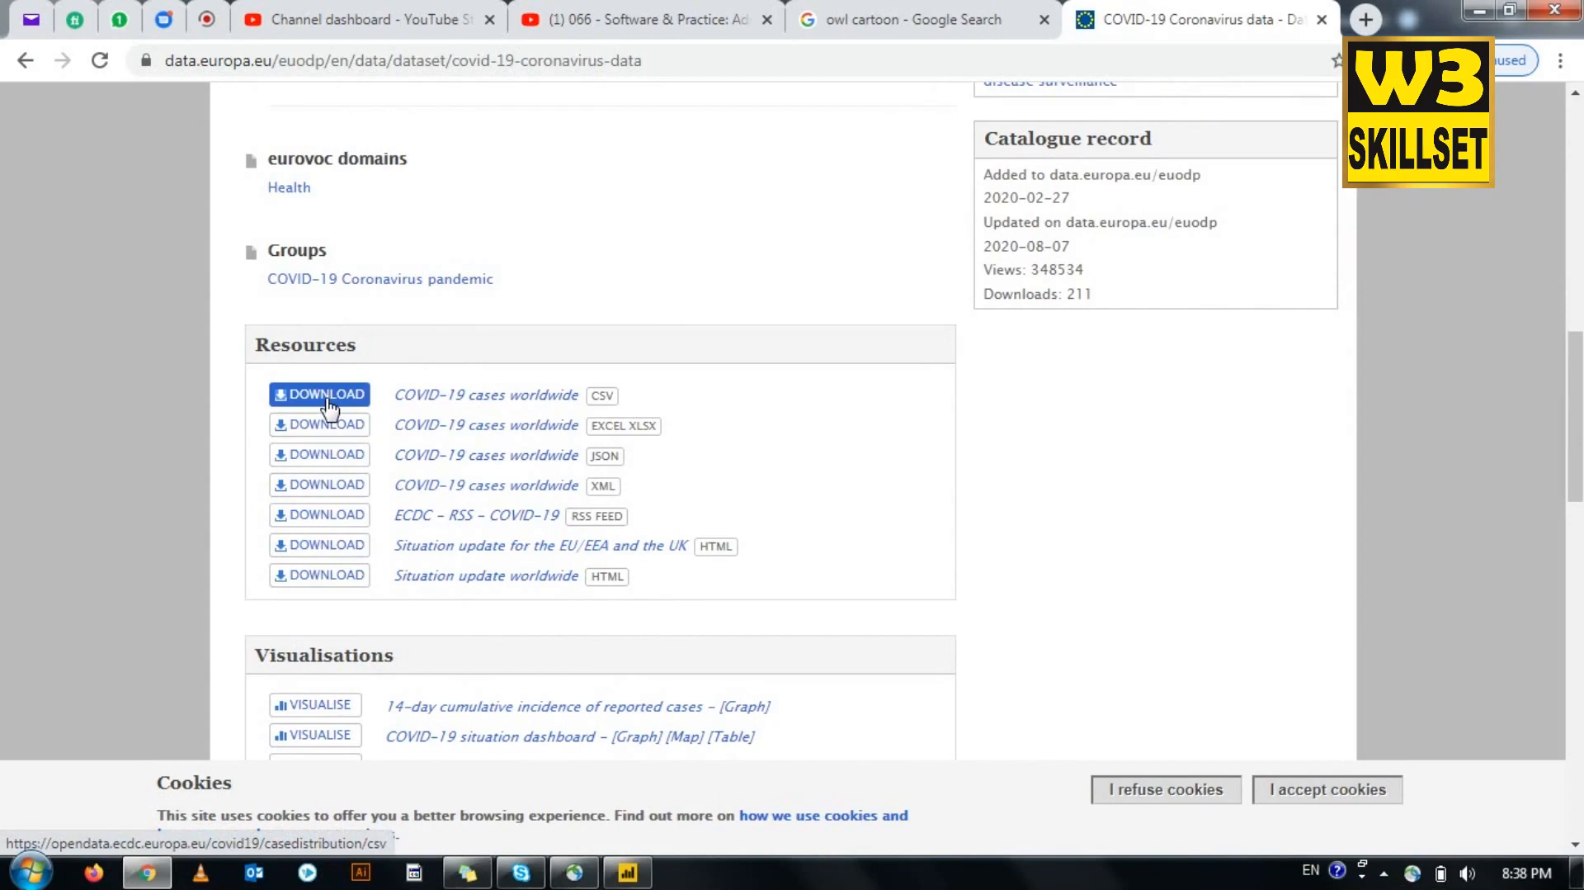
Step: Return to Power BI Desktop, dismiss the open preview, and load download.csv from the Downloads folder as a Text/CSV source
left_click(629, 873)
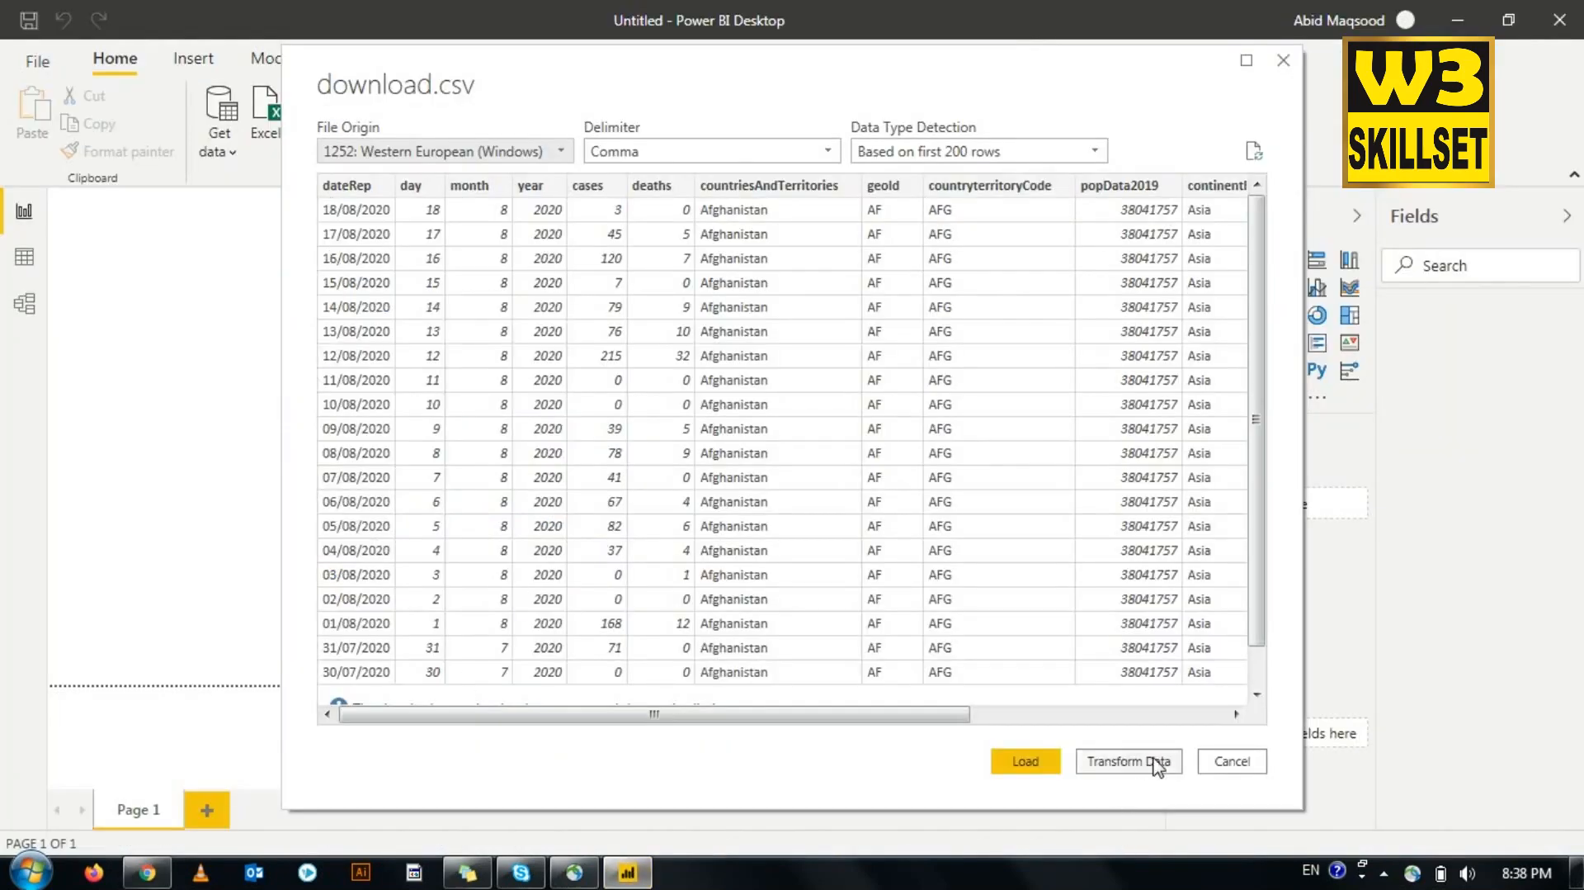
left_click(1230, 762)
left_click(236, 157)
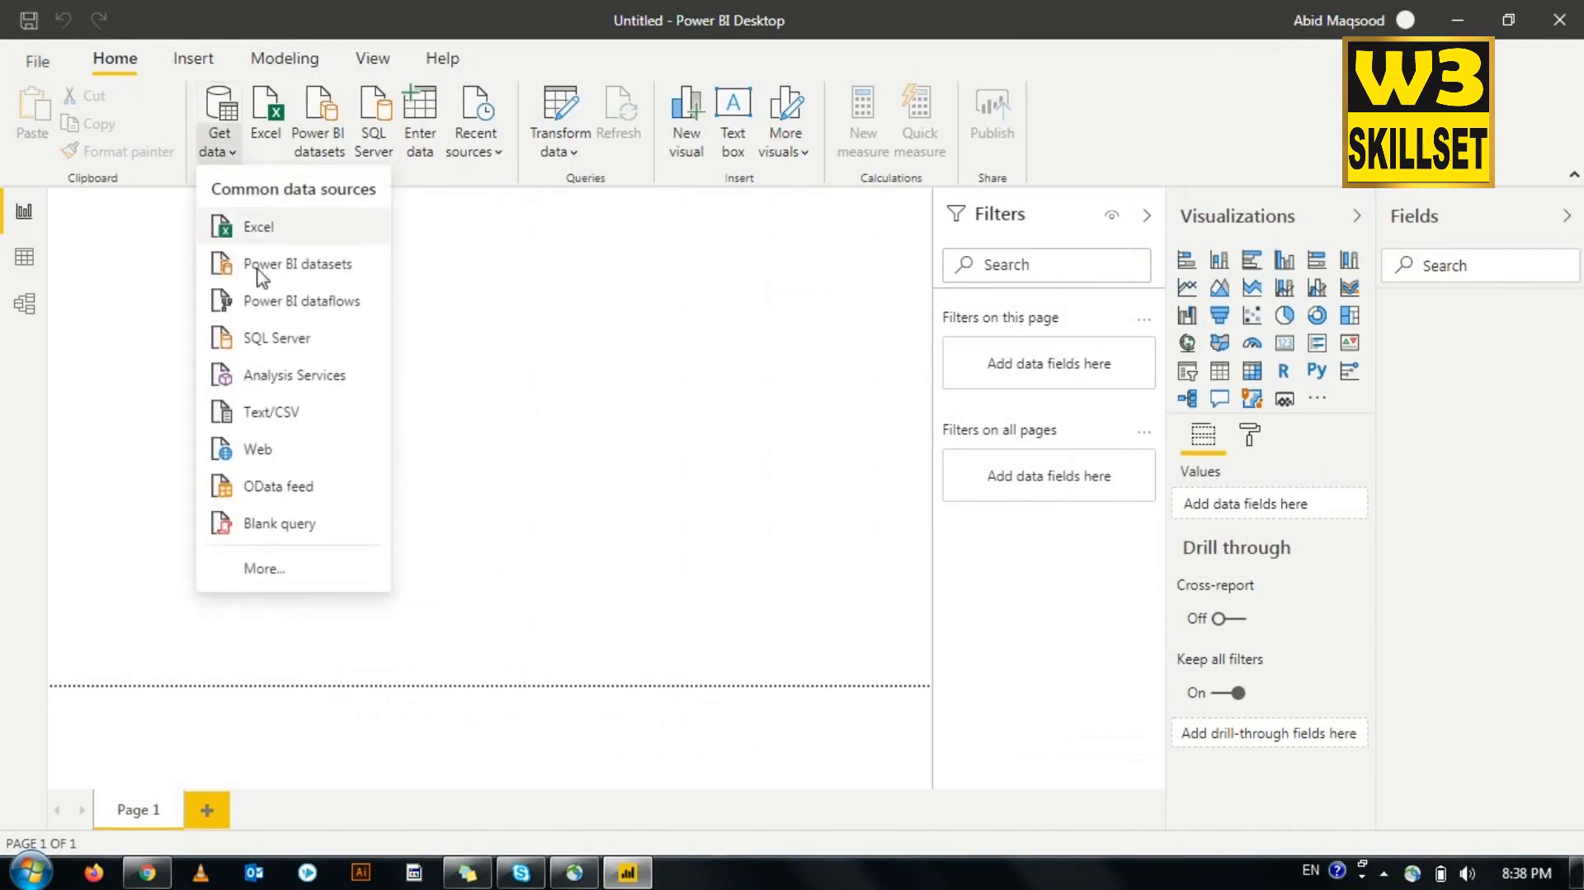
left_click(265, 408)
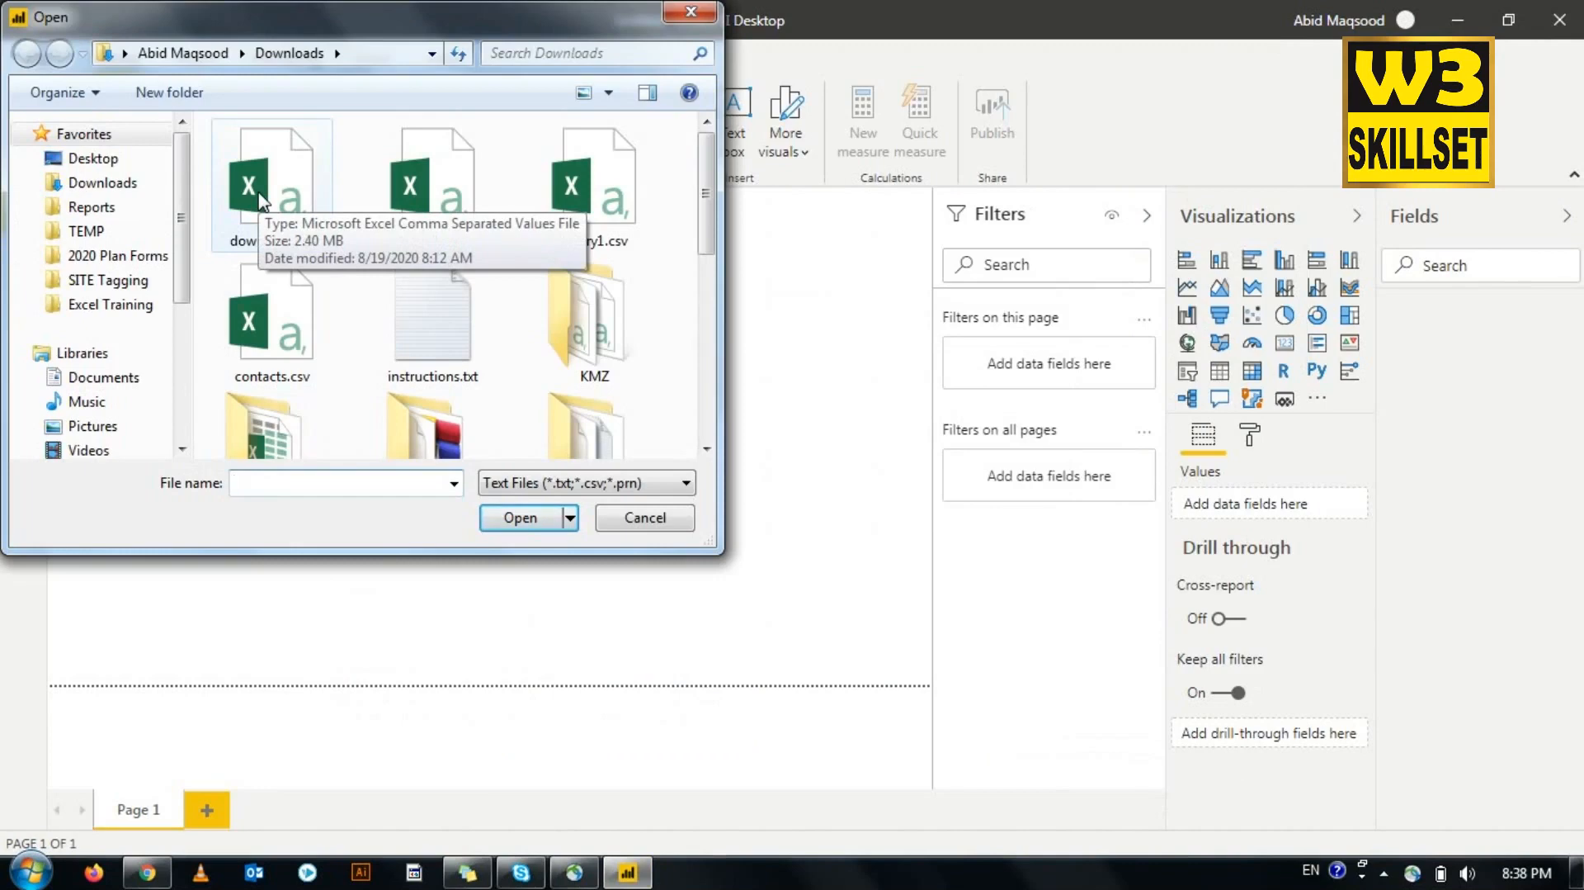
double_click(260, 201)
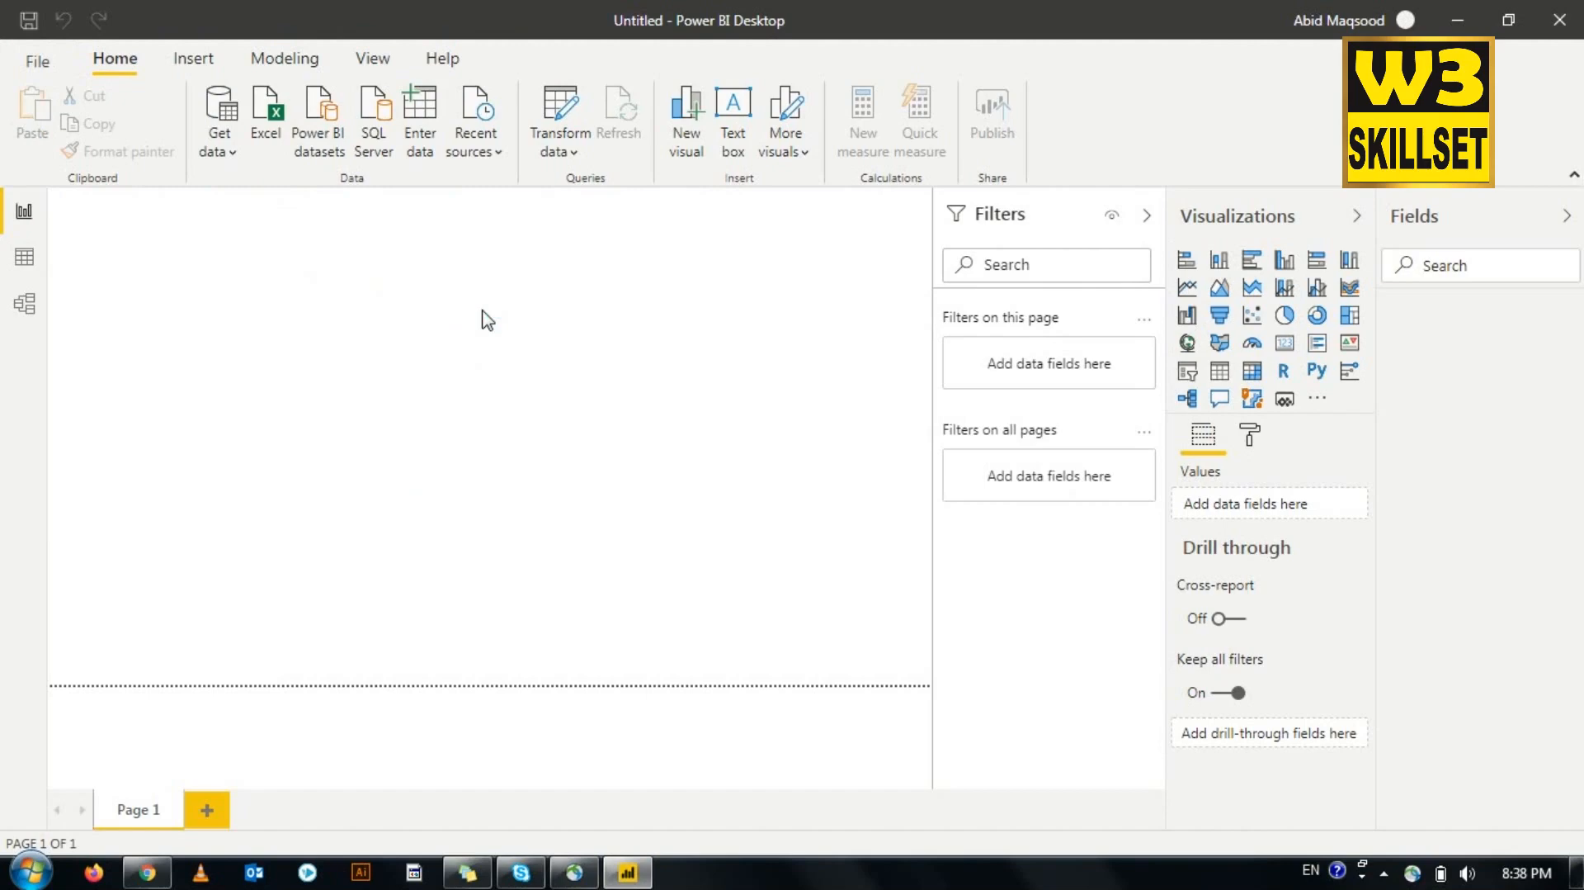
left_click_drag(918, 714, 591, 690)
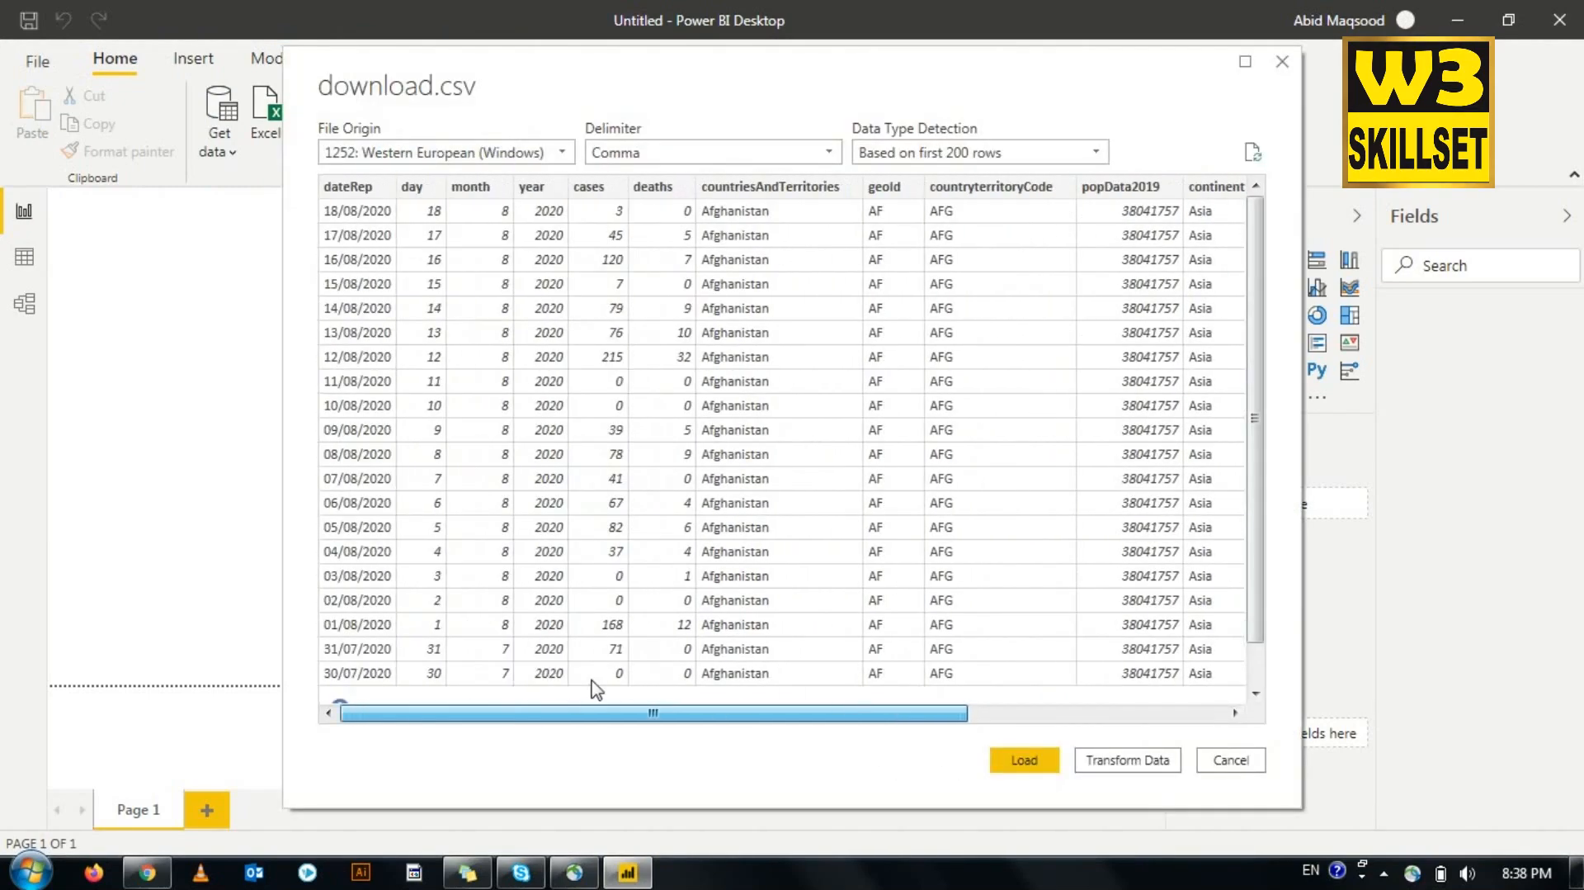
left_click(1025, 760)
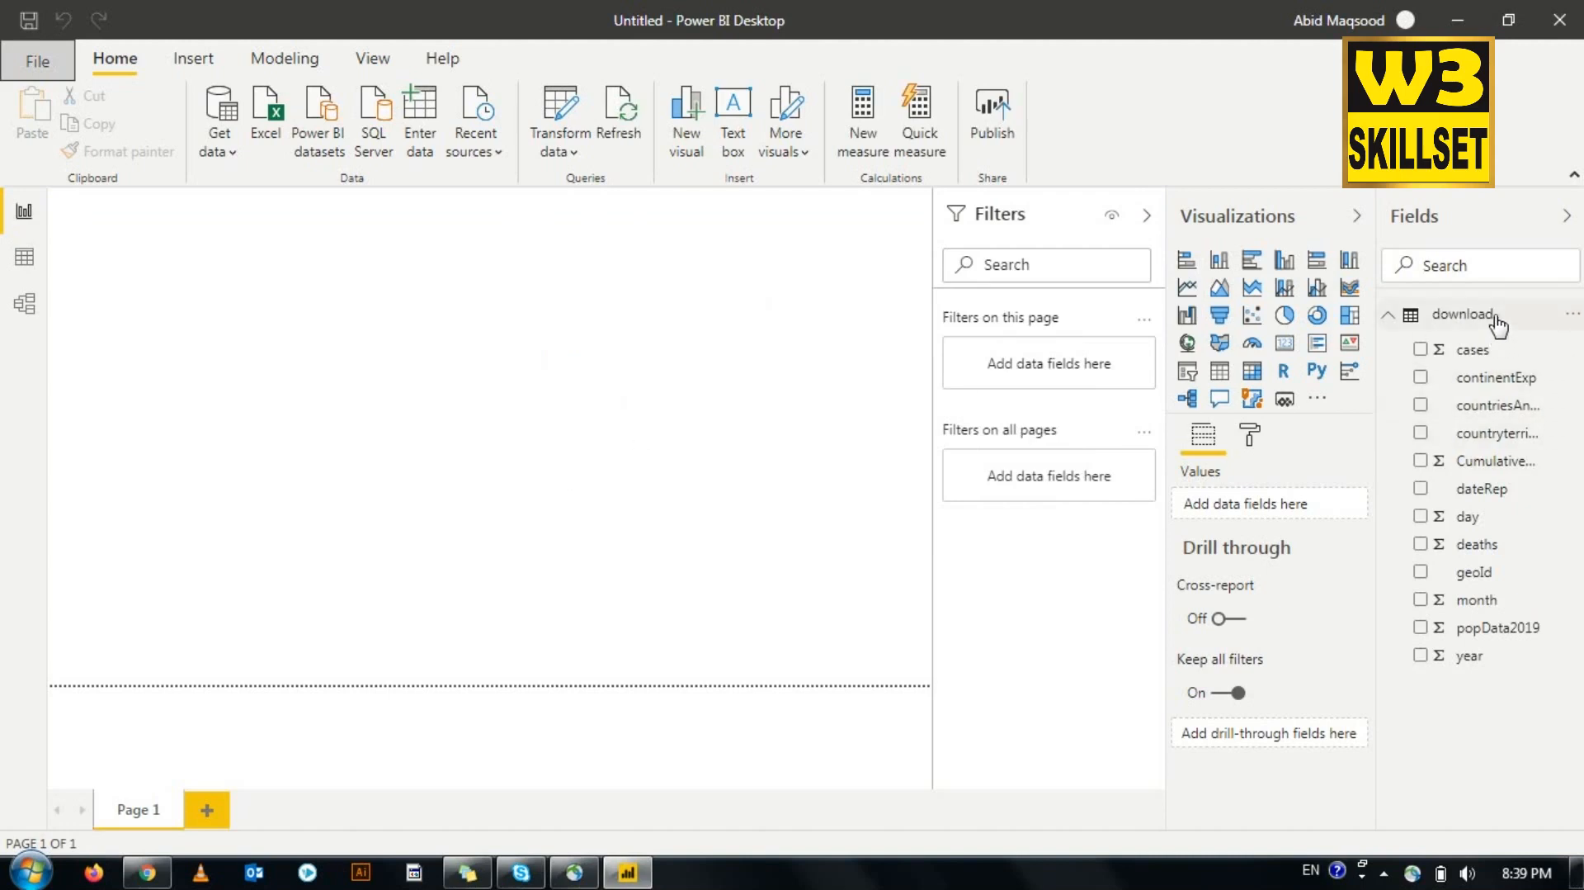
Step: View the rows of the imported download table in the data view, and return to the report view
mouse_move(1499, 326)
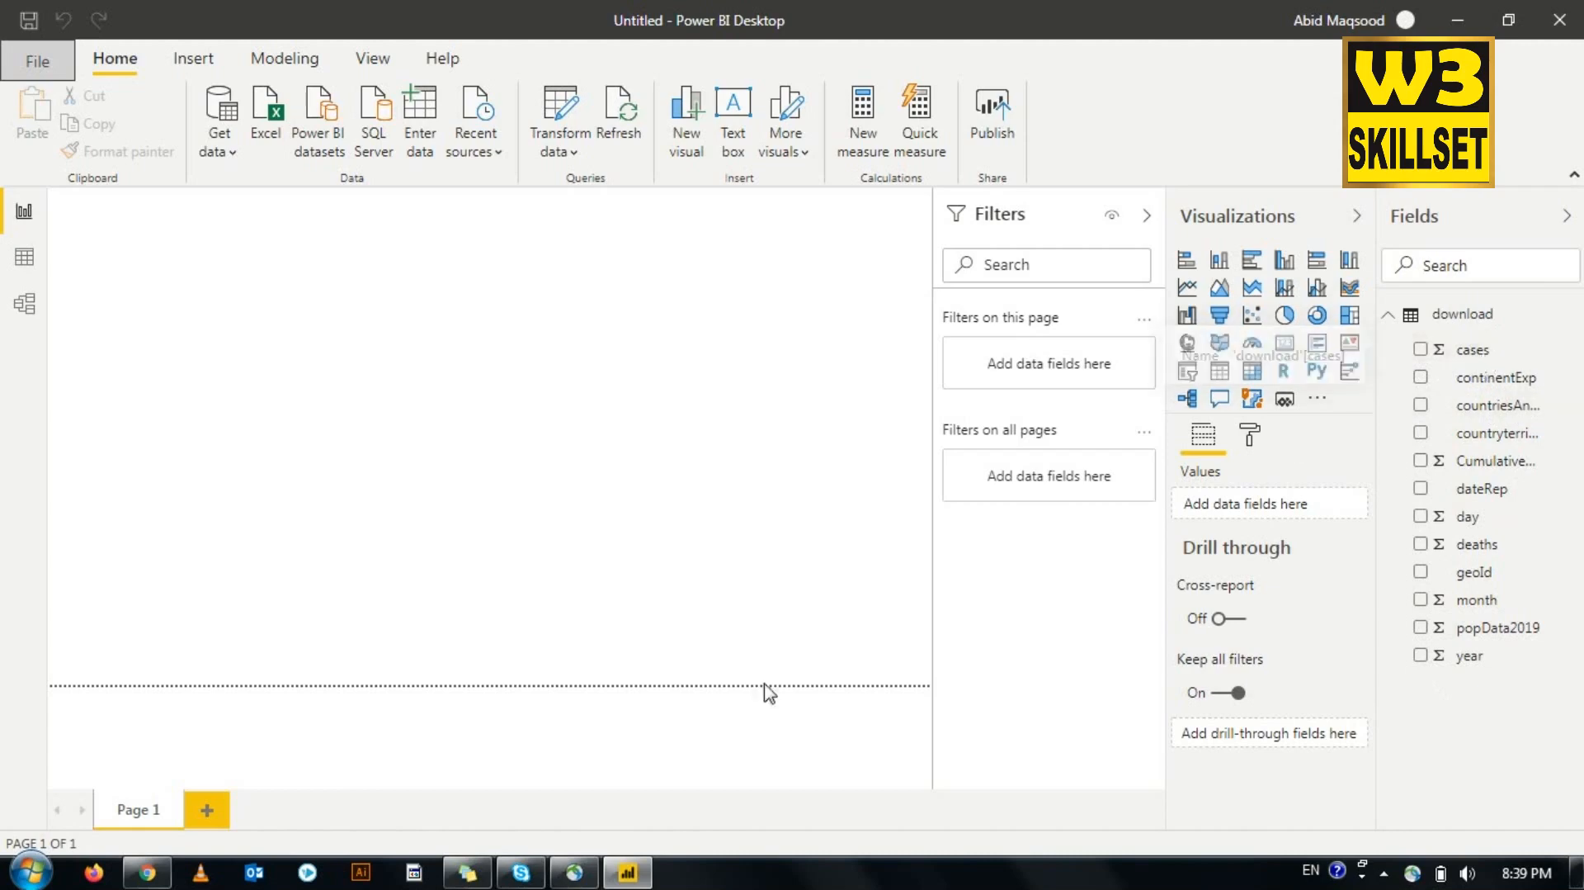
left_click(24, 257)
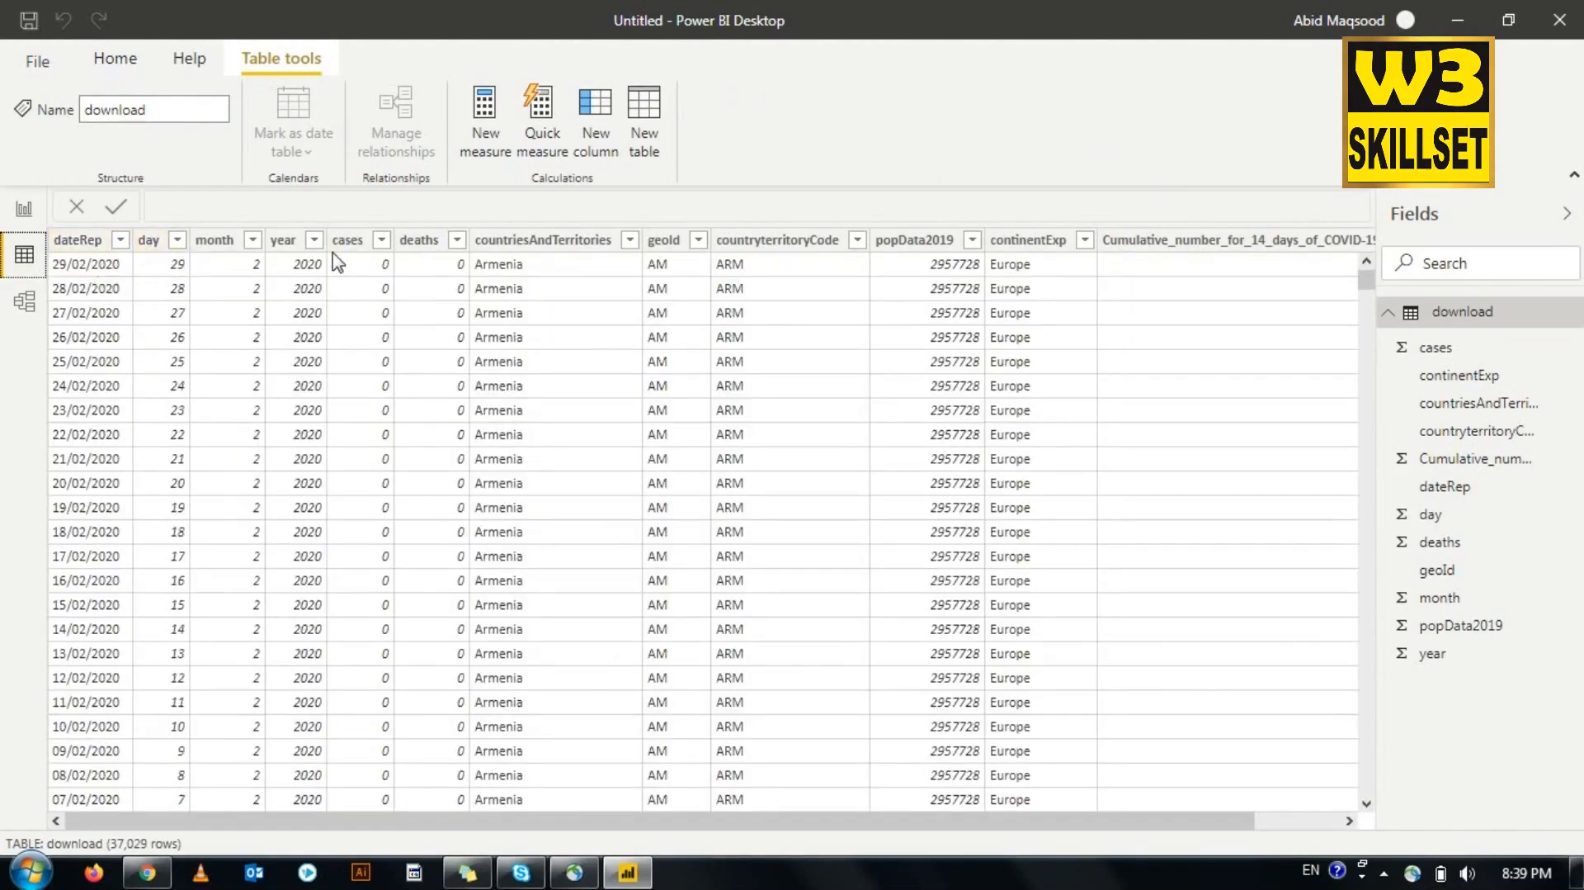
left_click(24, 211)
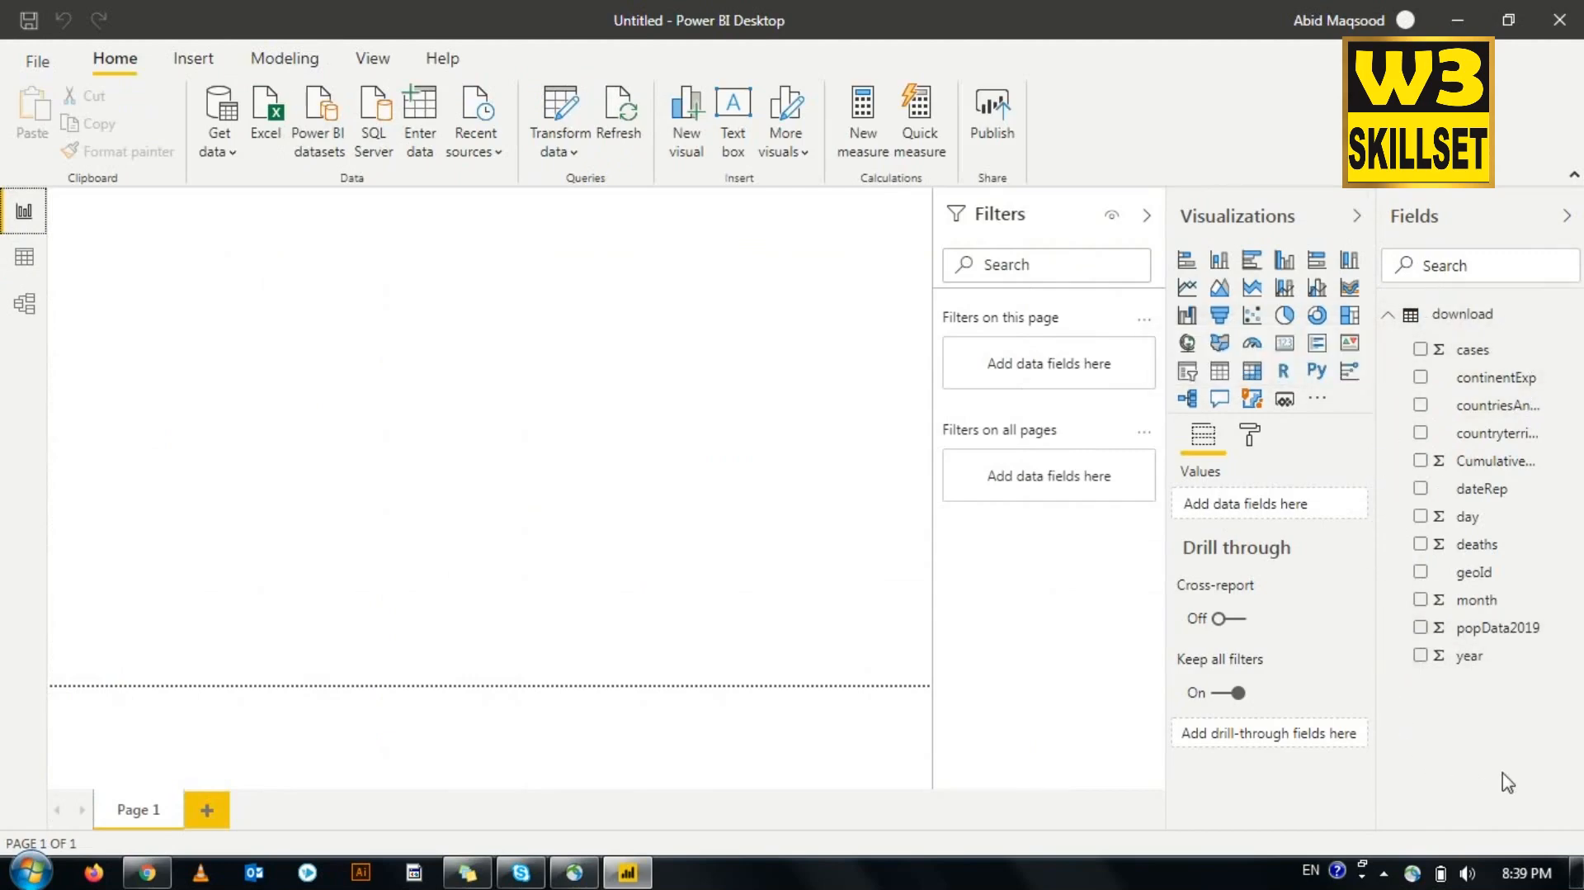
Step: Search the download table's fields for "day", and clear the search to list all fields again
left_click(1470, 272)
type("day")
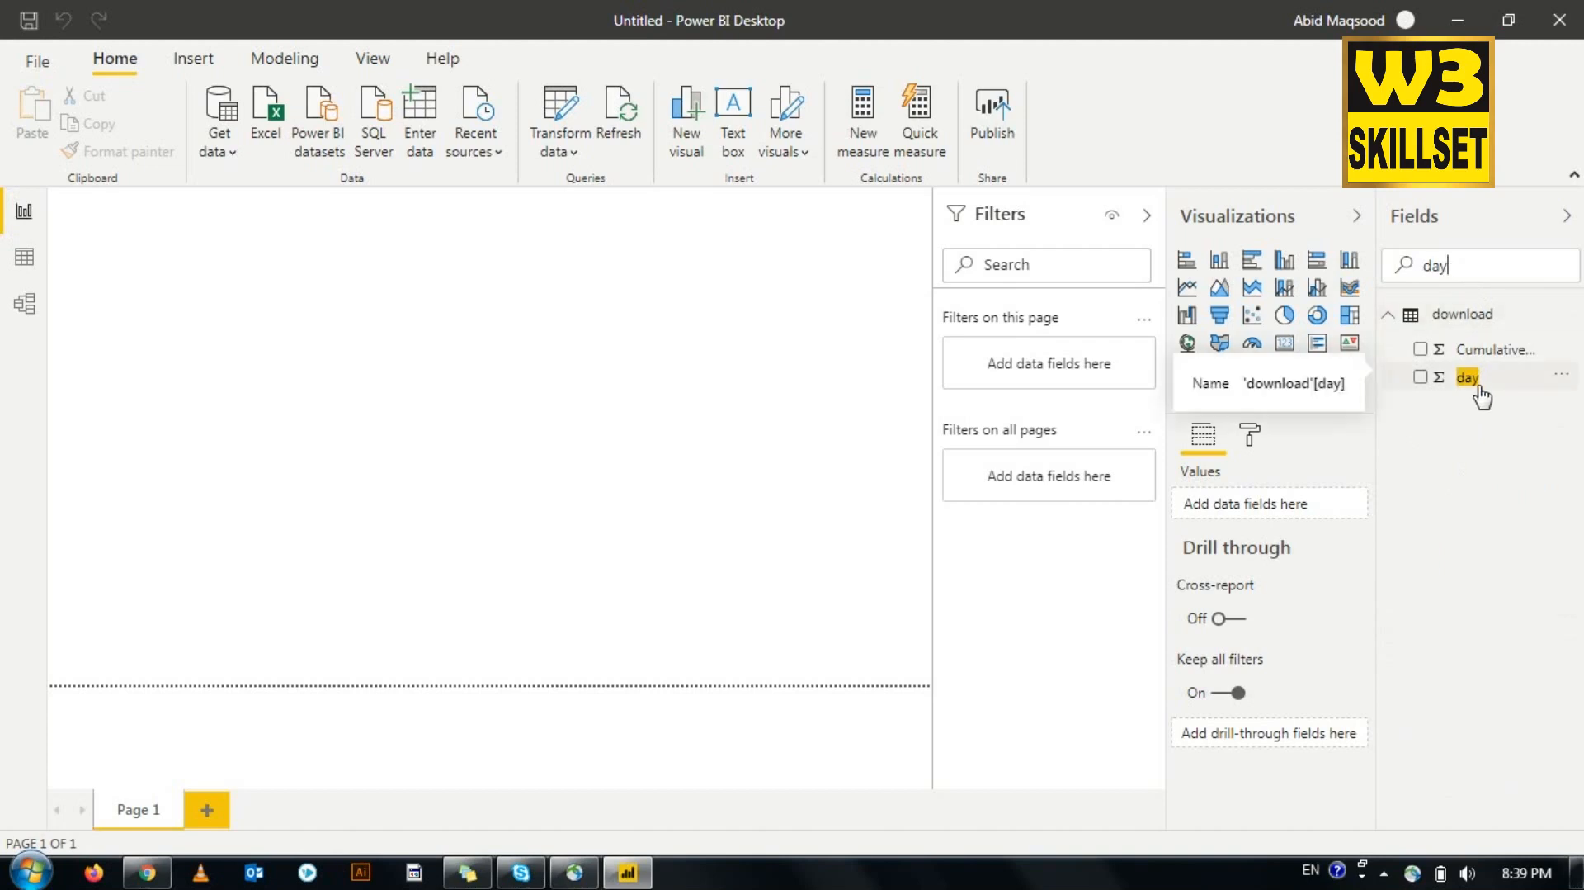
key("BackSpace")
key("BackSpace")
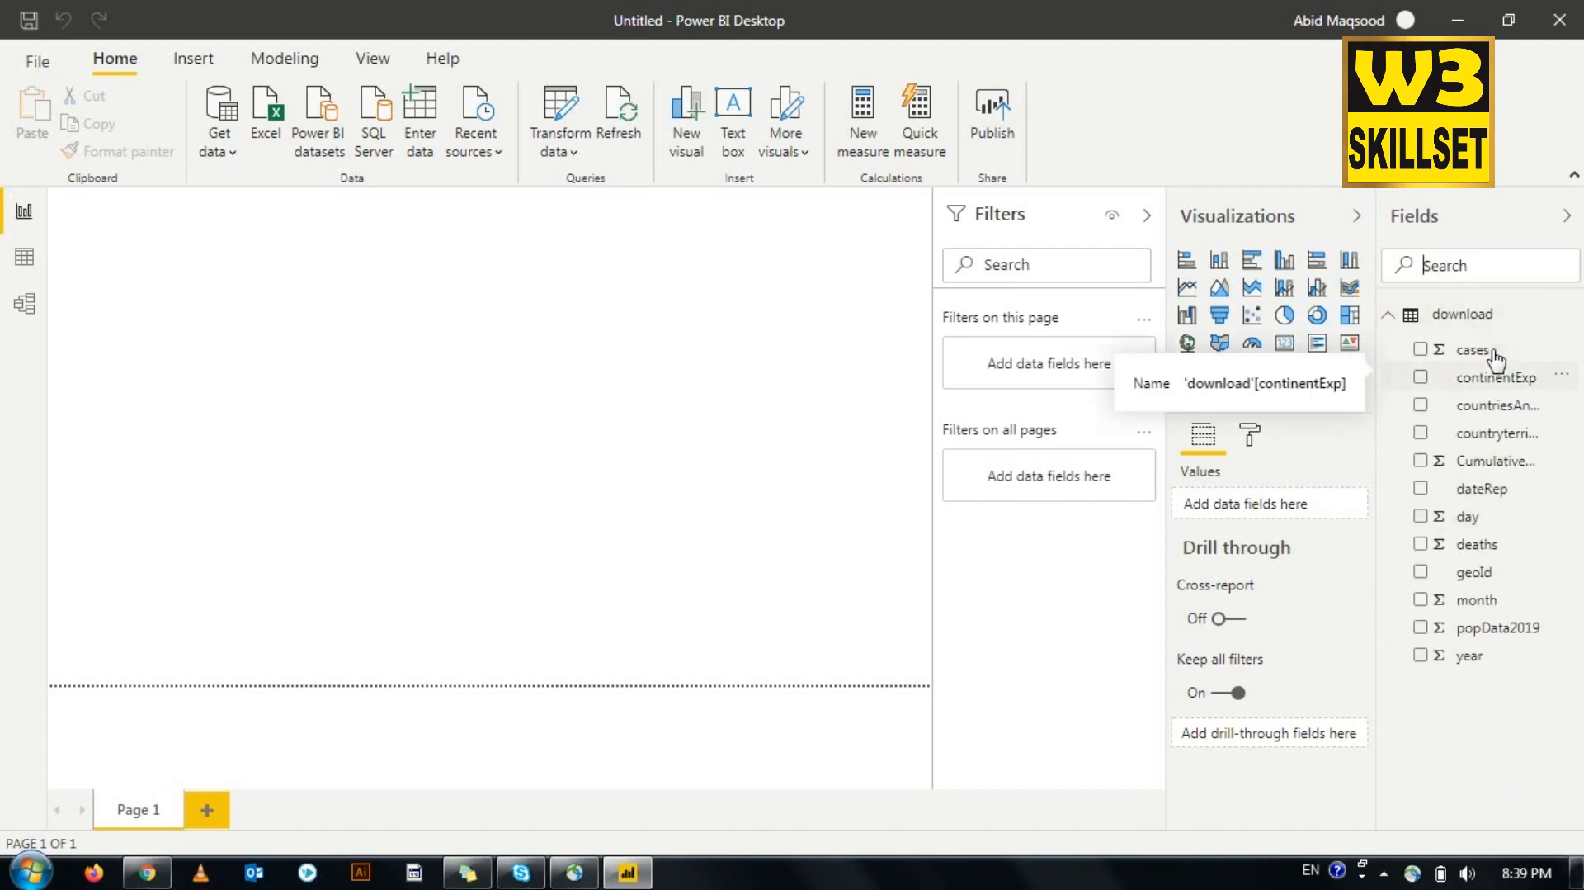
left_click(635, 357)
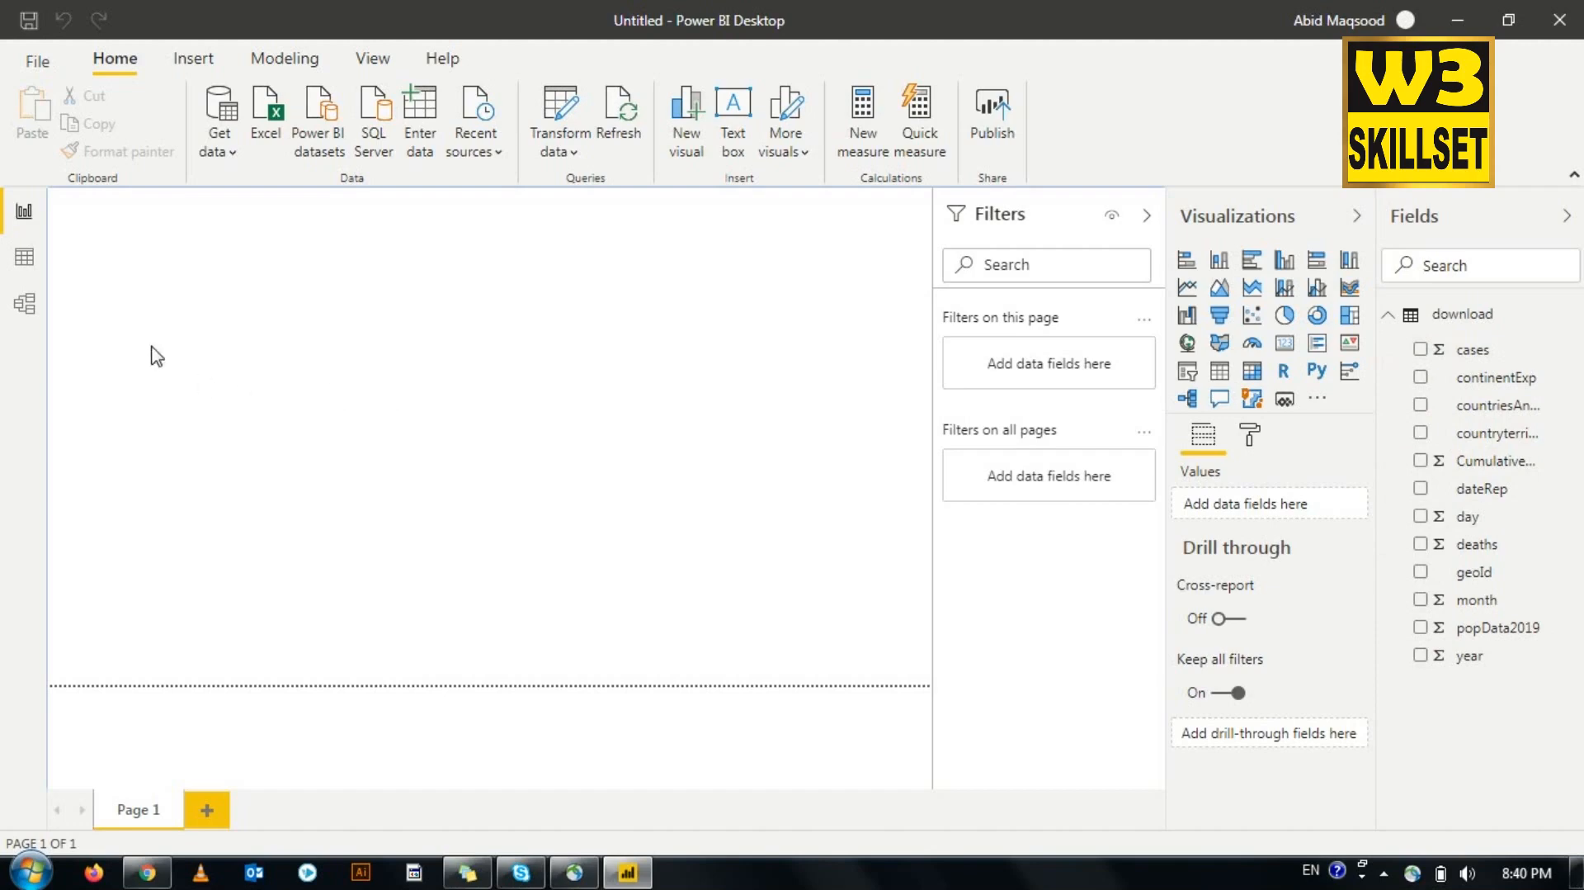
Step: Show the download table in the data view and look across to its last column
left_click(25, 256)
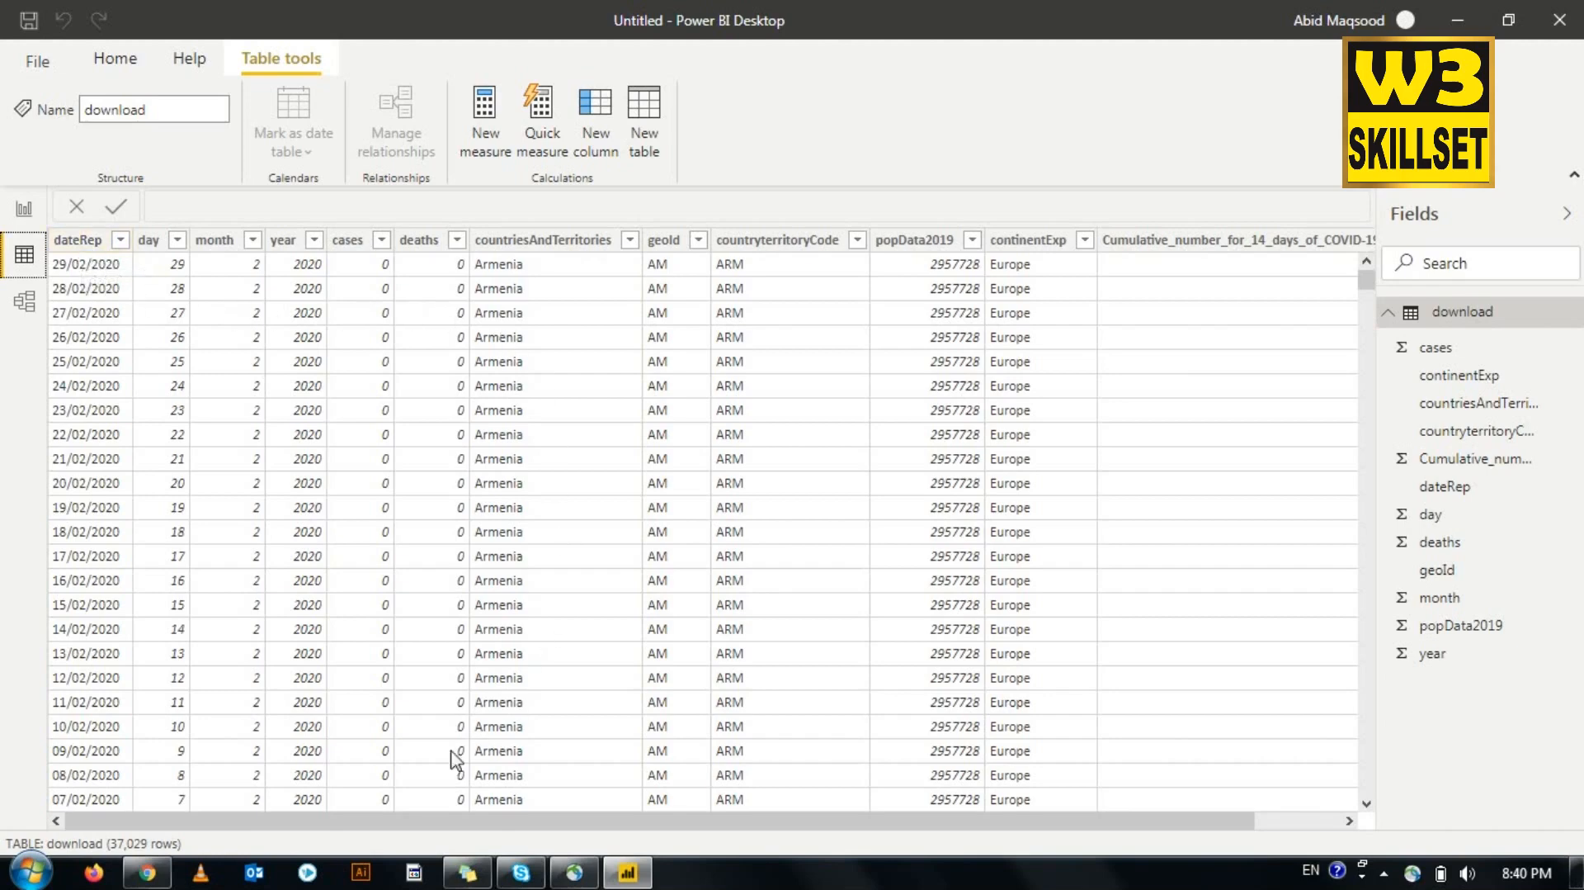
left_click_drag(293, 822, 531, 843)
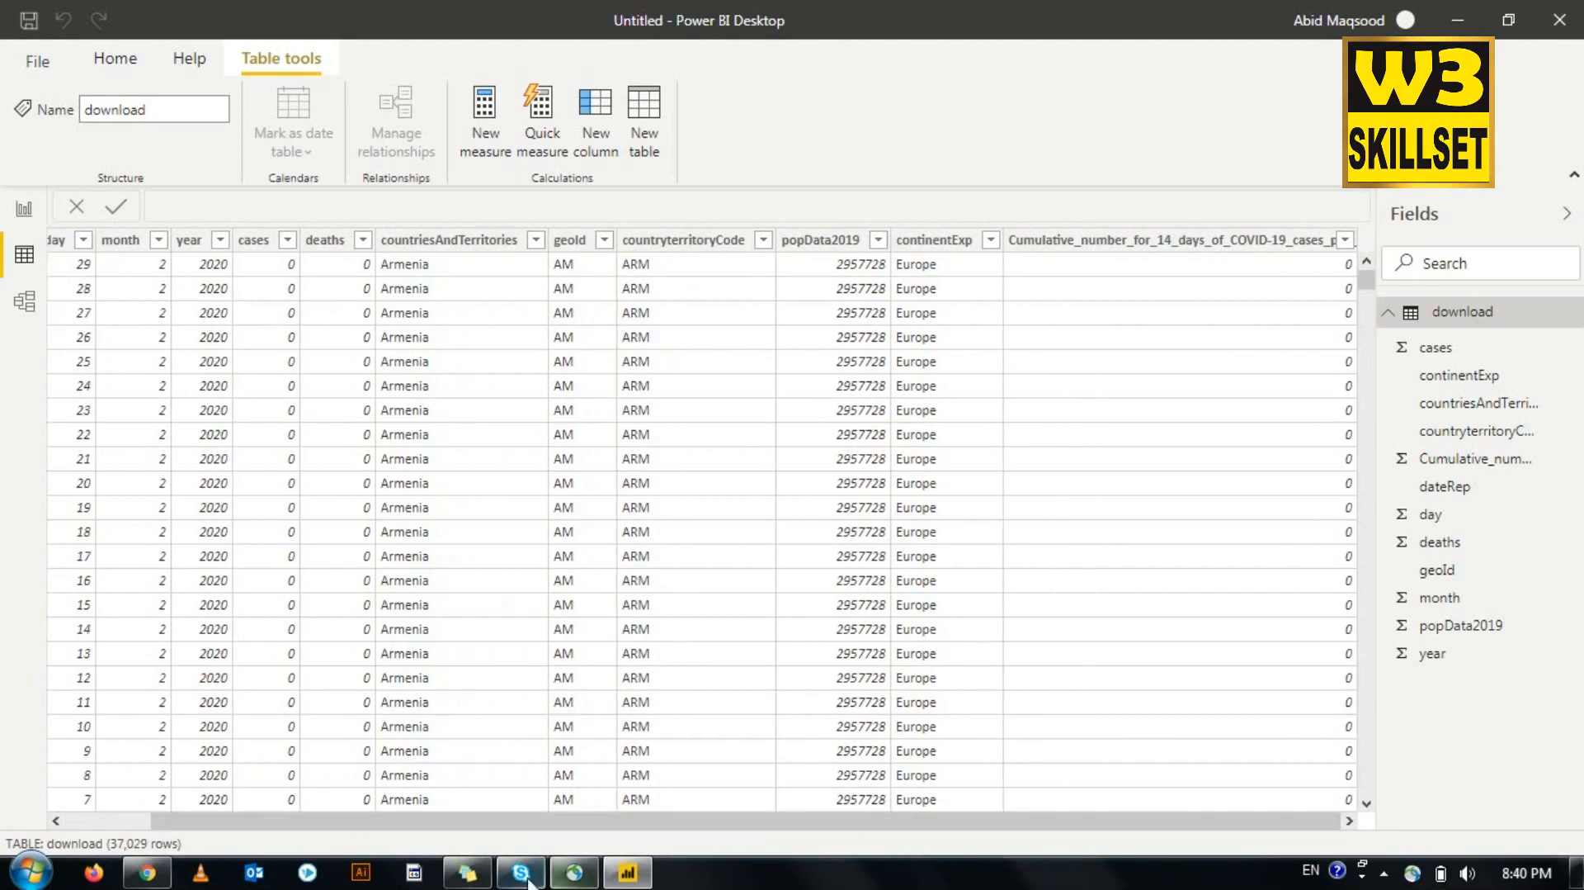
Step: Open download.csv from the computer's Downloads folder in Excel
left_click(29, 872)
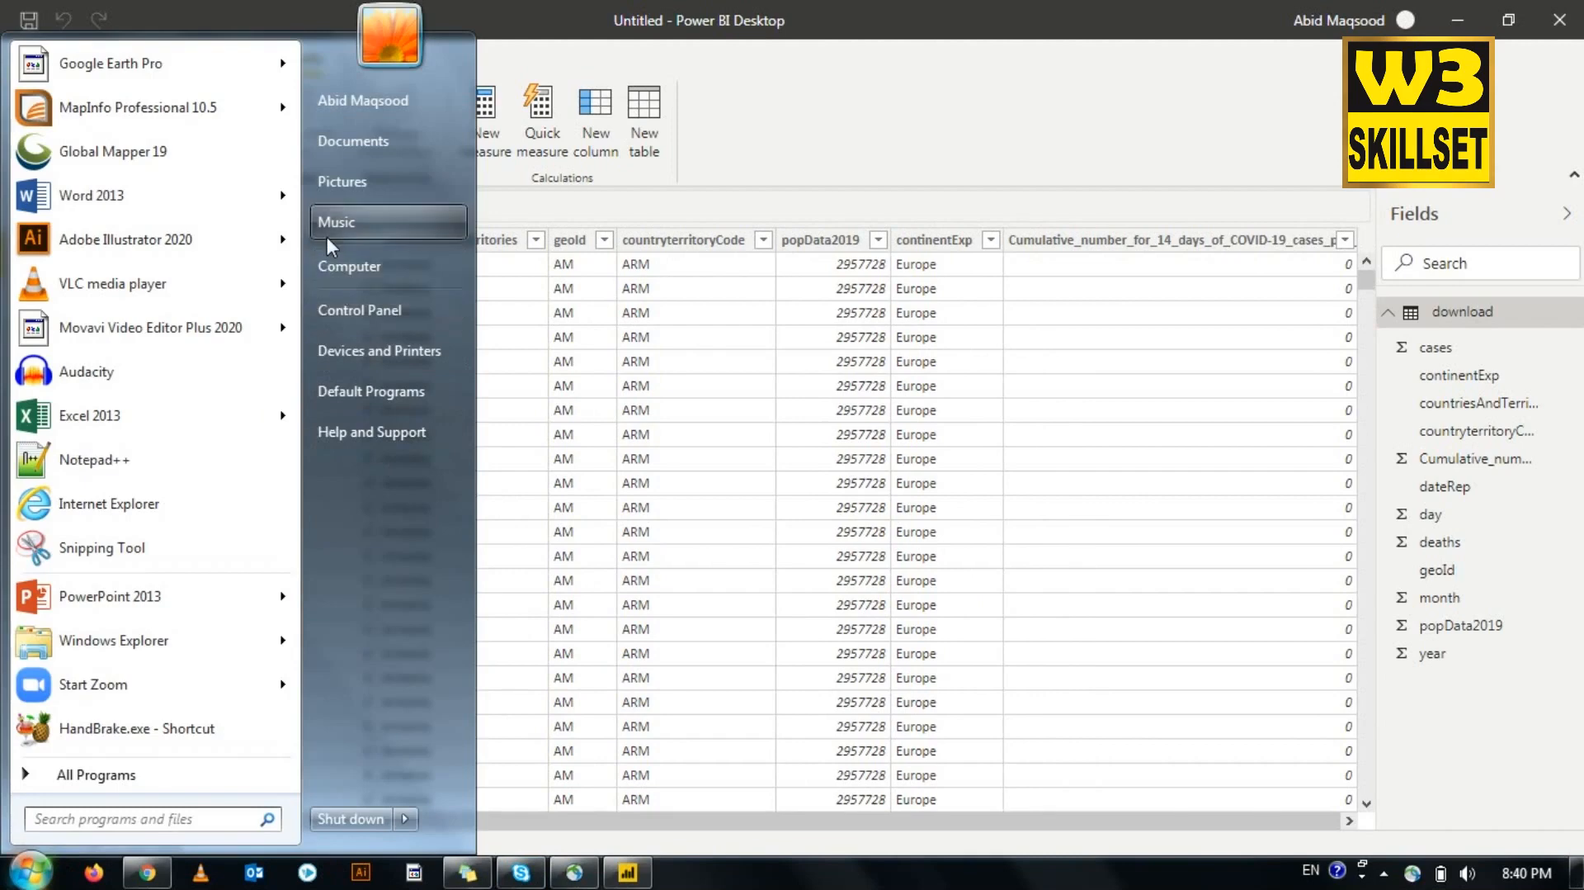
left_click(344, 273)
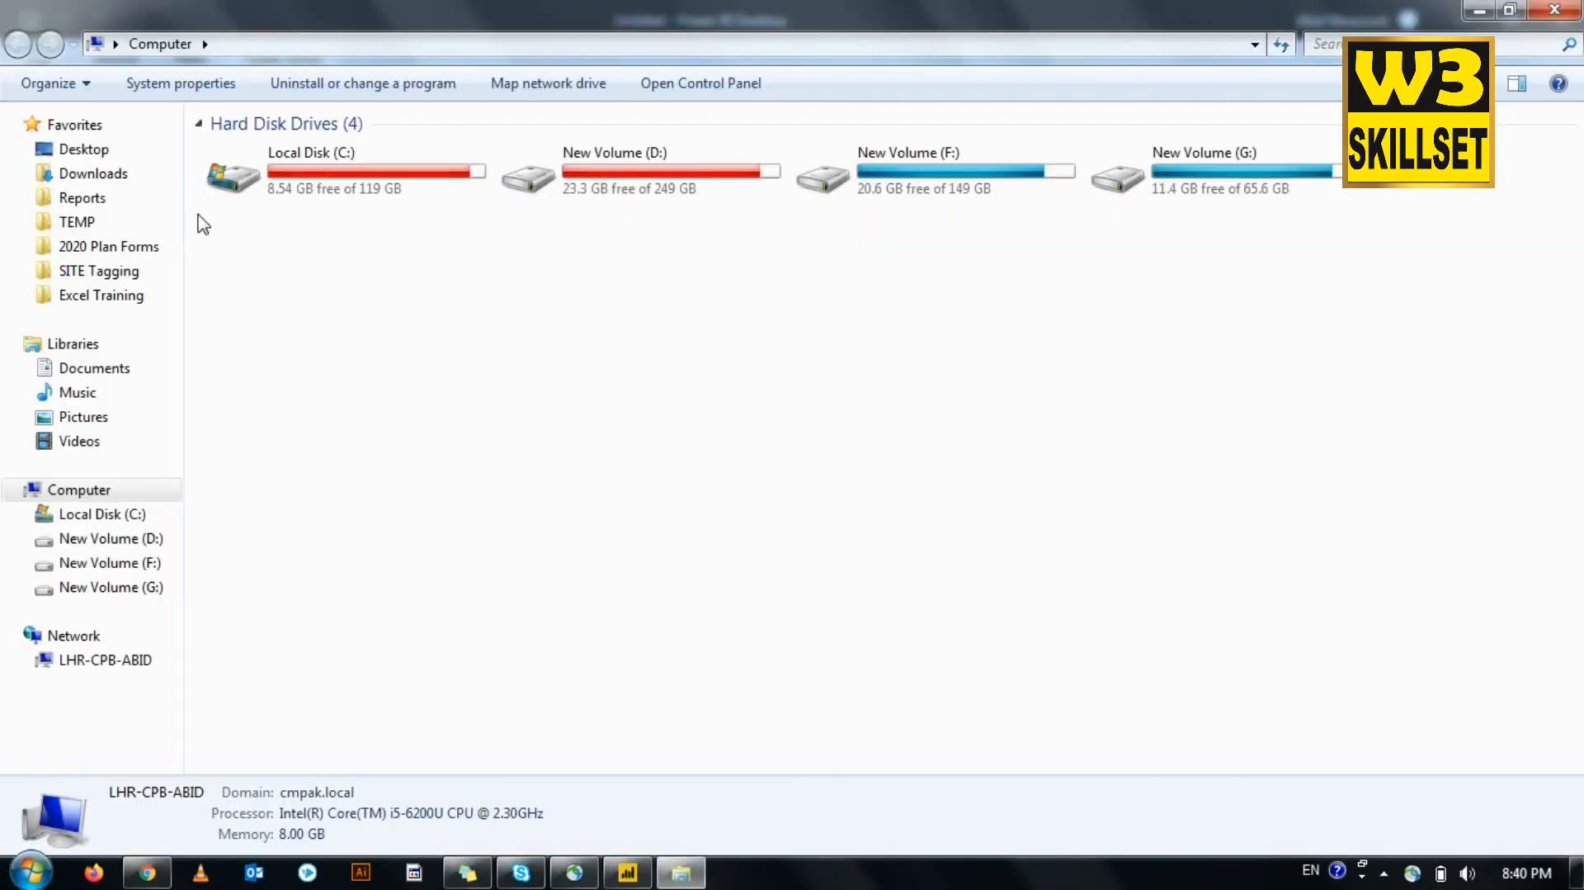
left_click(124, 175)
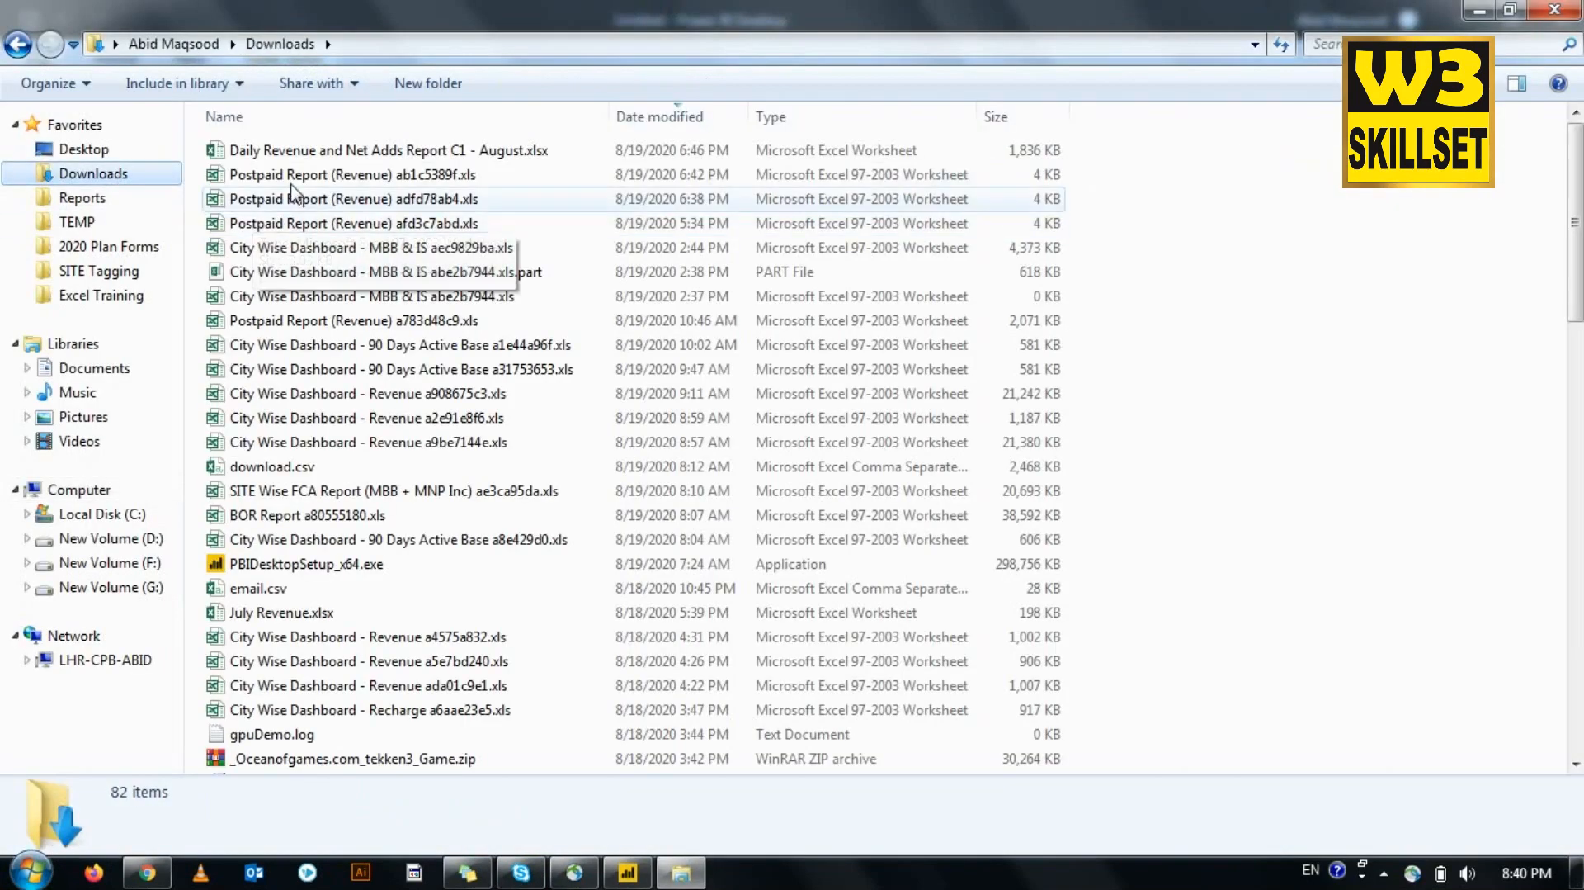
left_click(312, 545)
scroll(314, 577, "down", 6)
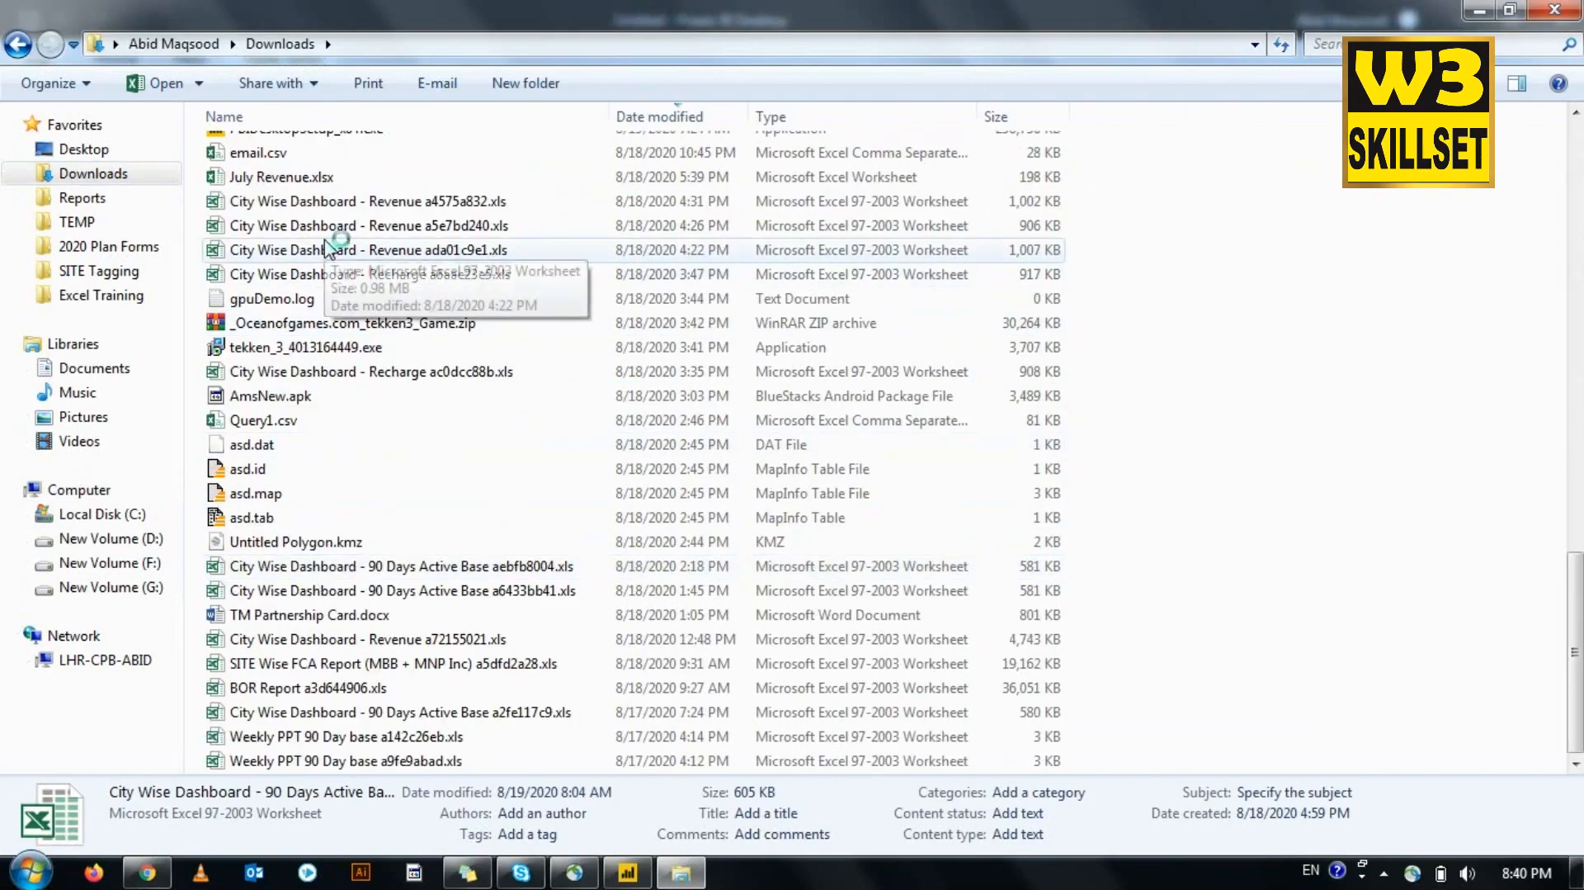
key("d")
key("d")
key("d")
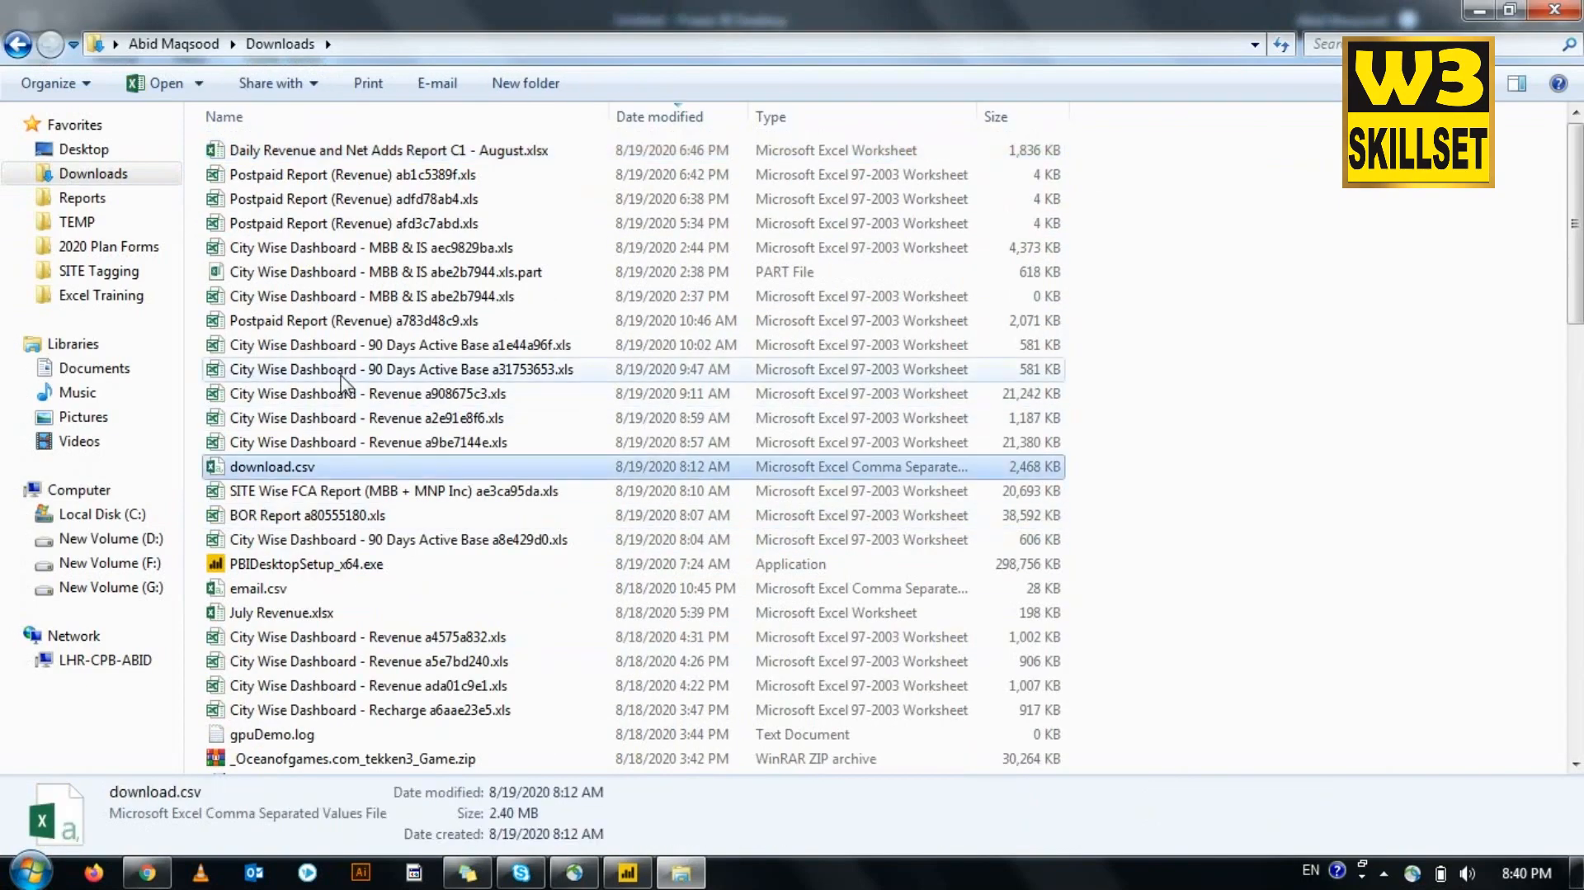
double_click(322, 467)
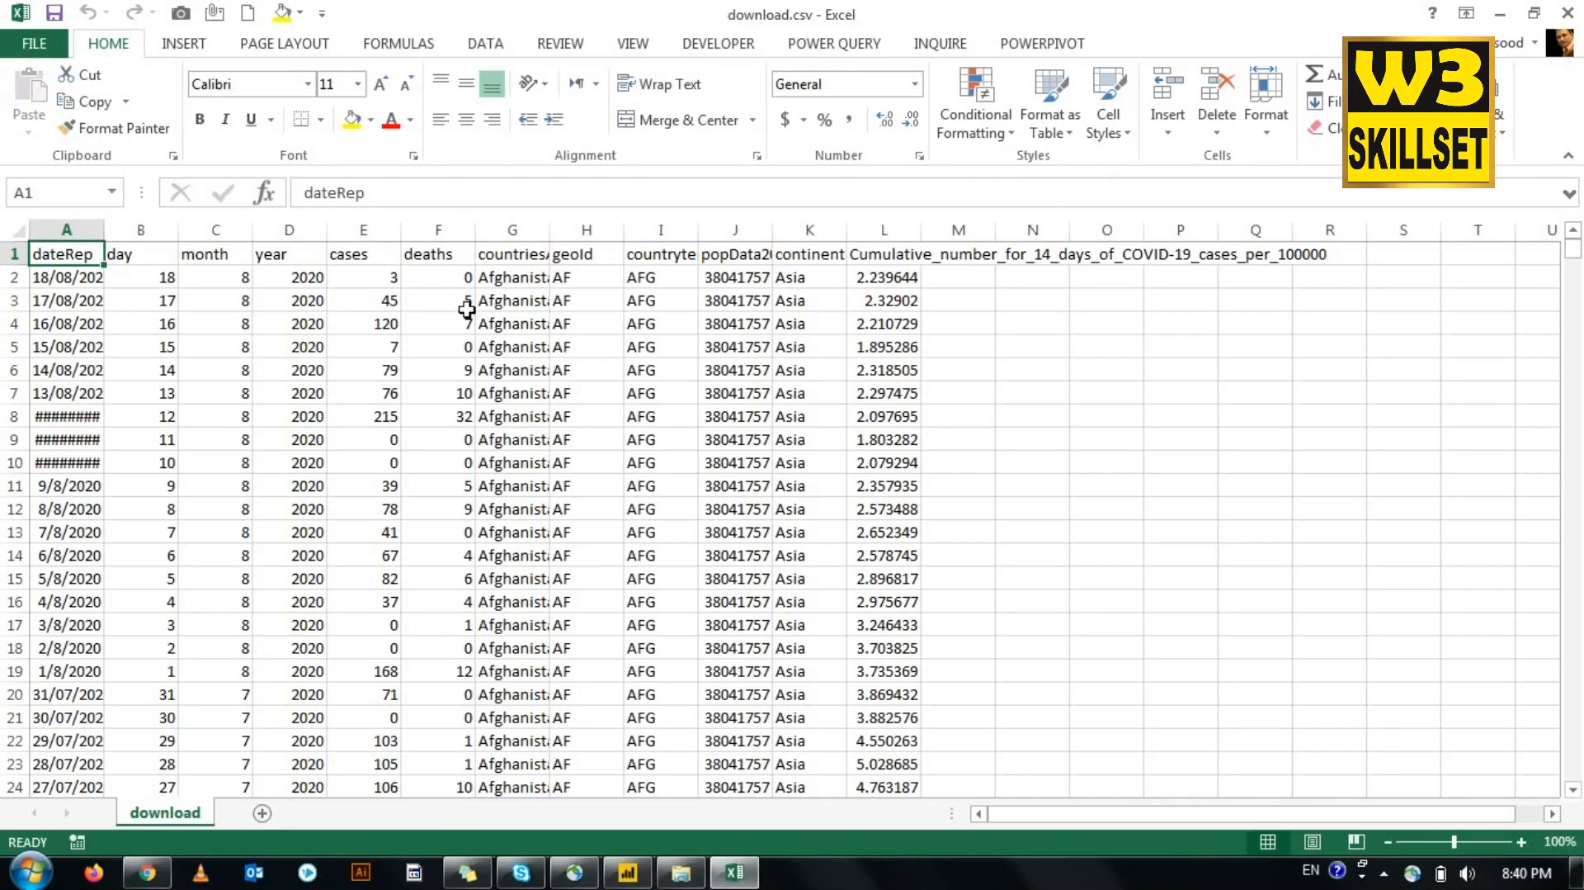
Step: Auto-fit all column widths in the download sheet and review the headers through Cumulative_number_for_14_days_of_COVID-19_cases_per_100000
left_click(18, 225)
double_click(104, 230)
left_click(78, 254)
left_click_drag(73, 253, 1425, 250)
left_click_drag(1578, 258, 1337, 532)
left_click(1303, 375)
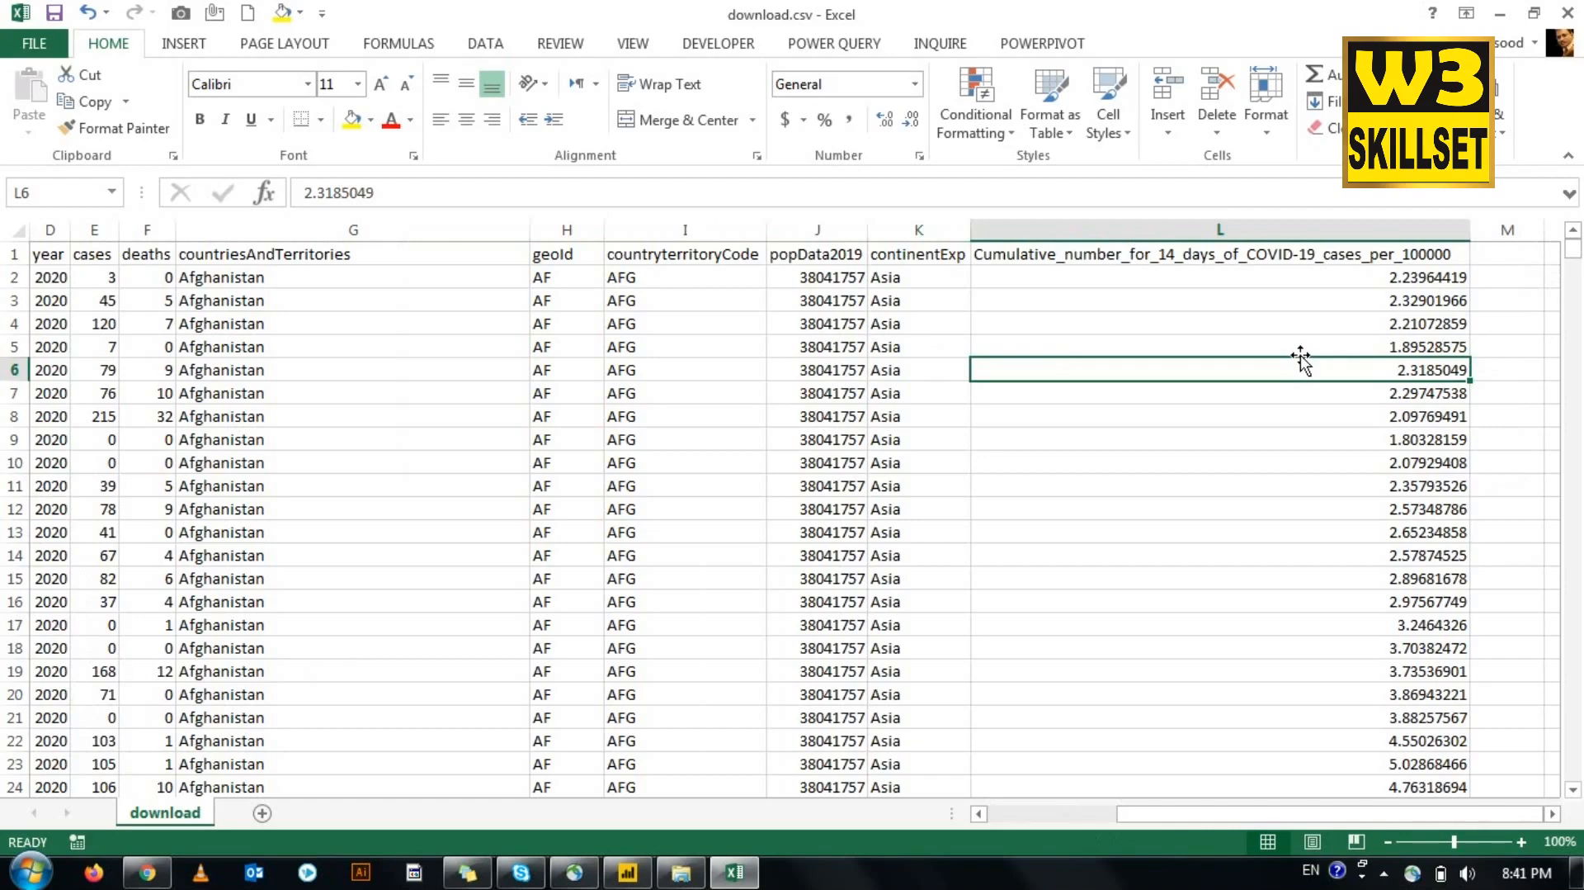
Step: Return to Power BI Desktop and check the cumulative cases column's sort and filter options without applying any
left_click(1285, 220)
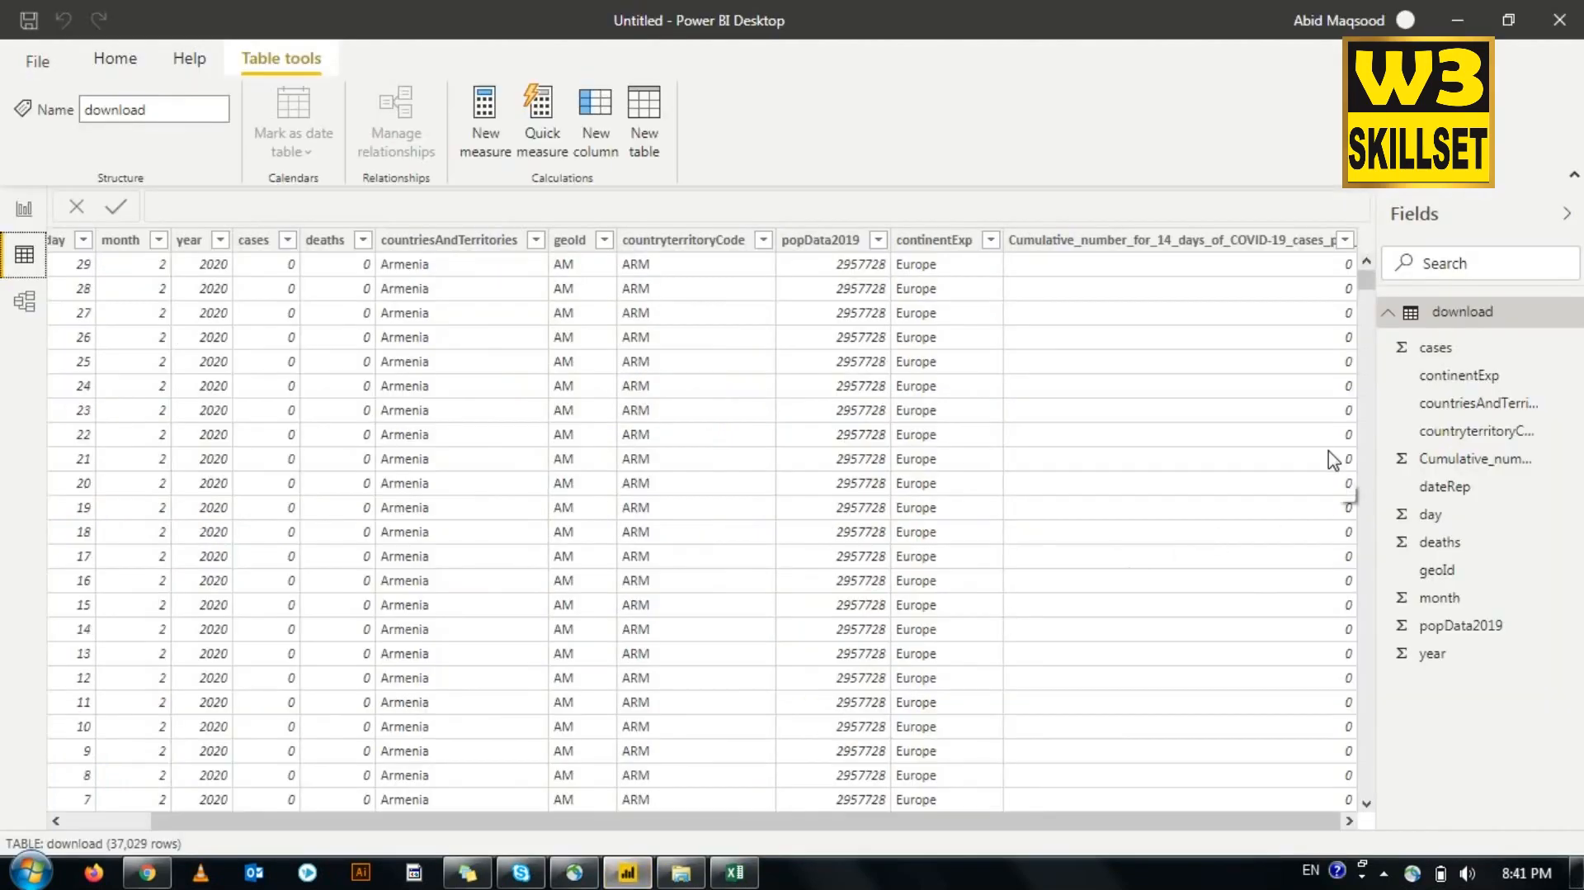
left_click(1324, 536)
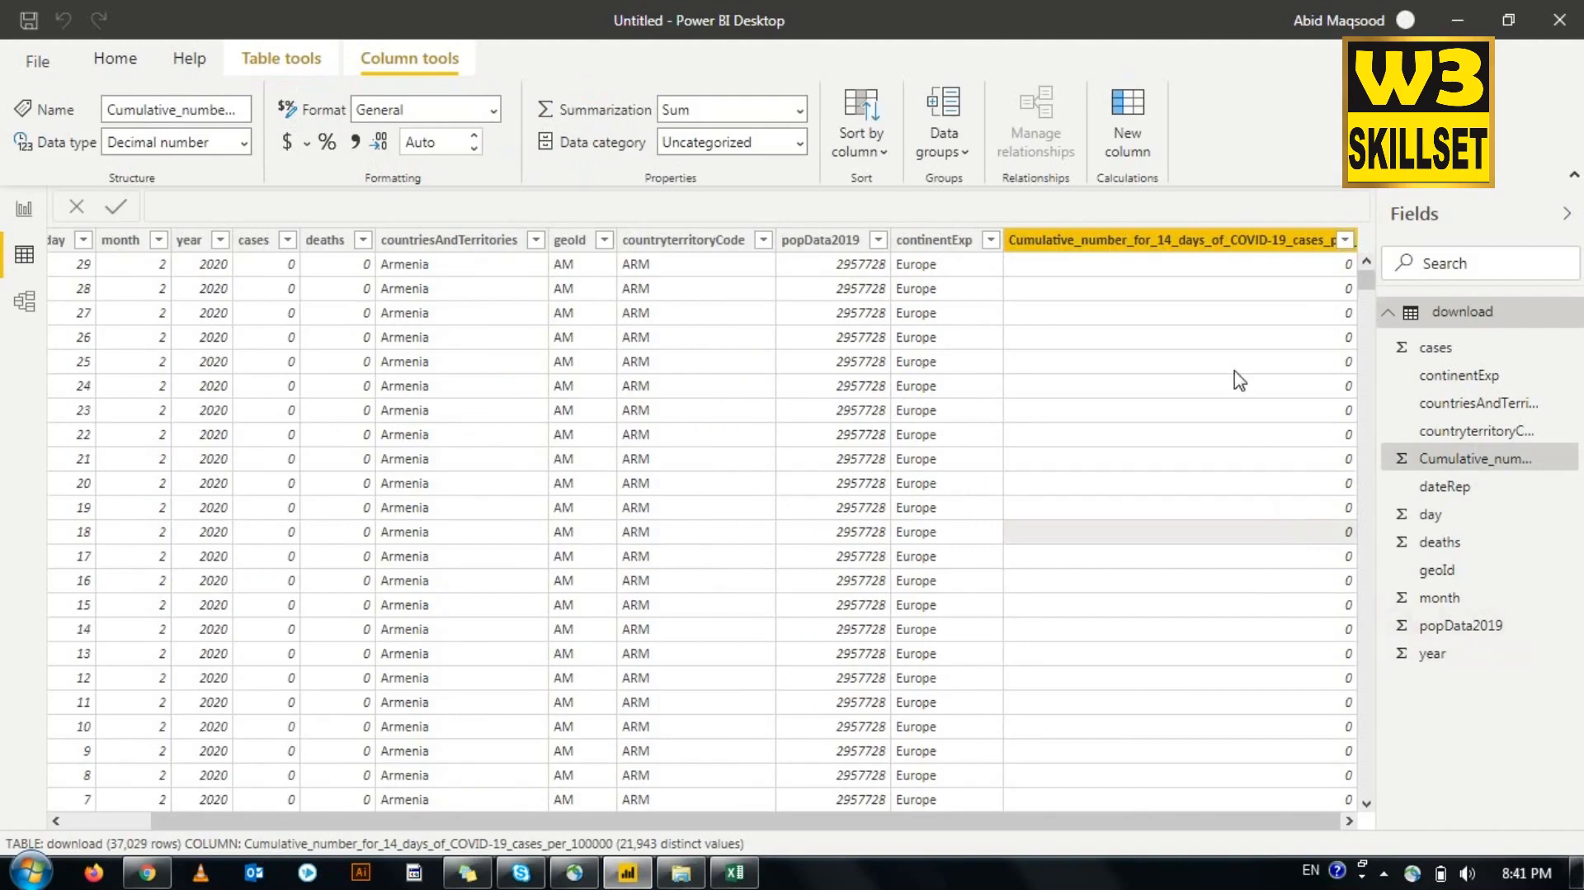
left_click(1347, 240)
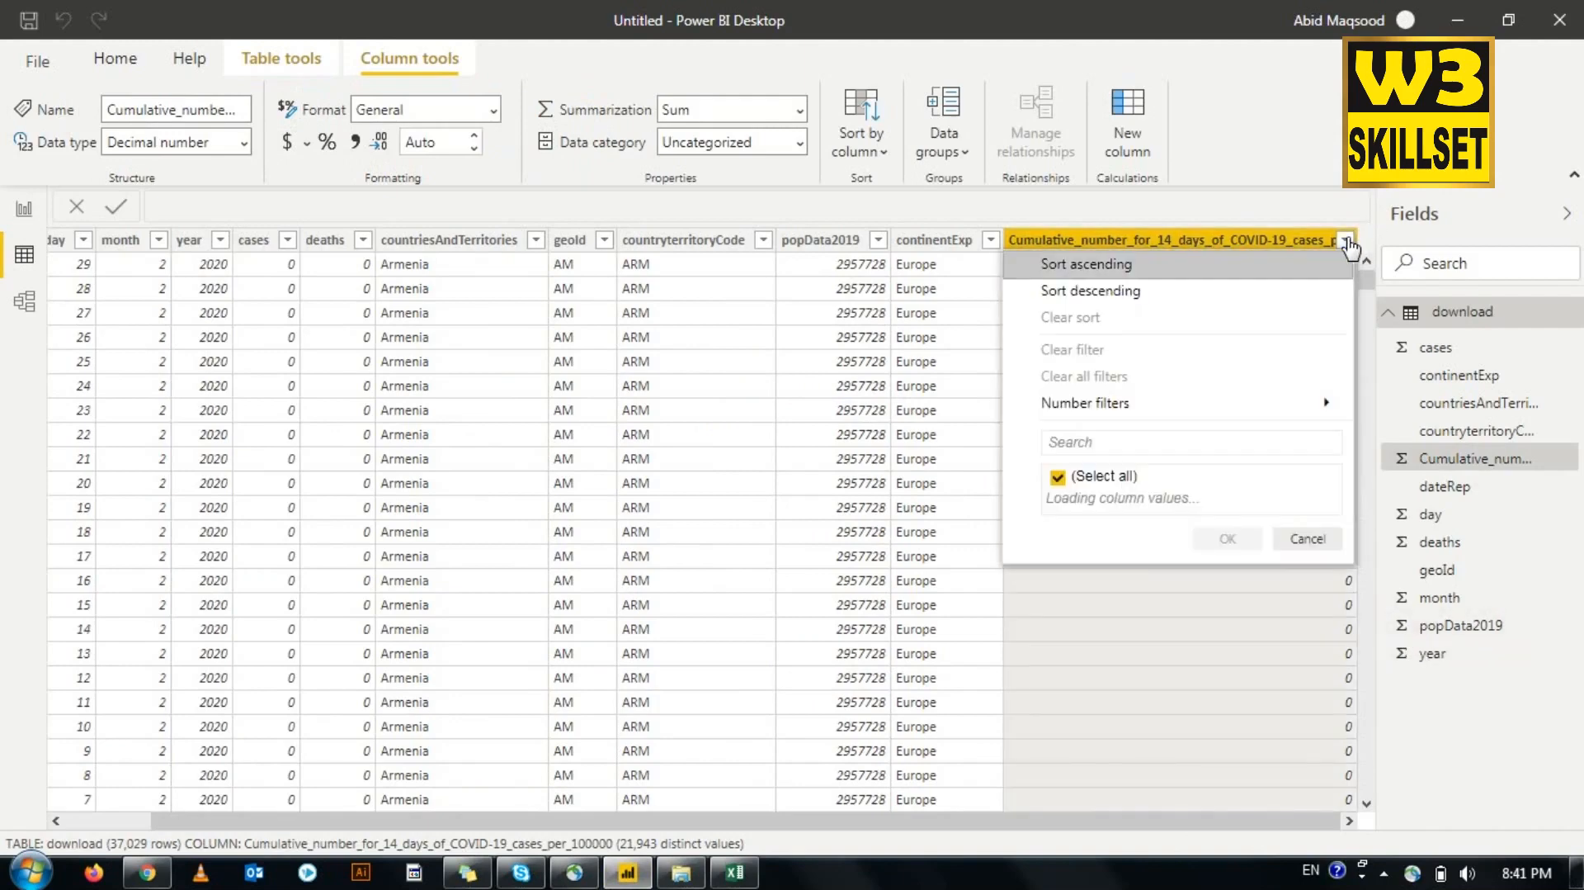
left_click(888, 531)
left_click(875, 530)
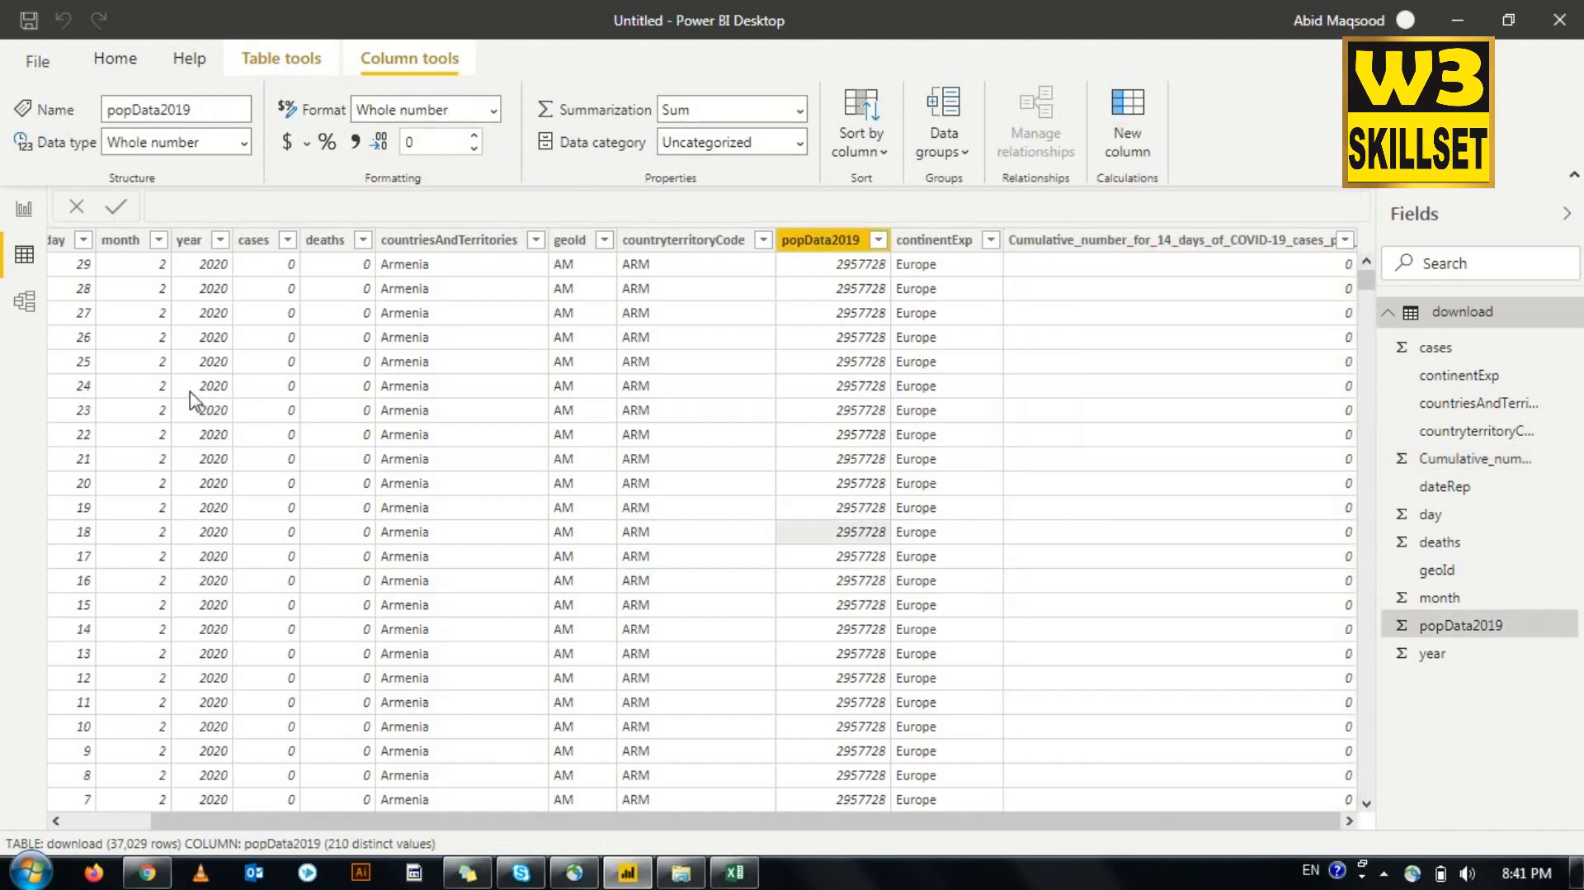
left_click_drag(291, 826, 202, 825)
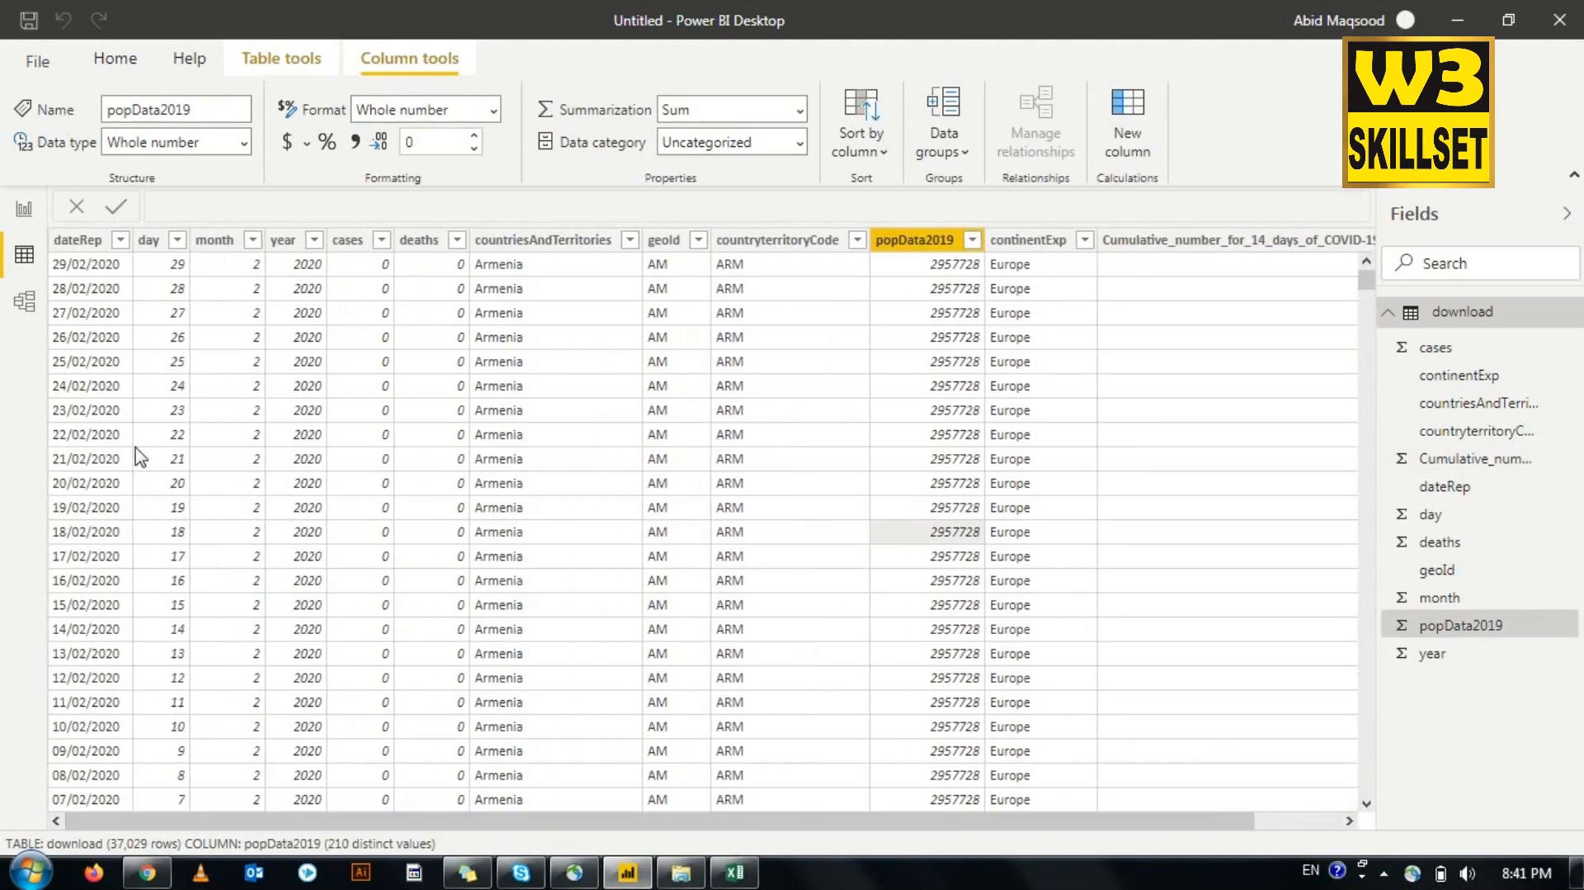
Step: Examine the full list of dates in the dateRep column's filter, and dismiss it without applying a filter
left_click(120, 239)
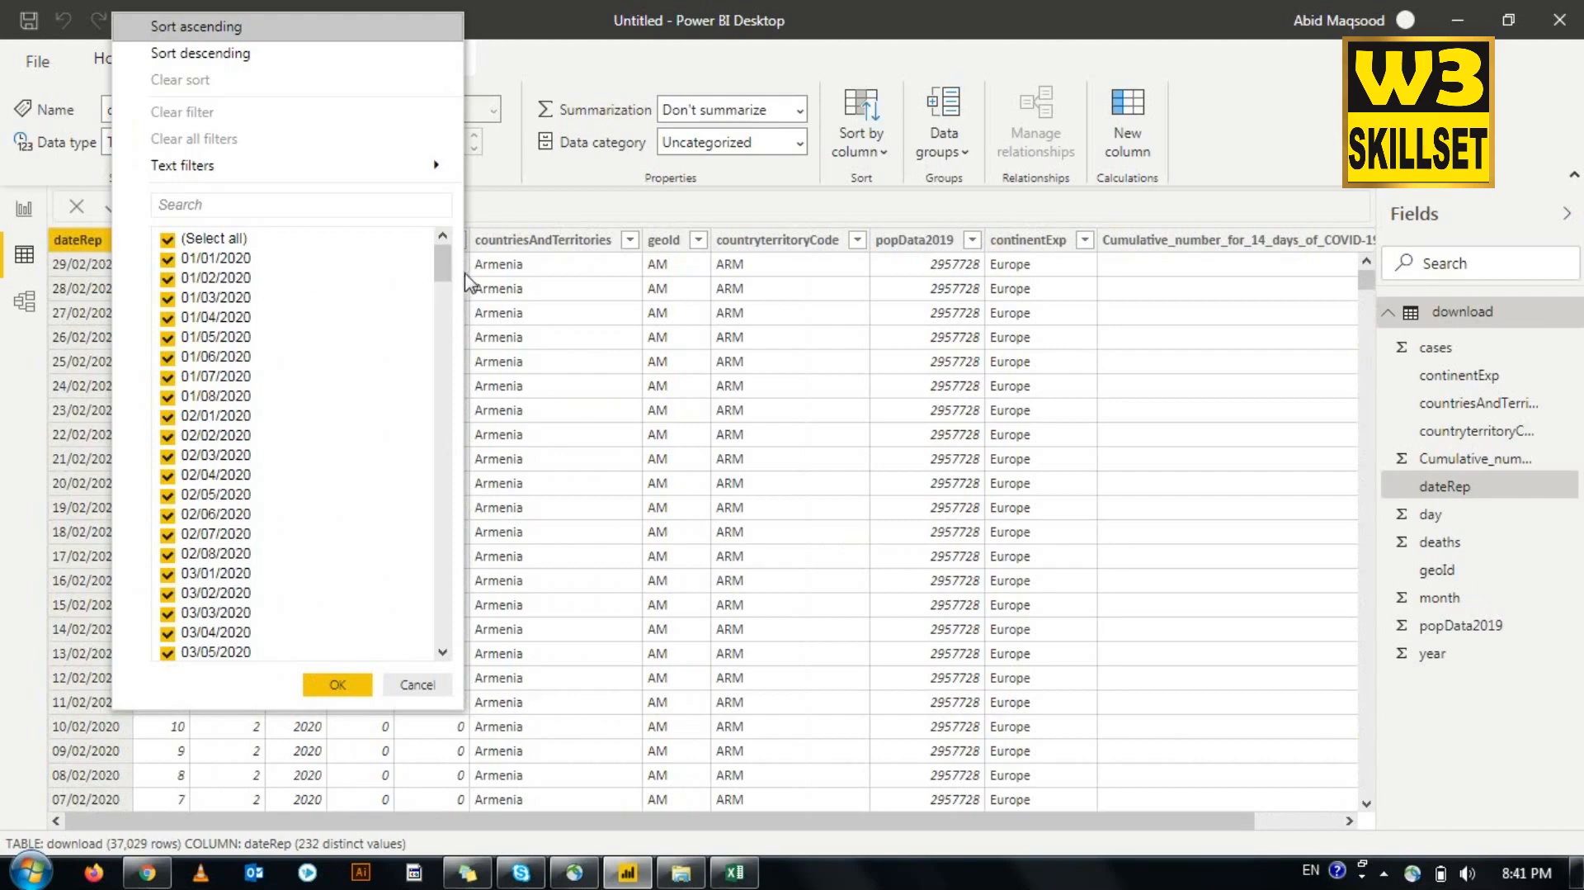
scroll(445, 281, "down", 3)
left_click_drag(451, 298, 422, 649)
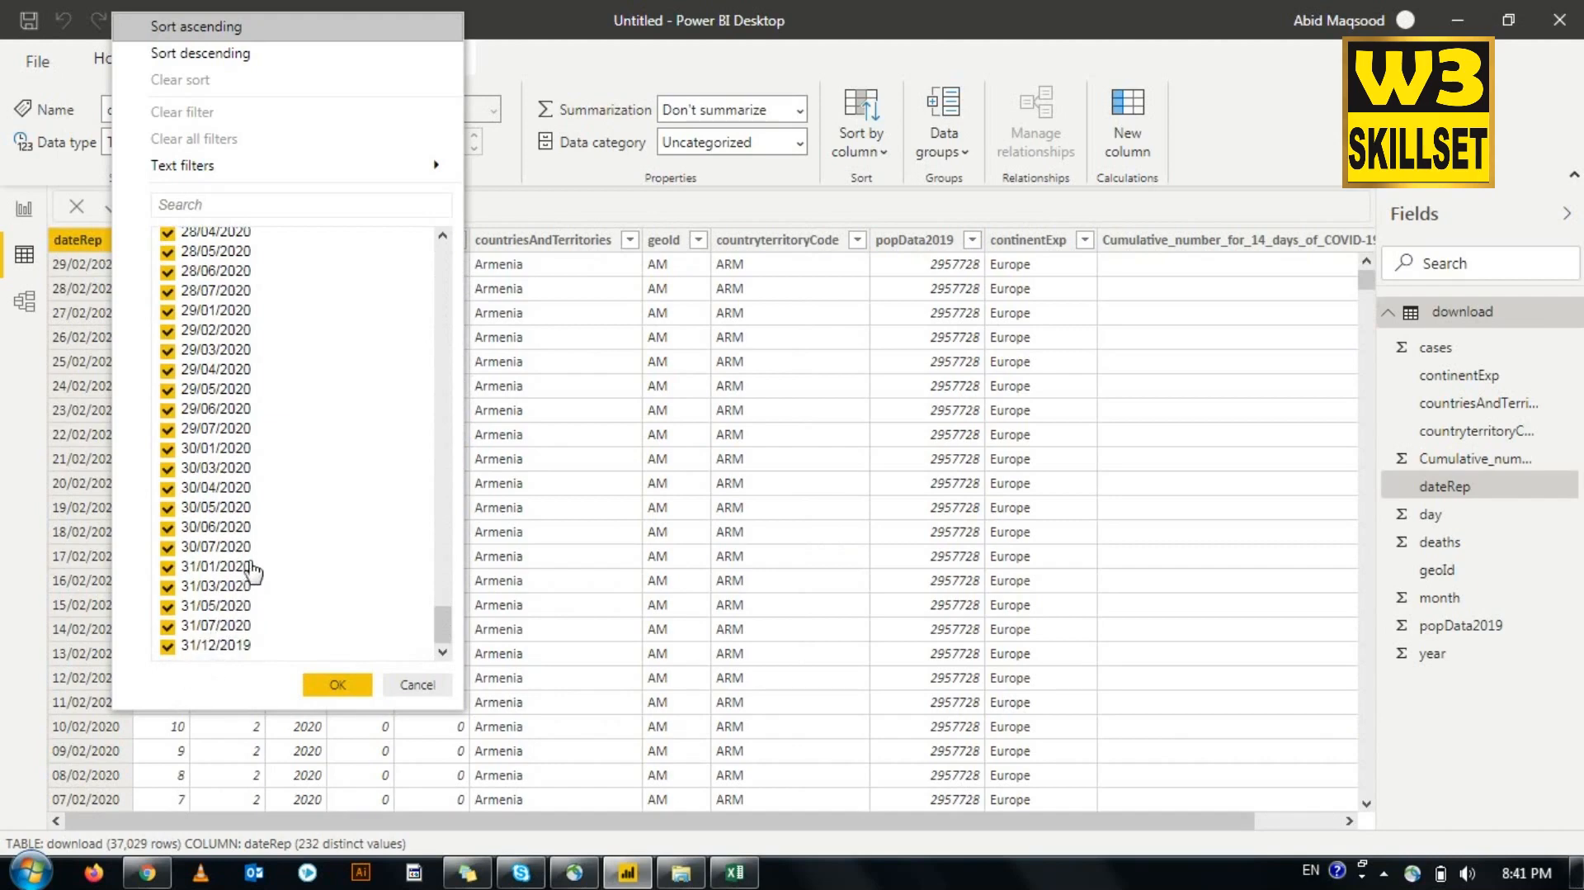
left_click_drag(444, 640, 443, 247)
mouse_move(446, 177)
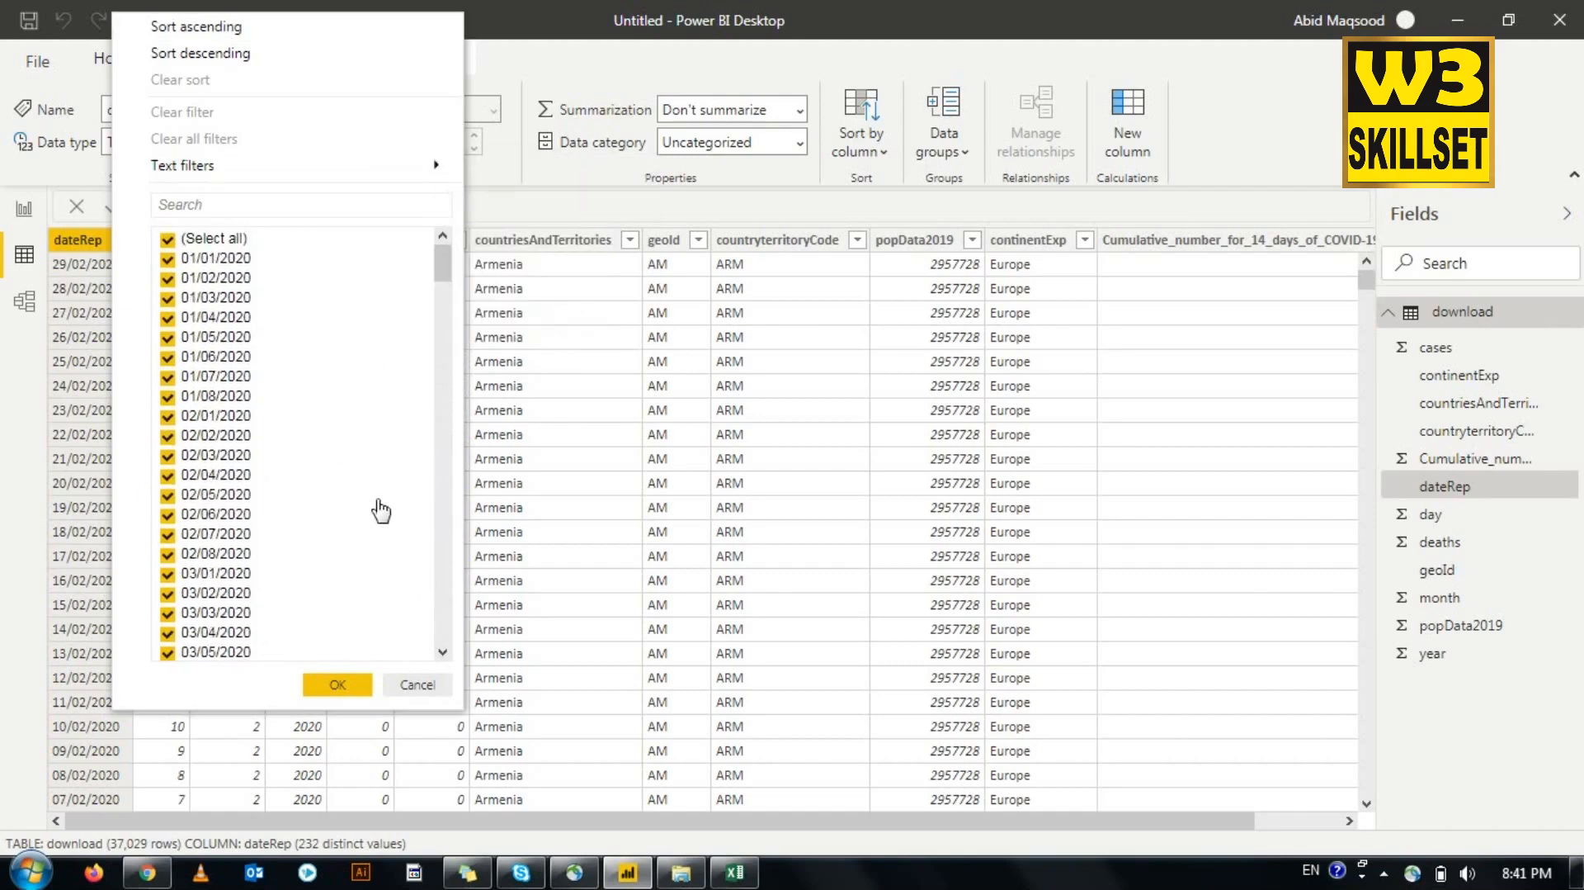
left_click(609, 459)
Step: Examine the filter values of the day, month and year columns in turn, without applying any filter
left_click(177, 240)
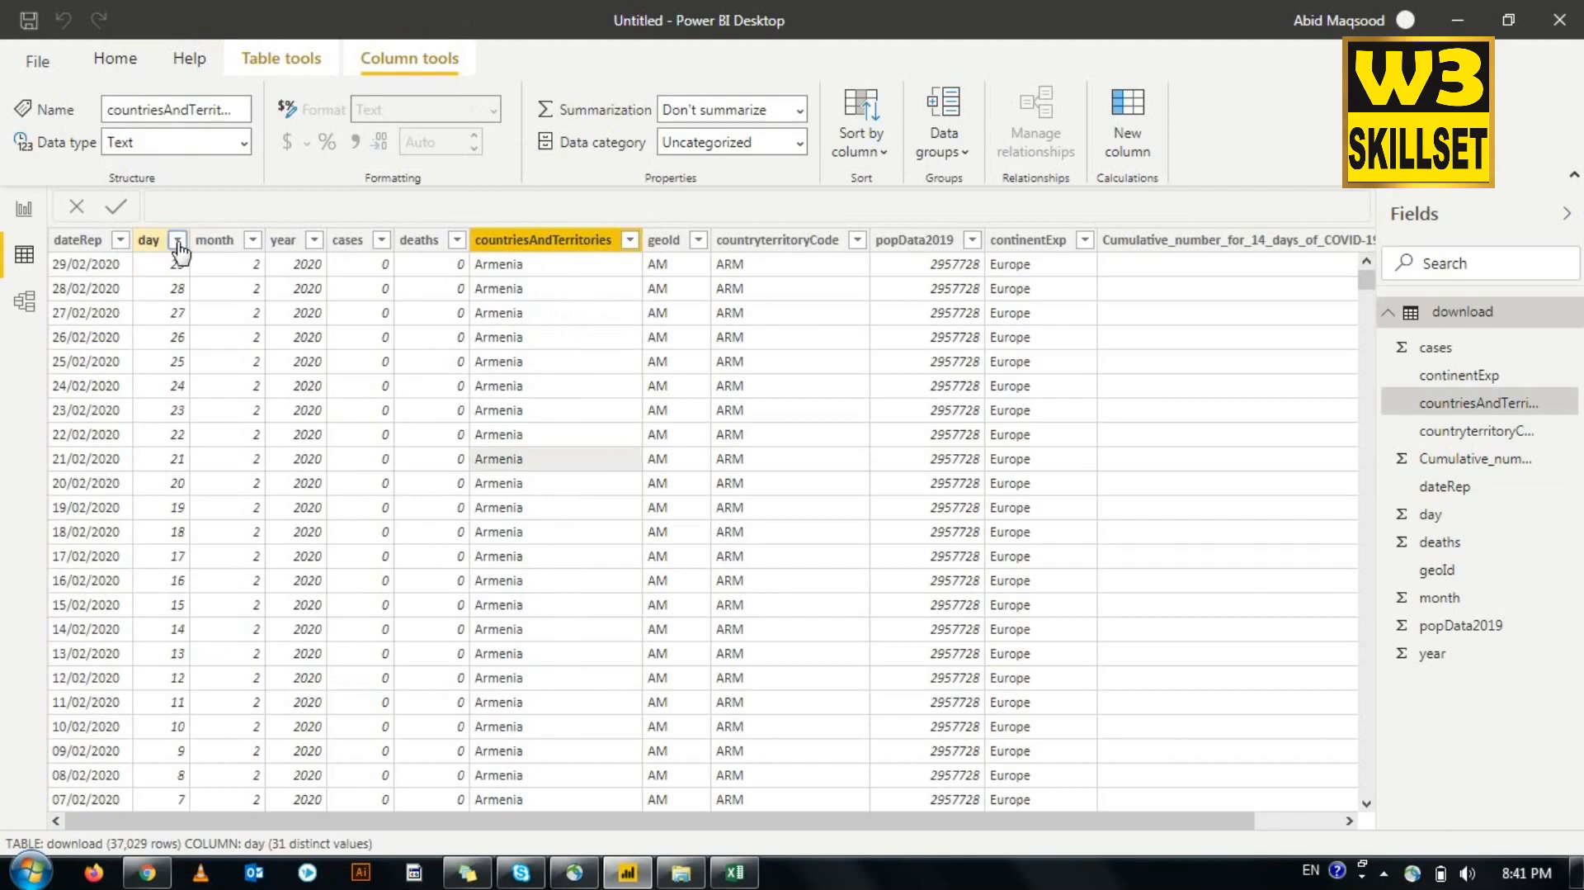
left_click_drag(500, 372, 500, 505)
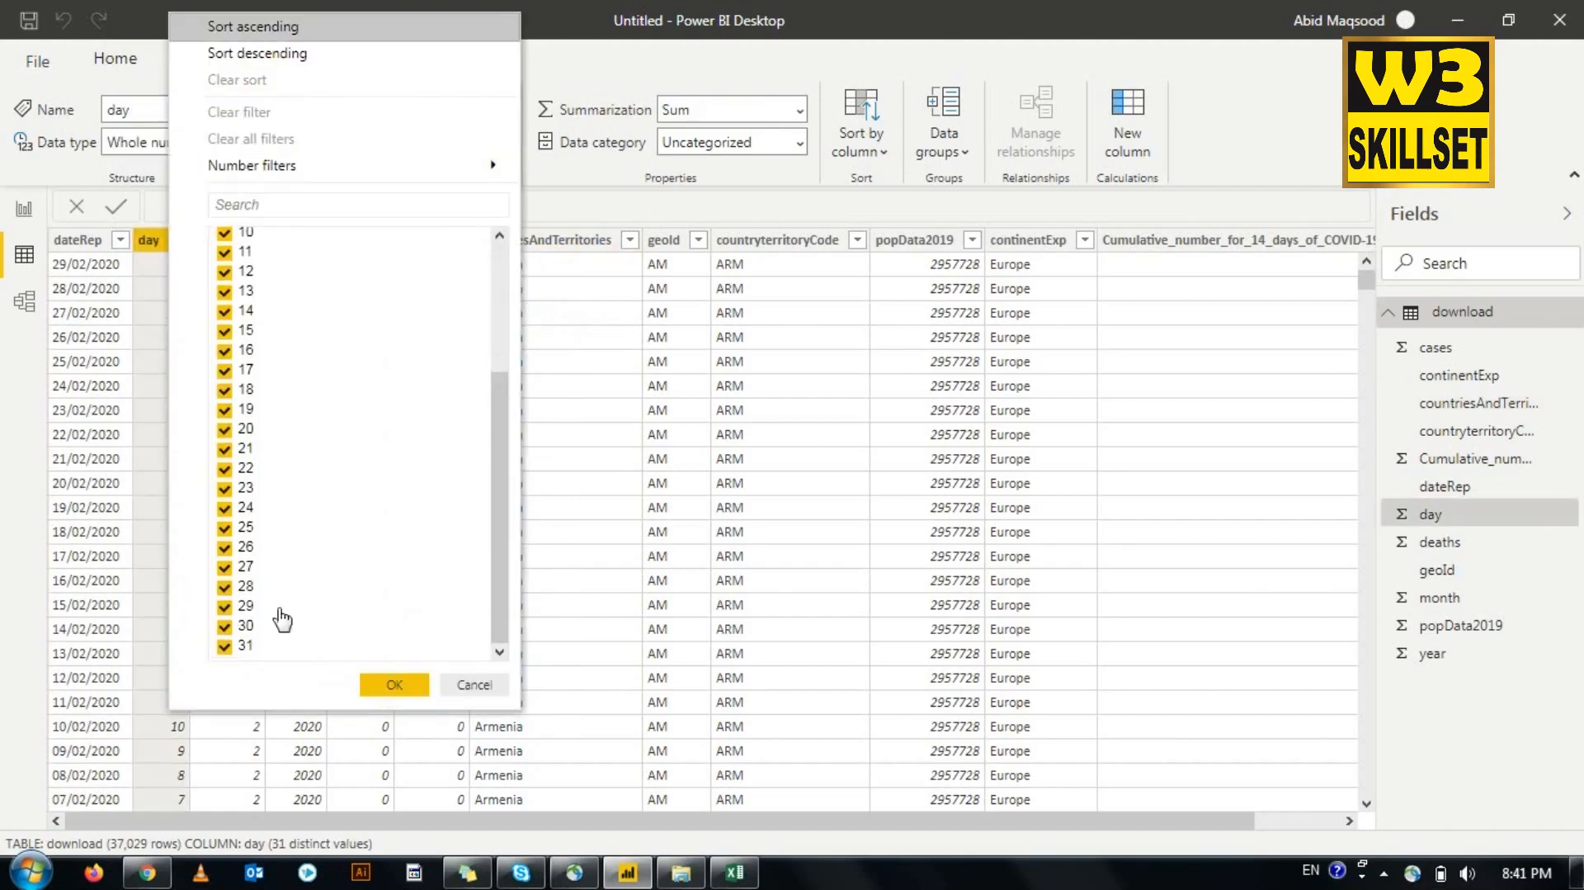
left_click(454, 687)
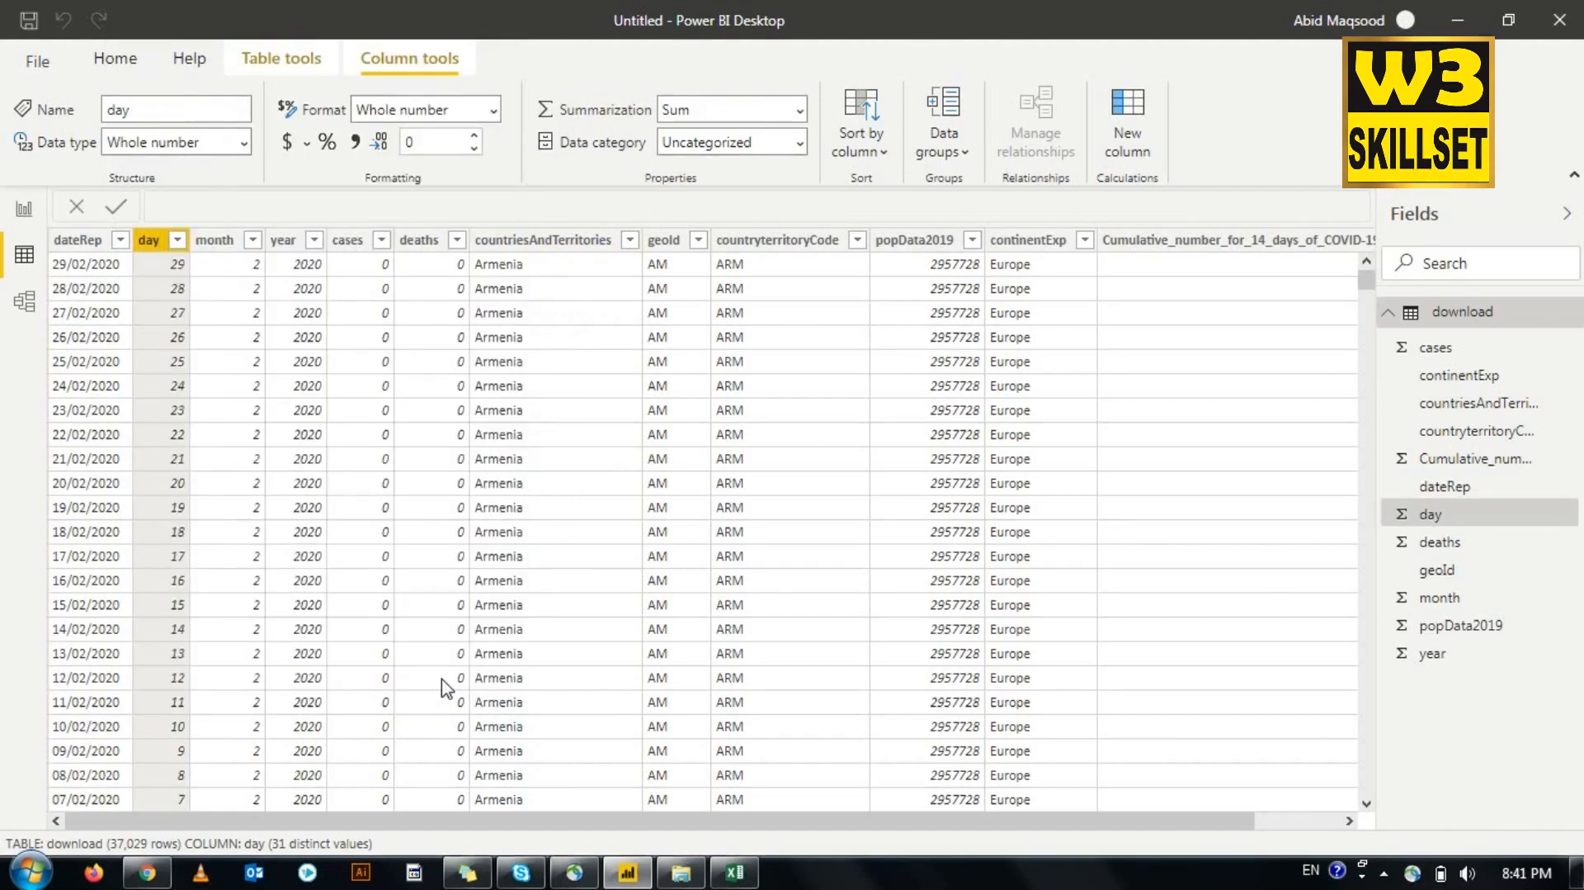
left_click(253, 240)
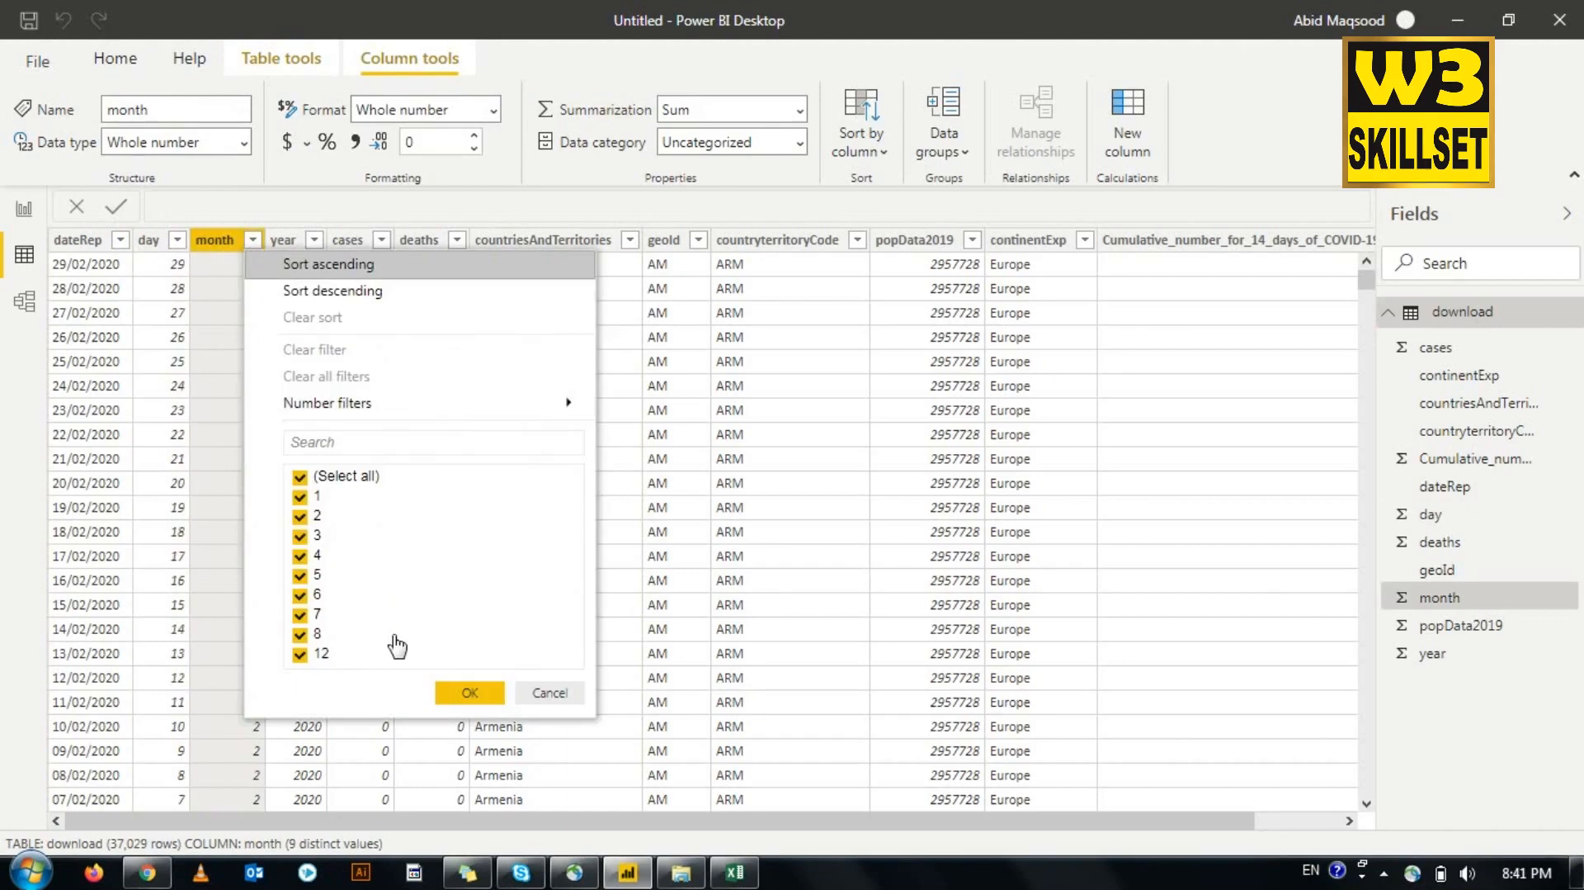
left_click(633, 535)
left_click(314, 239)
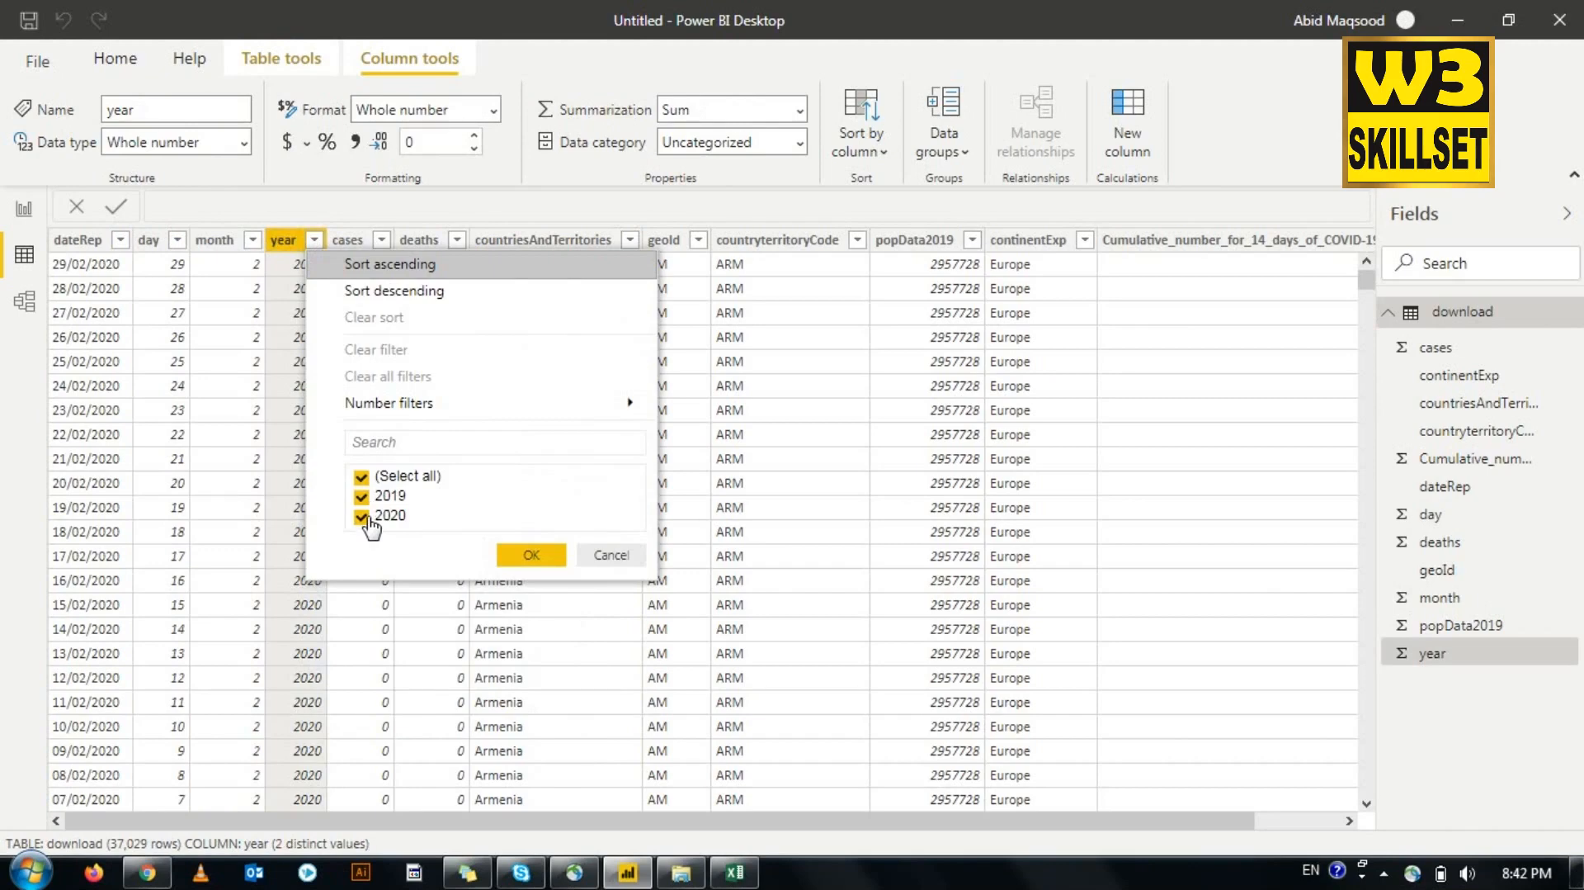
left_click(609, 554)
Step: Examine the filter values of the cases column, and dismiss the list without applying a filter
left_click(381, 252)
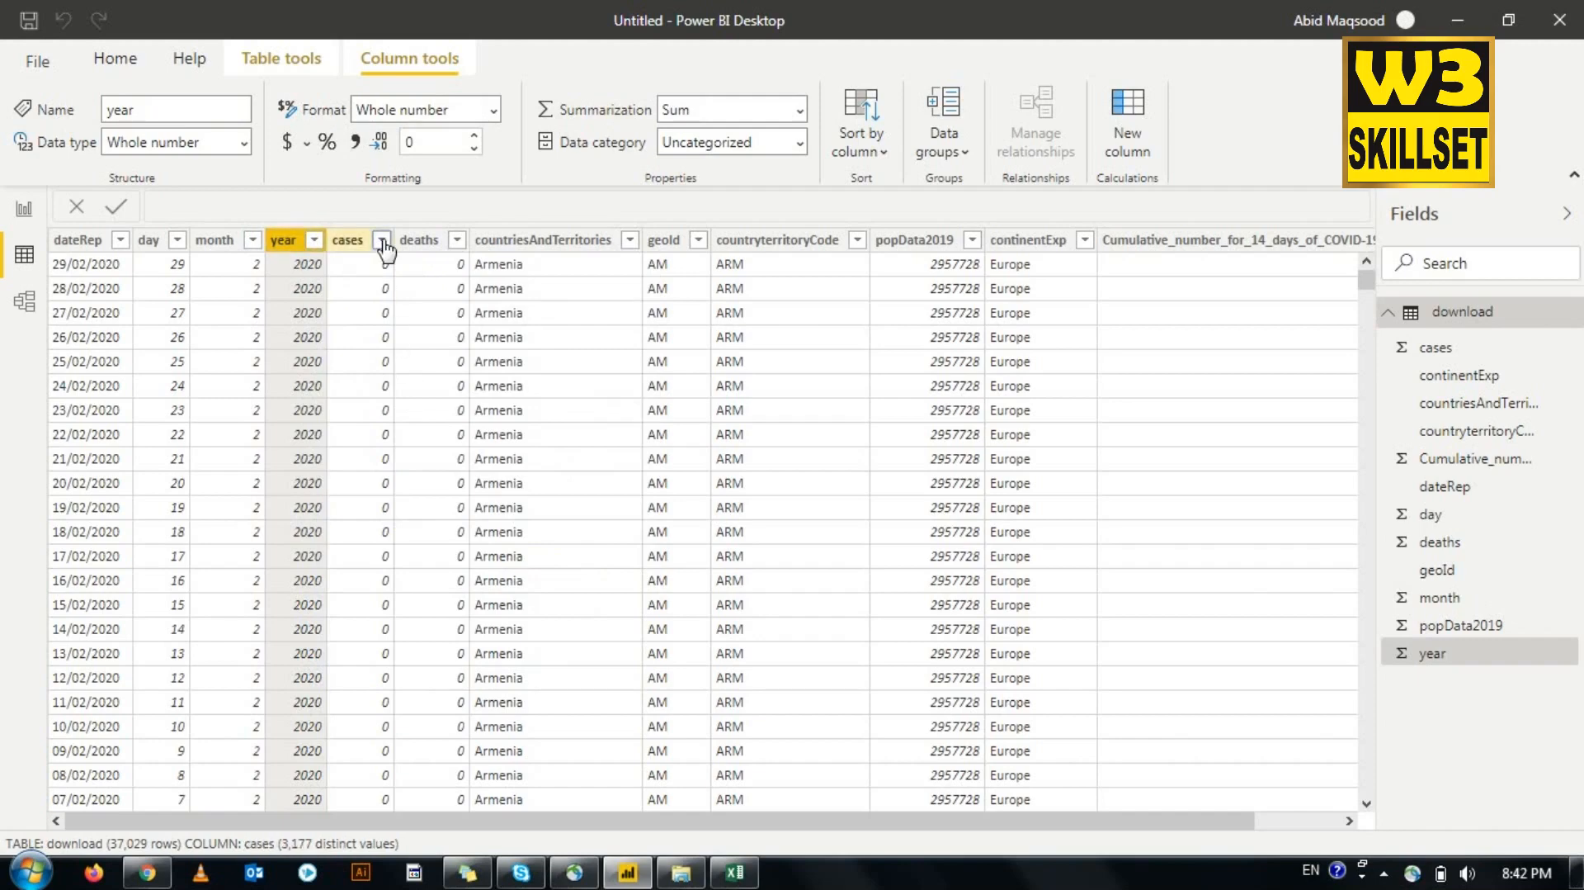
left_click(382, 241)
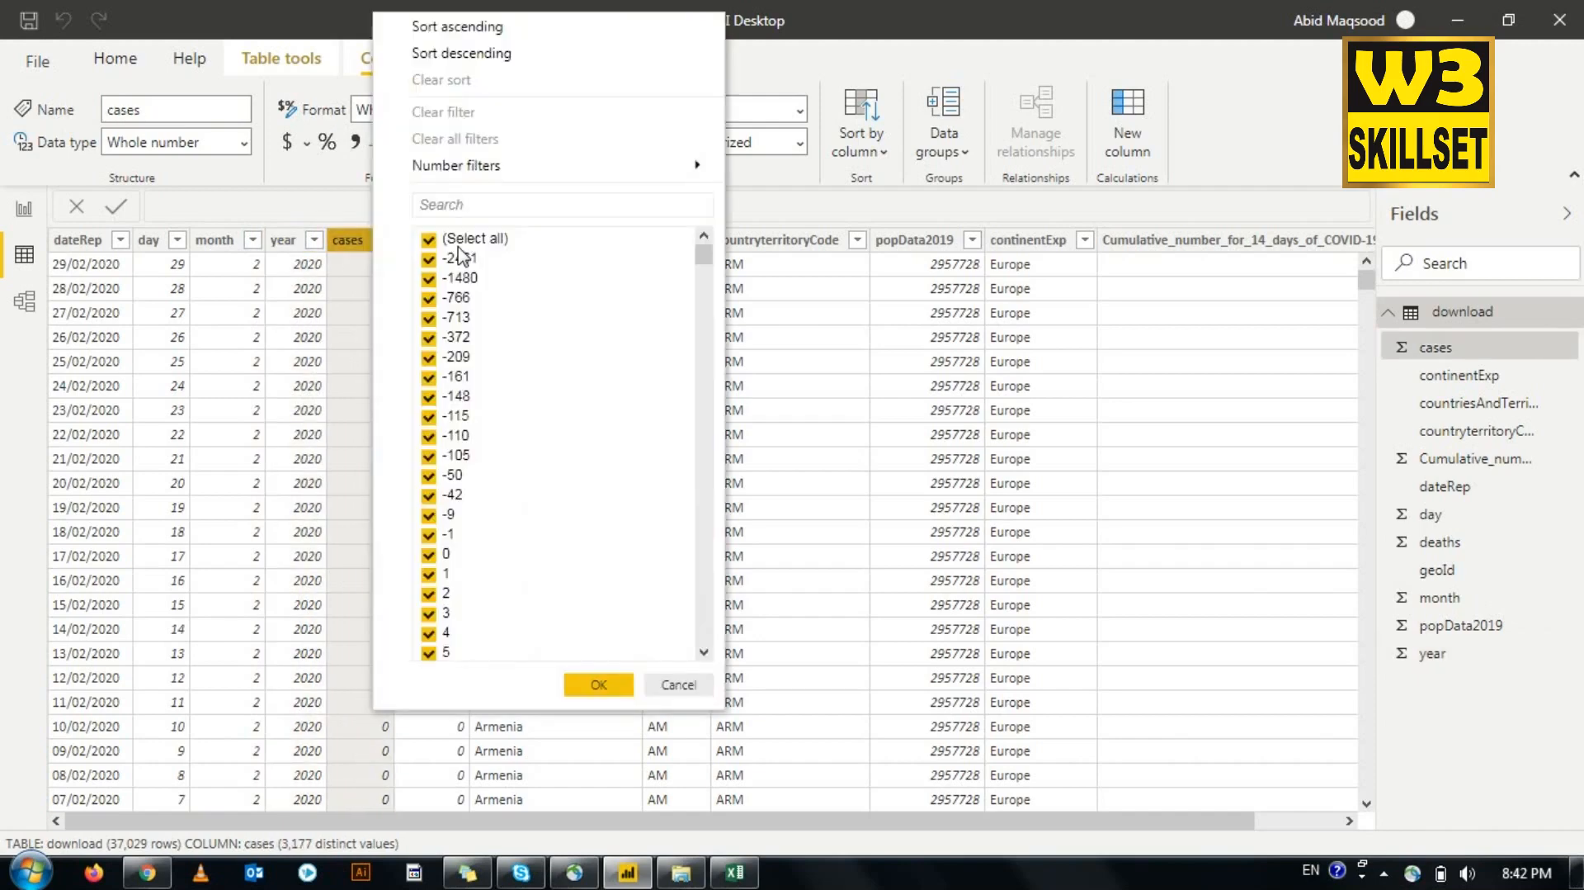
left_click(792, 431)
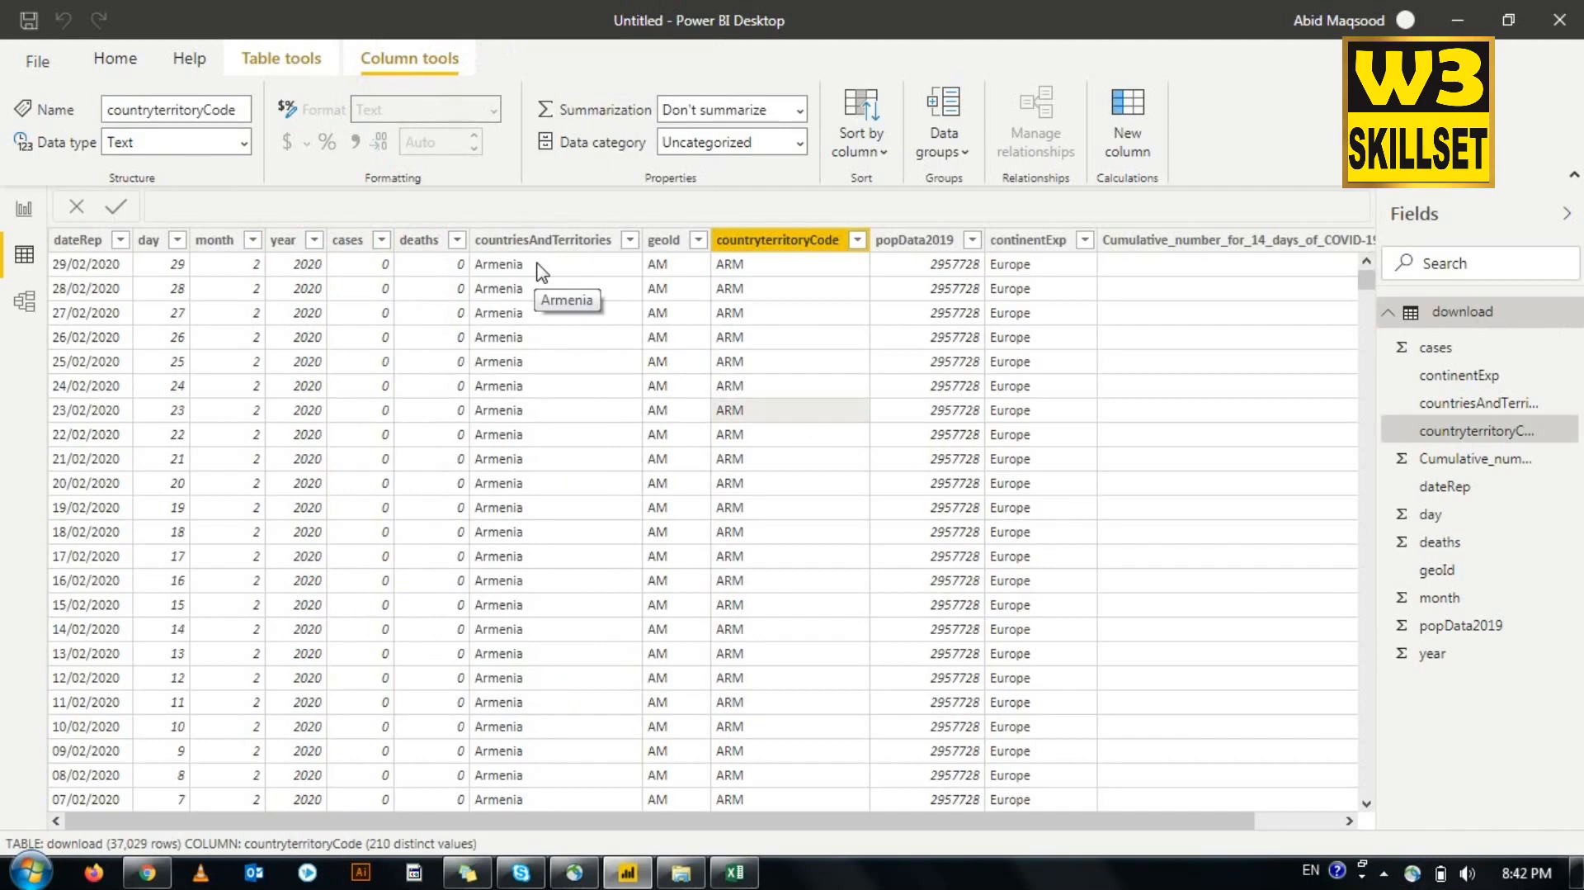
Step: Review the geoId, countryterritoryCode, popData2019 and continentExp columns, and bring the cumulative cases column into view
left_click(683, 272)
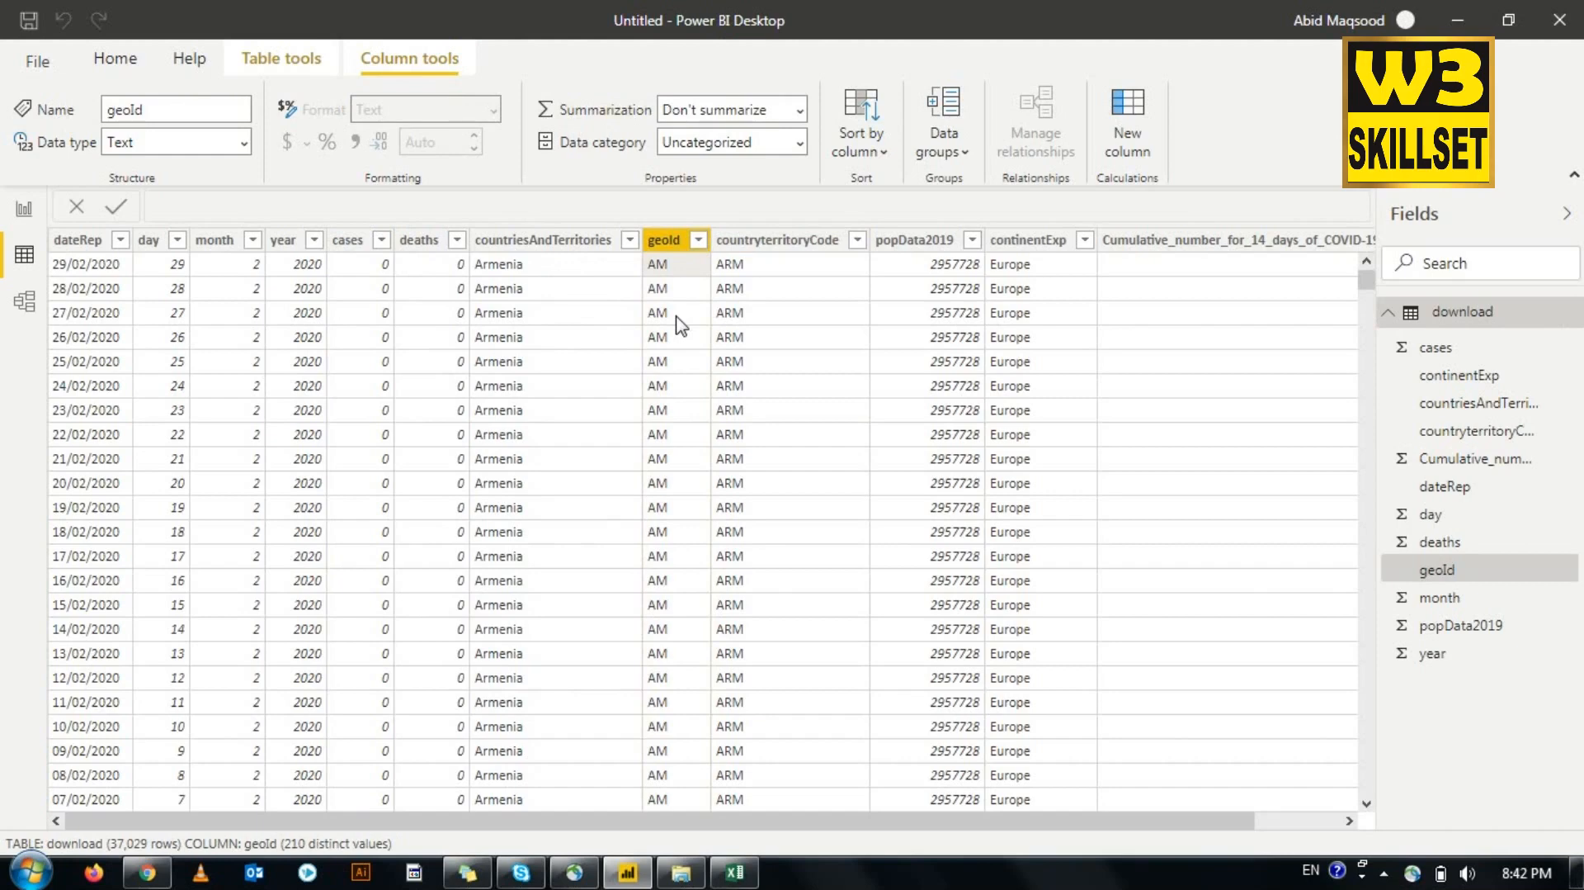
left_click(736, 269)
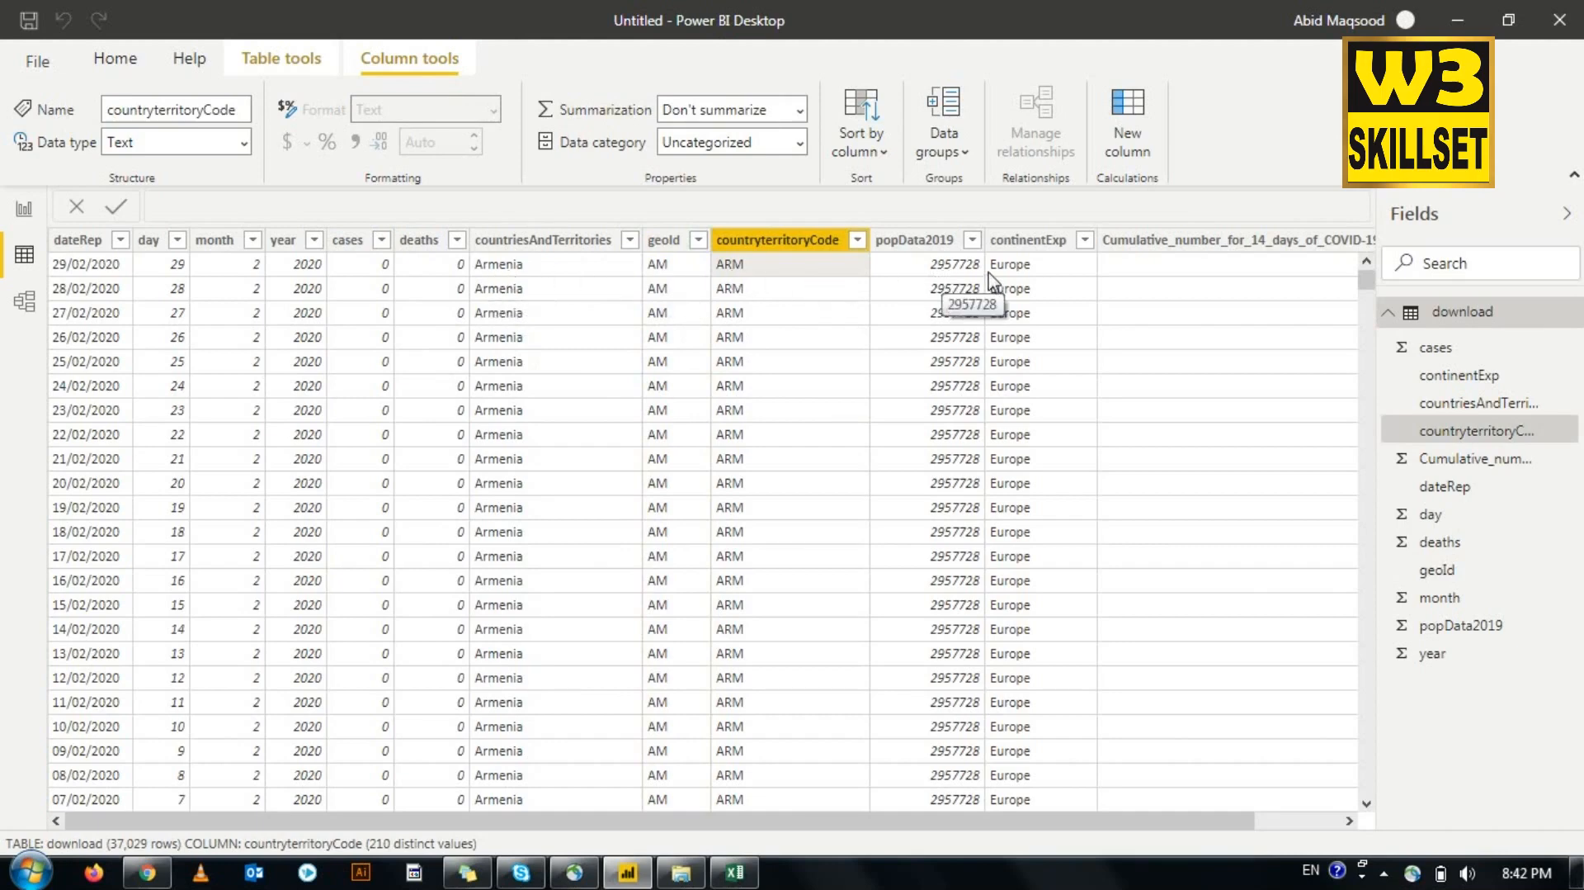
left_click(971, 311)
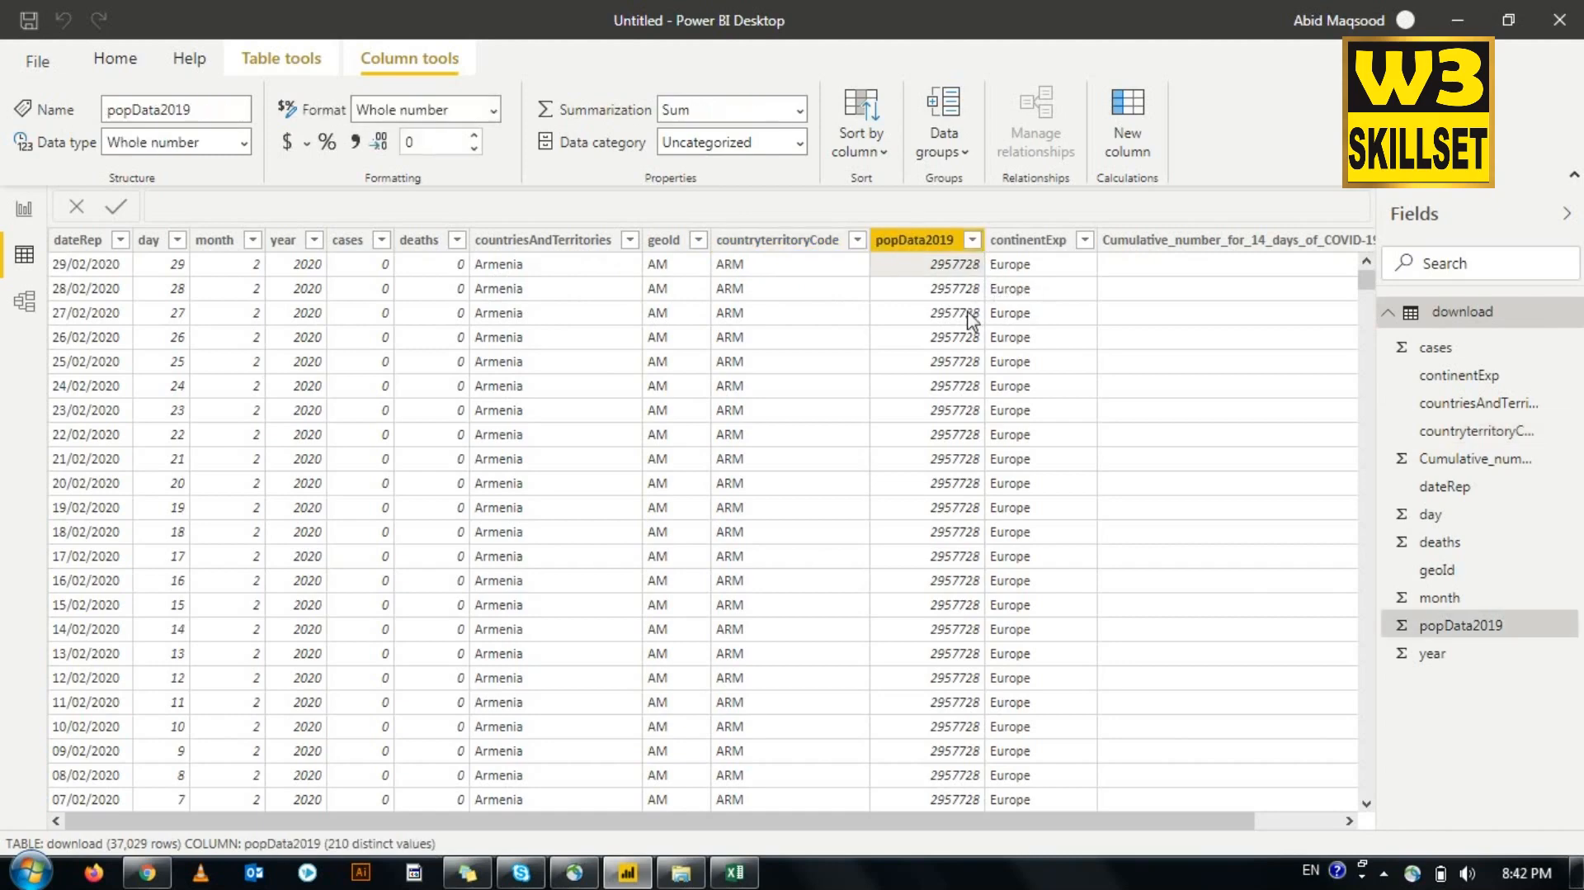
left_click(1008, 266)
left_click_drag(707, 821, 986, 828)
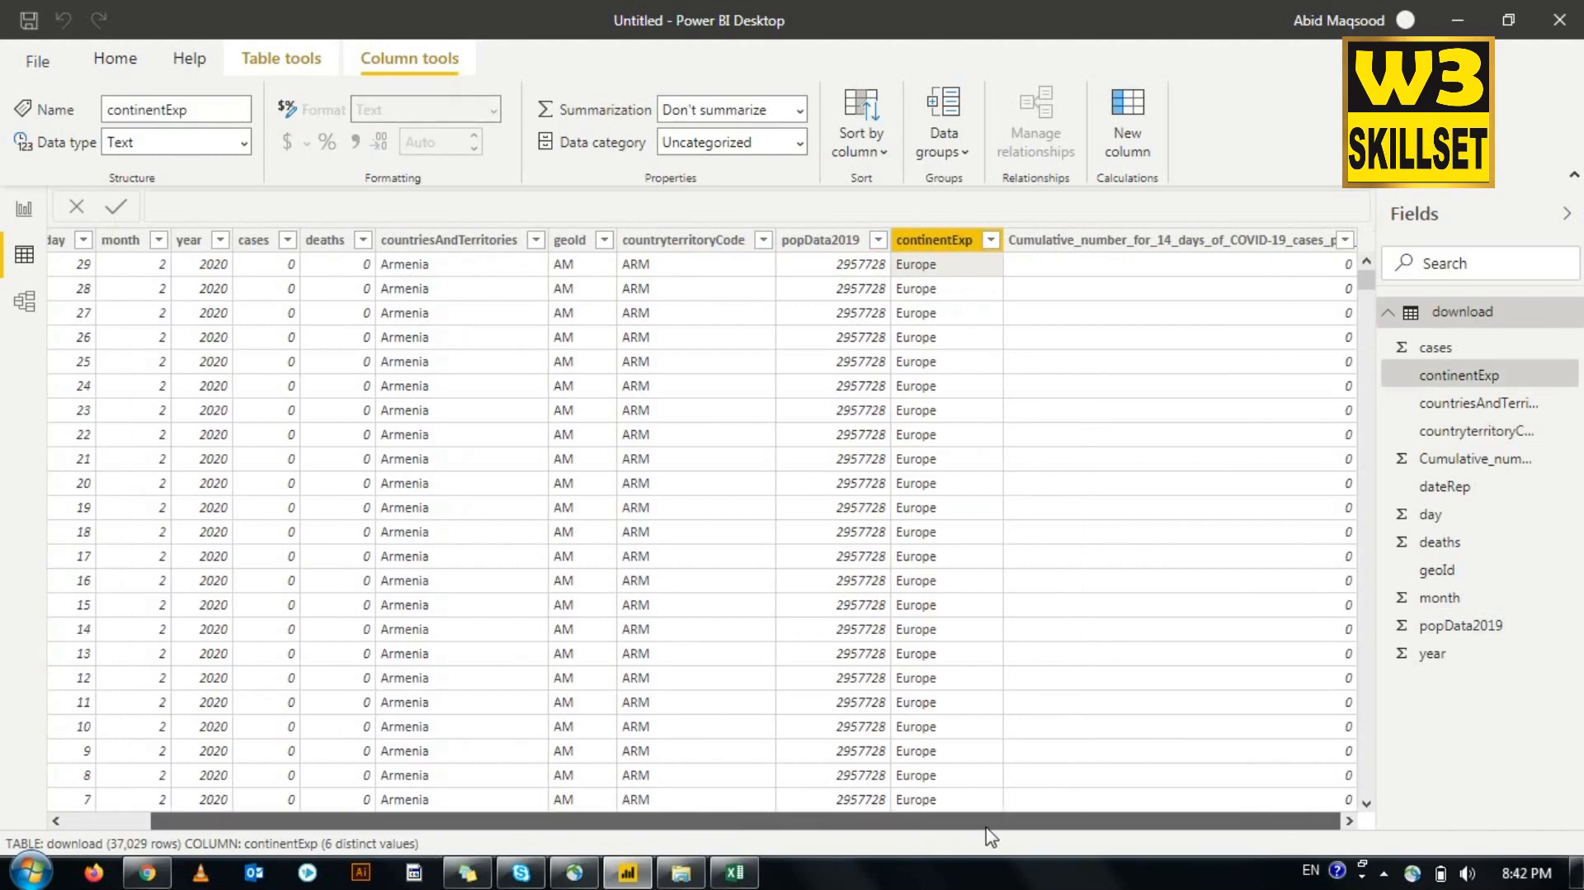
Step: Review the 14-day cumulative cases column, and examine the download table's field list and the countryterritoryCode properties in the data model
left_click(1181, 292)
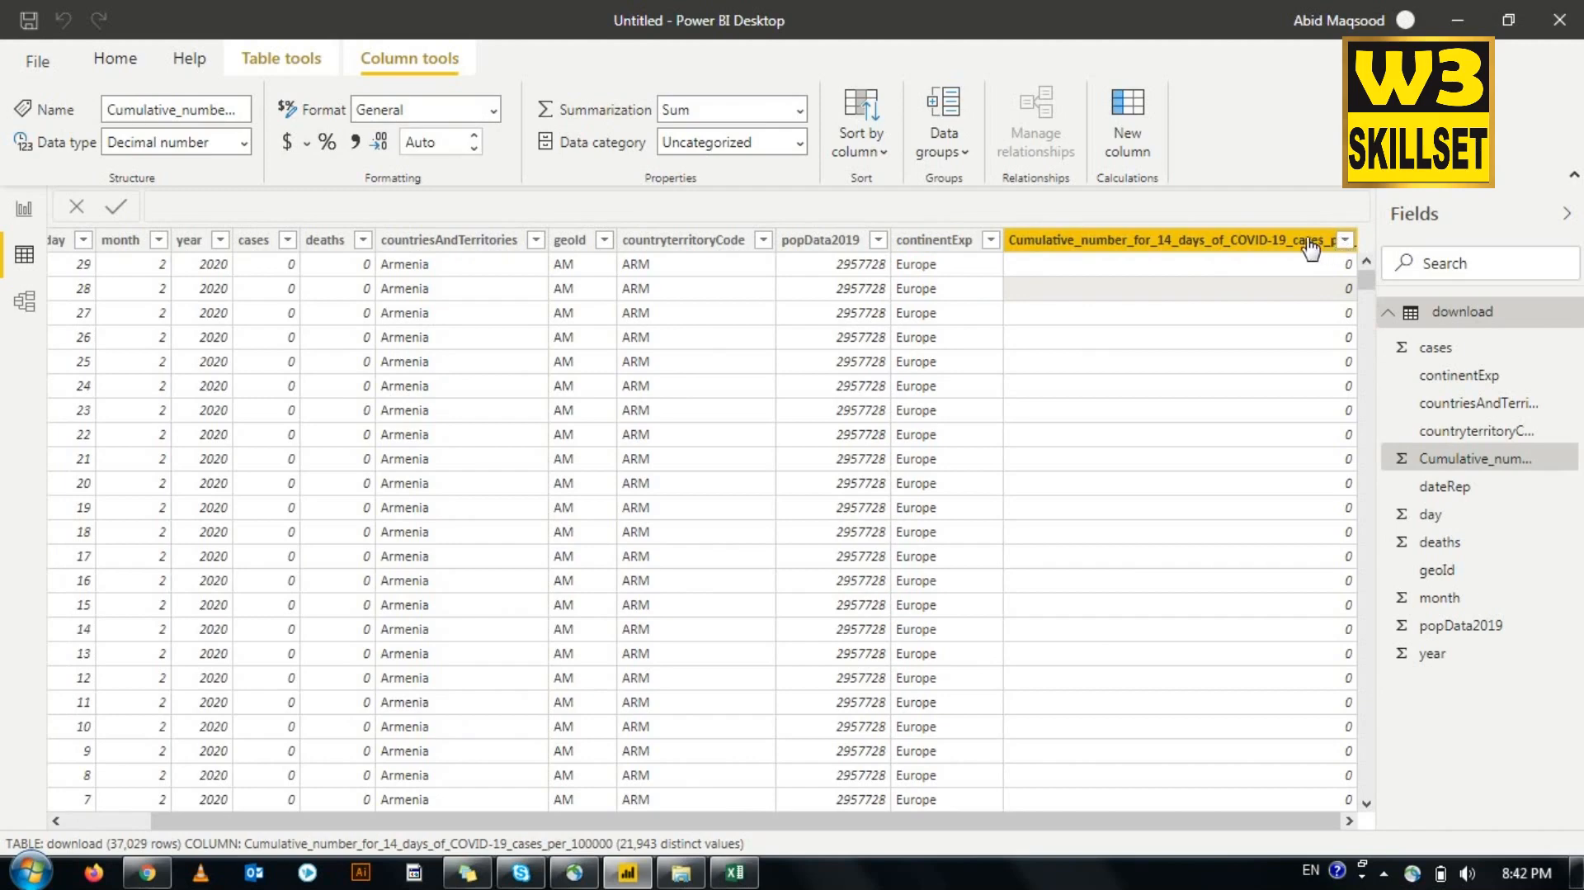
left_click(24, 303)
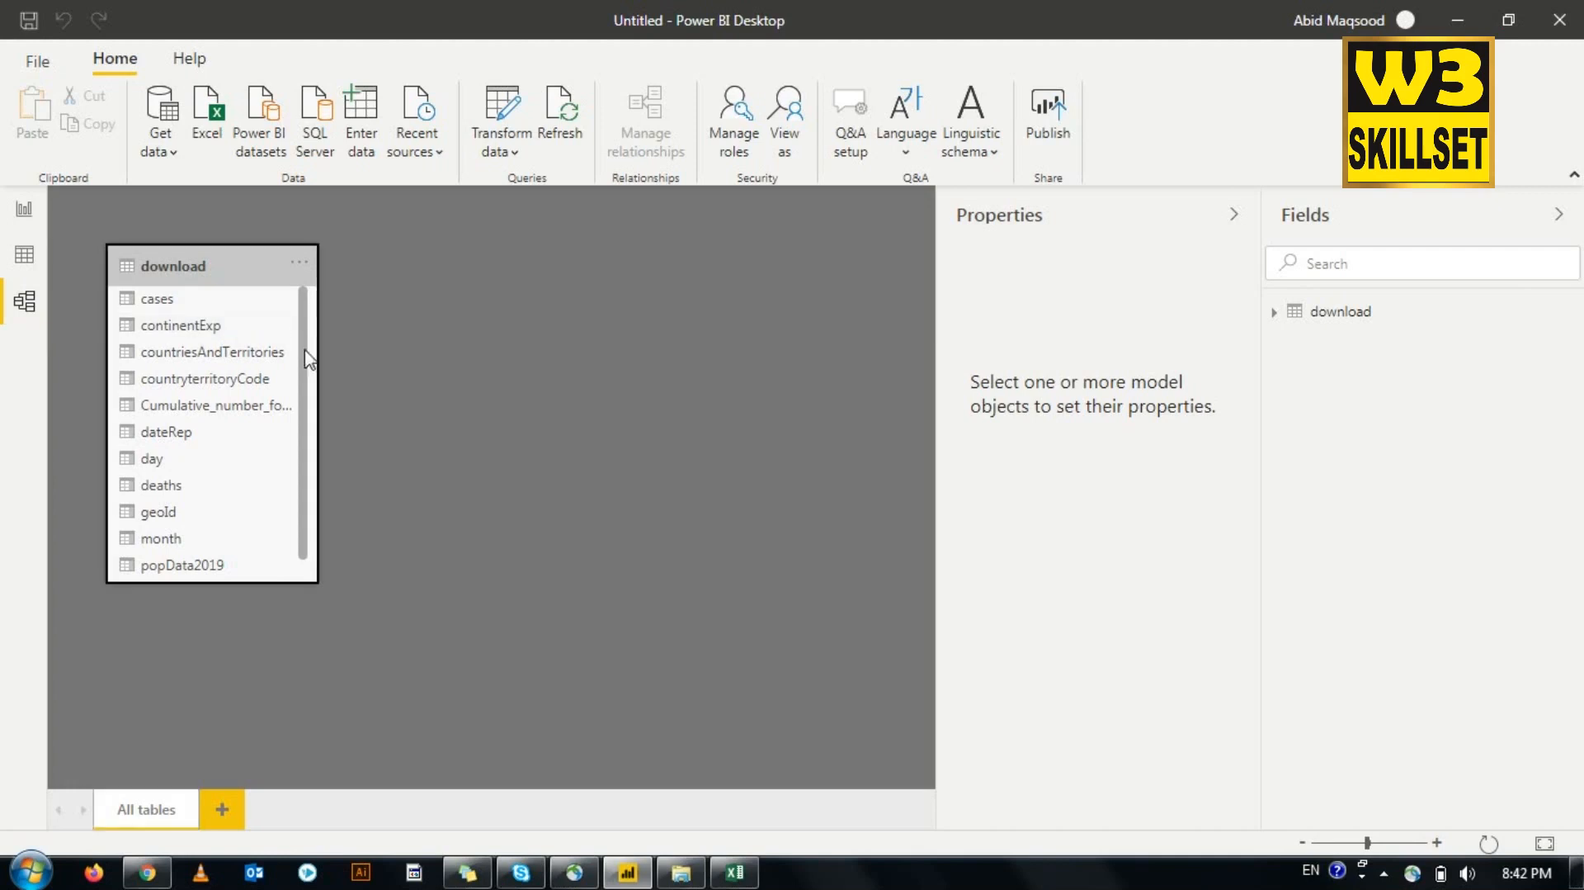
scroll(304, 388, "down", 1)
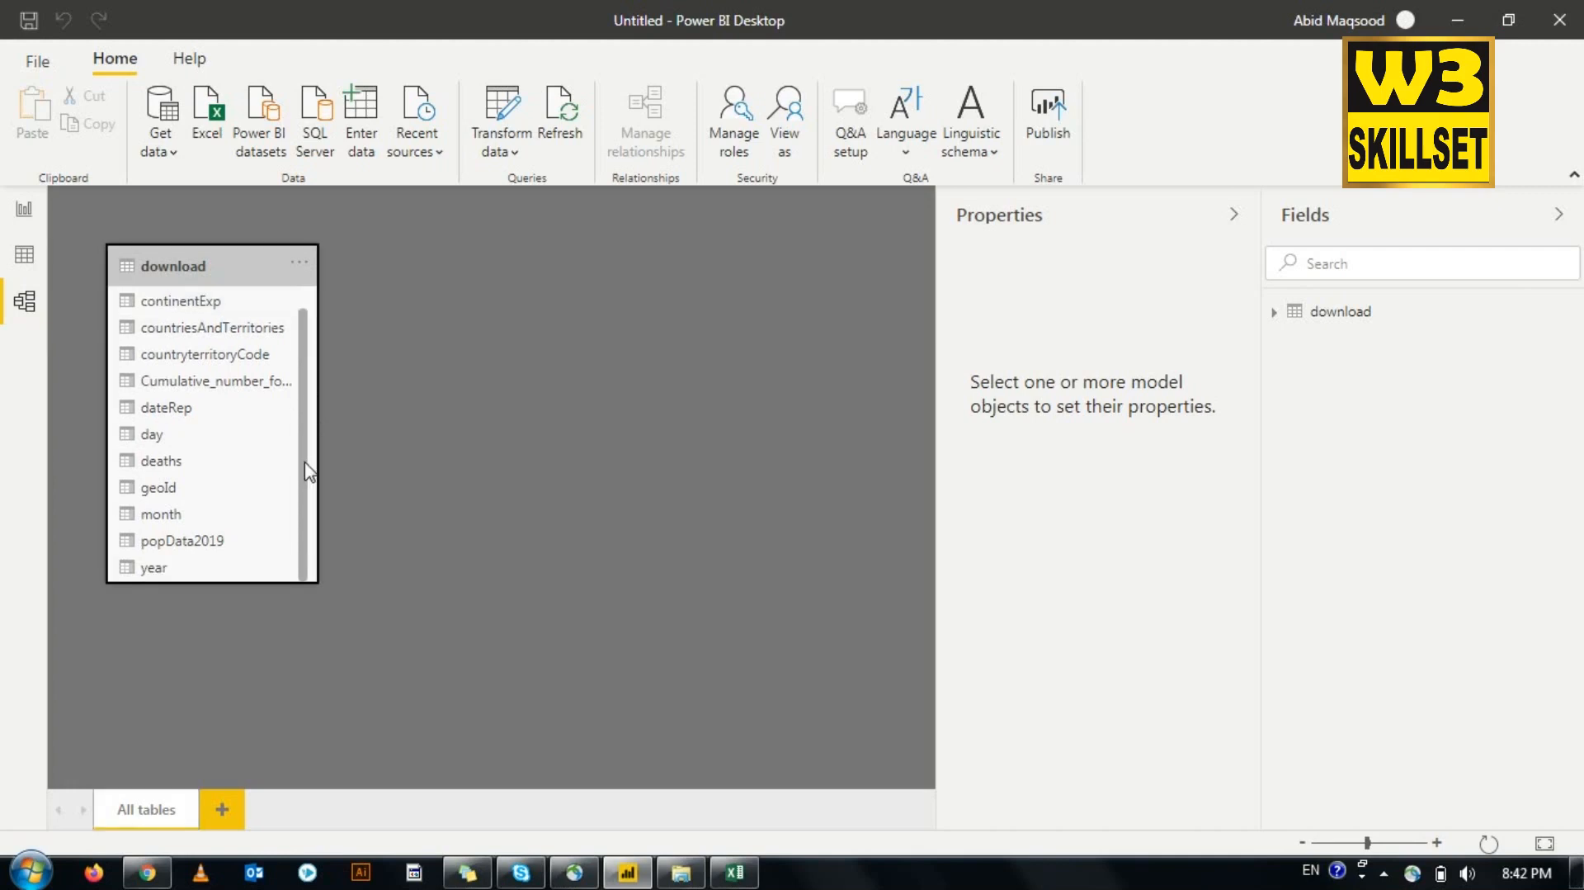
left_click(186, 362)
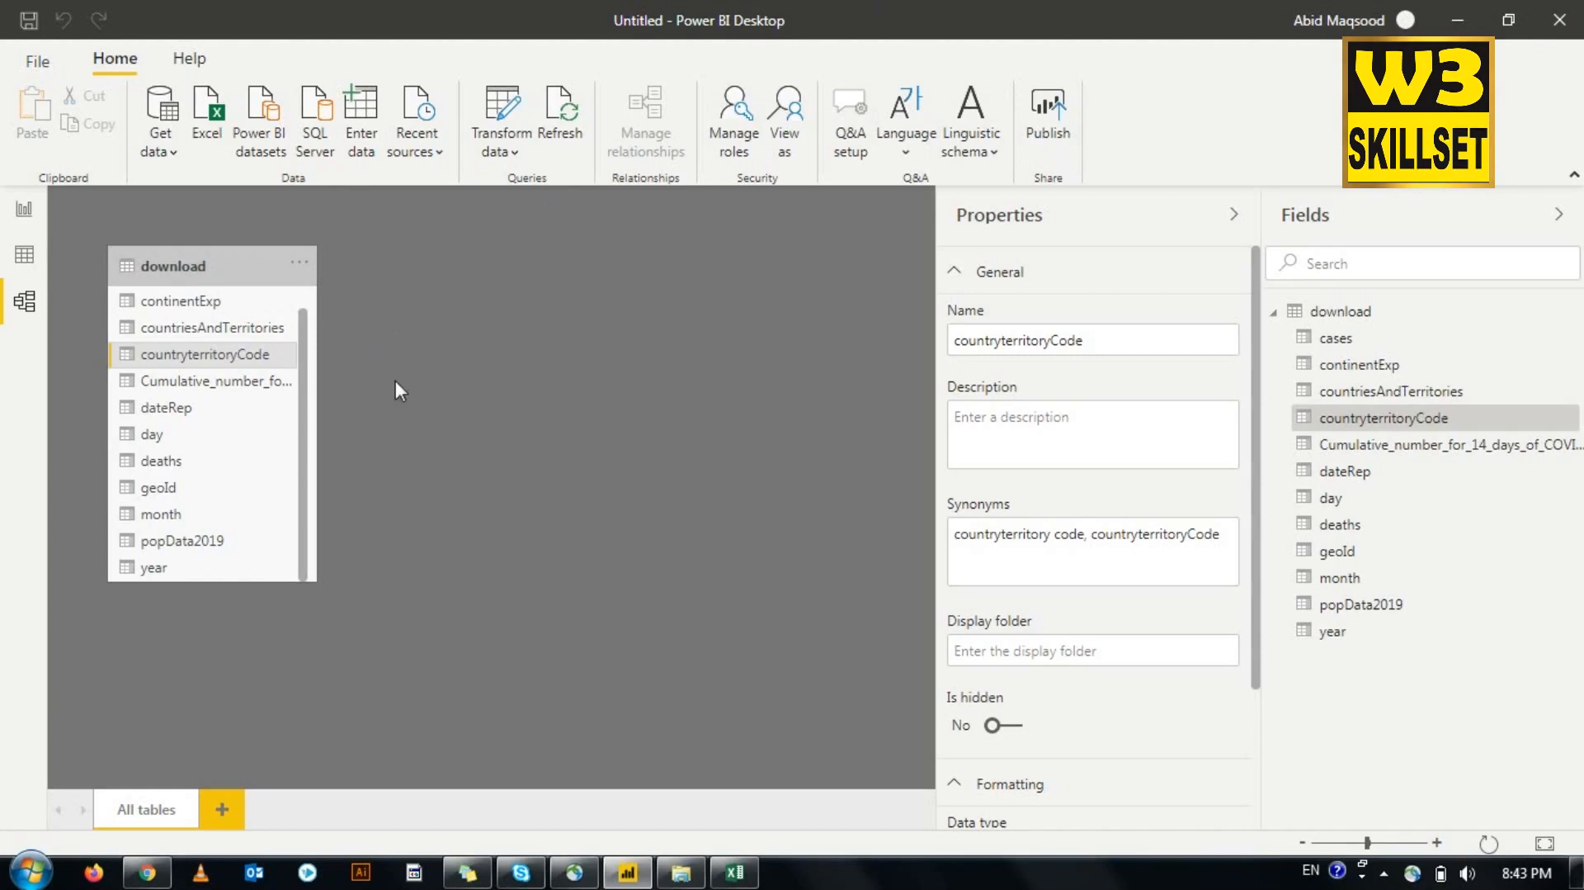
Step: Return to the report page and add a text box reading "COVID19 Dashboard till 18 Aug'2020"
left_click(24, 210)
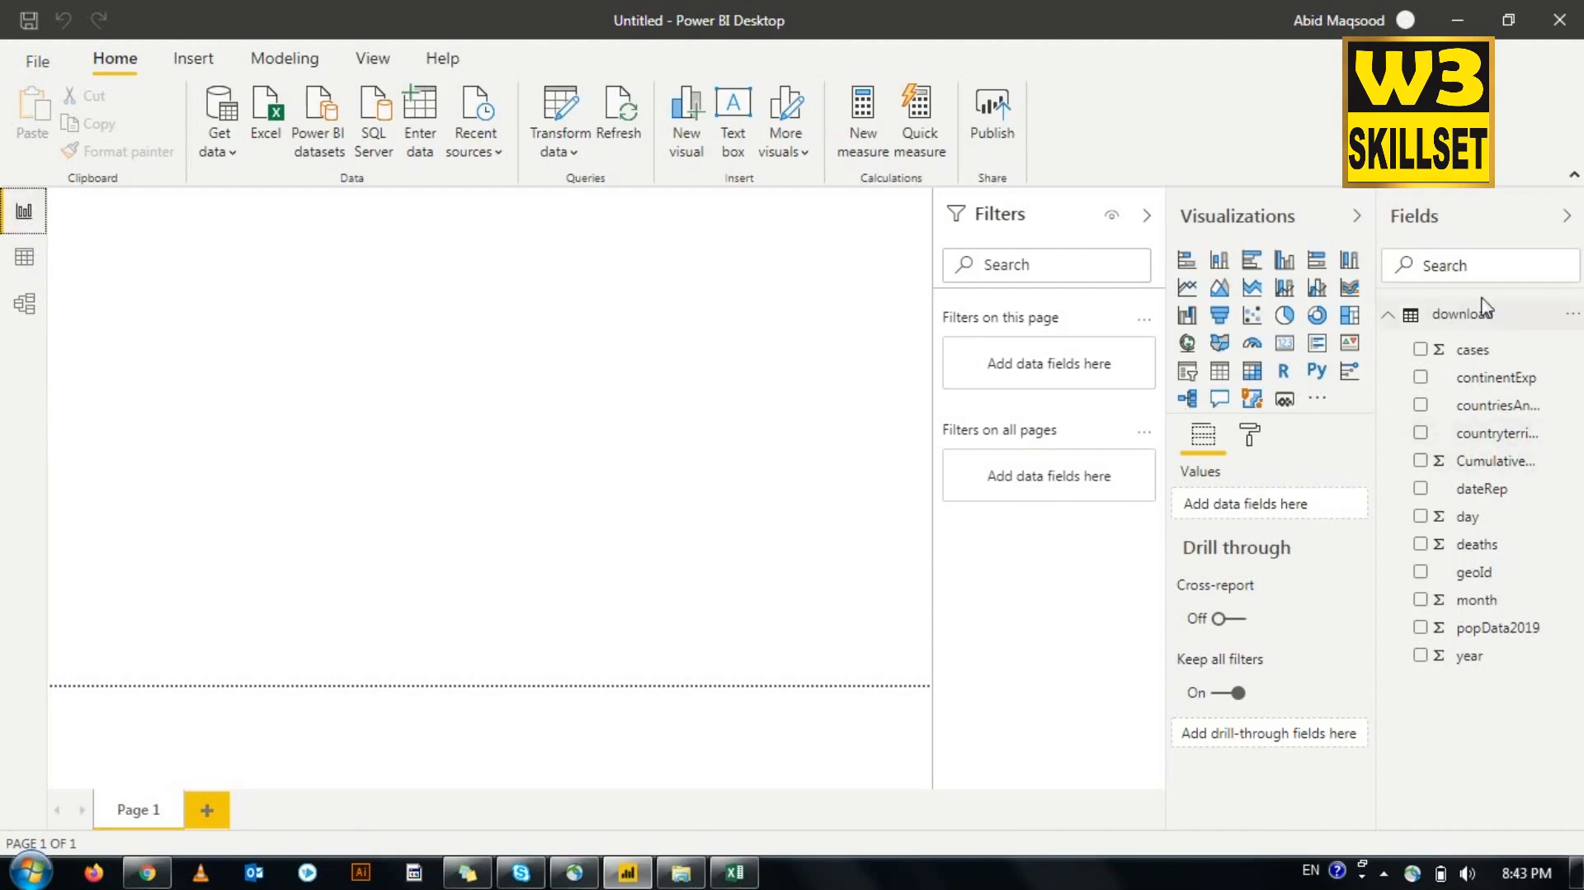
left_click(665, 386)
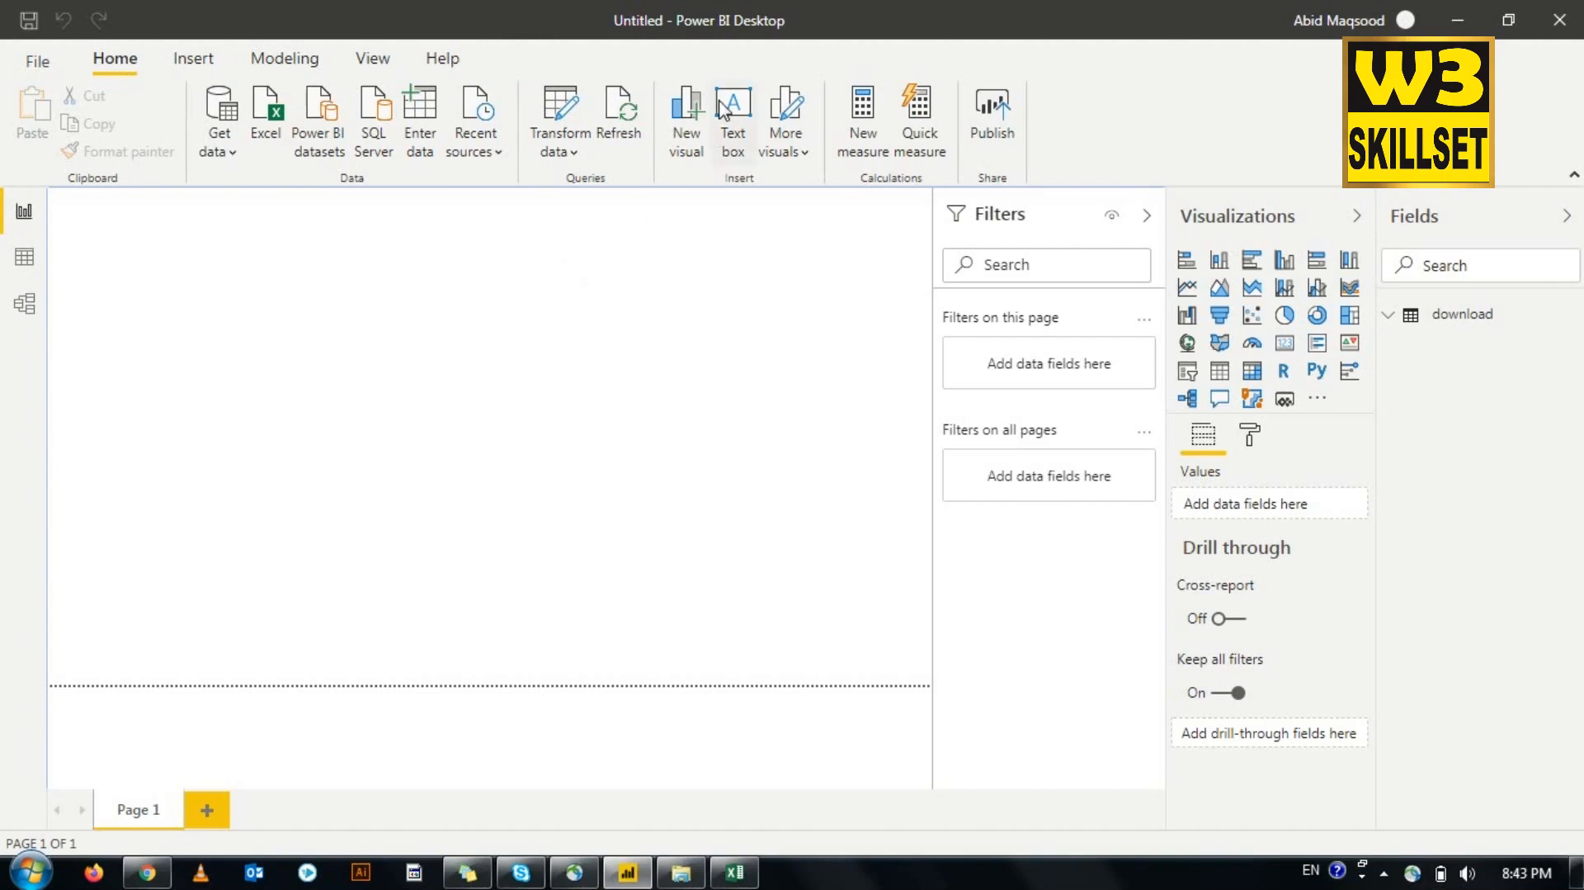
left_click(730, 133)
left_click(526, 354)
left_click(101, 265)
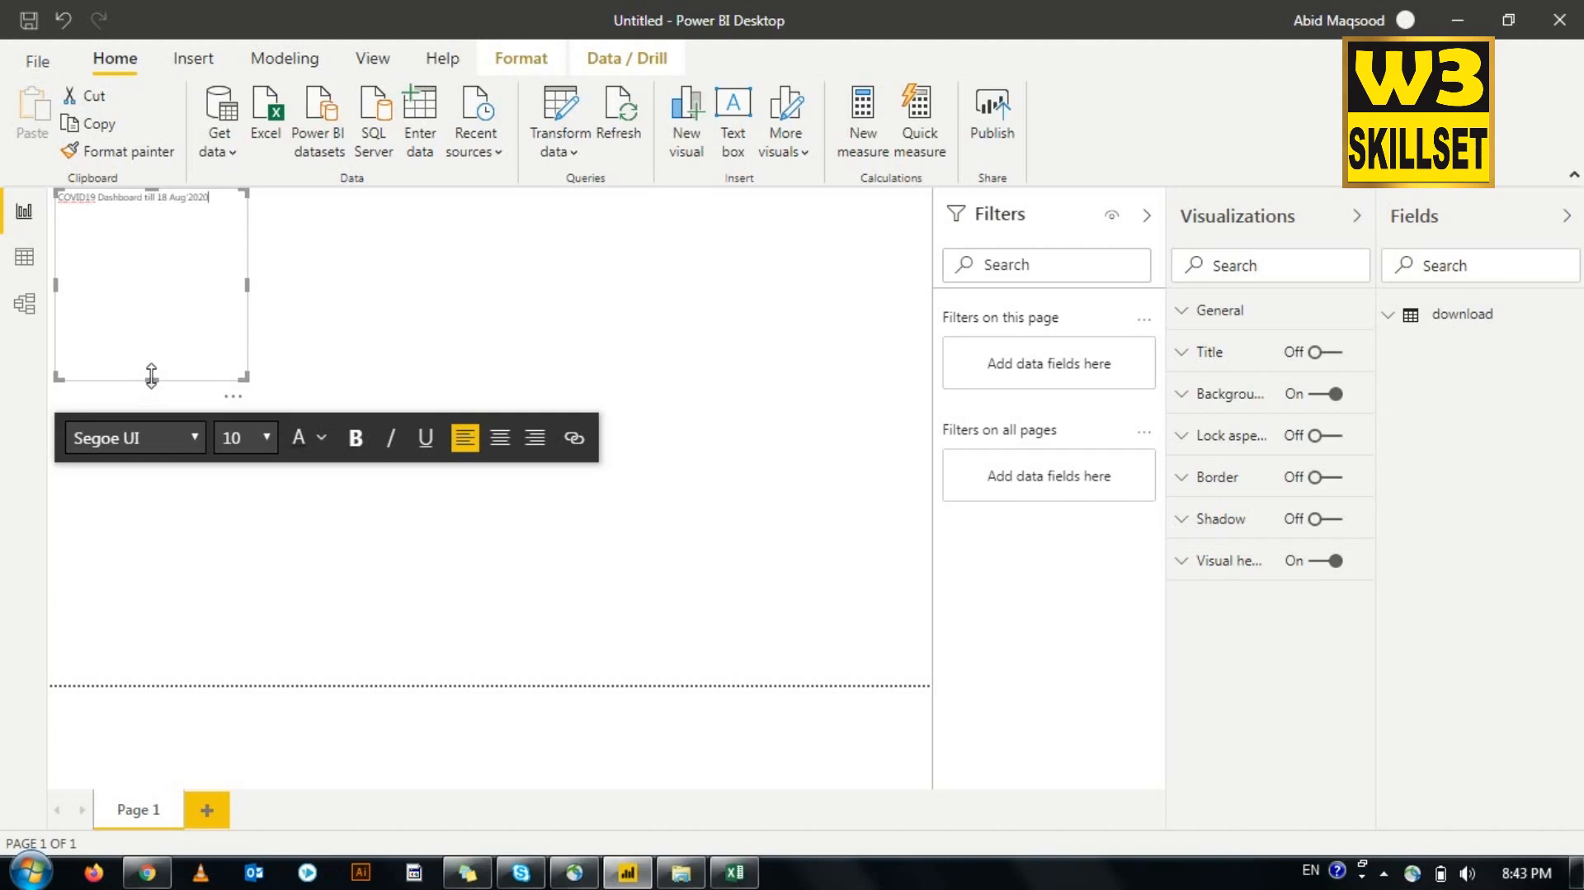
Step: Set the font size of the whole dashboard title to 40
triple_click(162, 206)
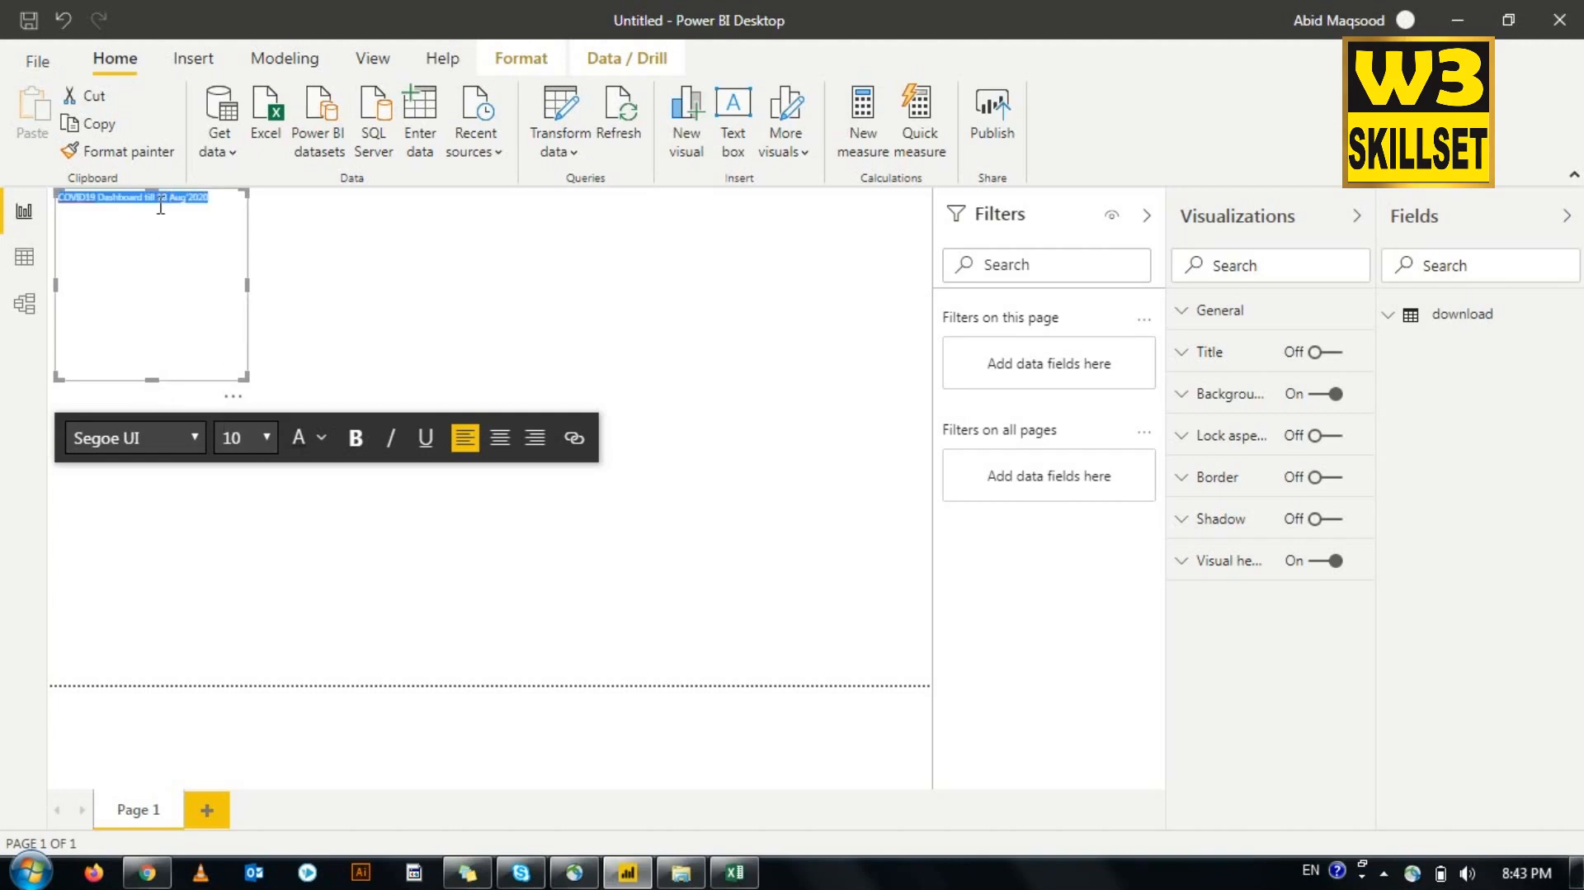
left_click(268, 434)
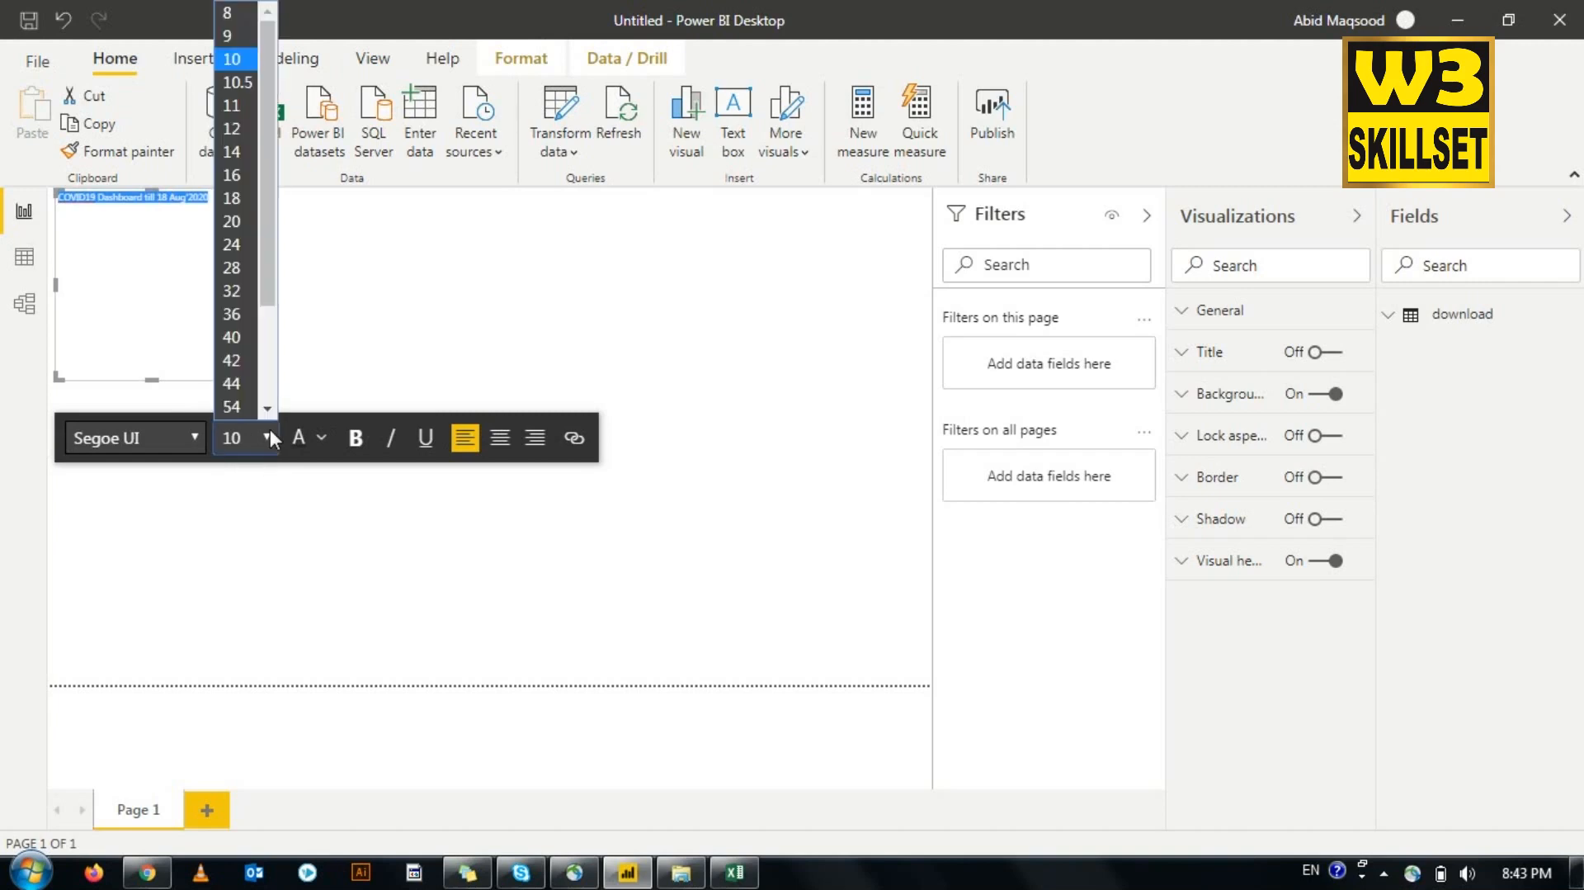
left_click(244, 337)
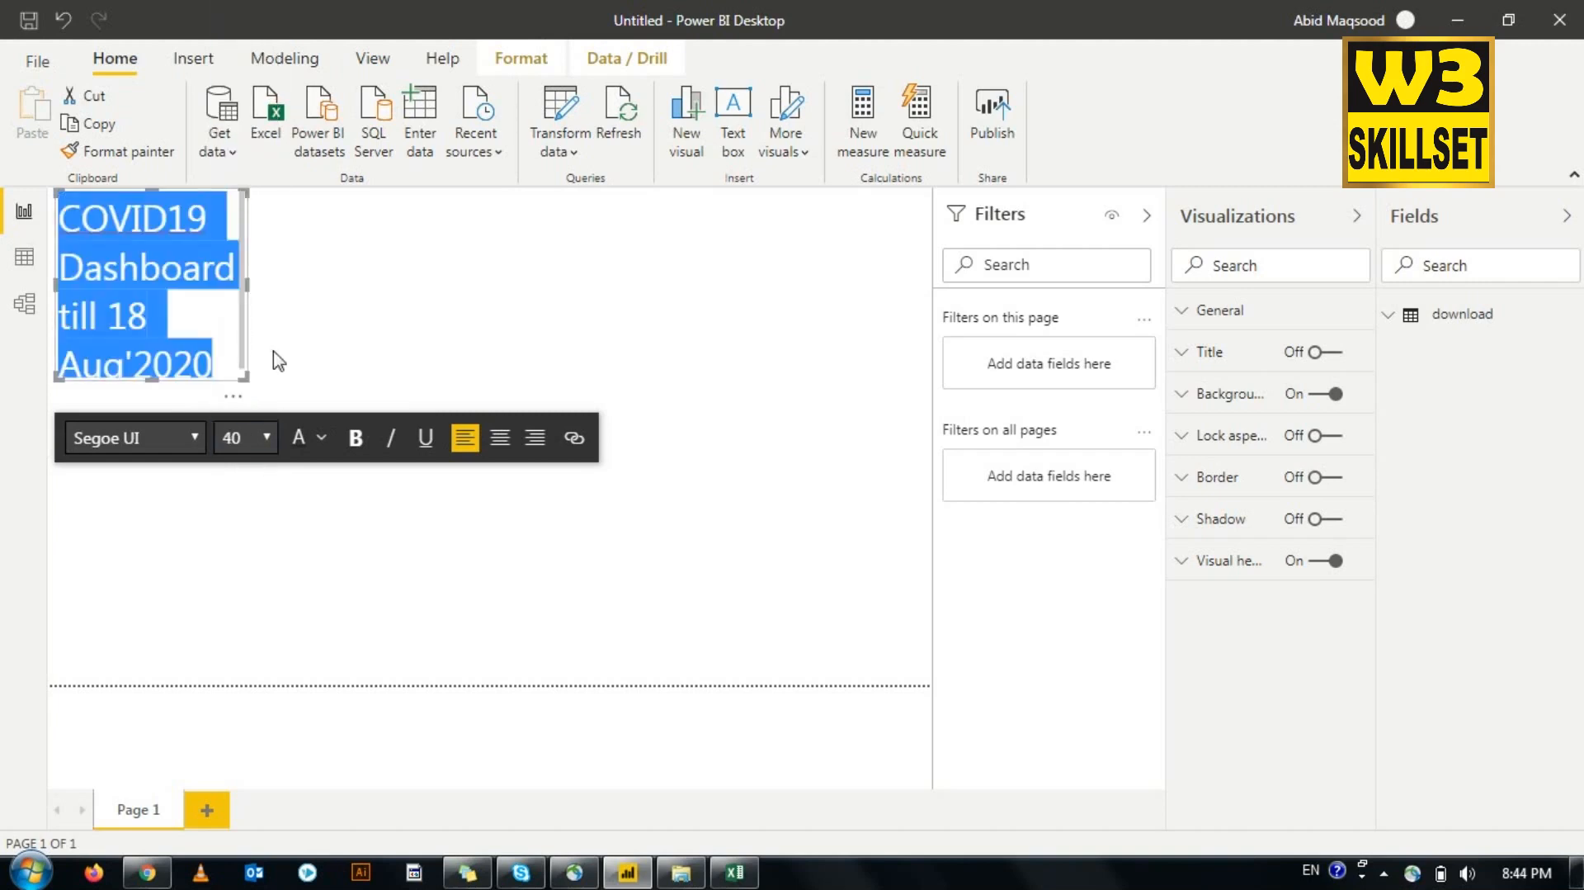
Step: Resize the title text box to a one-line banner spanning the page's width, and centre its text
left_click_drag(247, 285, 931, 266)
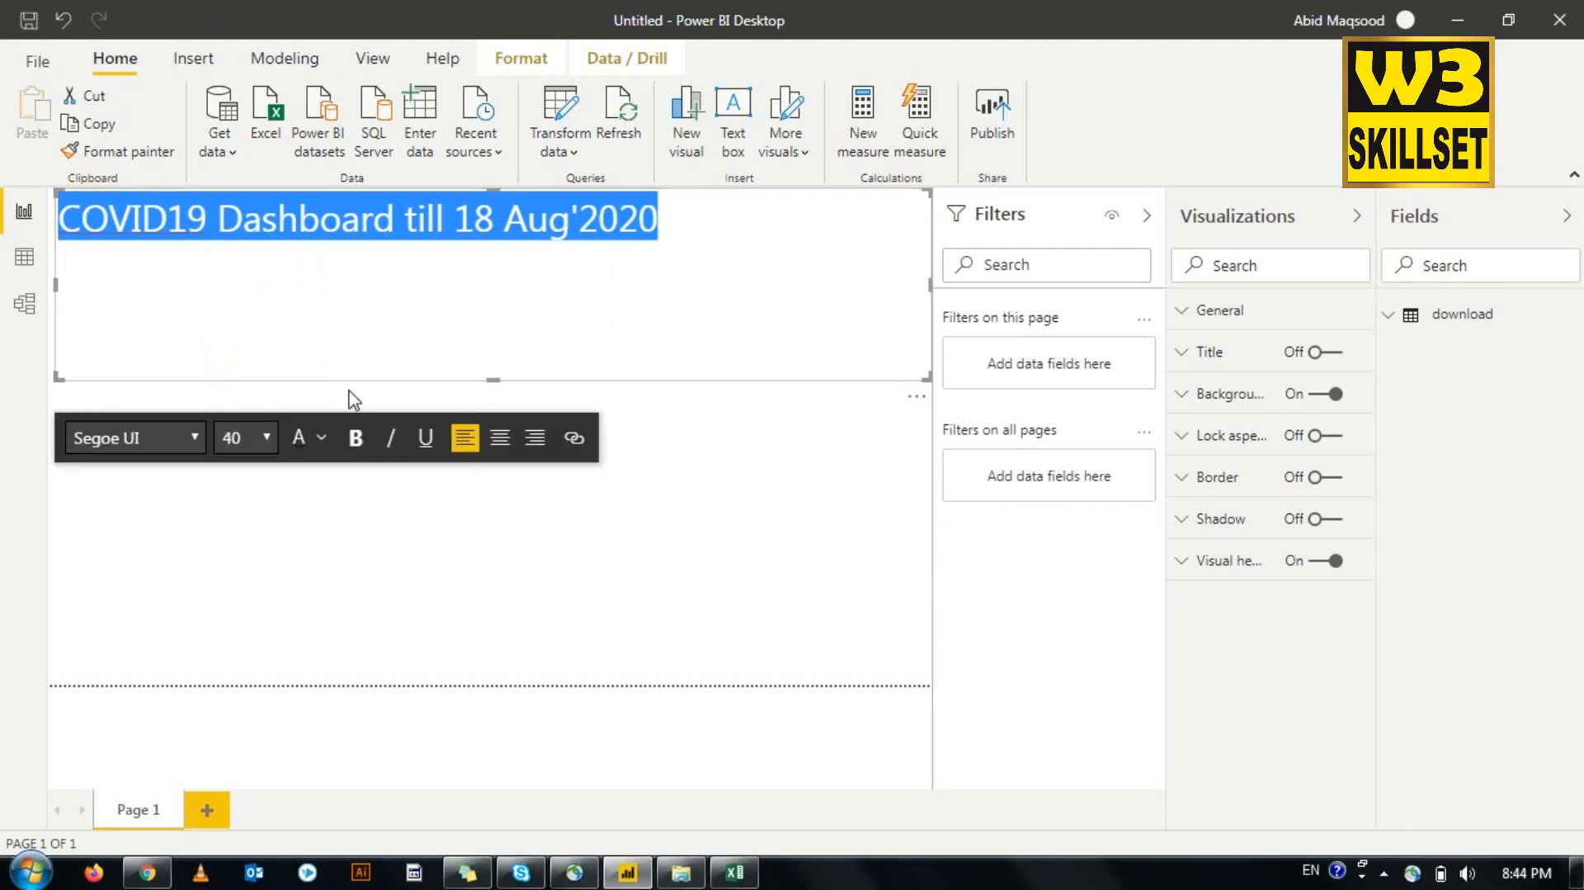
left_click_drag(492, 379, 476, 254)
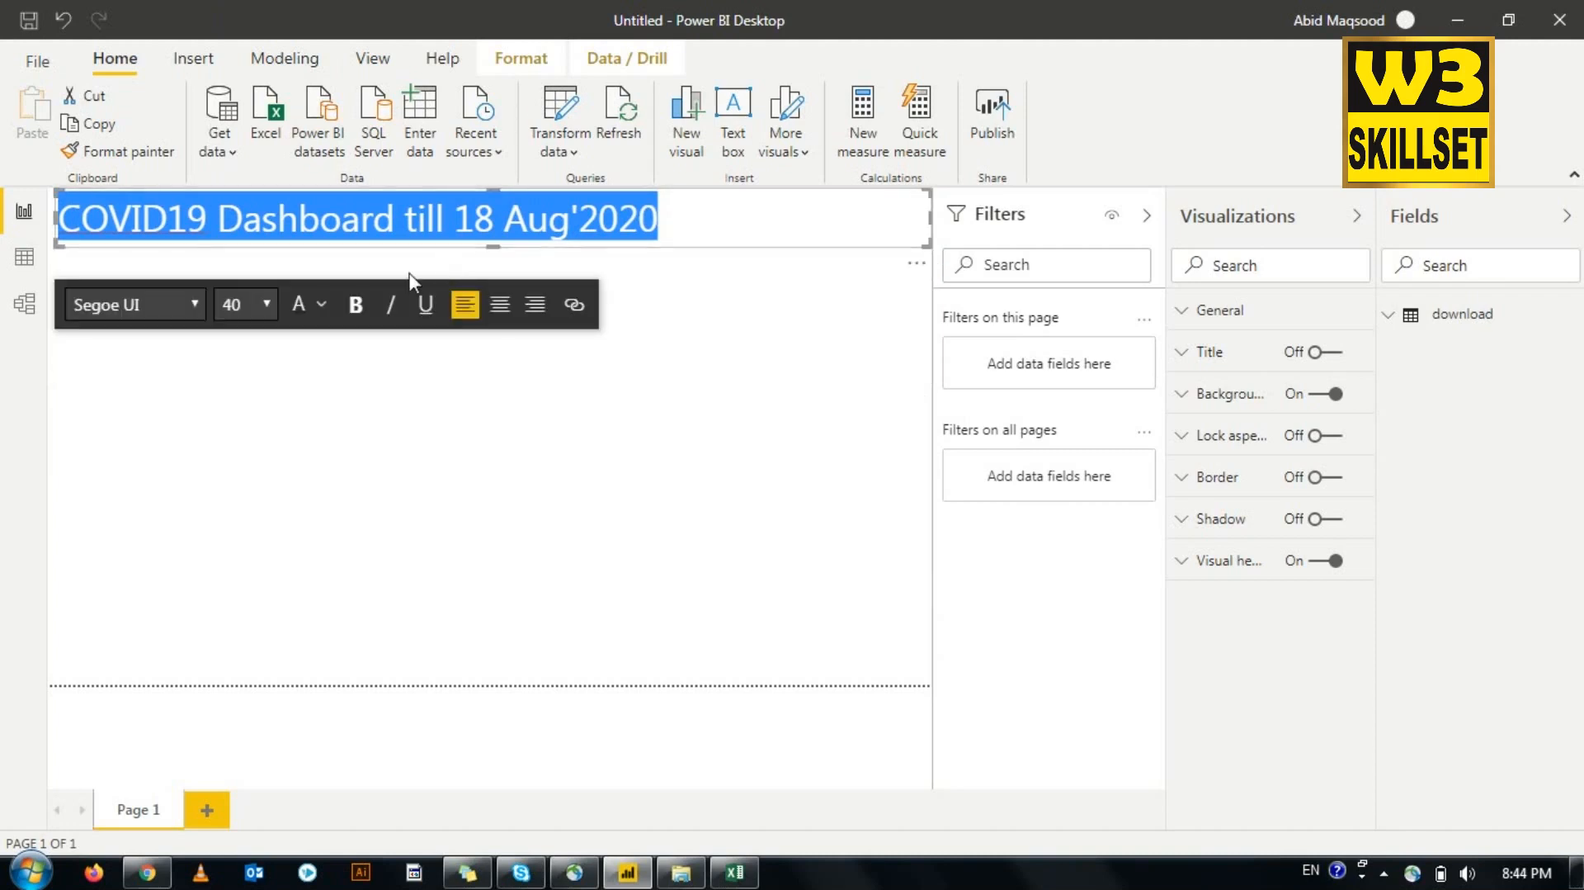
left_click(496, 307)
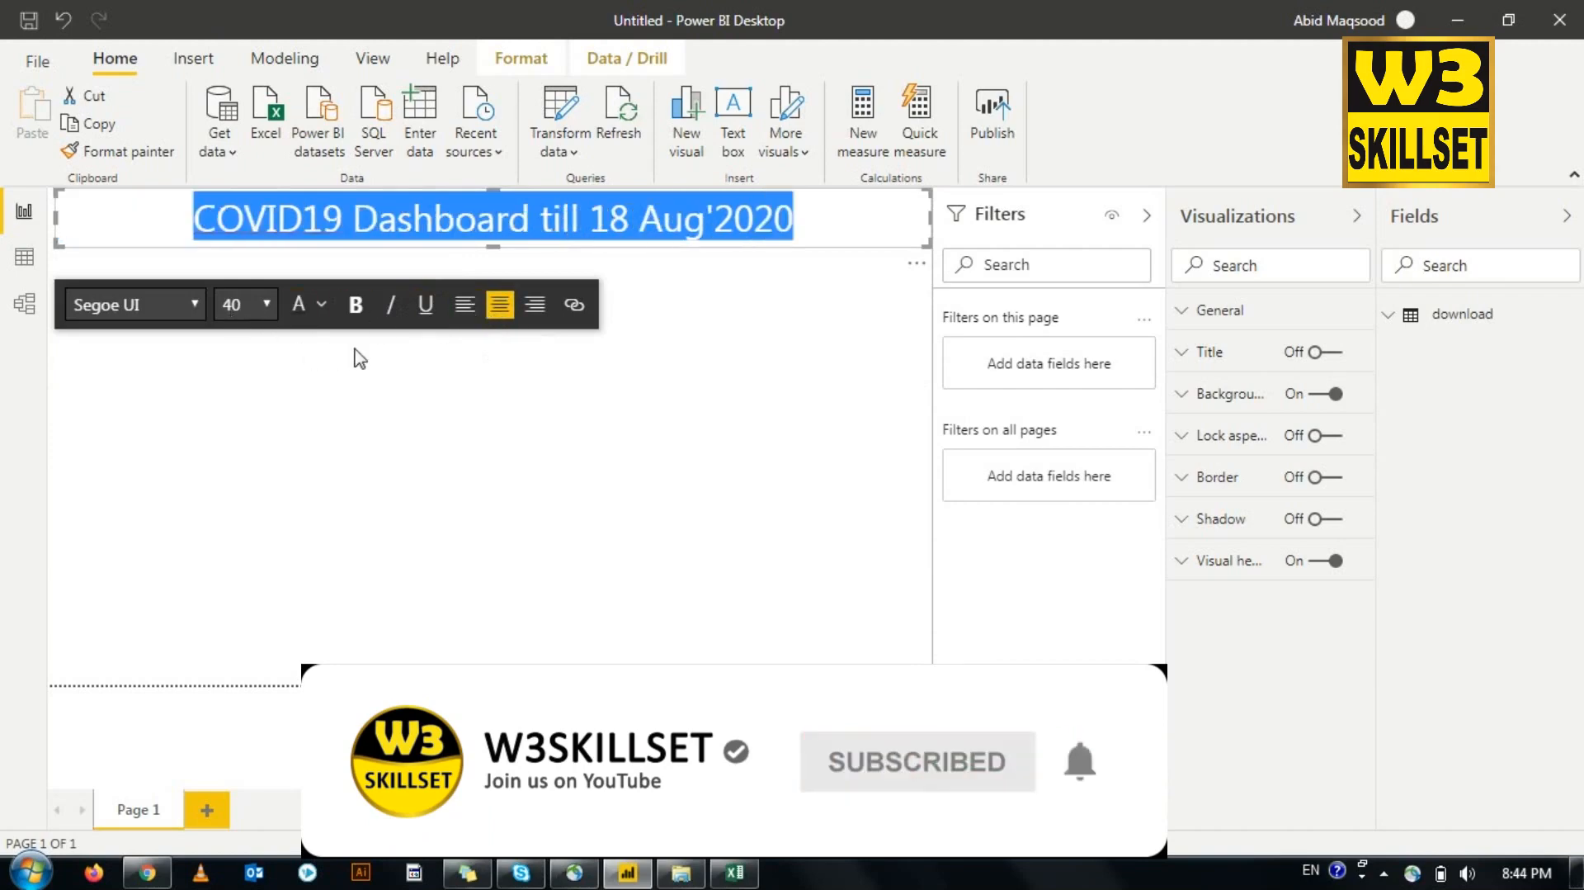
Step: Give the dashboard title the custom red font colour FF1C00
left_click(323, 307)
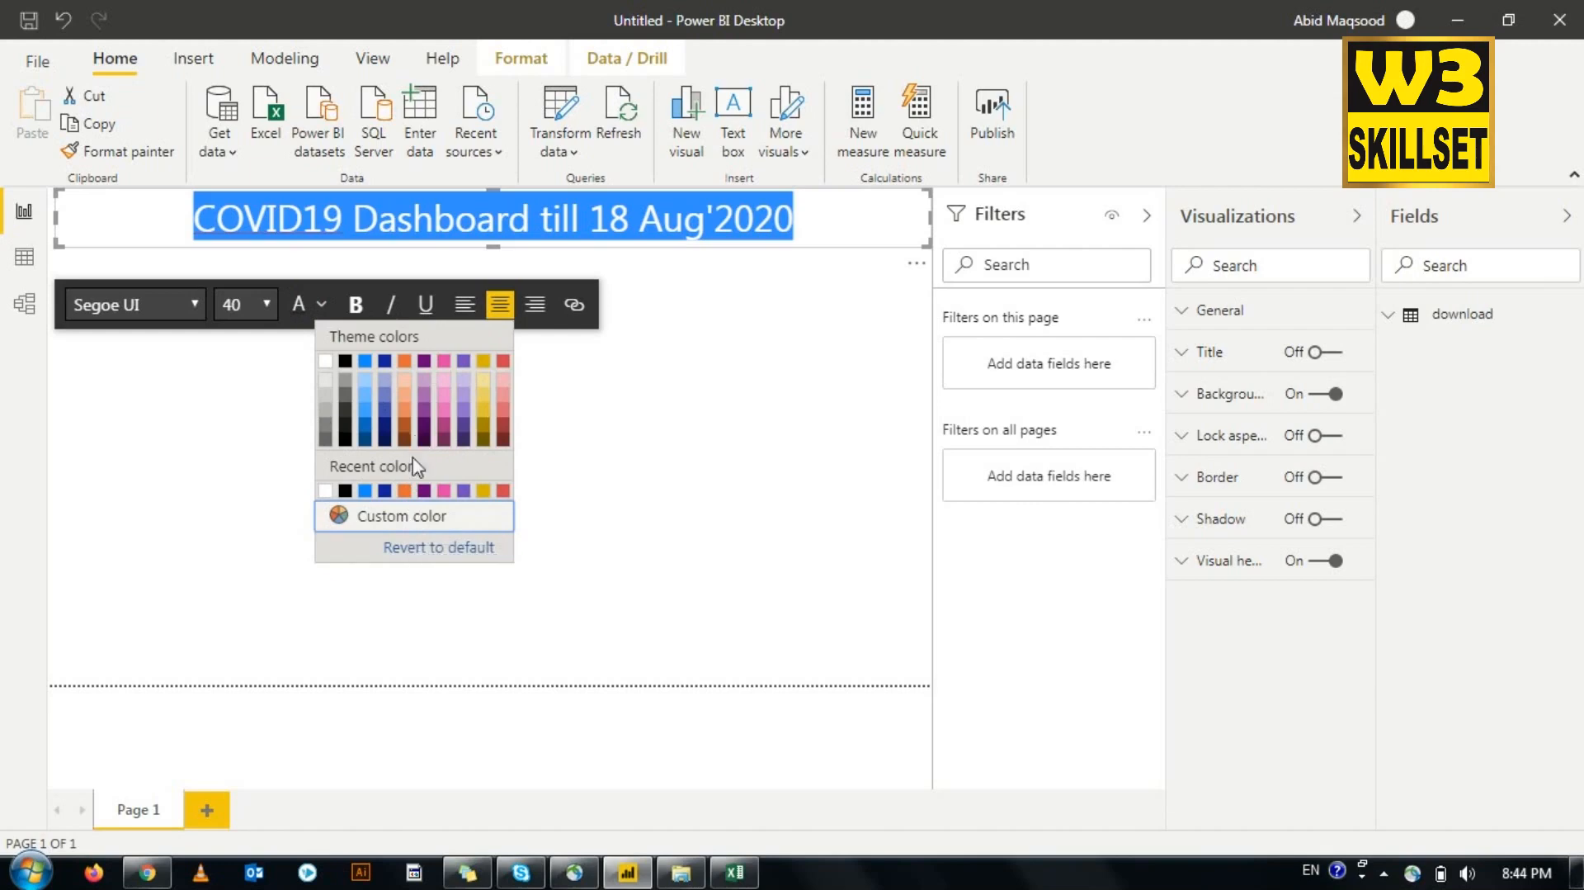
left_click(399, 516)
left_click(318, 400)
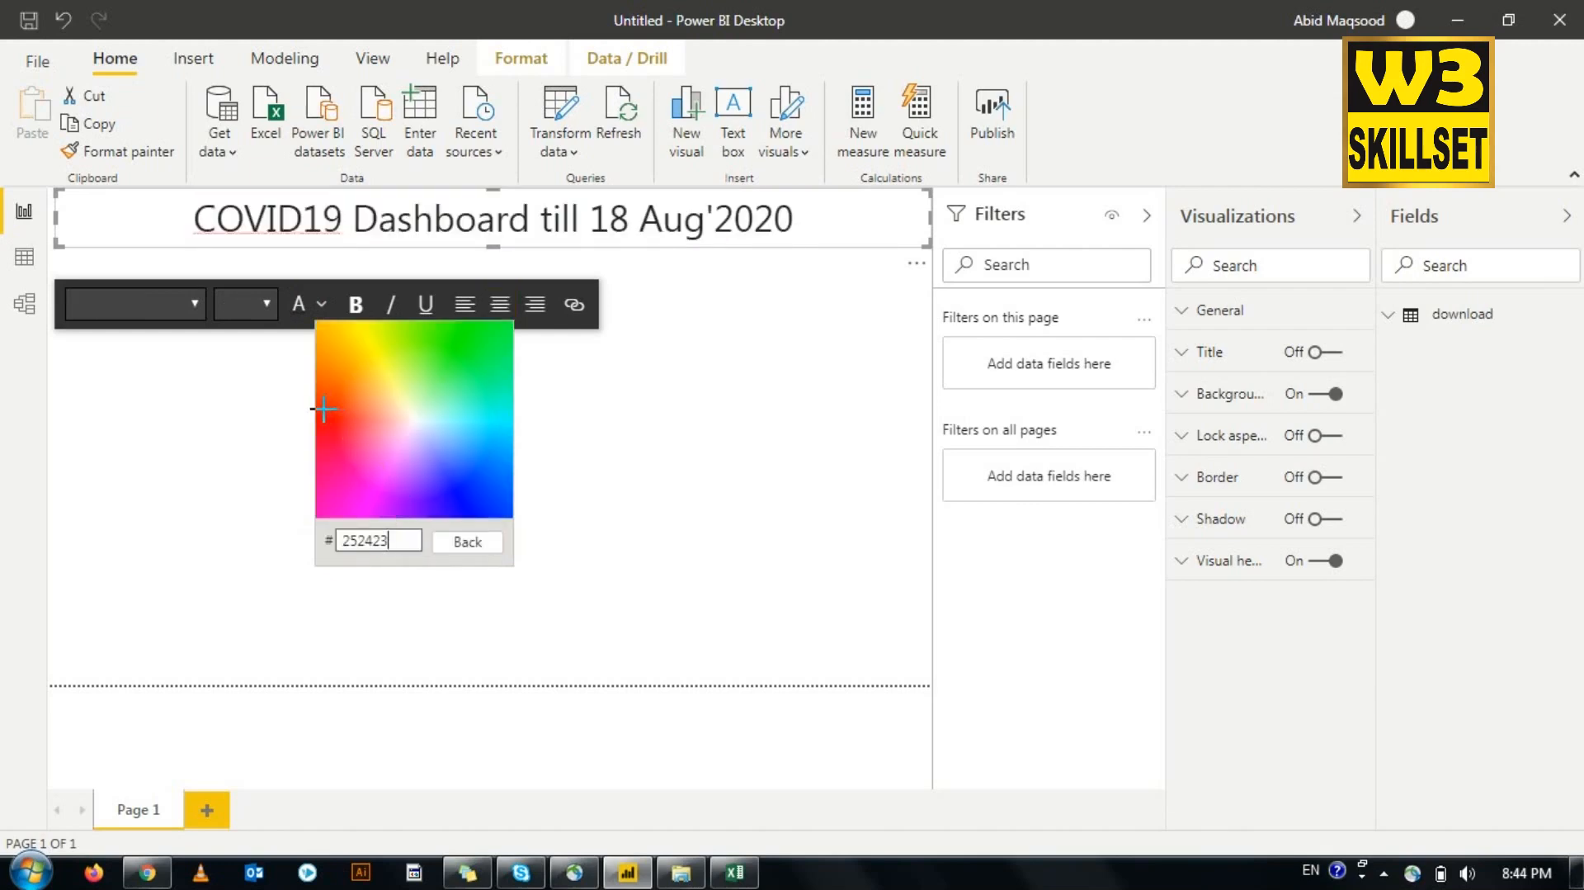
Step: Try to change the title's custom font colour to a purer red by editing its hex code
left_click(317, 305)
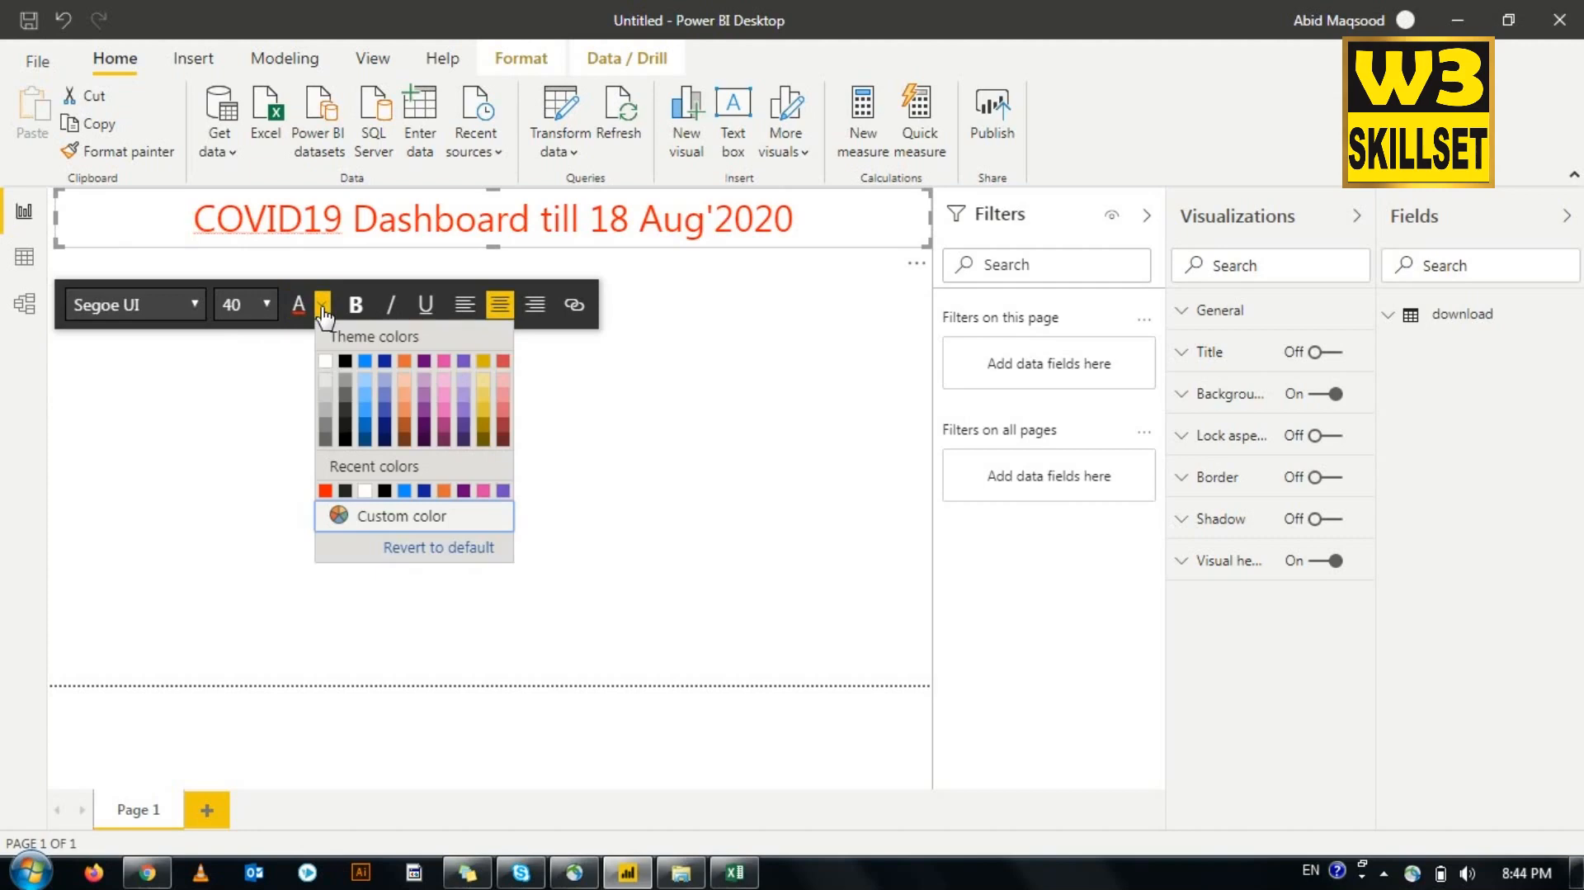
left_click(393, 520)
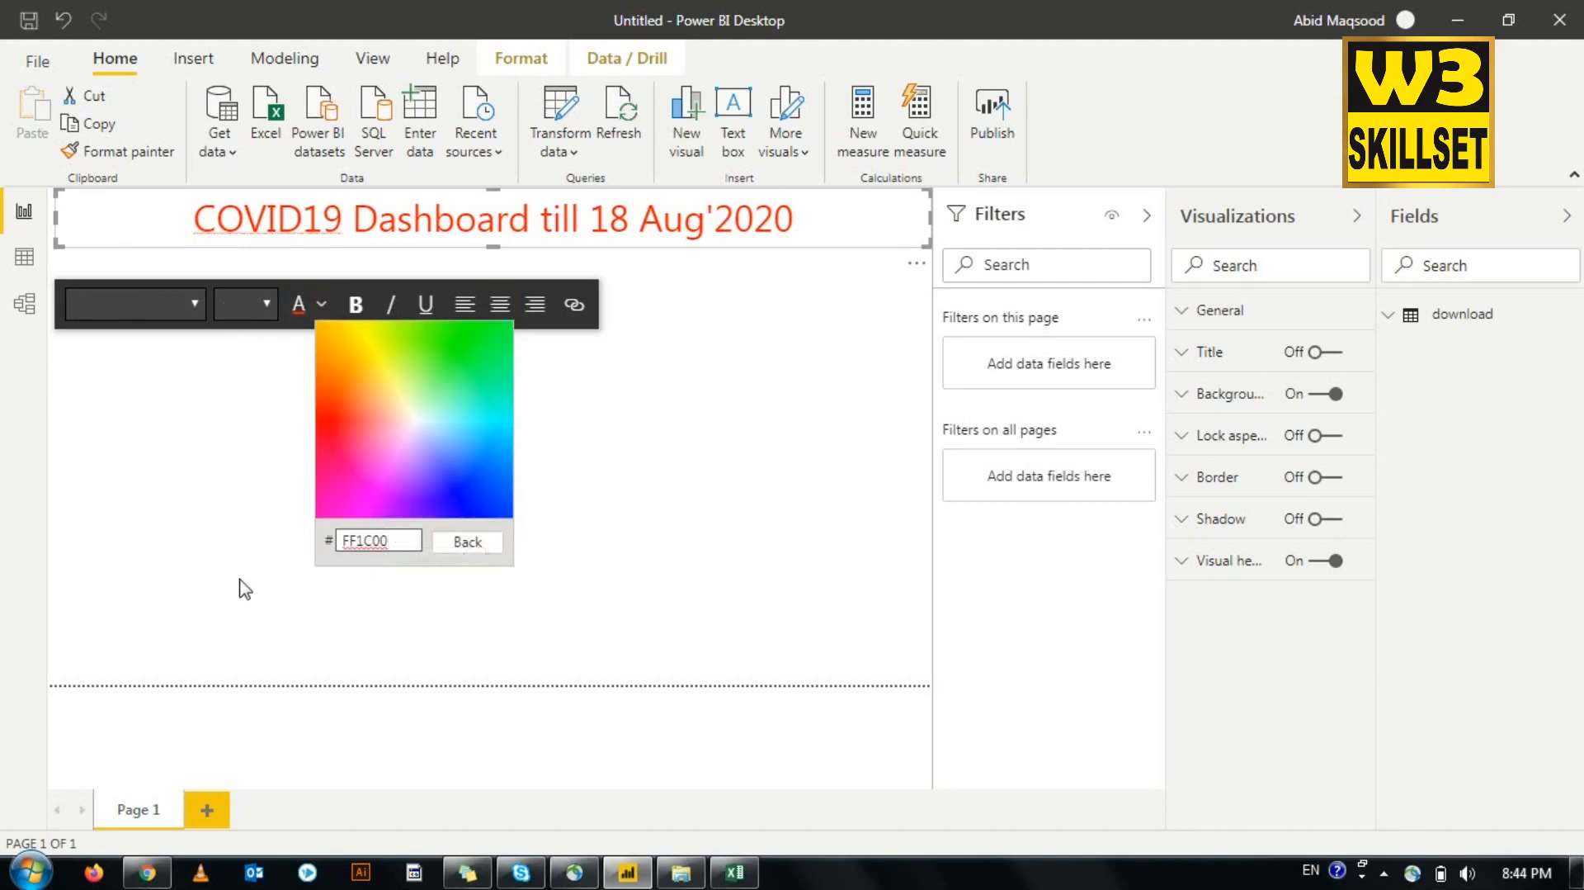
left_click_drag(395, 539, 368, 539)
key("BackSpace")
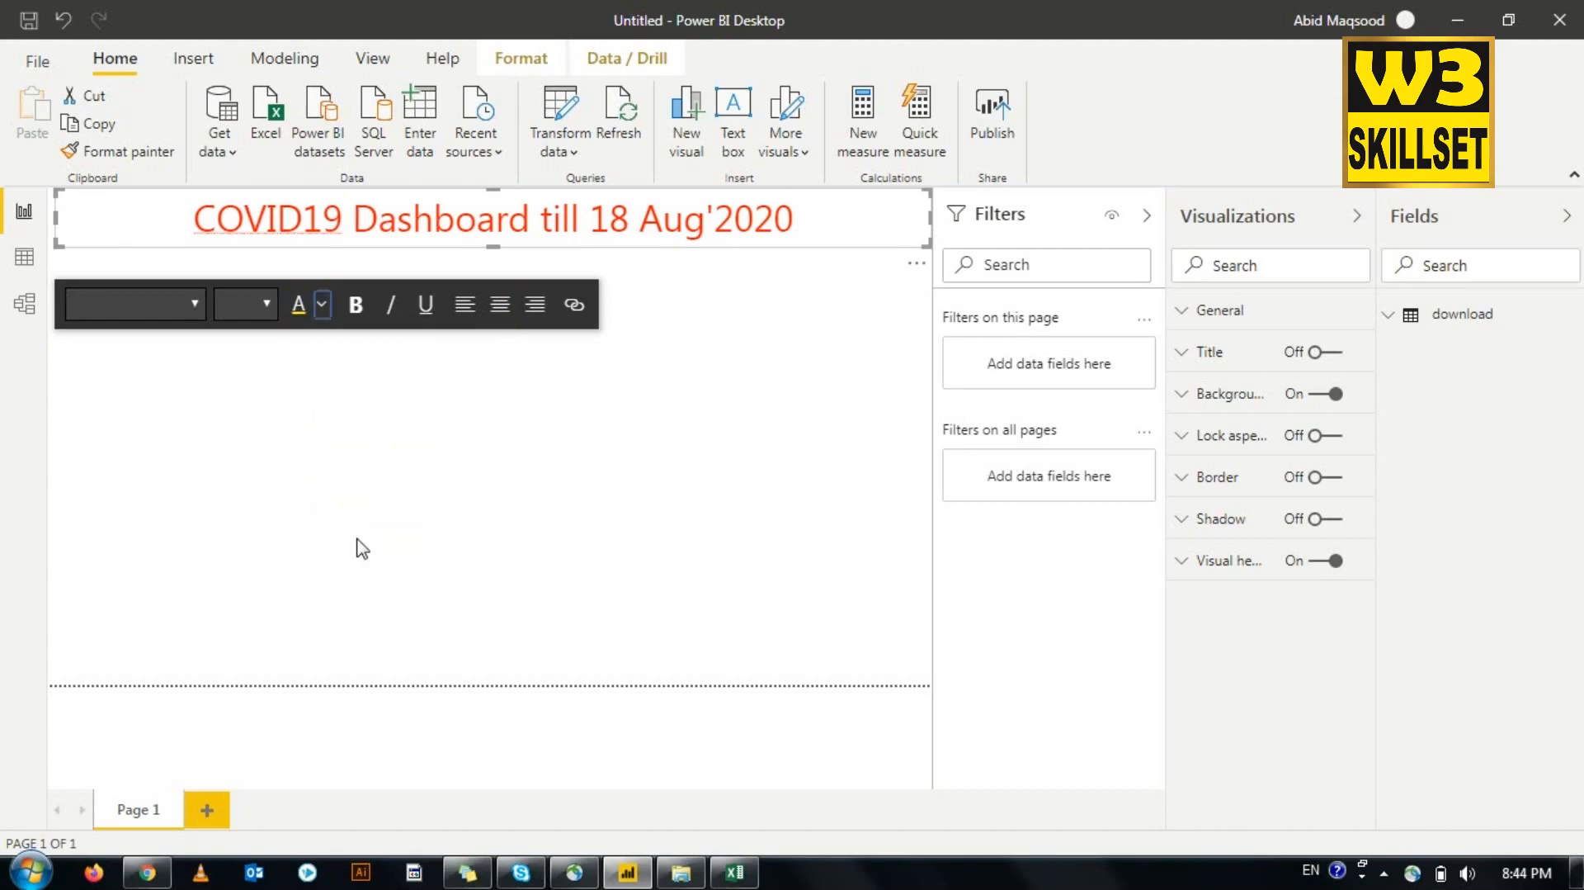
left_click(325, 311)
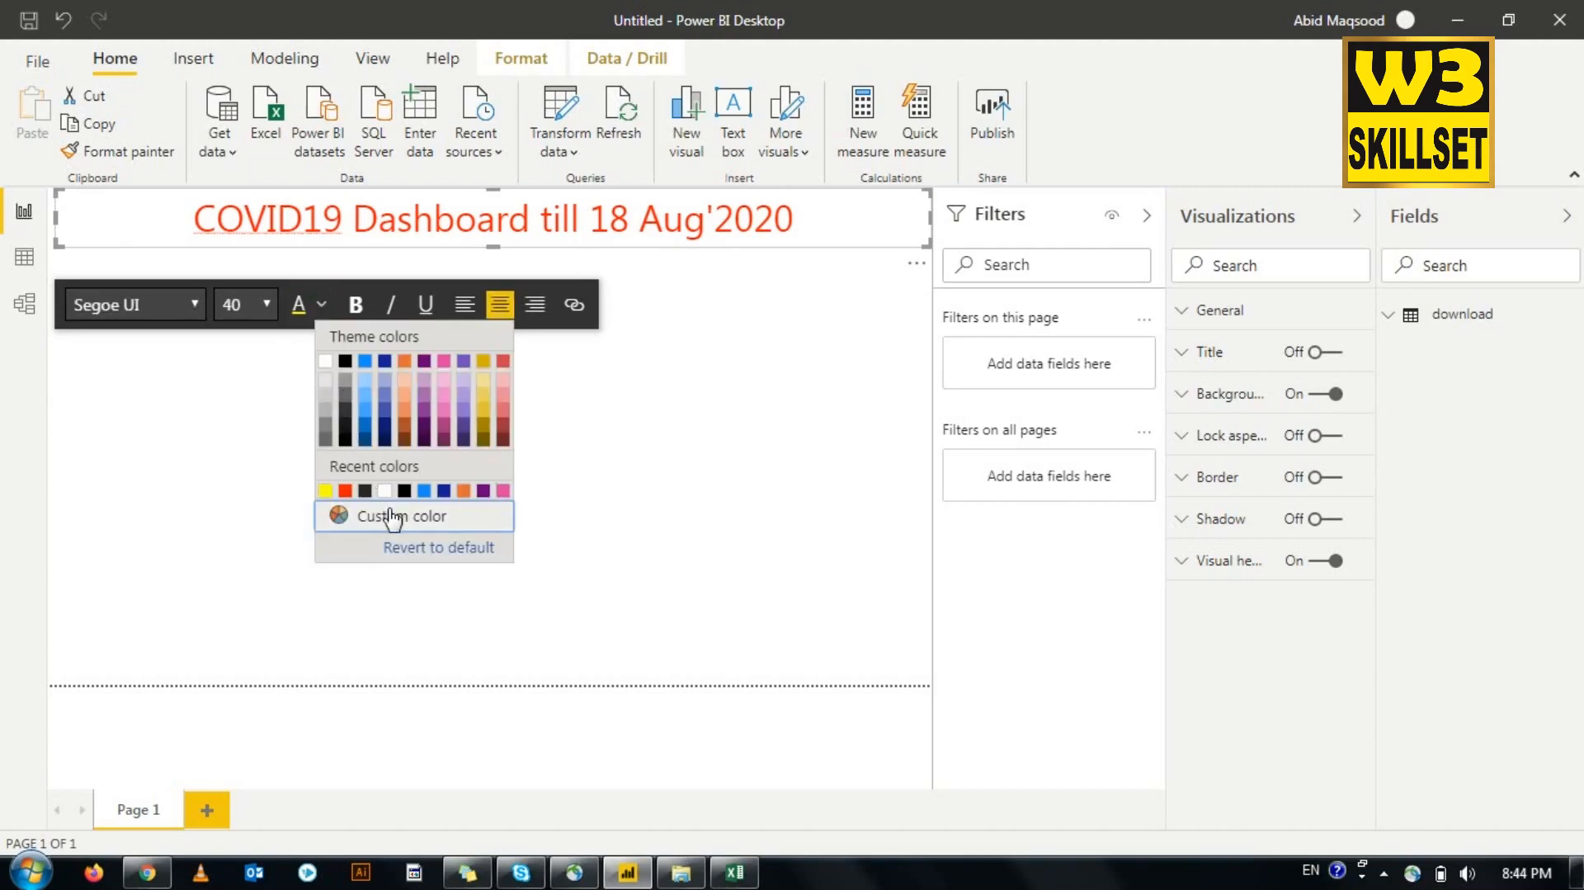
left_click(392, 517)
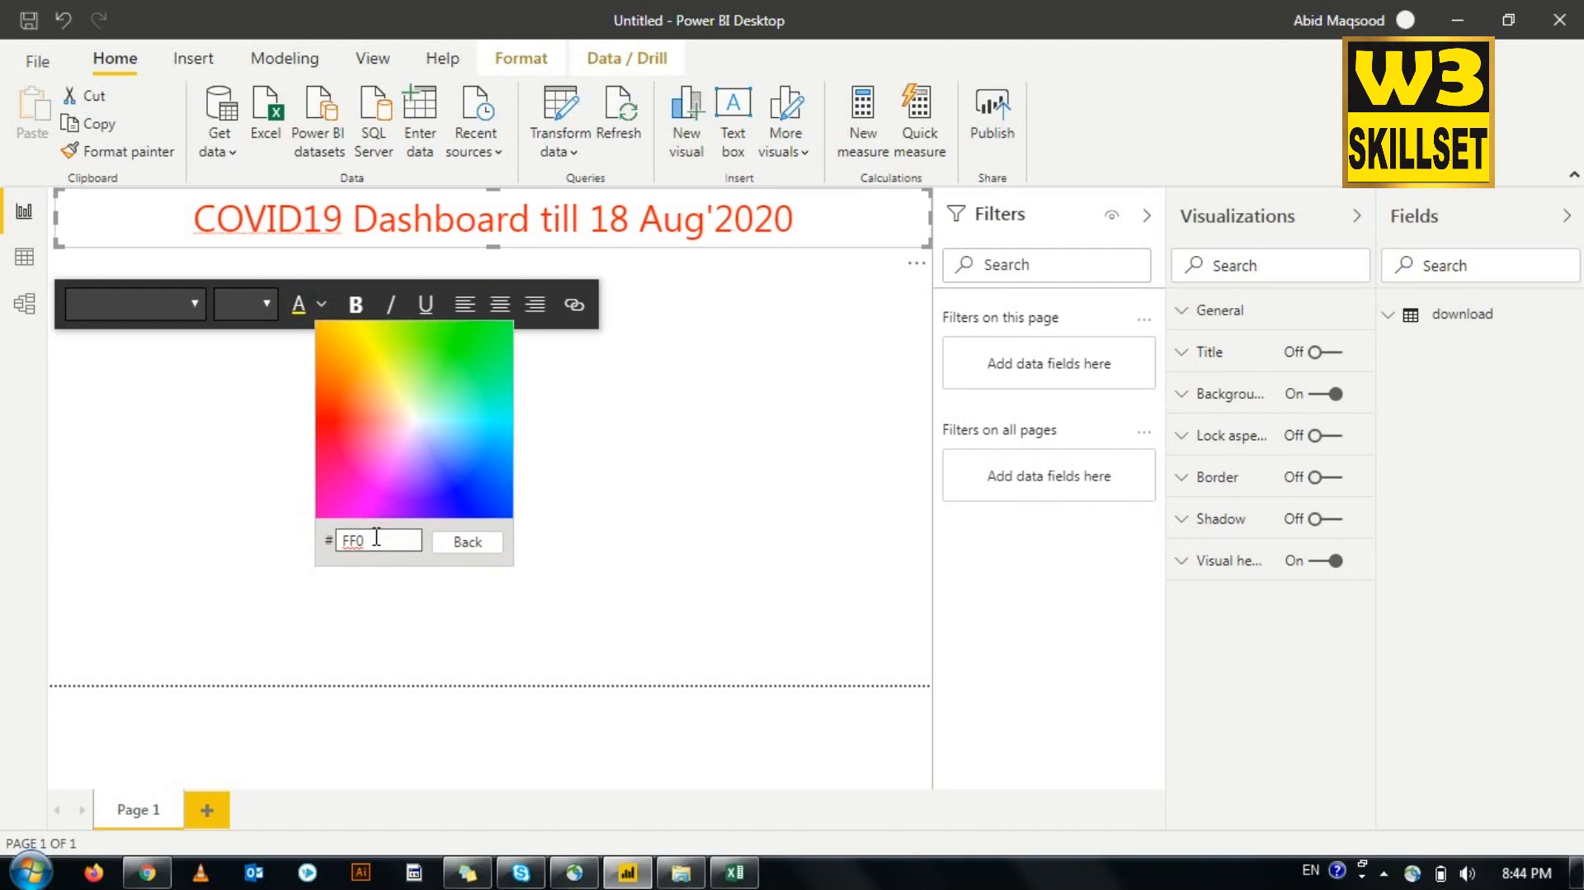
type("00")
key("Return")
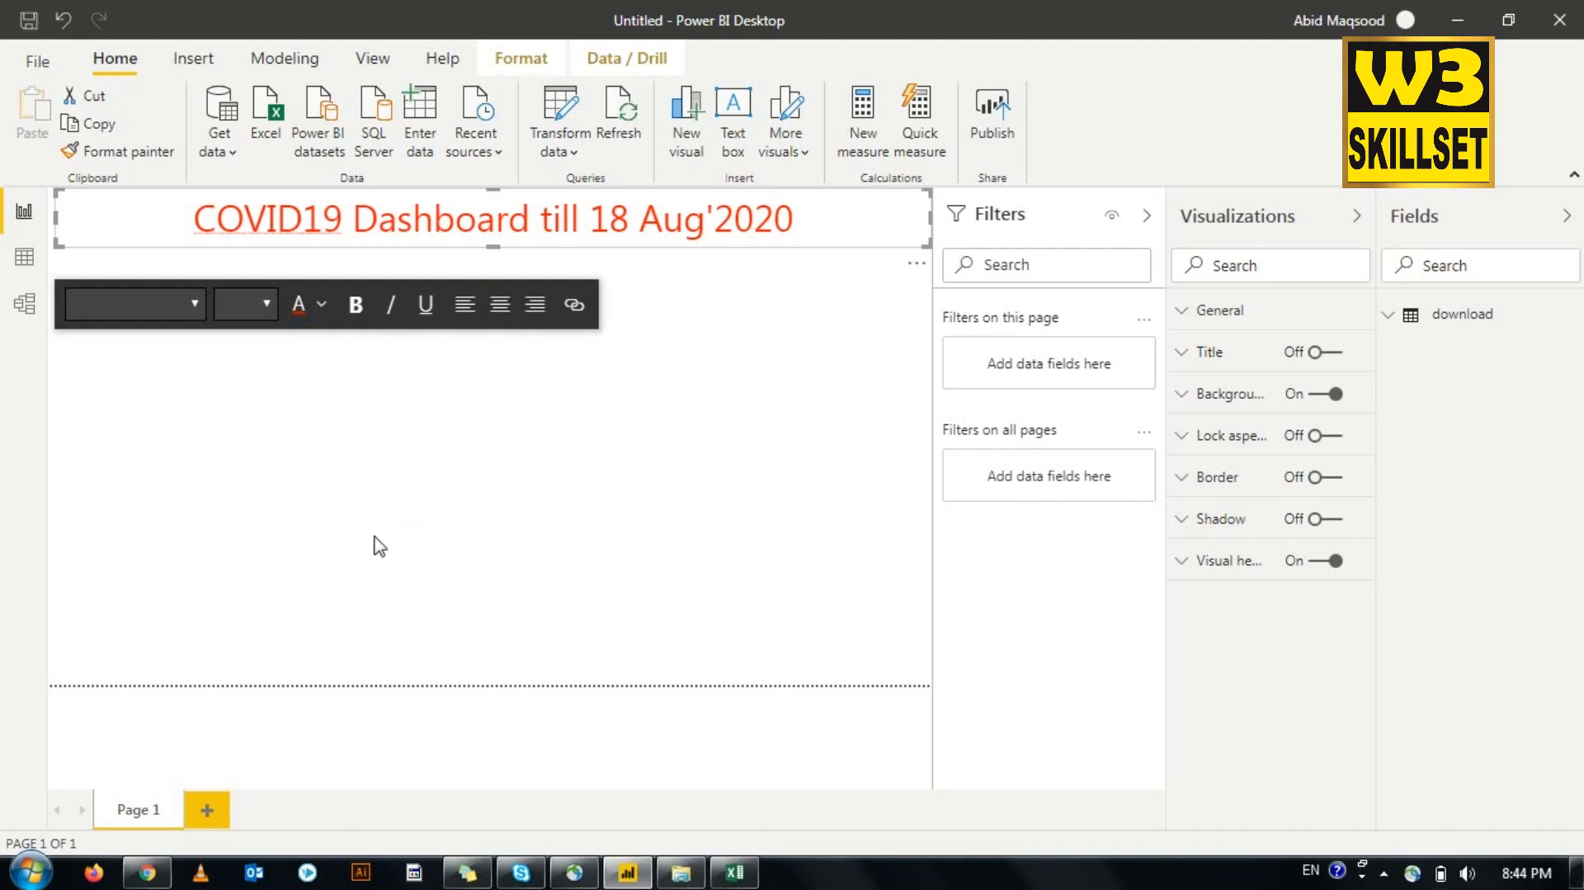
left_click(322, 304)
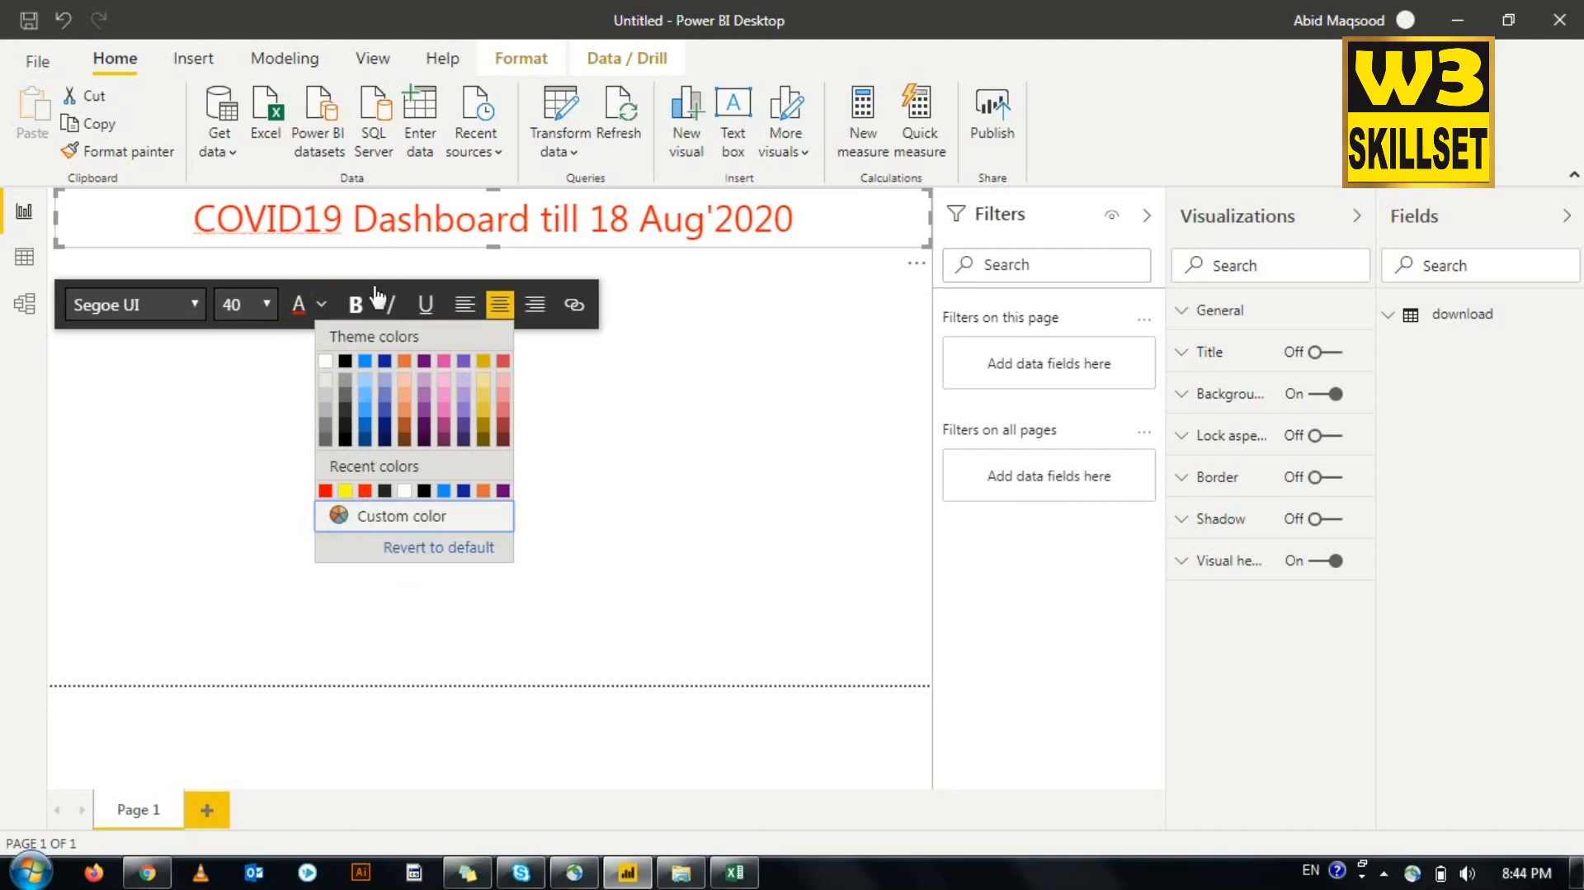
Step: Make the whole dashboard title bold and underlined, trying italics and leaving them off
triple_click(372, 220)
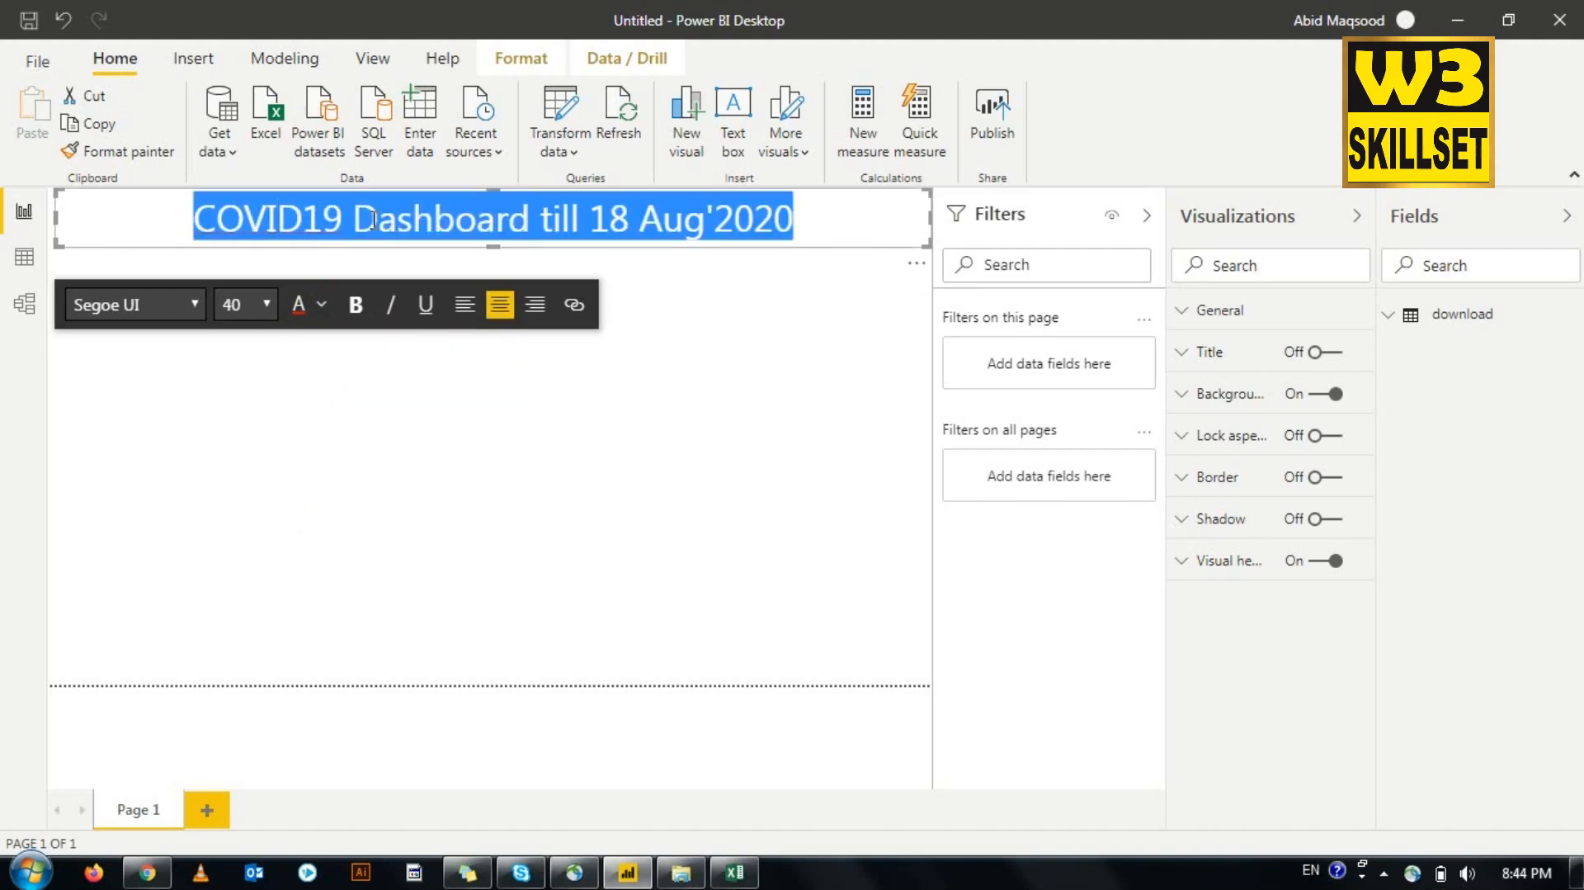
left_click(356, 307)
left_click(427, 307)
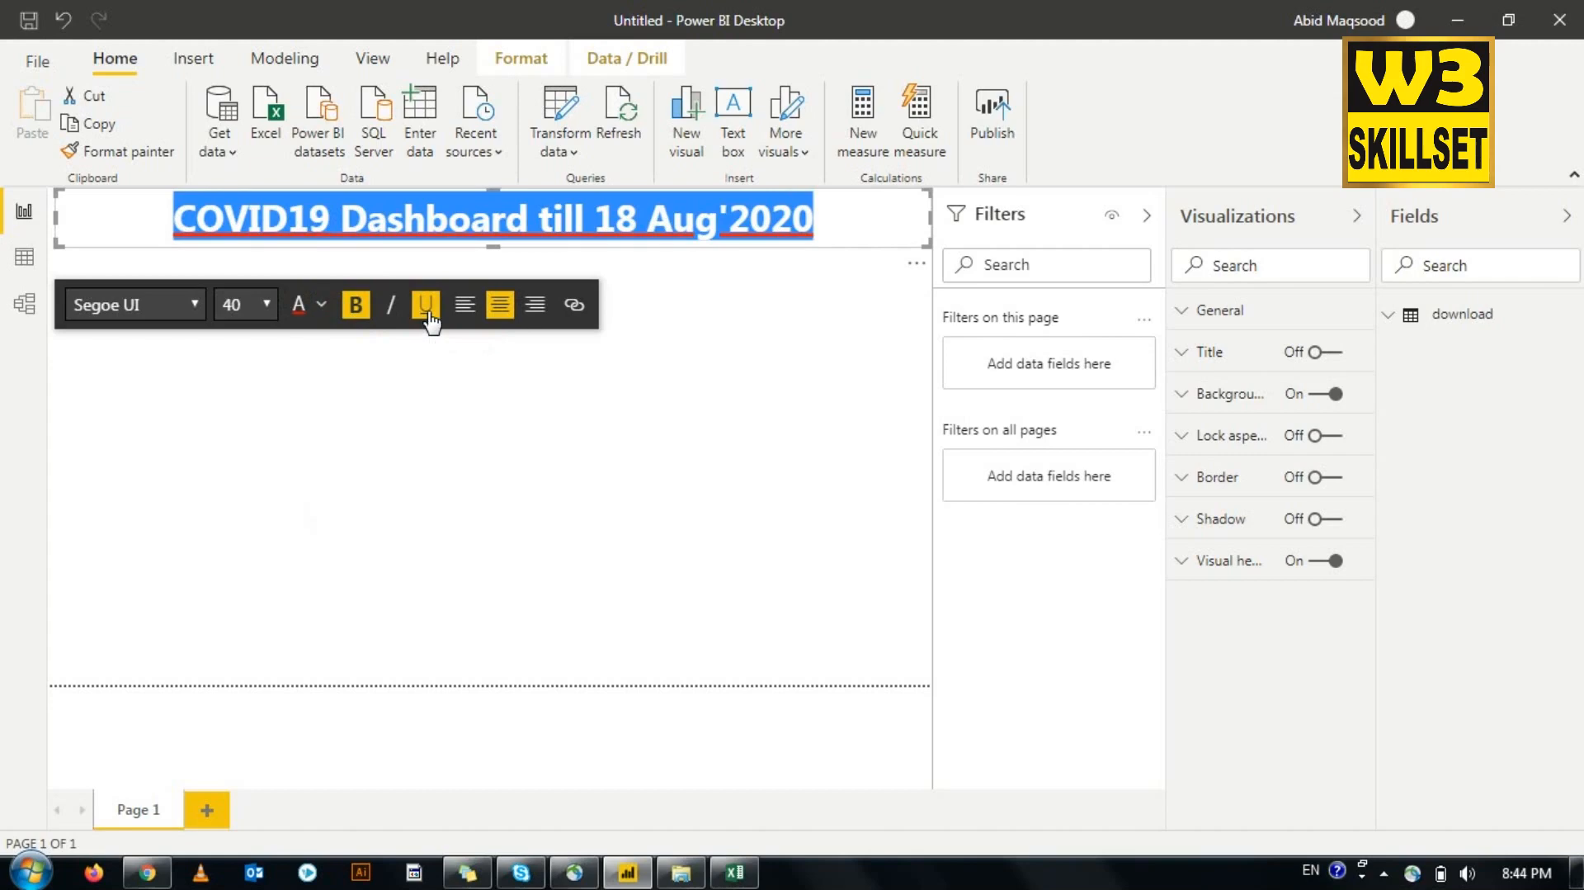
left_click(390, 305)
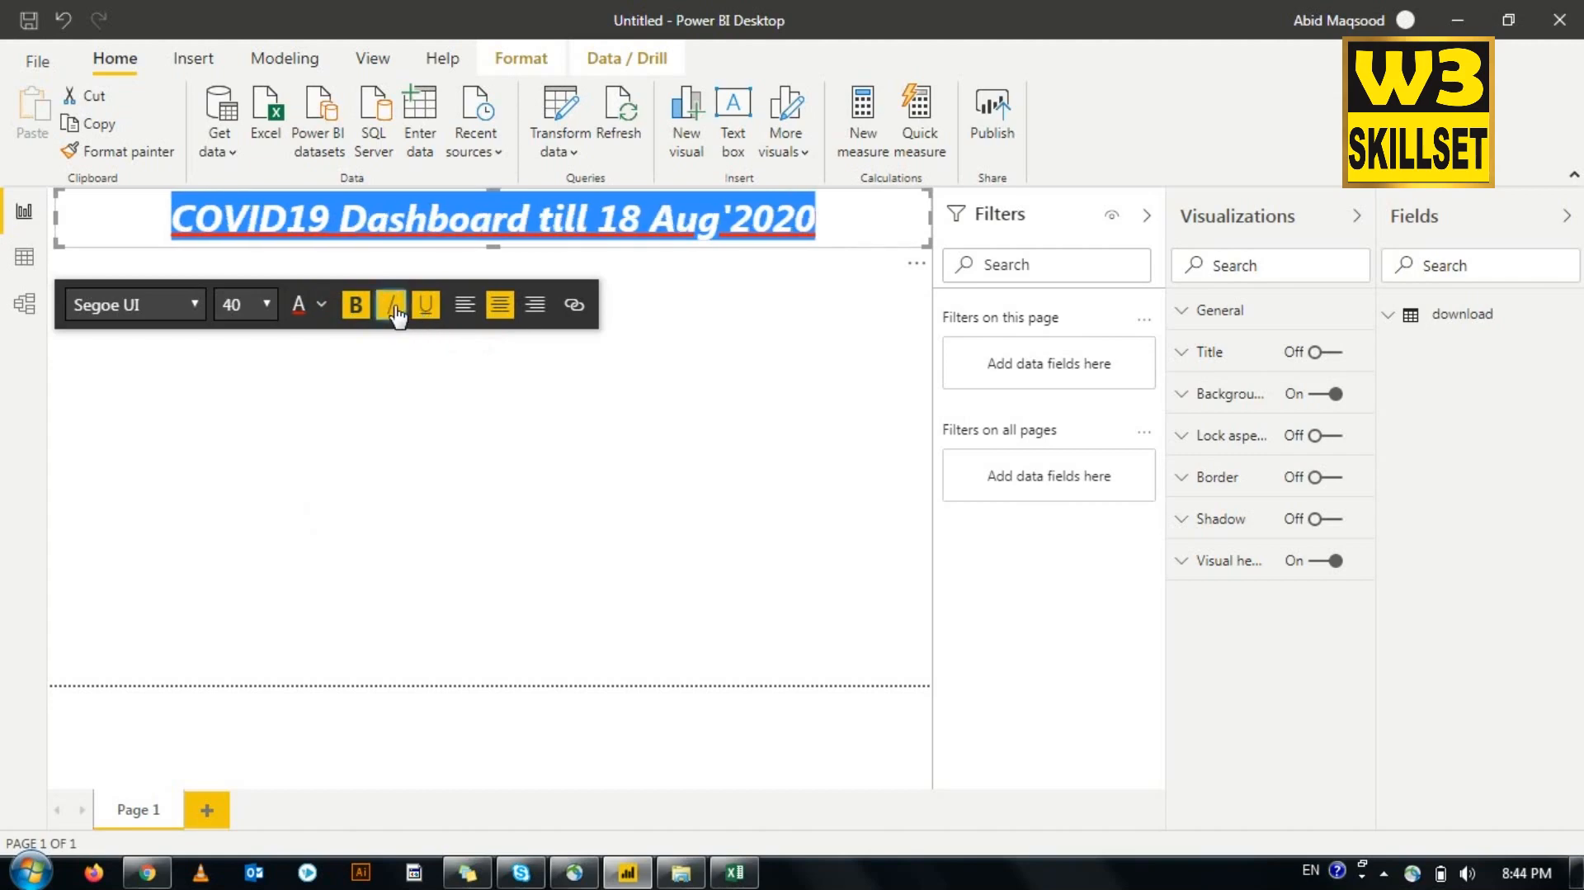
left_click(391, 304)
Step: Change the dashboard title's font to Calibri and deselect the text box
left_click(195, 307)
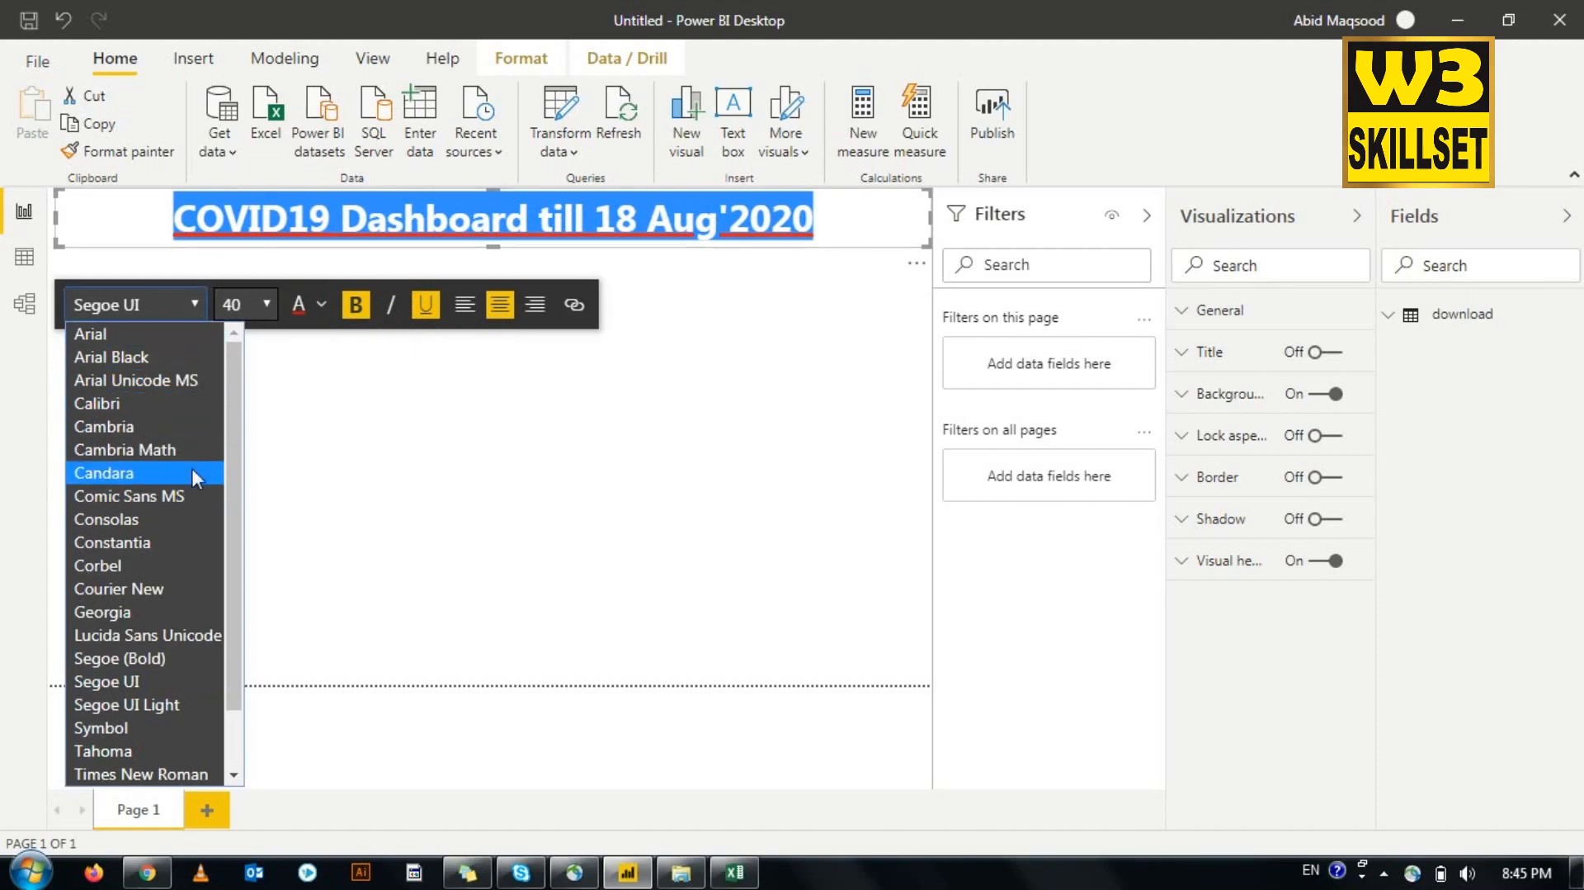
scroll(233, 600, "down", 1)
scroll(218, 495, "up", 1)
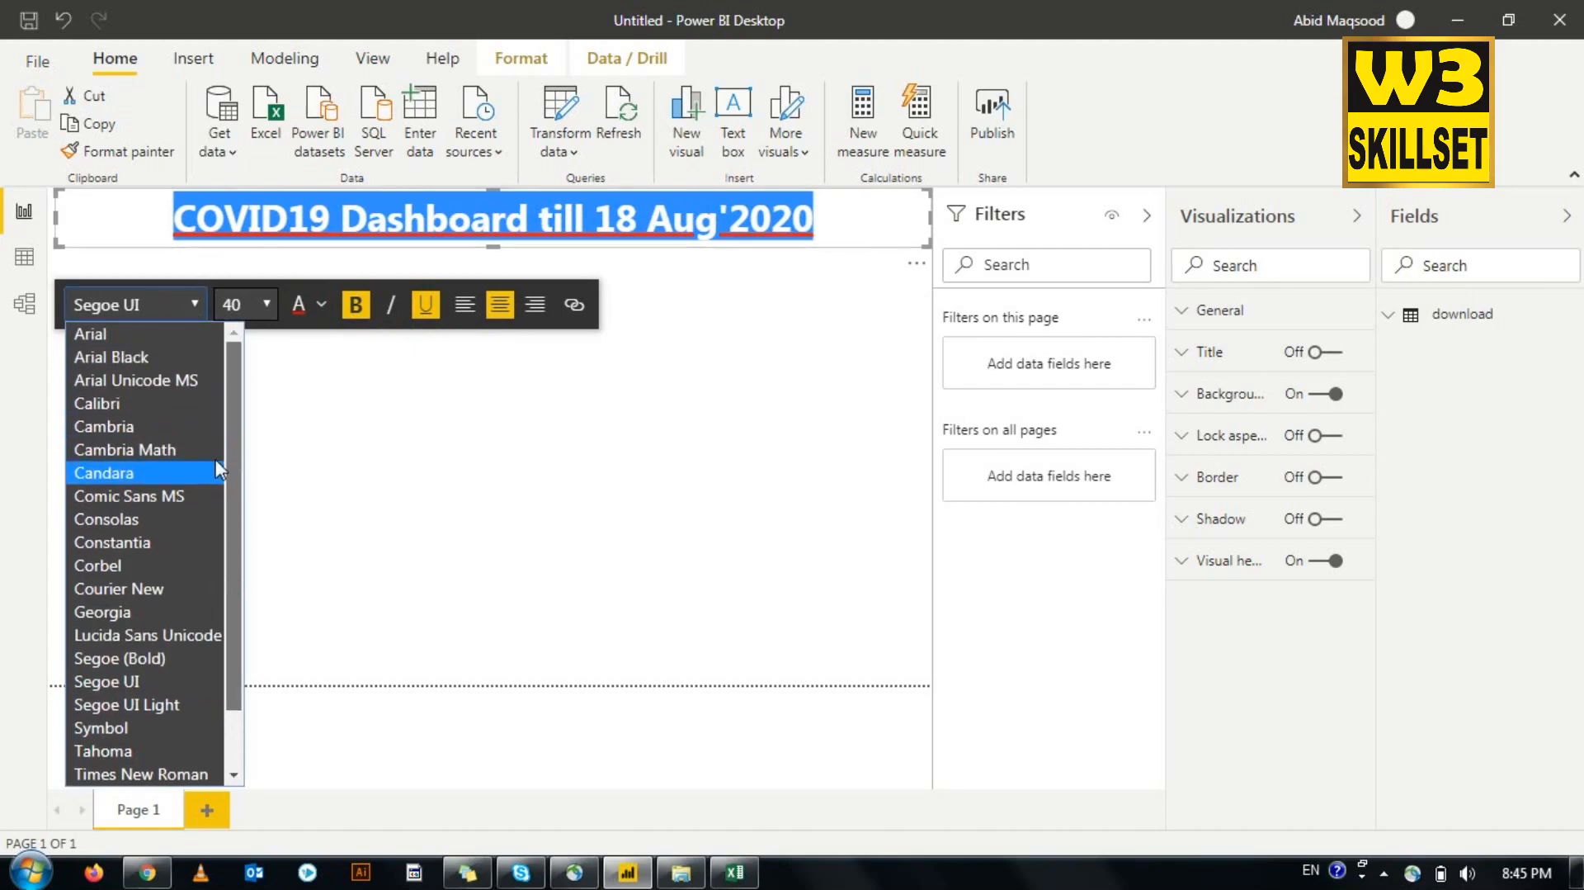
left_click(147, 406)
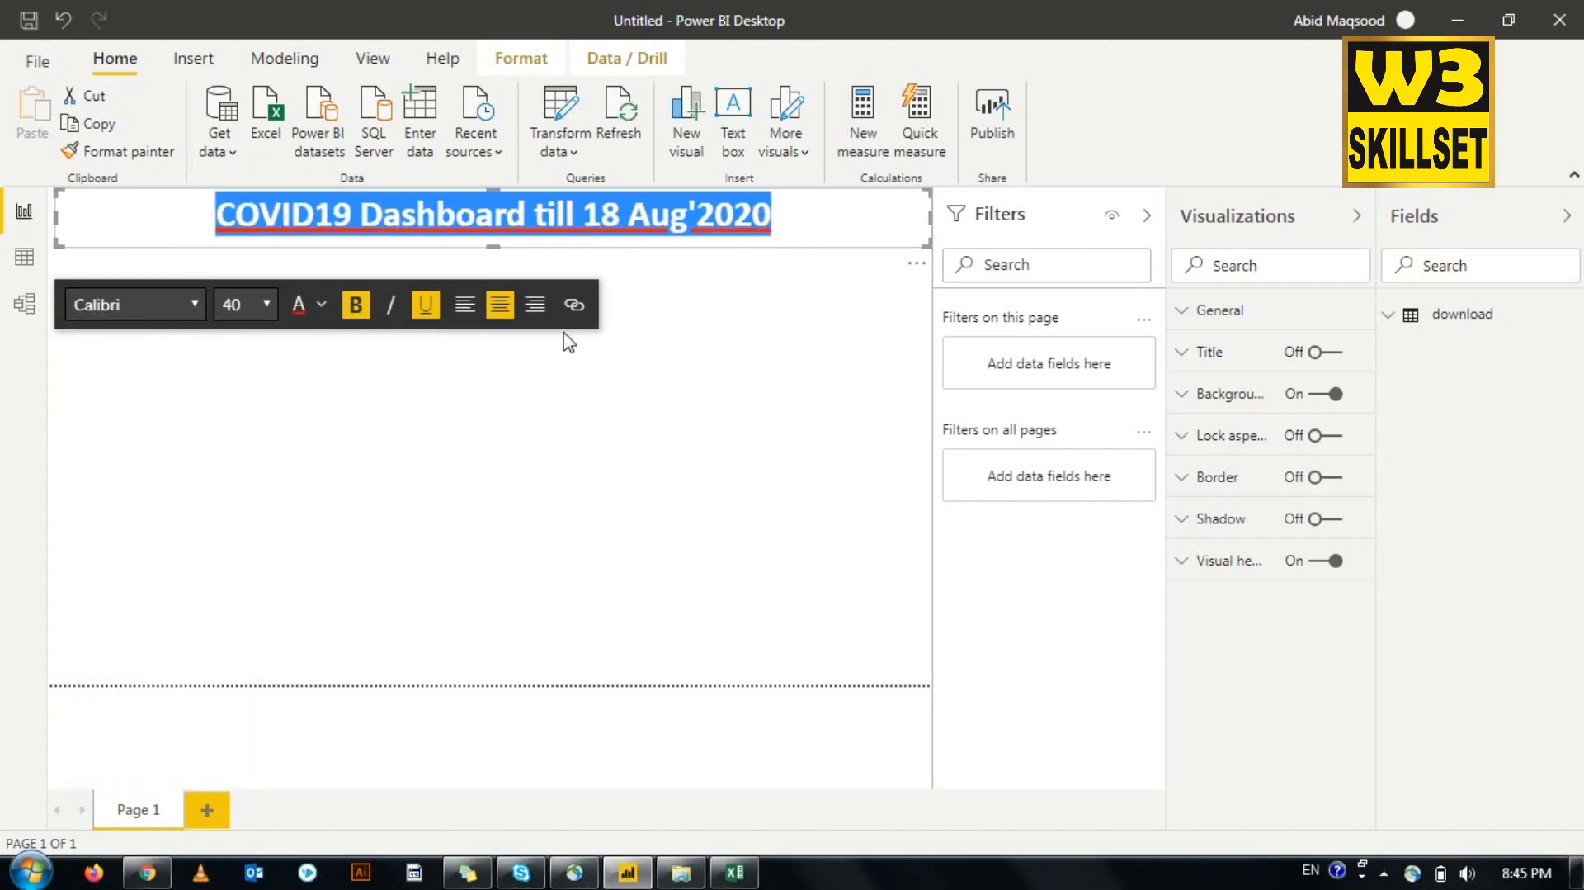
left_click(656, 288)
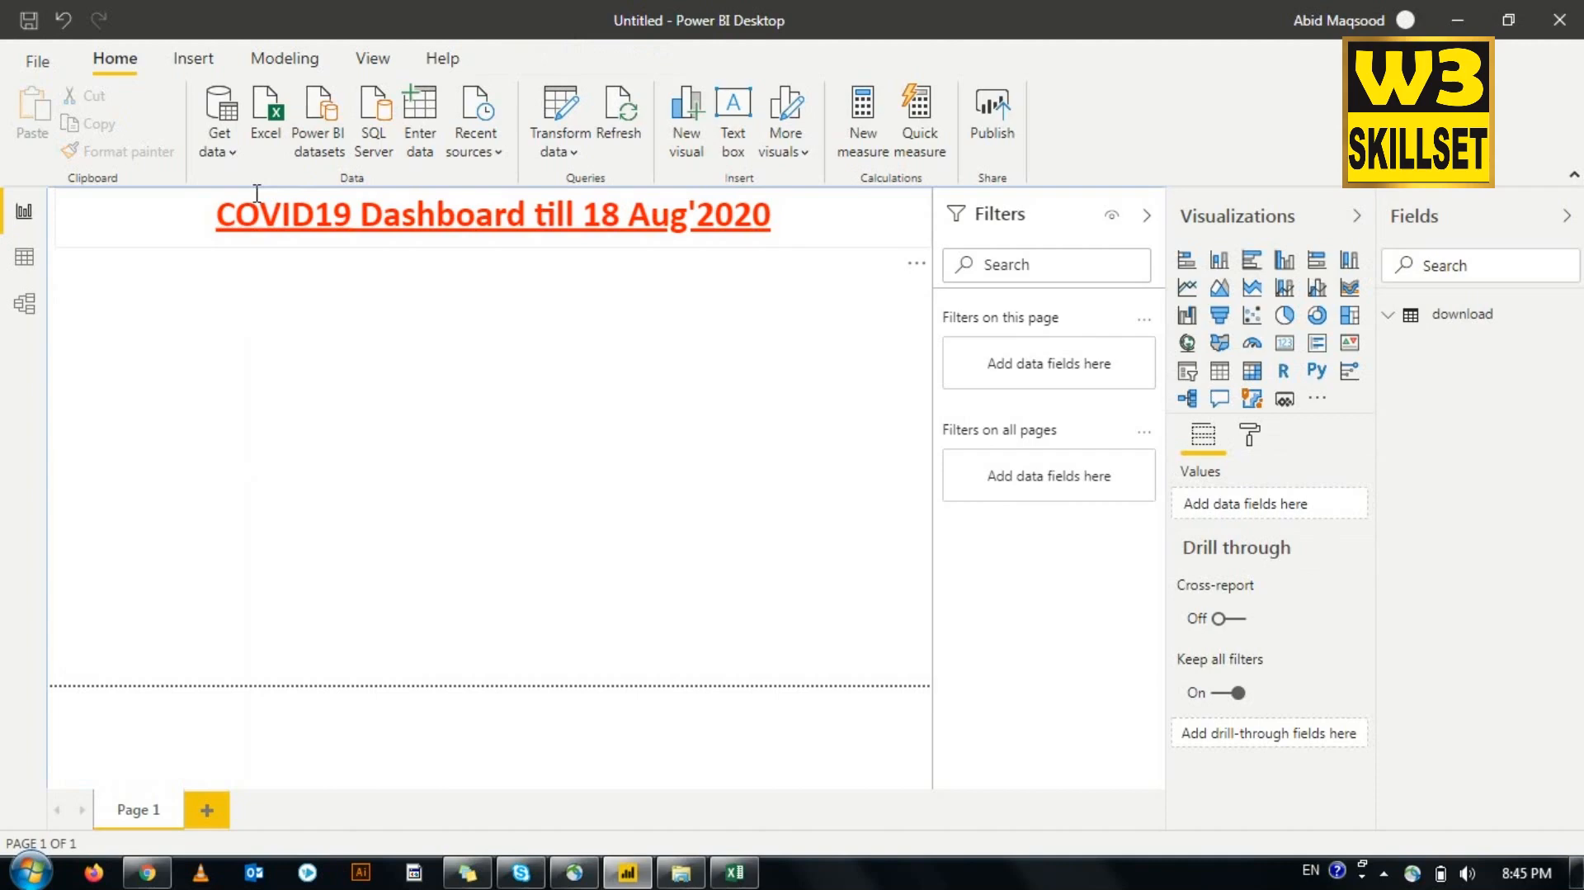
Step: Try light blue and dark blue background colours for the dashboard title's text box
left_click(227, 238)
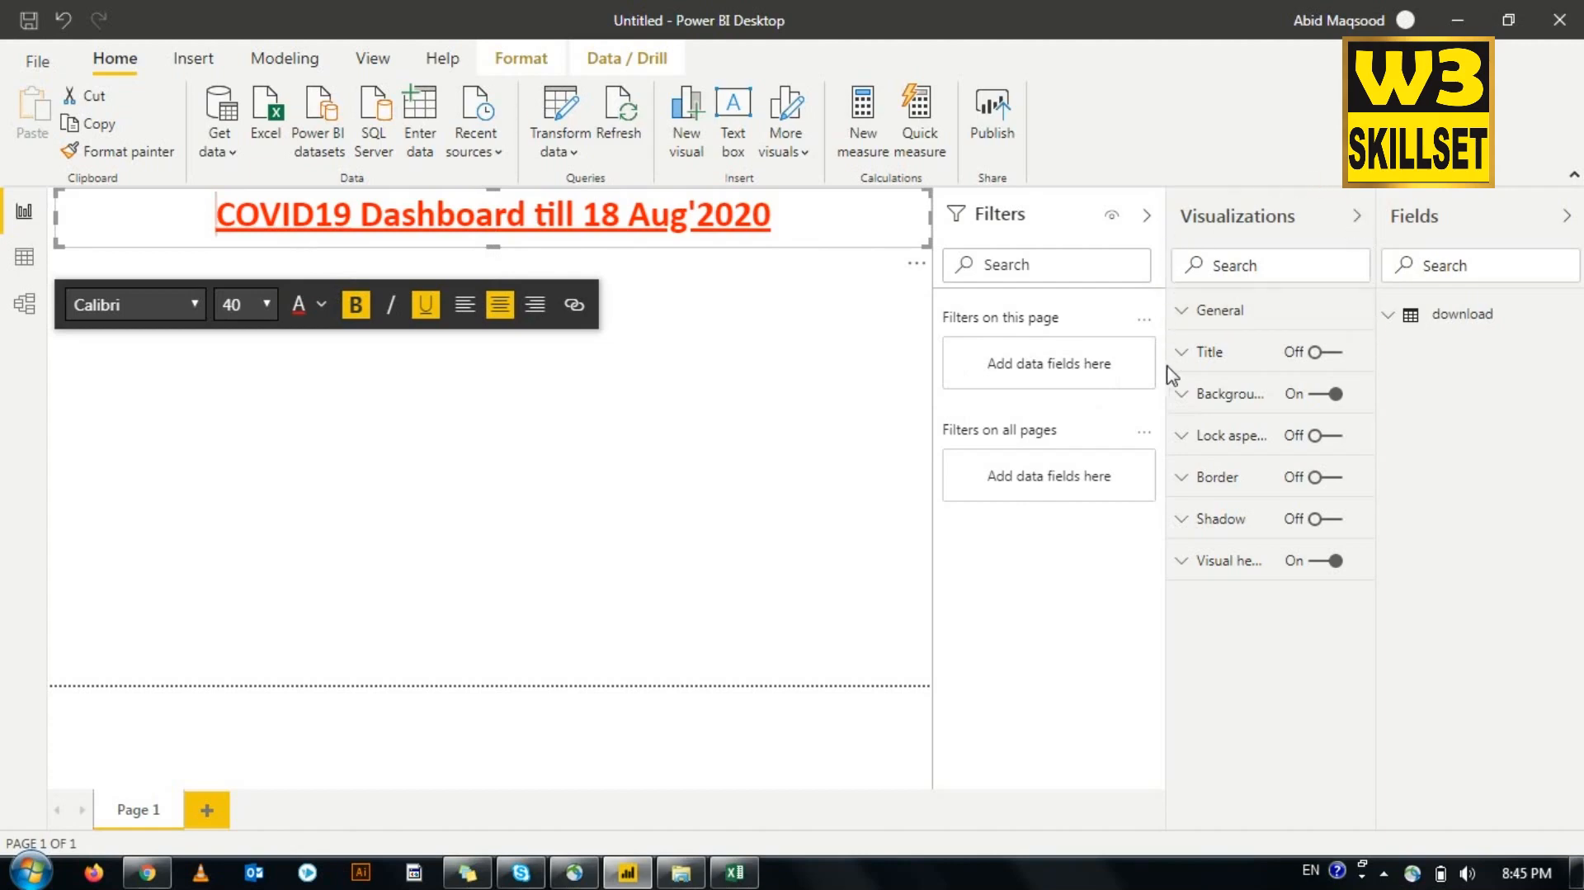
left_click(837, 231)
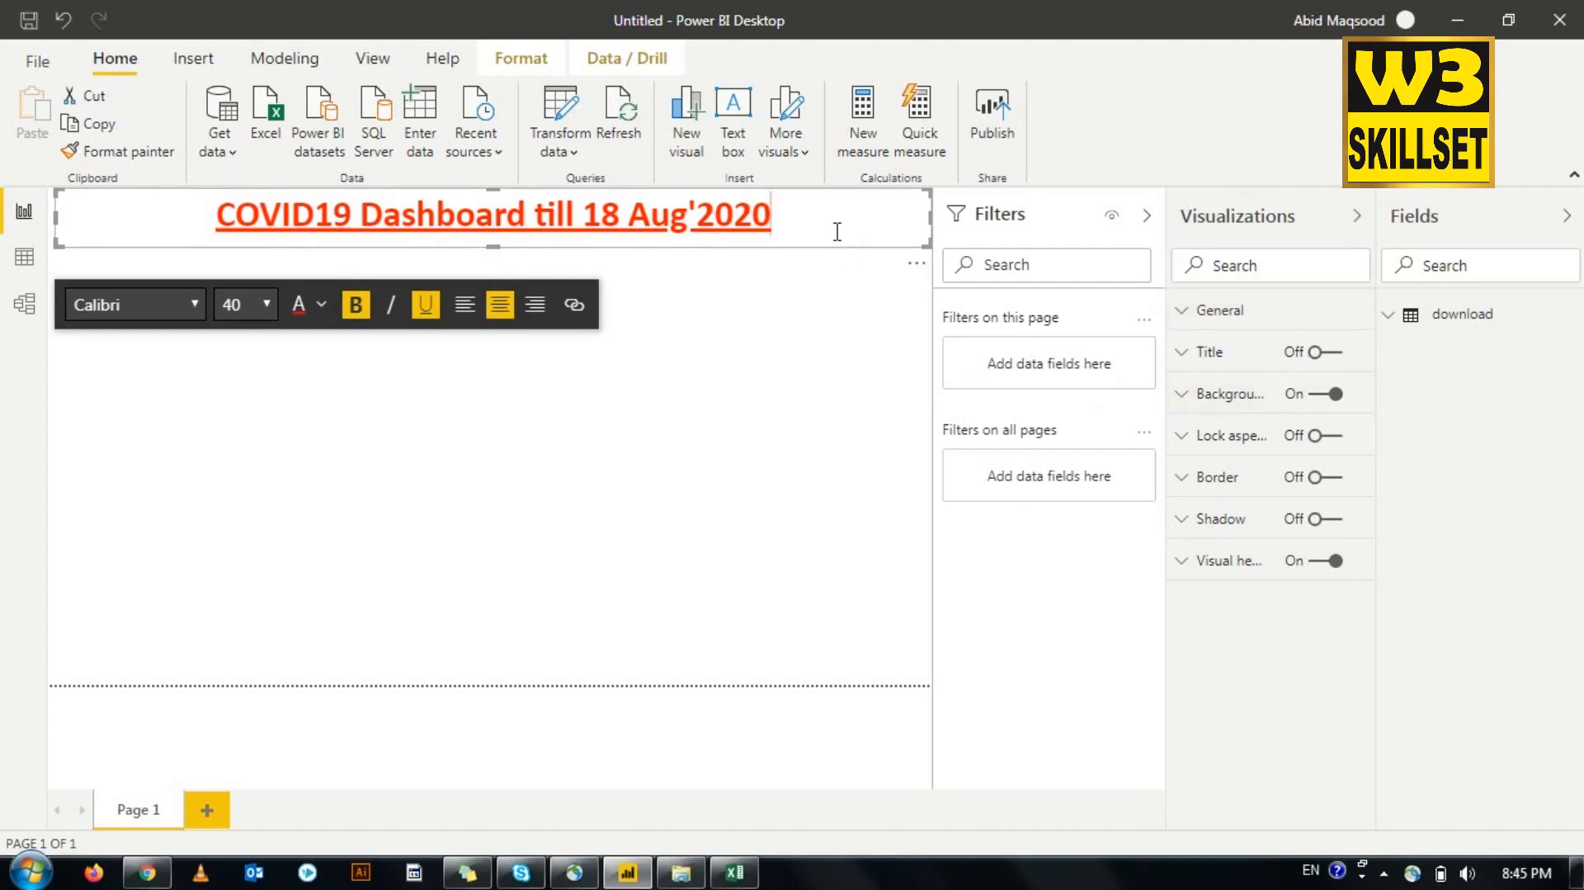
left_click(1186, 394)
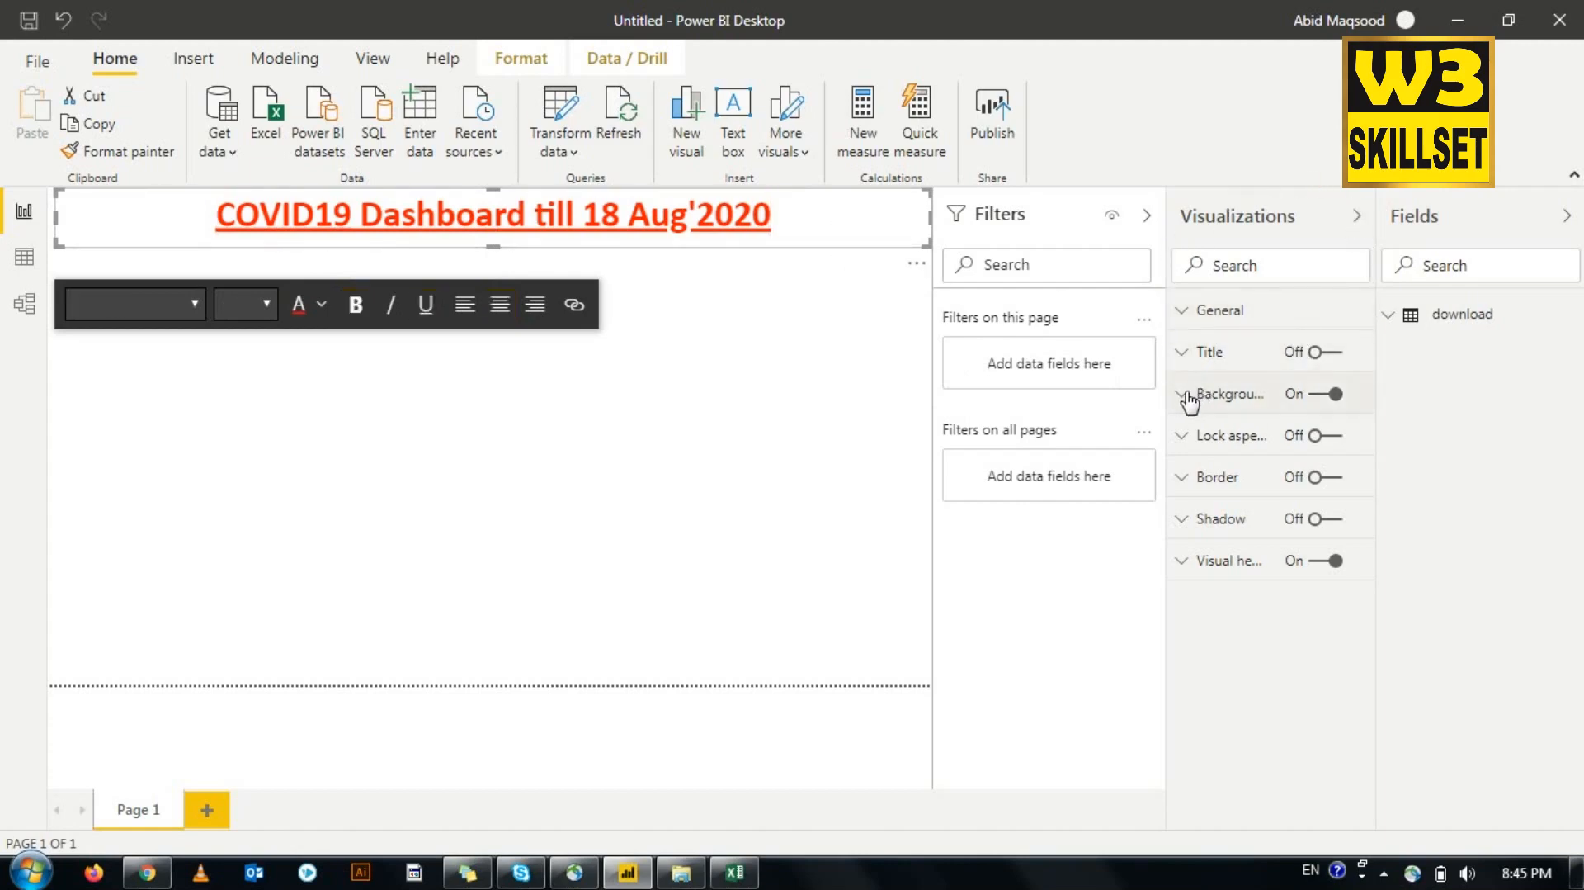
left_click(1220, 462)
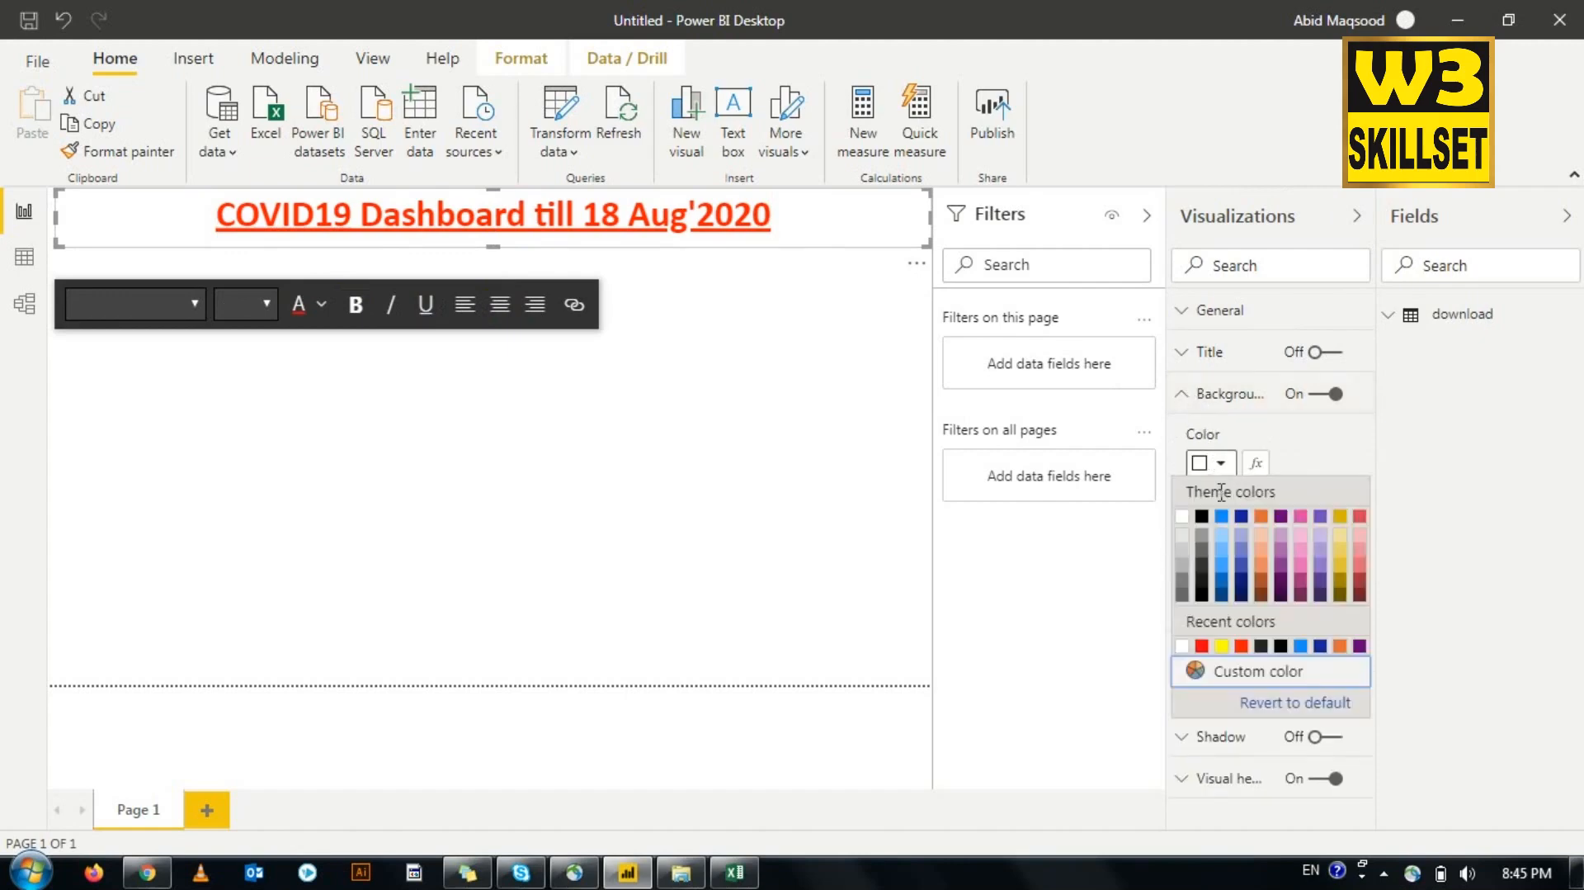
left_click(1223, 534)
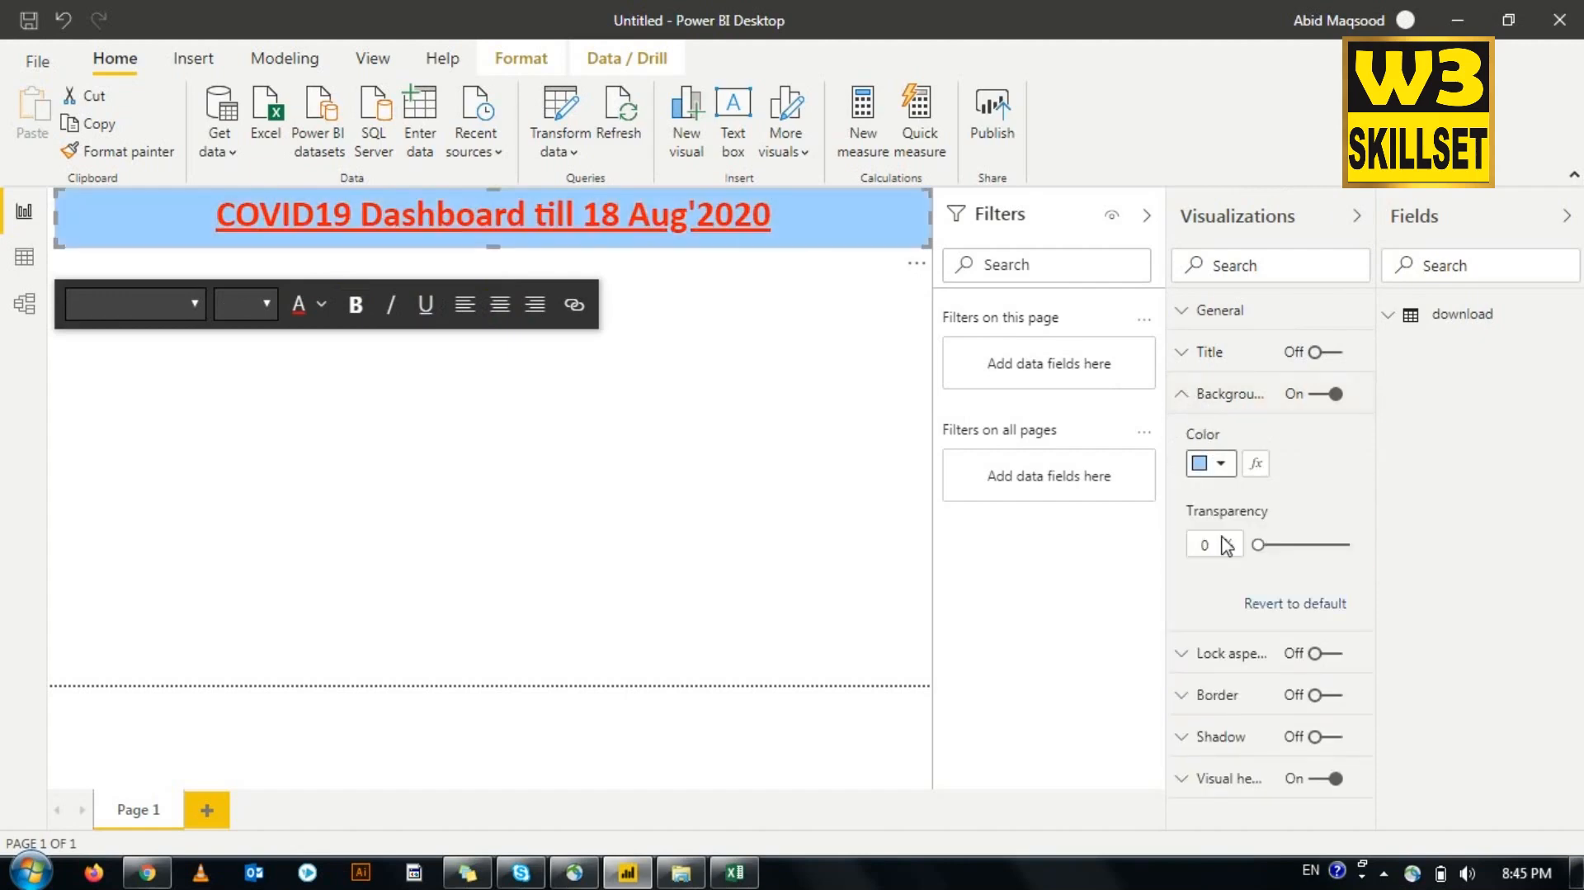
left_click(1234, 472)
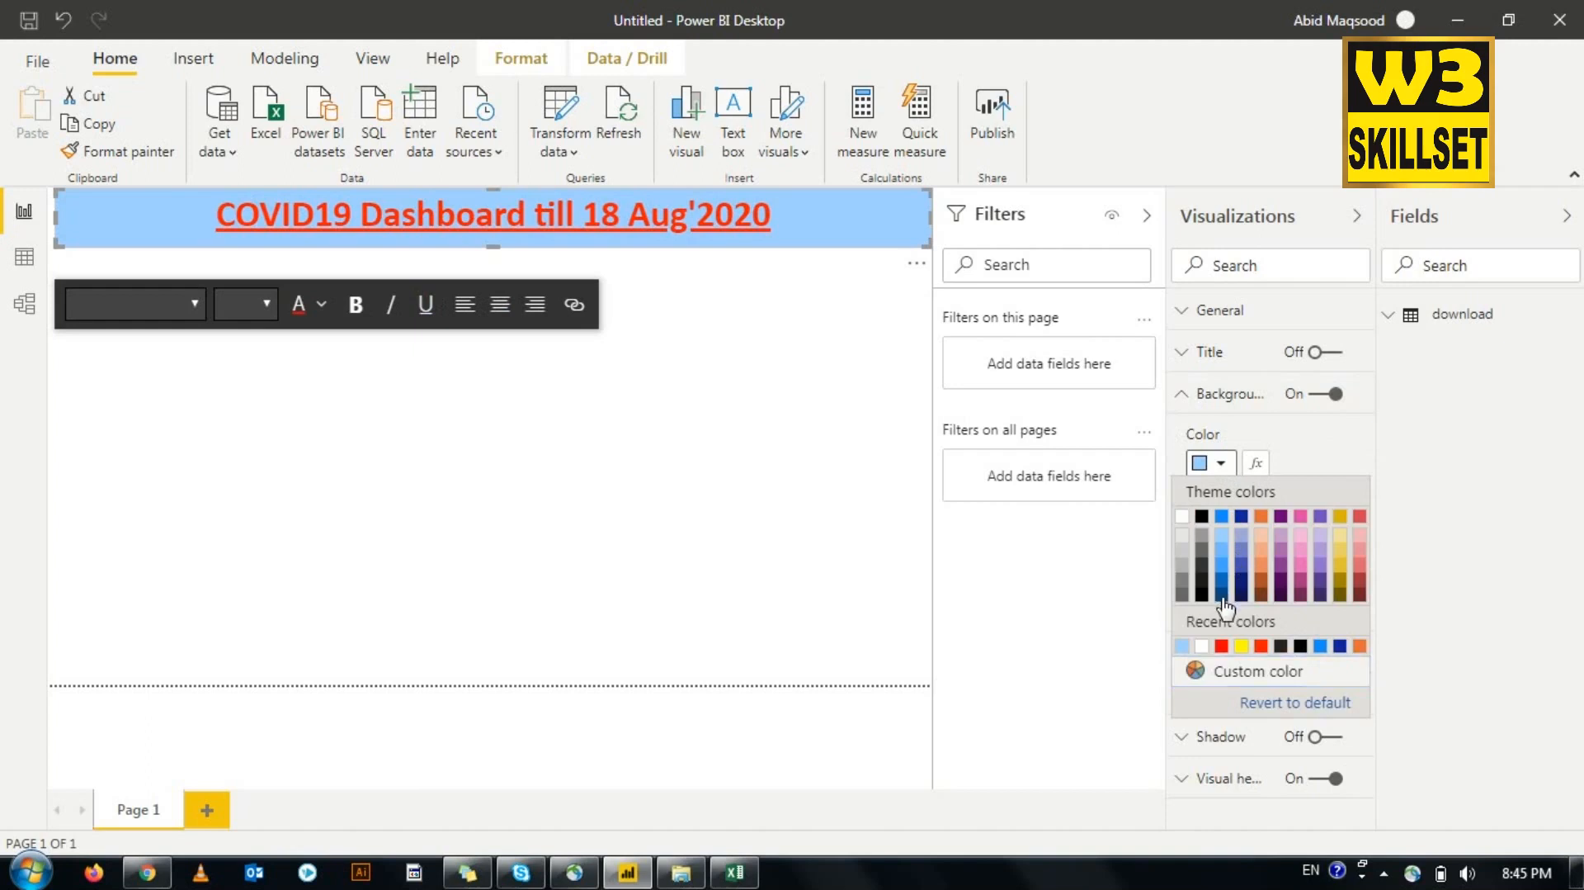
left_click(1227, 607)
Step: Set the title text box's background to the recently used yellow and deselect the box
left_click(1233, 467)
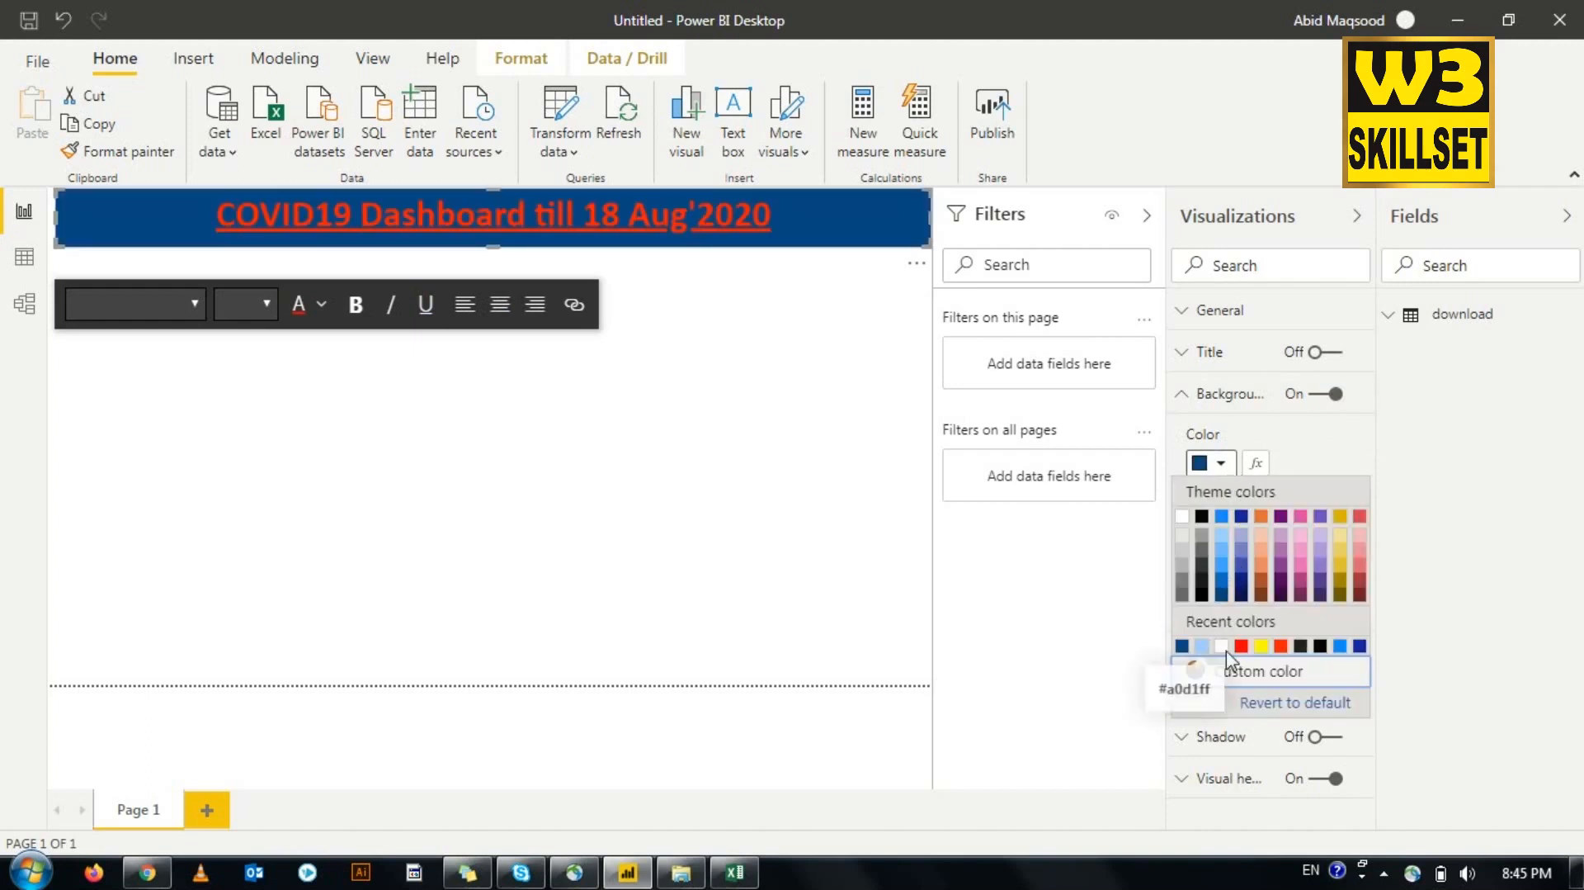
left_click(1261, 649)
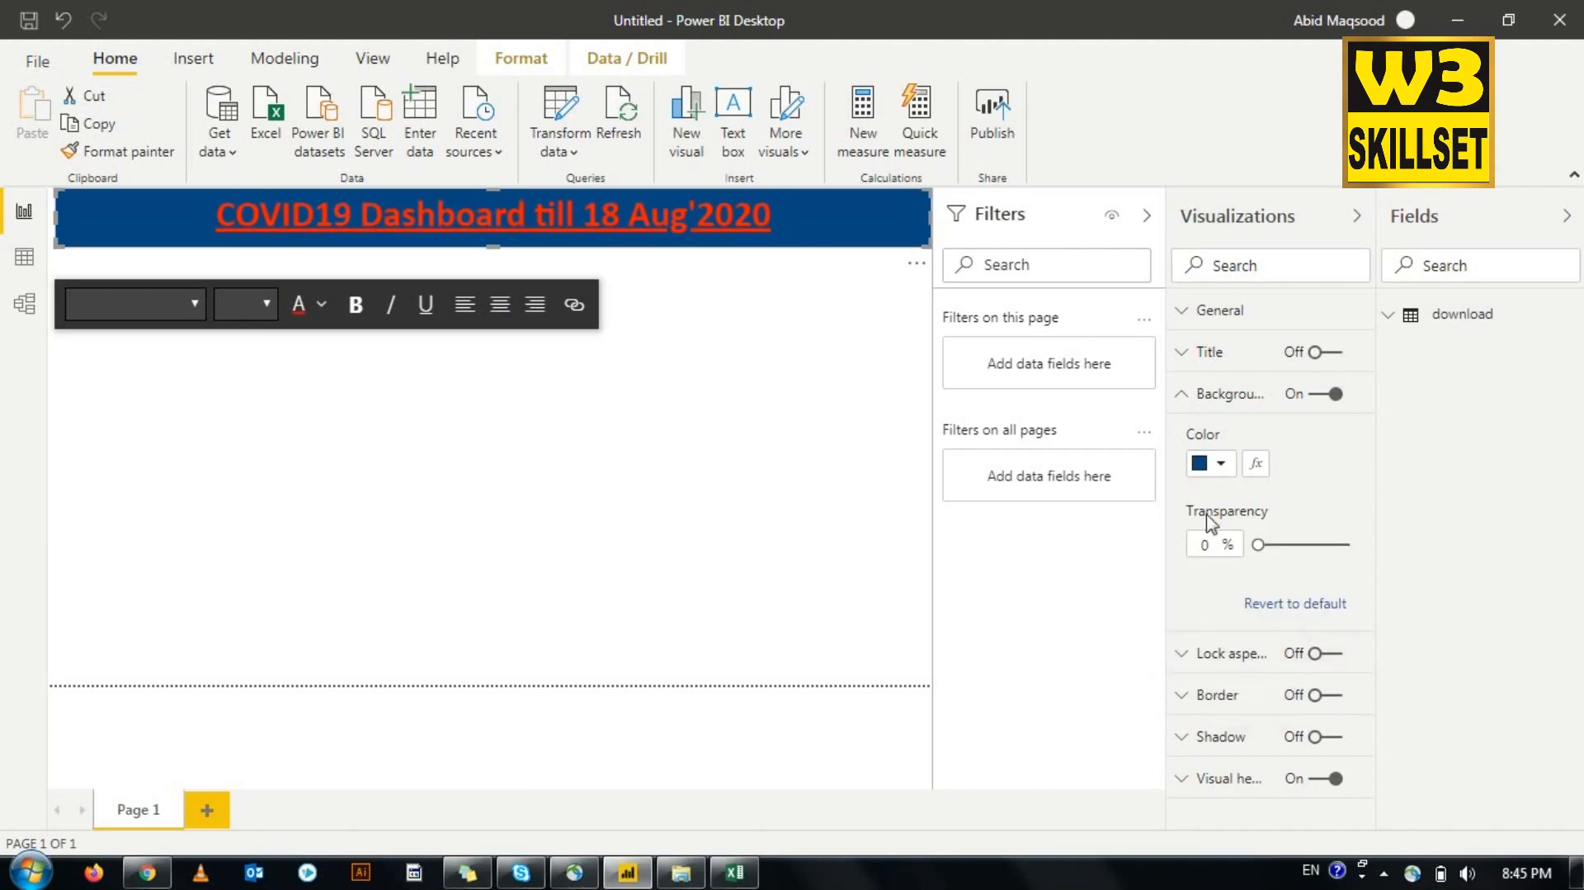
left_click(1225, 464)
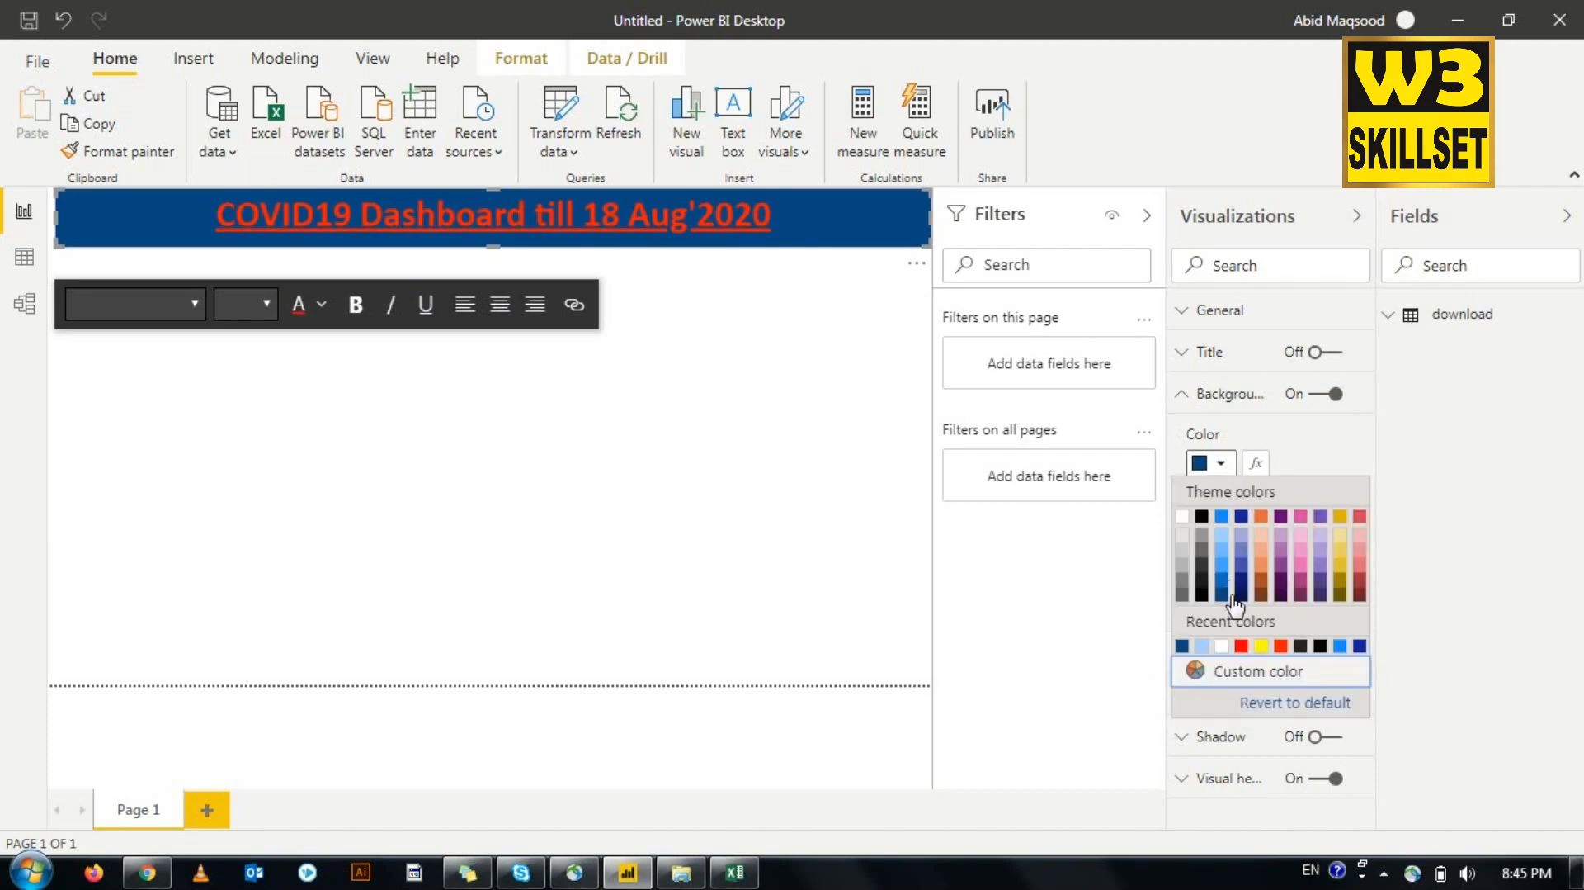
left_click(1261, 646)
left_click(615, 407)
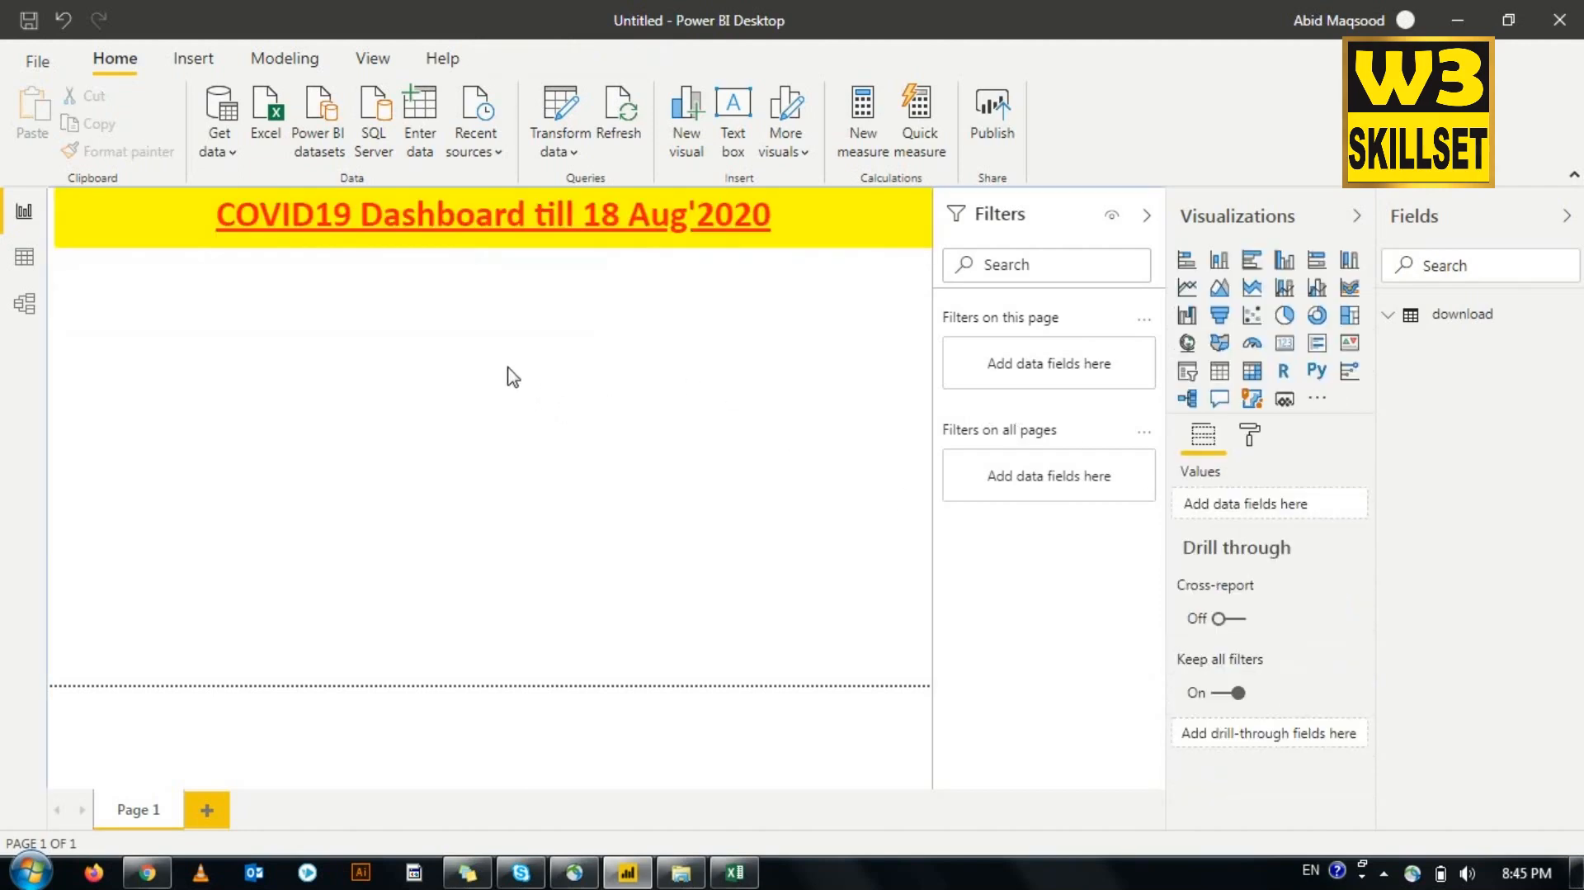
Step: Collapse the Filters, Visualizations and Fields panes to give the report canvas more room
left_click(1146, 217)
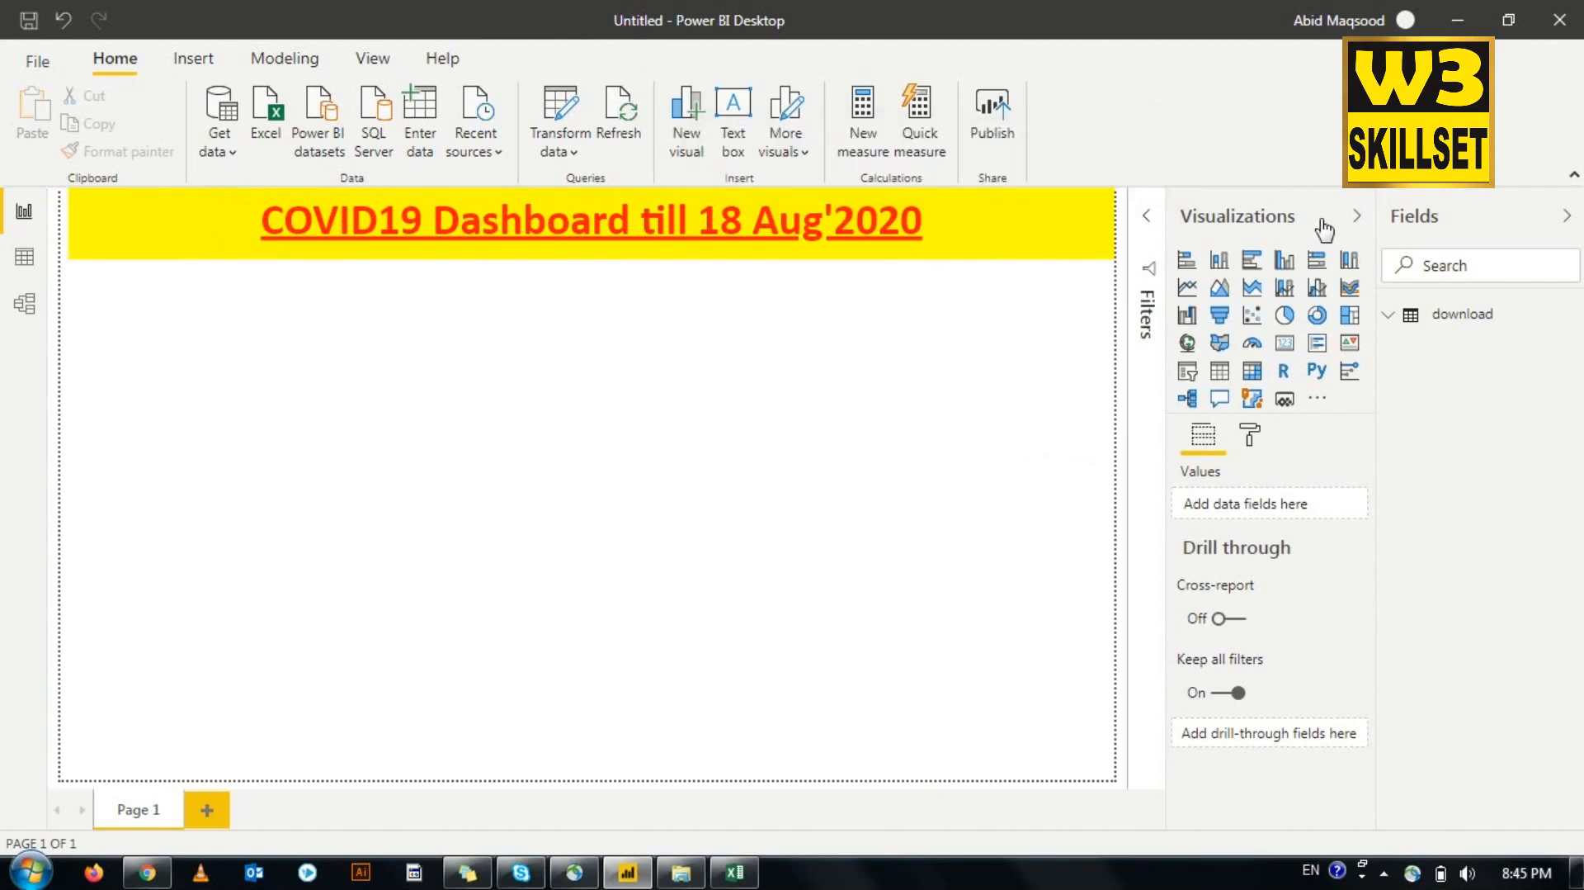
left_click(1357, 217)
left_click(1562, 218)
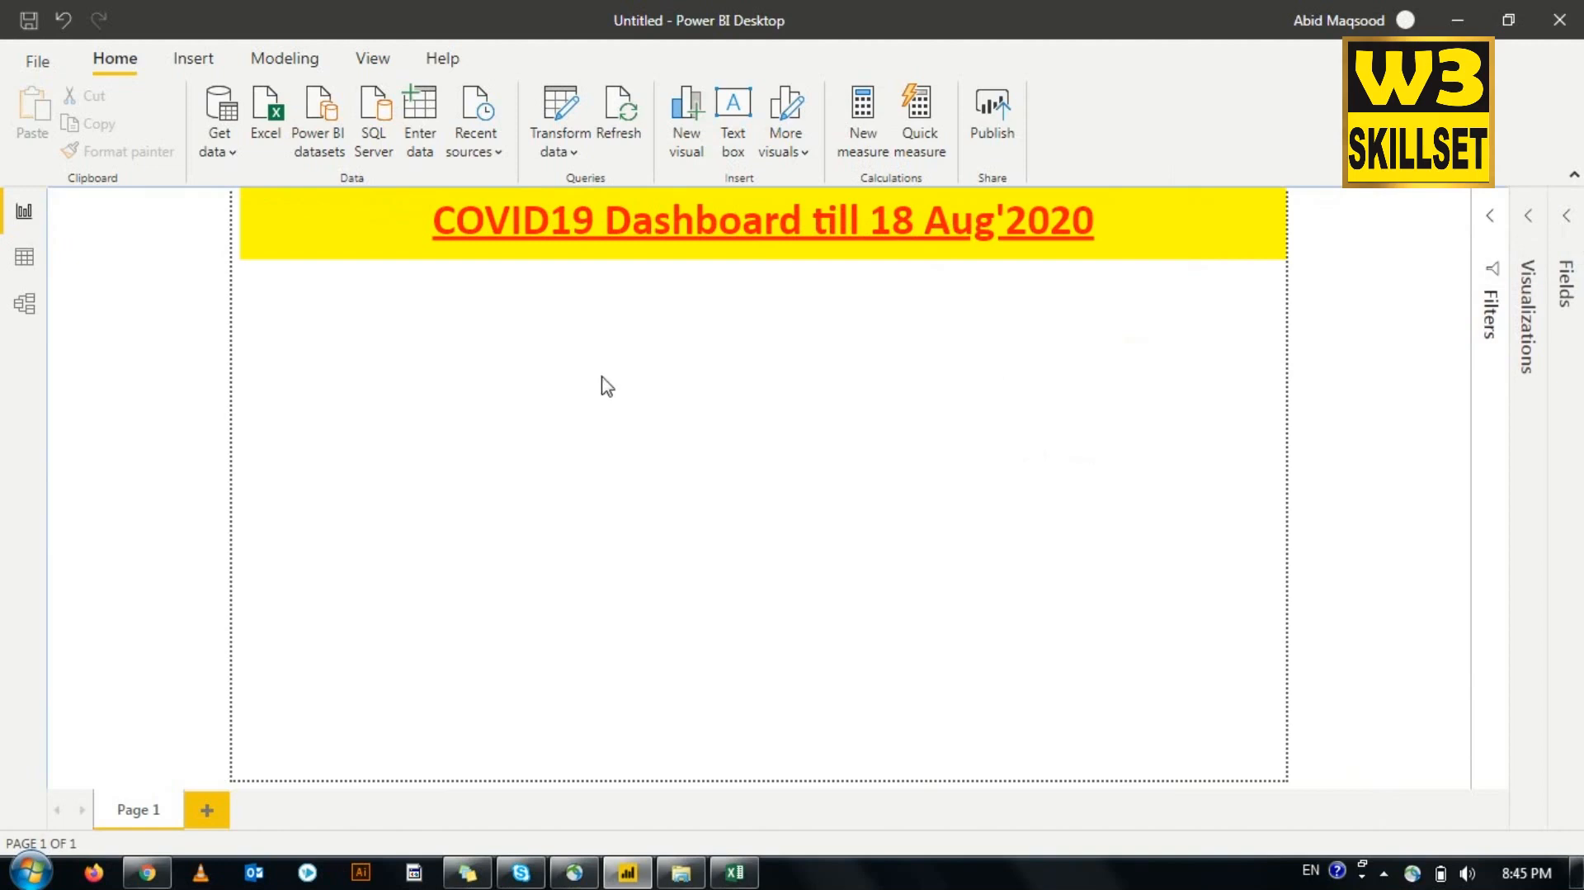
Step: Stretch the title banner's left edge to the page's left border and deselect it
left_click(314, 247)
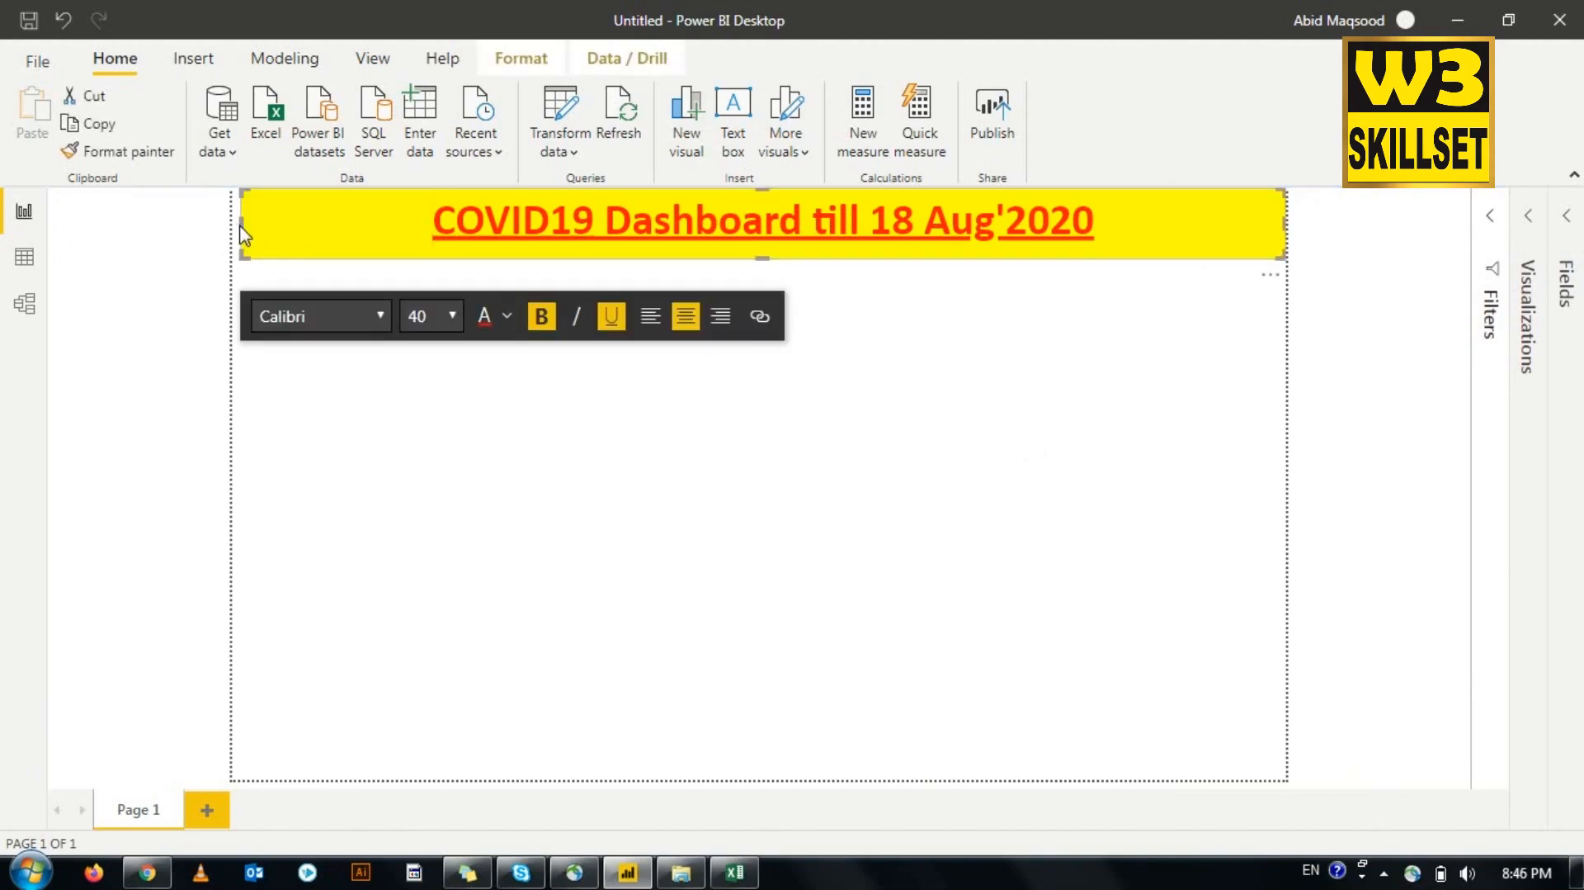
left_click_drag(238, 225, 231, 239)
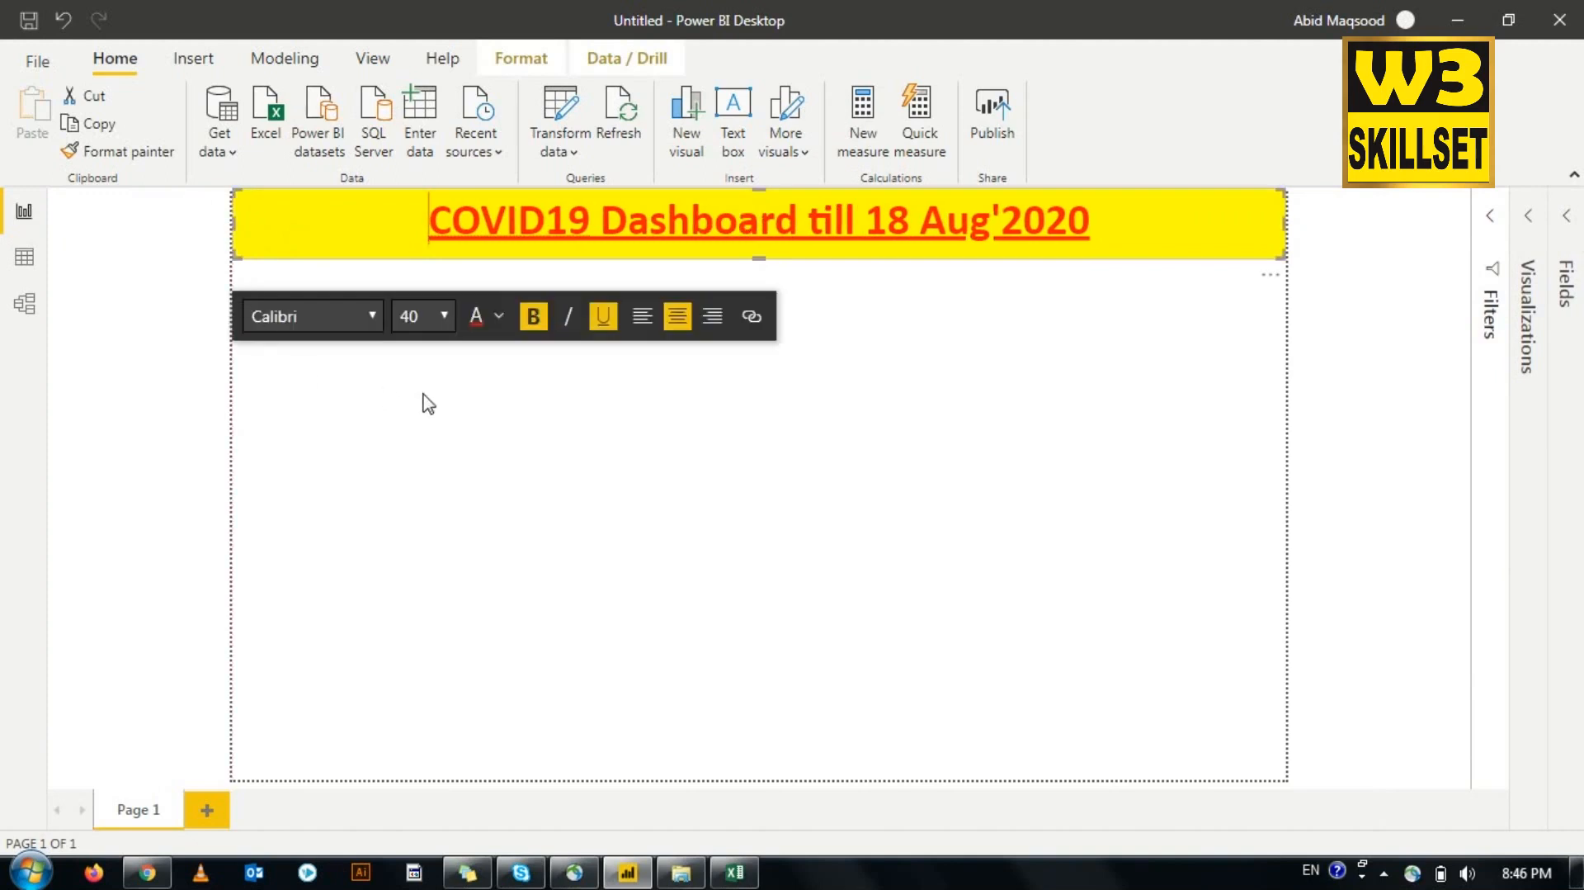
left_click(441, 417)
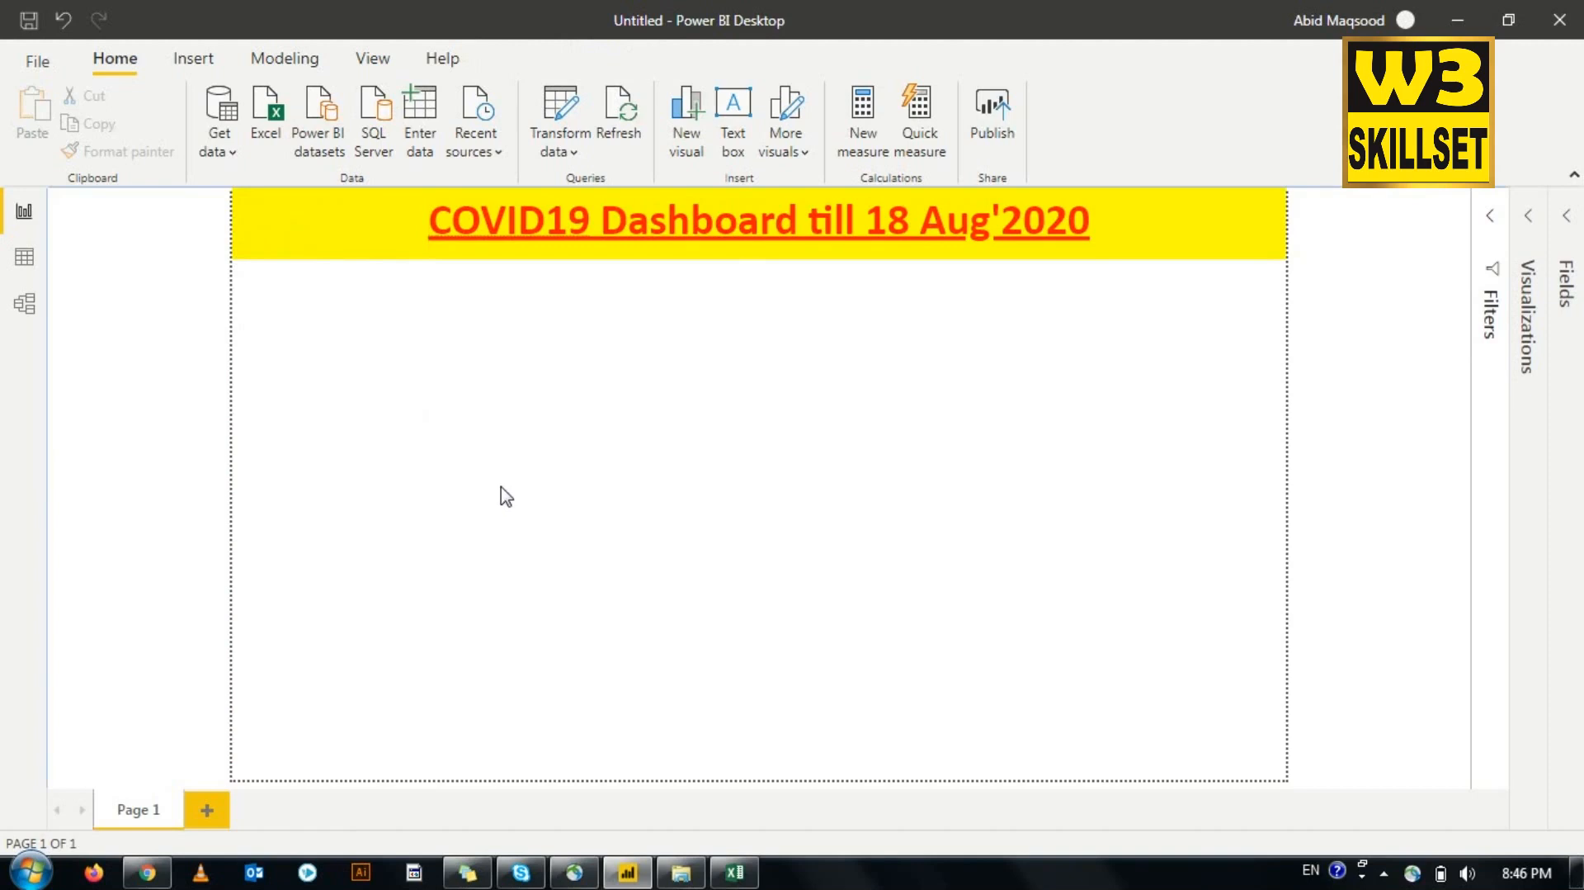
Step: Expand the Visualizations pane again and leave the title text box deselected
triple_click(482, 215)
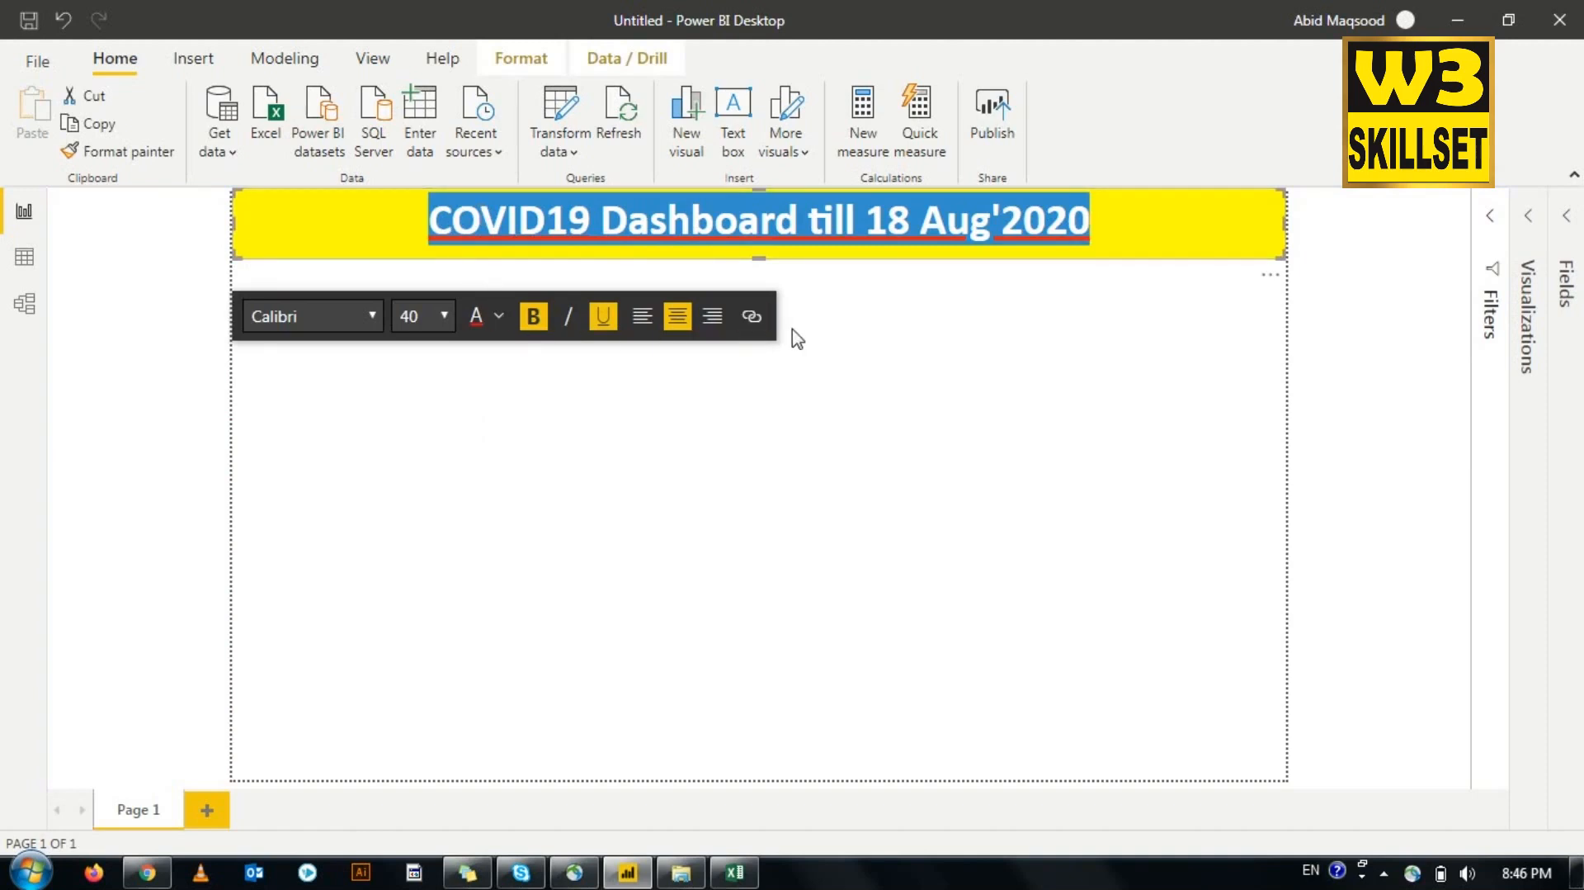
left_click(1524, 239)
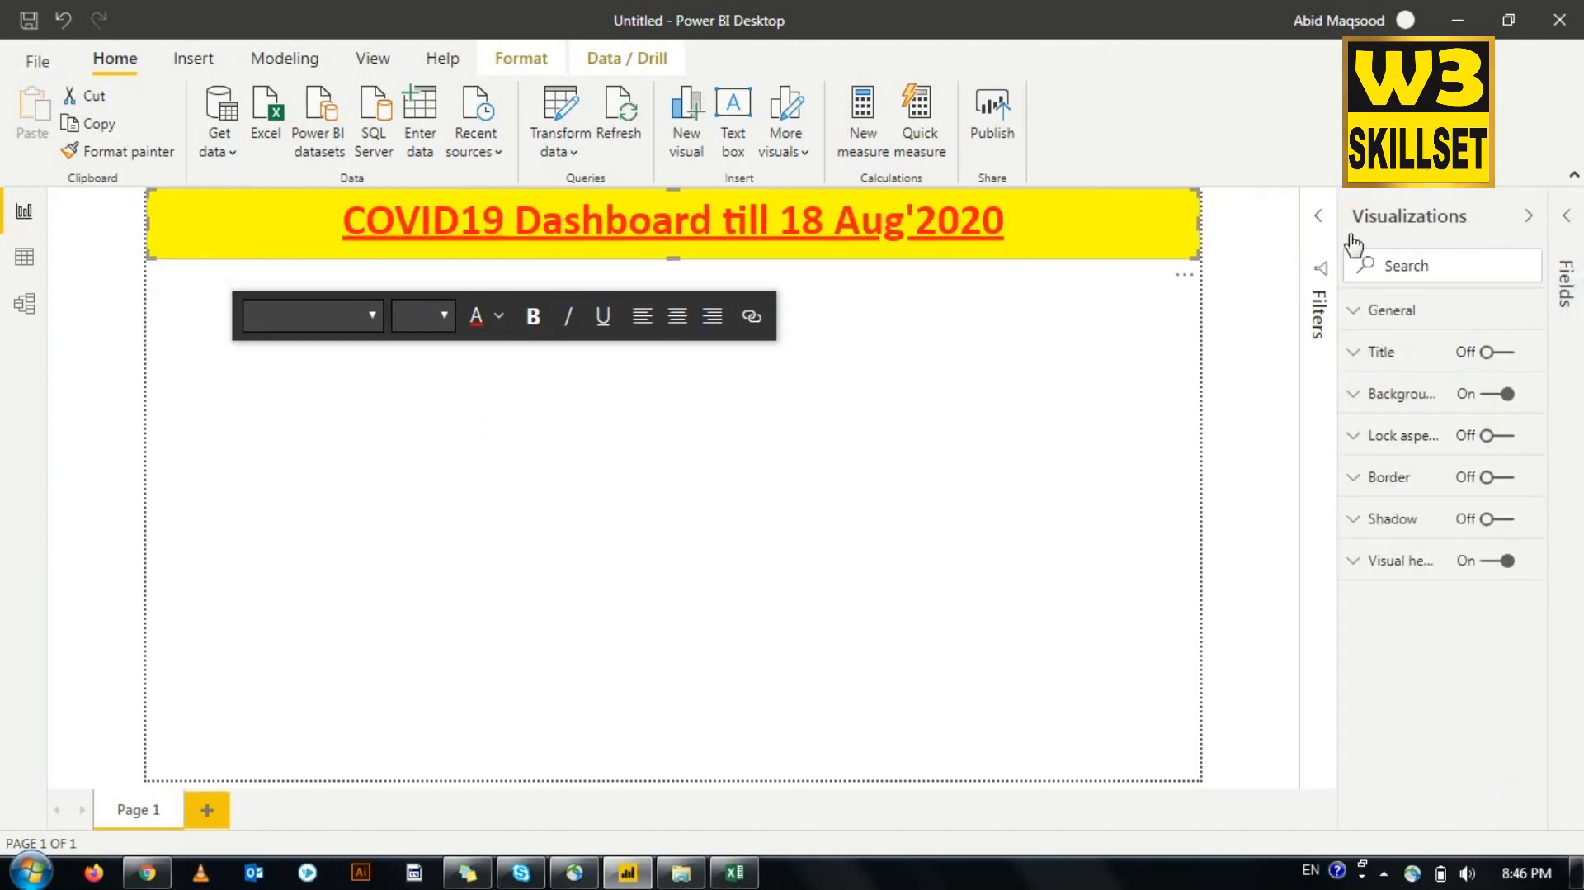
left_click(1529, 217)
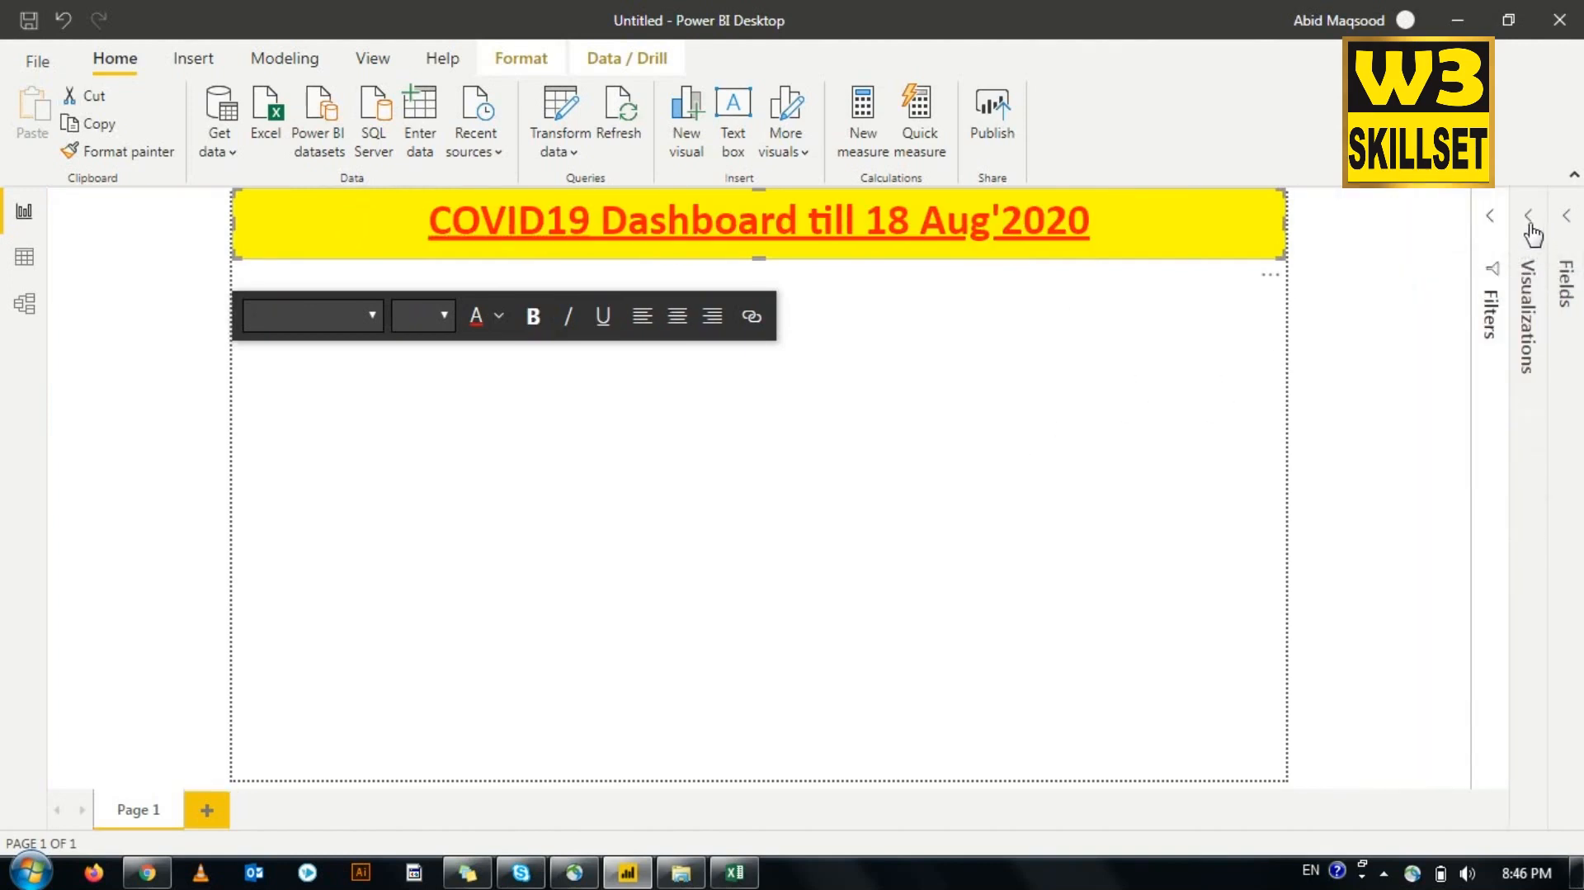
left_click(1532, 230)
left_click(1090, 330)
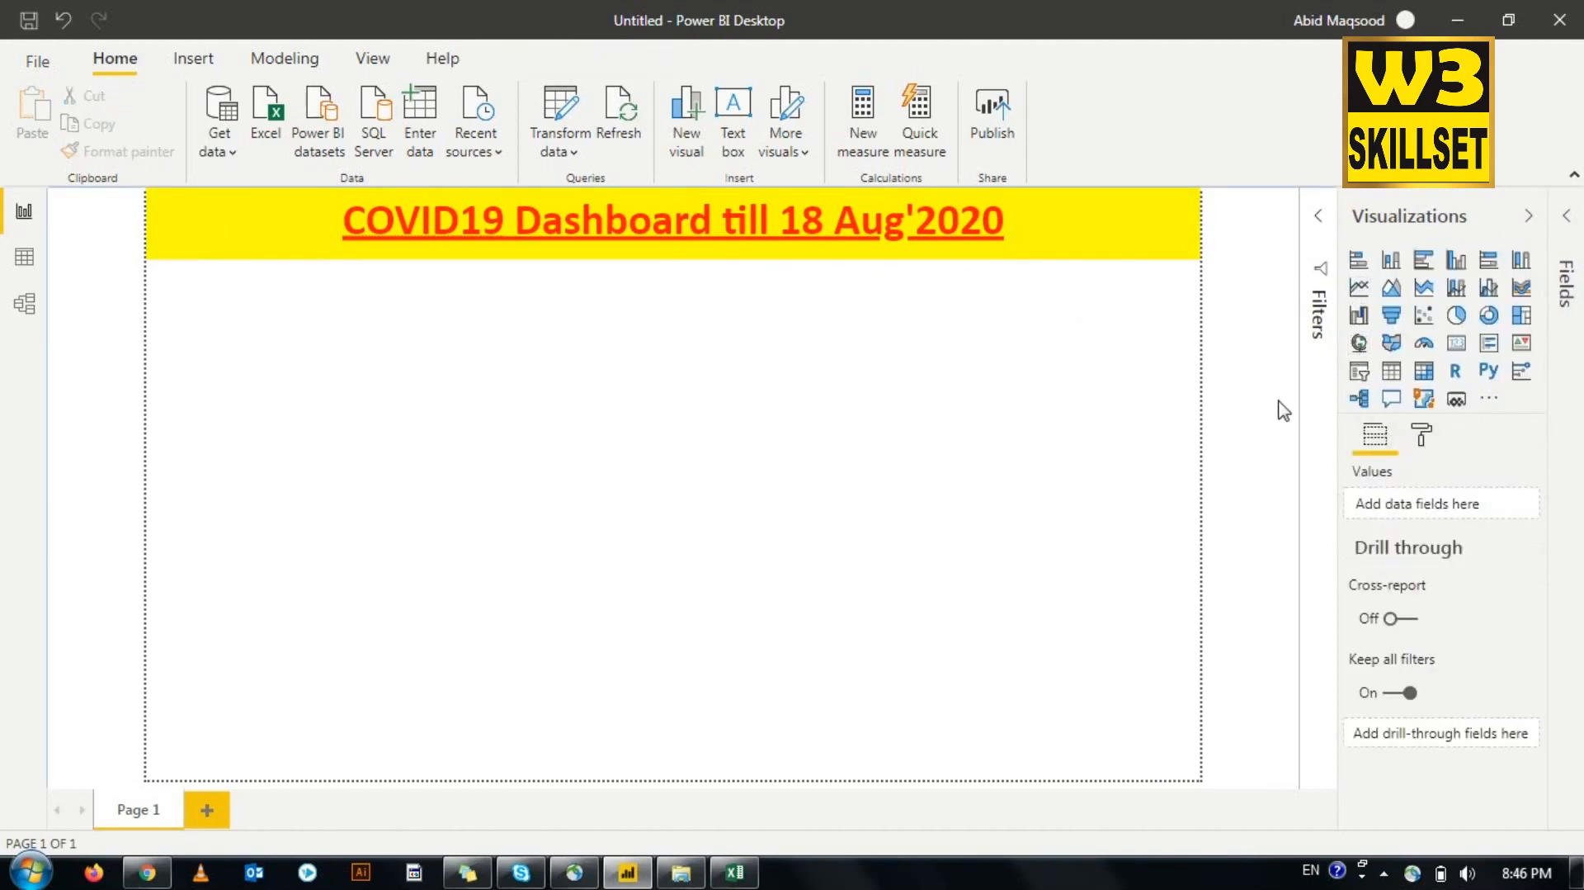
Step: Insert a stacked bar chart, show the download table's fields and drop continentExp onto the country/territory field to form a hierarchy
left_click(1356, 262)
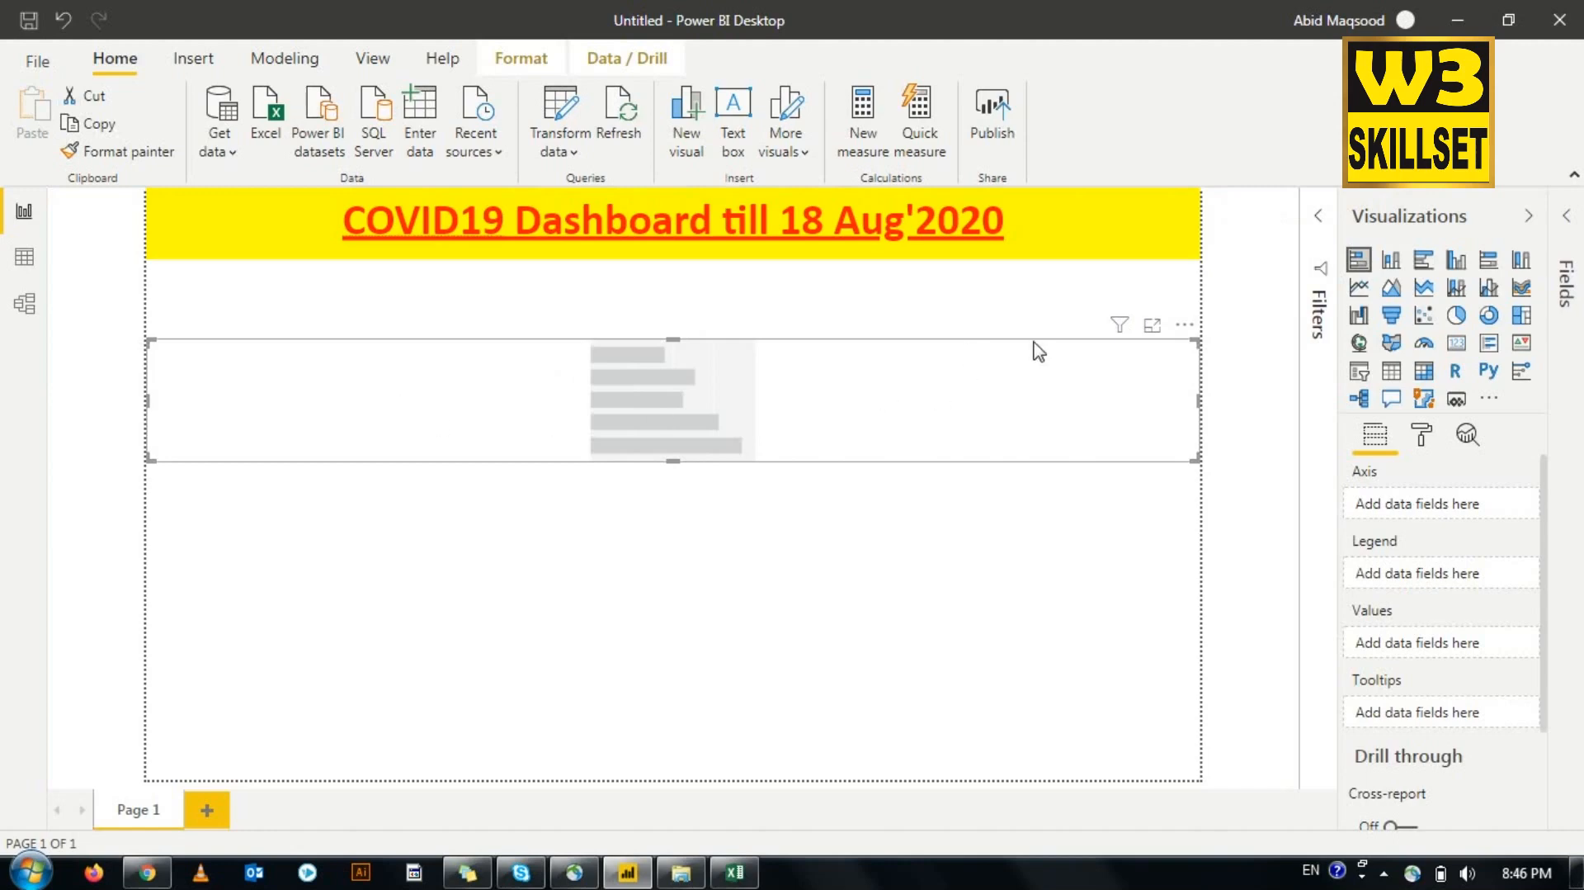
left_click(1572, 273)
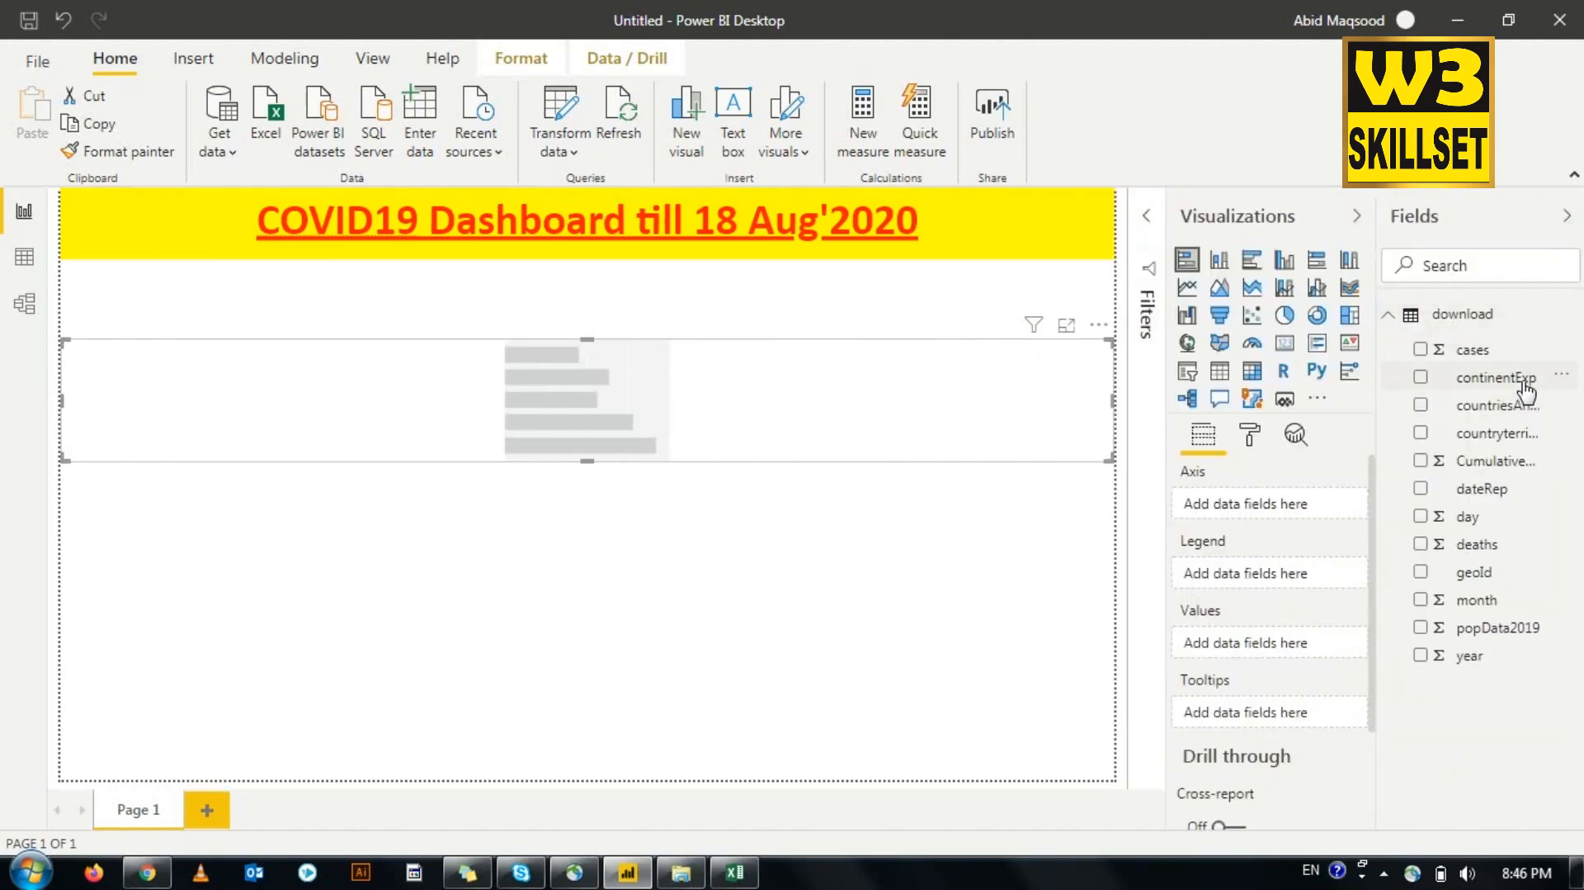
left_click_drag(1525, 387, 1510, 448)
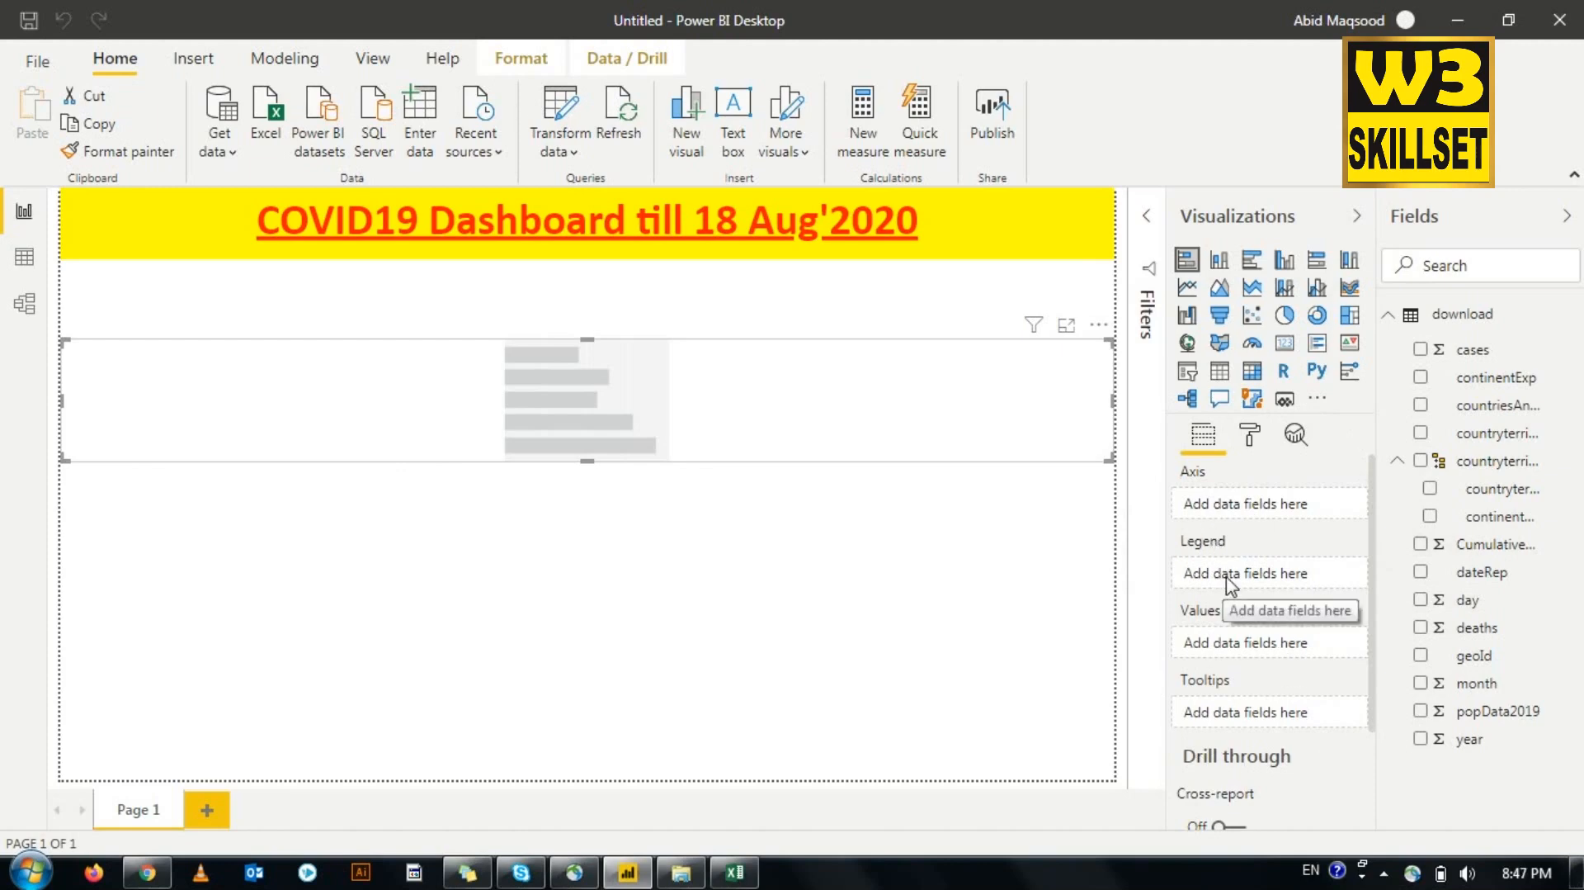
Step: Plot cases as the bar chart's values, trying continentExp as the legend before assigning it to the axis instead
left_click_drag(1474, 358, 1284, 656)
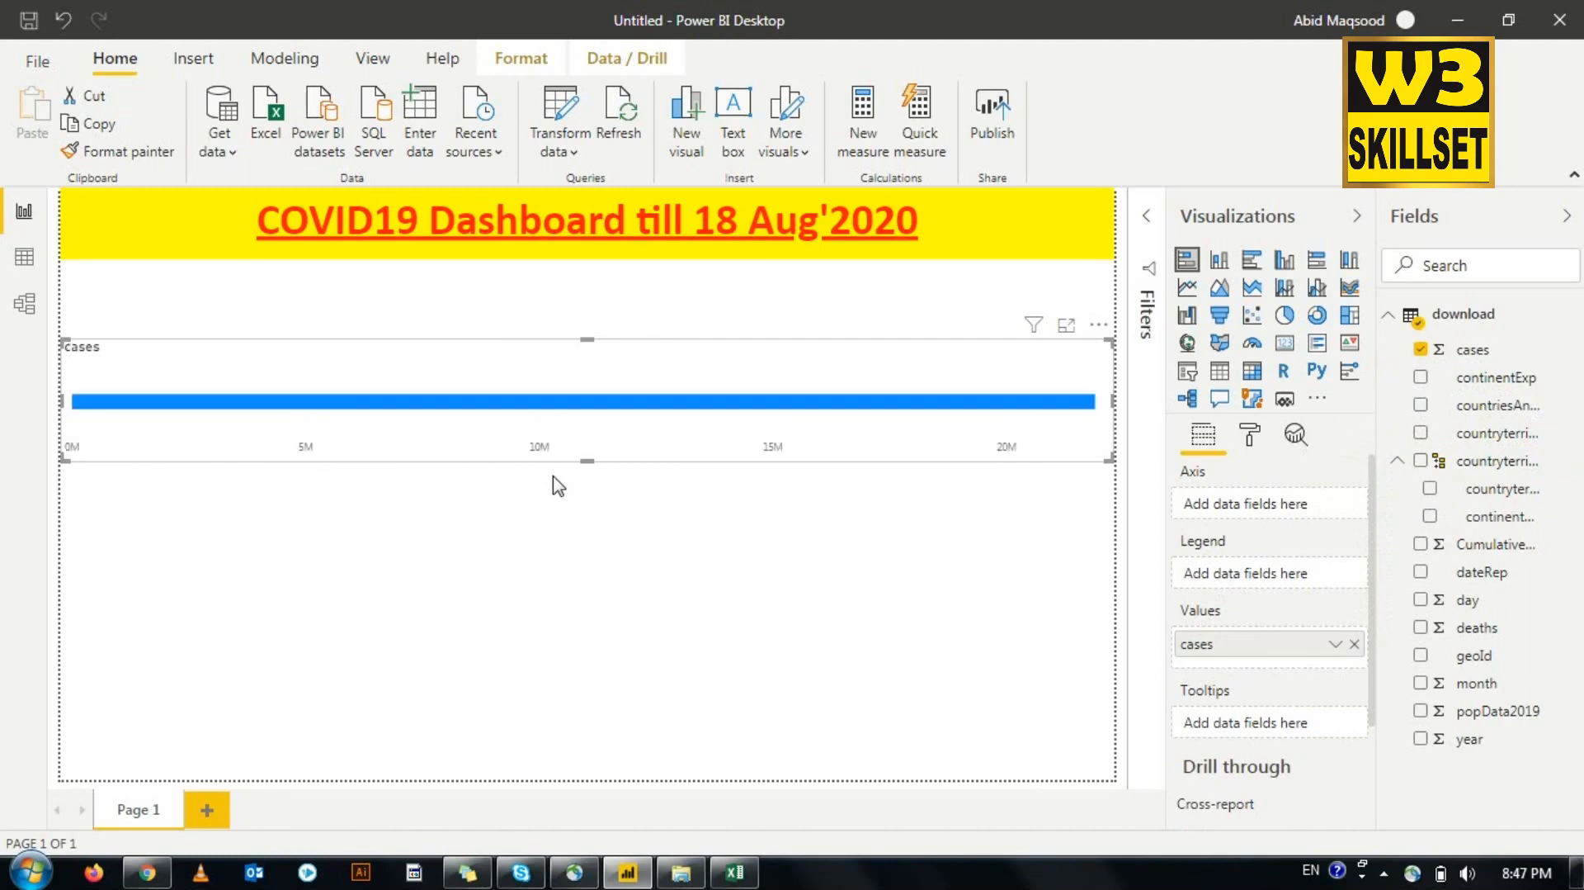
mouse_move(561, 410)
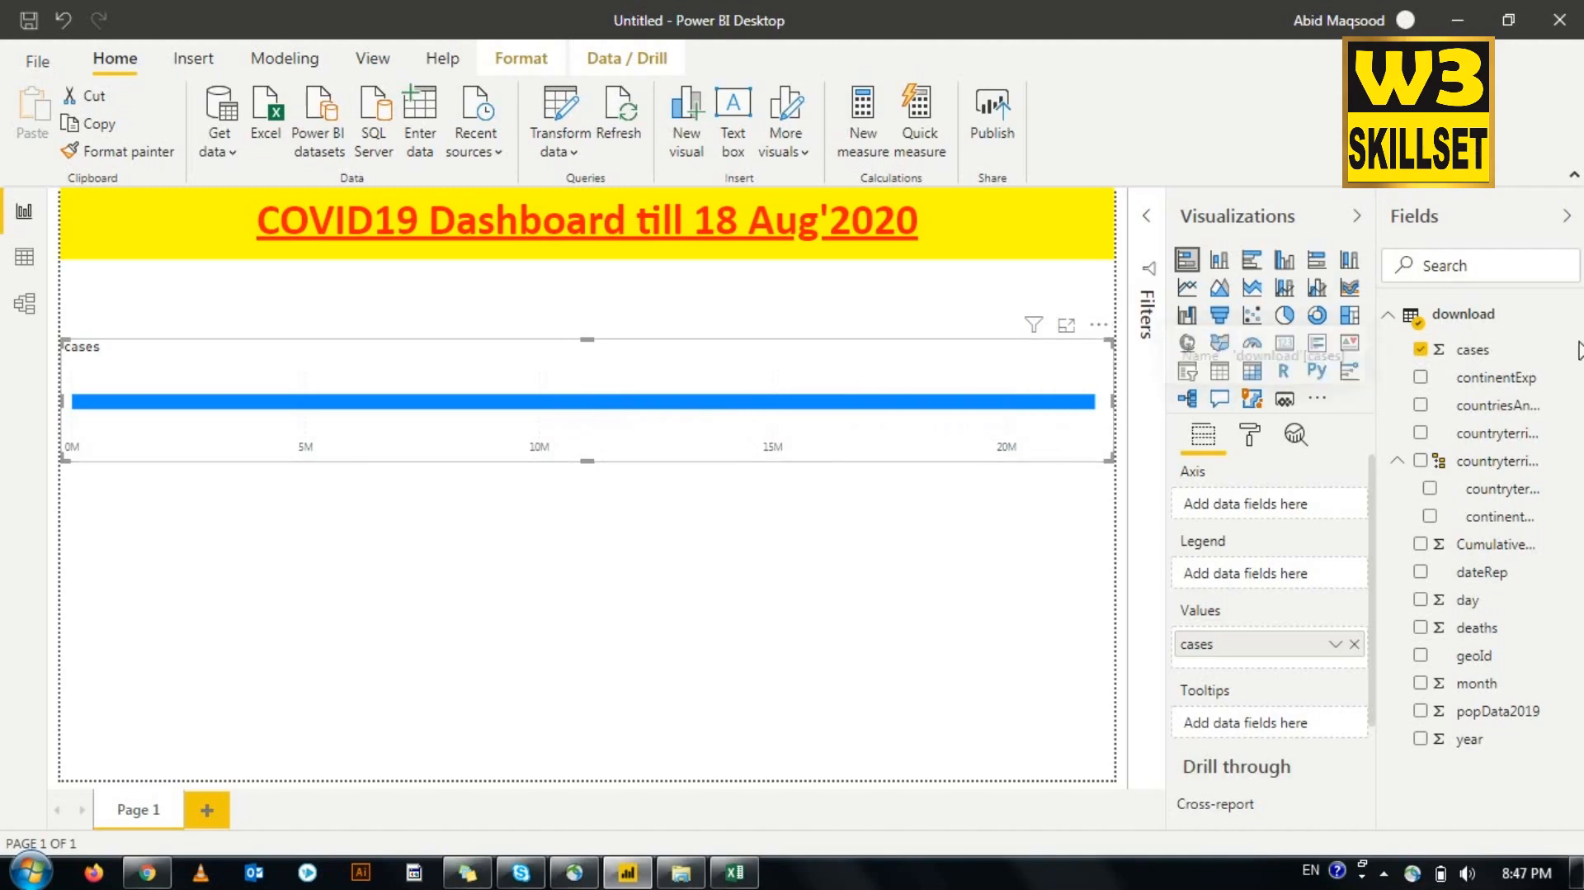
left_click_drag(1507, 384, 1295, 583)
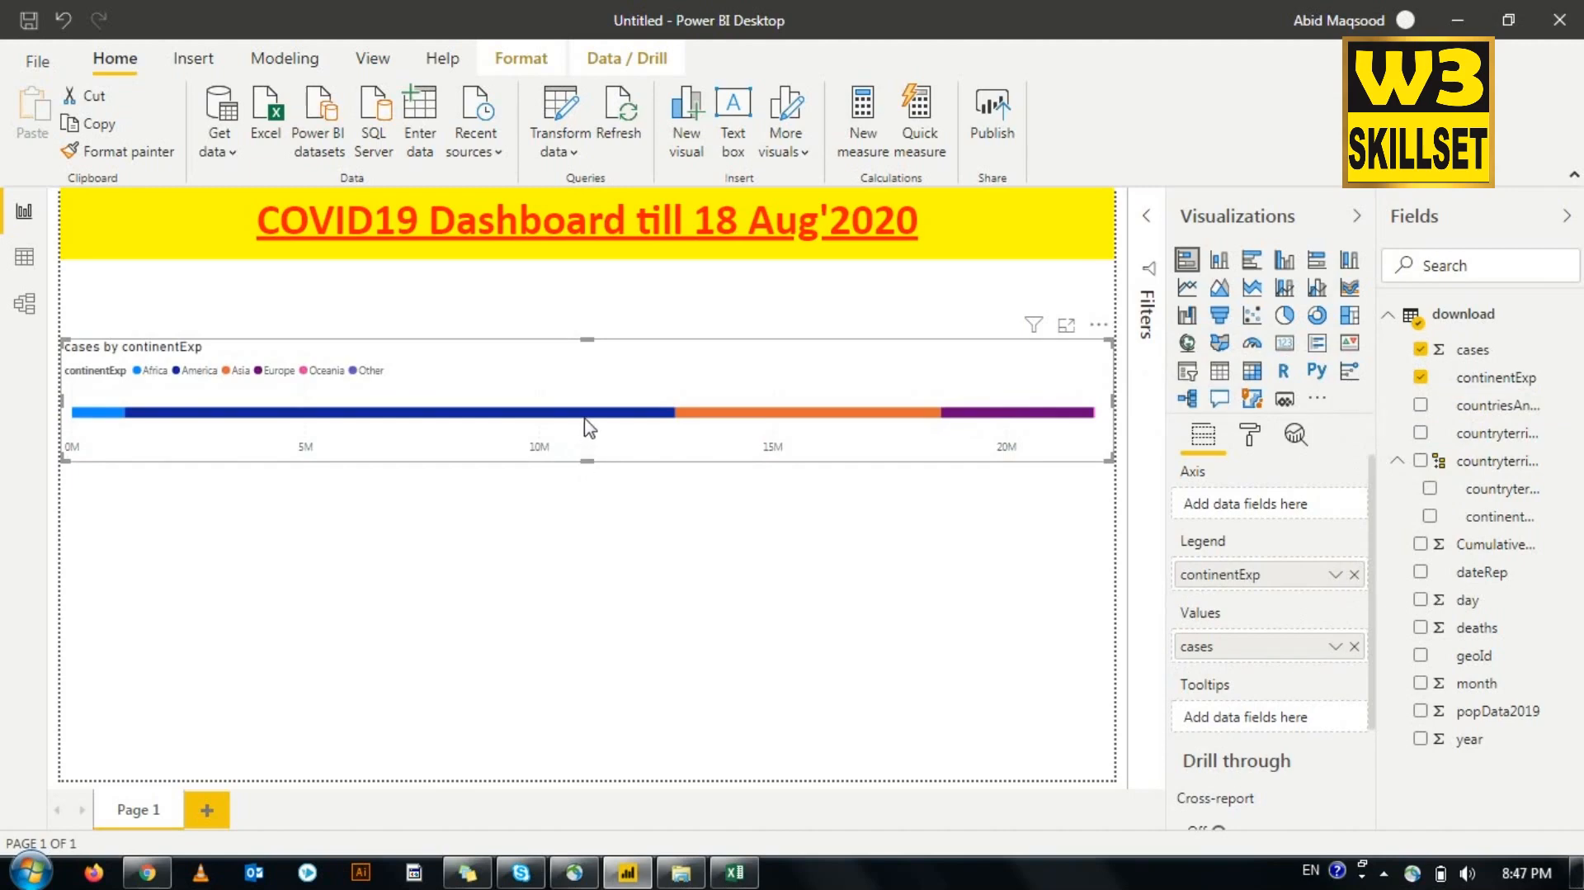
left_click(1355, 575)
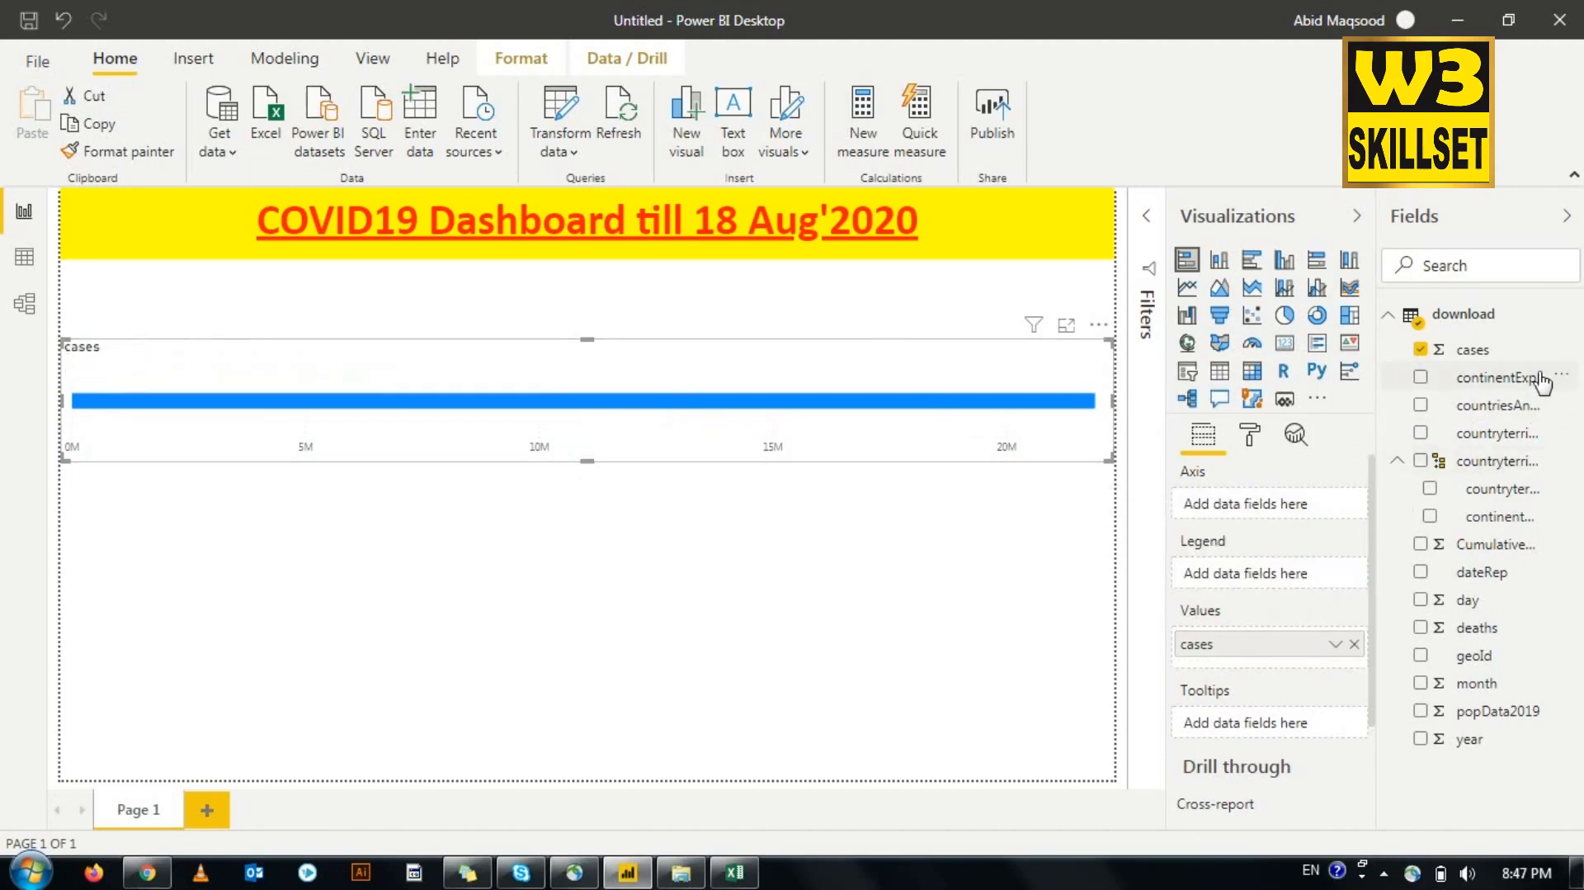
left_click_drag(1523, 384, 1242, 505)
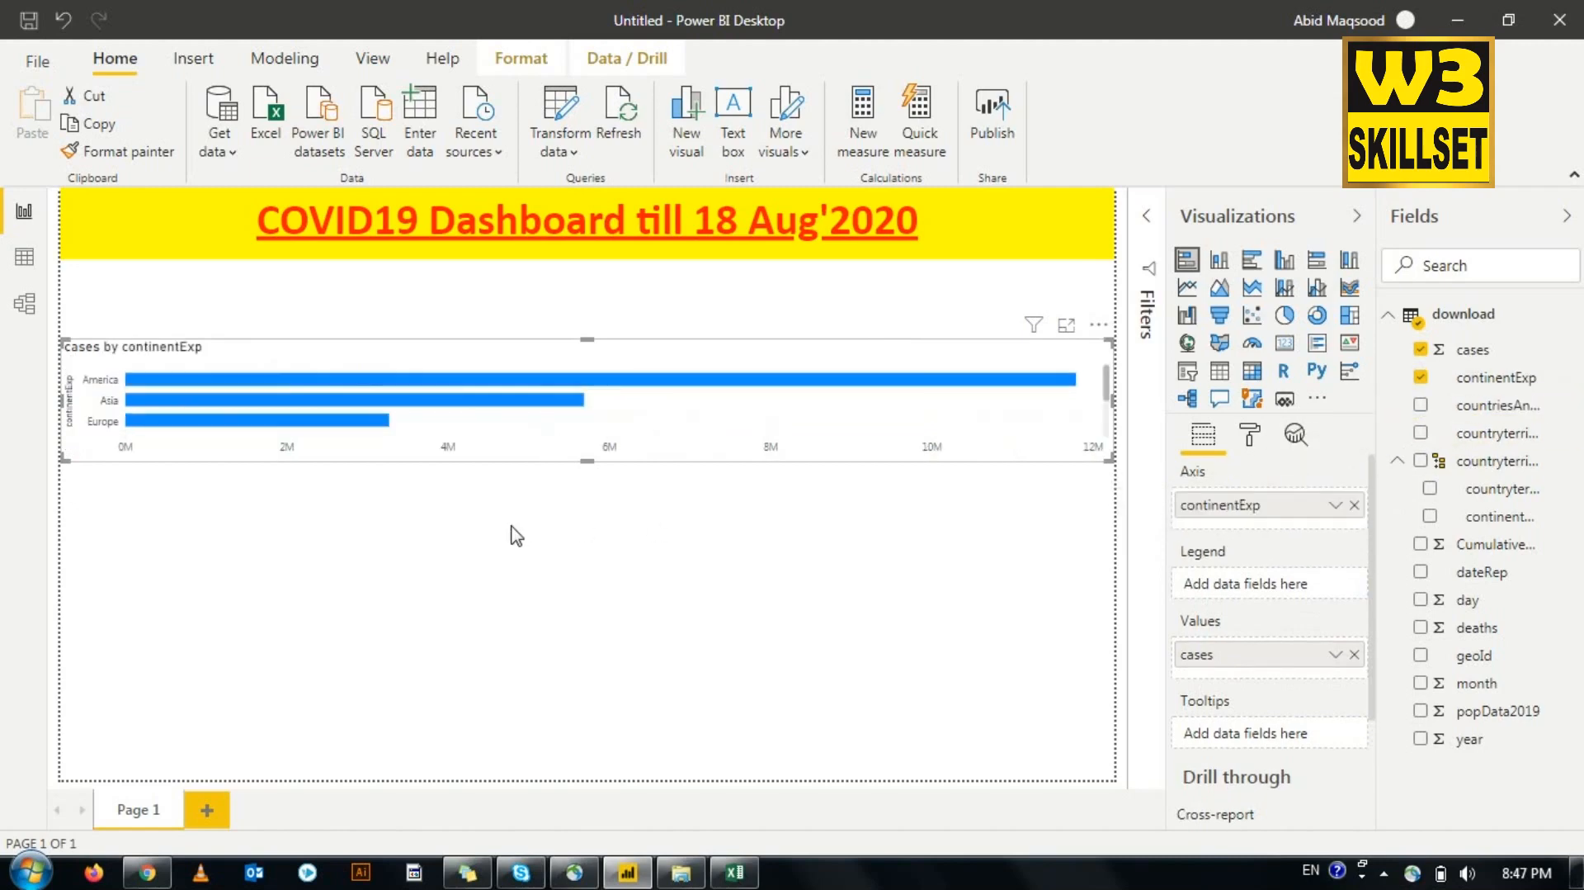
Step: Resize the cases by continent chart to half the page width, extending it downward and up to just below the title banner
left_click_drag(585, 461, 591, 540)
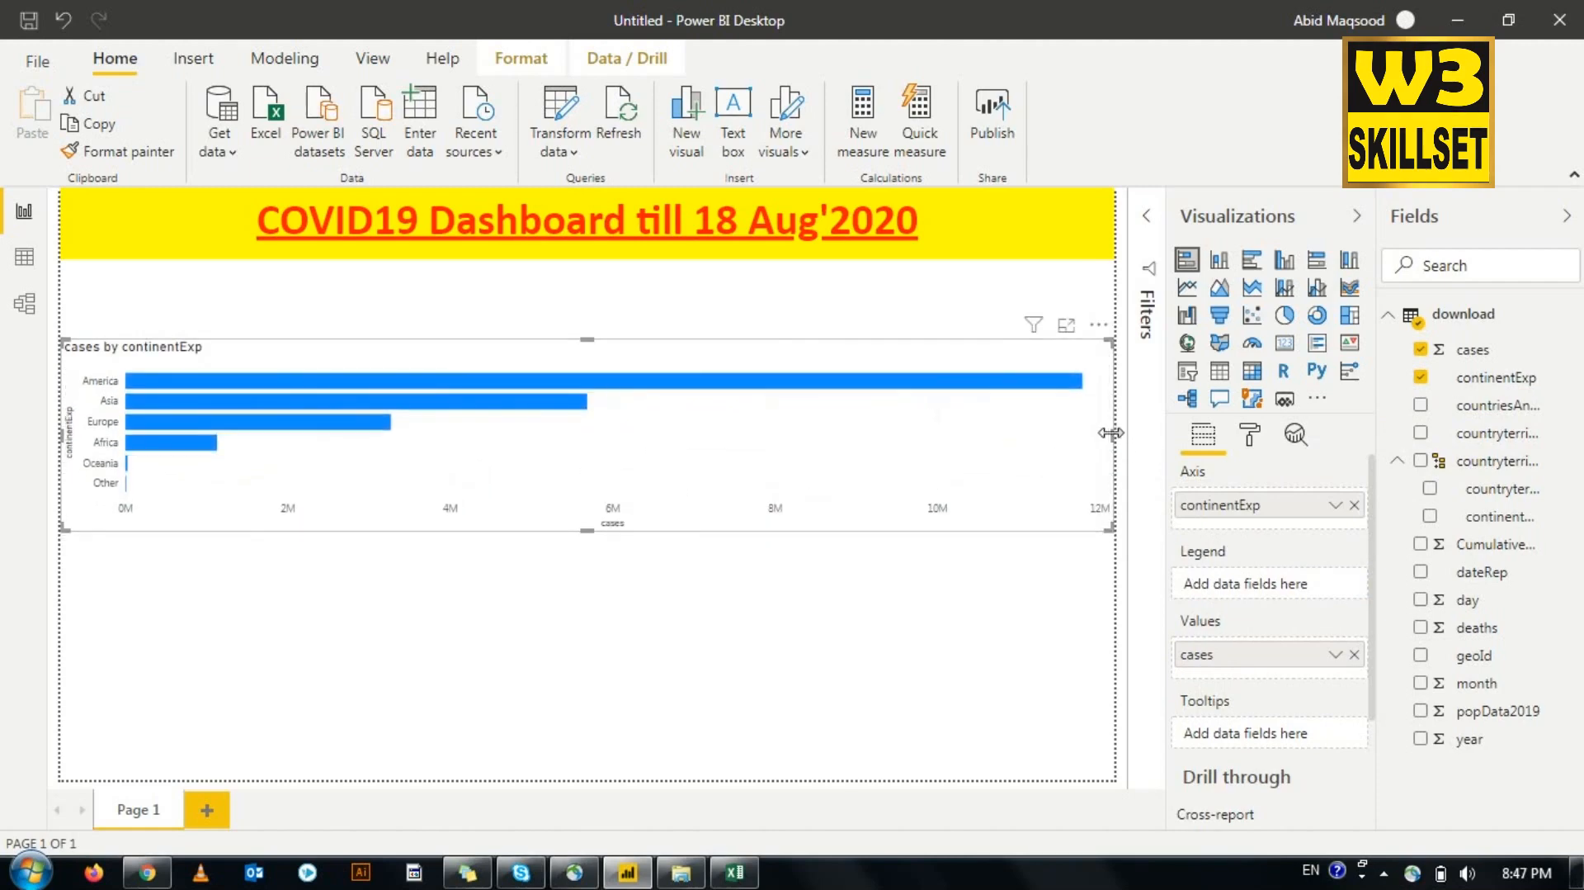
left_click_drag(1110, 433, 594, 420)
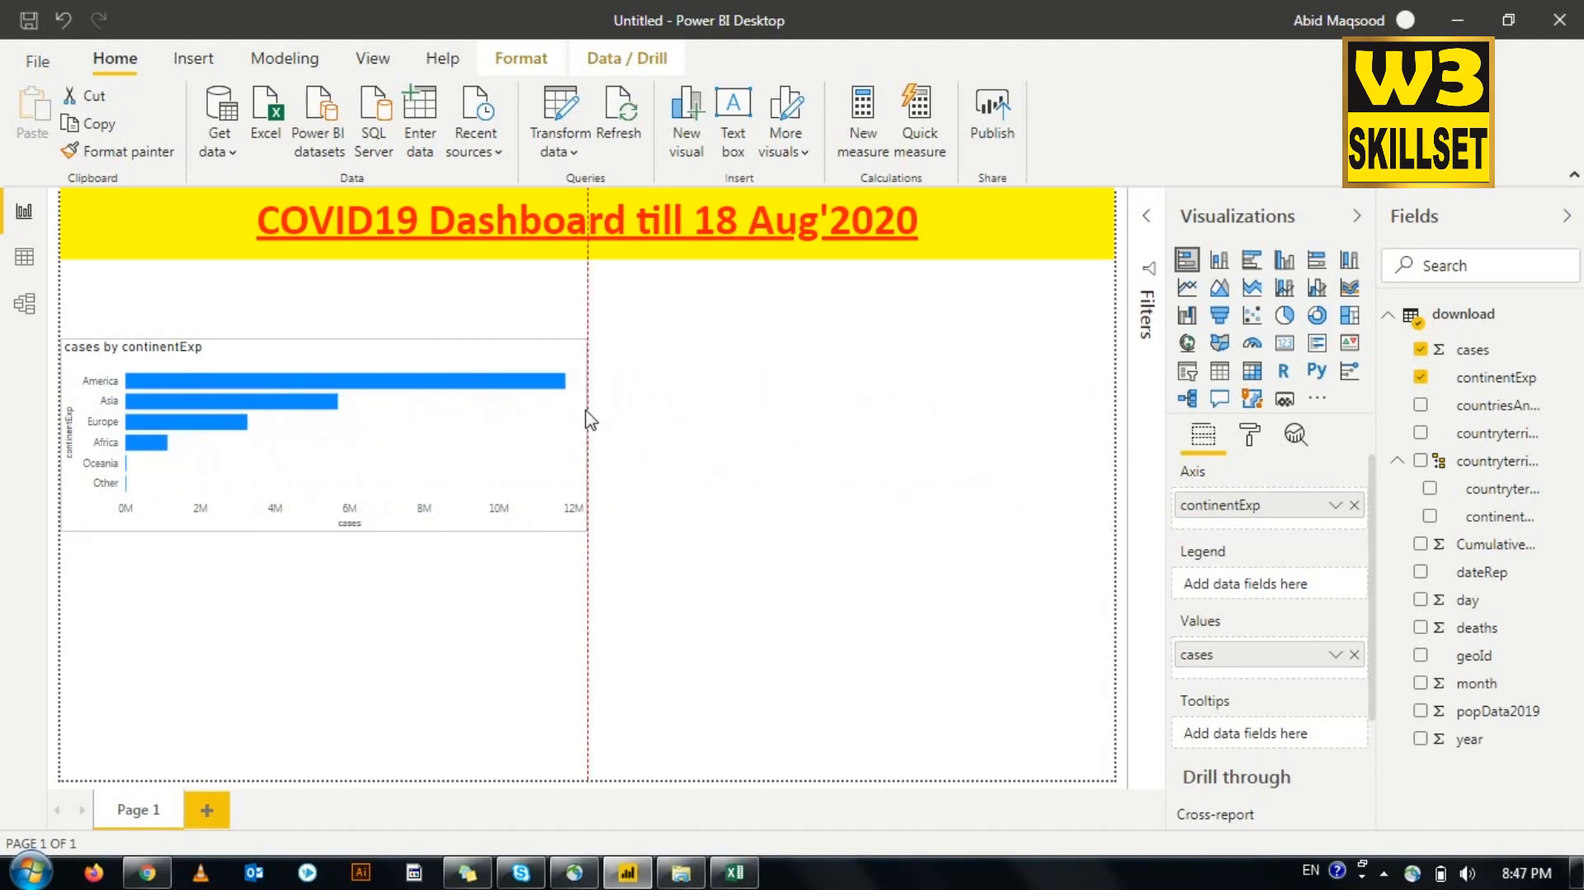
left_click_drag(594, 427, 596, 429)
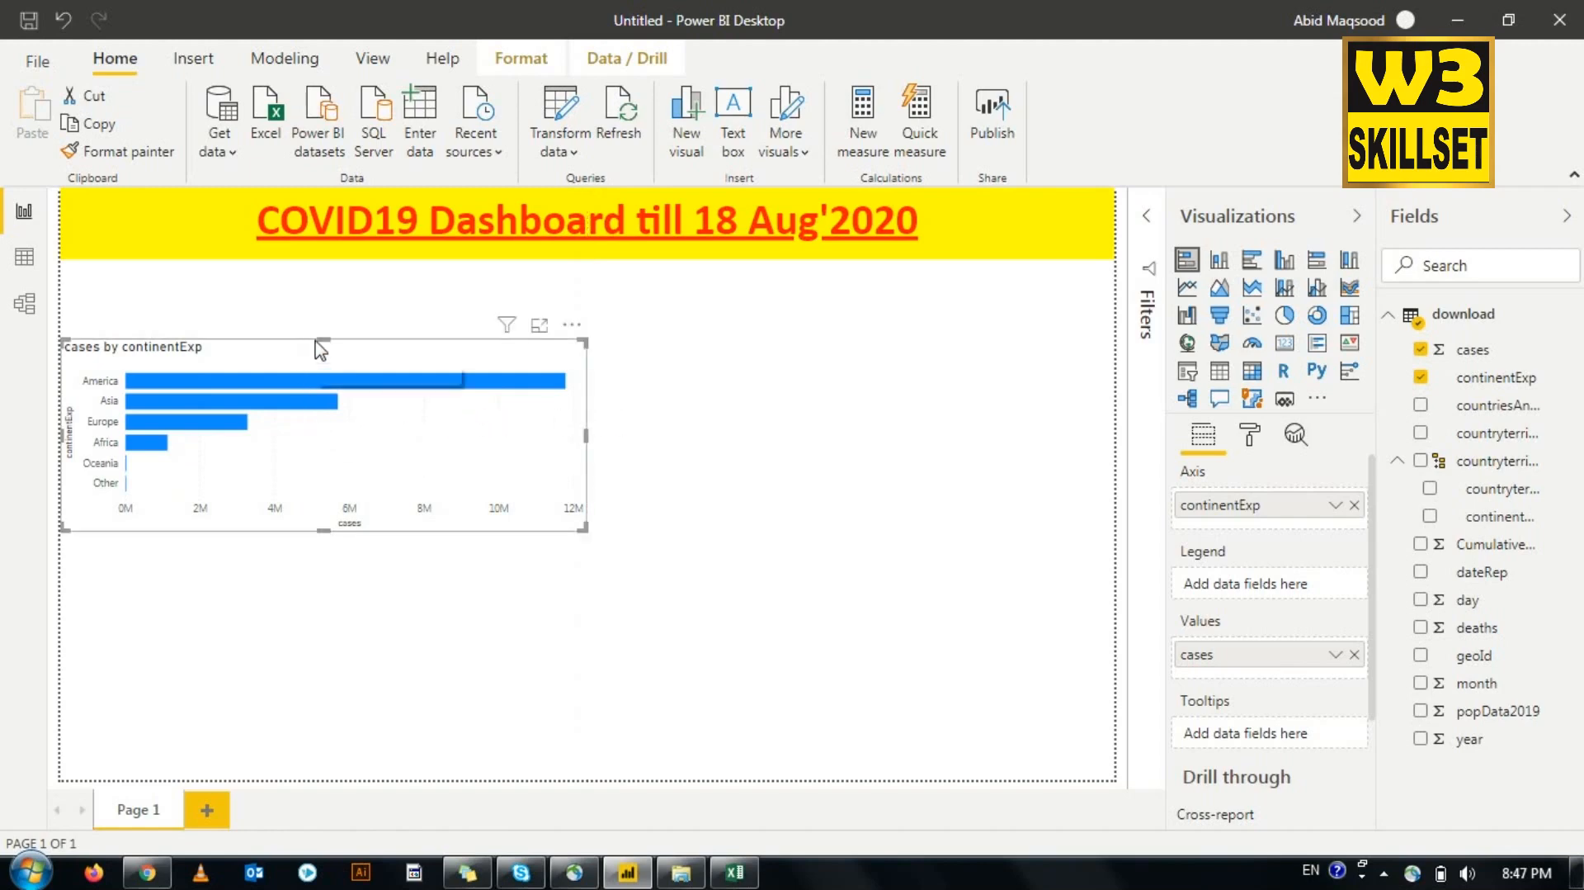
left_click_drag(324, 341, 316, 280)
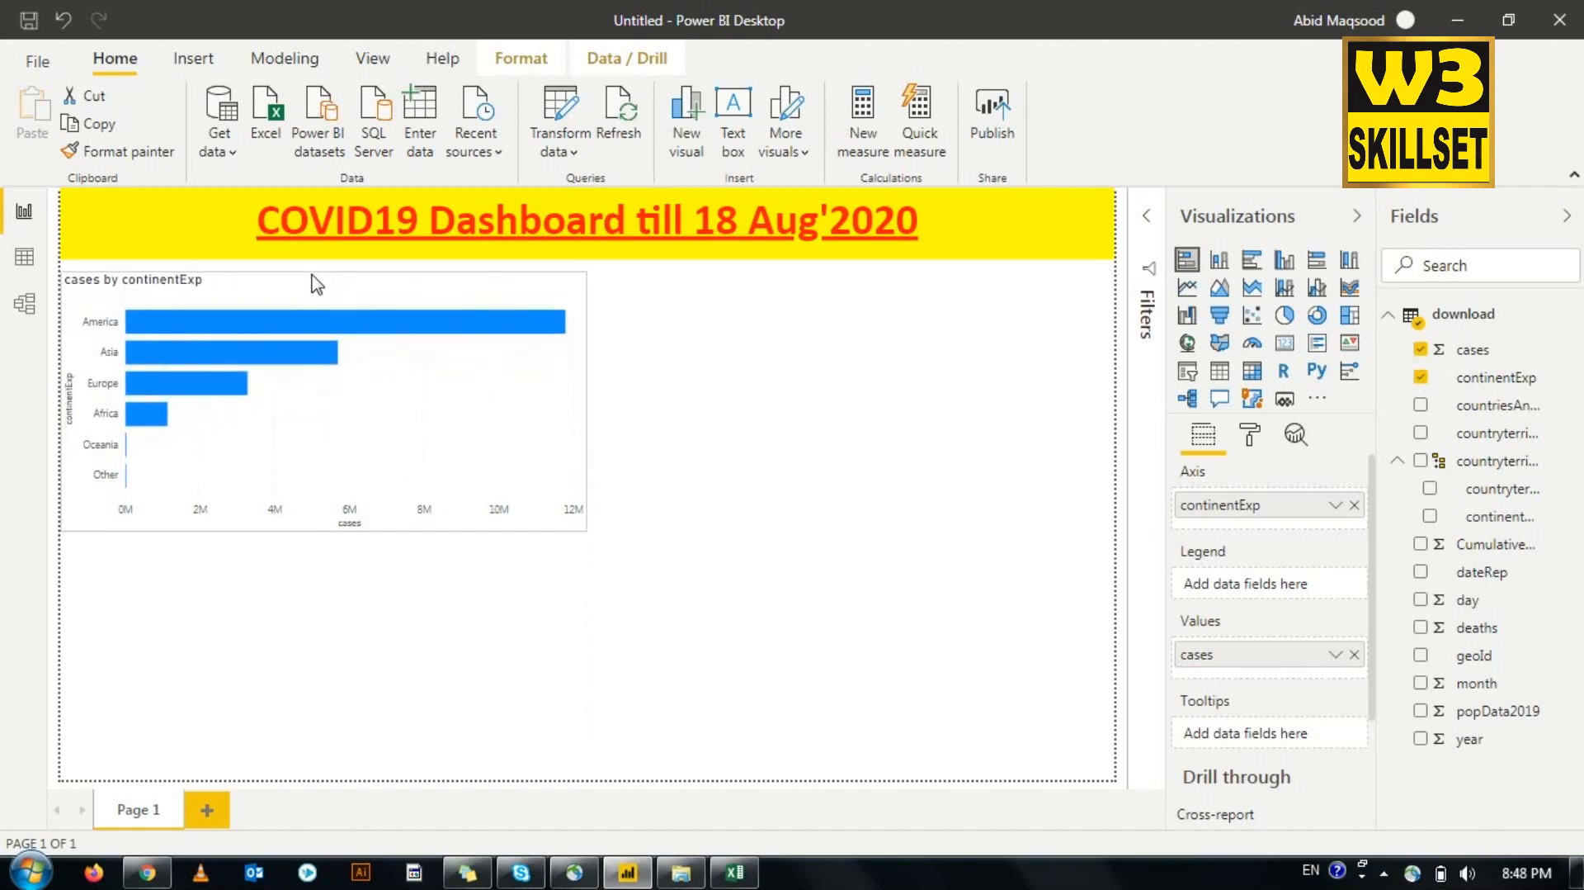
left_click(240, 731)
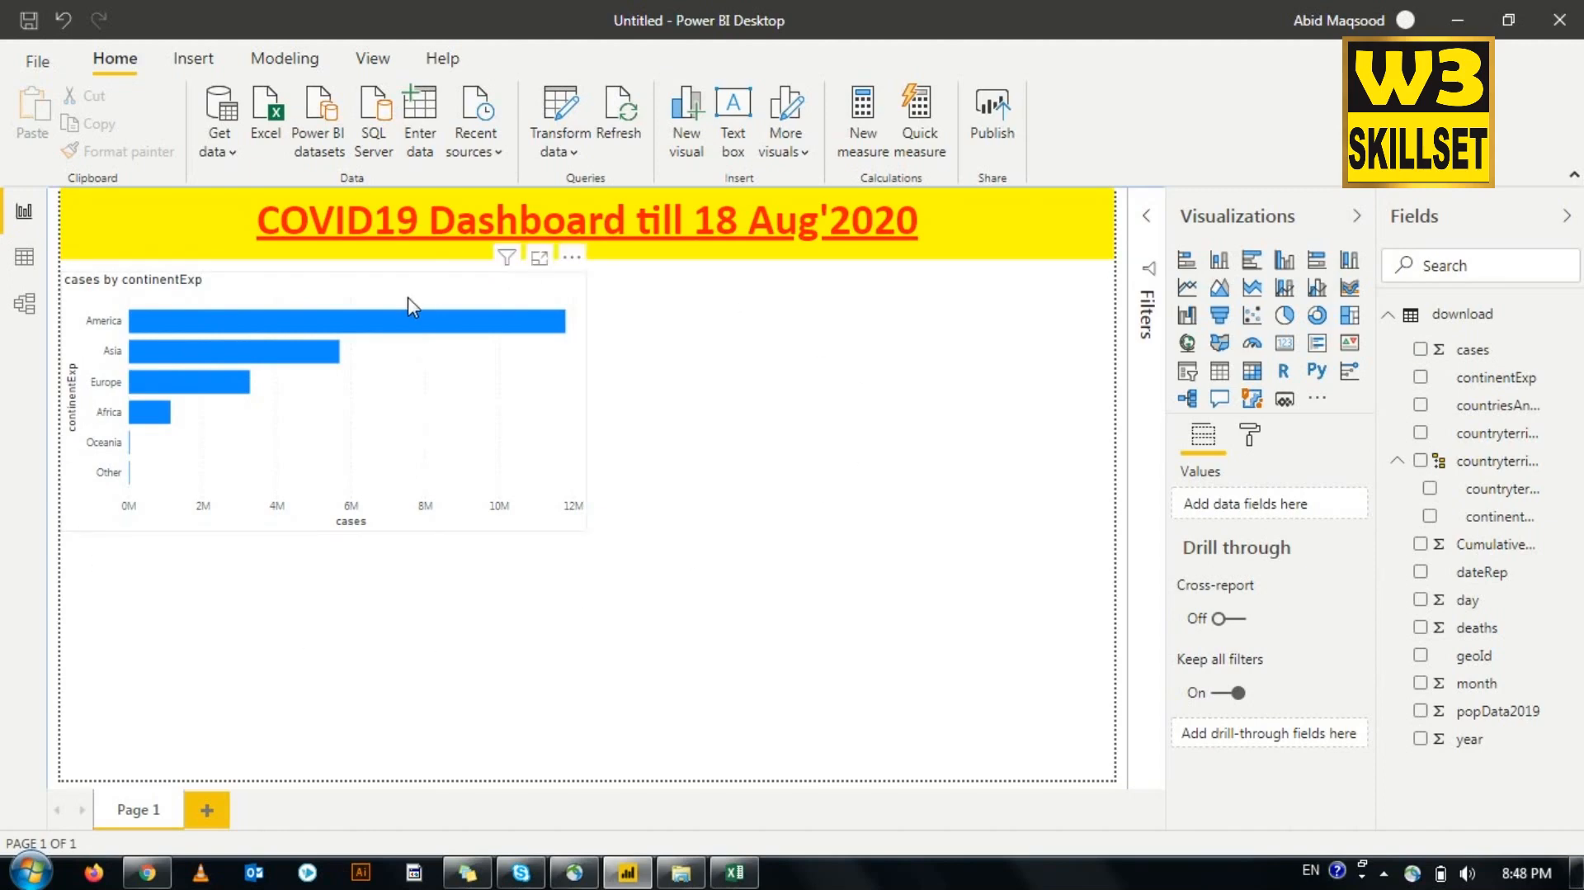
Step: Check the case counts of the America, Asia and Oceania bars in the chart
mouse_move(369, 336)
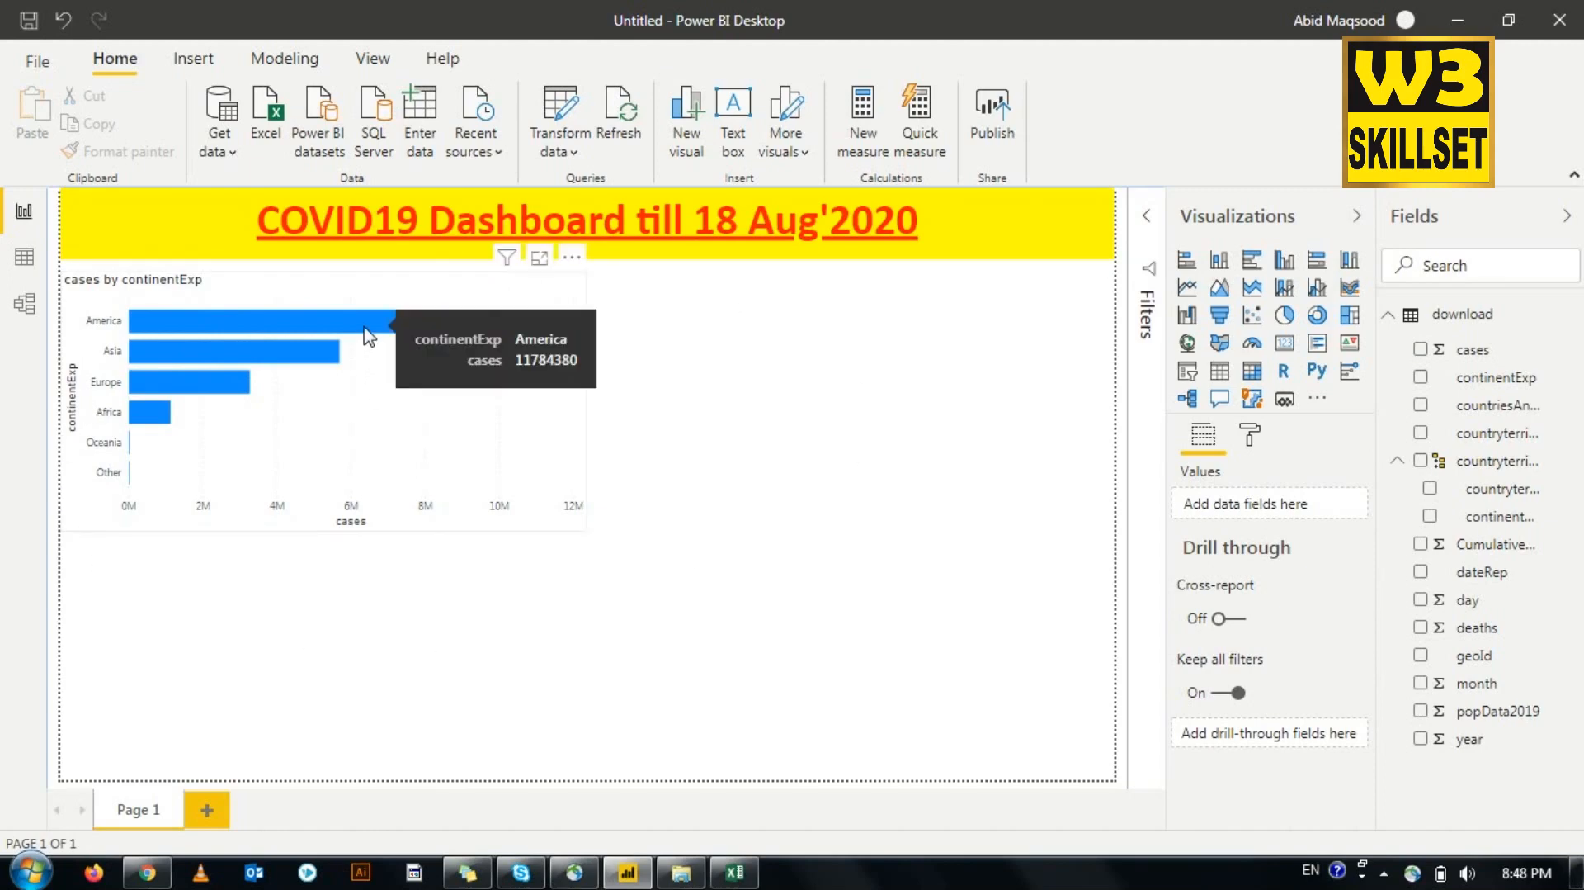
mouse_move(316, 352)
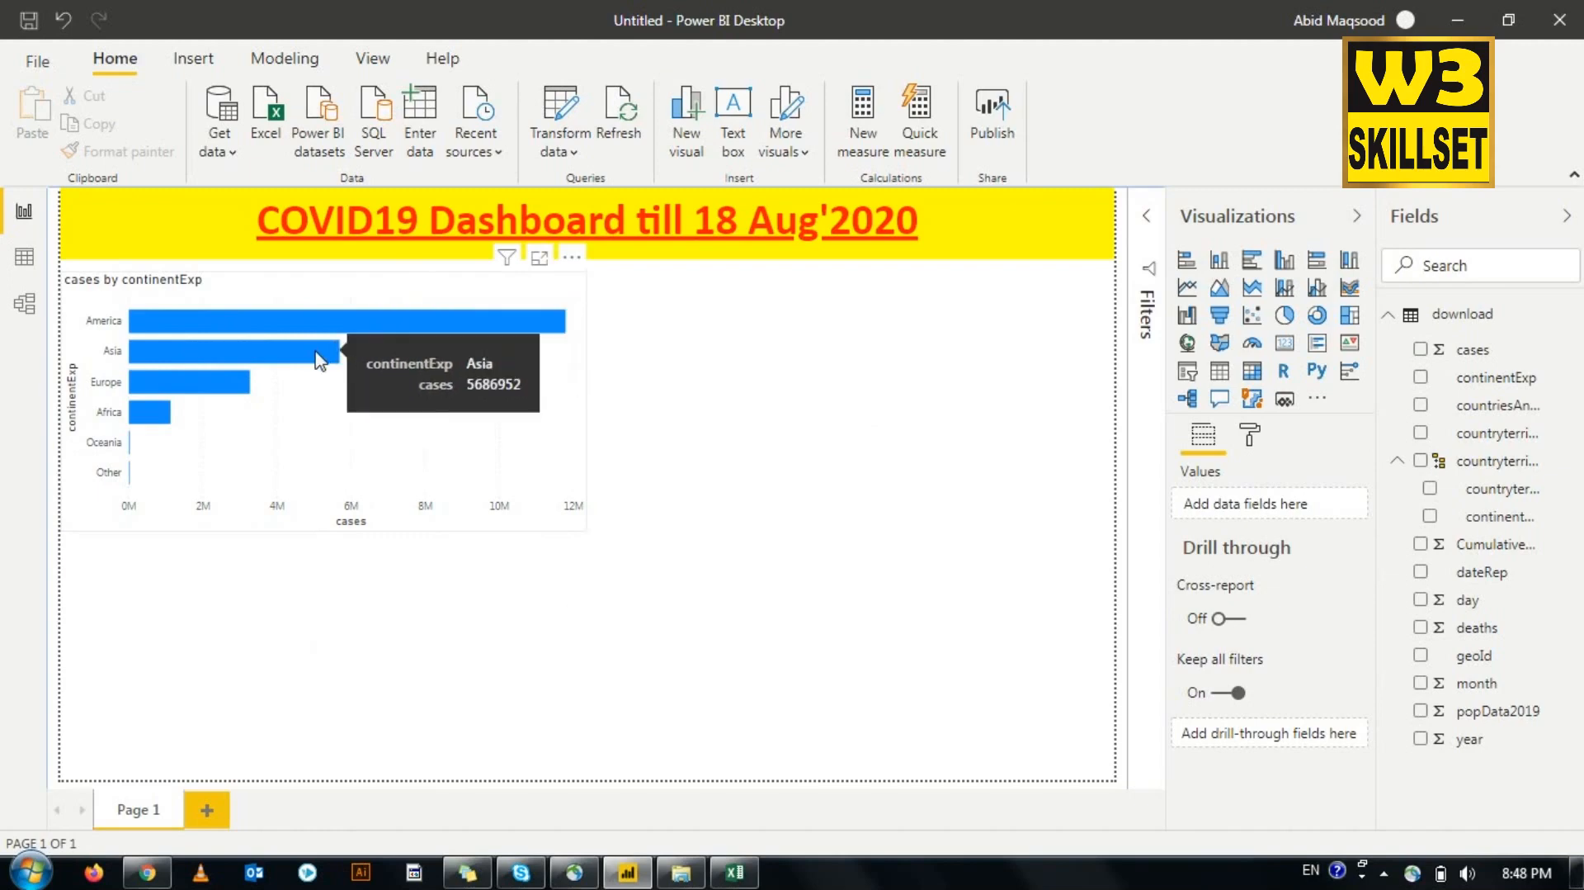
mouse_move(133, 445)
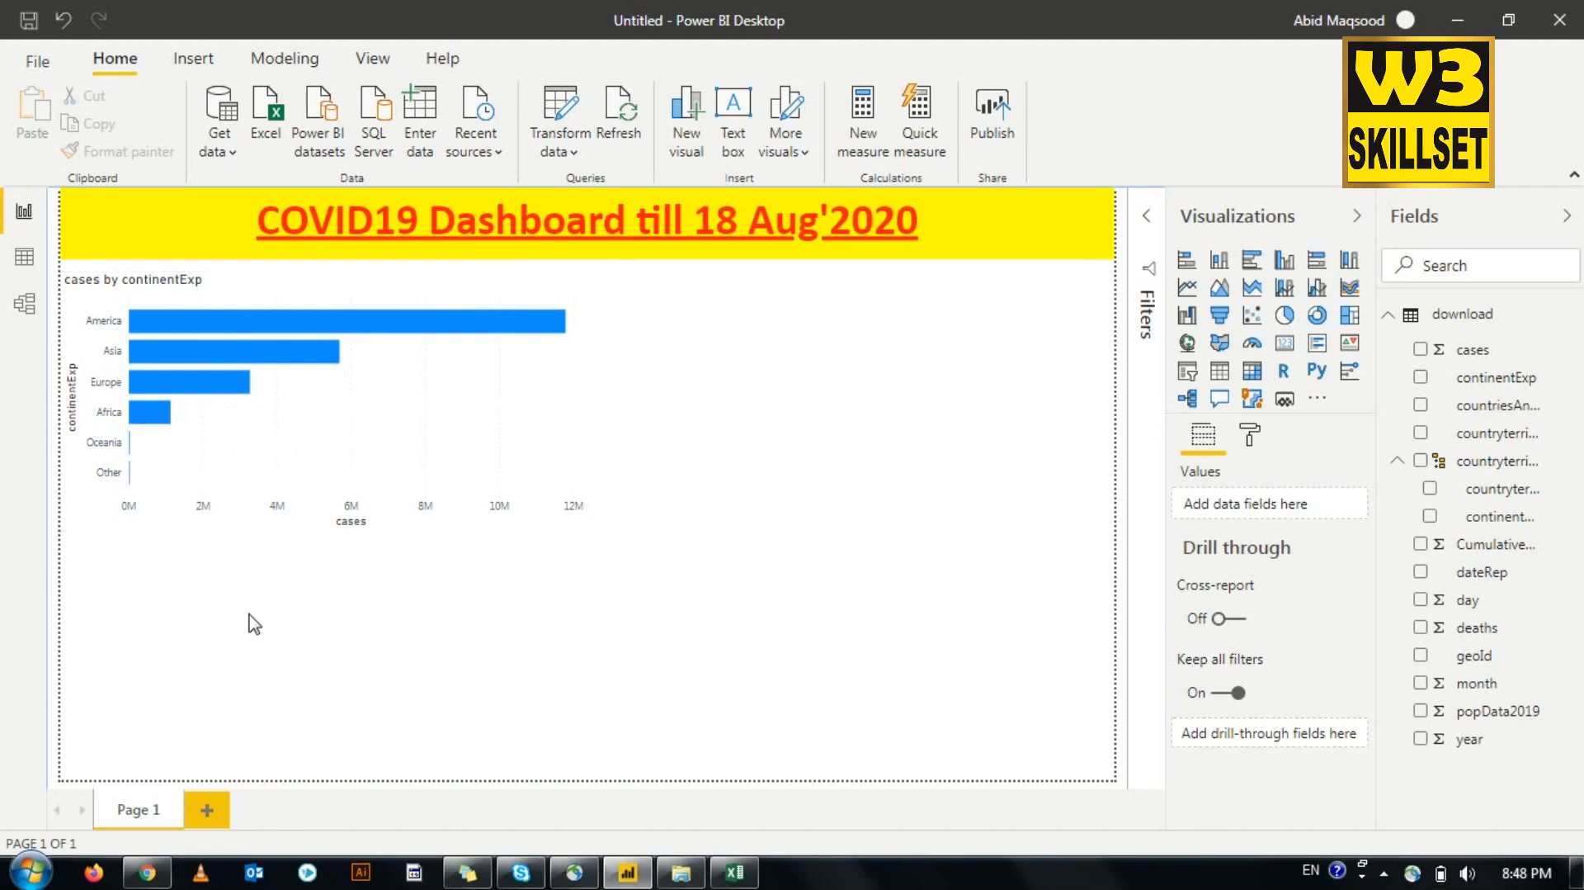
Step: View the cases by continent chart enlarged in focus mode, collapse the Fields list for more room, and return to the report
mouse_move(237, 425)
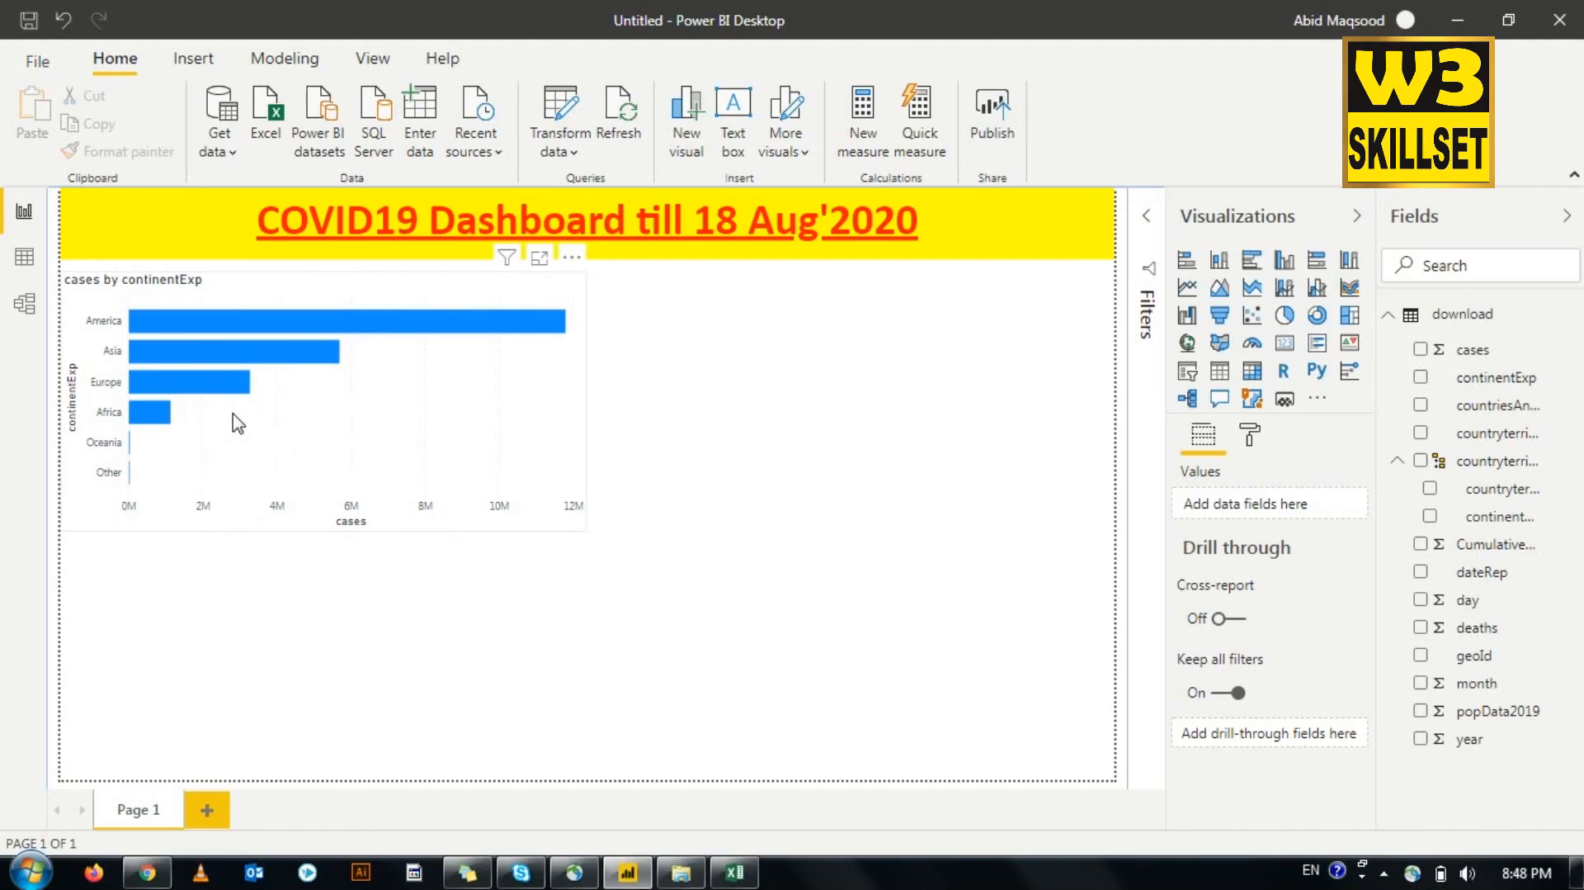
left_click(540, 263)
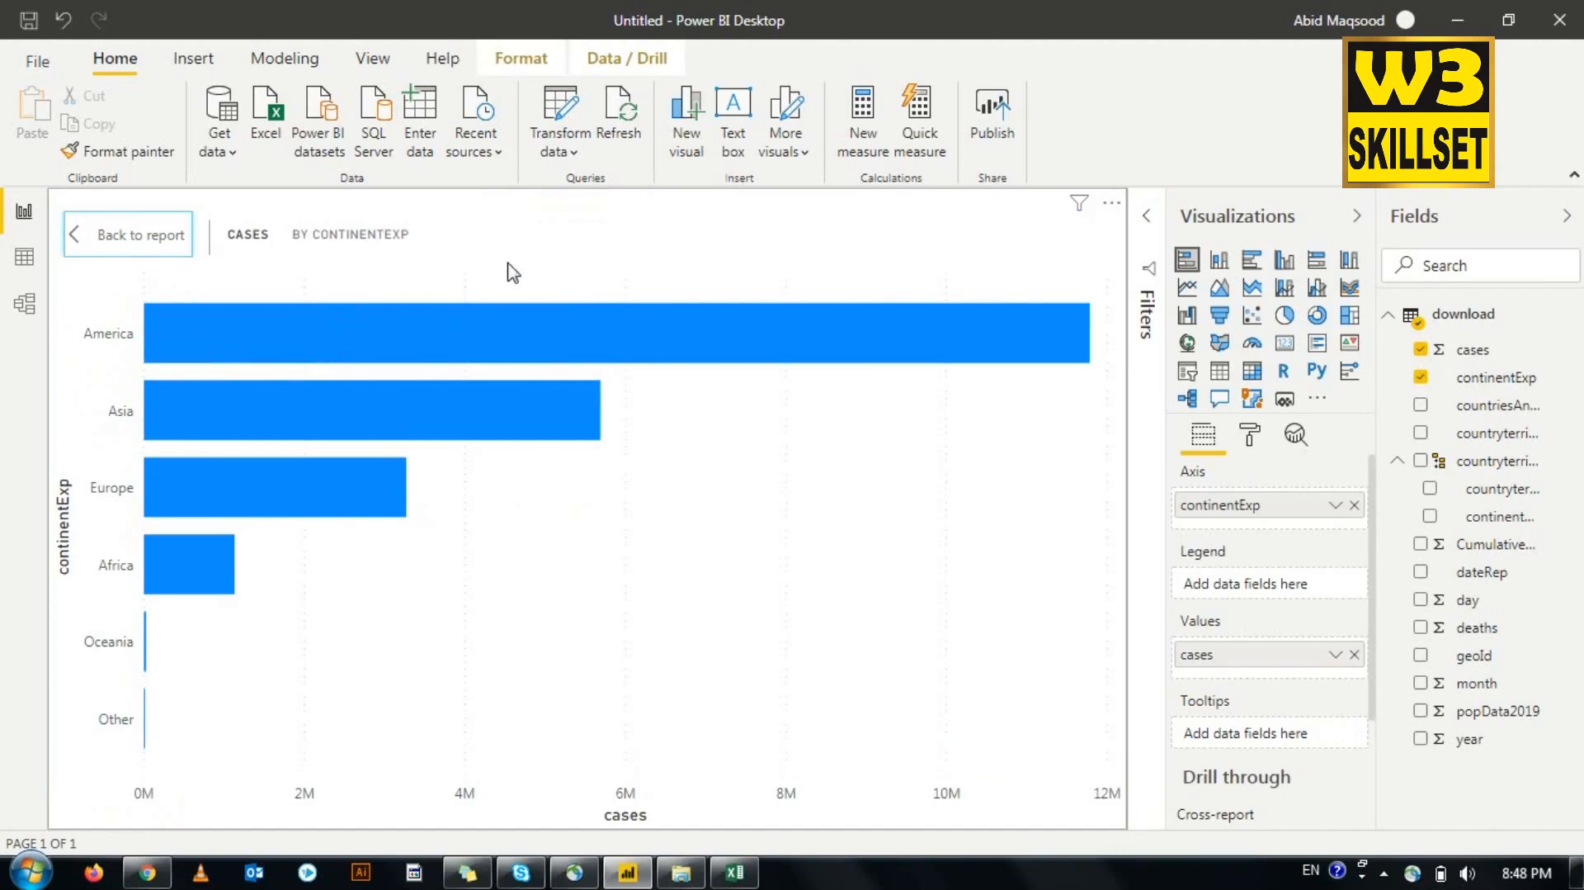
left_click(128, 227)
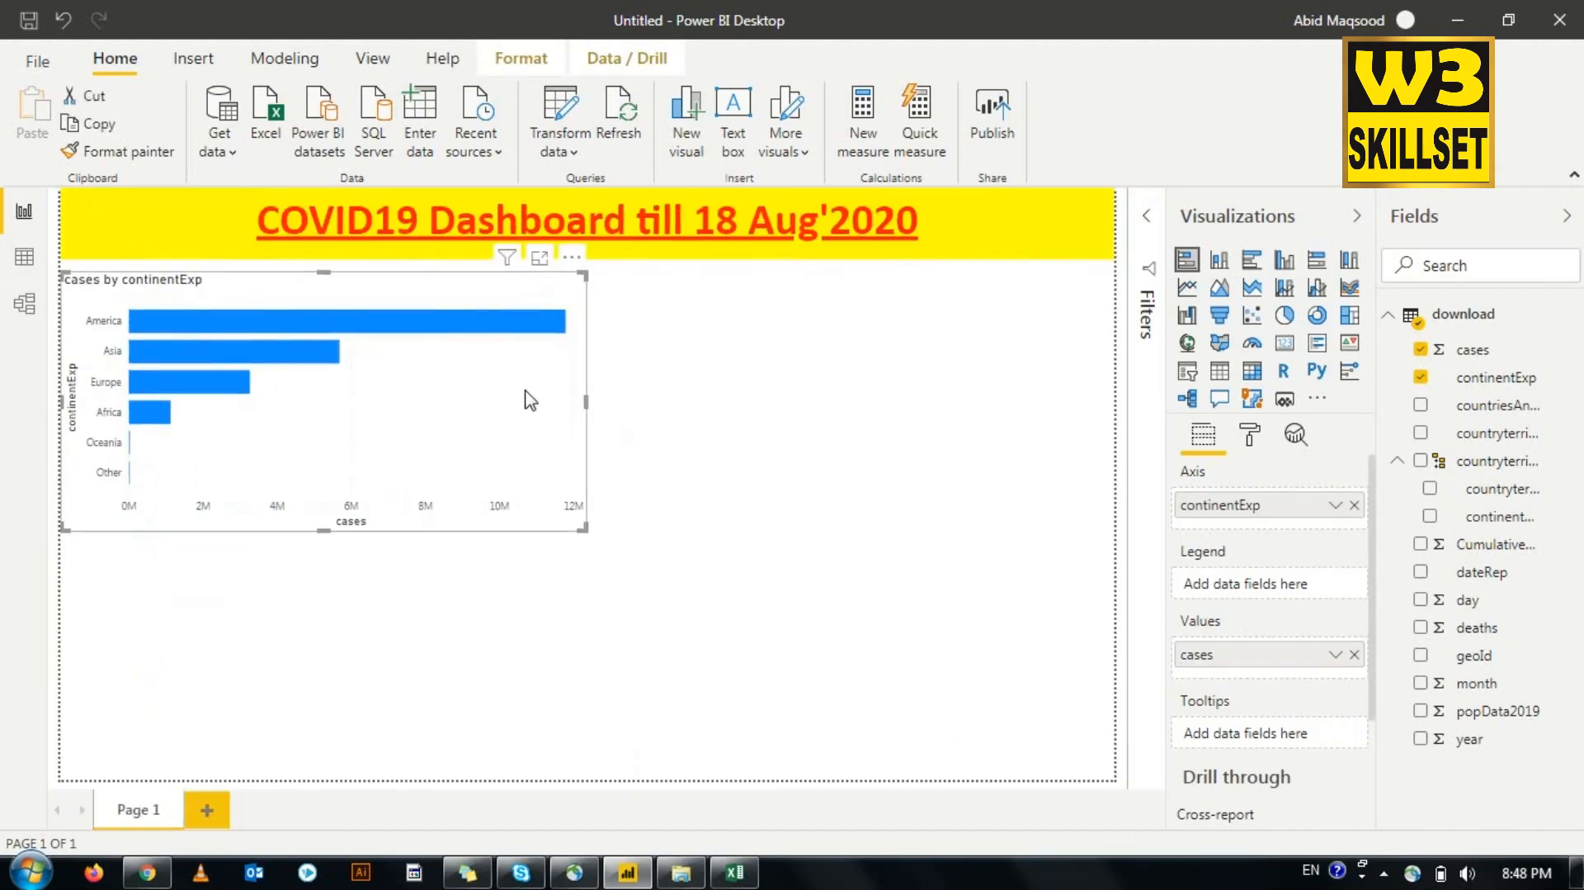
left_click(538, 258)
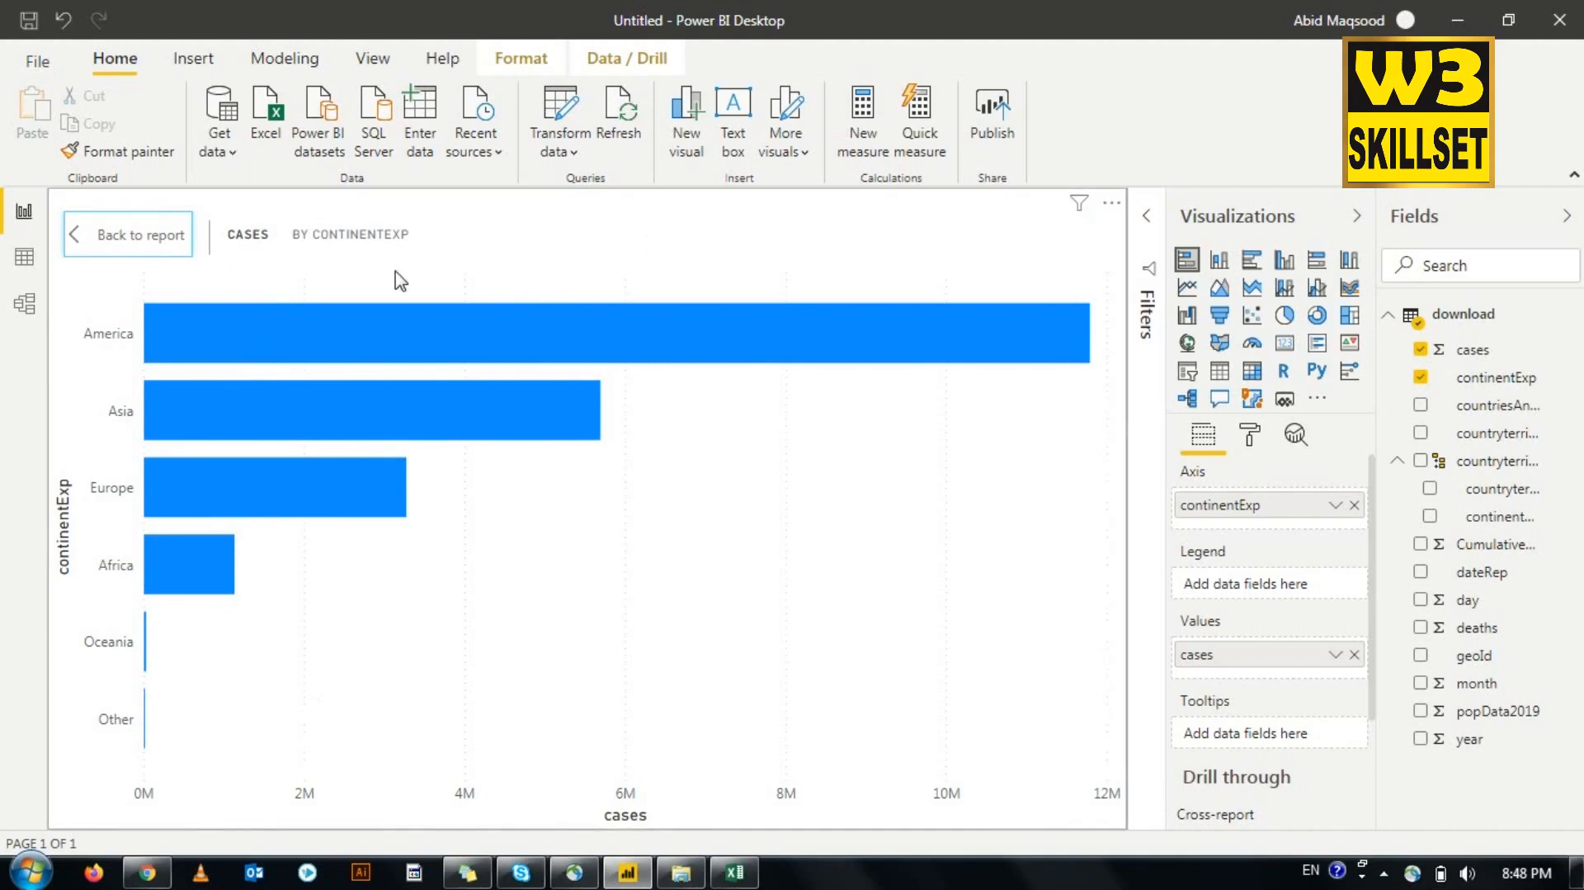
left_click(1566, 218)
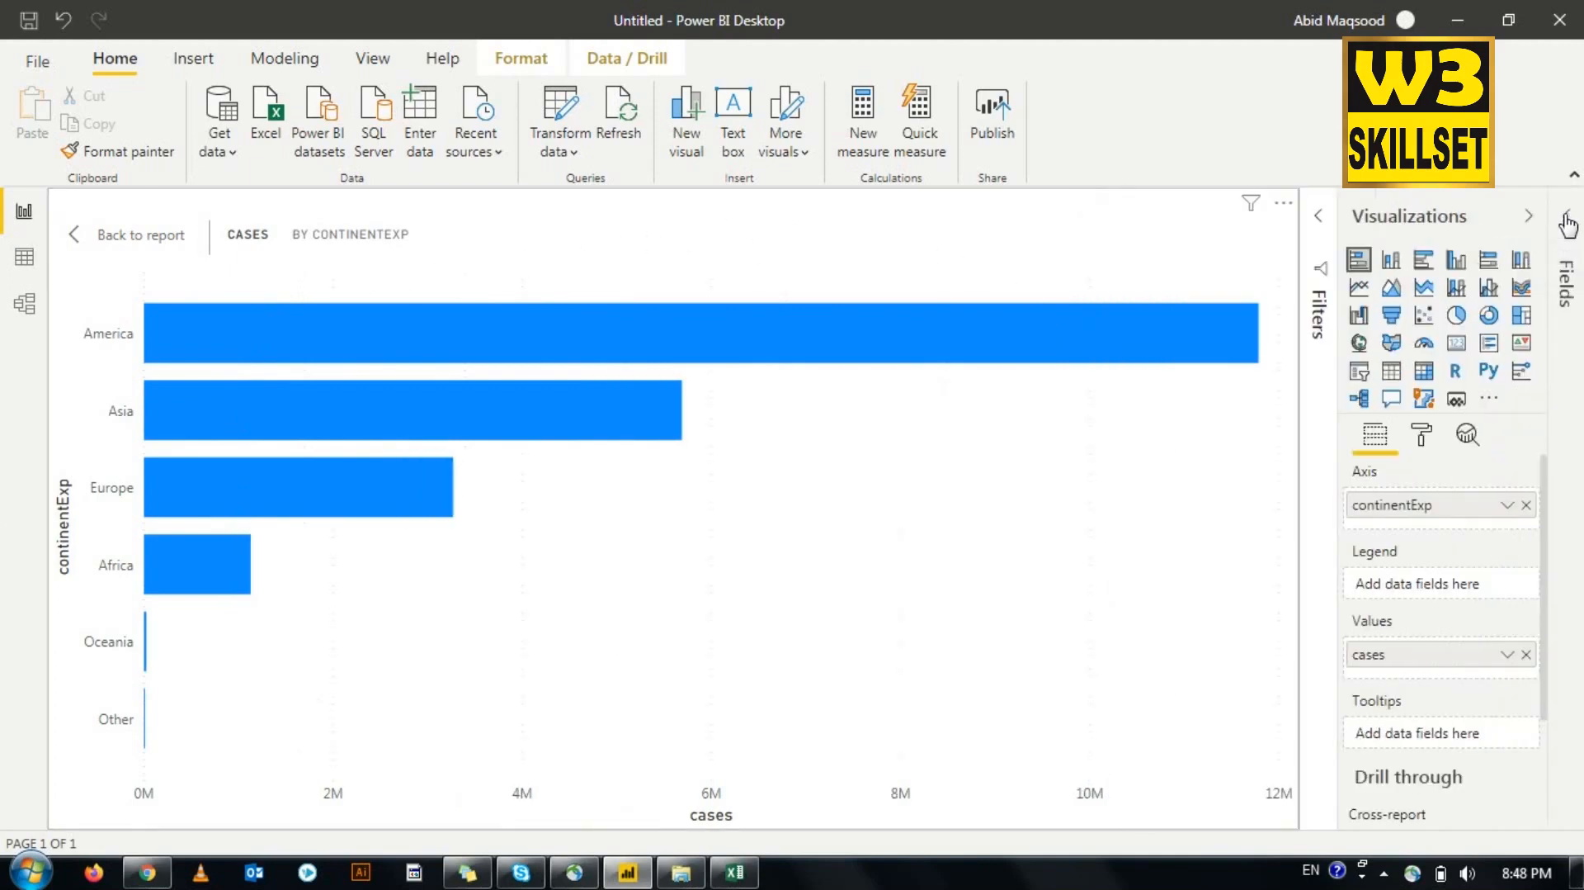
left_click(87, 244)
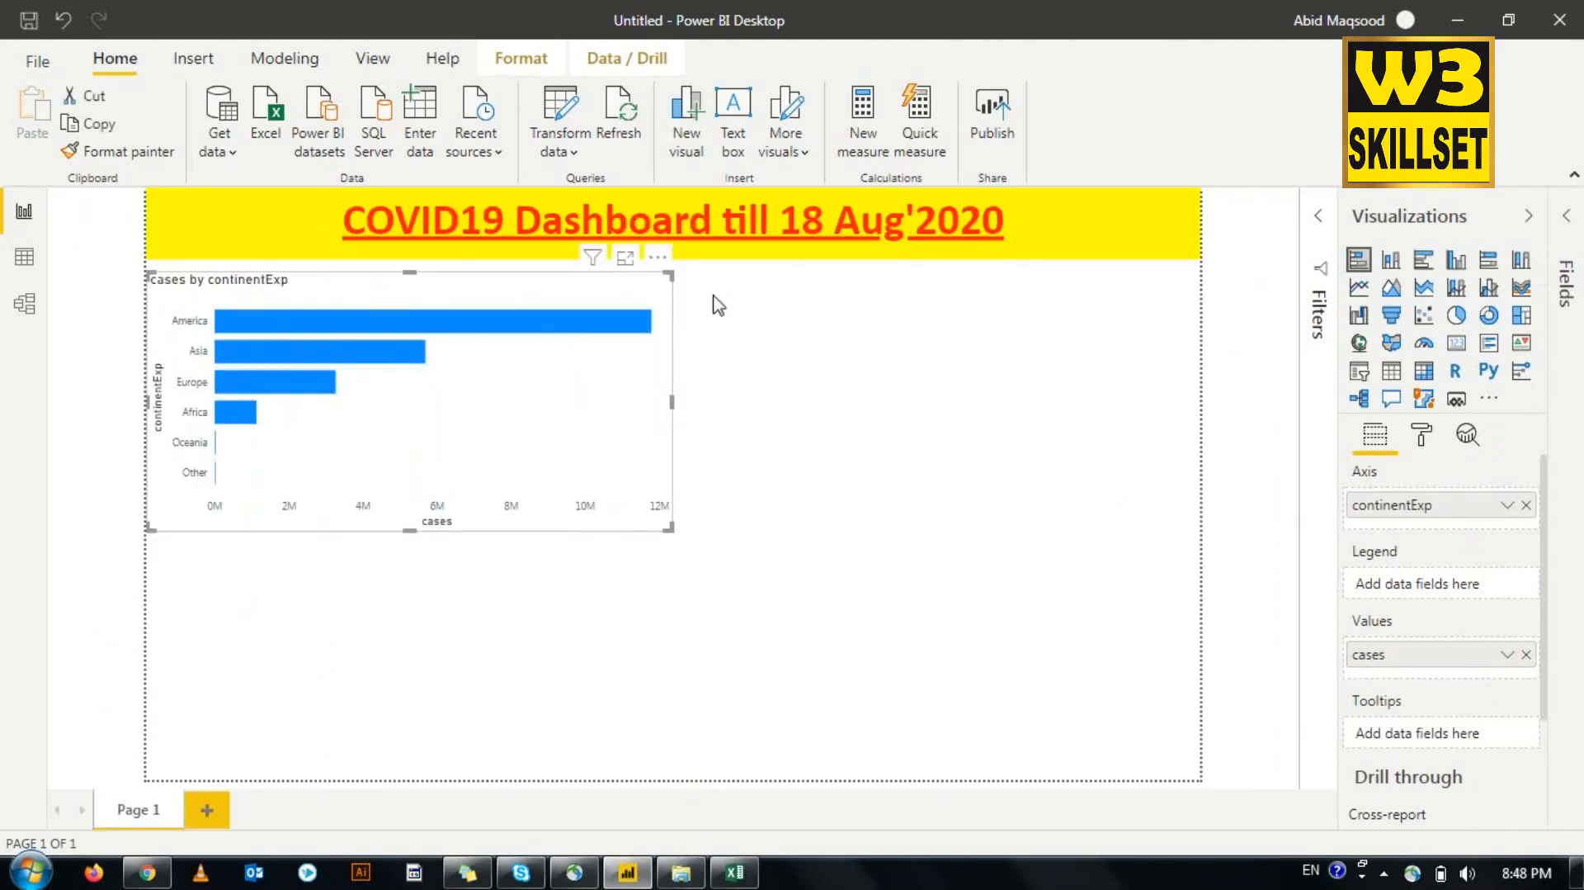
left_click(658, 259)
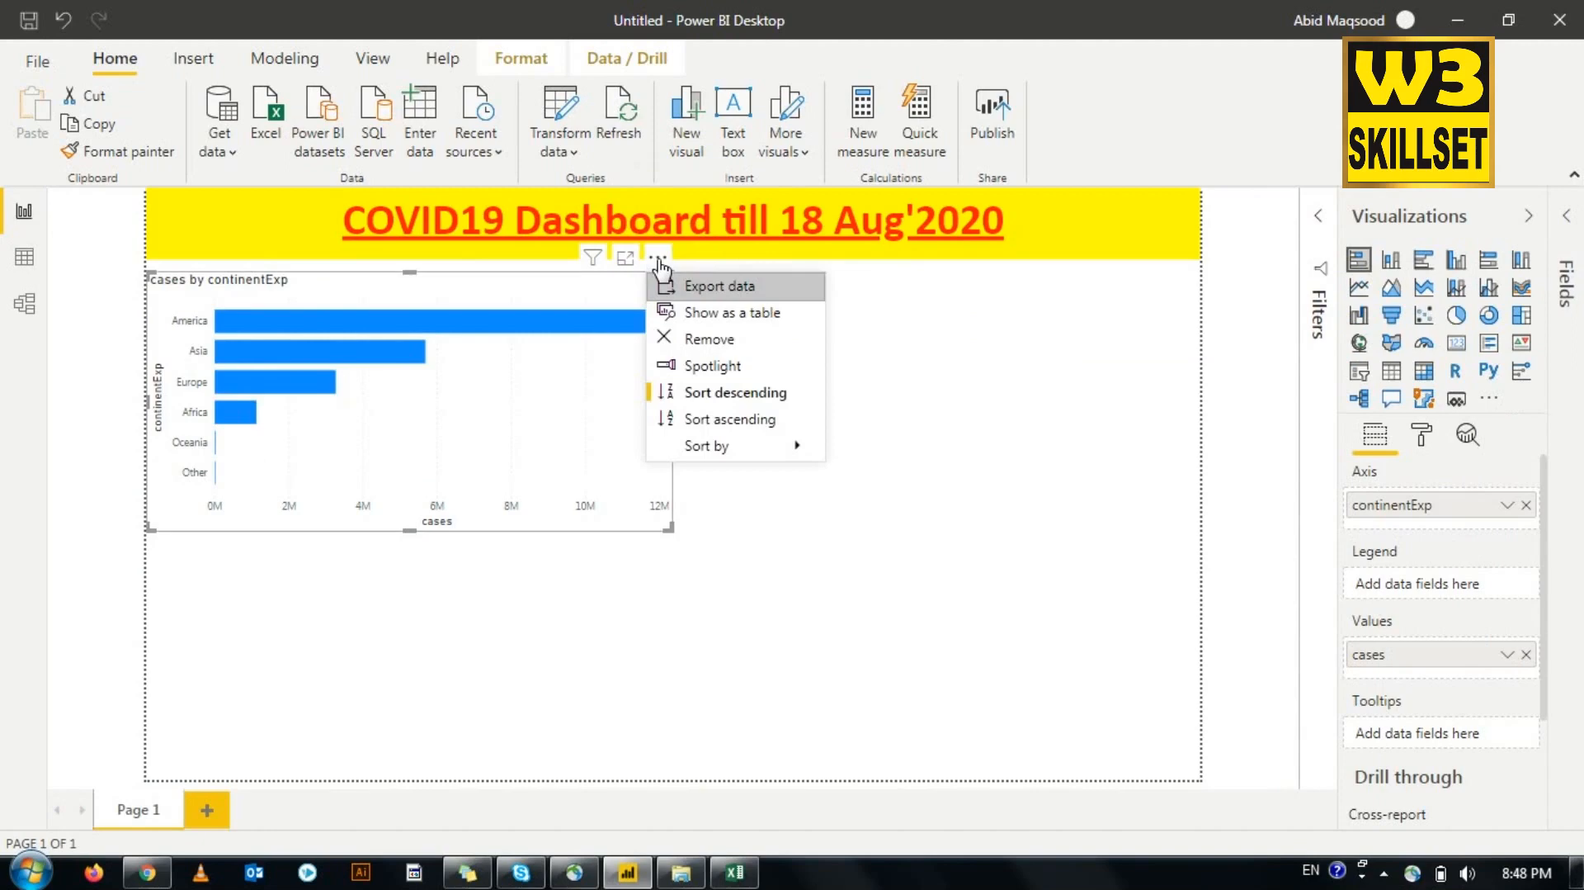
left_click(738, 294)
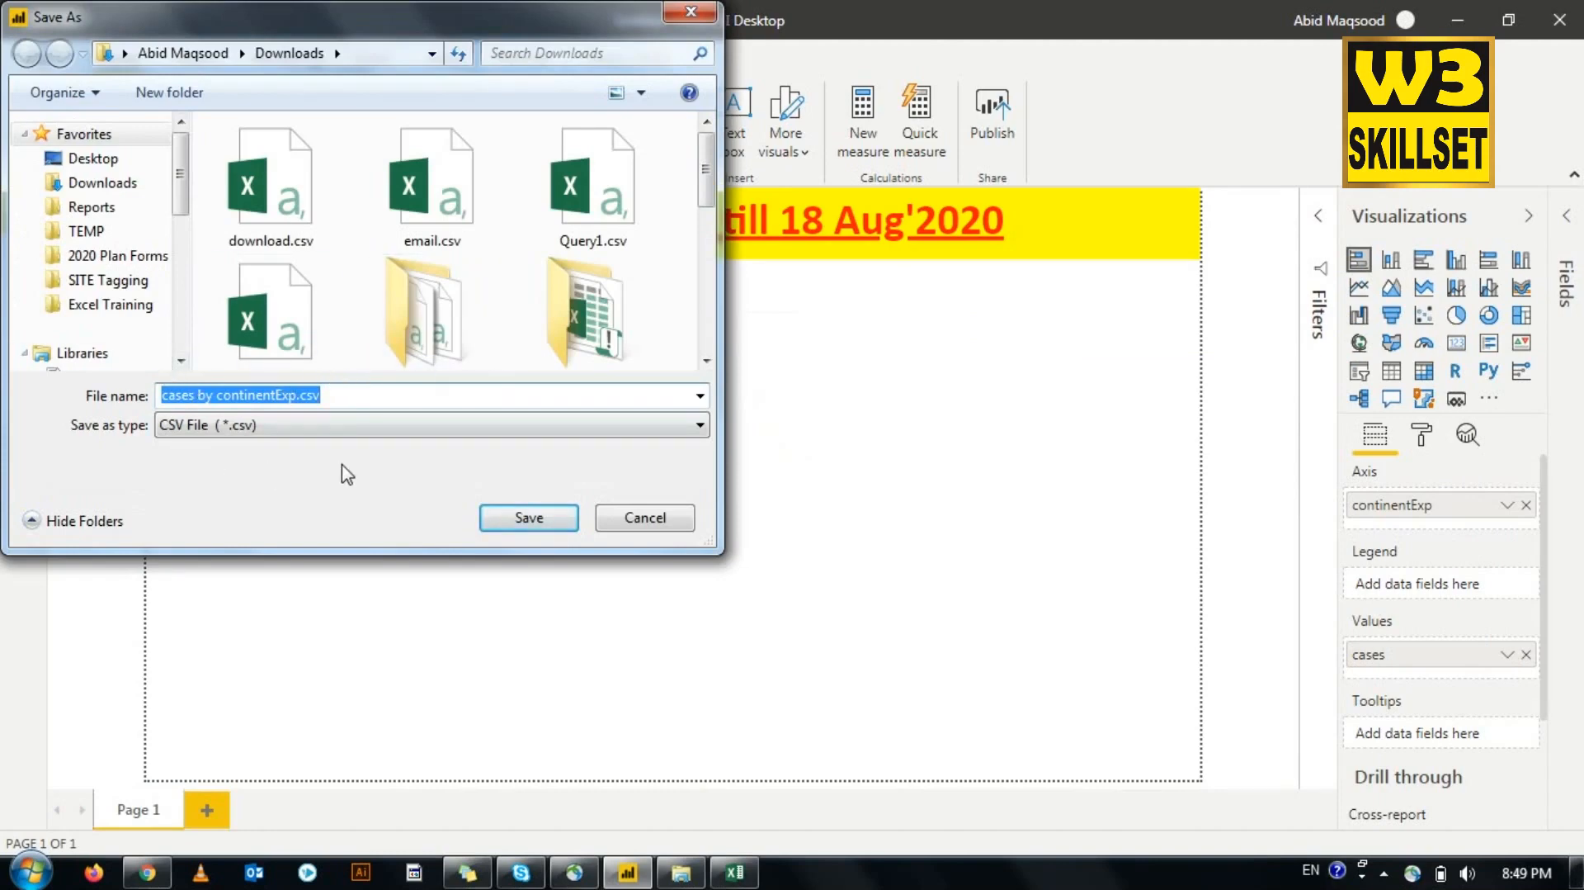
left_click(645, 518)
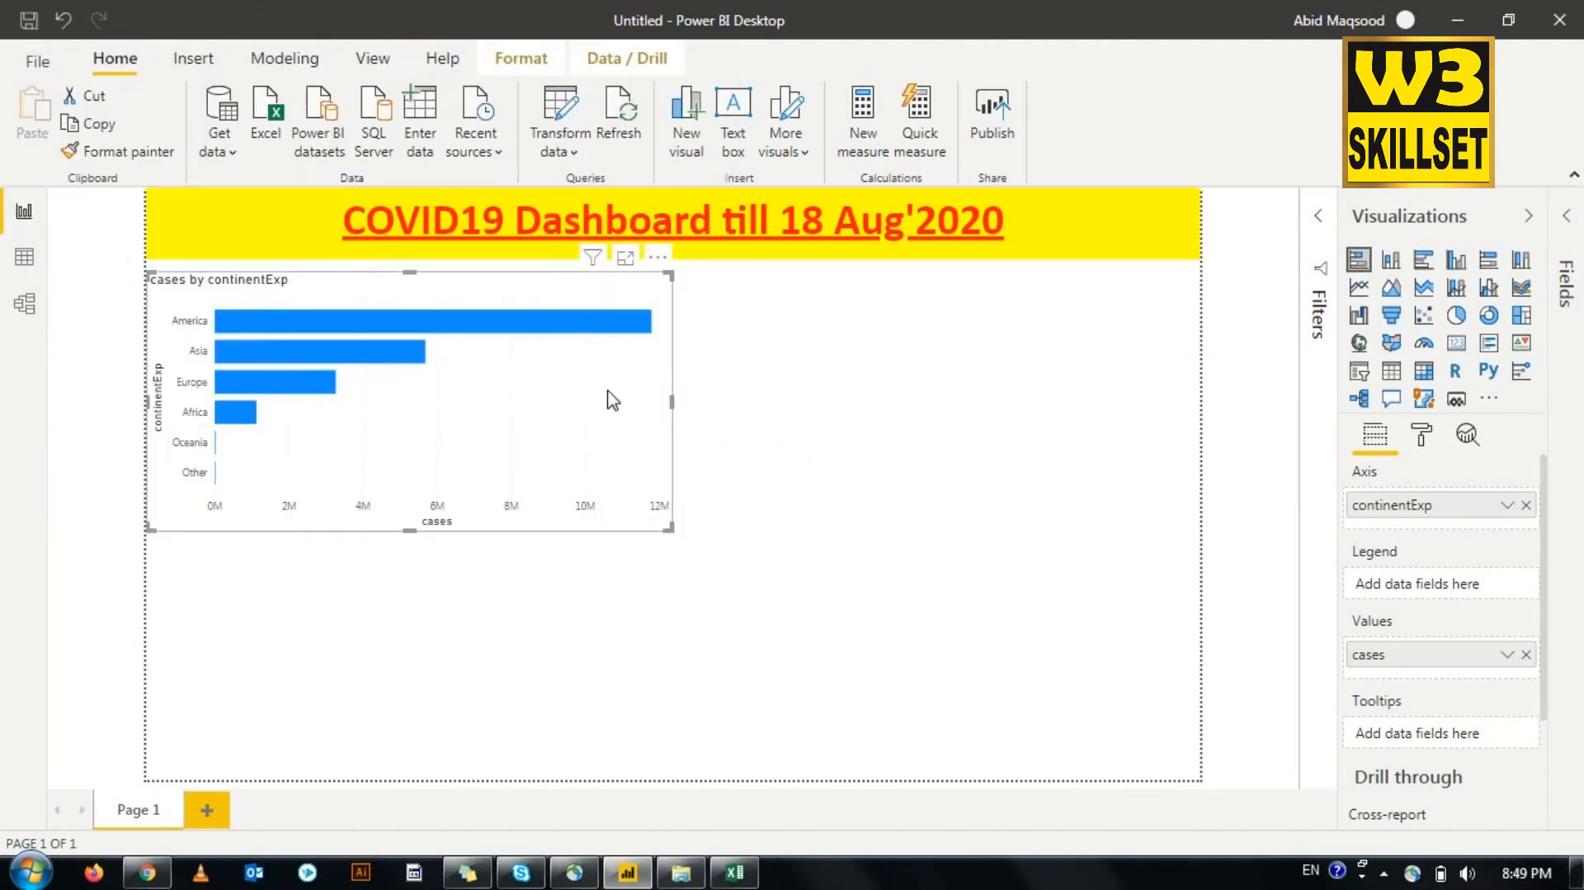
Step: Export the cases by continent chart's data to the Downloads folder as cases by continentExp.csv
left_click(658, 268)
left_click(697, 287)
left_click(99, 182)
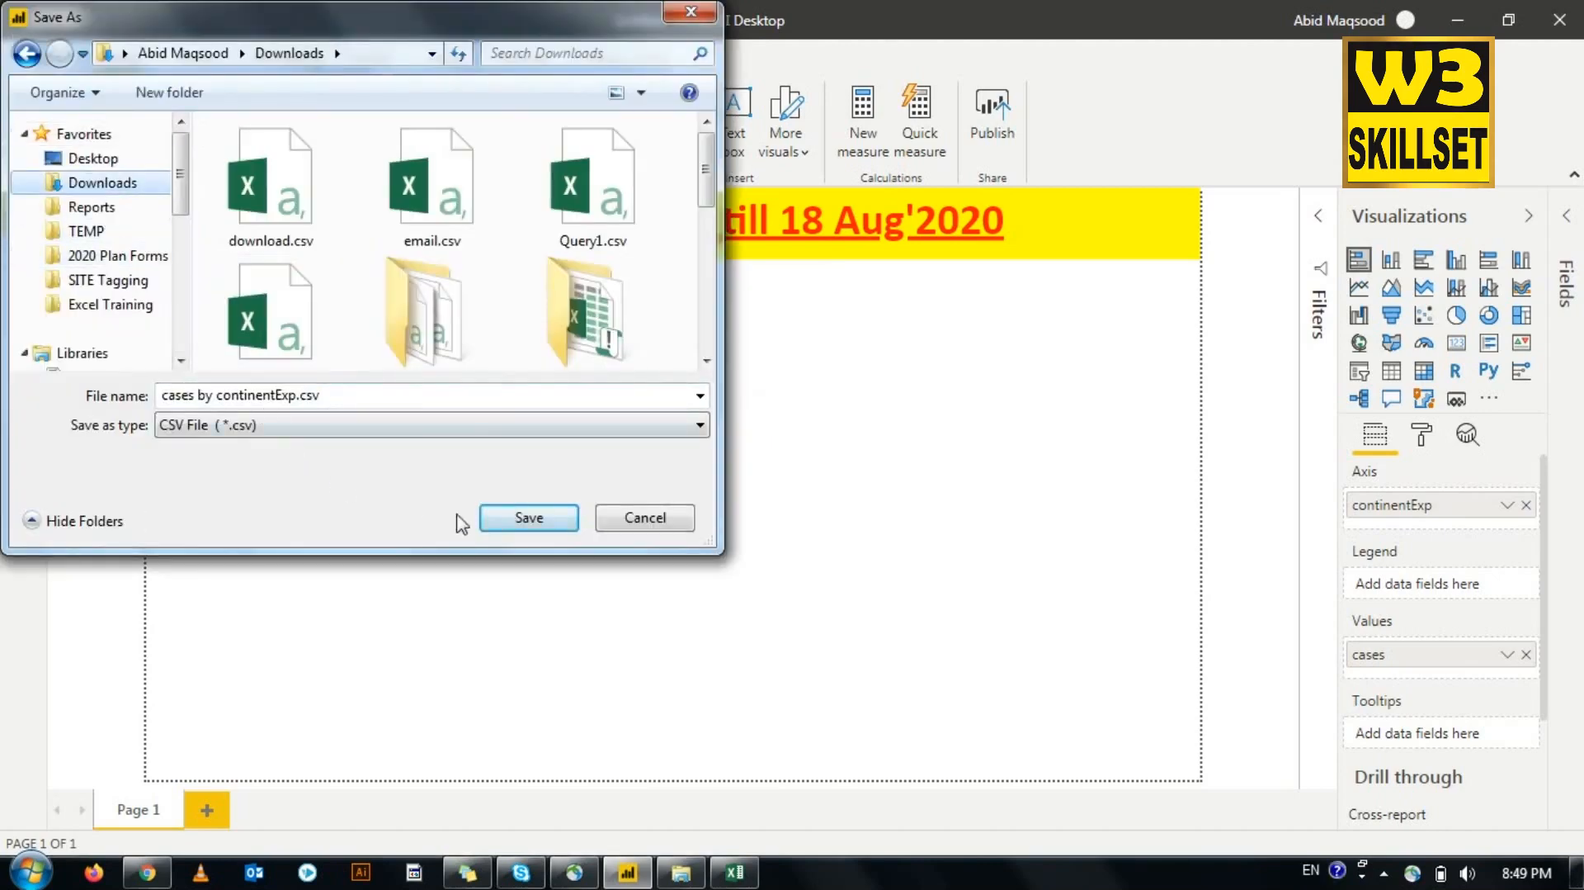
left_click(529, 518)
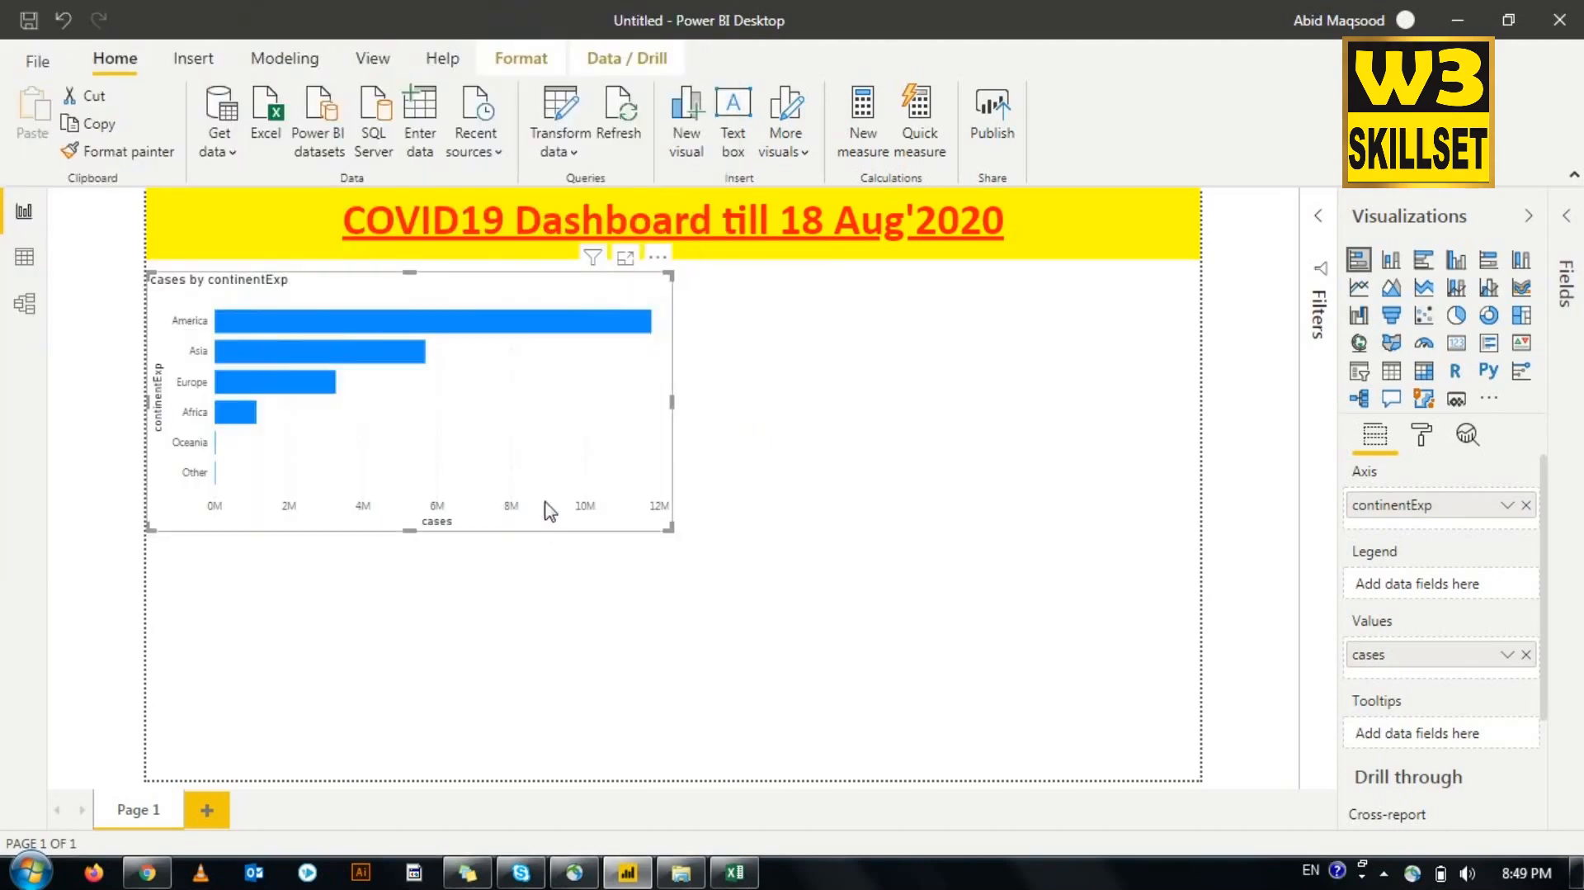
Step: Open the exported cases by continentExp.csv in Excel, fit the column widths and select the case counts for all continents
left_click(681, 872)
double_click(264, 152)
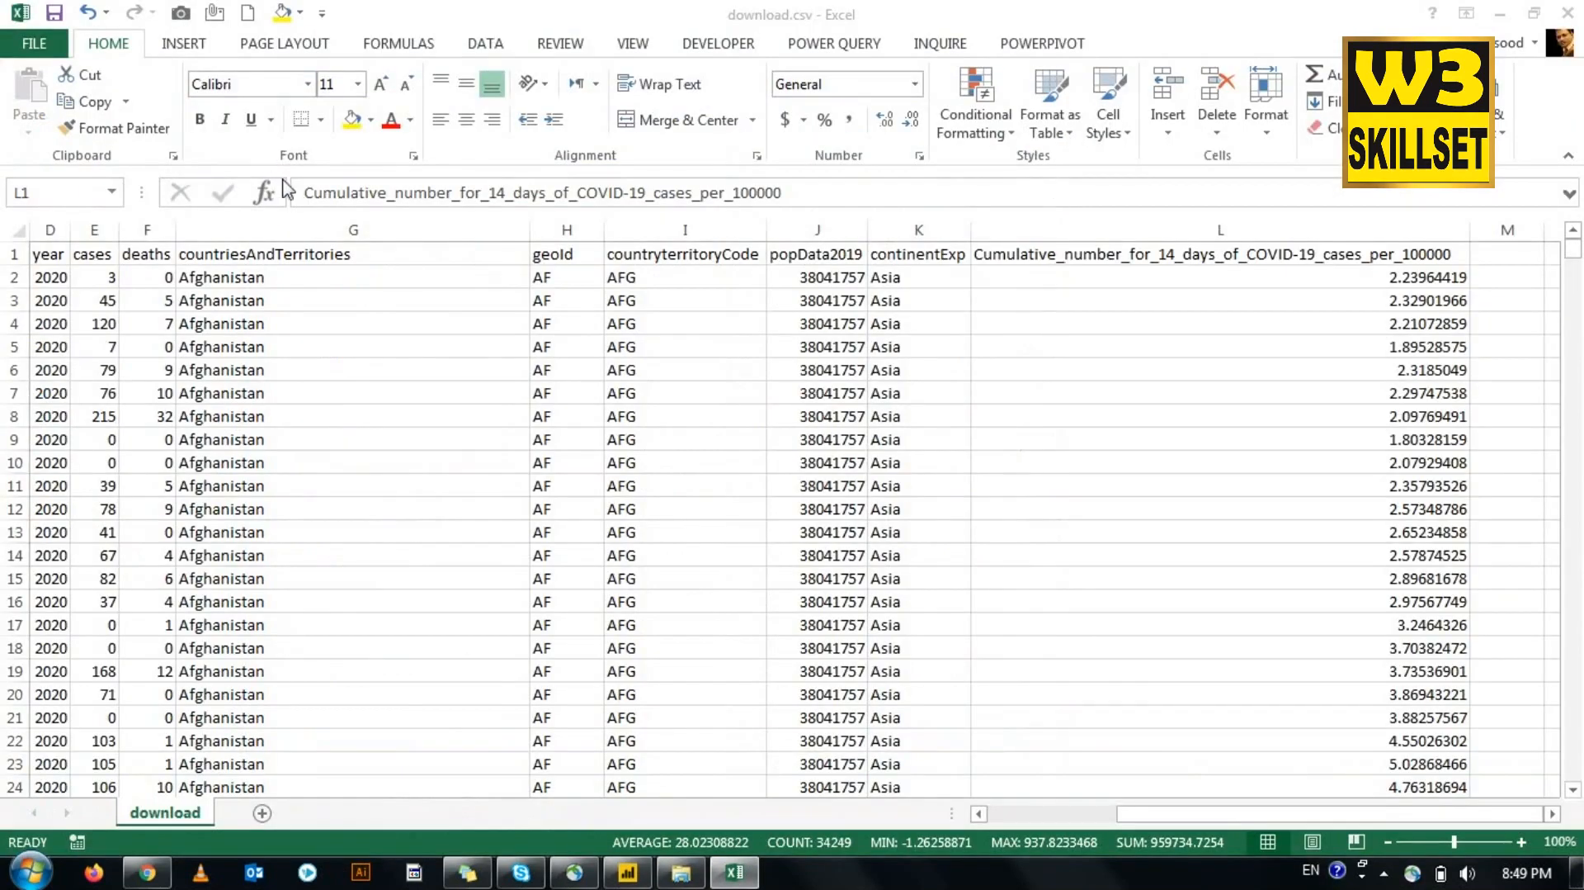
mouse_move(66, 231)
left_mouse_down()
mouse_move(216, 240)
mouse_move(161, 272)
mouse_move(164, 390)
left_mouse_up()
double_click(177, 228)
left_click_drag(77, 276, 83, 393)
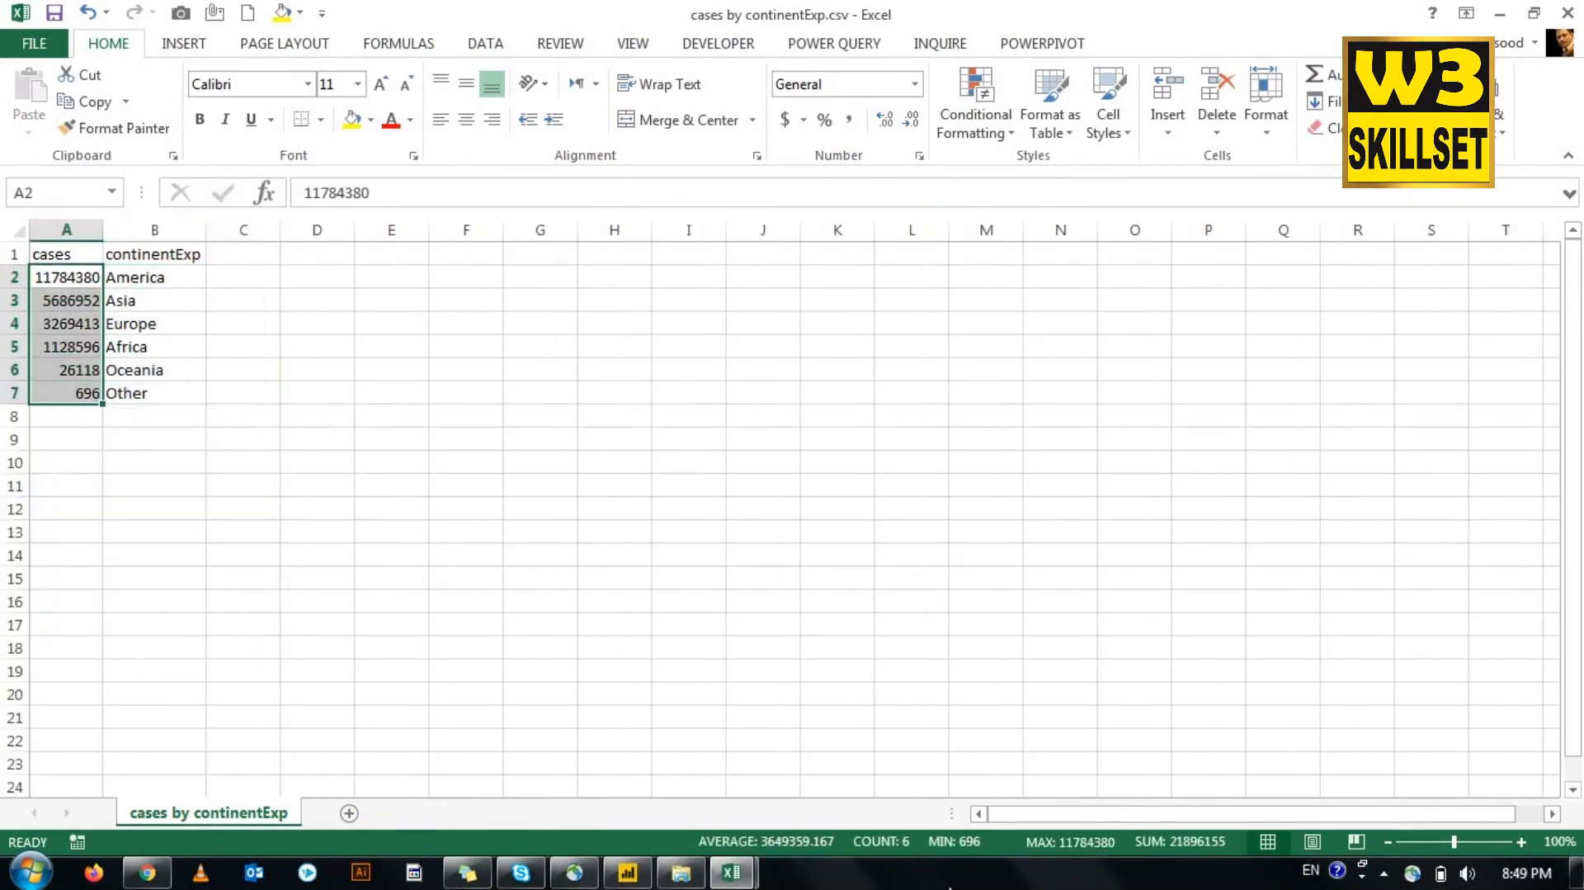
Step: Switch back to Power BI Desktop, show the chart's data as a table, inspect the America, Asia and Africa rows, and return to the report
left_click(628, 872)
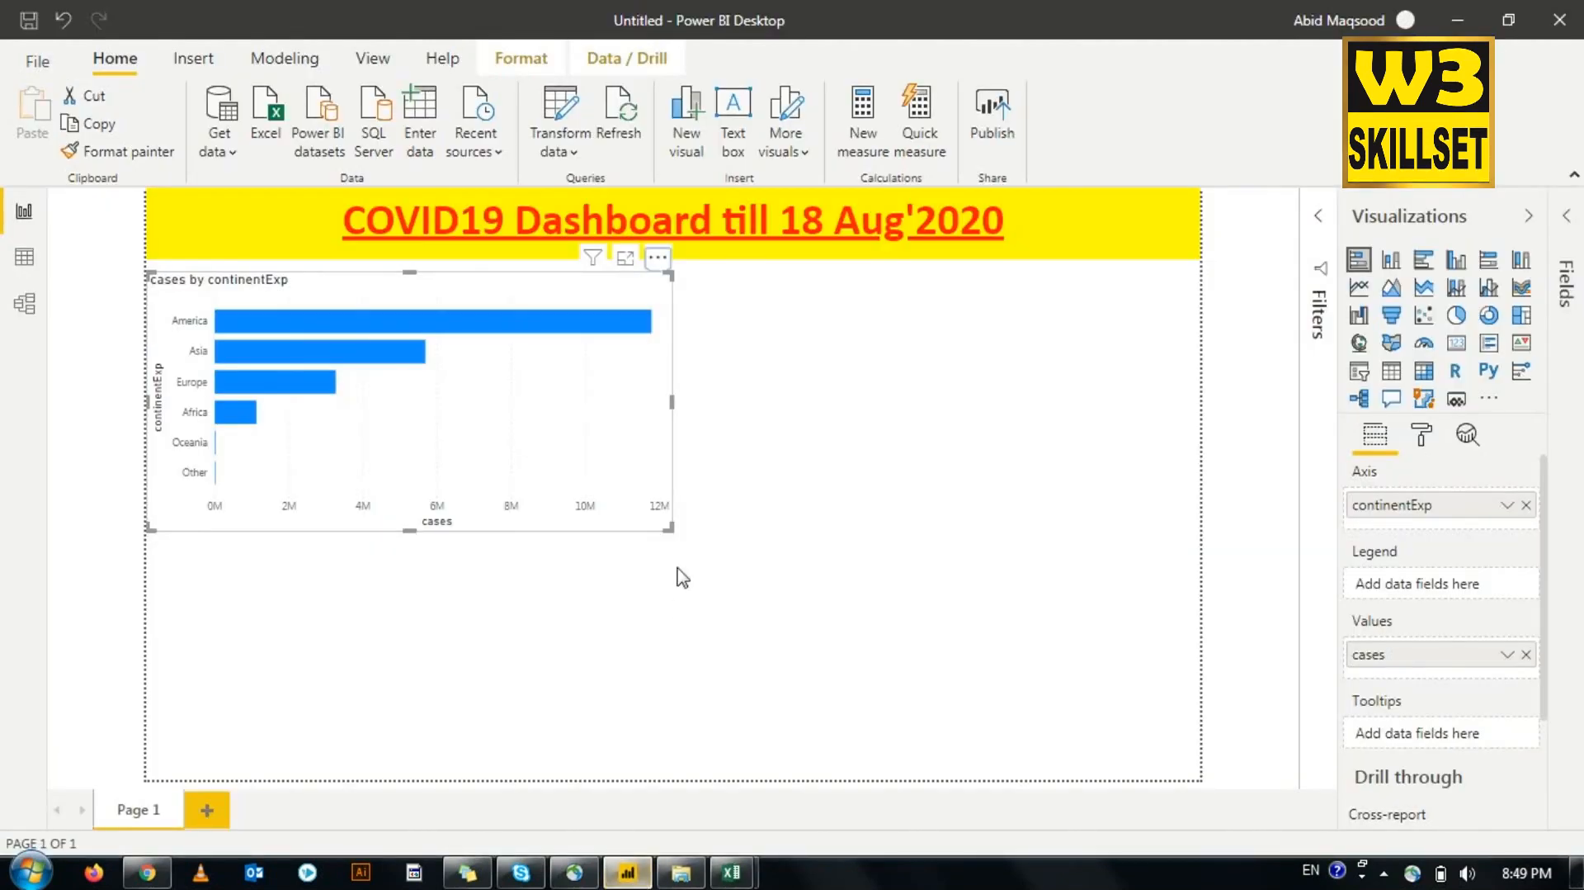
left_click(658, 258)
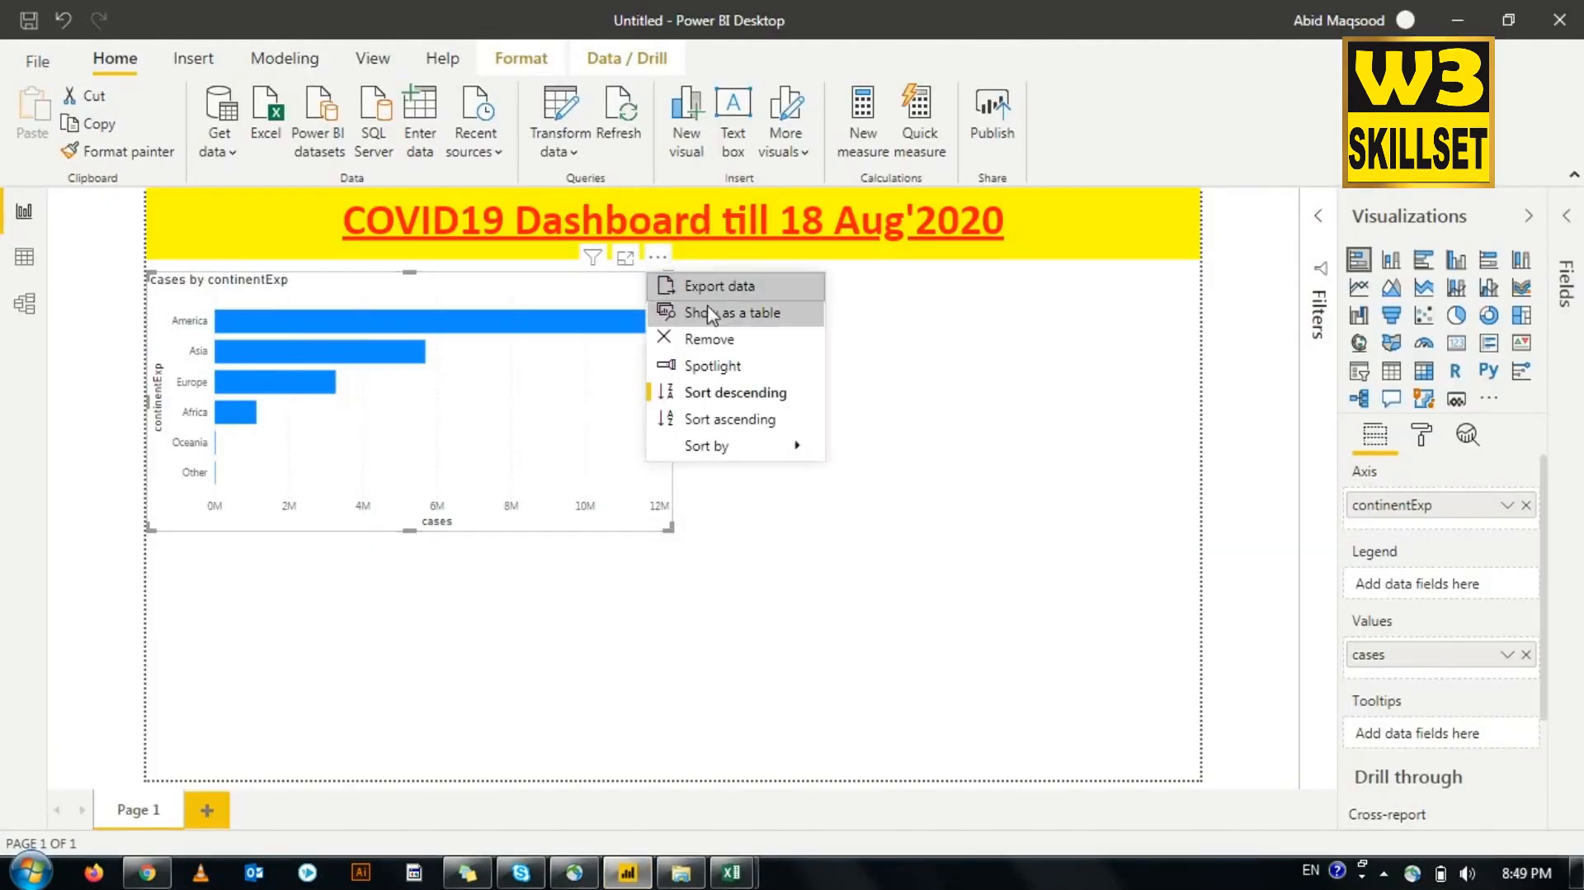
left_click(729, 314)
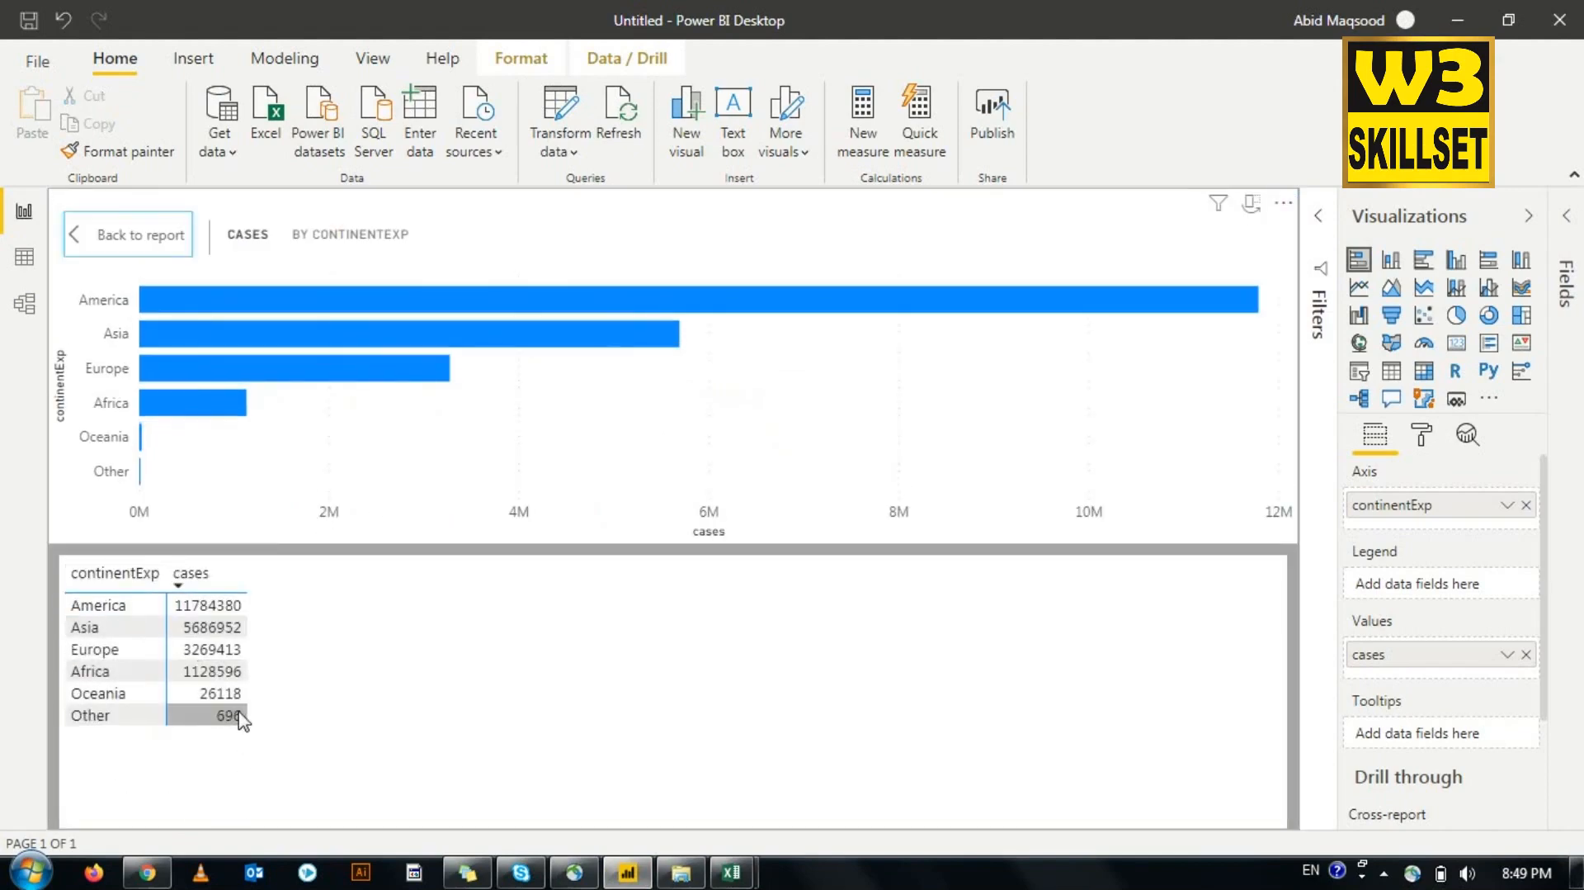
left_click(230, 616)
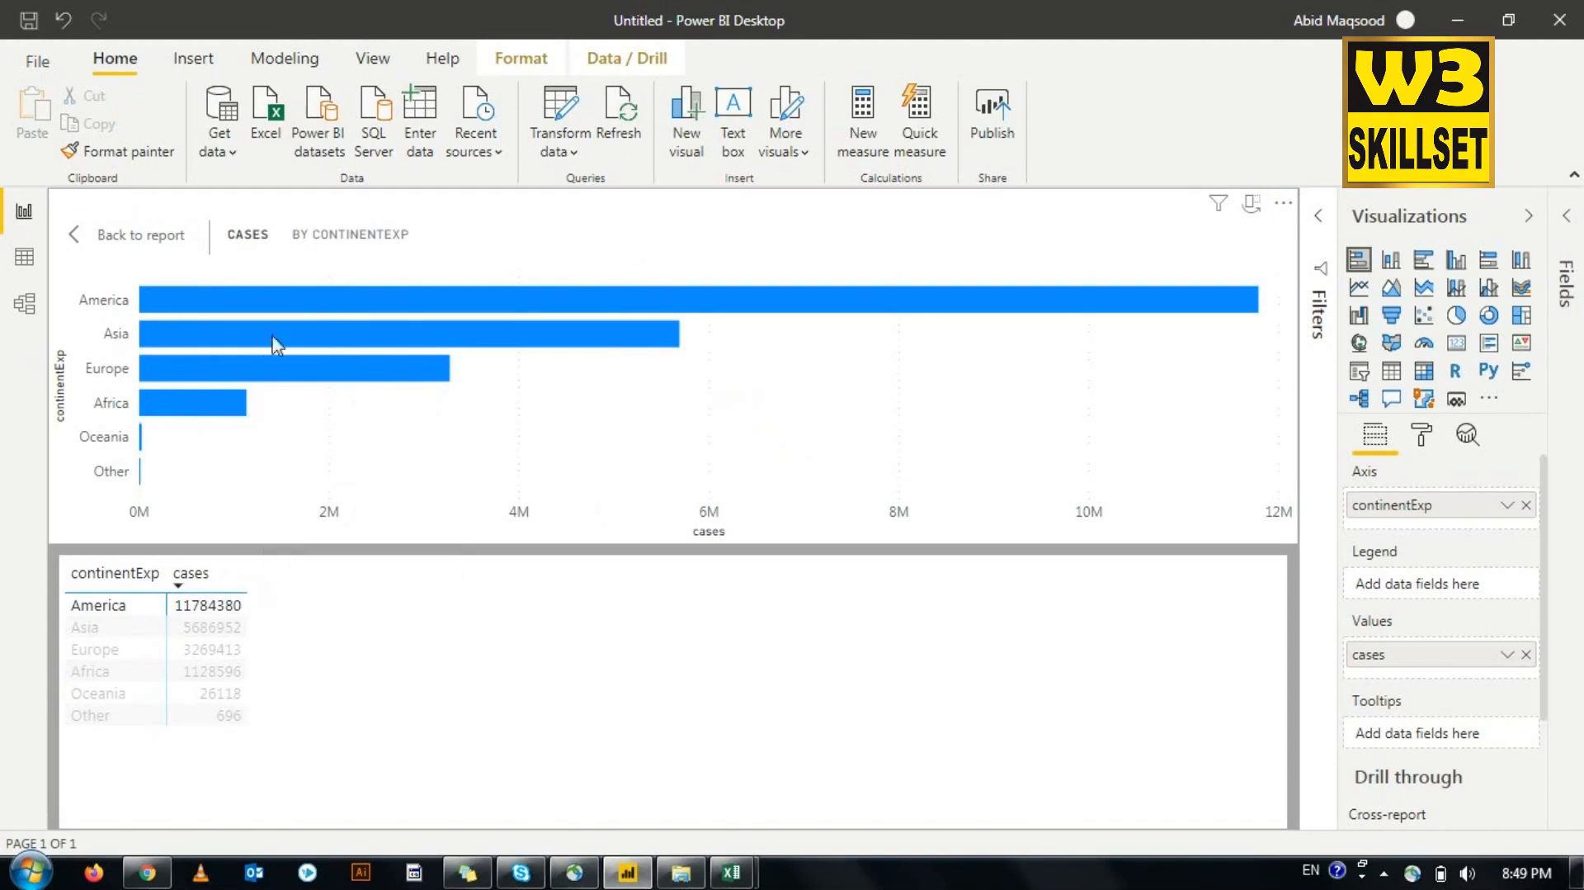
left_click(190, 631)
left_click(196, 675)
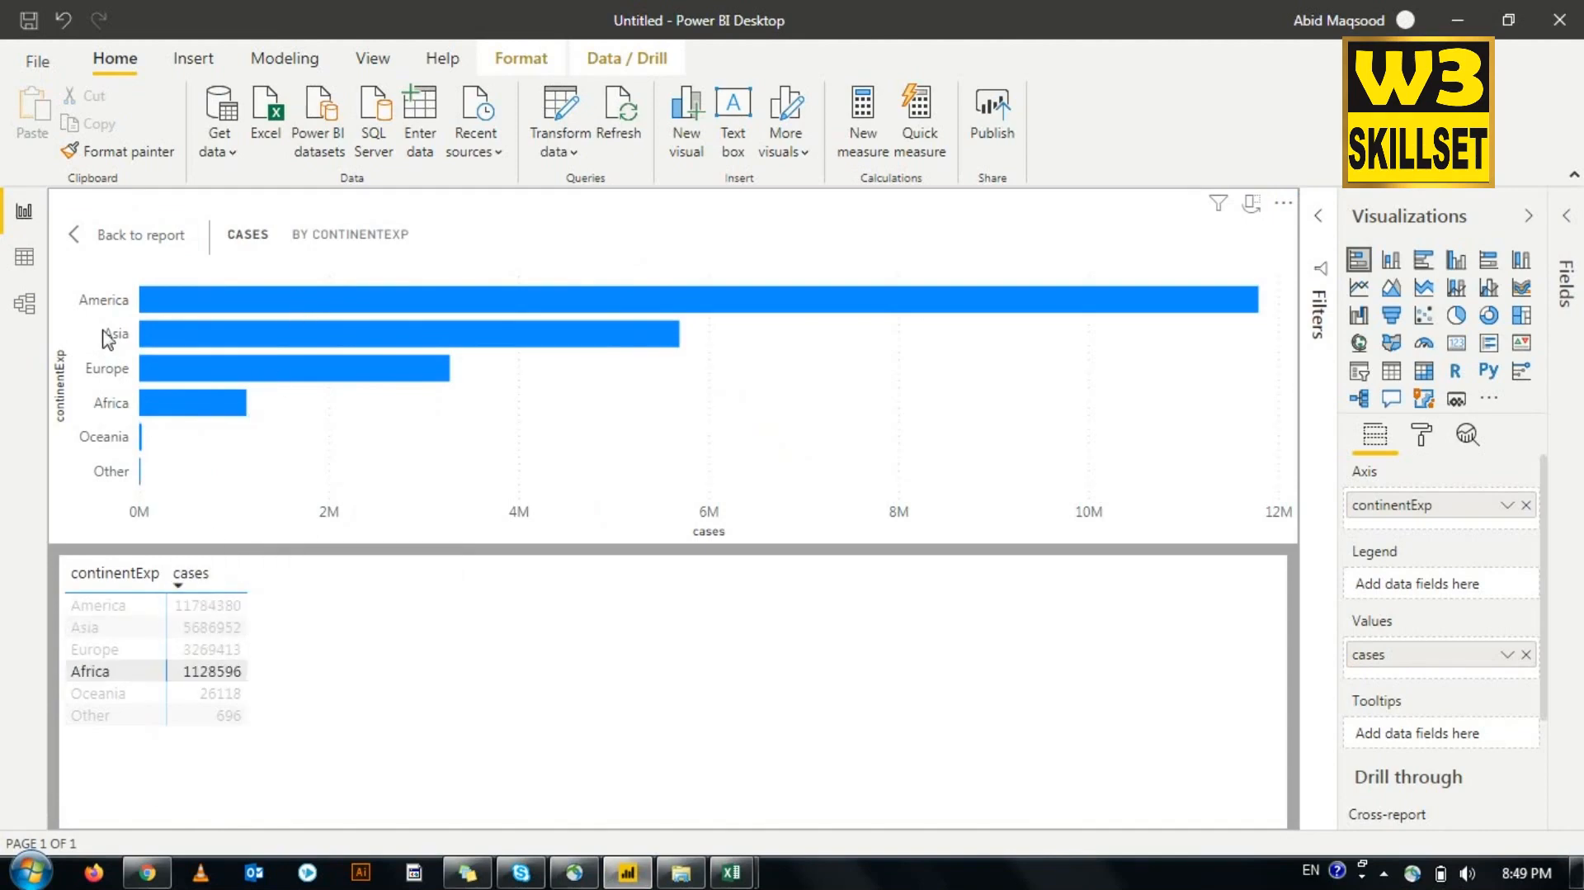
left_click(83, 234)
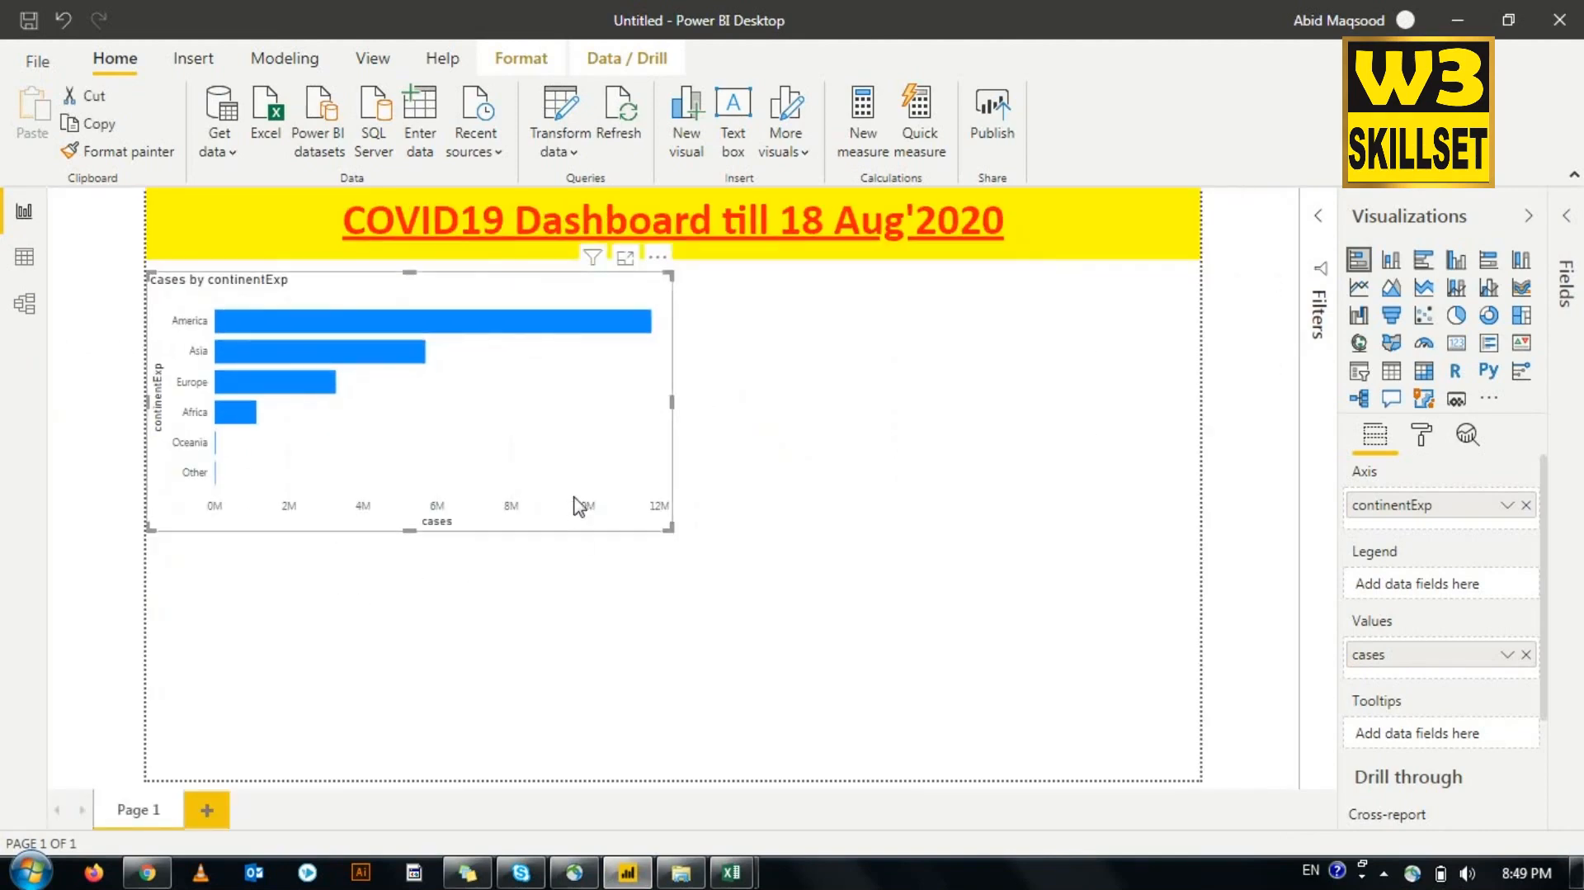
Step: Spotlight the cases by continent chart and apply descending sort order to it
left_click(661, 260)
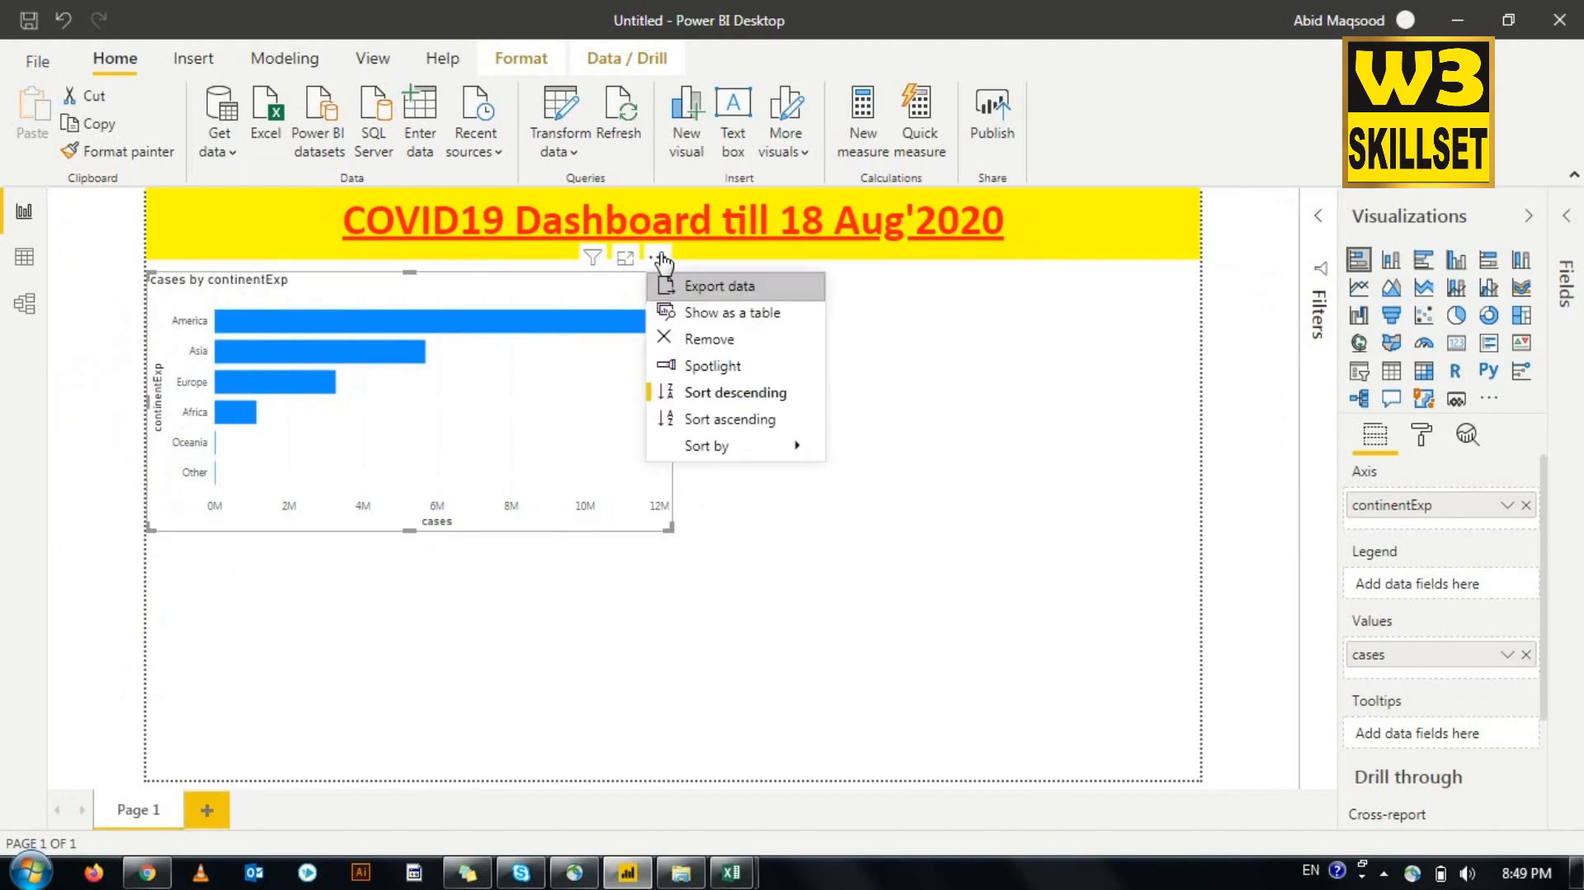
left_click(715, 366)
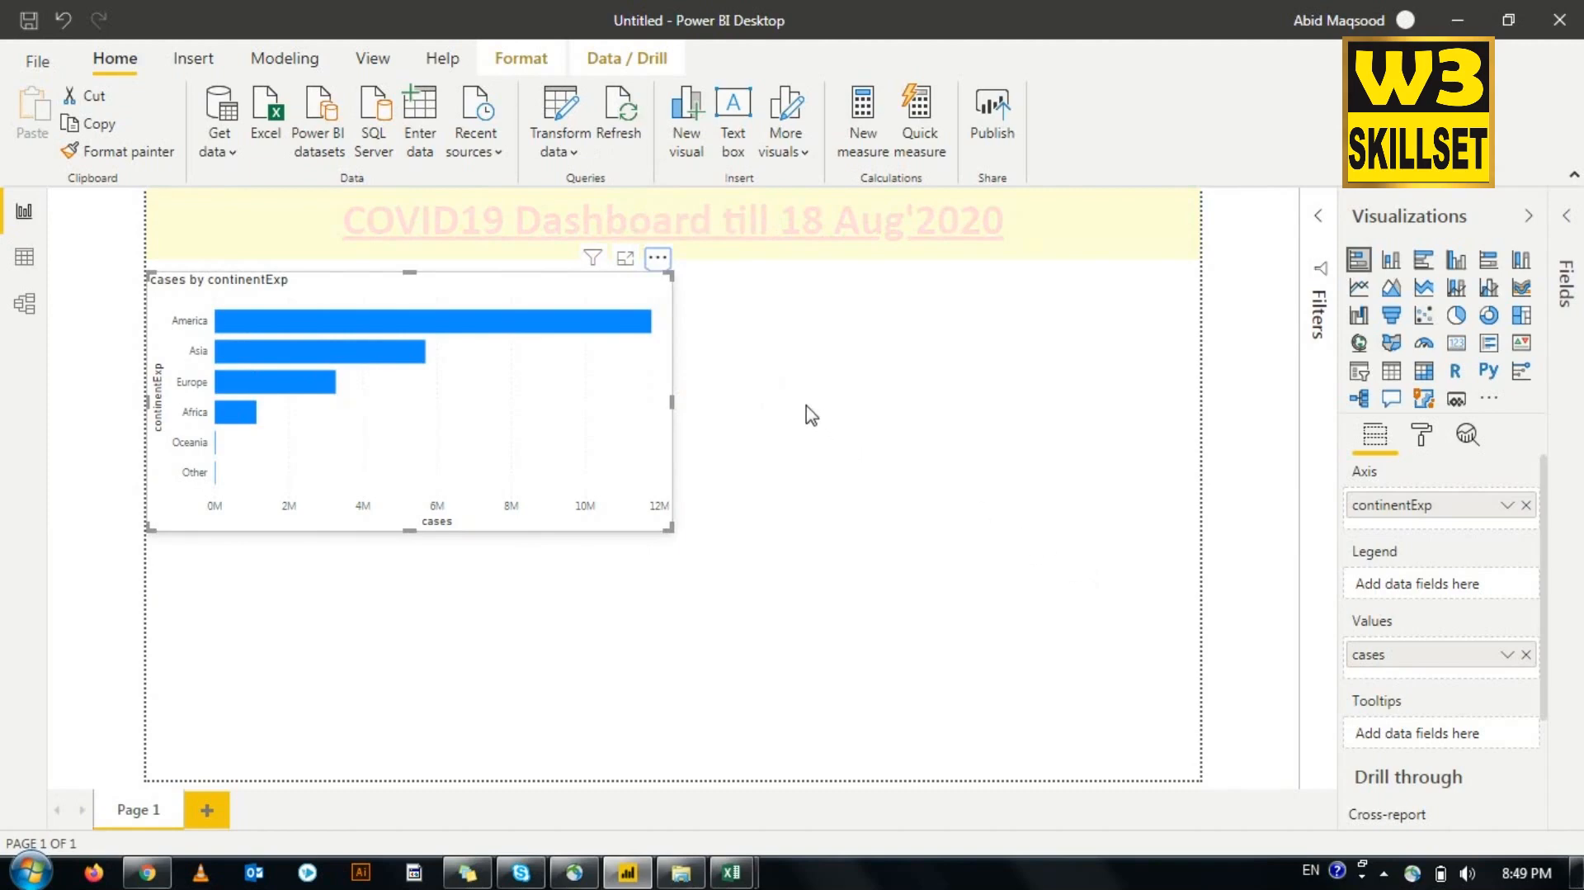
left_click(657, 258)
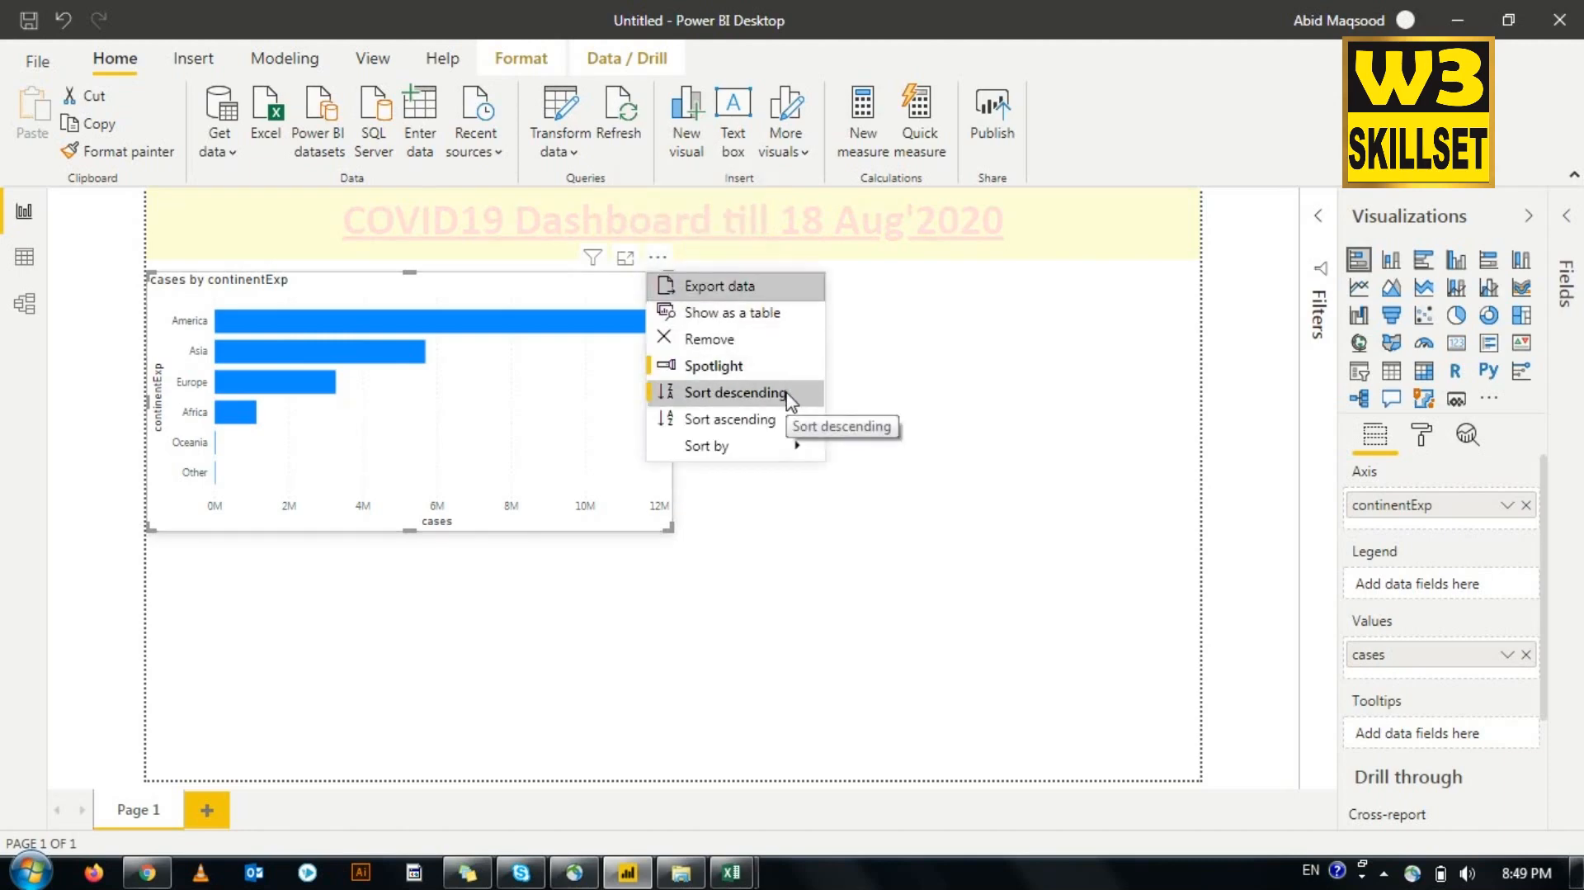
left_click(722, 393)
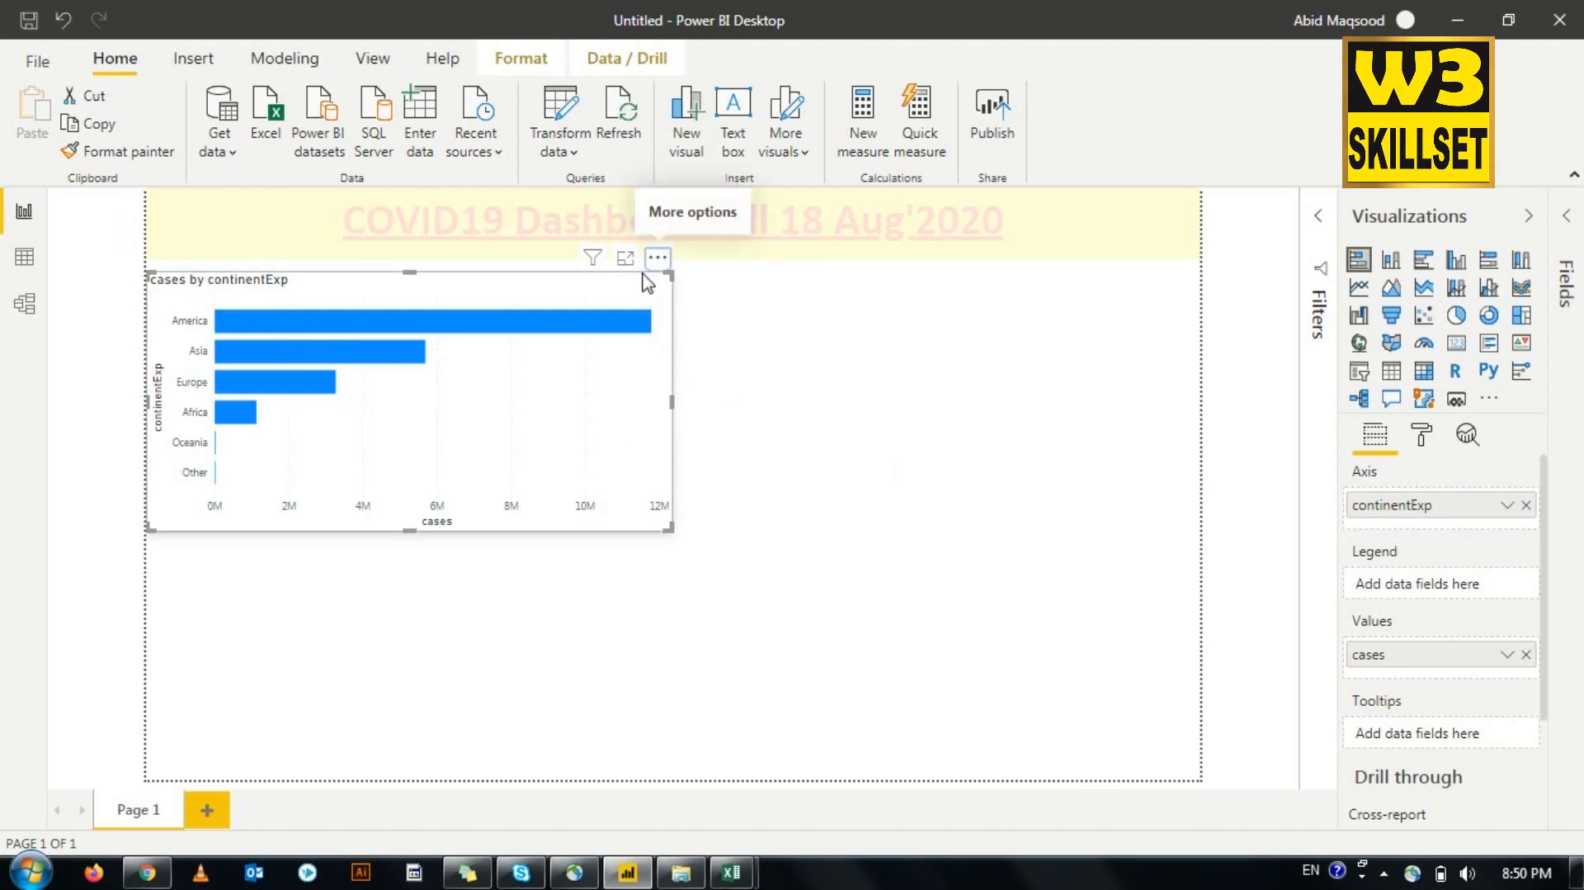
Step: Sort the cases by continent chart in ascending order by cases
left_click(658, 261)
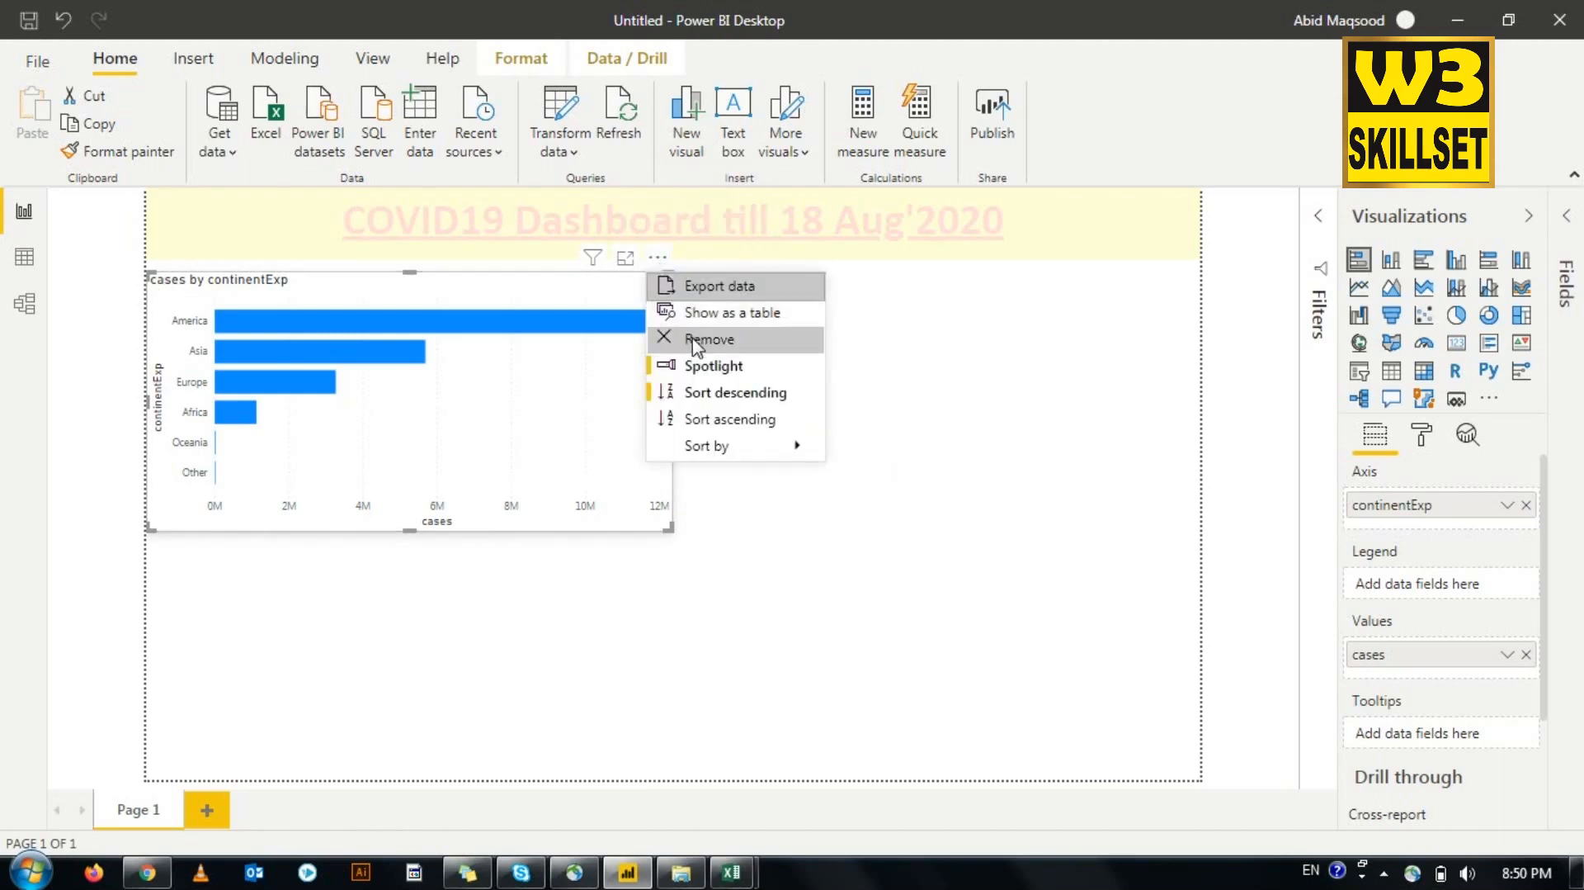
left_click(725, 418)
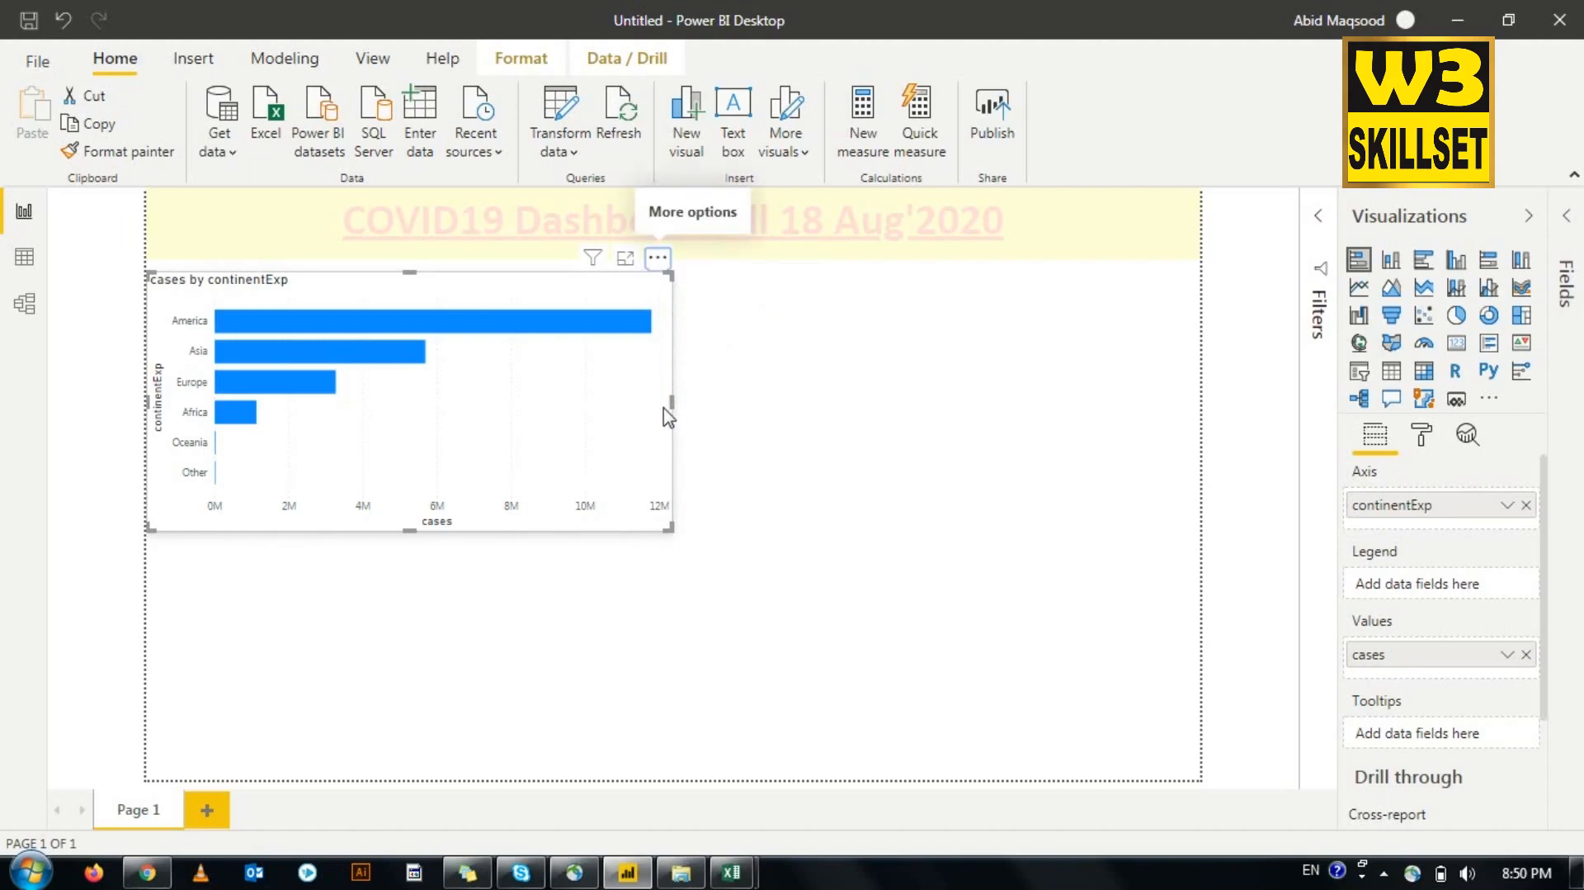
left_click(659, 258)
mouse_move(703, 444)
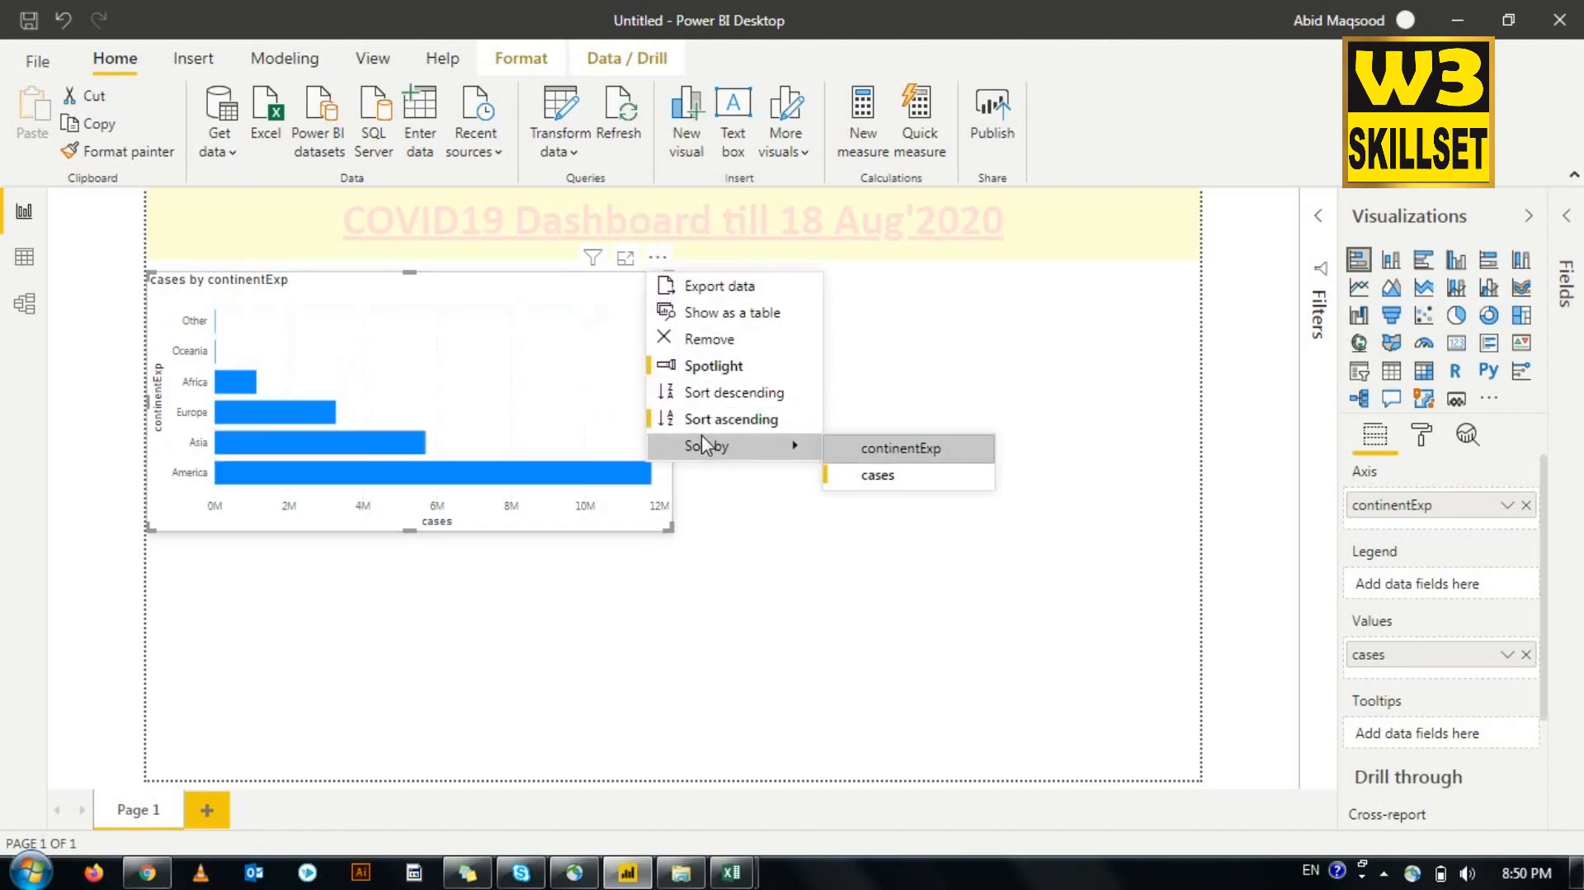
left_click(923, 476)
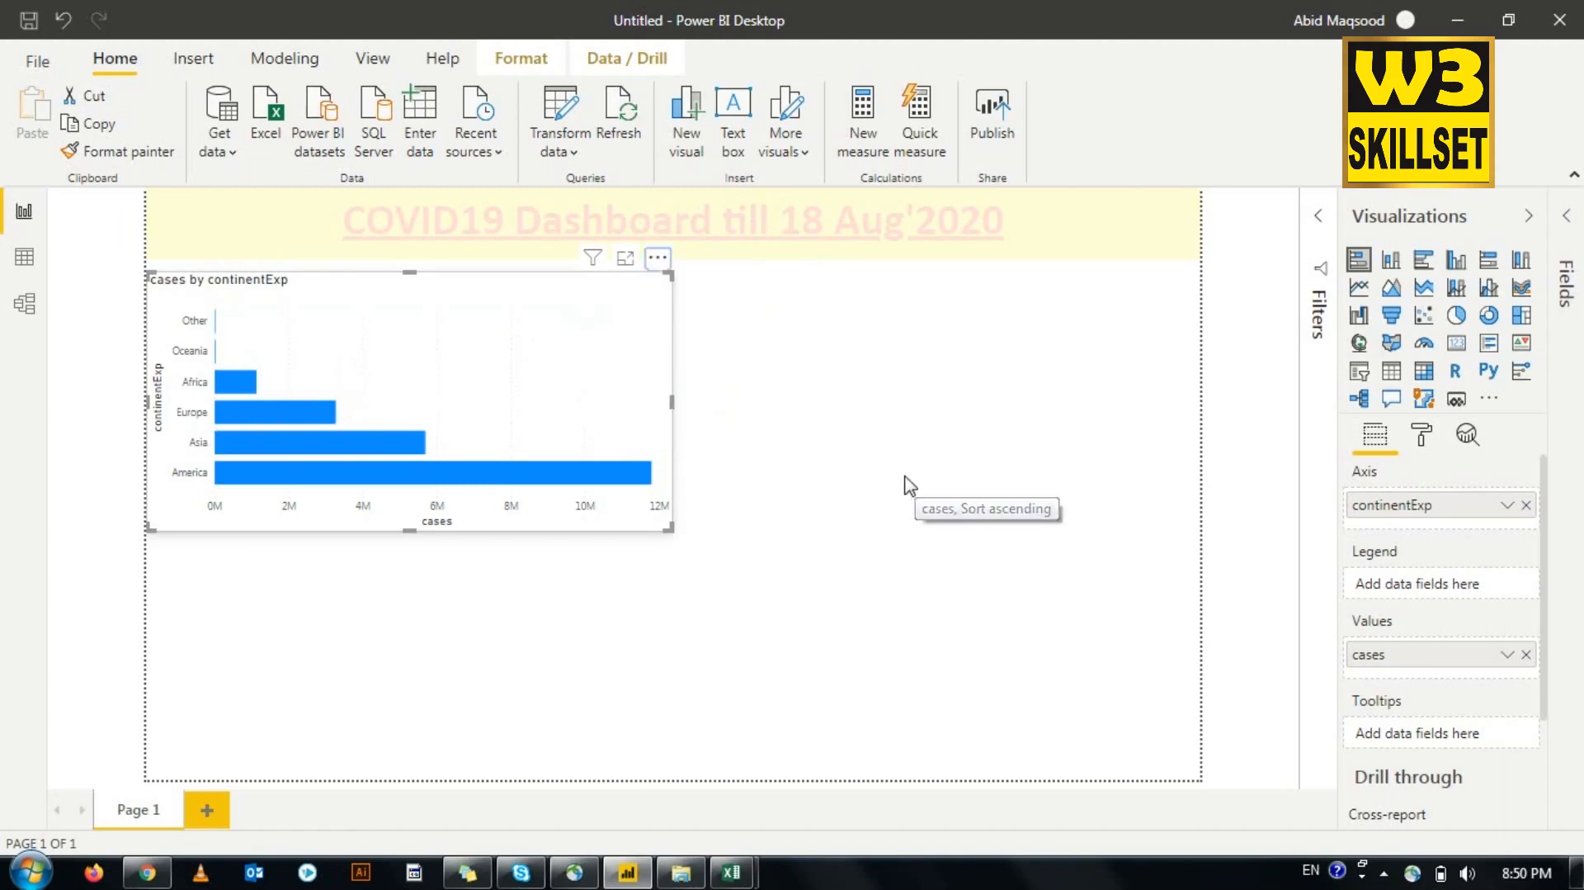
Step: Sort the cases by continent chart in descending order and clear the spotlight from the page
left_click(658, 257)
left_click(707, 401)
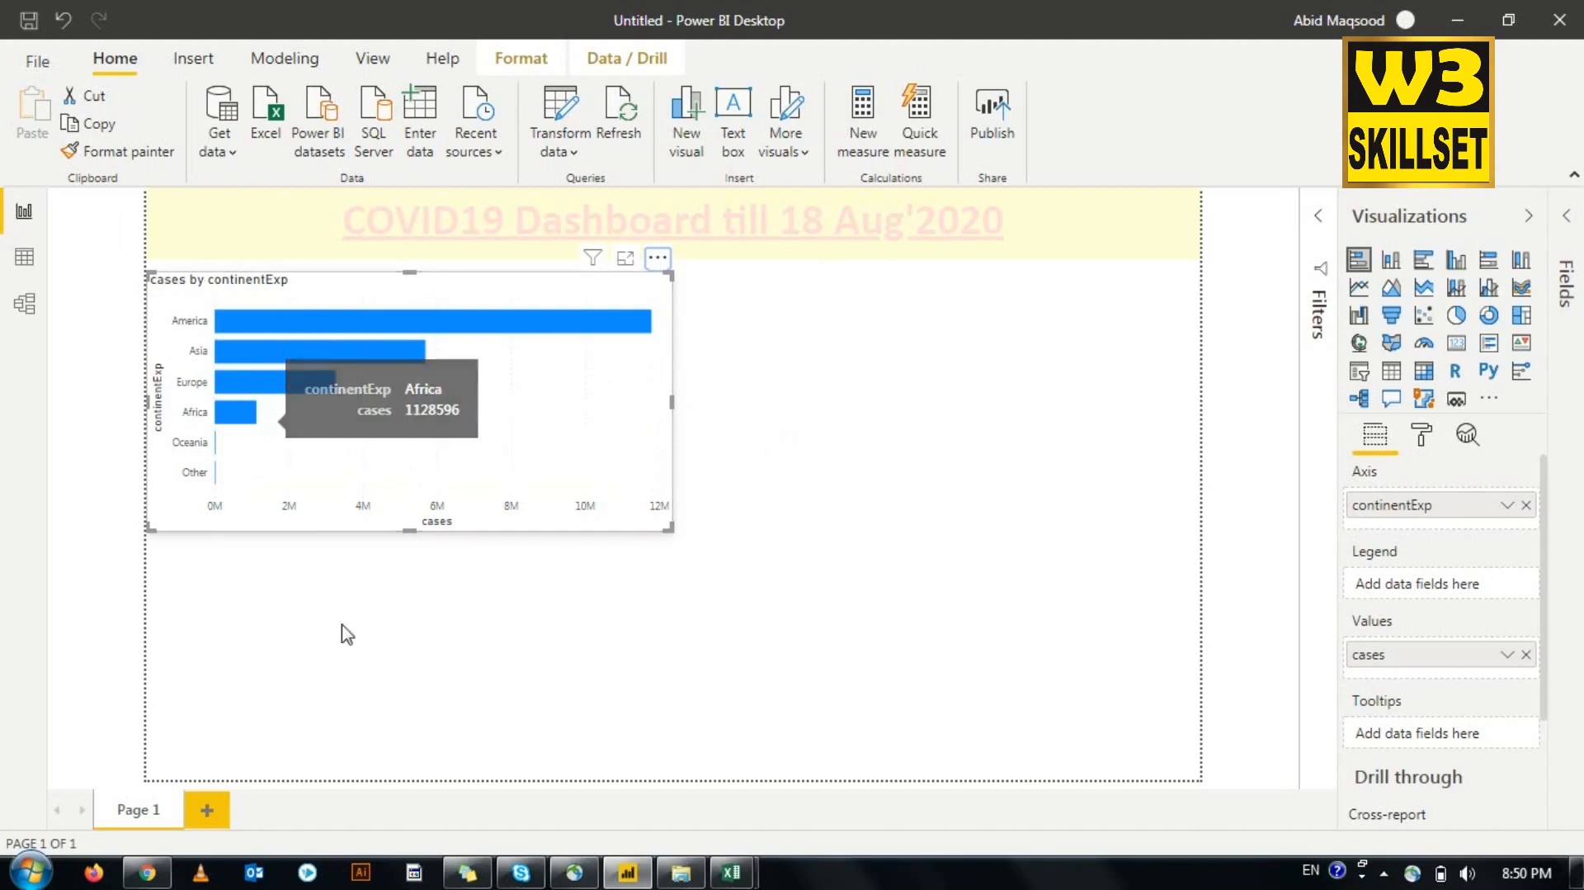
left_click(387, 628)
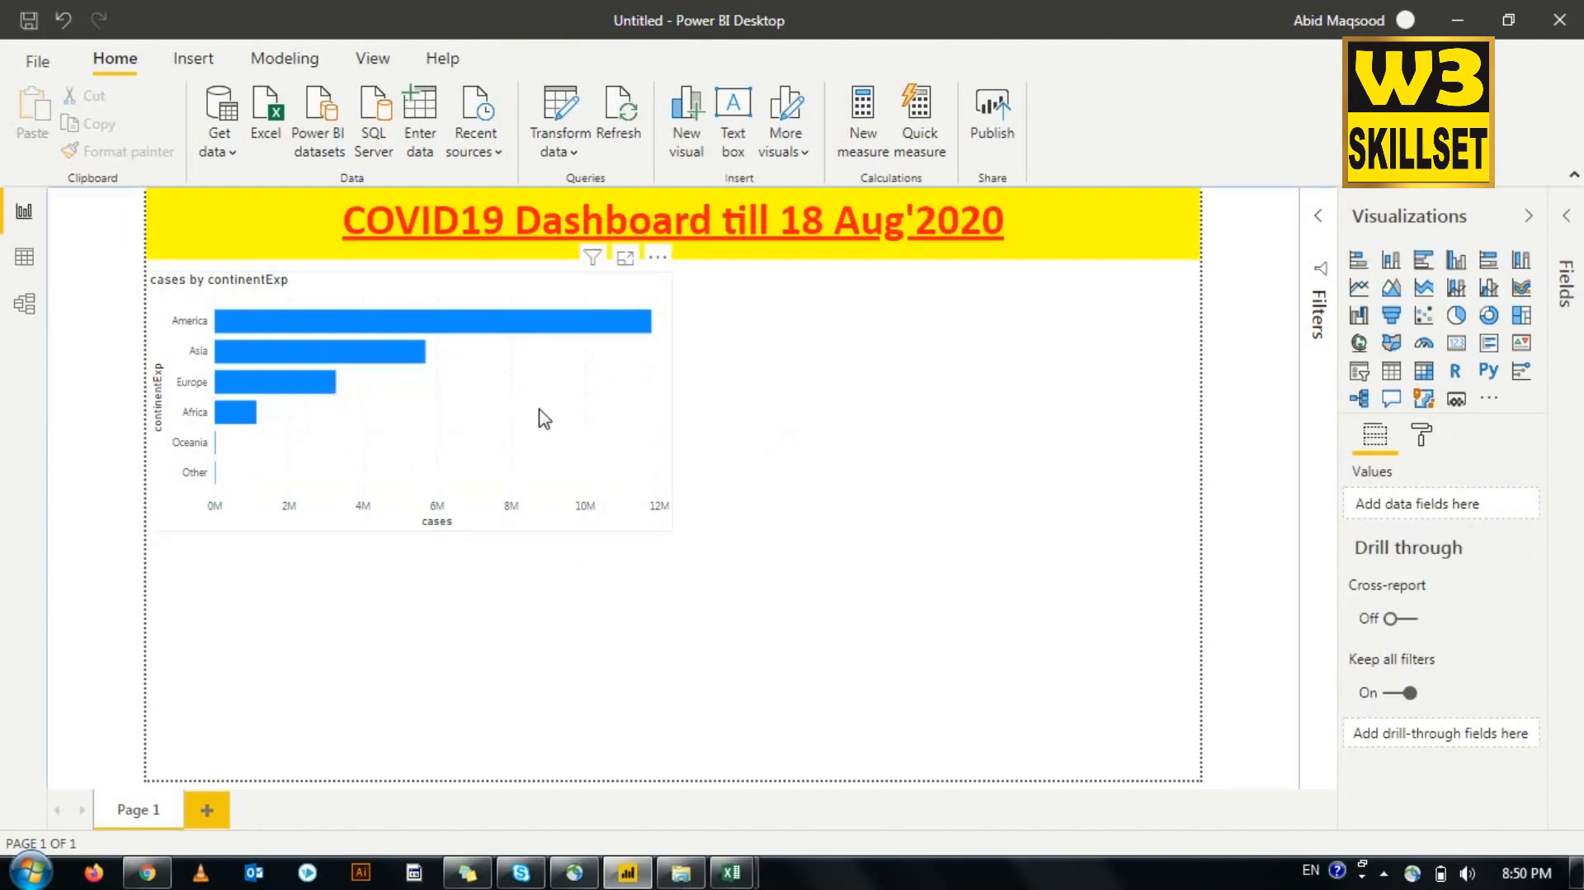
left_click(518, 444)
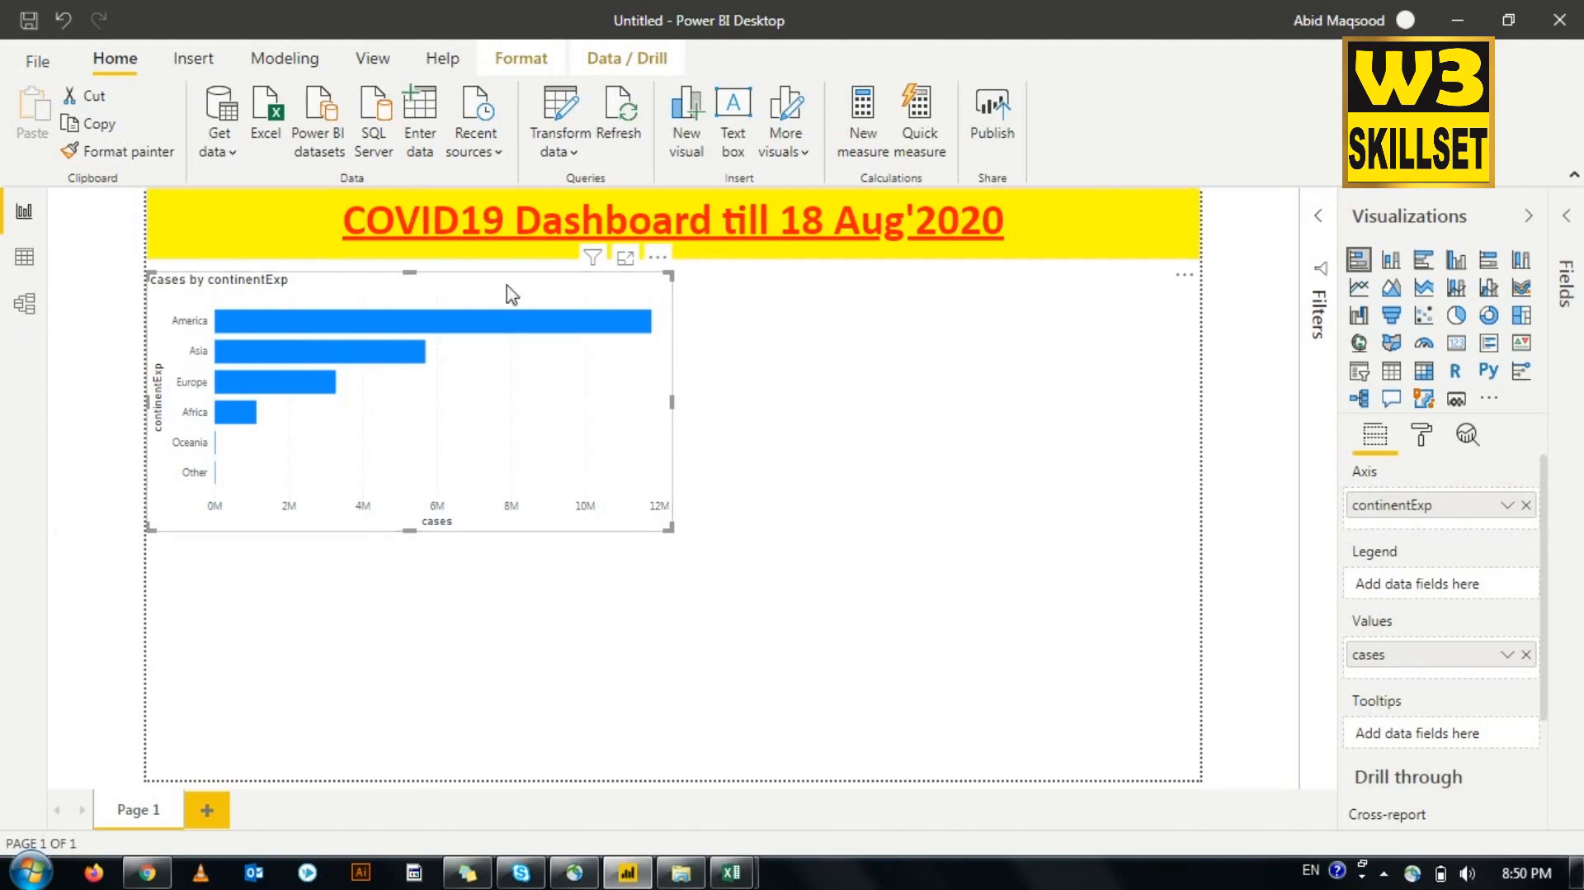
mouse_move(566, 335)
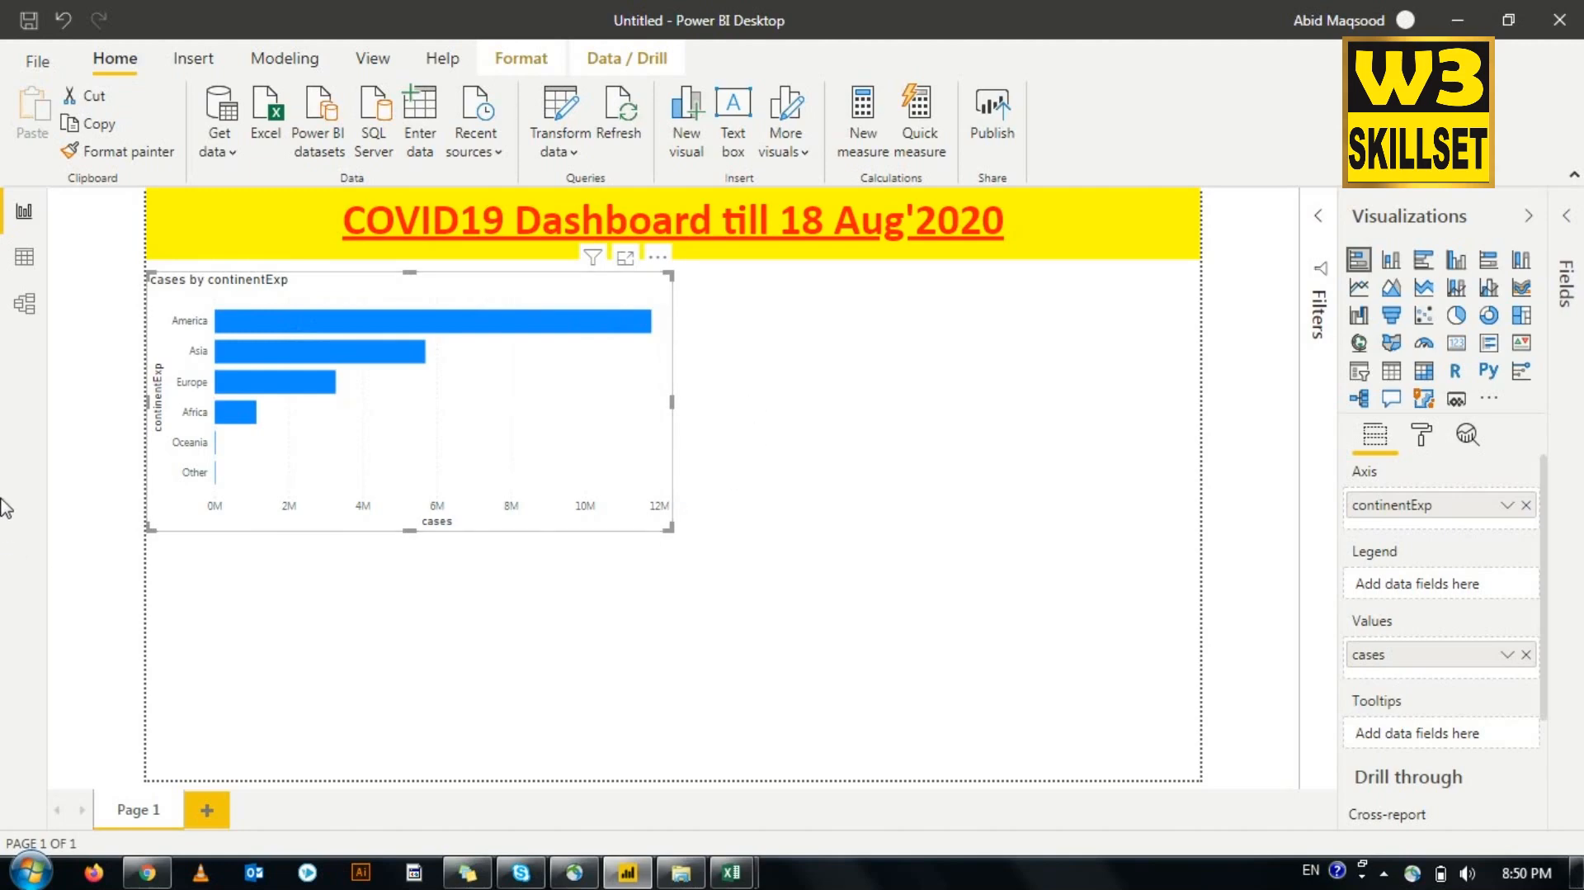
mouse_move(342, 328)
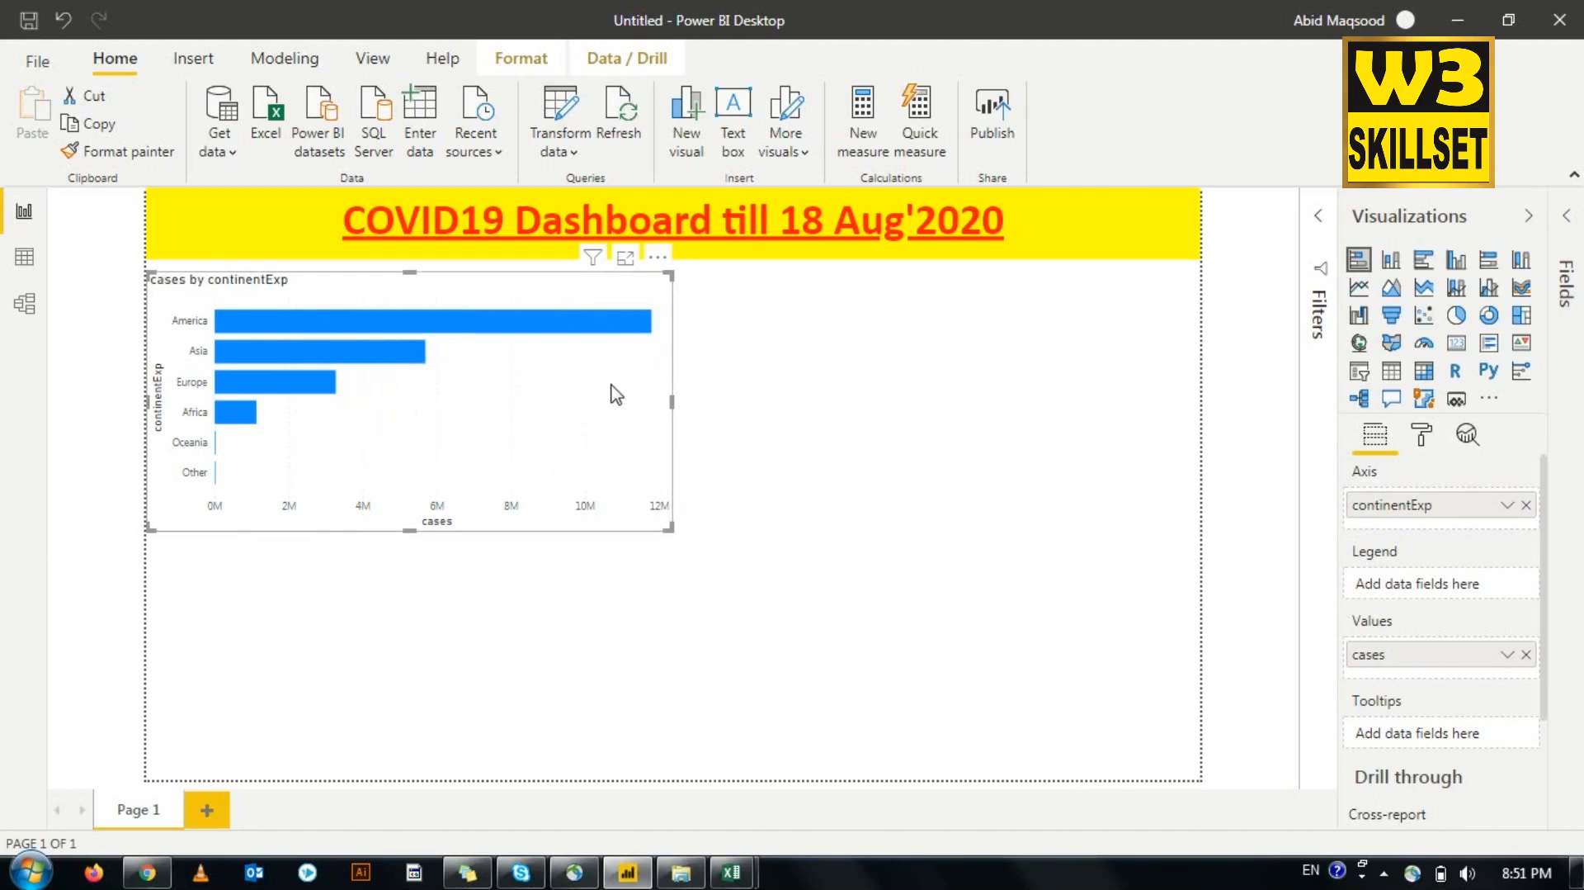
left_click(1138, 394)
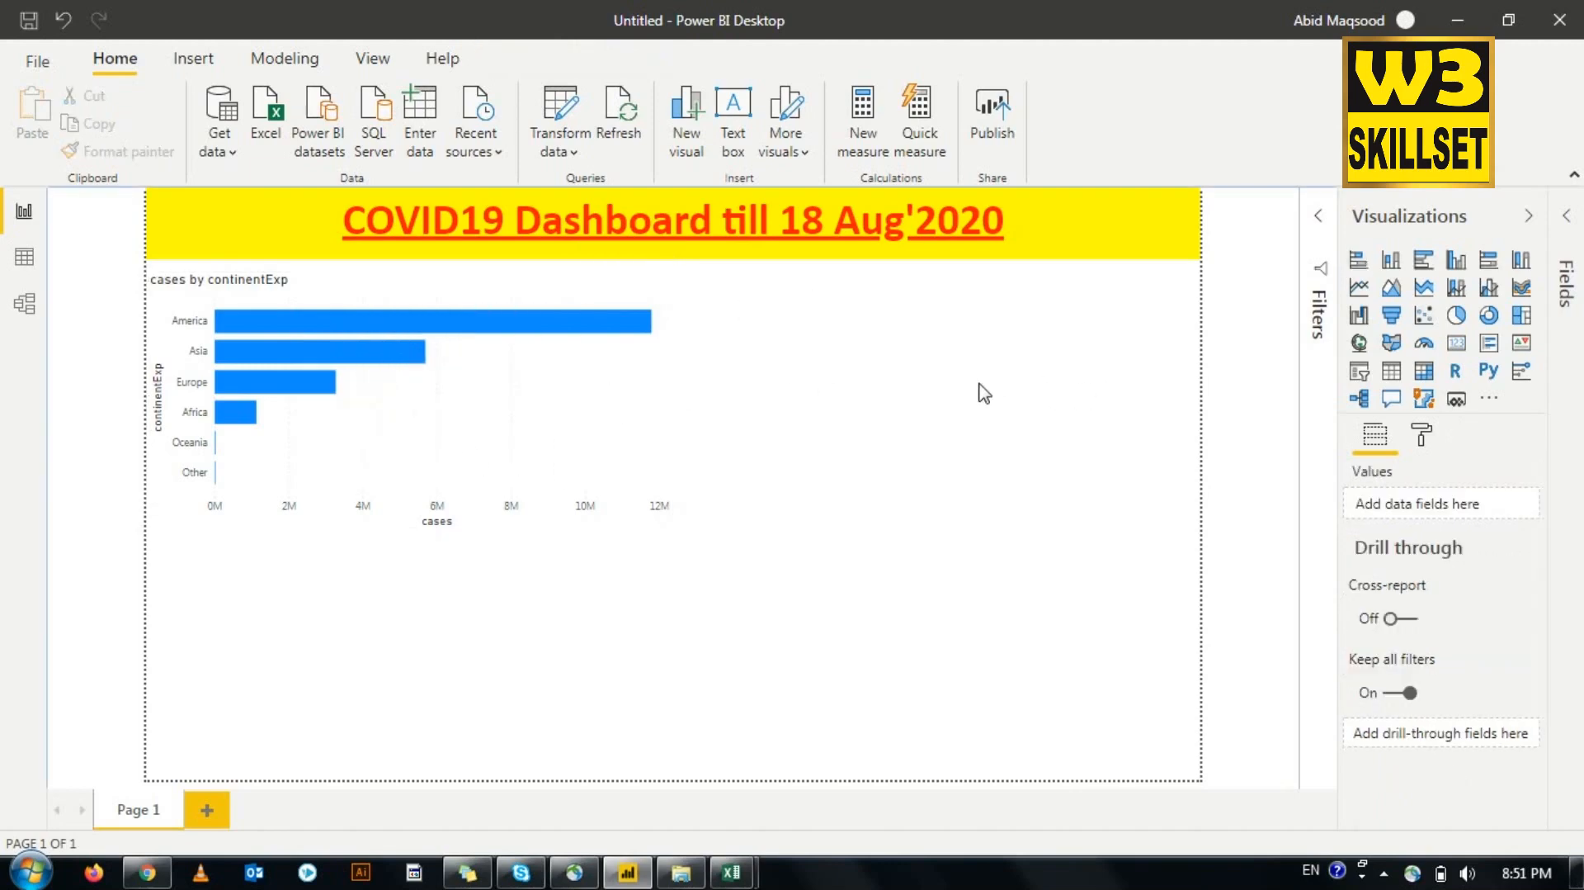
Step: Select the cases by continent chart and examine its assigned fields and the available formatting categories
left_click(399, 386)
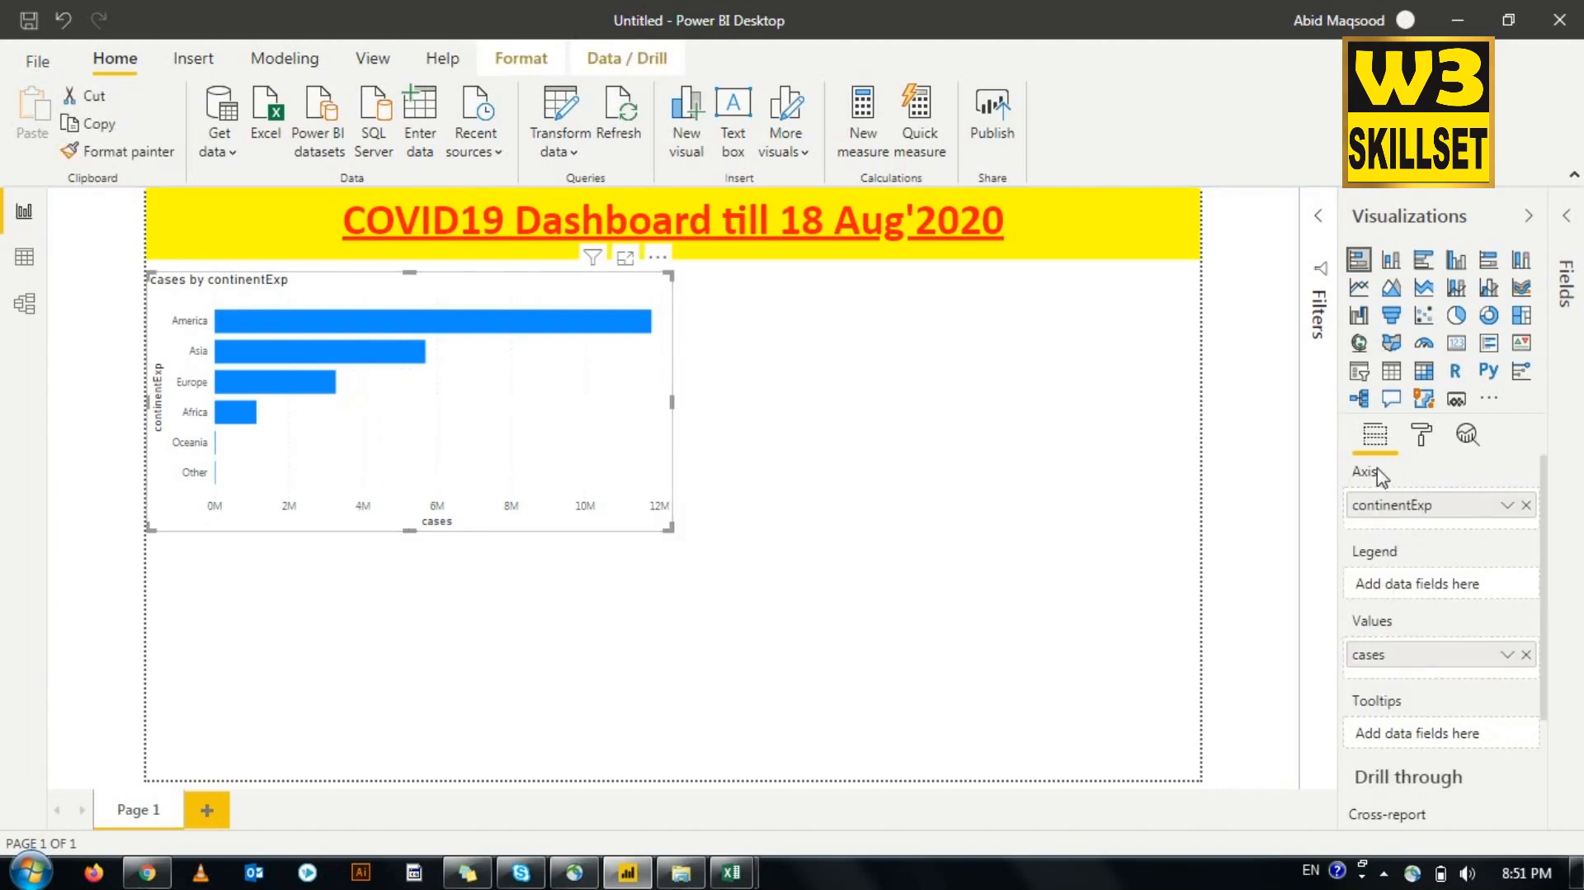
mouse_move(1380, 476)
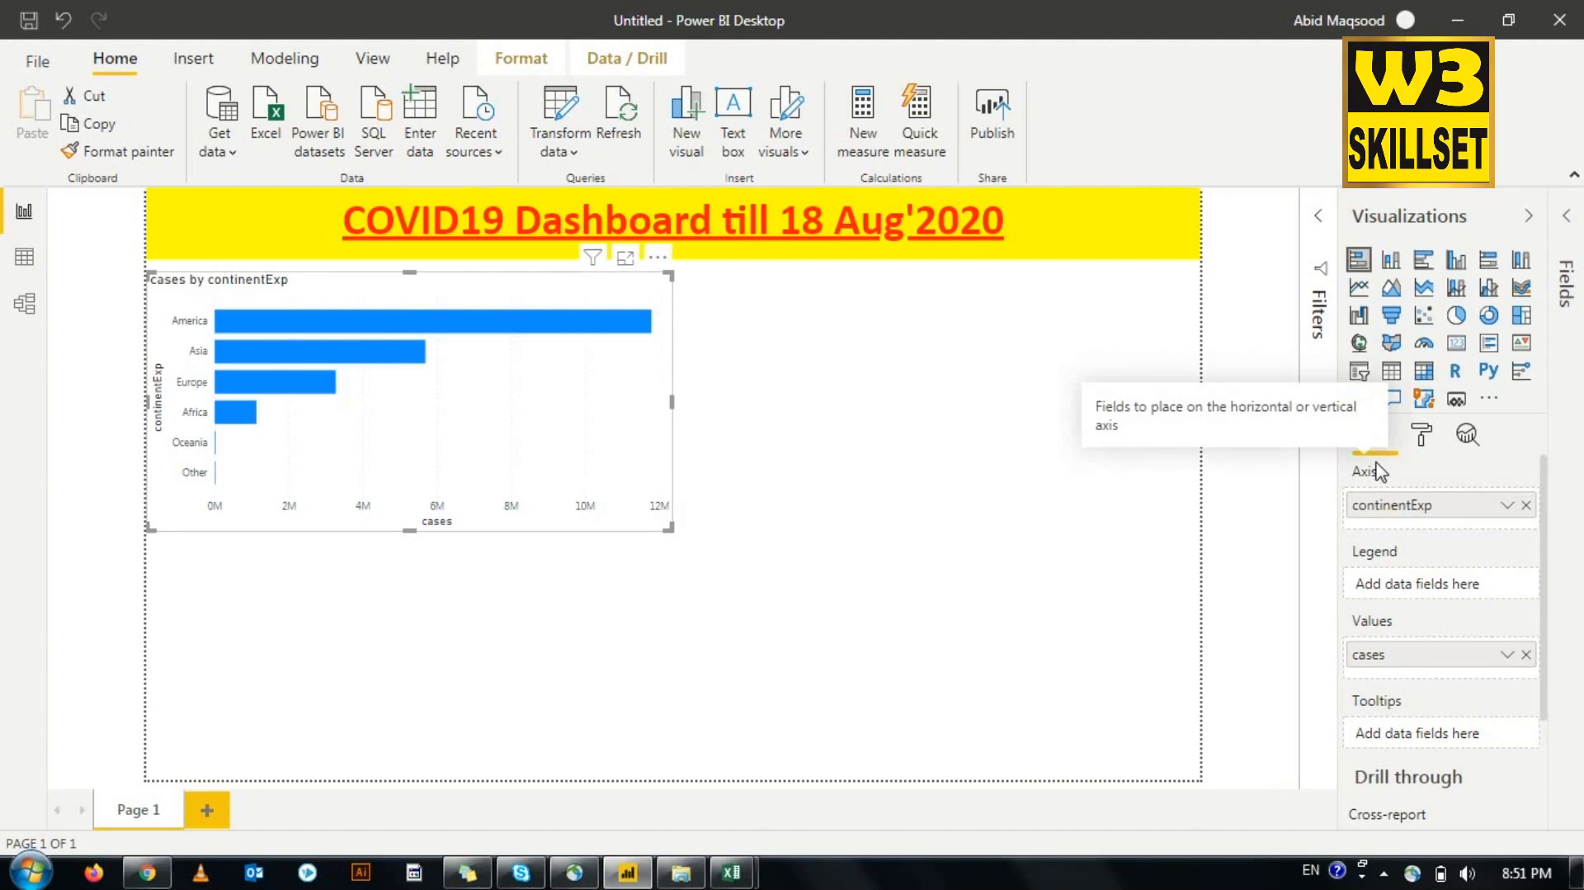
left_click(1422, 438)
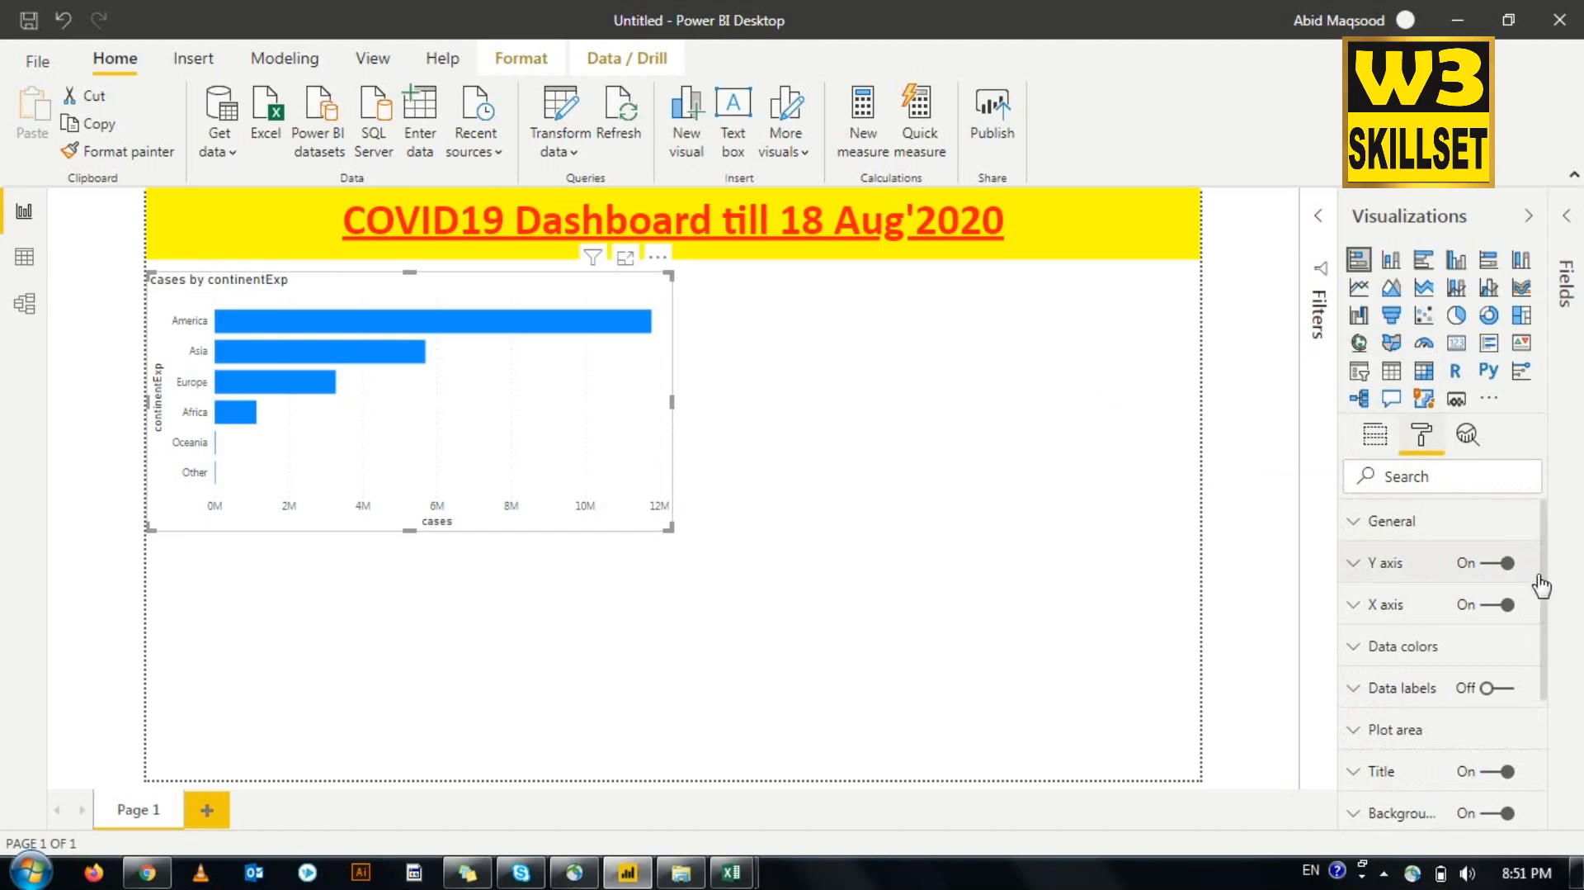
left_click_drag(1543, 582, 1542, 609)
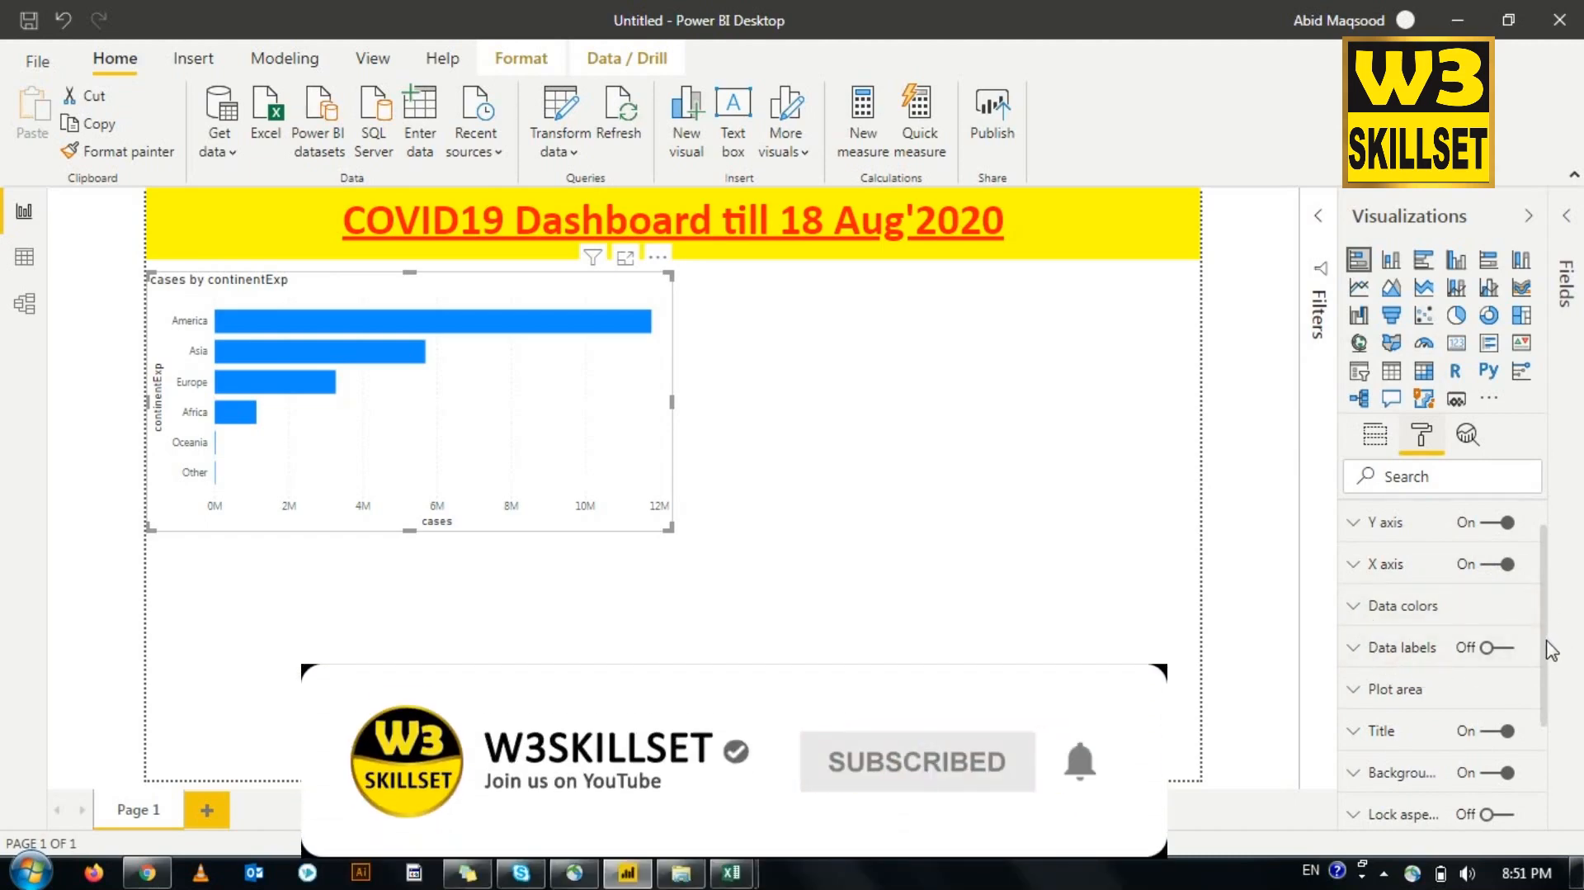
left_click_drag(1547, 644, 1555, 695)
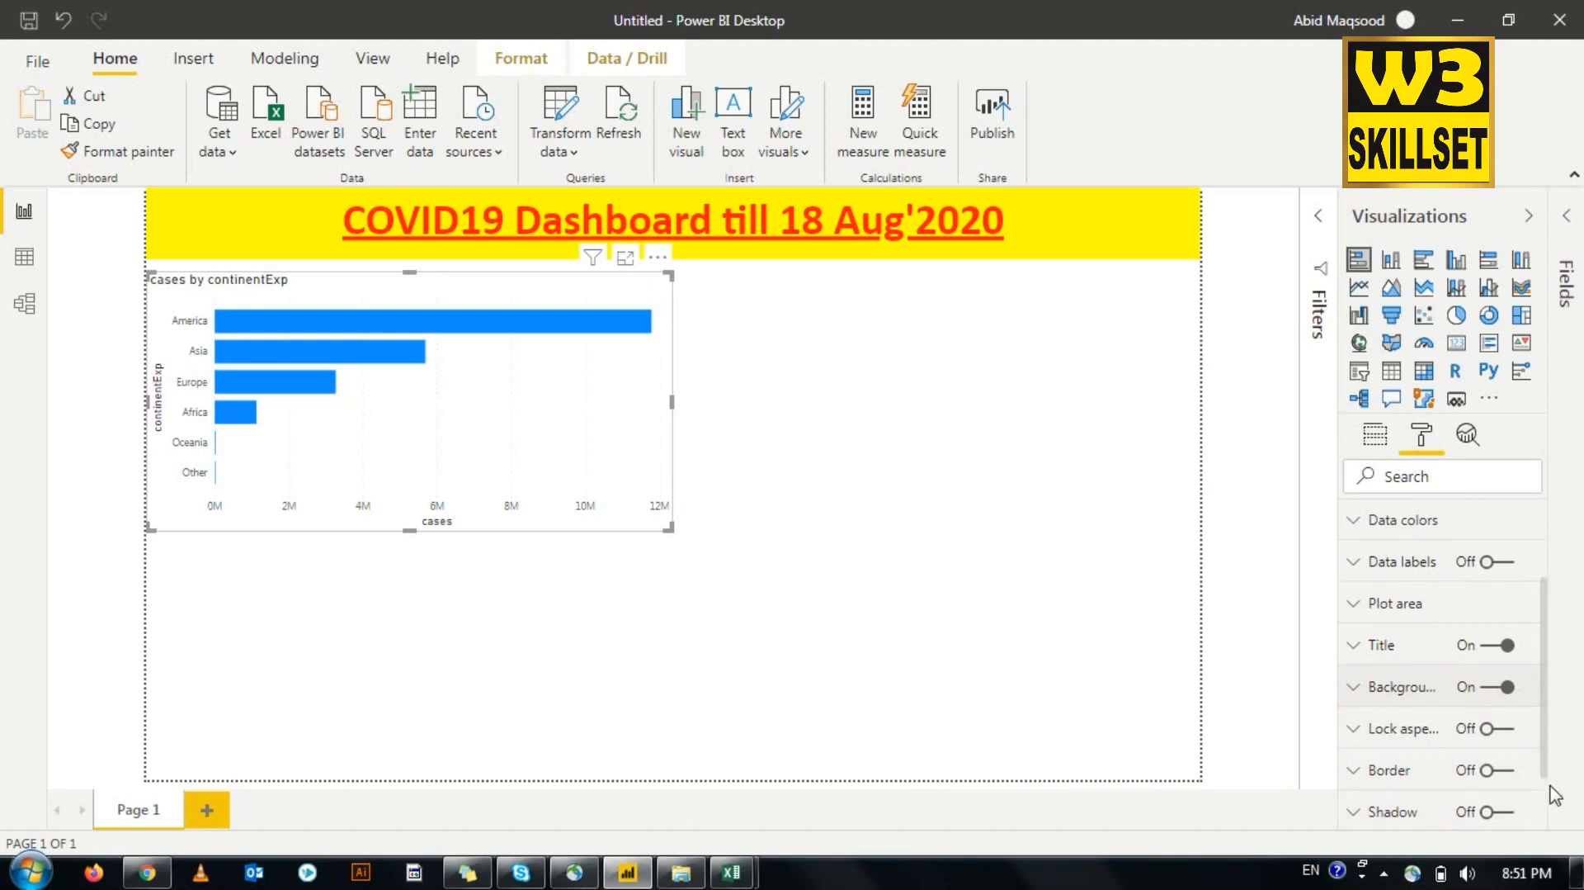
left_click_drag(1543, 753, 1564, 632)
Step: Review the chart's General formatting settings, including position, width, height and alt text, and collapse the section again
left_click(1364, 520)
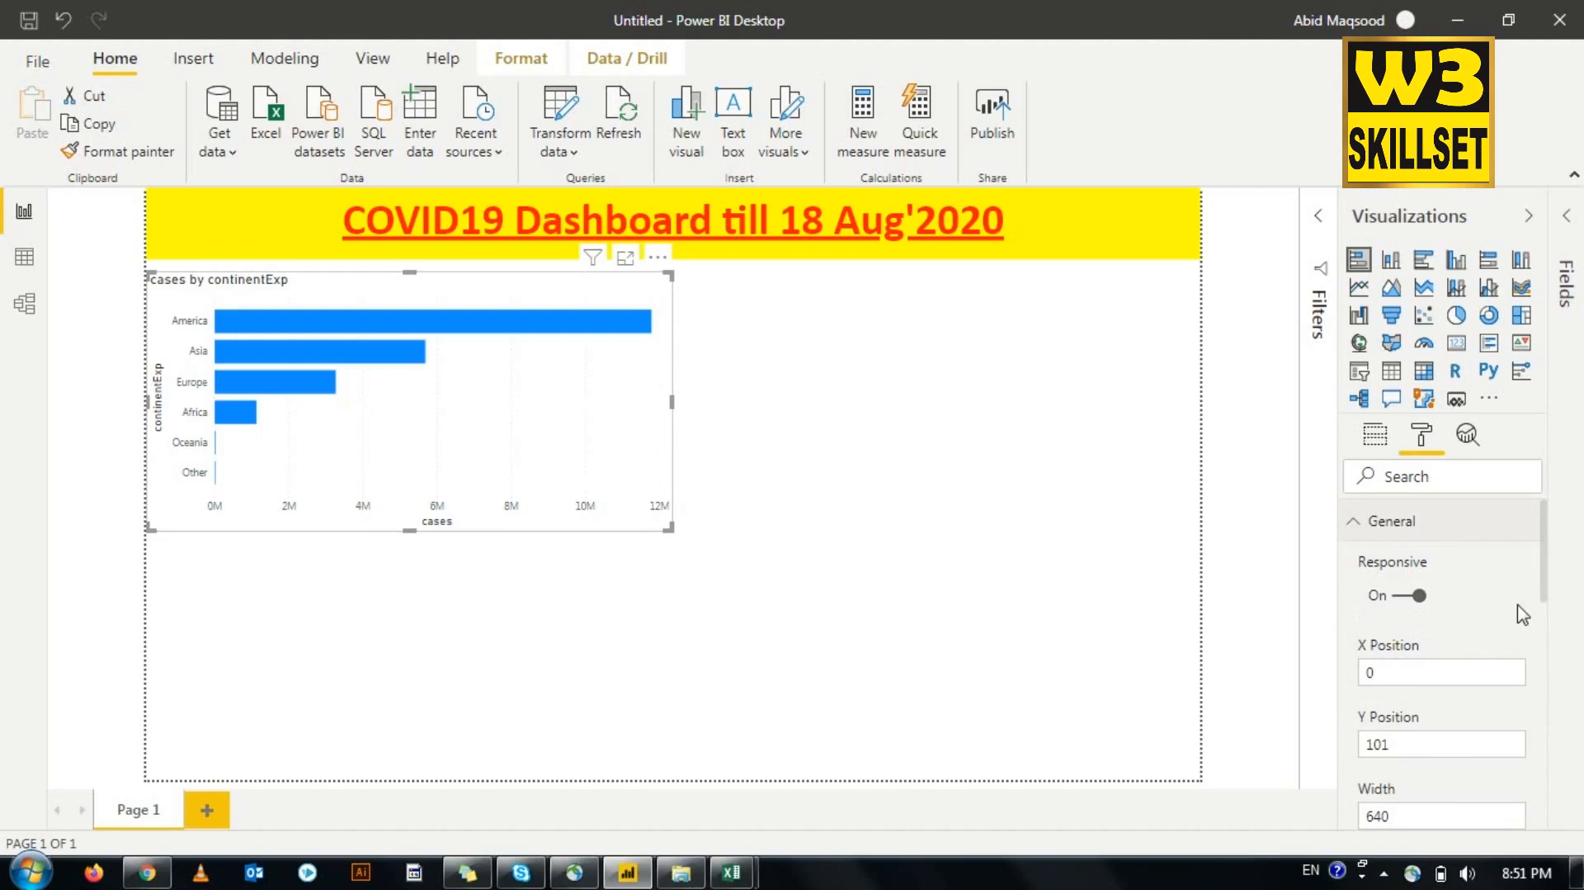
scroll(1522, 615, "down", 3)
scroll(1522, 615, "up", 3)
scroll(1502, 611, "down", 3)
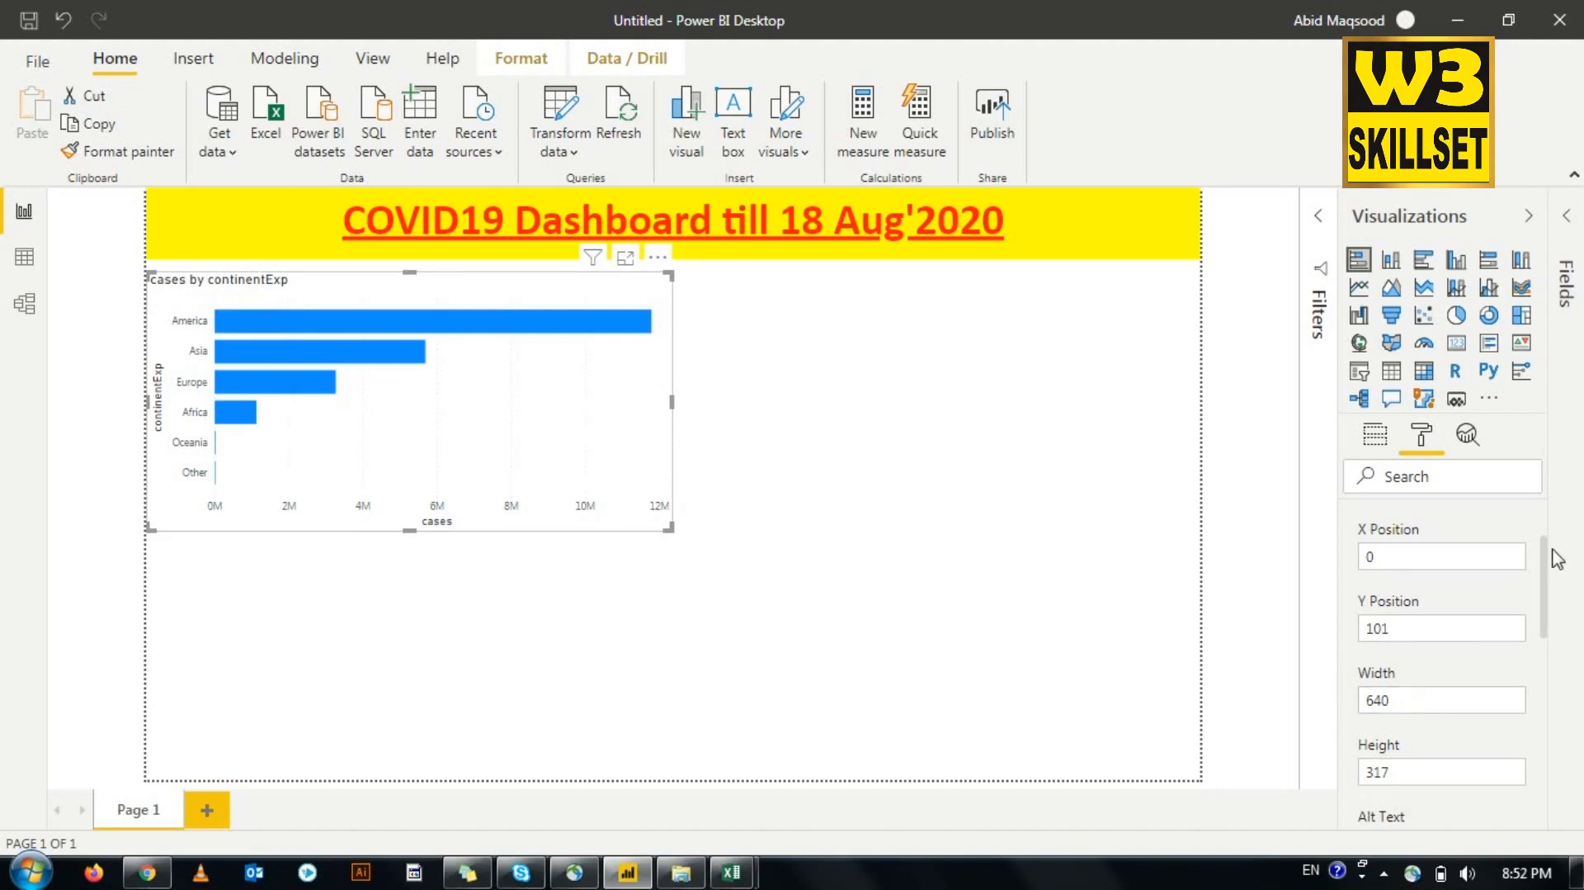
left_click_drag(1545, 549, 1559, 640)
left_click(1411, 585)
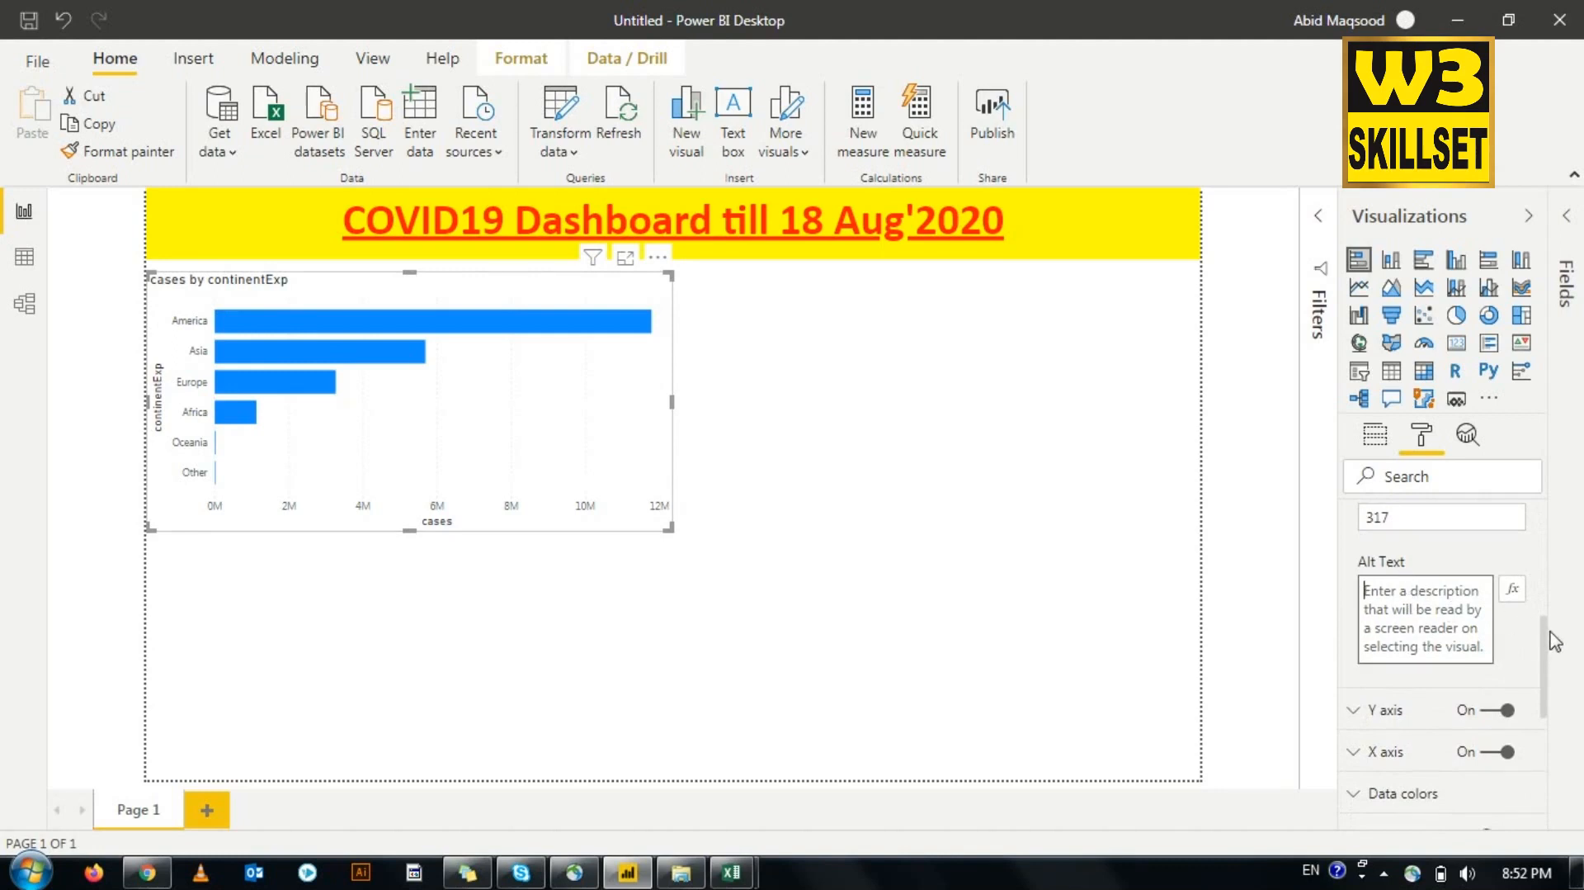
left_click_drag(1550, 642, 1545, 665)
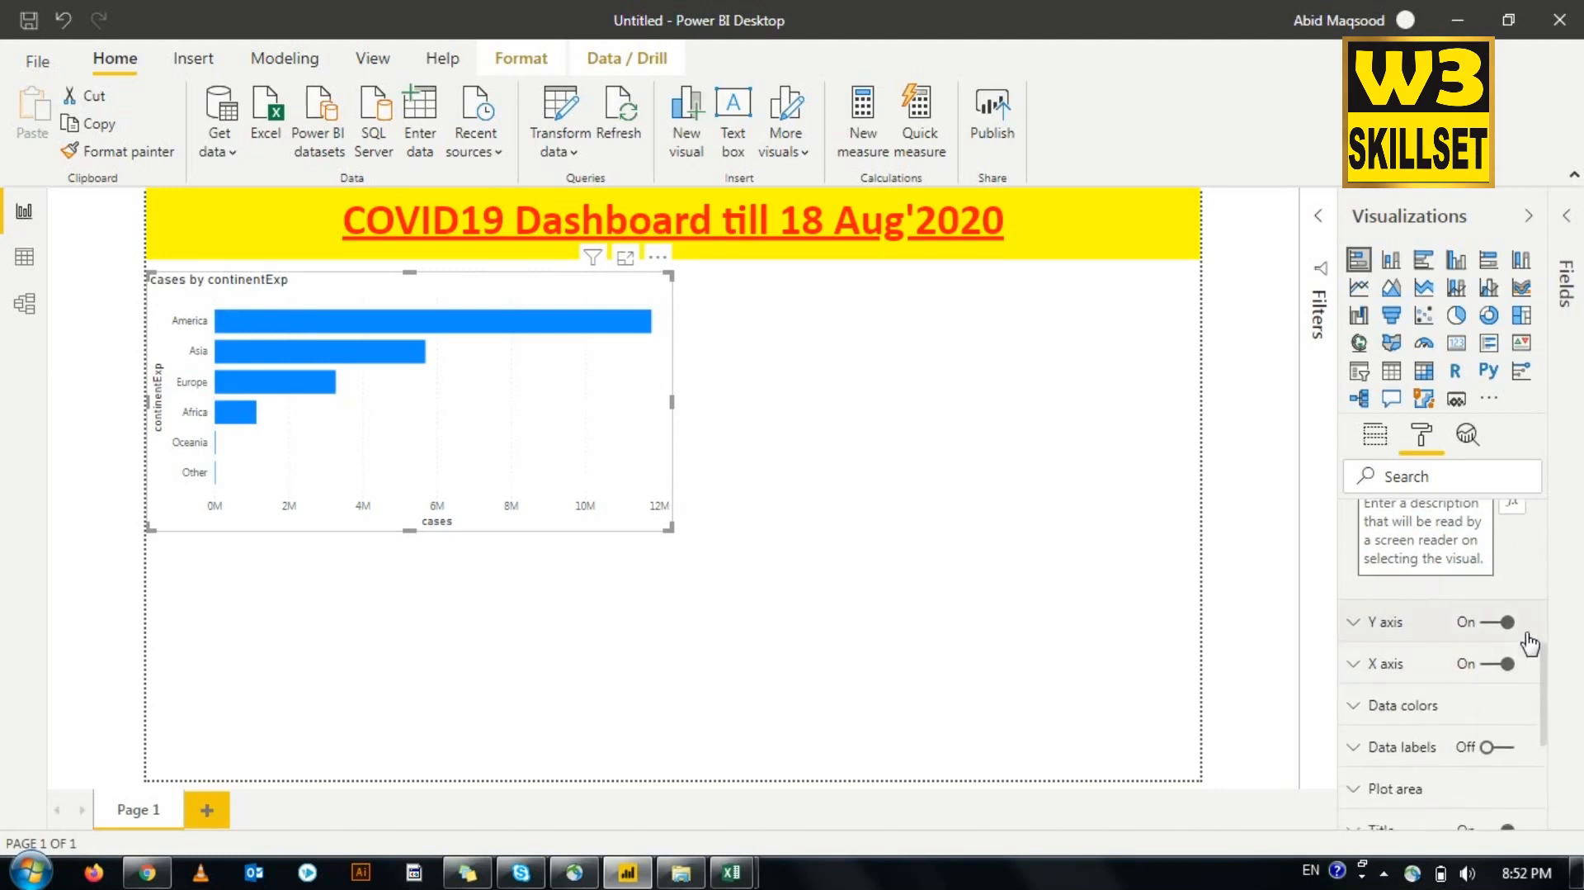
left_click_drag(1547, 703, 1545, 532)
left_click(1359, 522)
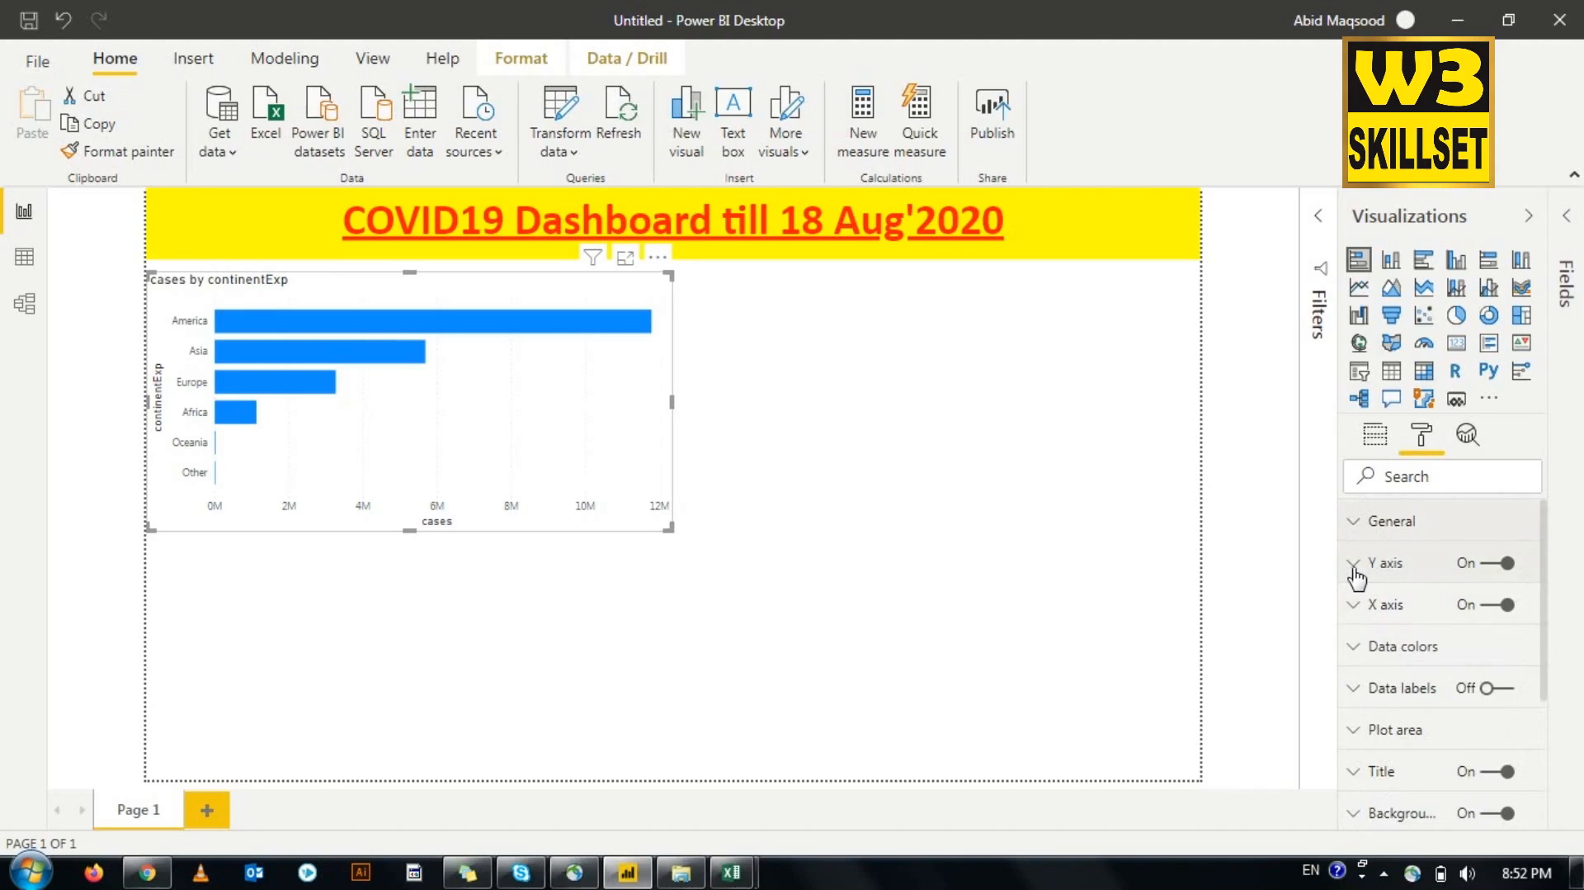
Step: Format the chart's Y axis labels in the red theme color, 12 pt, Arial Black
left_click(1354, 565)
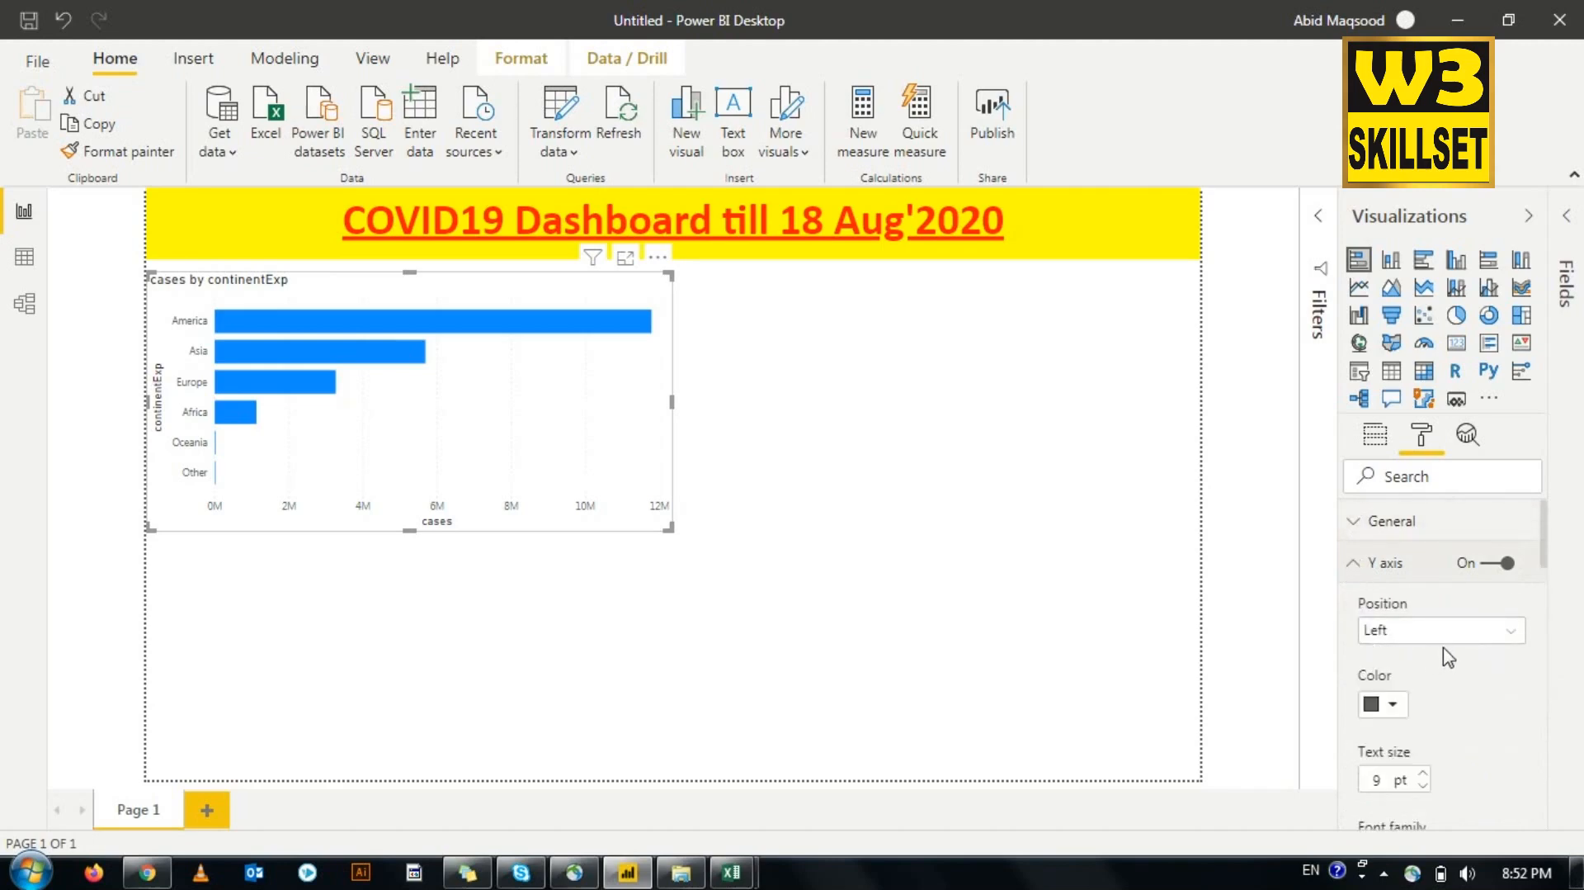
scroll(1449, 658, "down", 2)
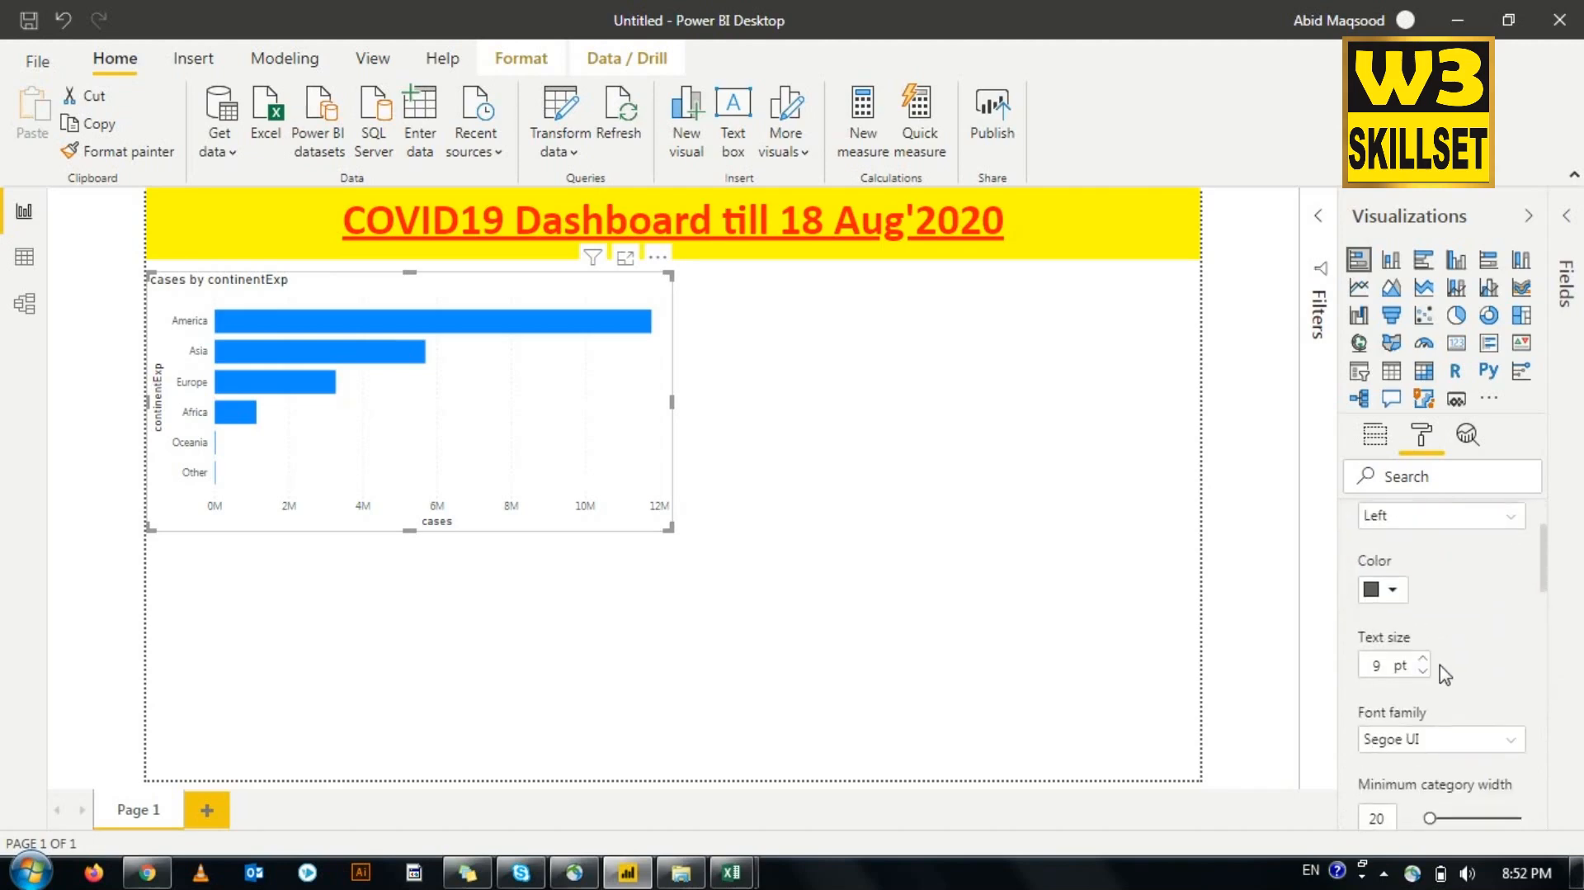
left_click(1391, 592)
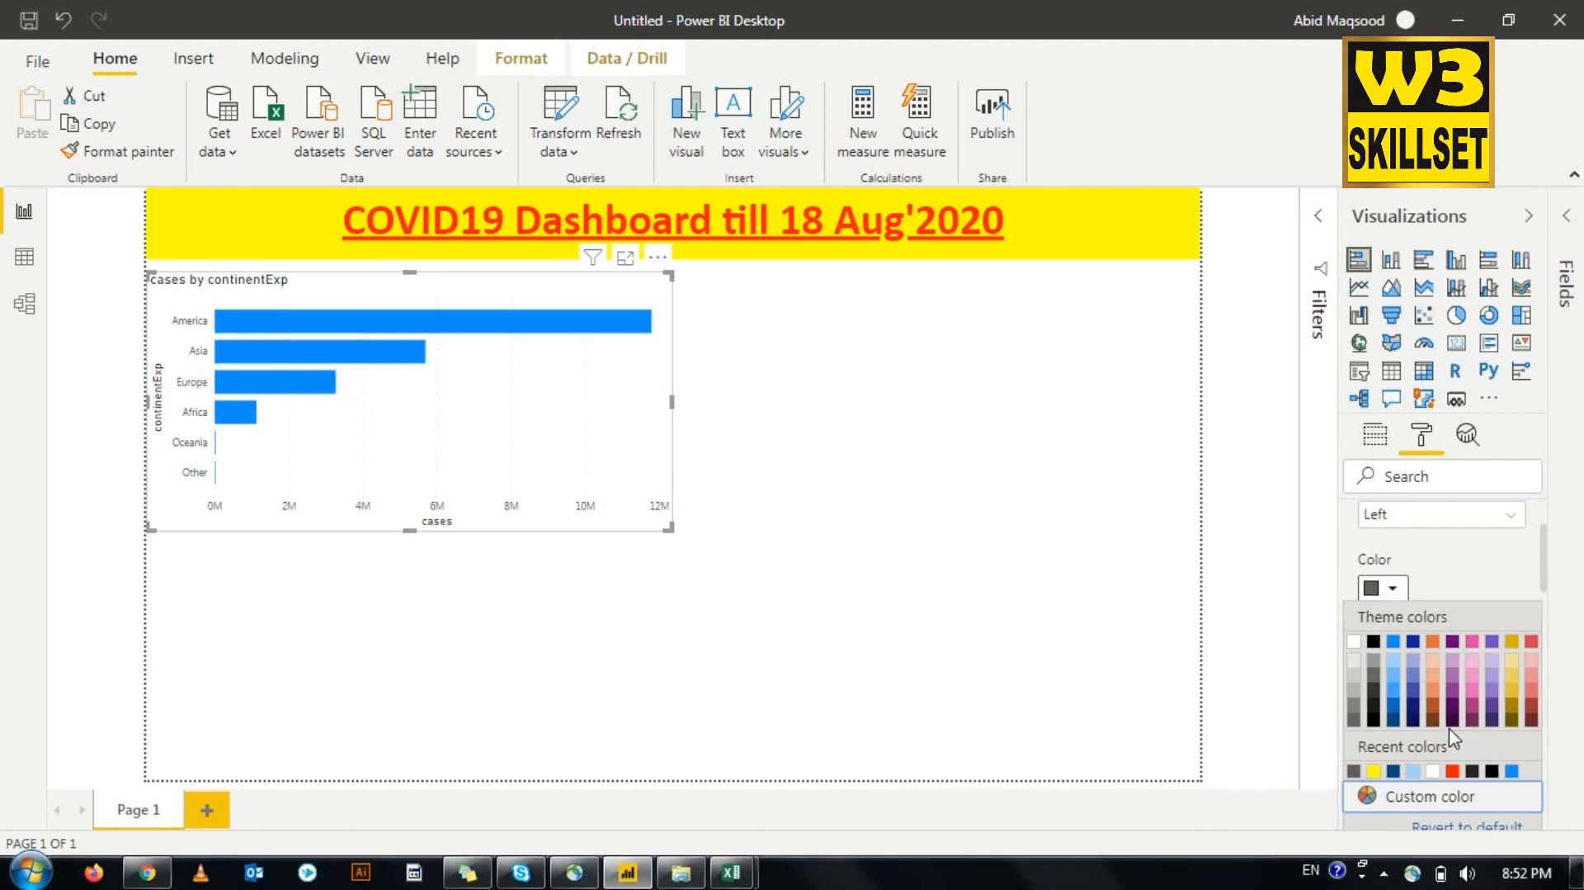
left_click(1532, 642)
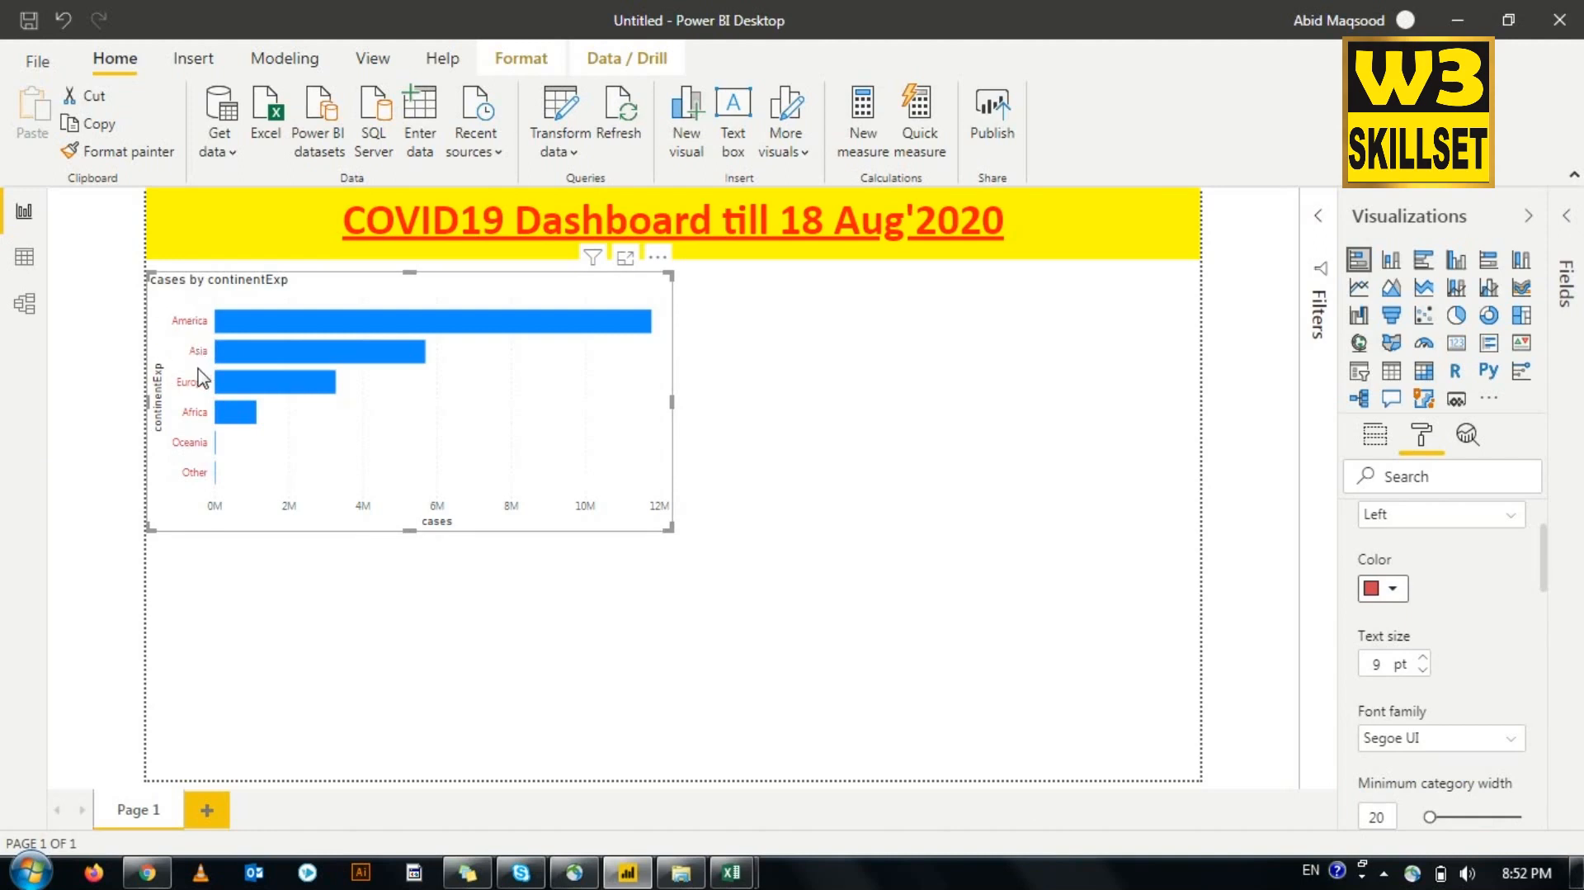
left_click(1423, 659)
left_click(1422, 660)
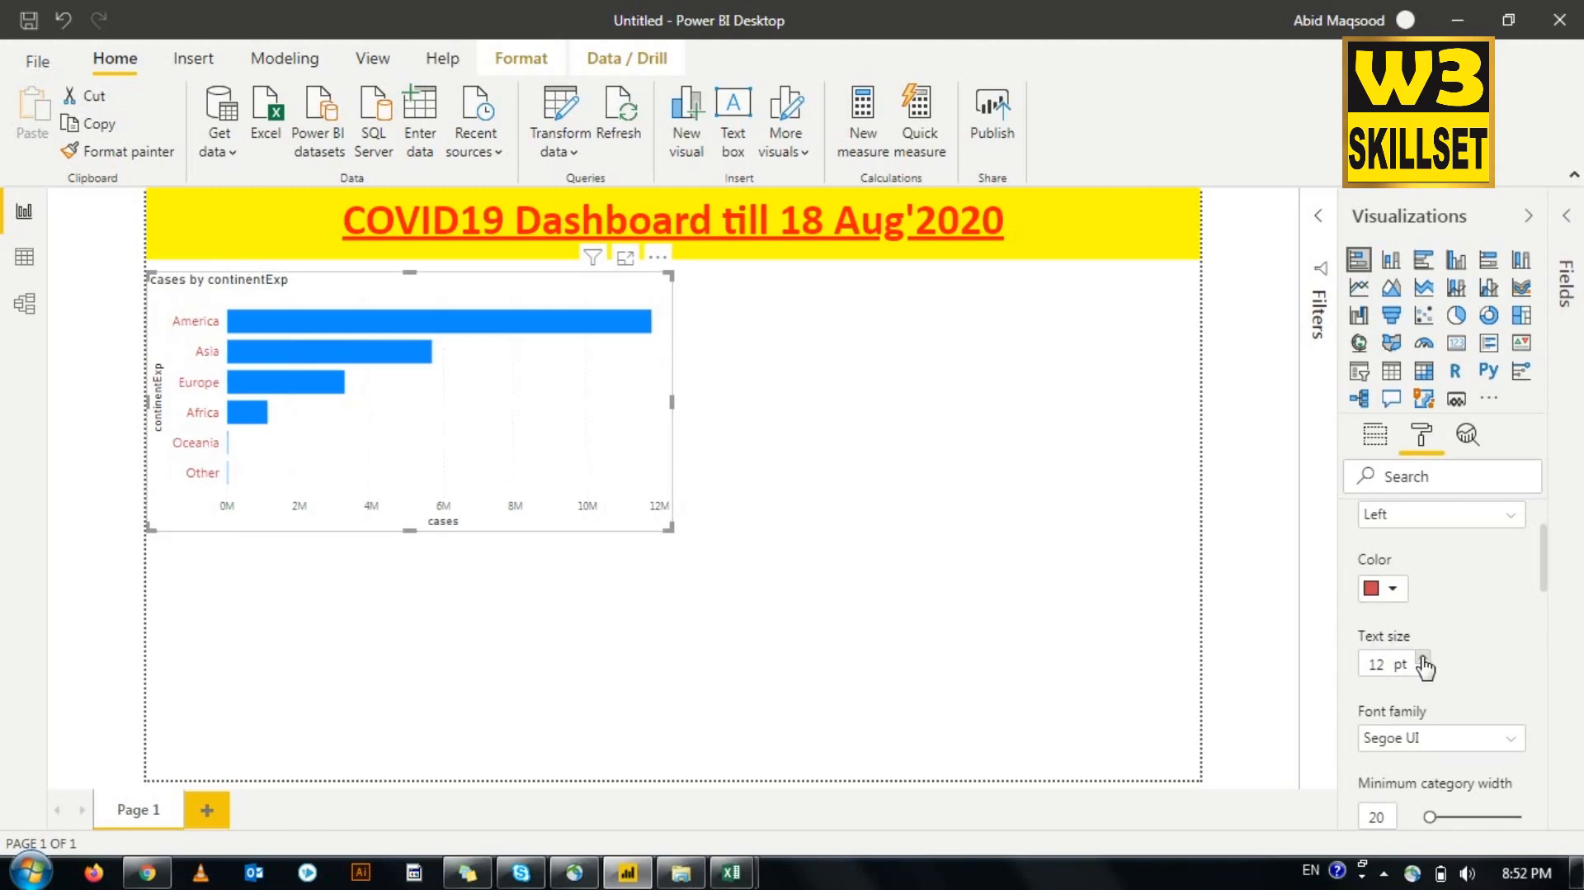
left_click(1428, 737)
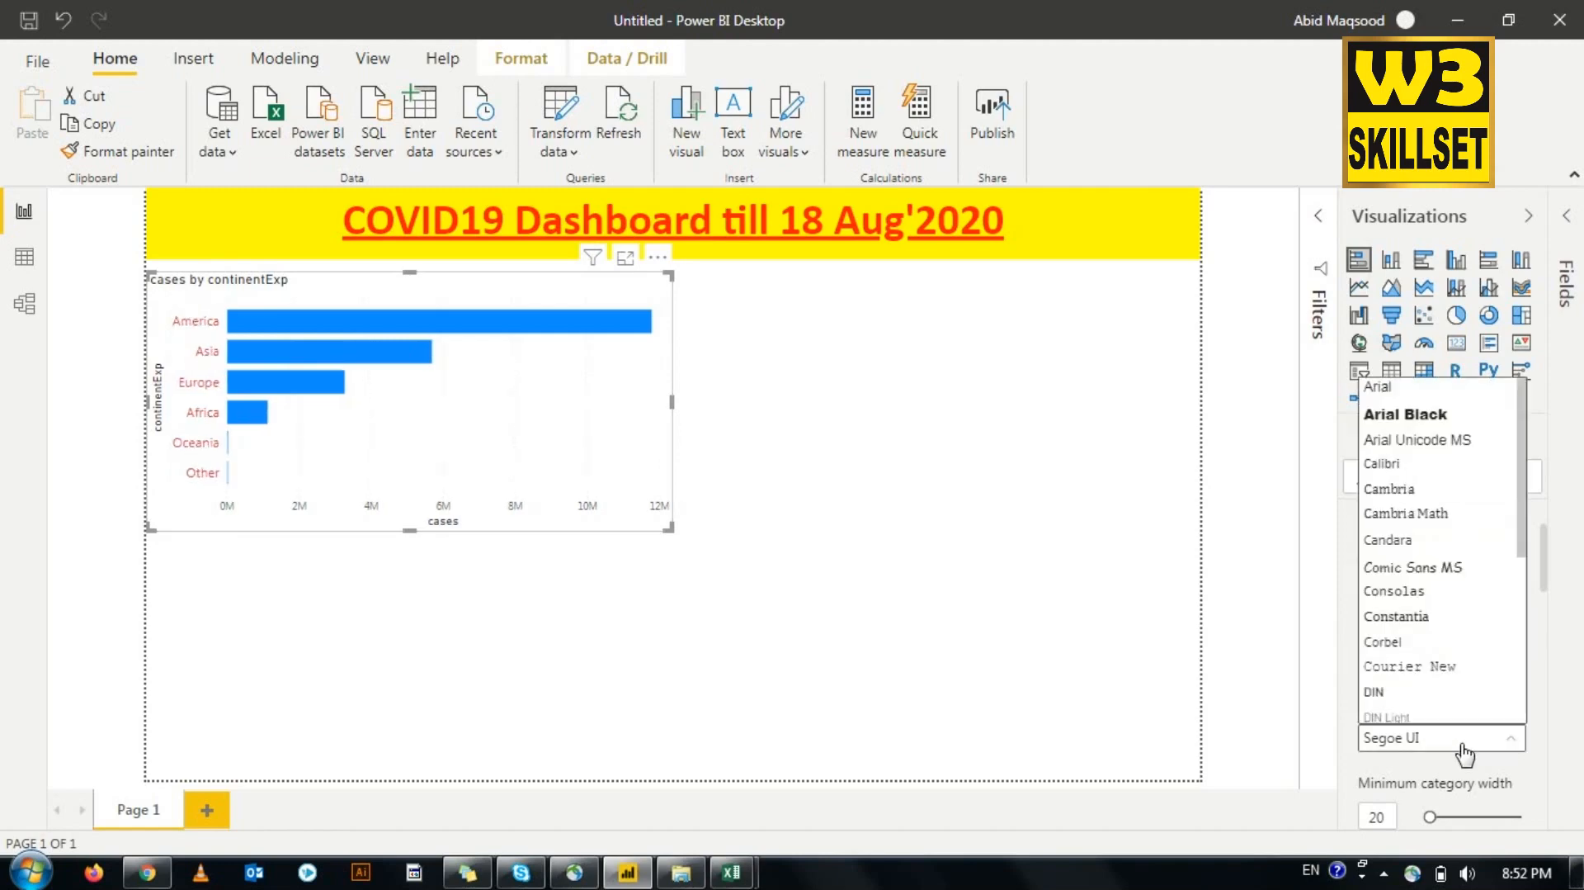
left_click(1419, 404)
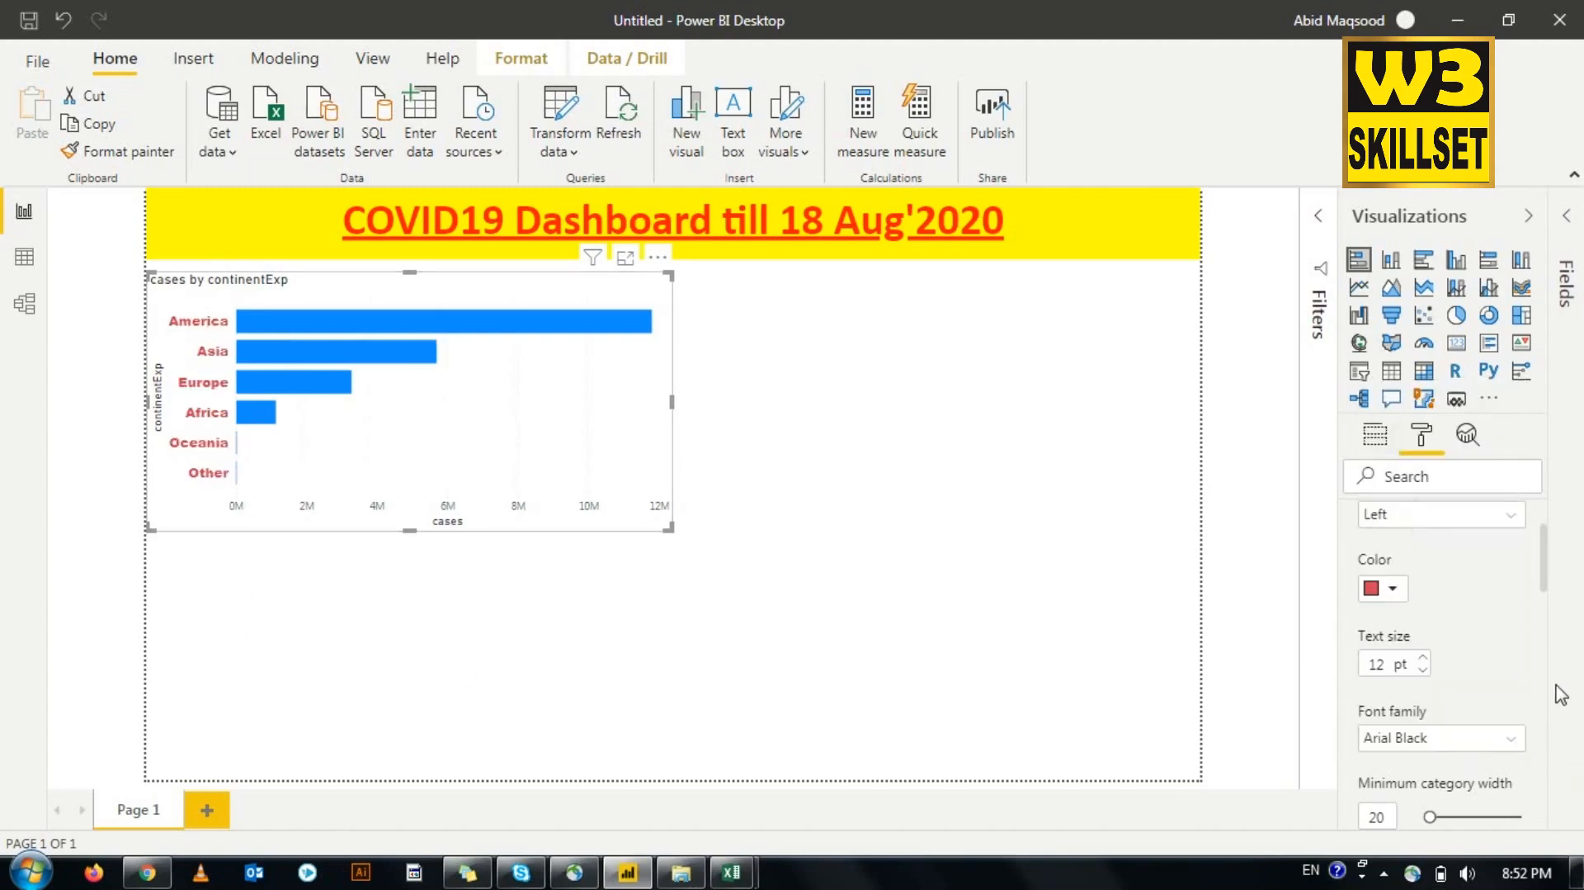
Step: Turn off the title of the chart's Y axis
left_click_drag(1542, 565, 1551, 597)
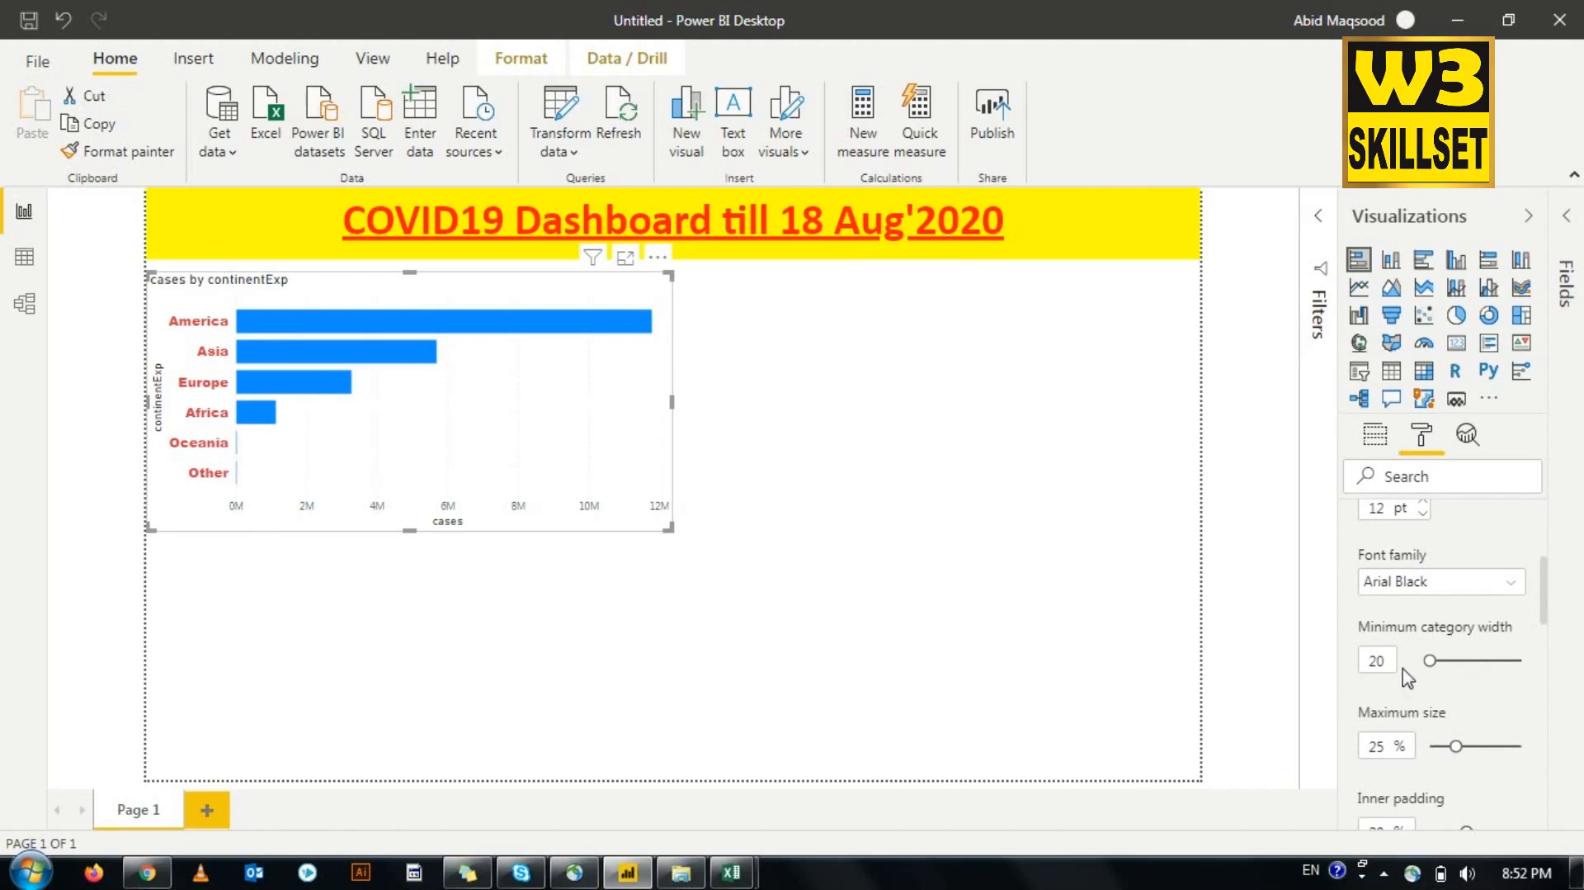
left_click_drag(1550, 624, 1549, 697)
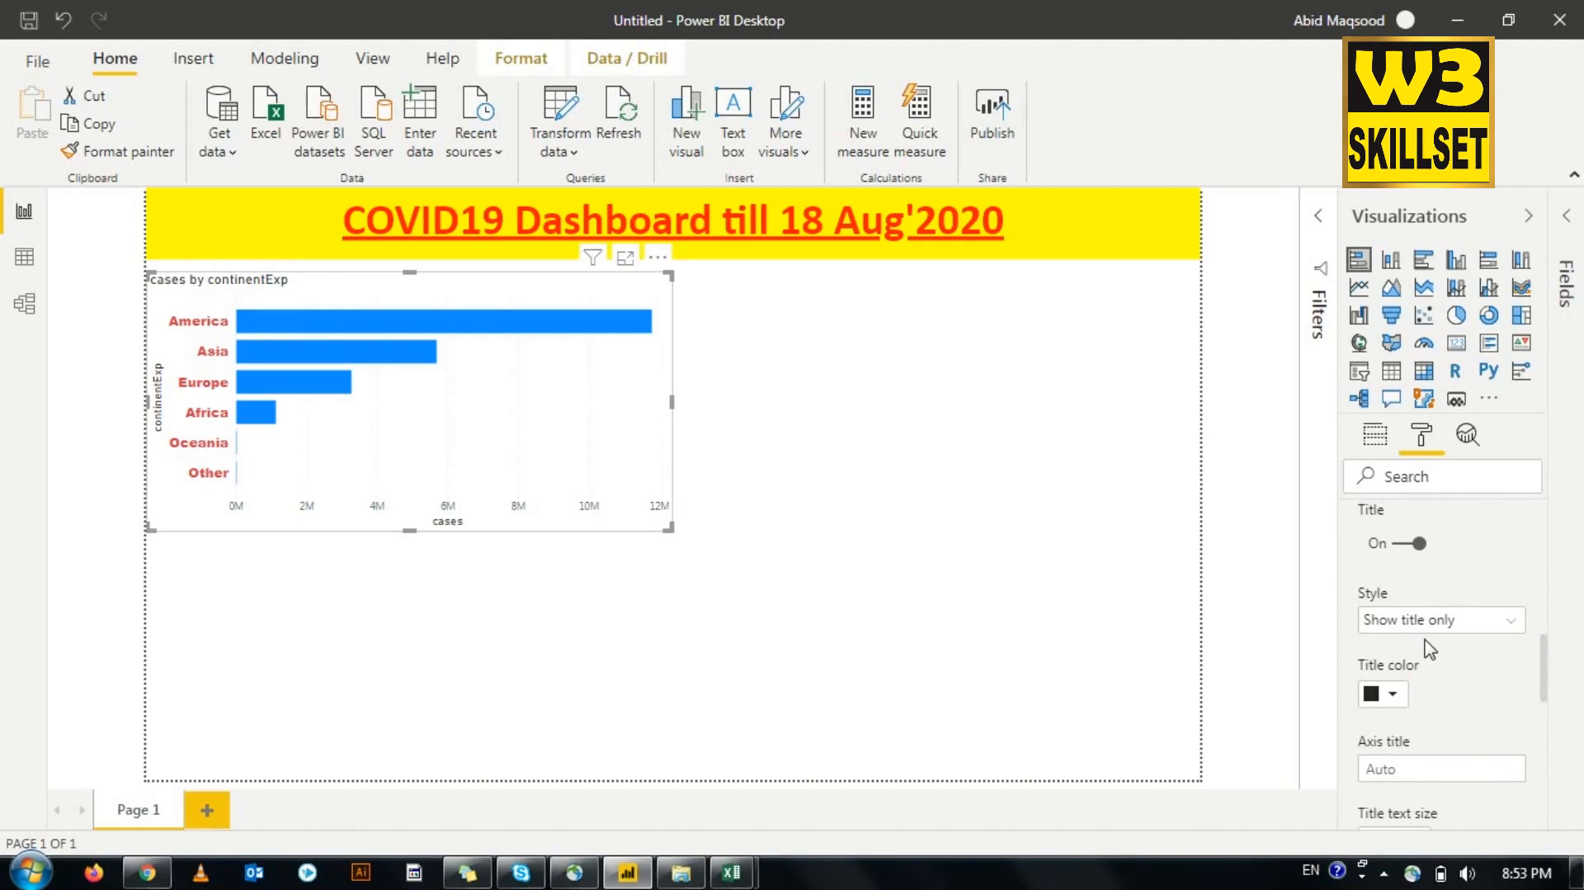
left_click(1502, 626)
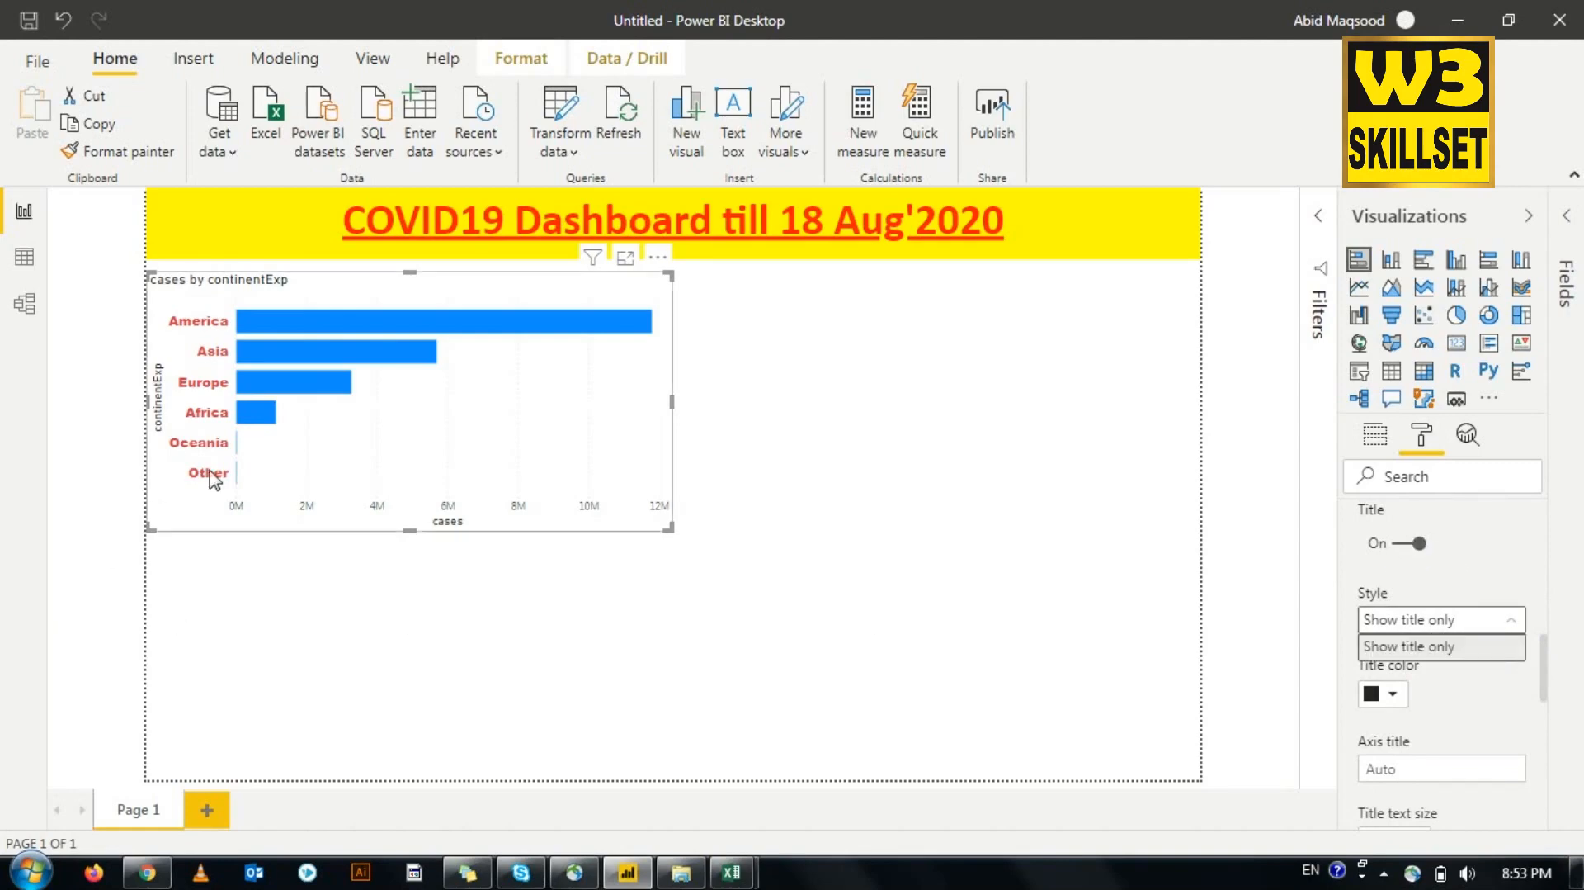
left_click(1403, 543)
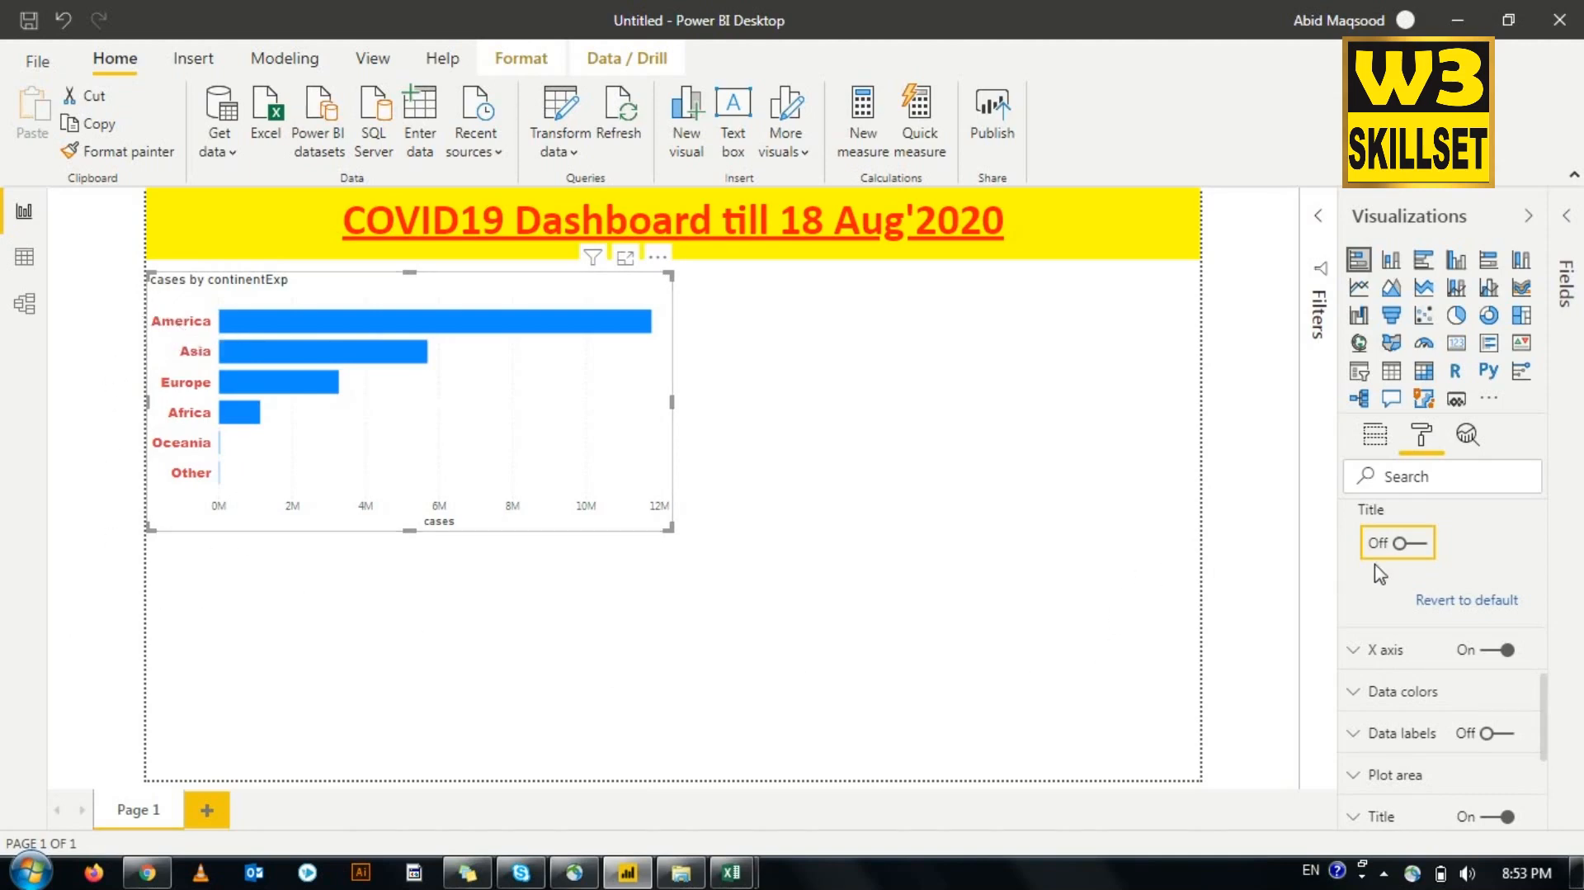
Step: Set the color of the chart's X axis labels to the bright blue theme color
scroll(1383, 596, "up", 5)
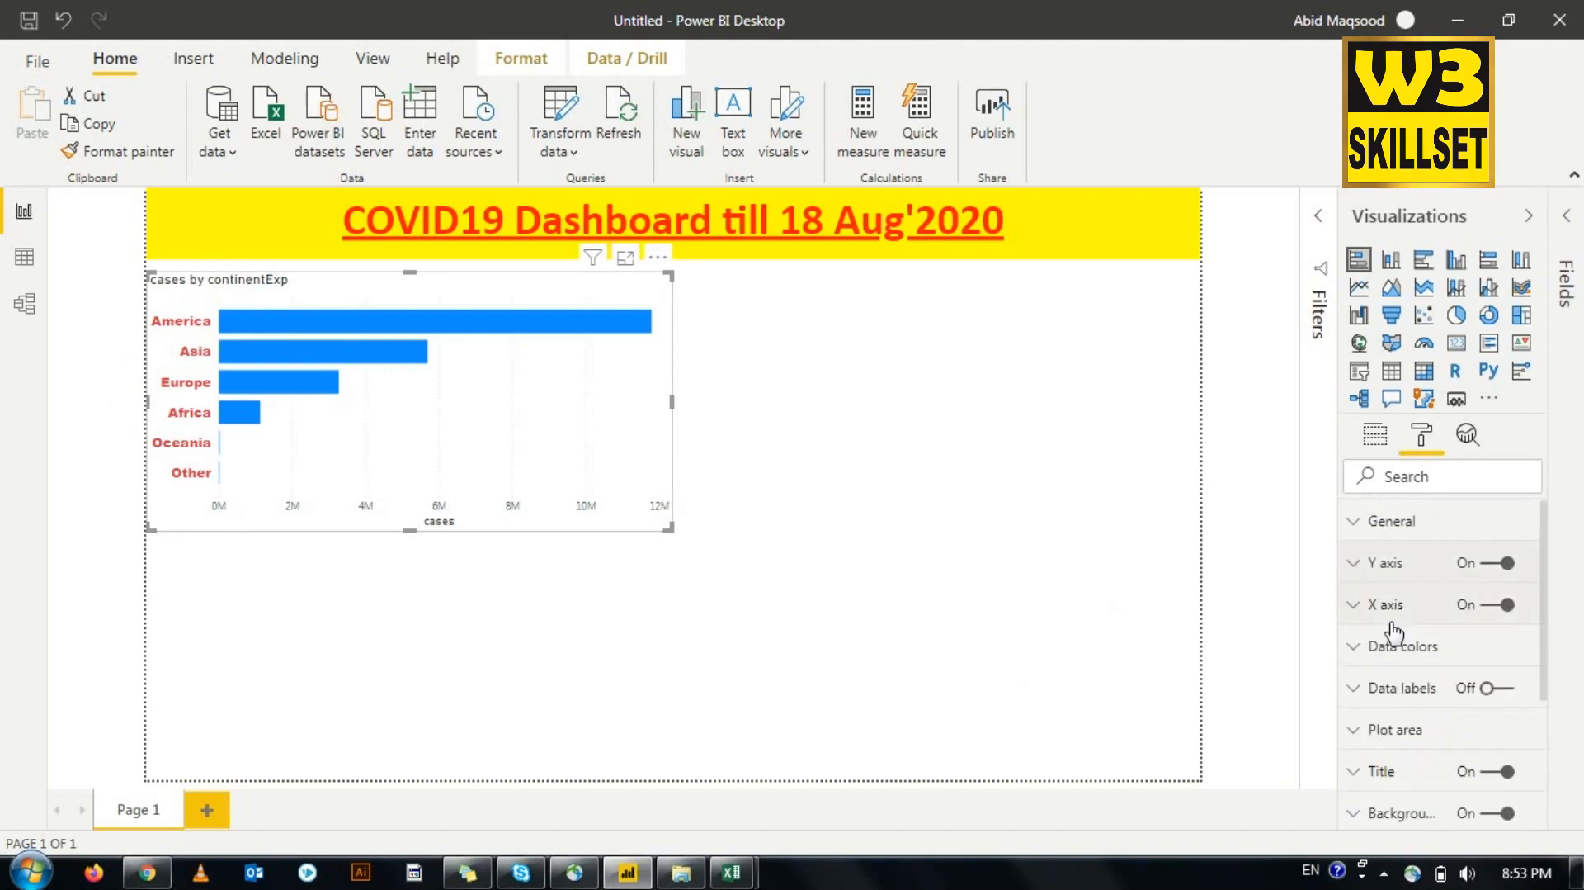
left_click(1353, 604)
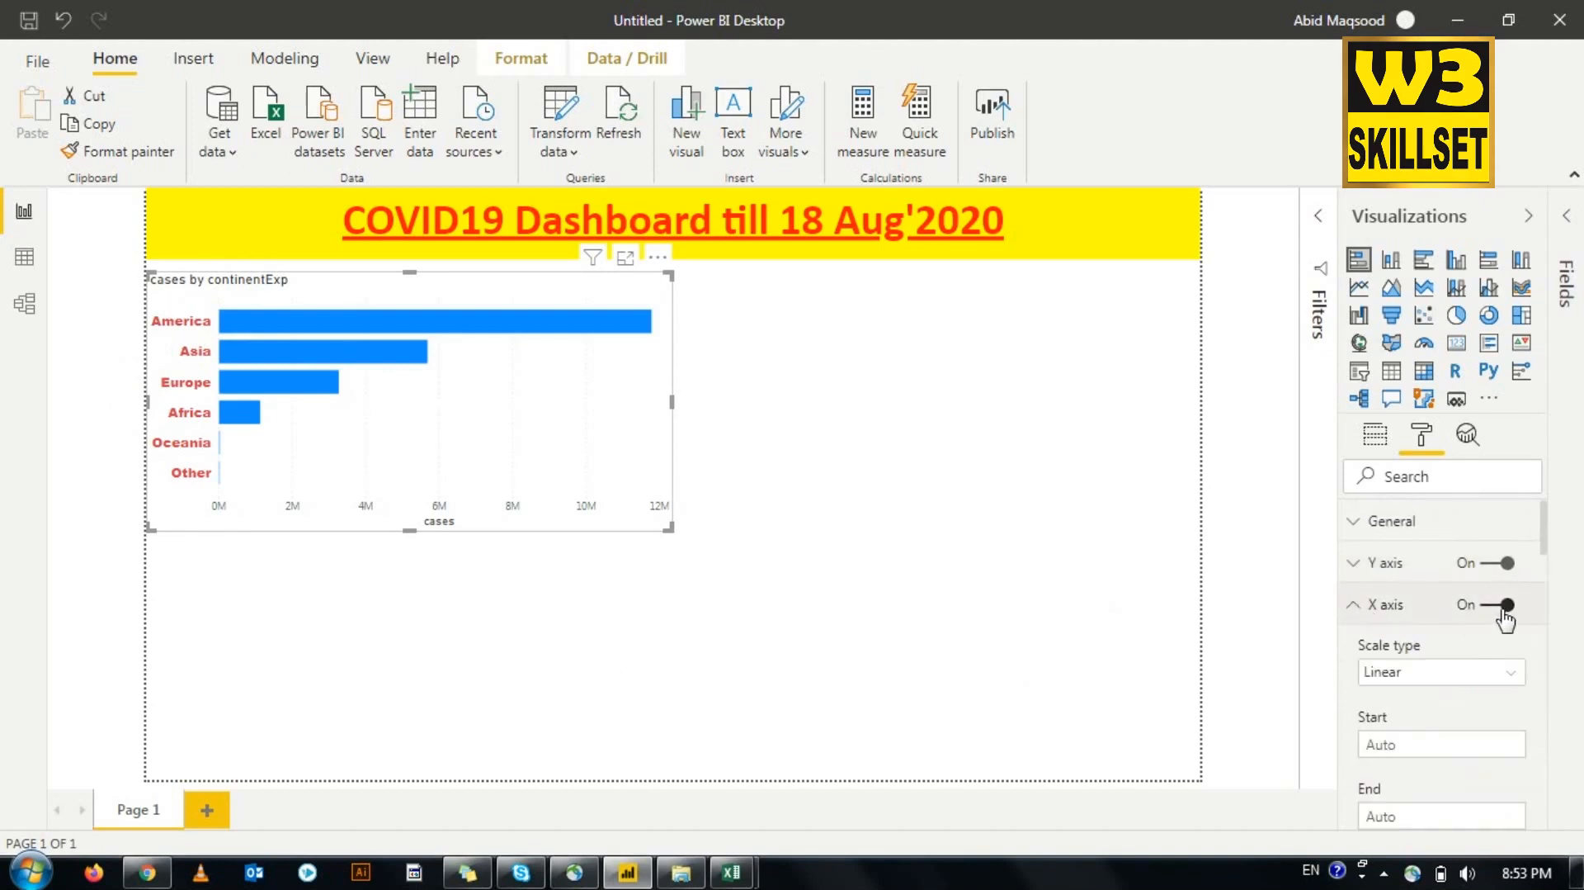
scroll(1407, 691, "down", 2)
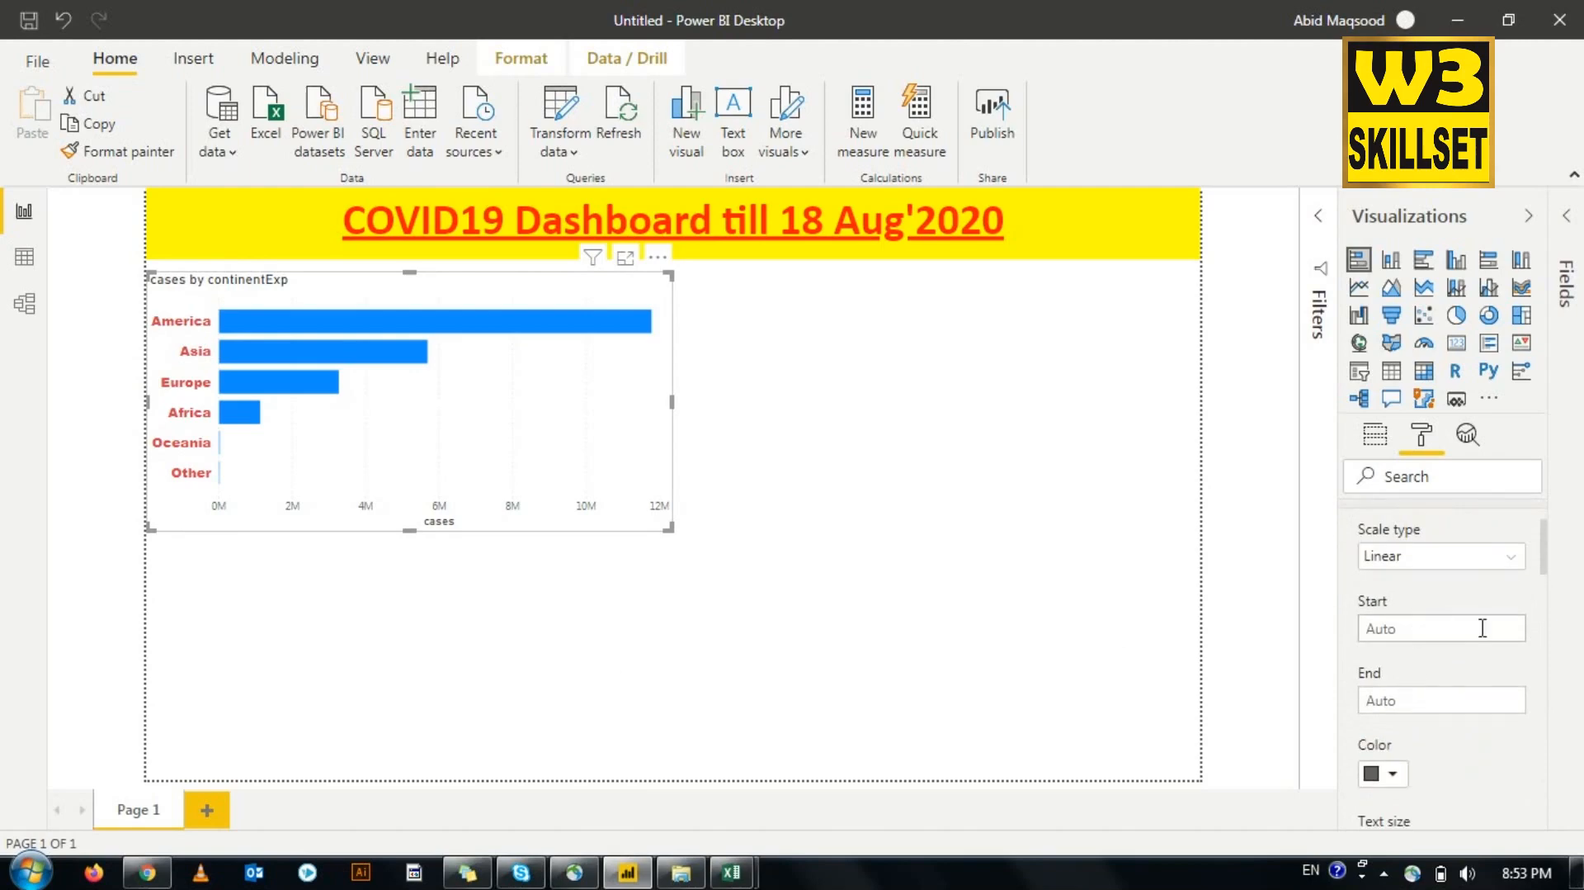
scroll(1458, 709, "down", 4)
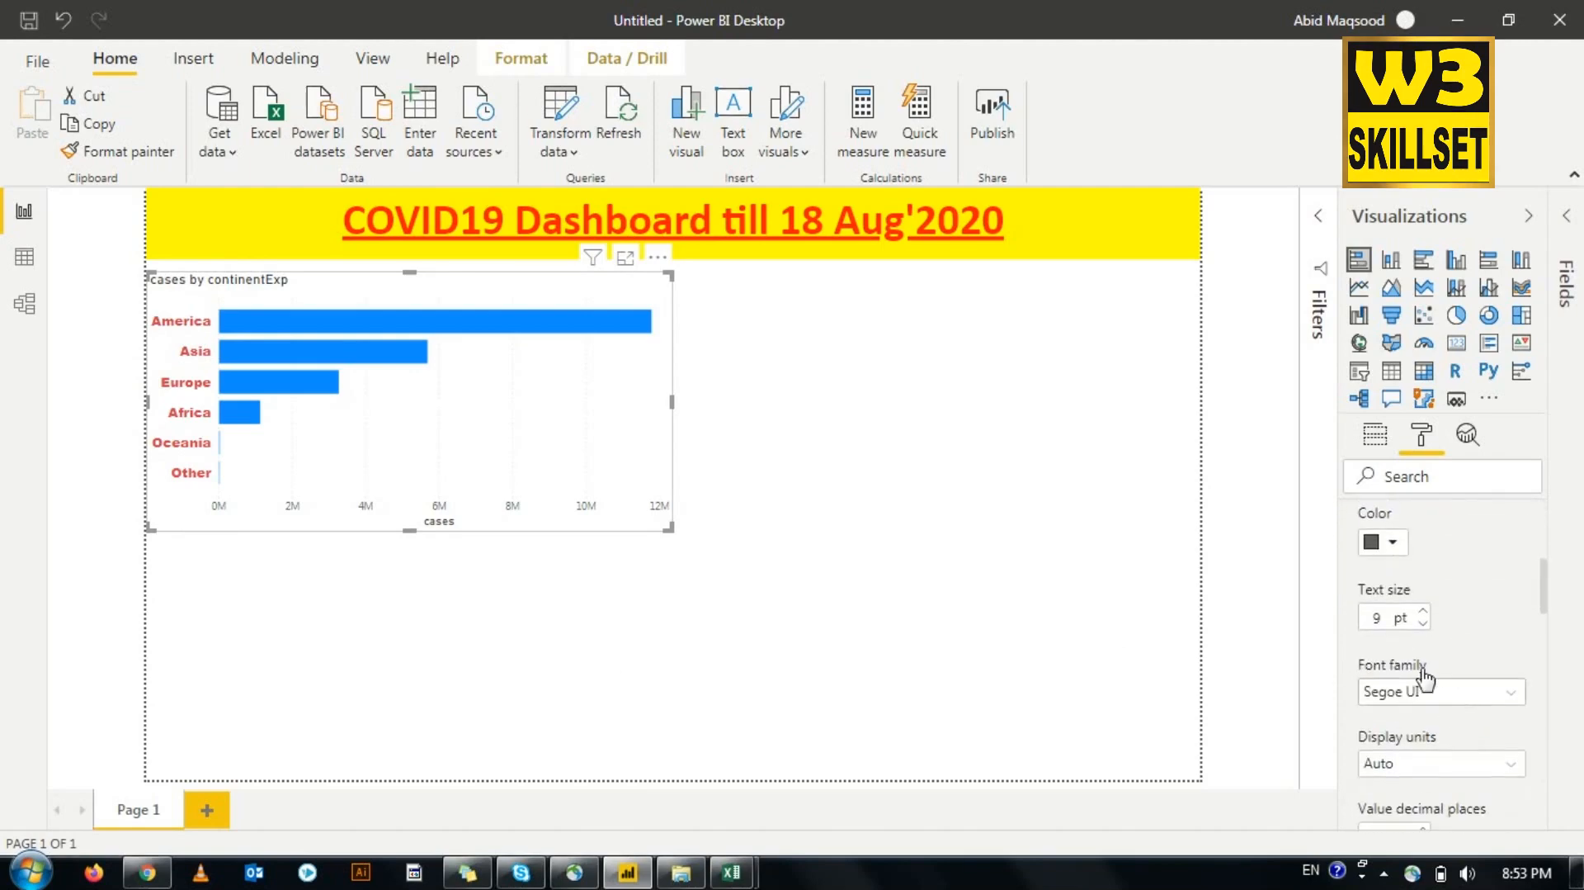
left_click(1393, 544)
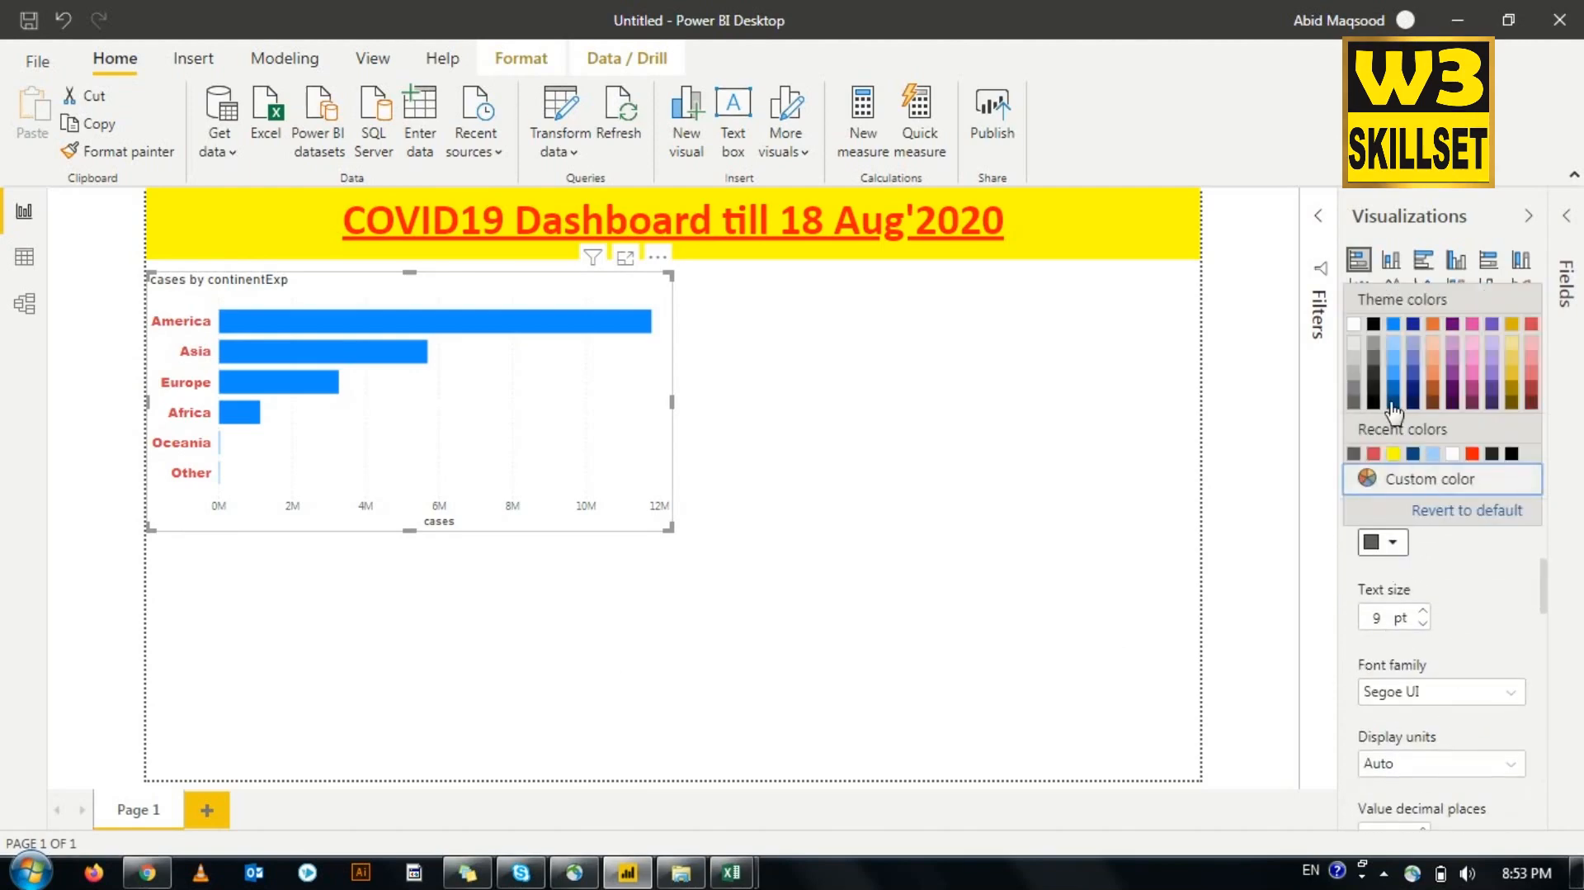
left_click(1393, 325)
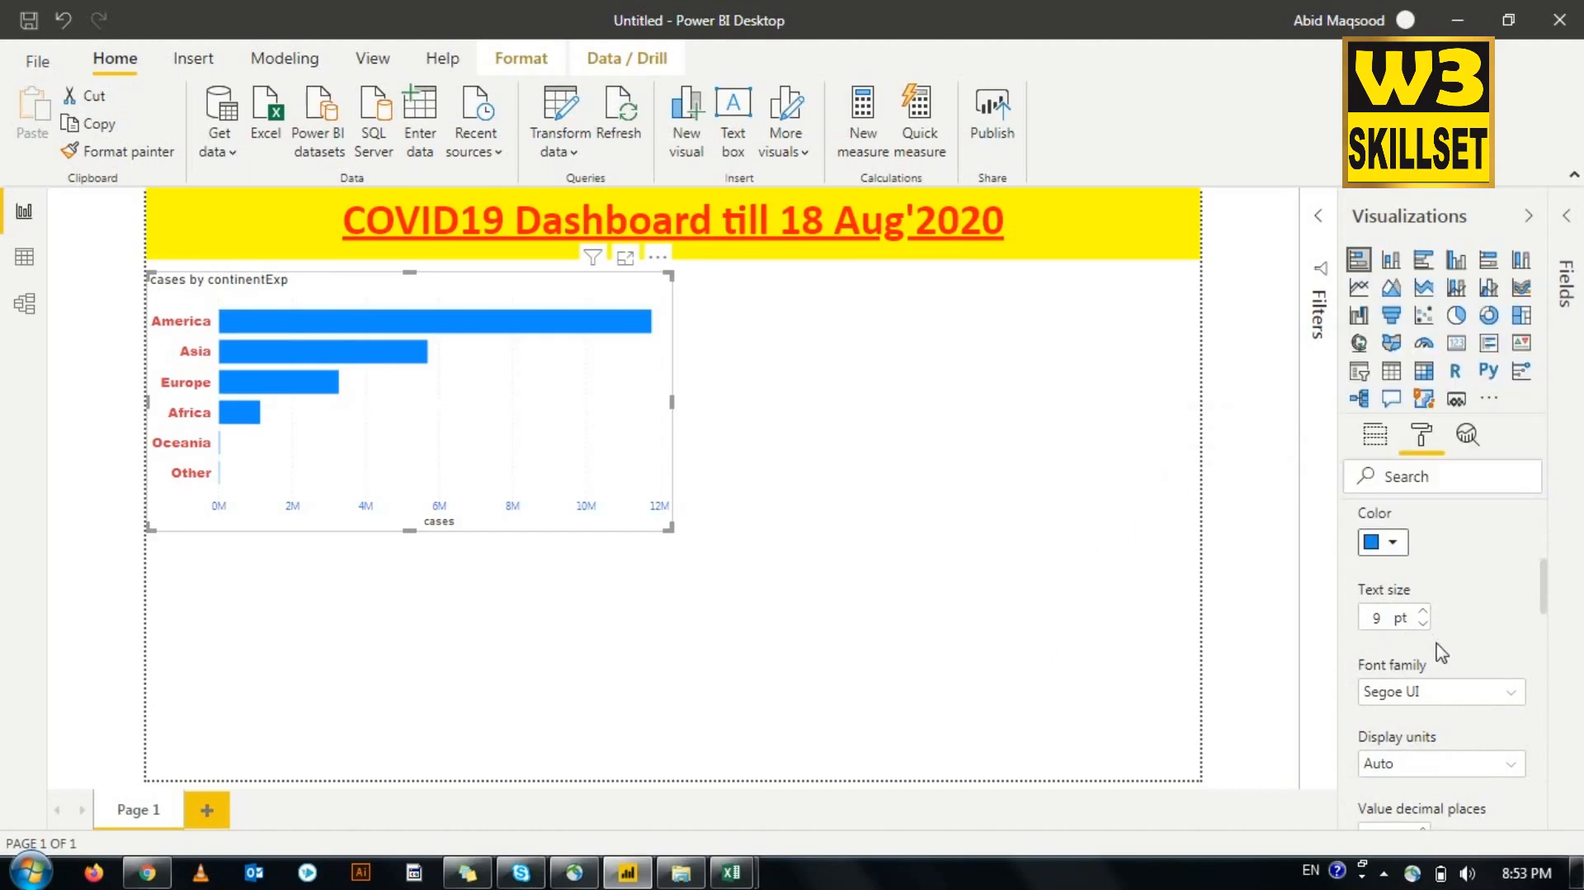
Step: Set the X axis labels to 12 pt text in the Arial Black font
left_click(1422, 611)
left_click(1423, 611)
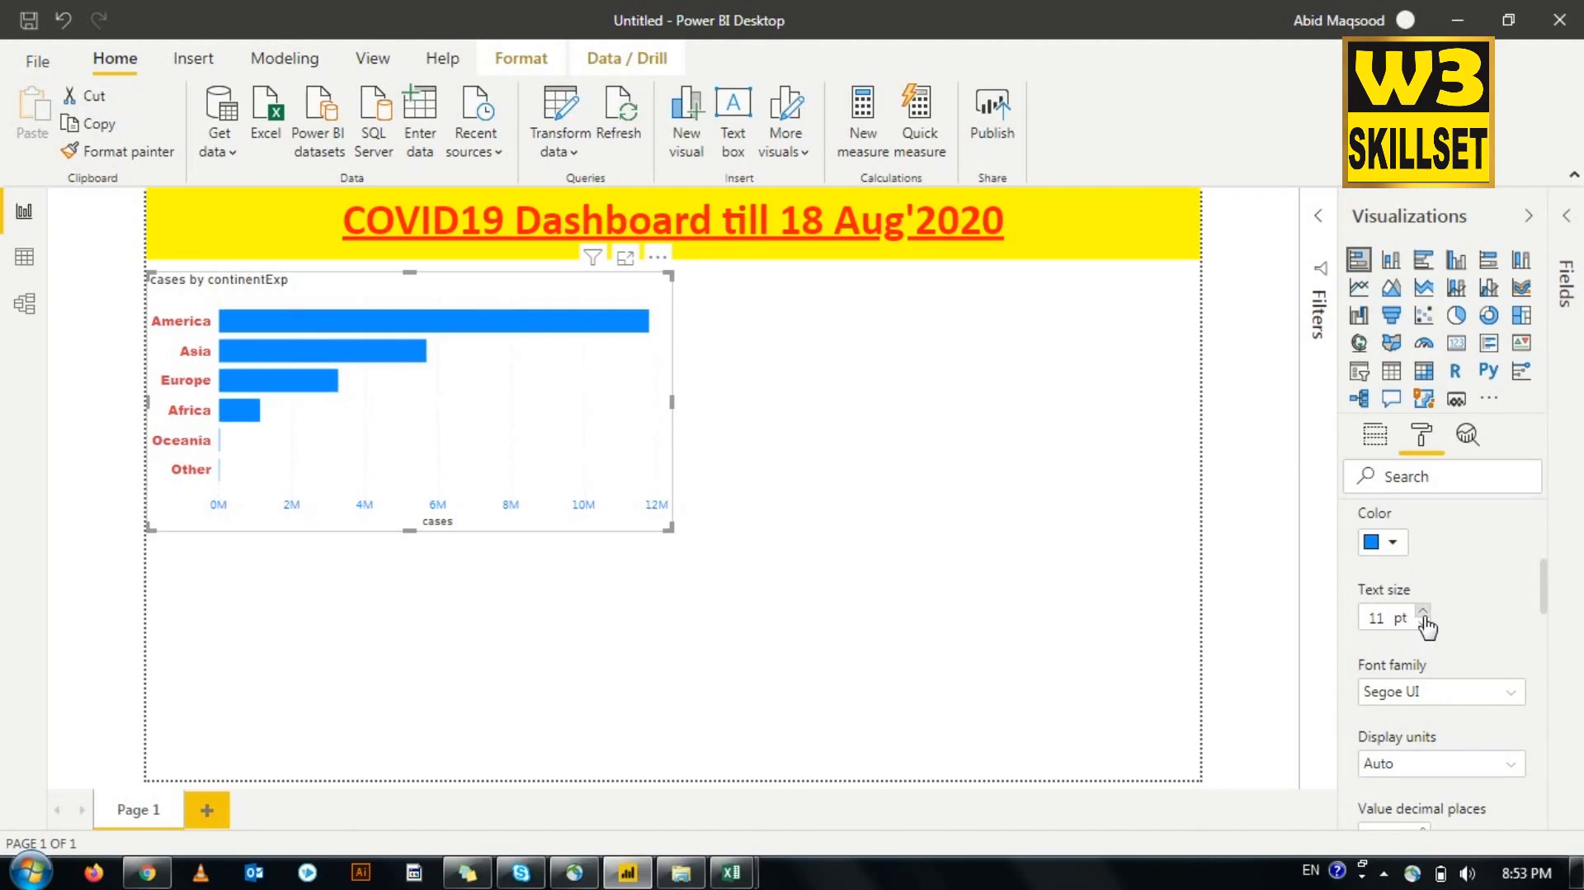
left_click(1422, 612)
left_click(1450, 693)
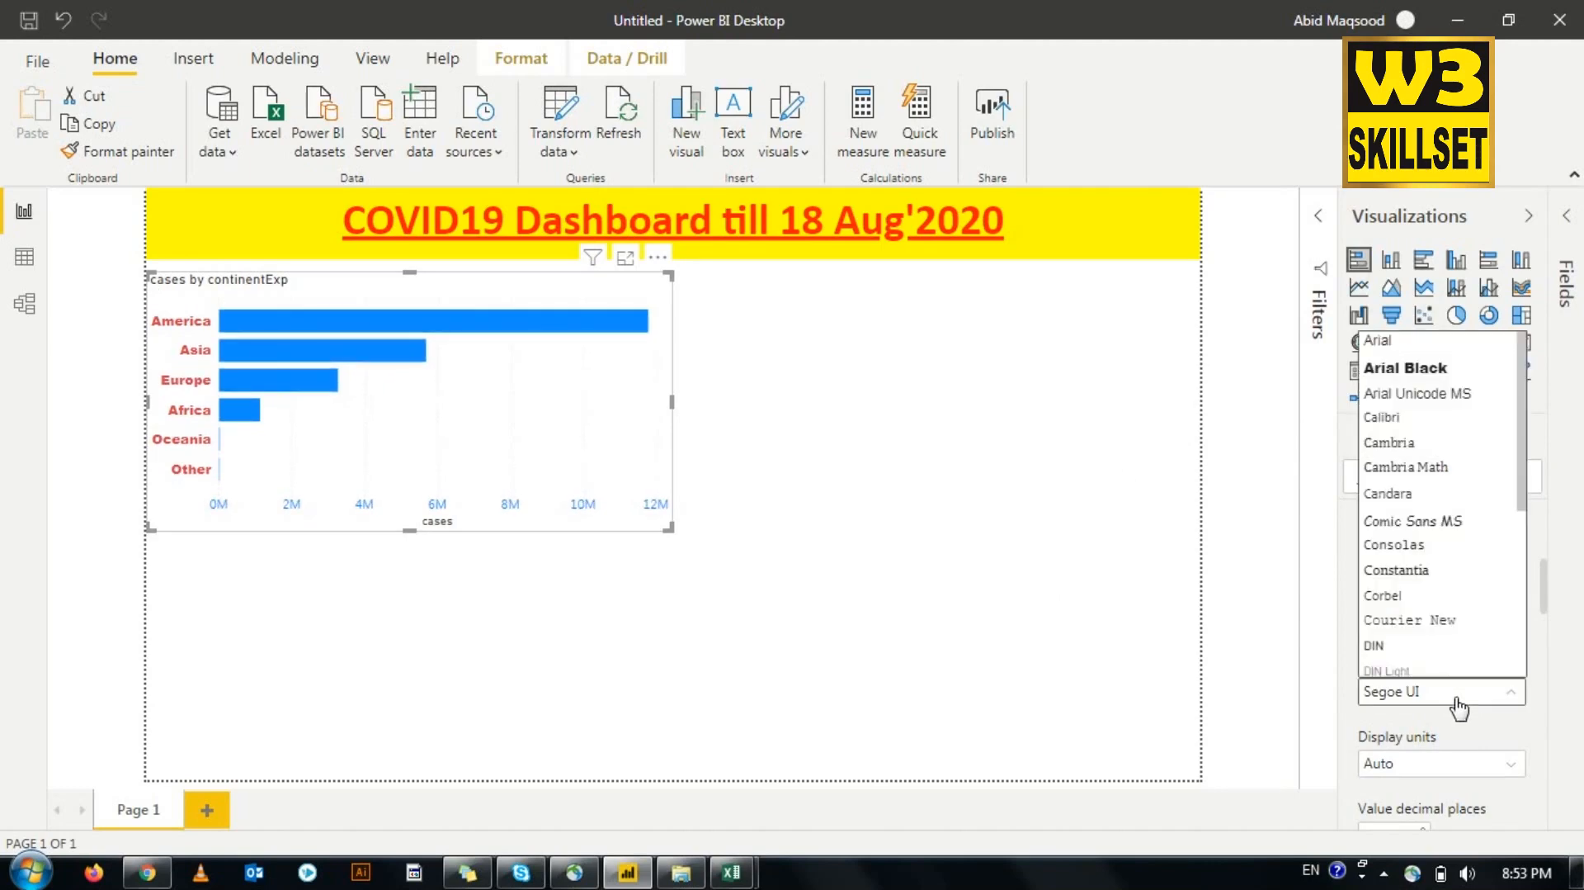
left_click(1413, 357)
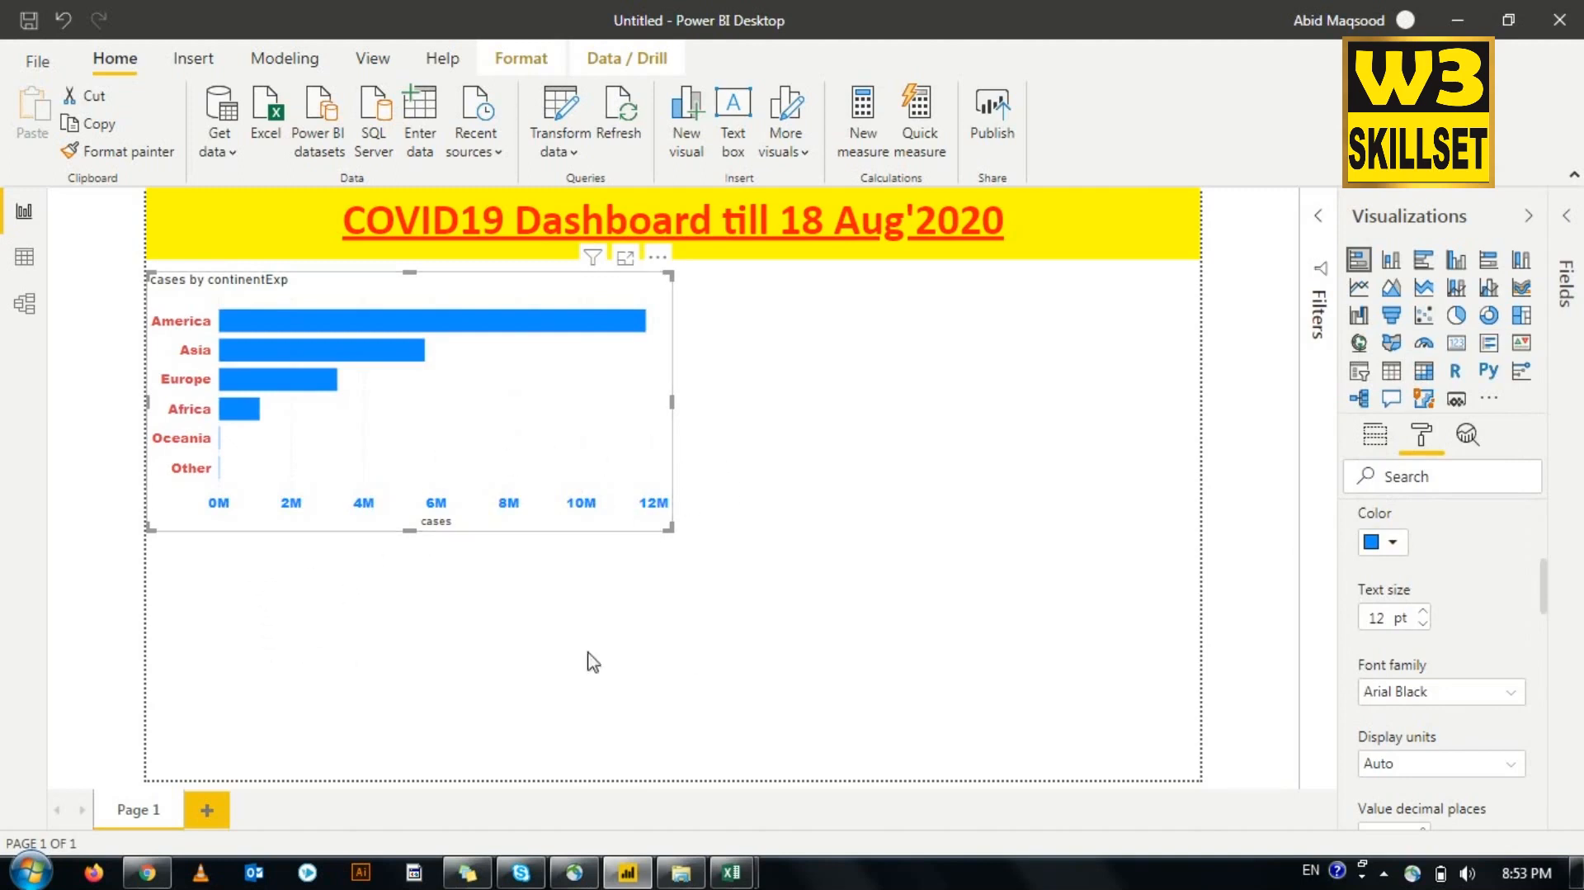
Step: Change the X axis title color to the darkest shade of the blue theme color
scroll(1446, 666, "down", 3)
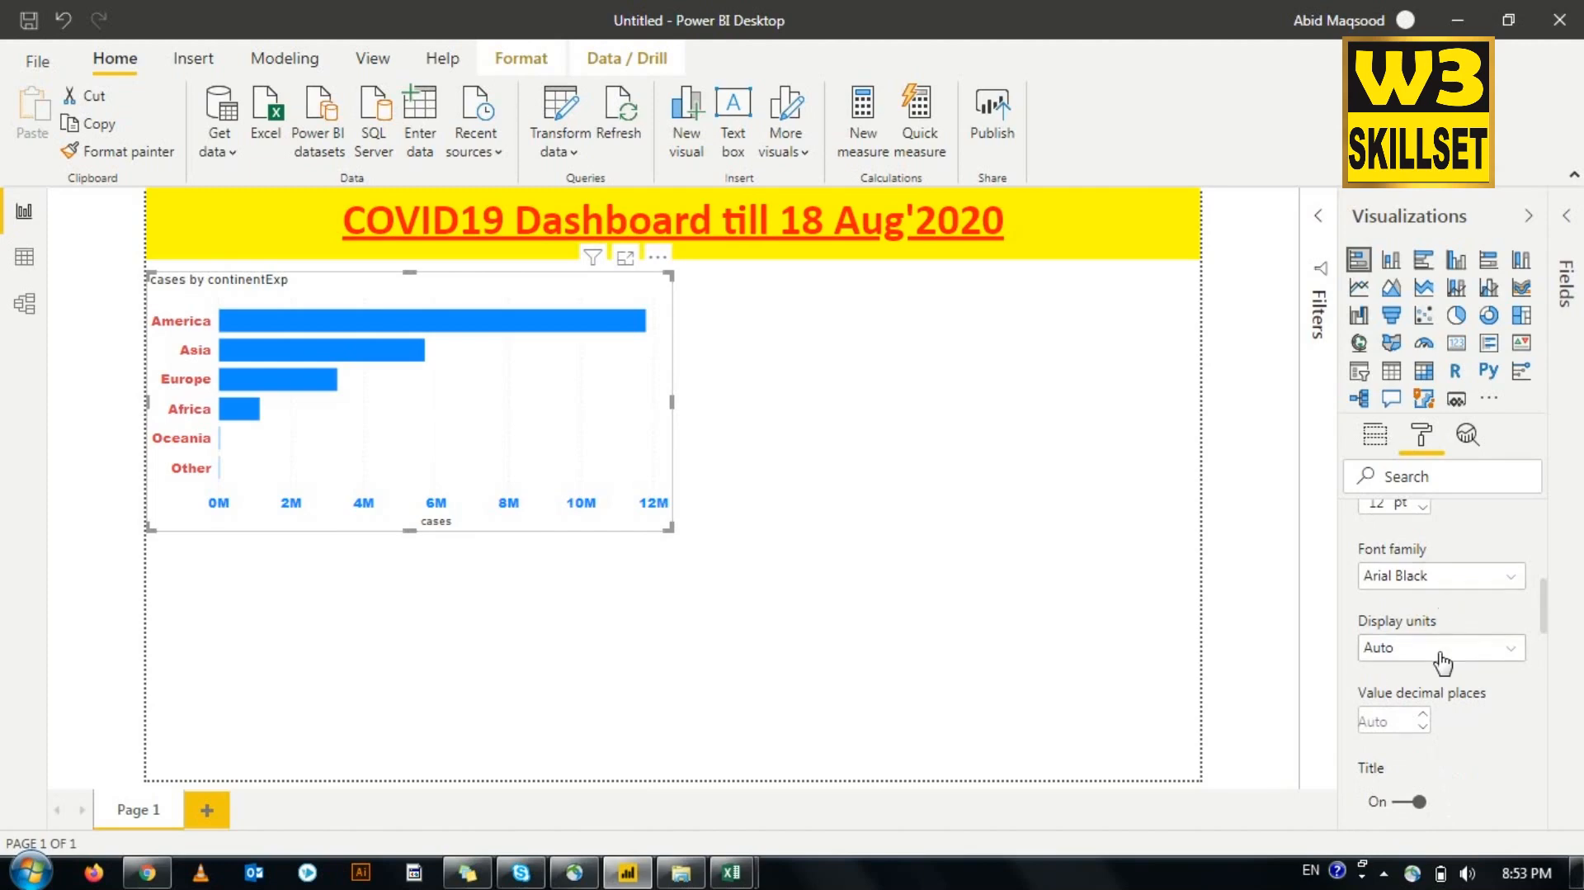
scroll(1442, 663, "down", 3)
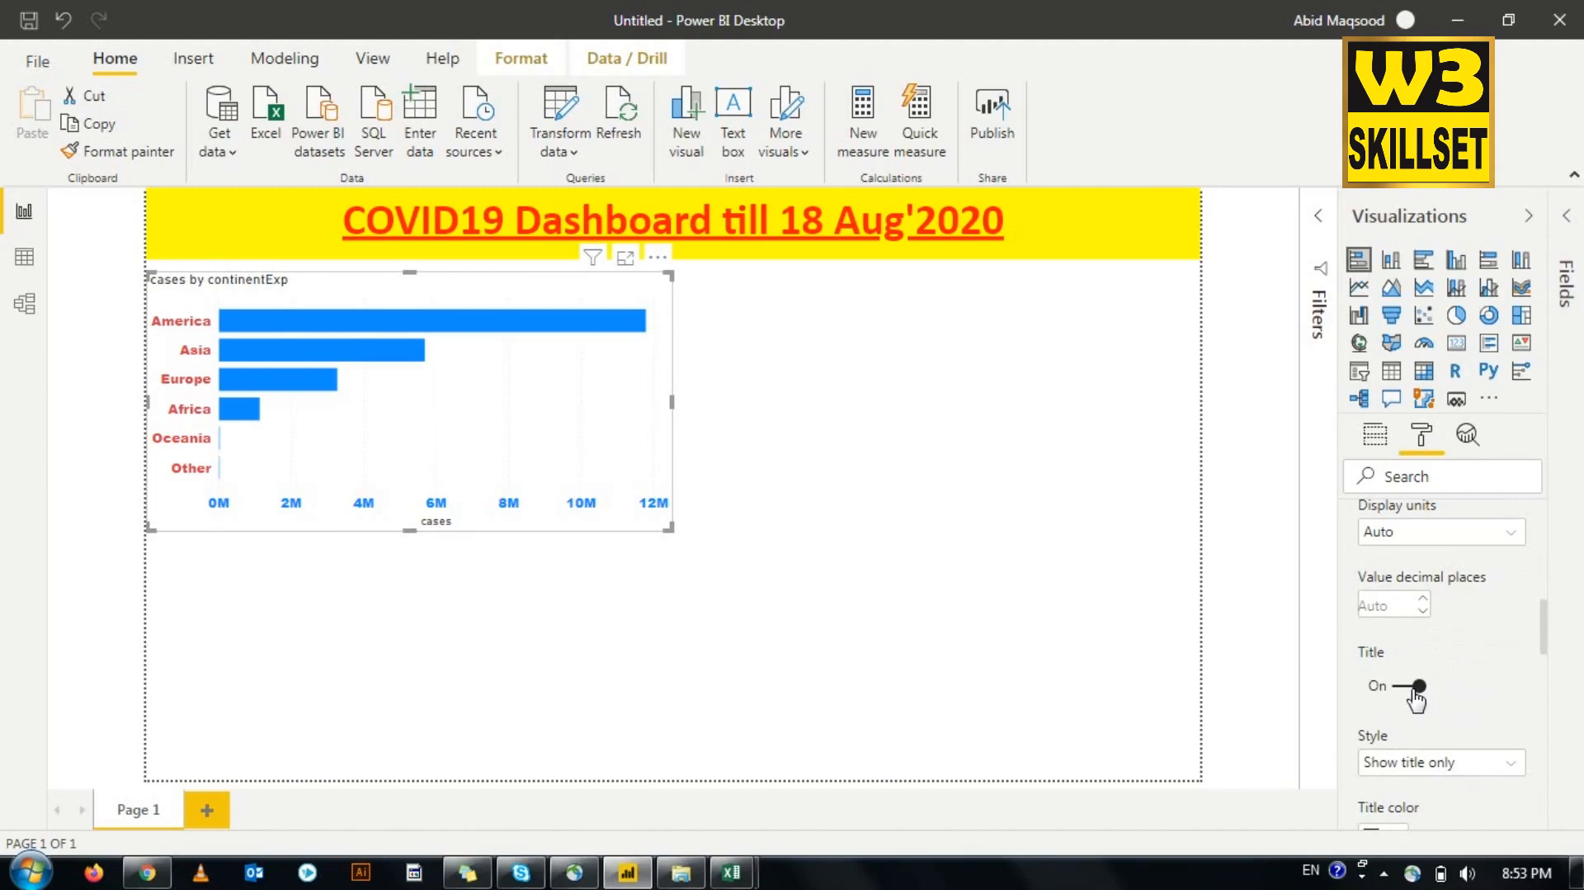
scroll(1416, 697, "down", 3)
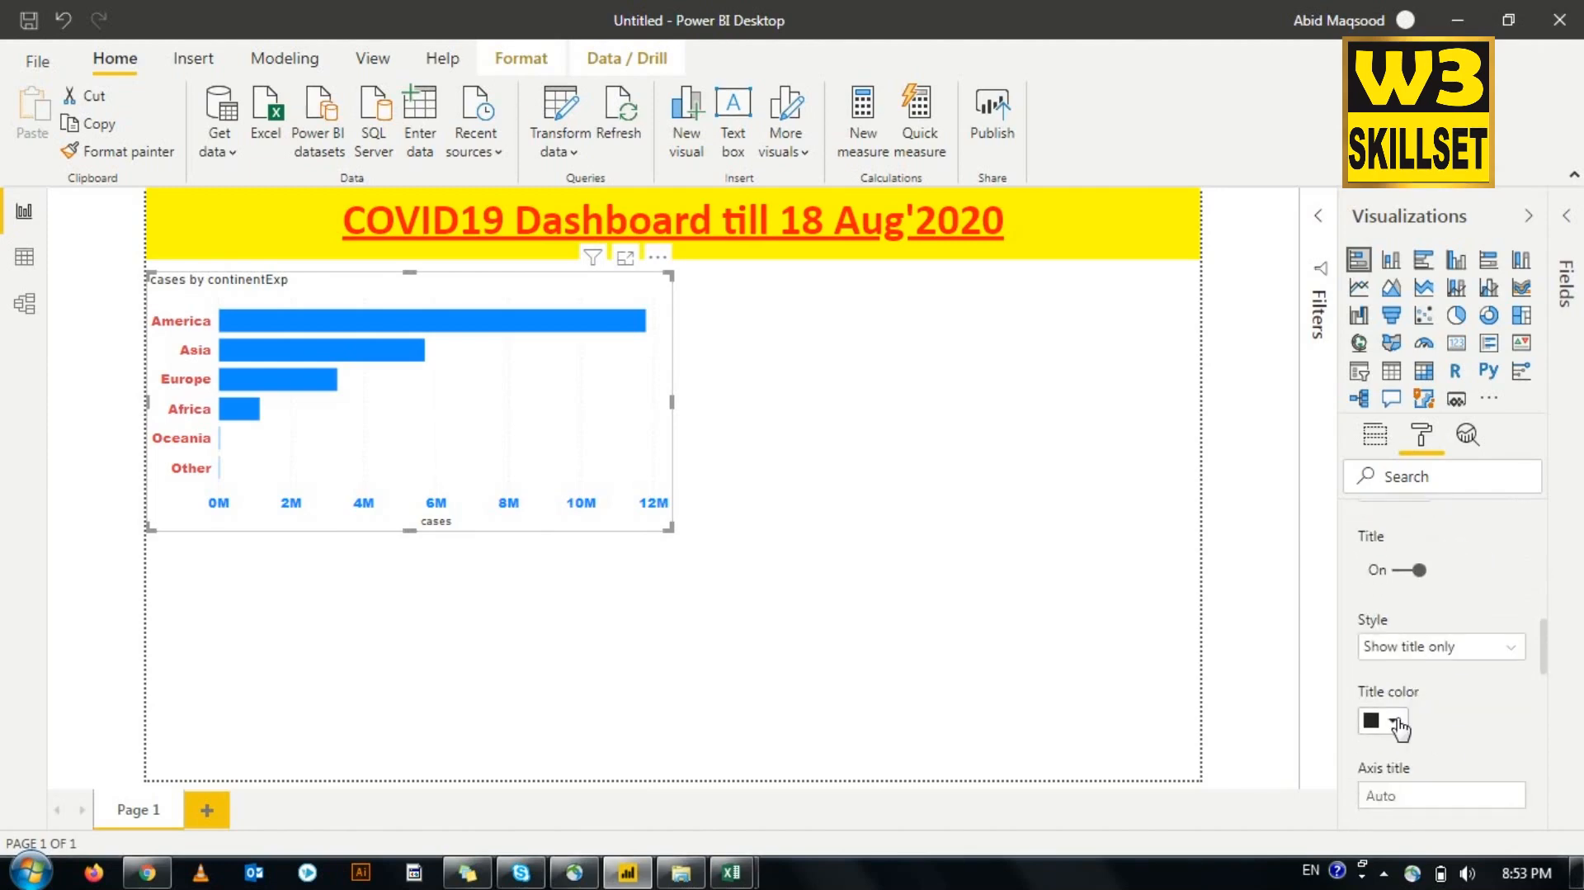
left_click(1396, 723)
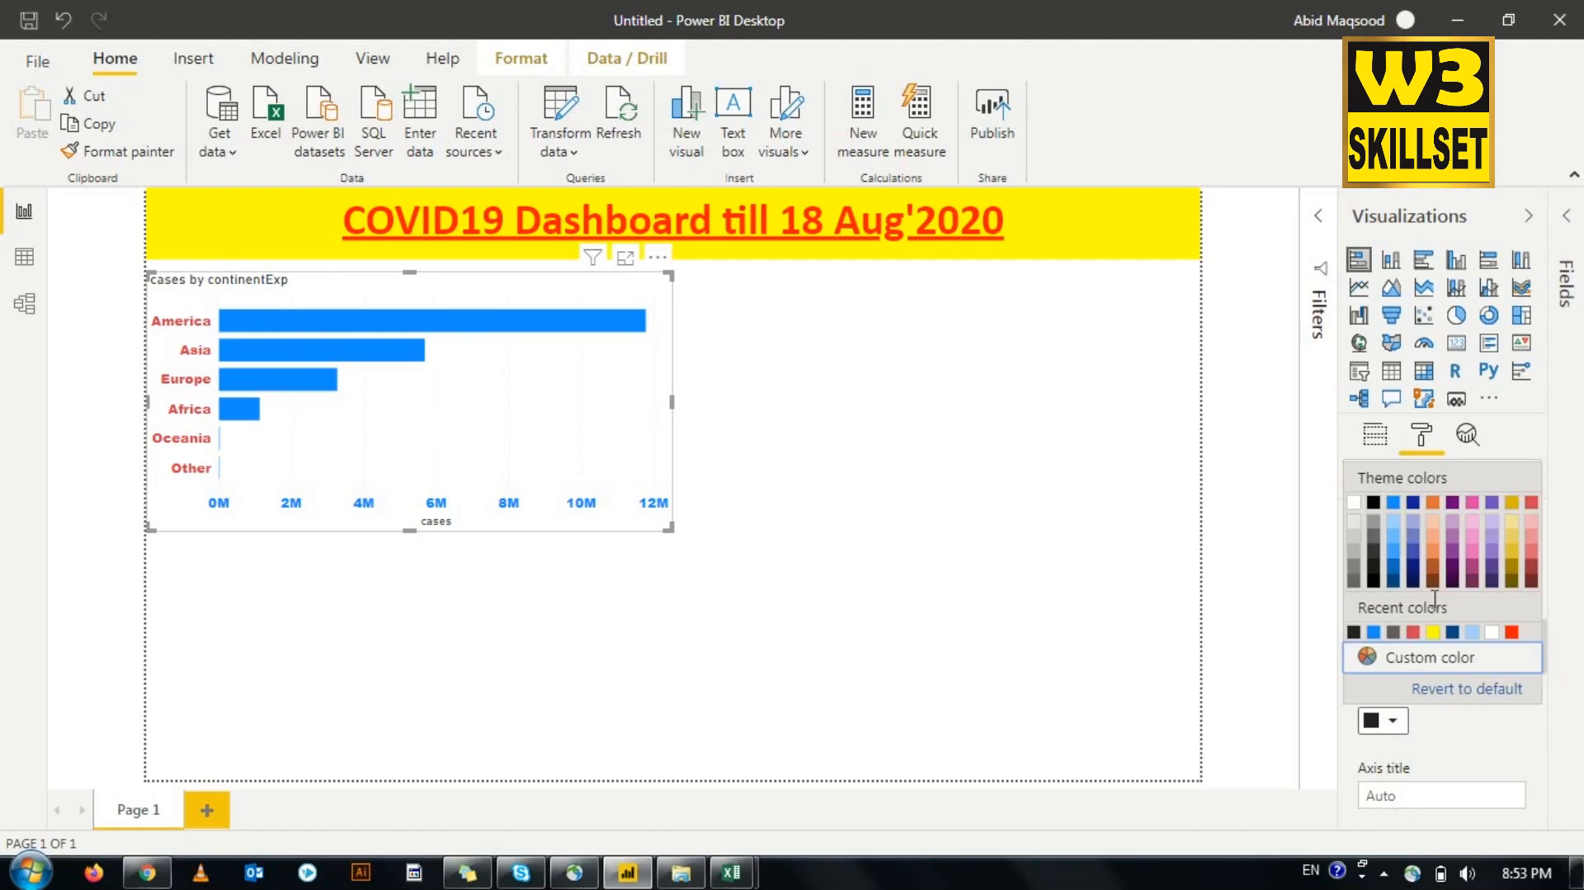
left_click(1393, 581)
scroll(1510, 724, "down", 2)
scroll(1509, 723, "down", 1)
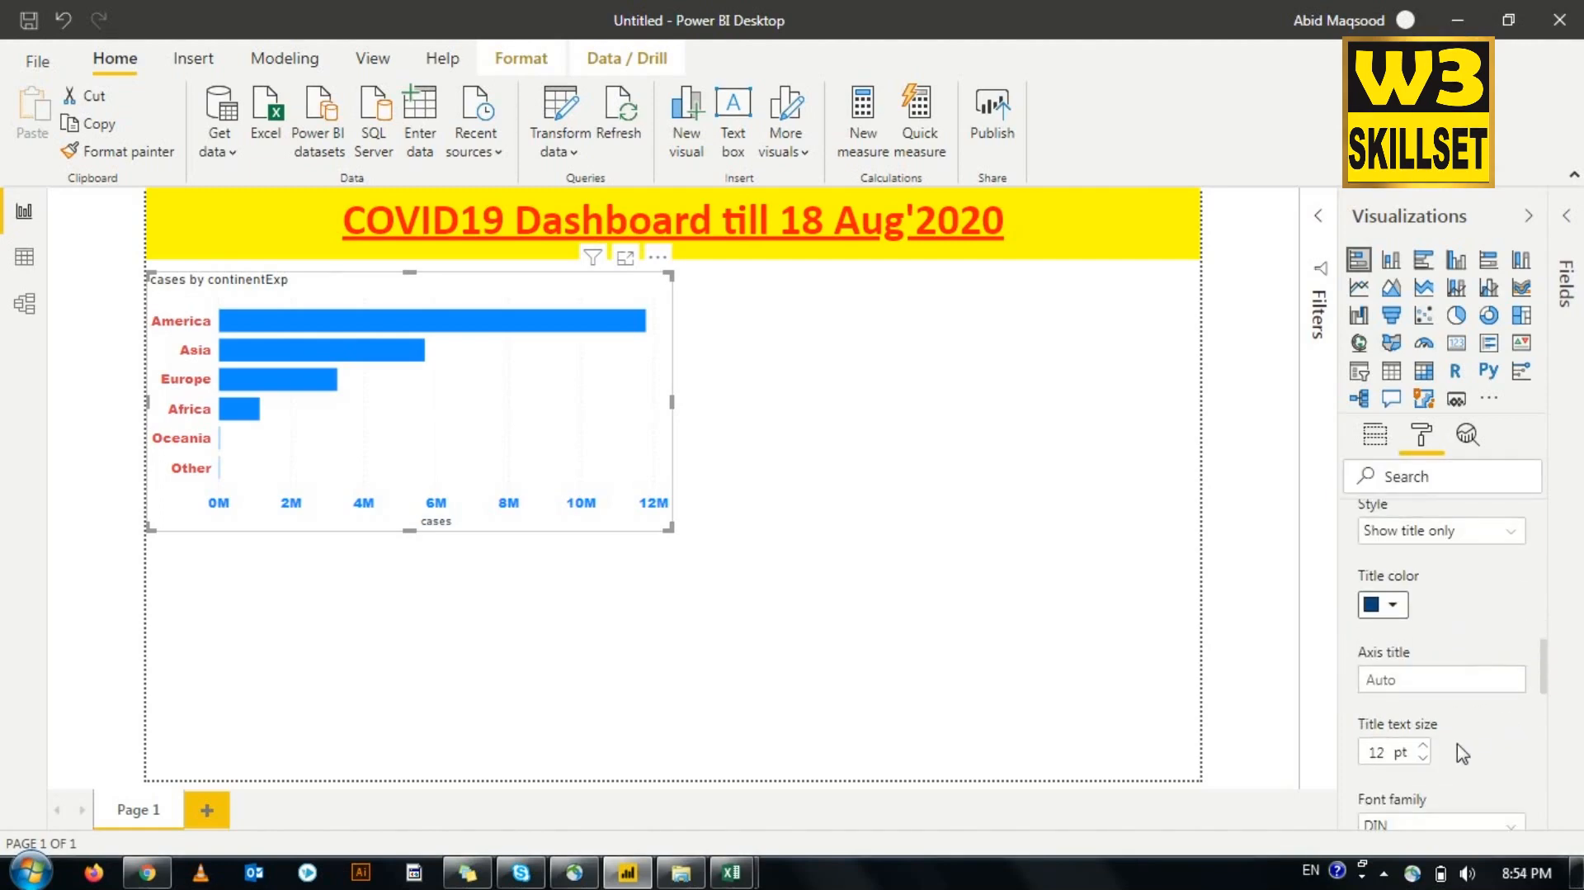
Step: Set the X axis title to 16 pt text in the Arial Black font
left_click(1424, 746)
left_click(1425, 747)
left_click(1443, 825)
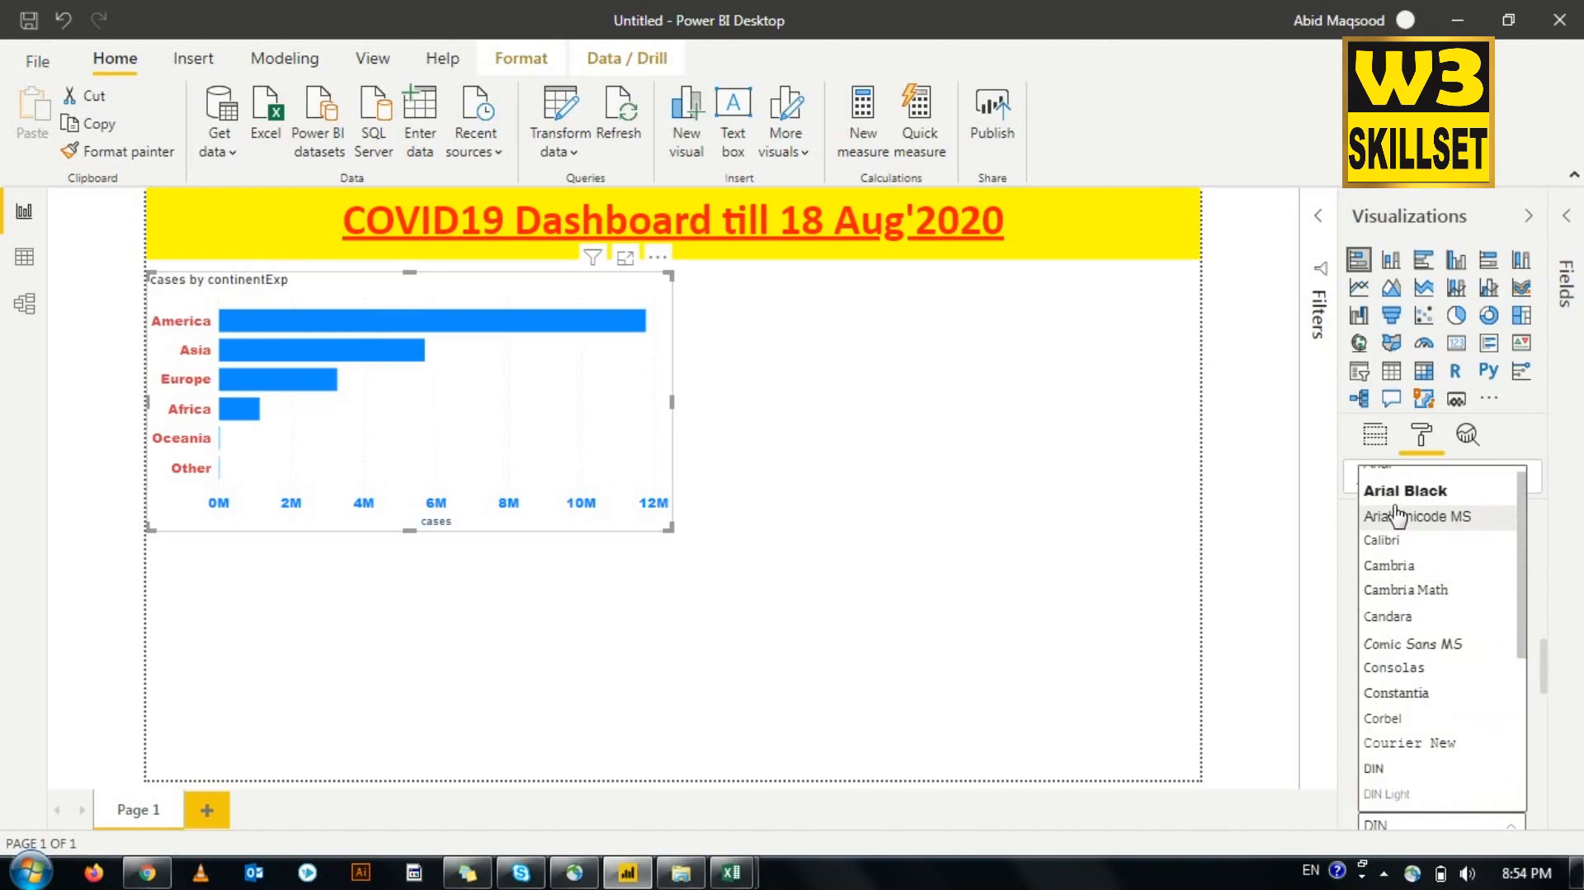
left_click(1403, 491)
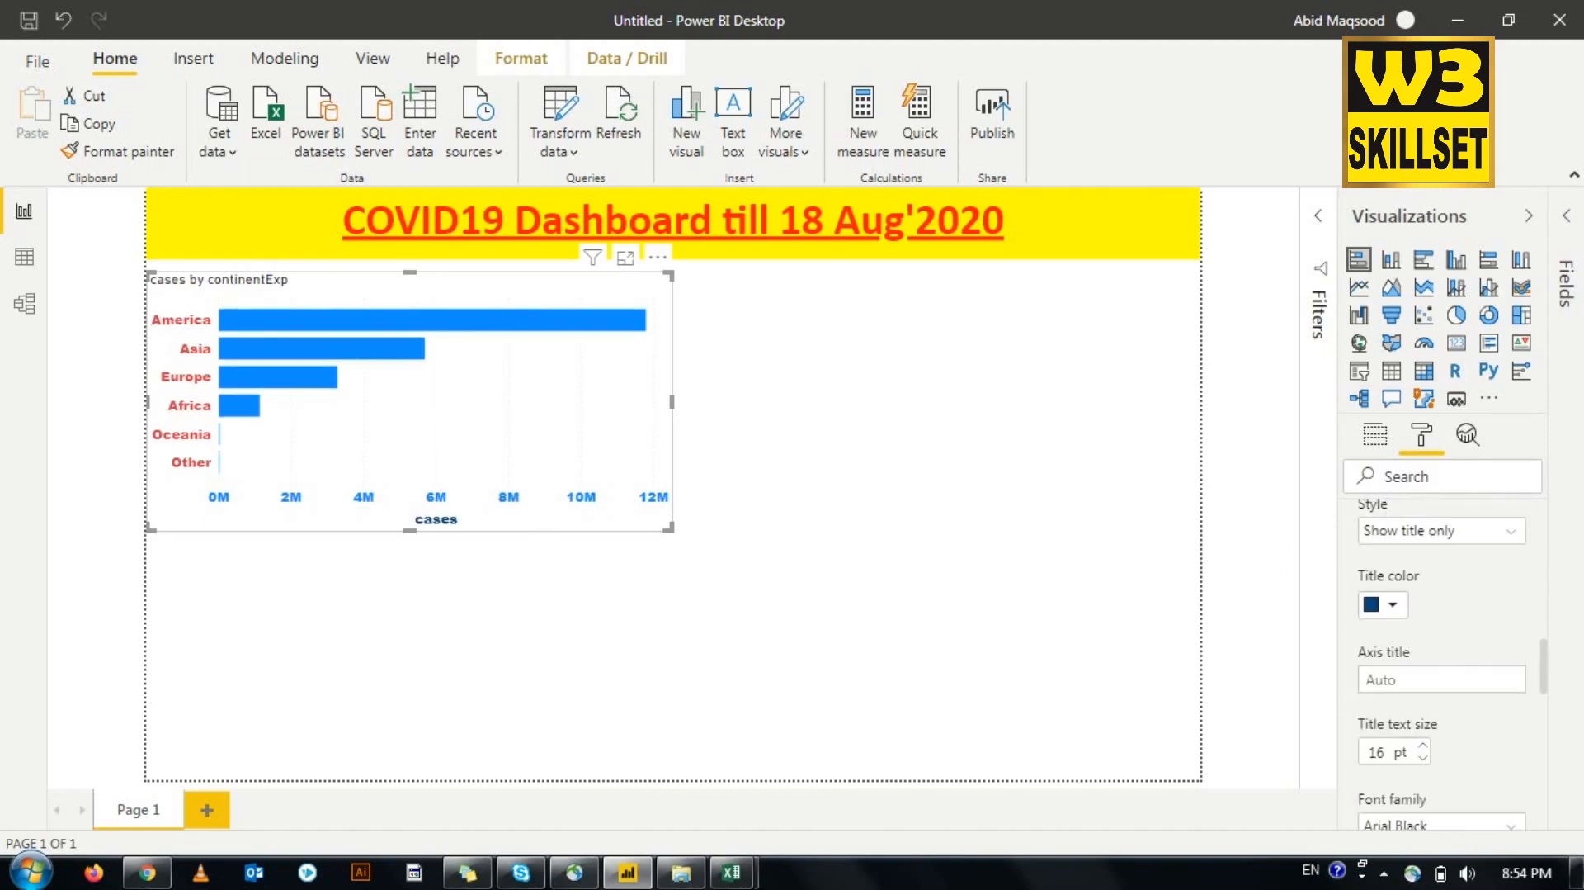
Step: Change the color of the X axis gridlines to the recently used darkest shade of blue
scroll(1459, 675, "up", 3)
scroll(1460, 675, "up", 2)
scroll(1460, 675, "up", 2)
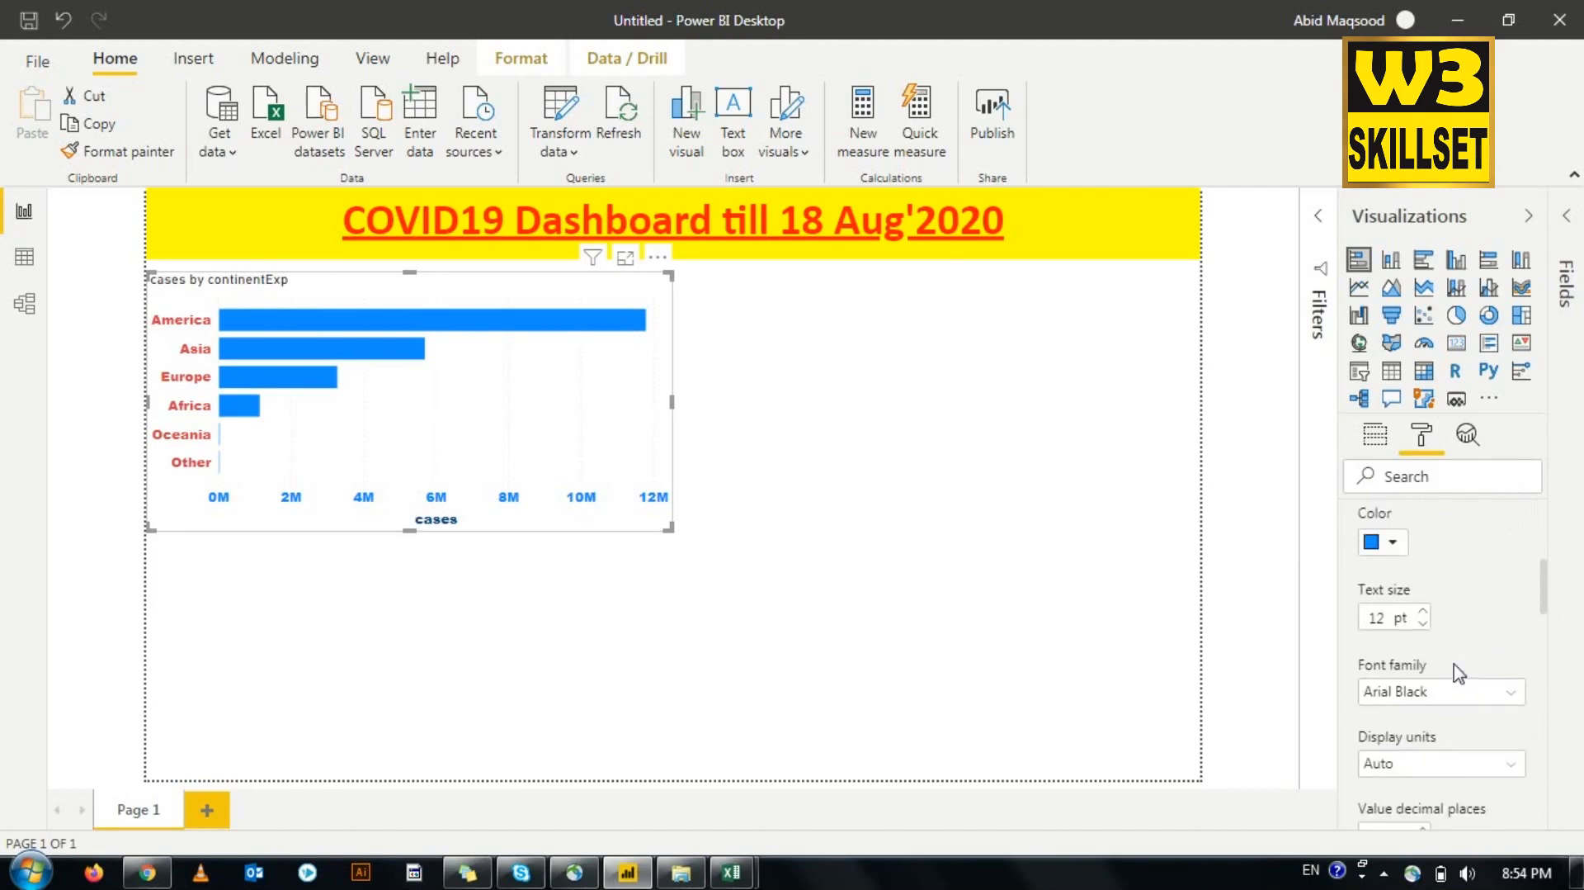
scroll(1460, 675, "down", 7)
scroll(1460, 675, "down", 3)
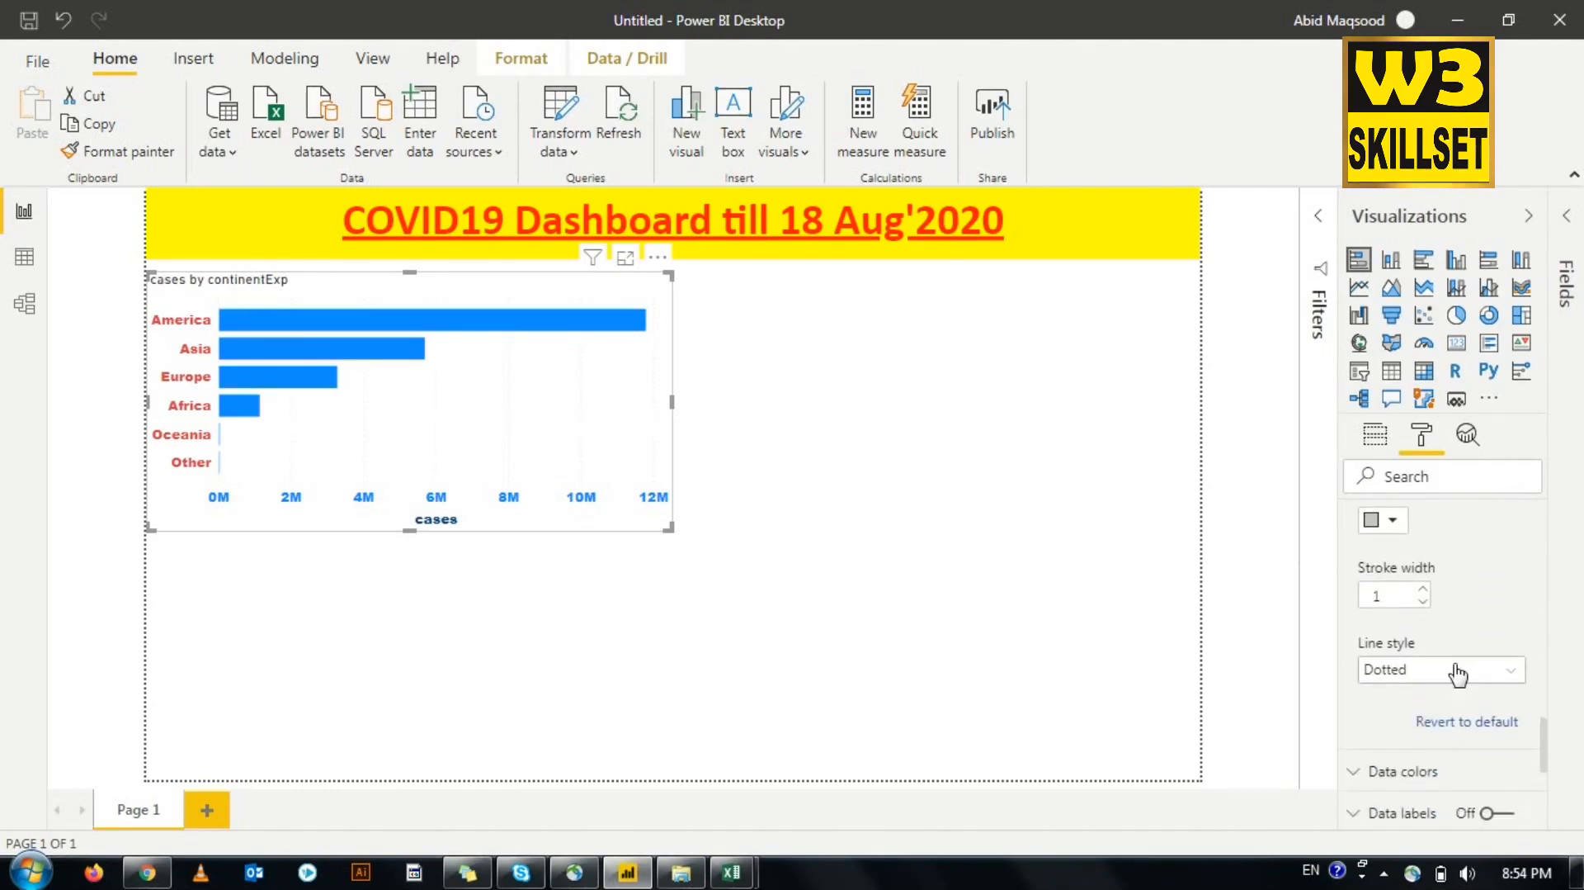
scroll(1458, 672, "up", 6)
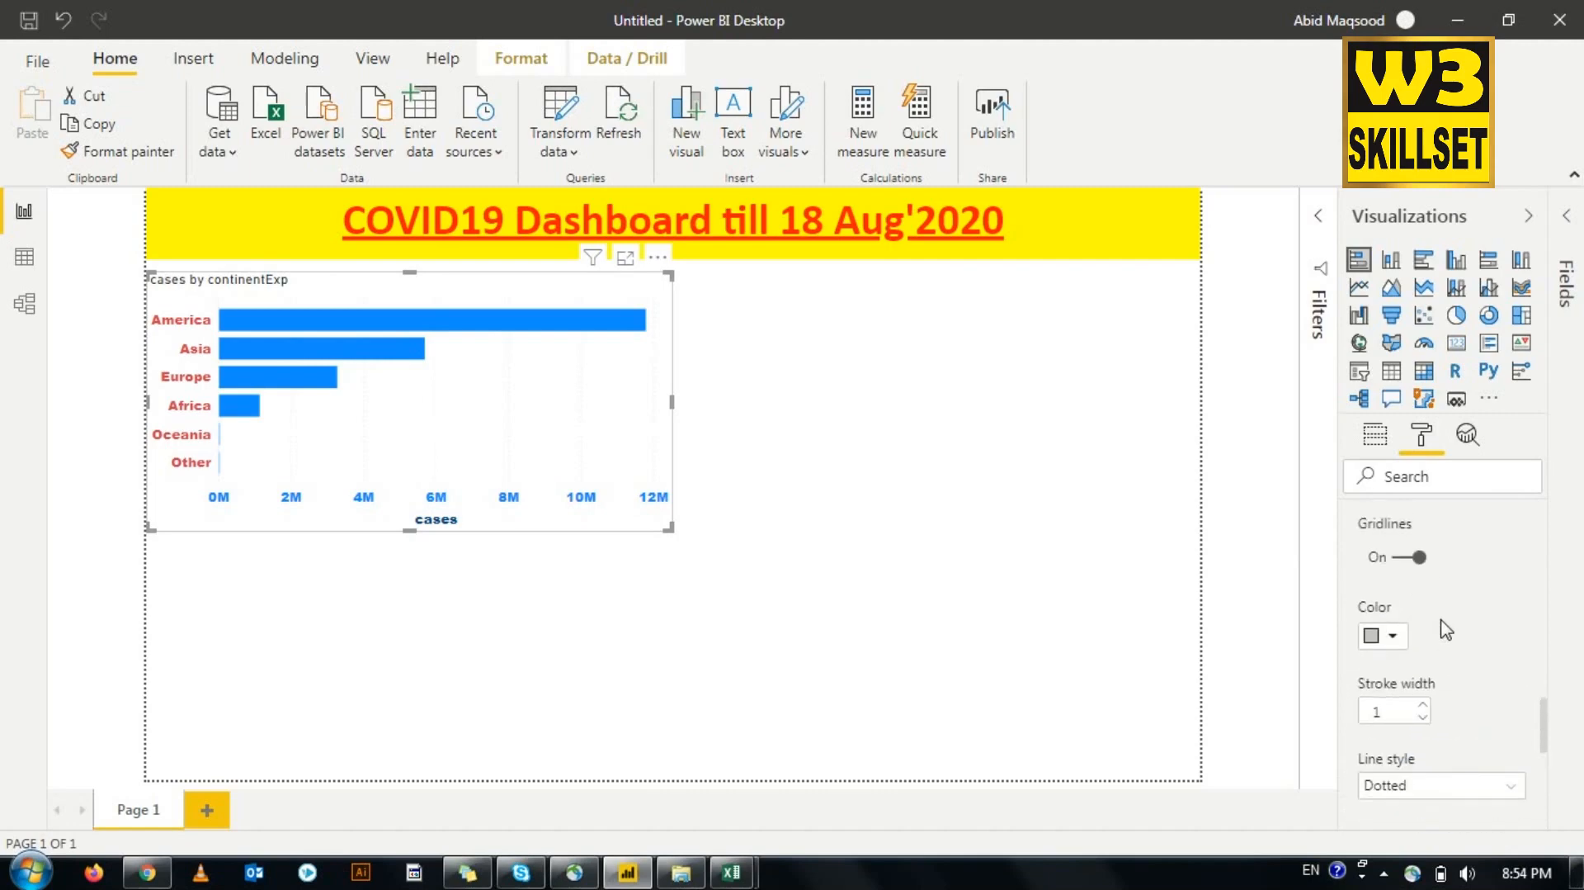
scroll(1445, 631, "up", 3)
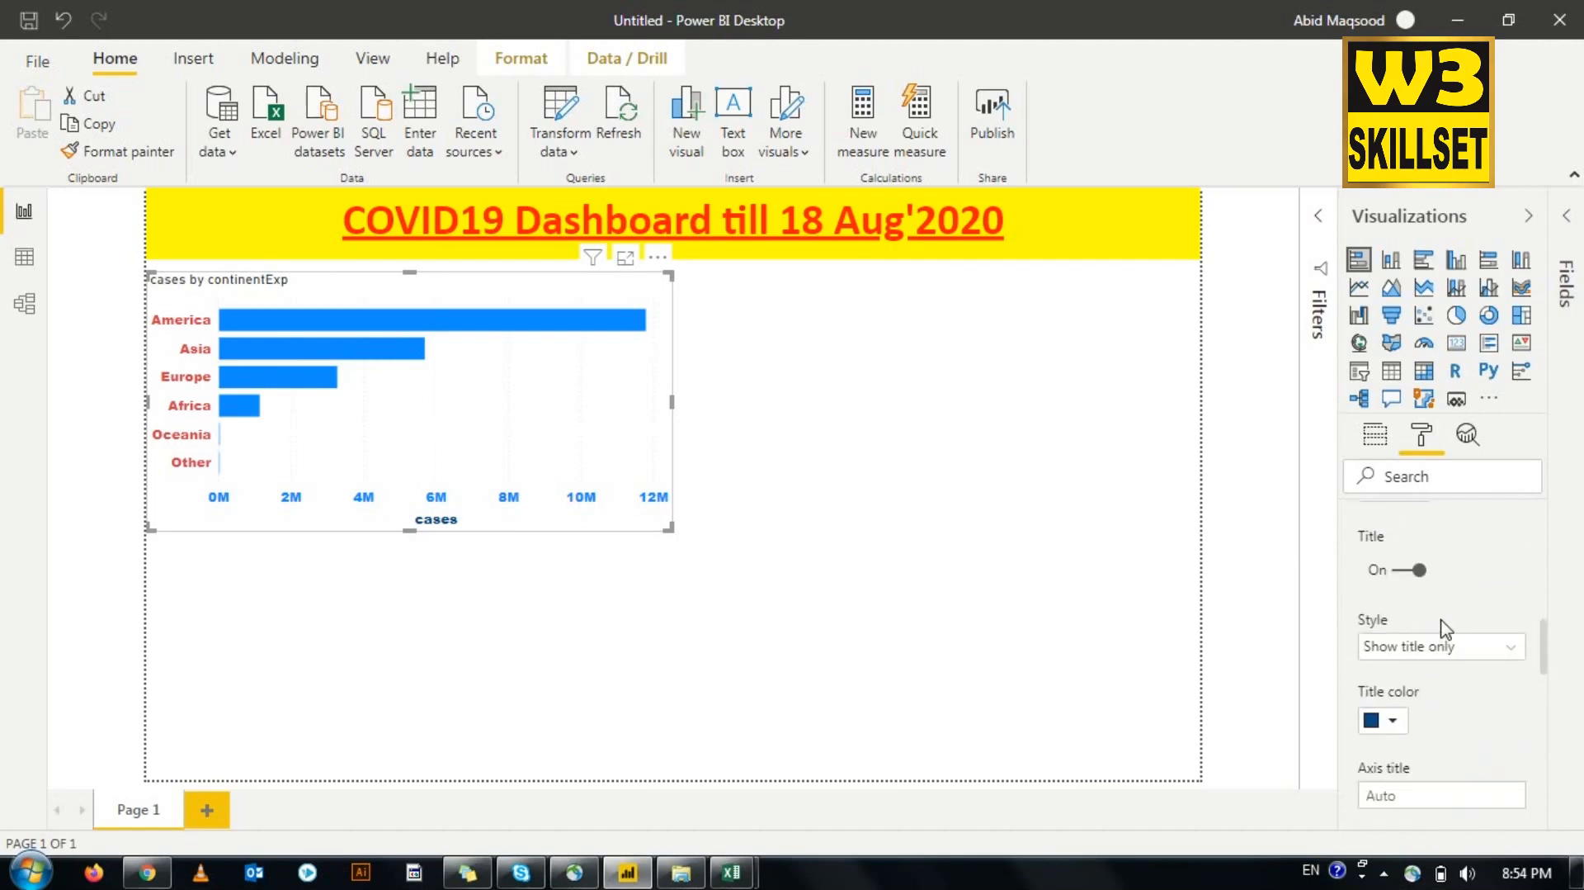
scroll(1446, 630, "down", 3)
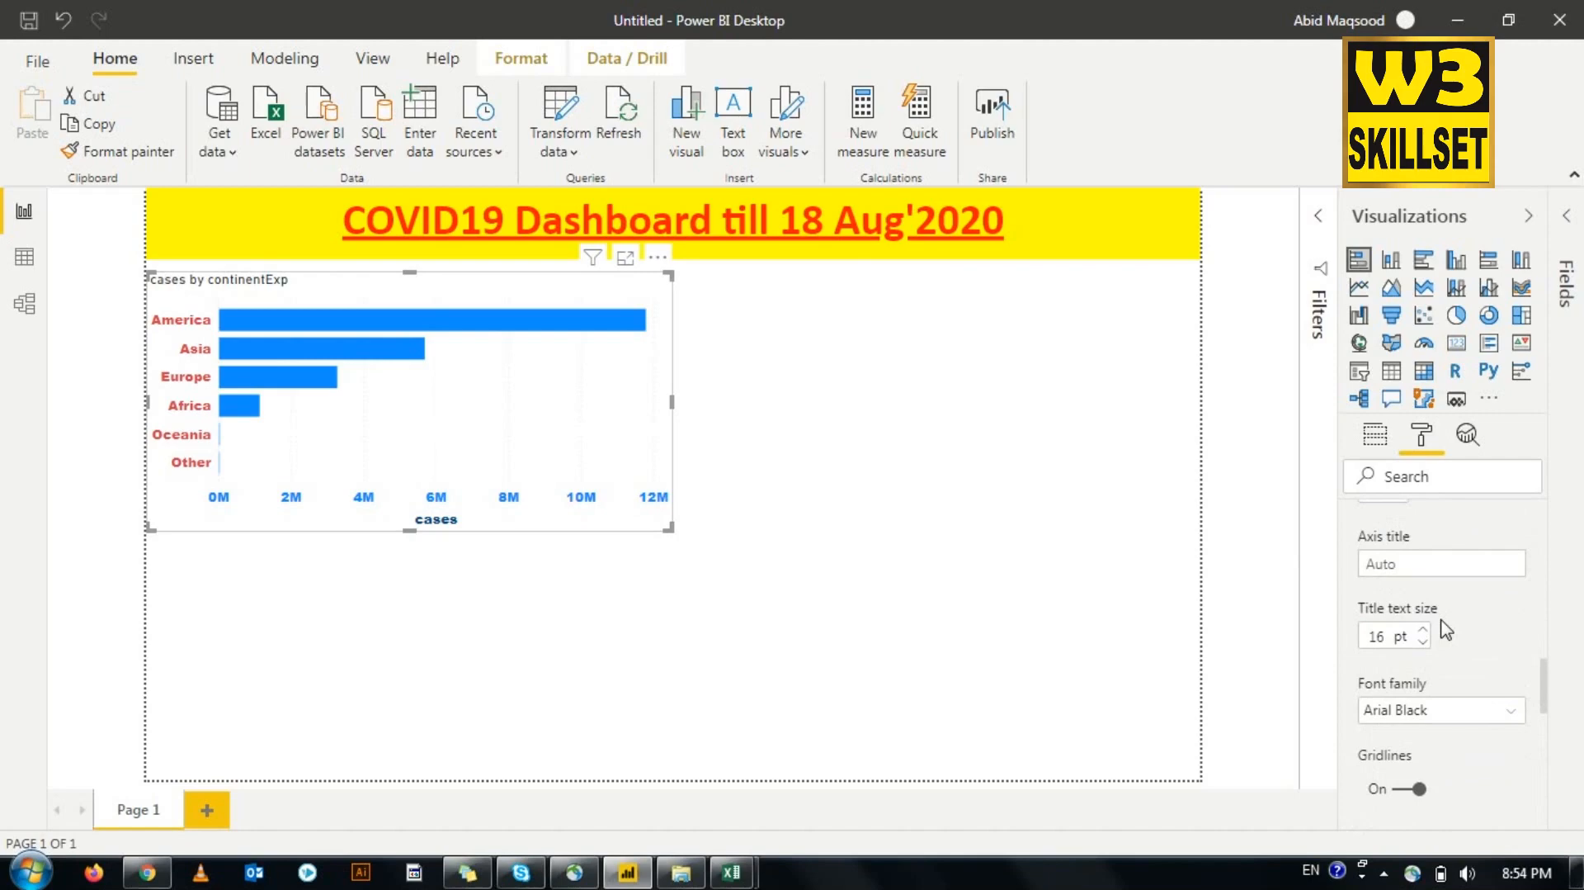
scroll(1448, 689, "down", 4)
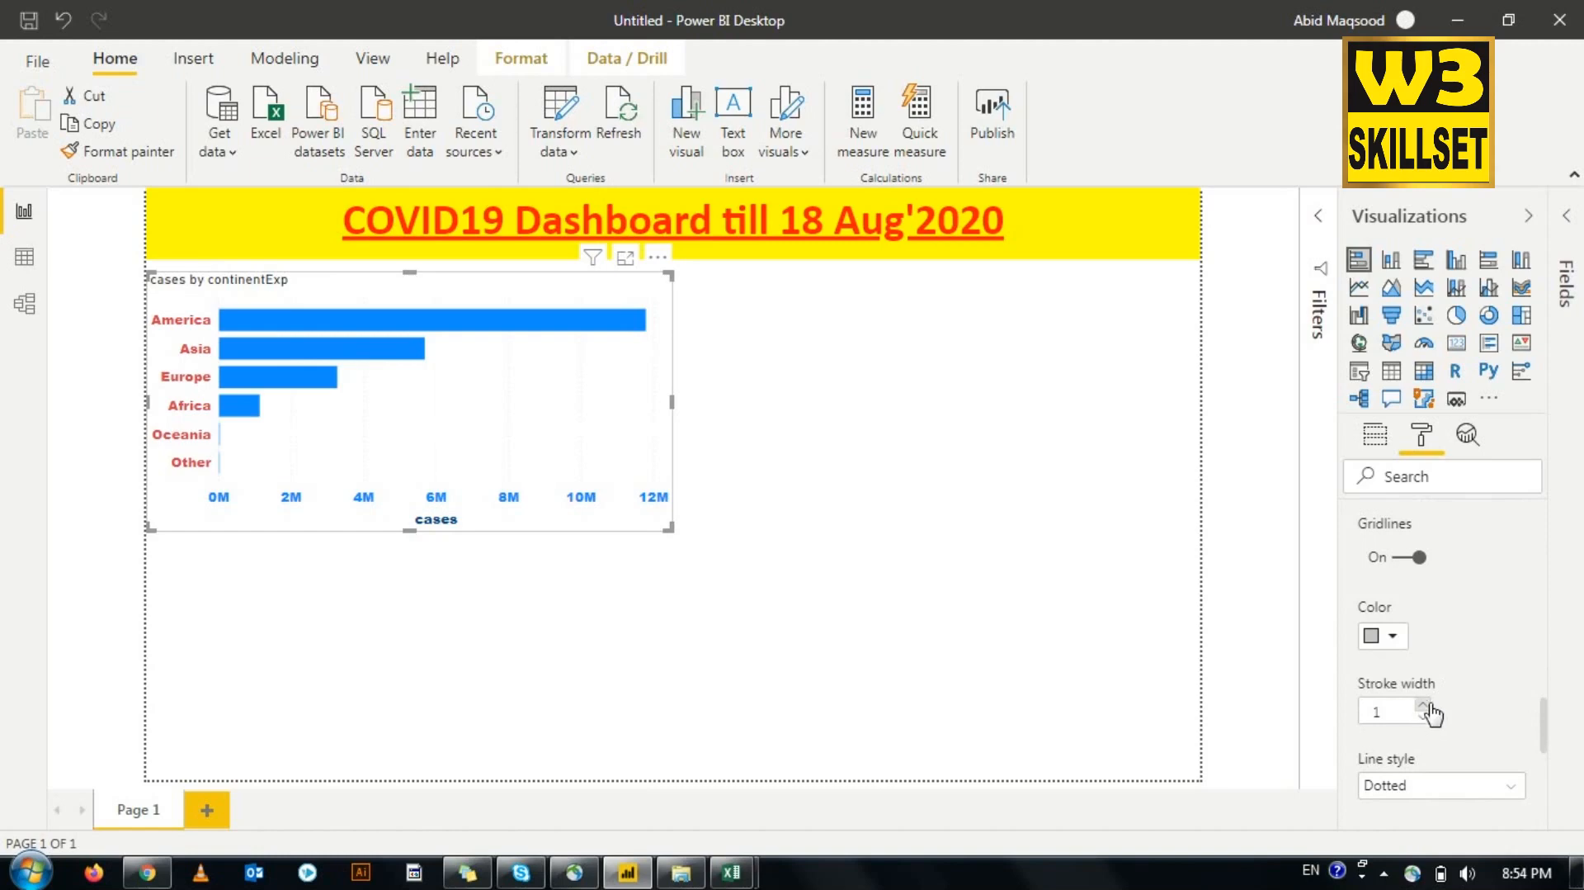
left_click(1396, 636)
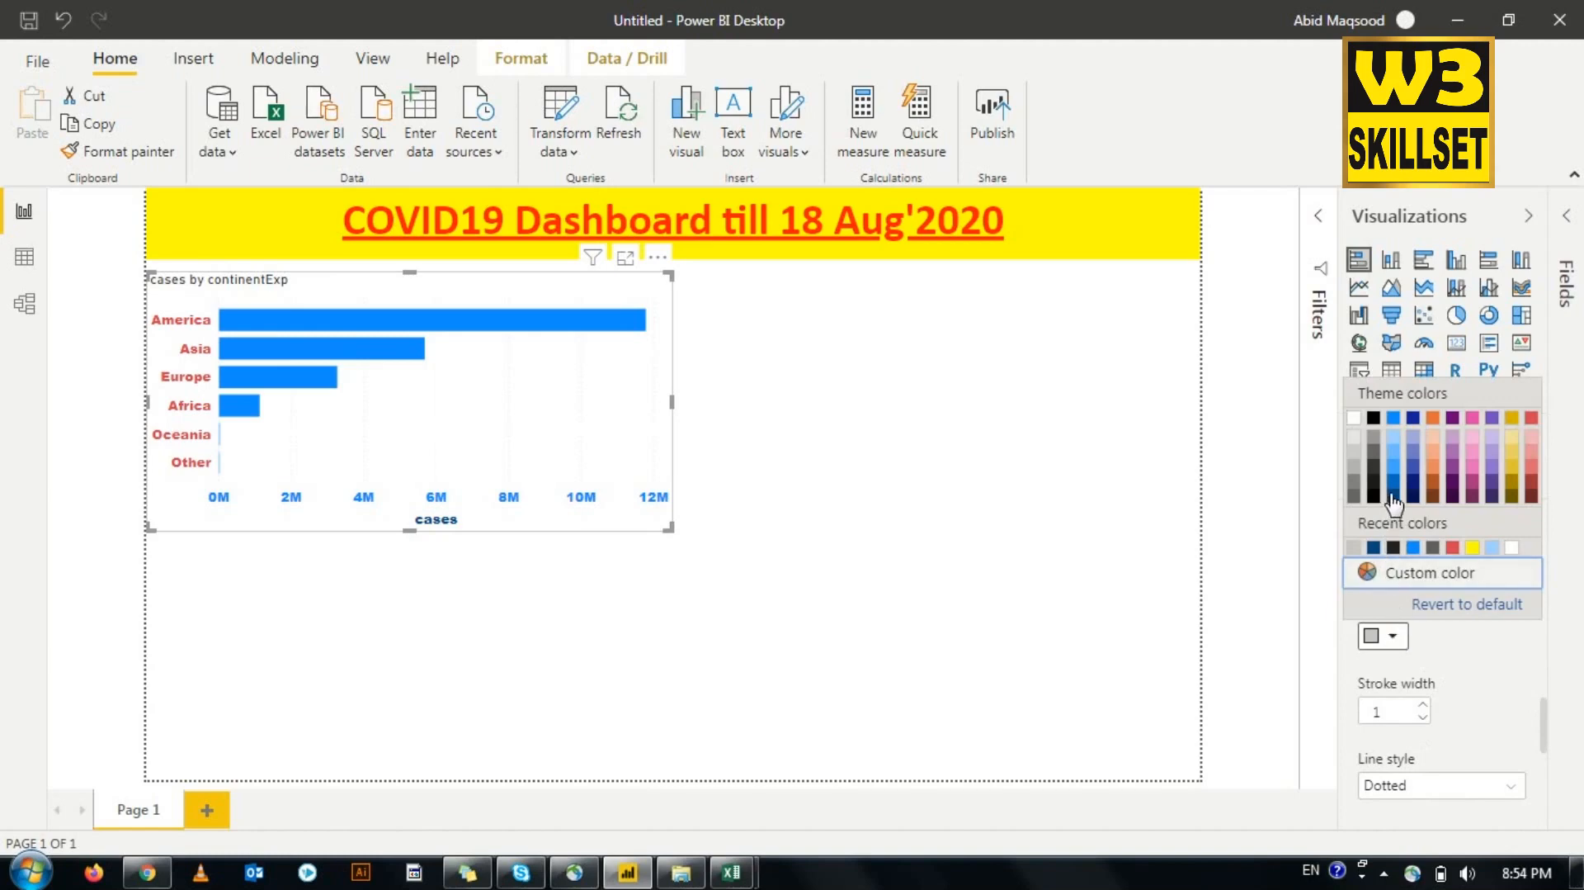
left_click(1374, 547)
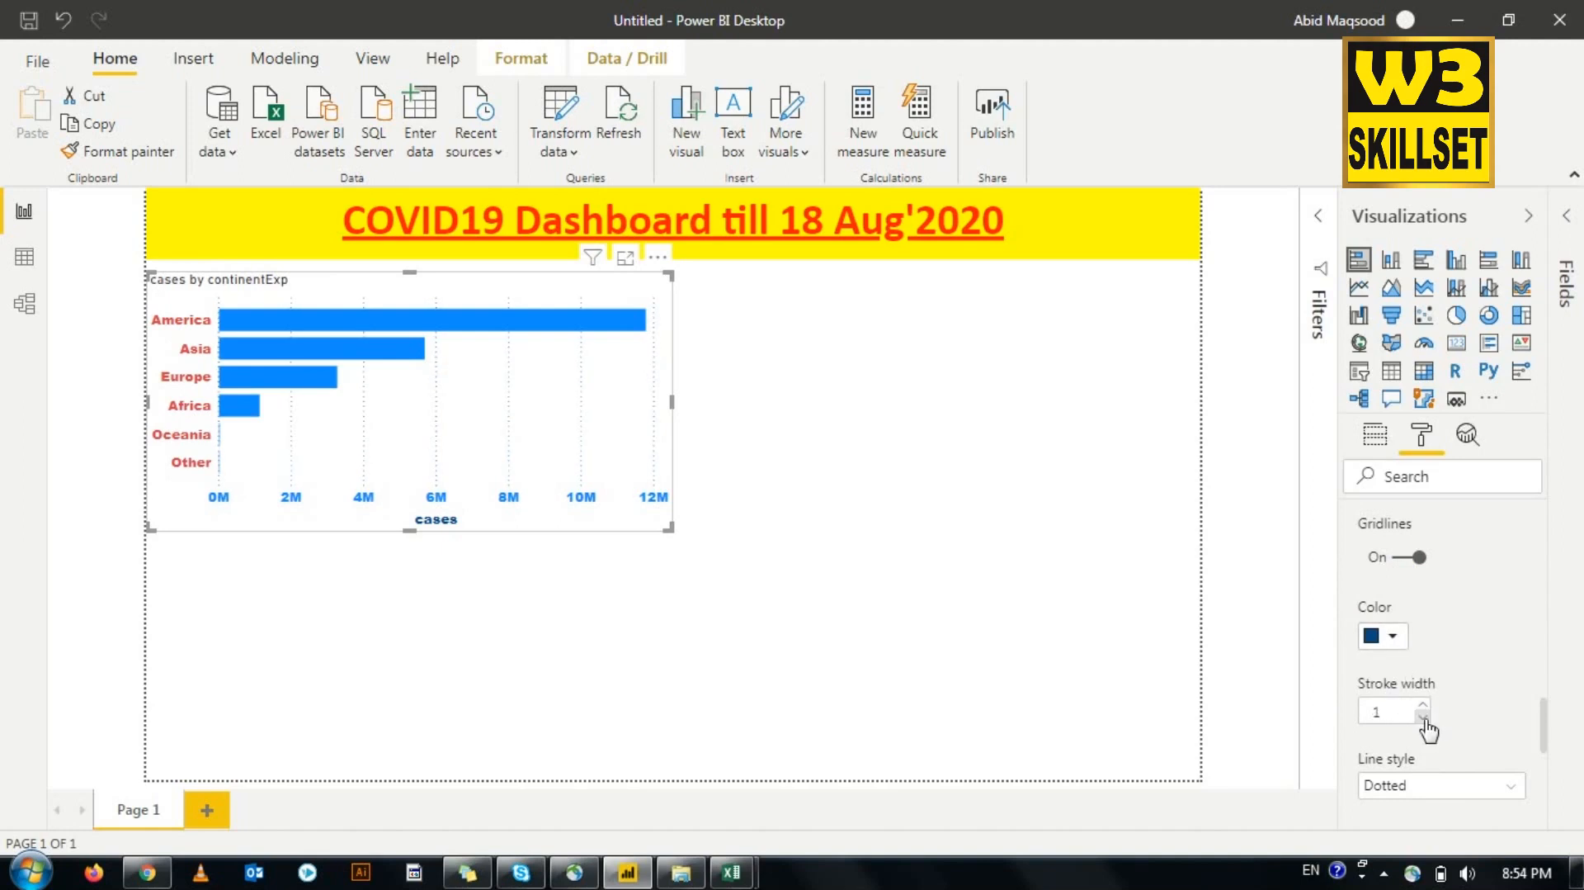
Step: Turn off the X axis gridlines of the chart and collapse the X axis settings
left_click(1403, 558)
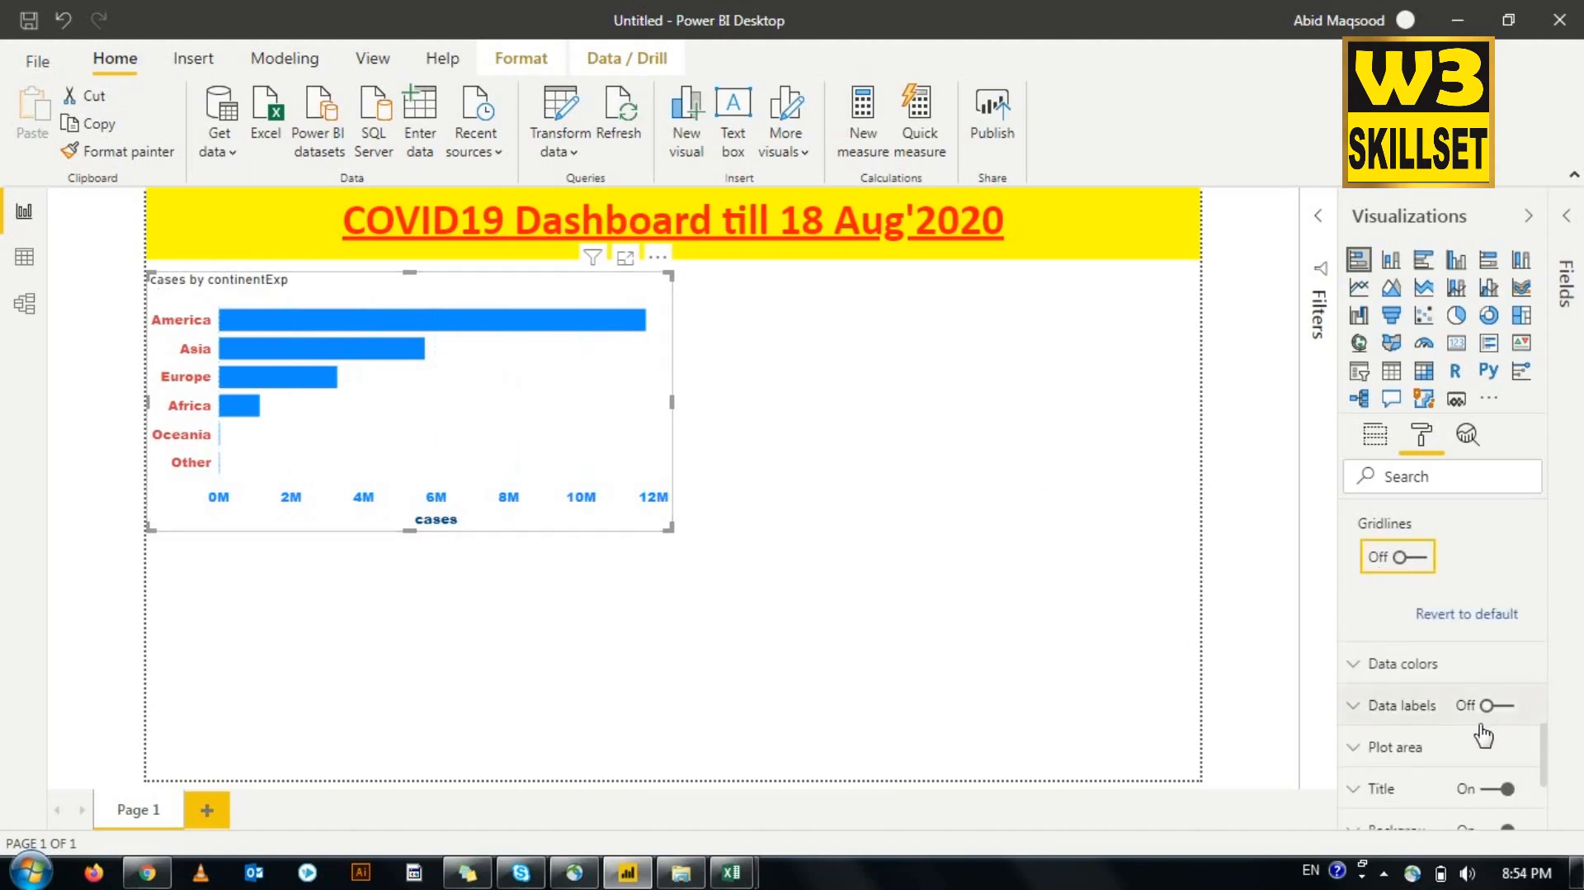
scroll(1461, 715, "down", 3)
scroll(1370, 588, "up", 5)
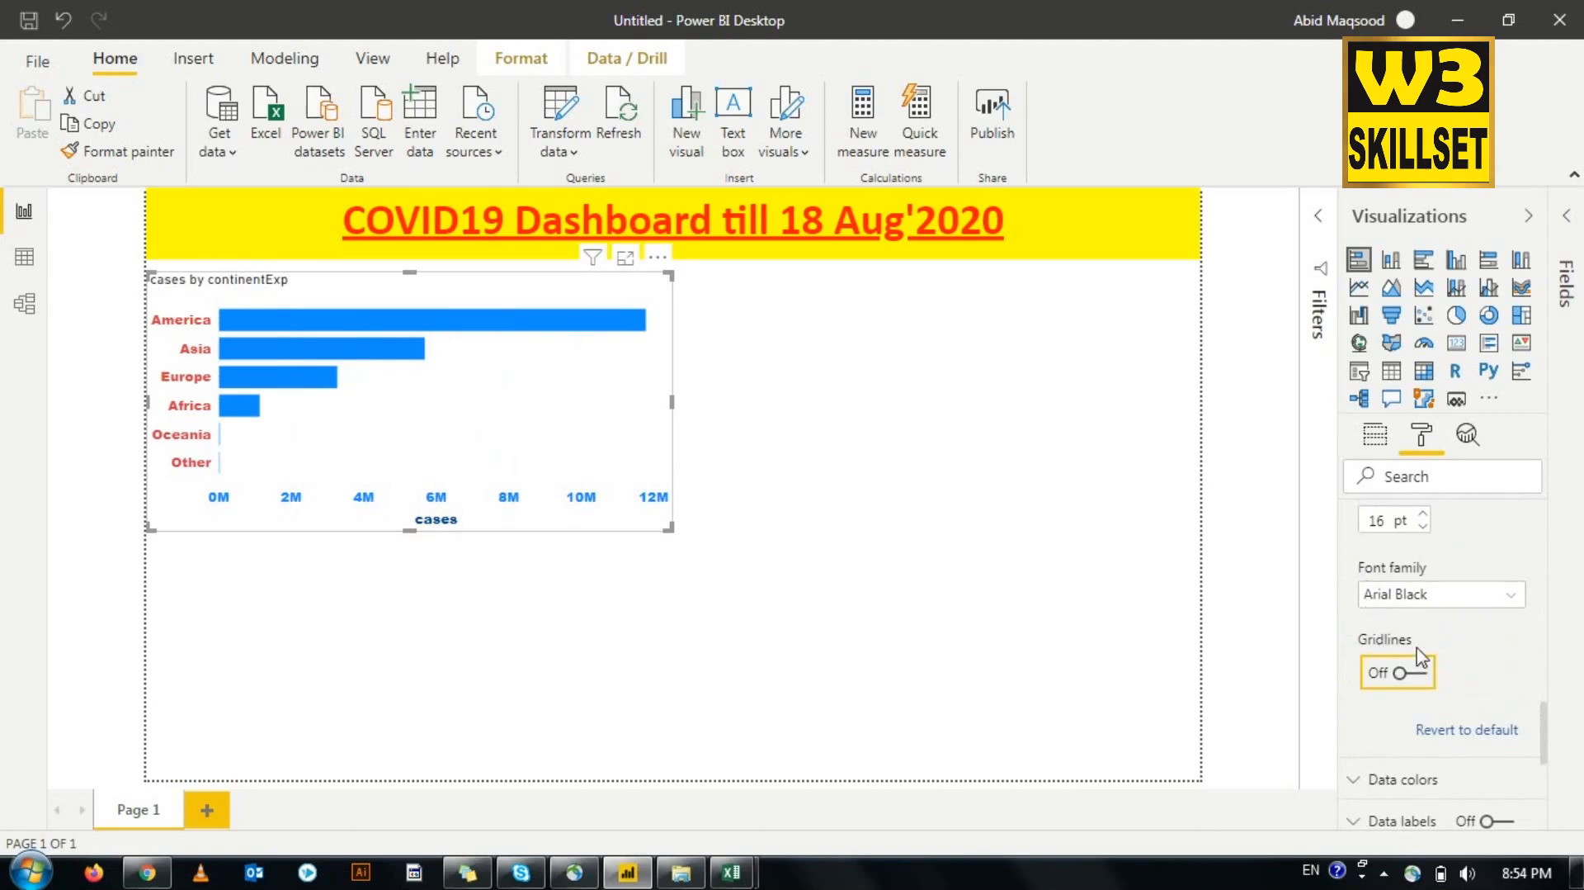
scroll(1411, 644, "up", 8)
scroll(1387, 619, "up", 3)
left_click(1353, 606)
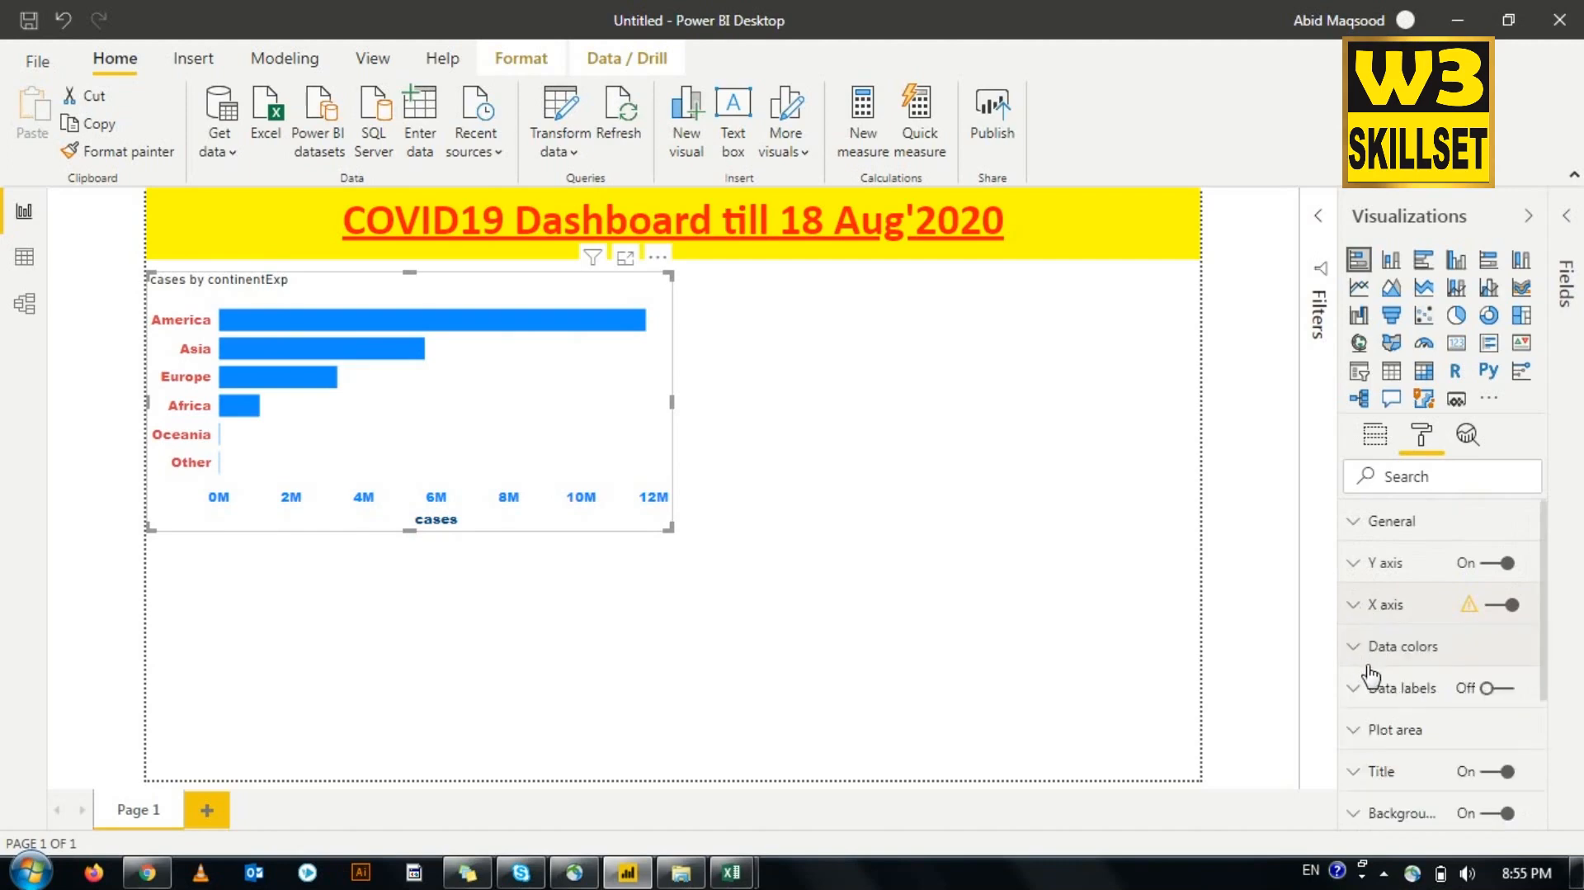
Step: Set the default data color of the bars to the darkest shade of the gold theme color
scroll(1371, 675, "down", 3)
left_click(1358, 536)
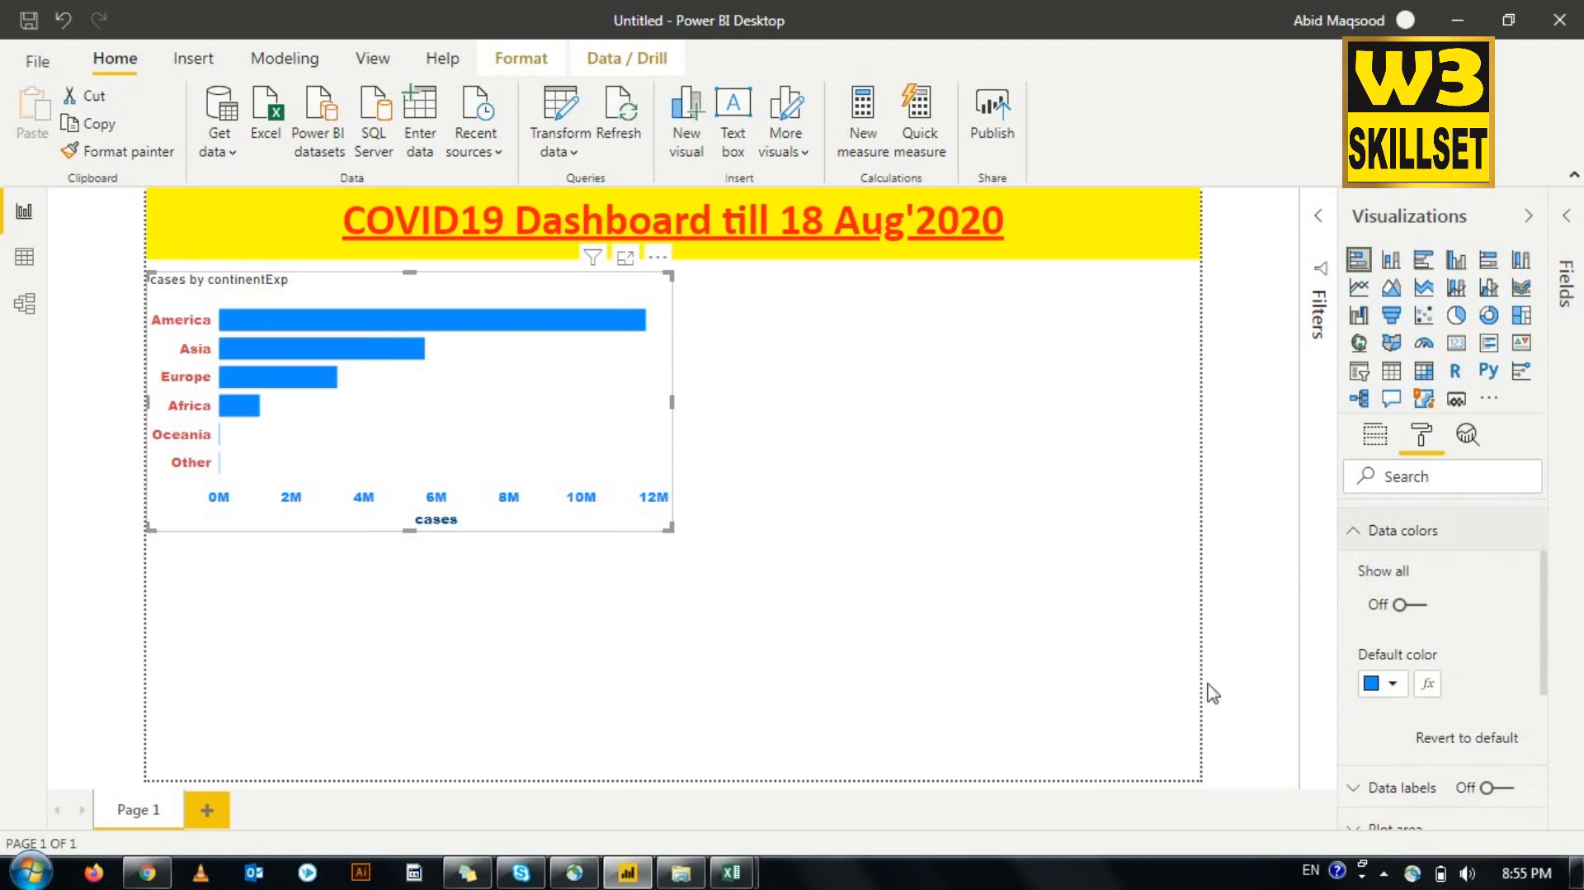
left_click(1390, 685)
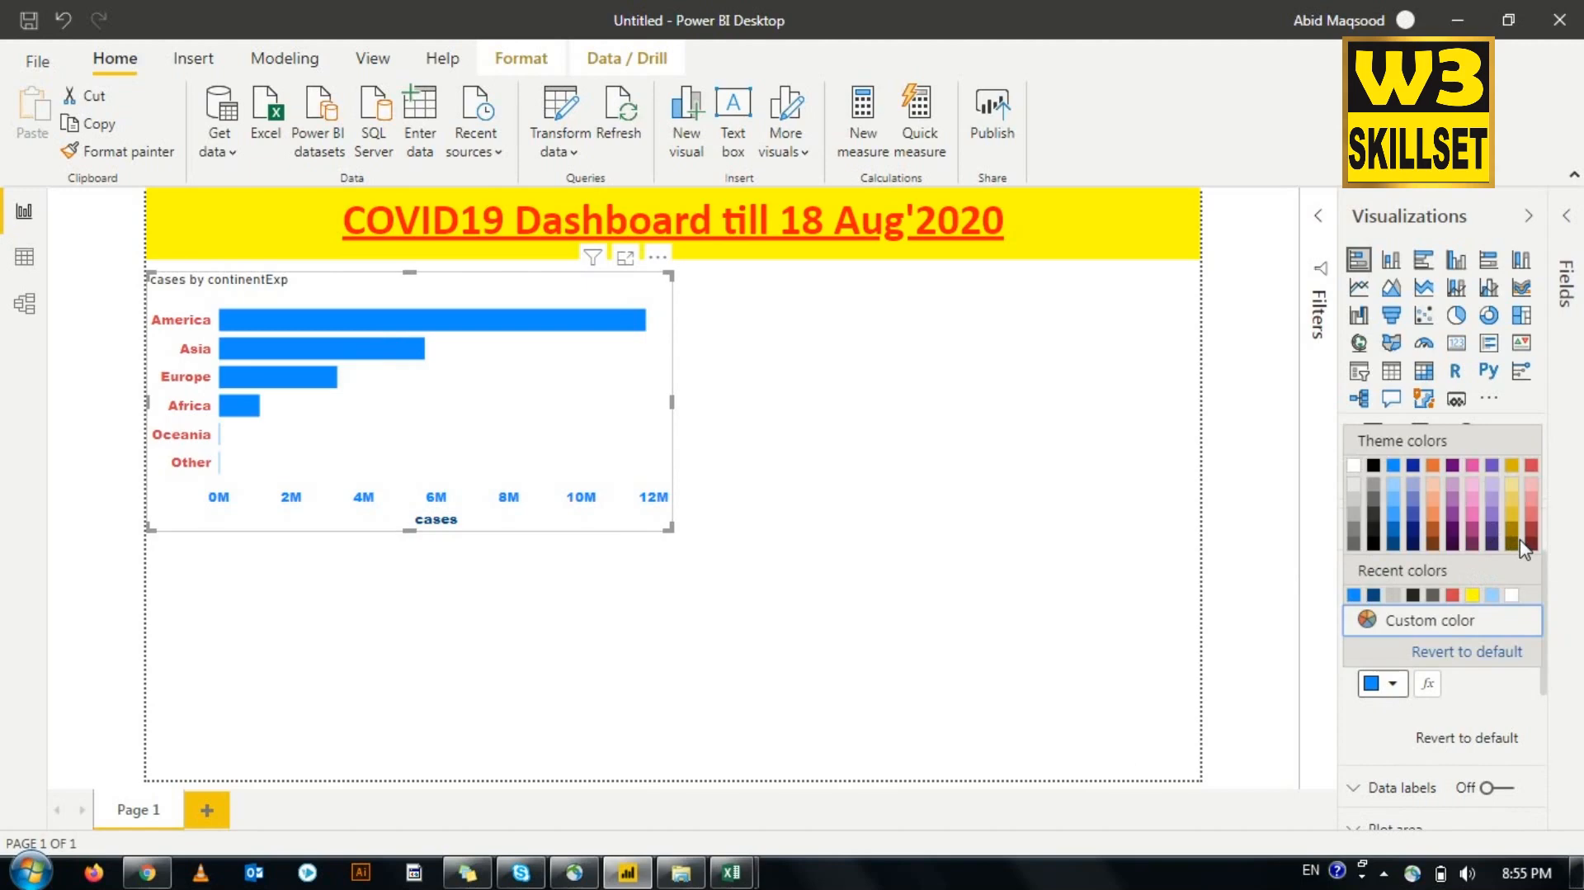
left_click(1512, 542)
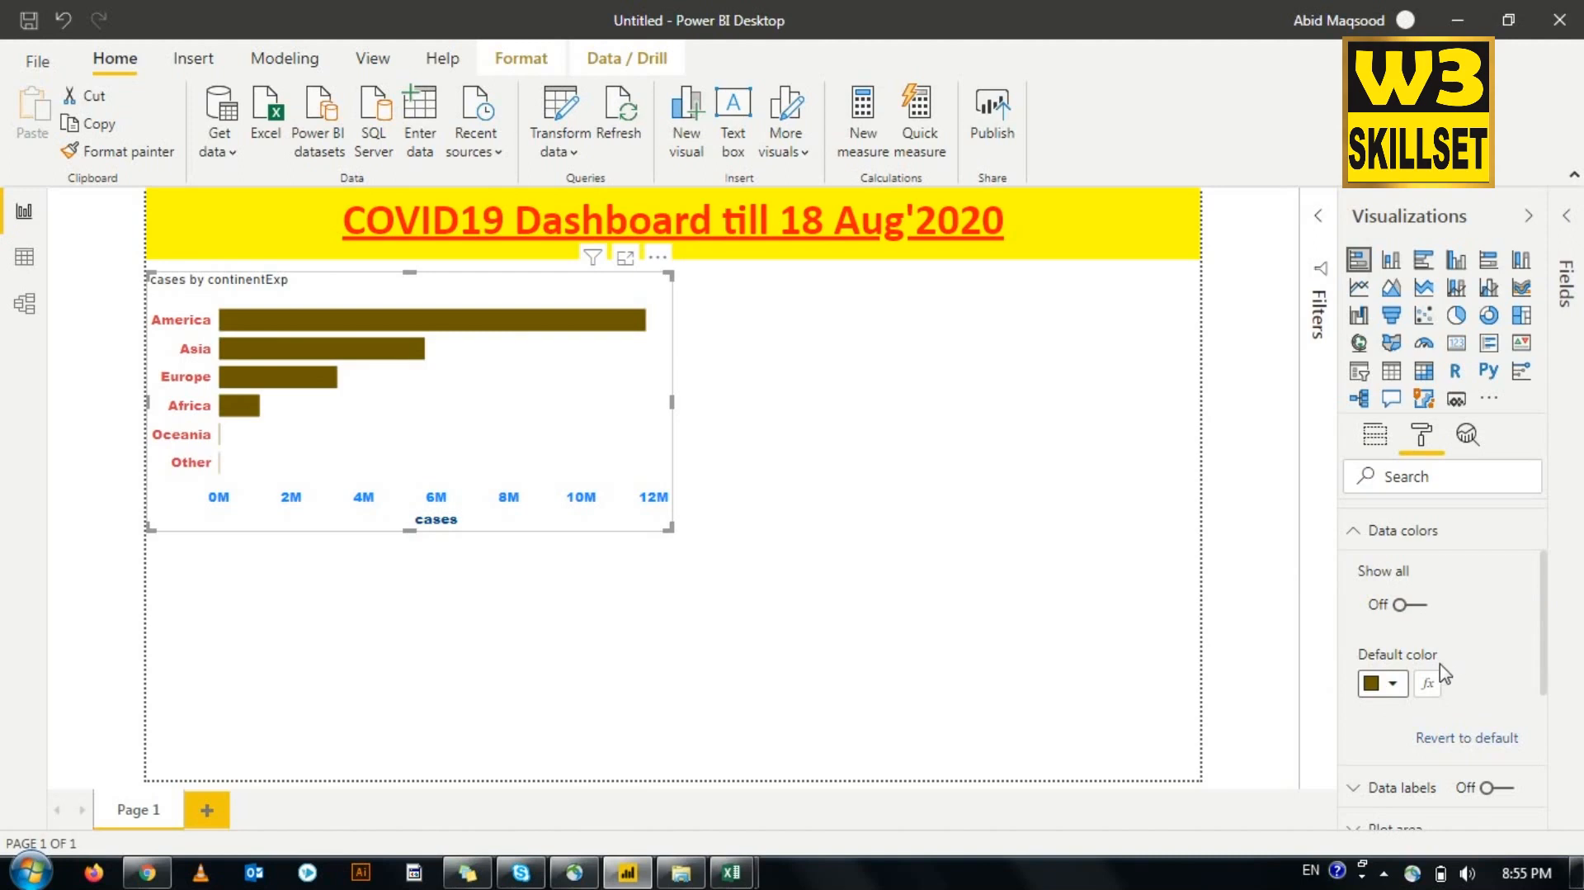
Step: Show all data colors so that each continent's bar has its own color setting
scroll(1442, 670, "down", 3)
scroll(1442, 672, "up", 3)
left_click(1400, 607)
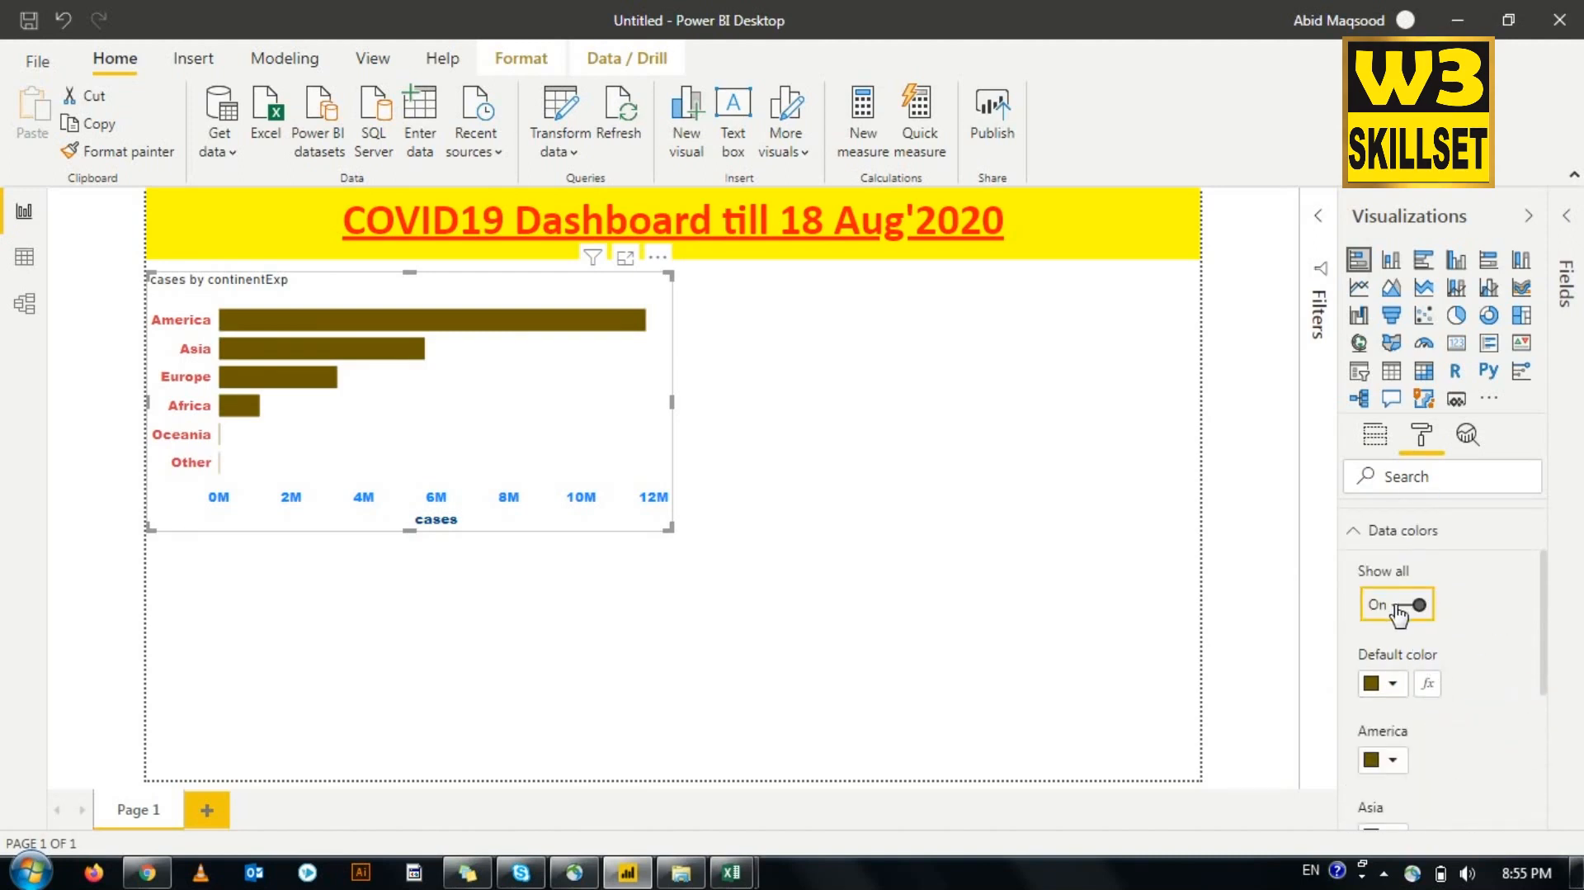
scroll(1403, 631, "down", 5)
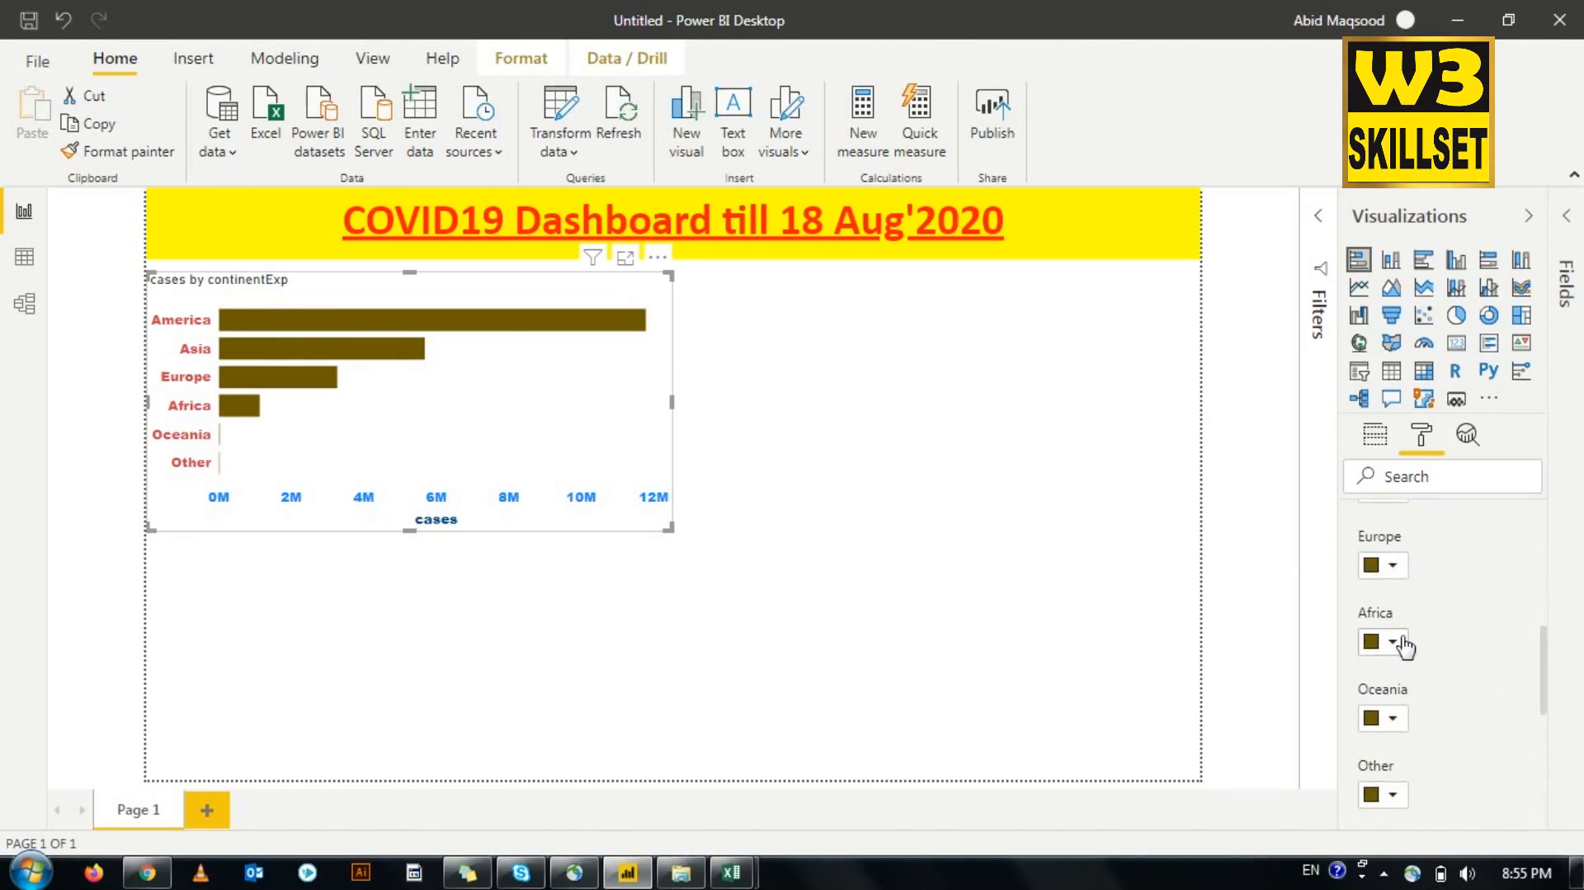
scroll(1403, 646, "up", 6)
scroll(1402, 660, "down", 2)
scroll(1402, 673, "down", 1)
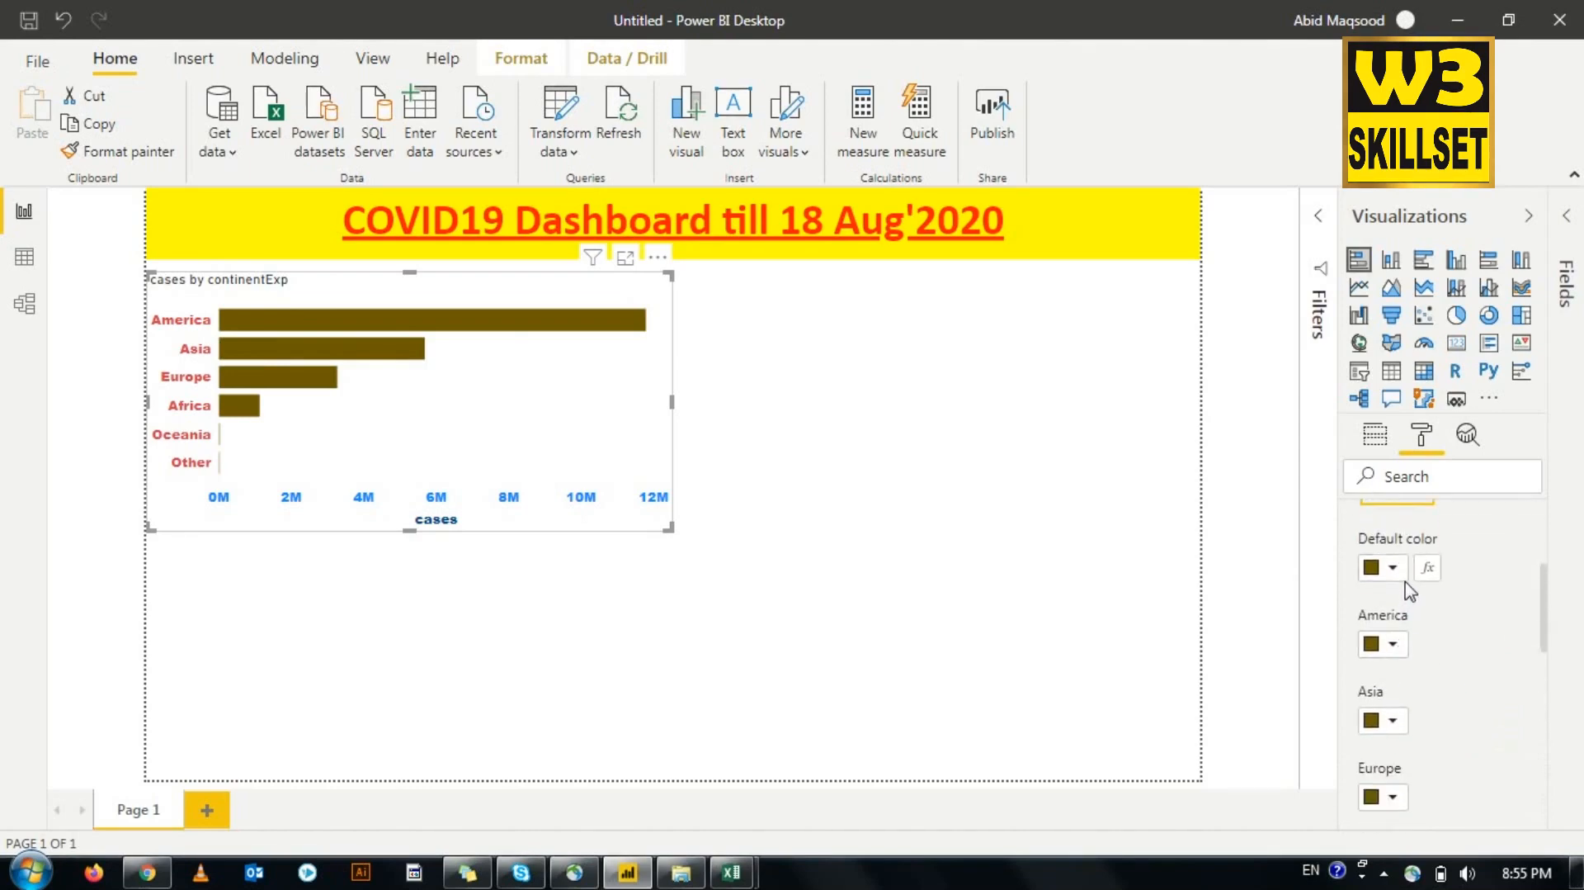
Step: Color the America bar in the darkest shade of blue and the Asia bar in the dark blue theme color
left_click(1393, 645)
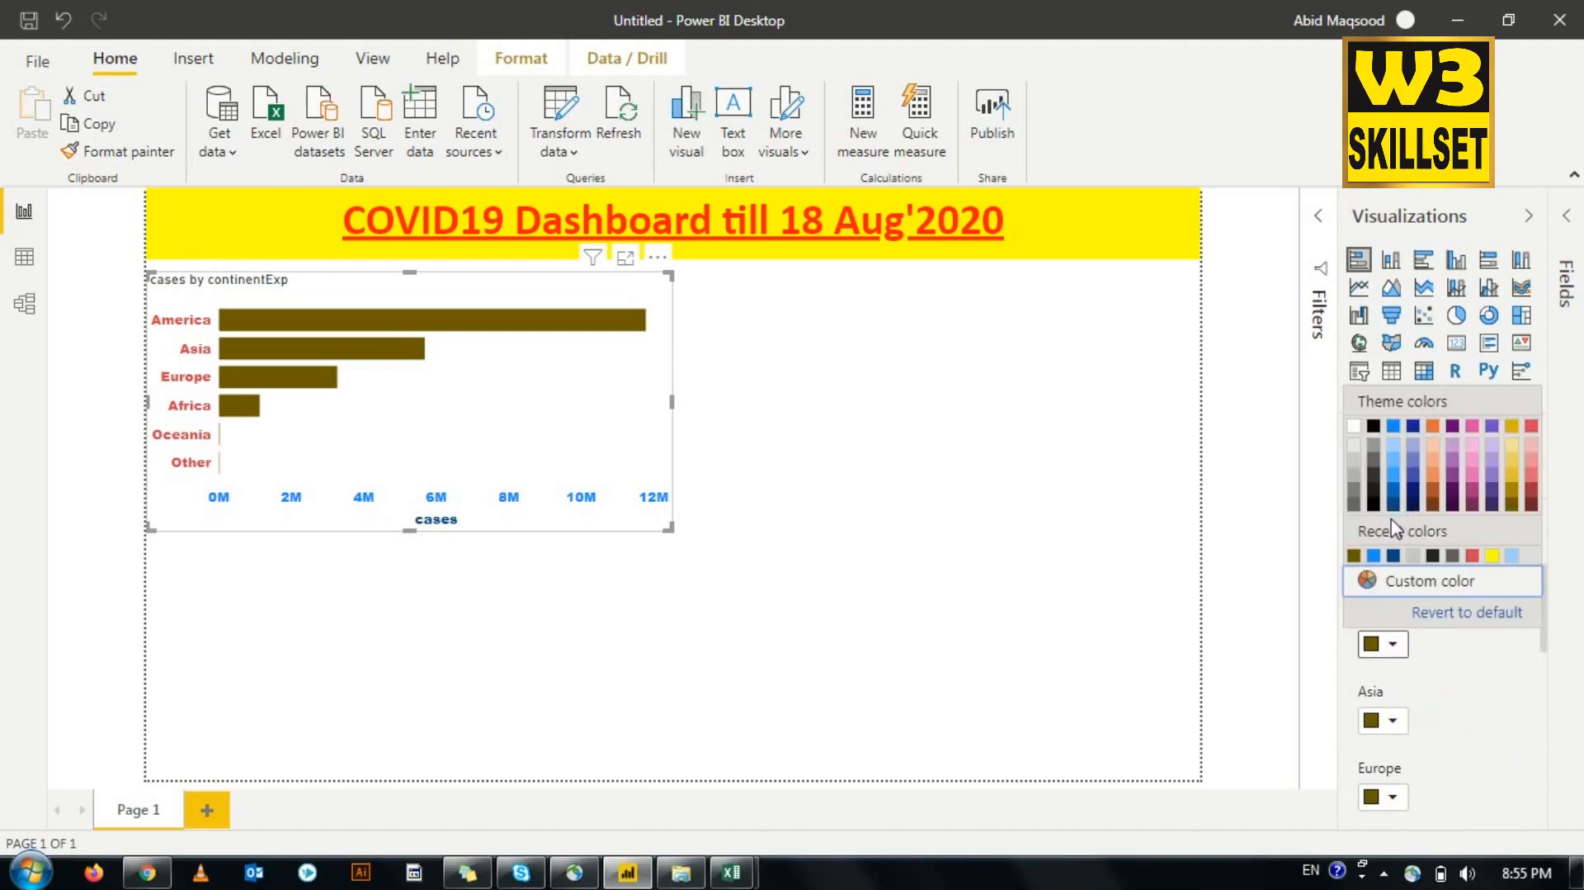
left_click(1393, 554)
left_click(1393, 721)
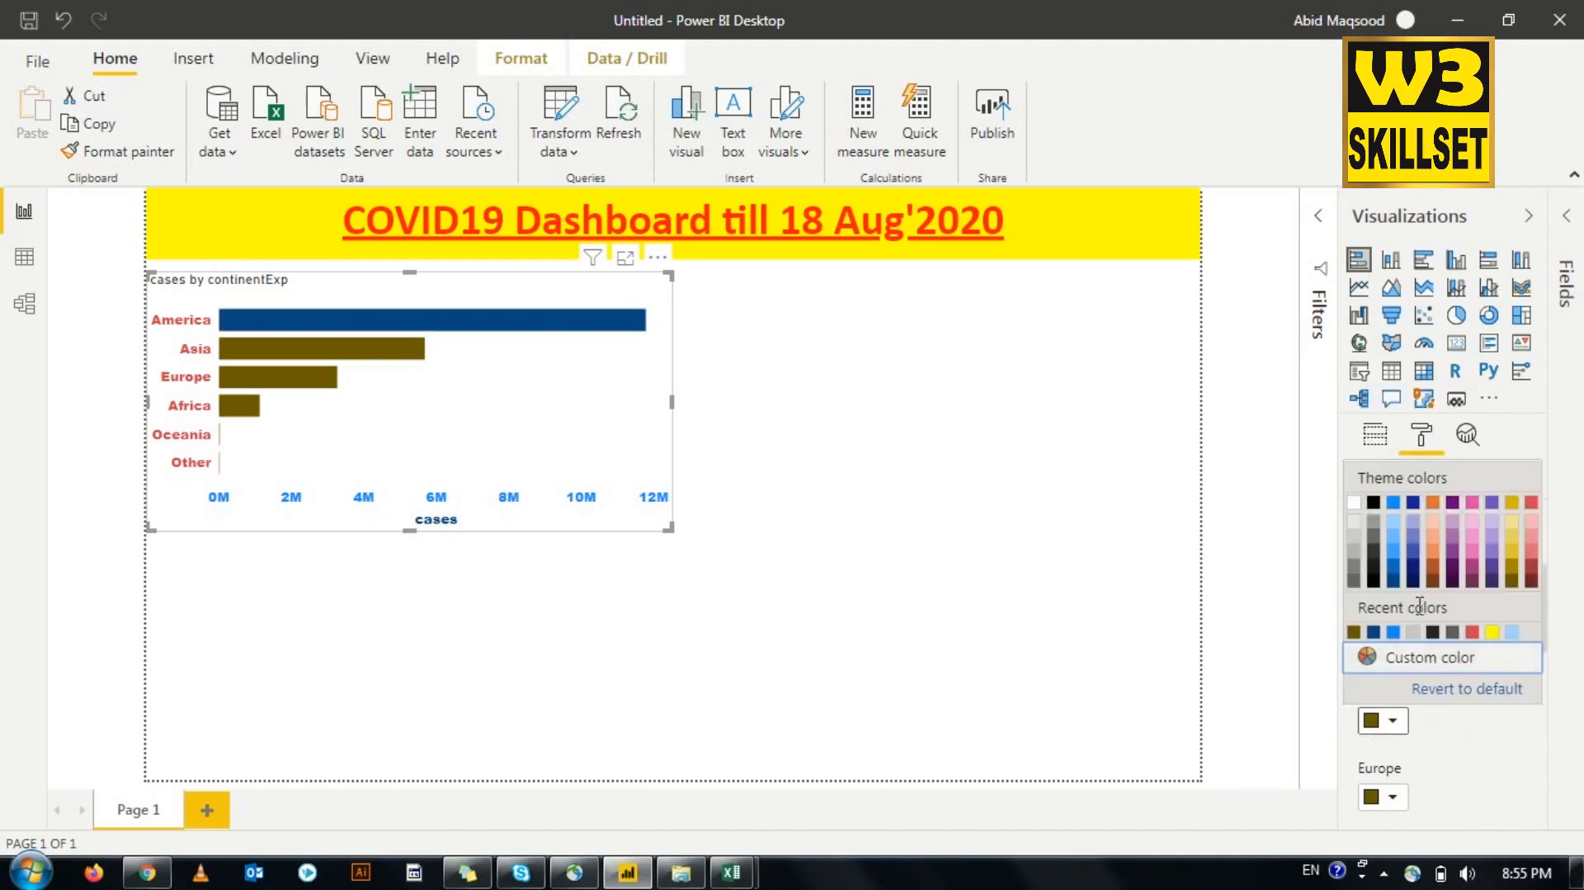
left_click(1412, 503)
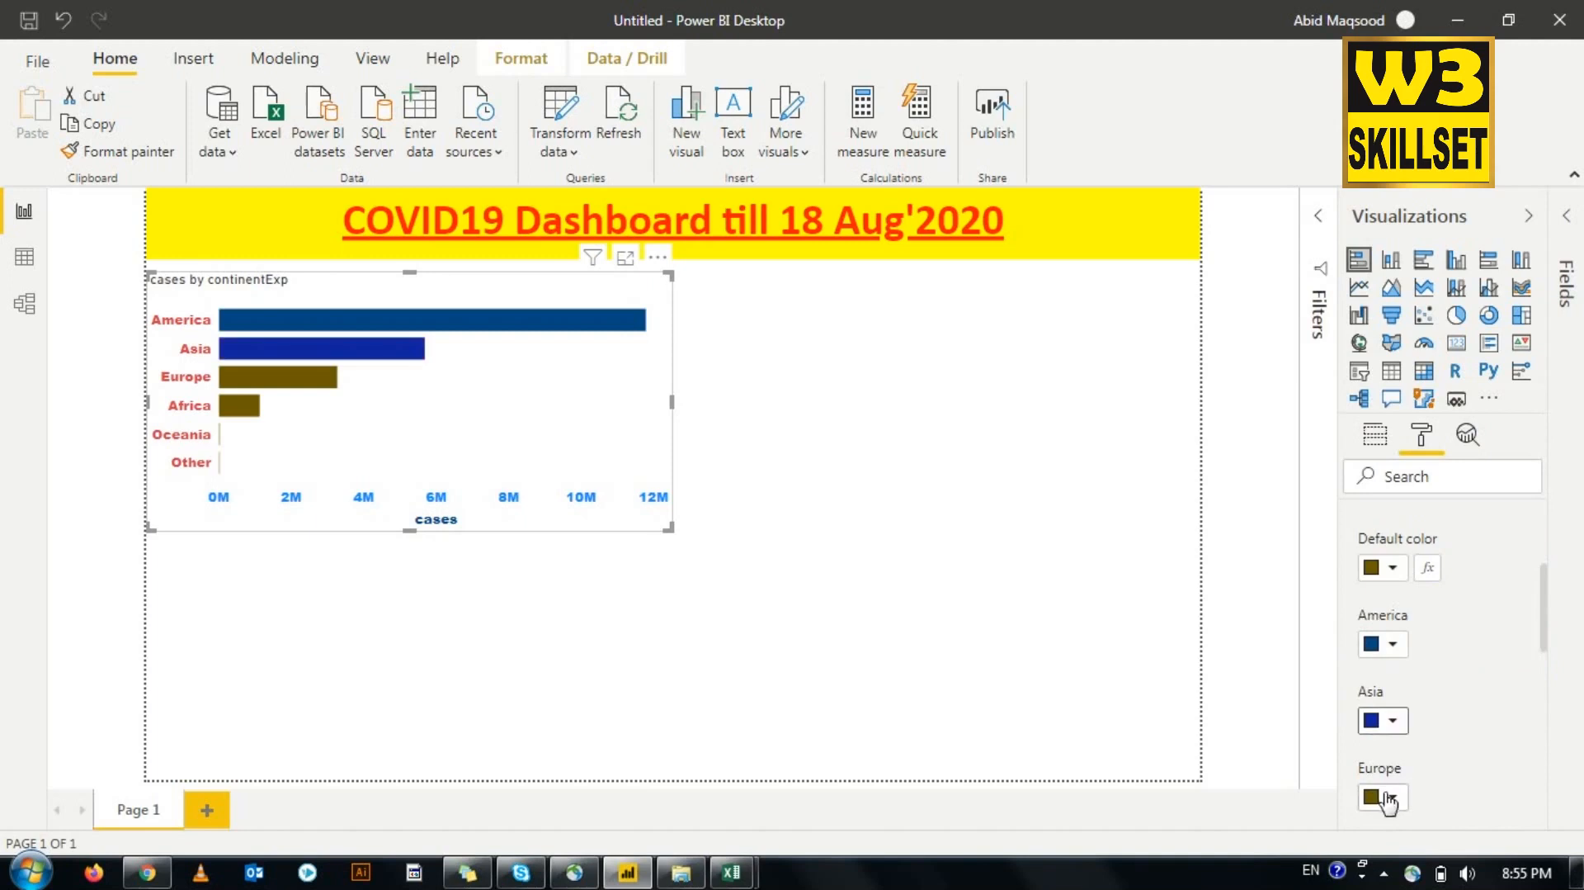
Step: Set the color of the Europe bar to the orange theme color
left_click(1389, 797)
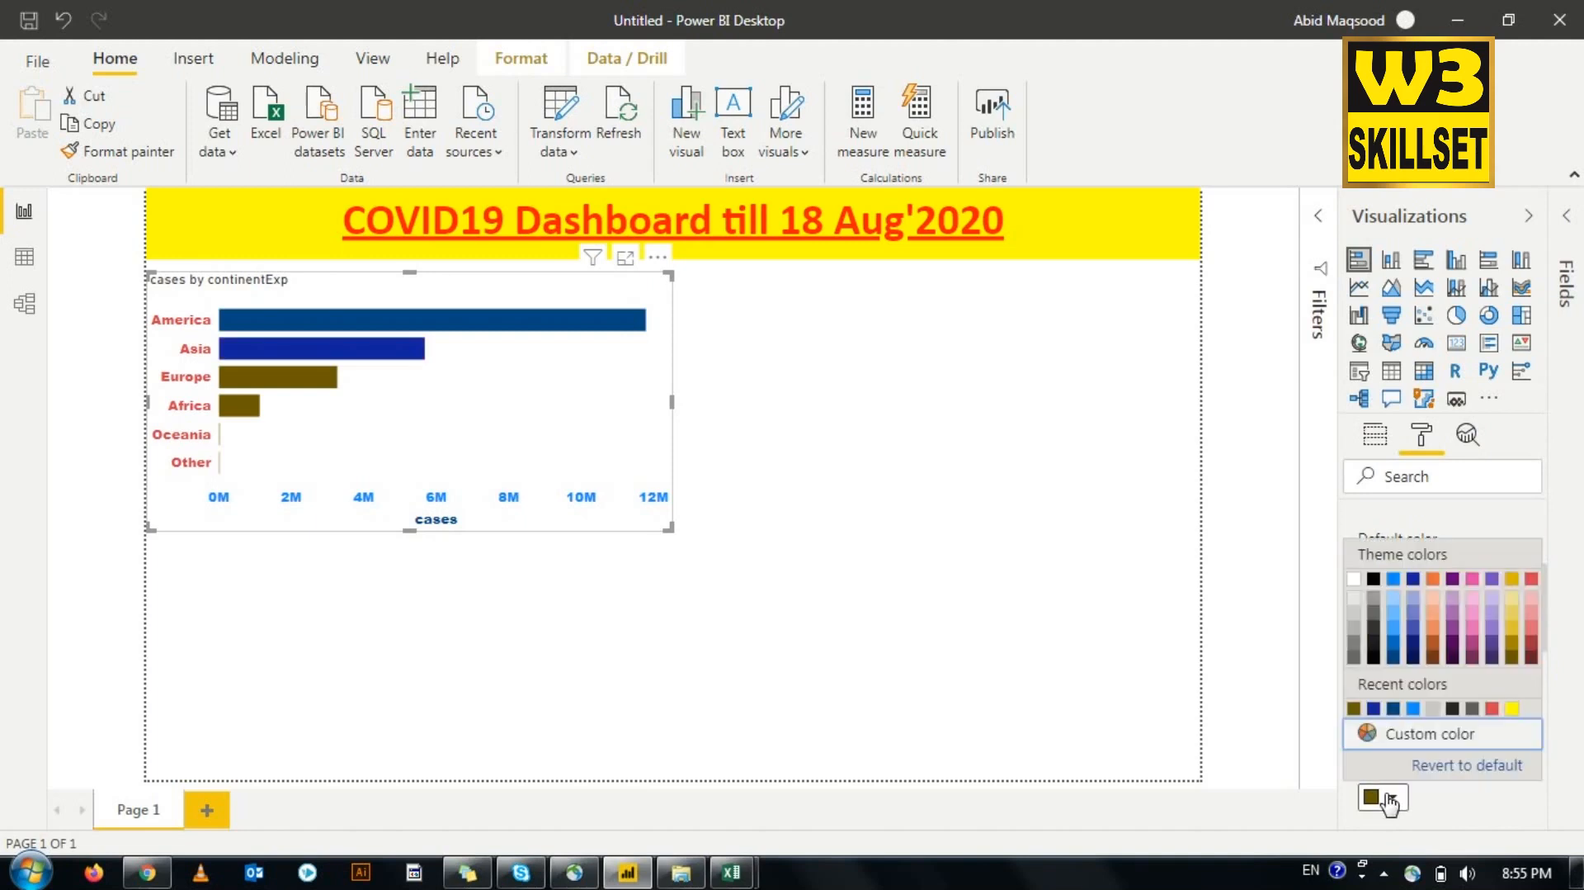
left_click(1435, 578)
scroll(1390, 743, "down", 3)
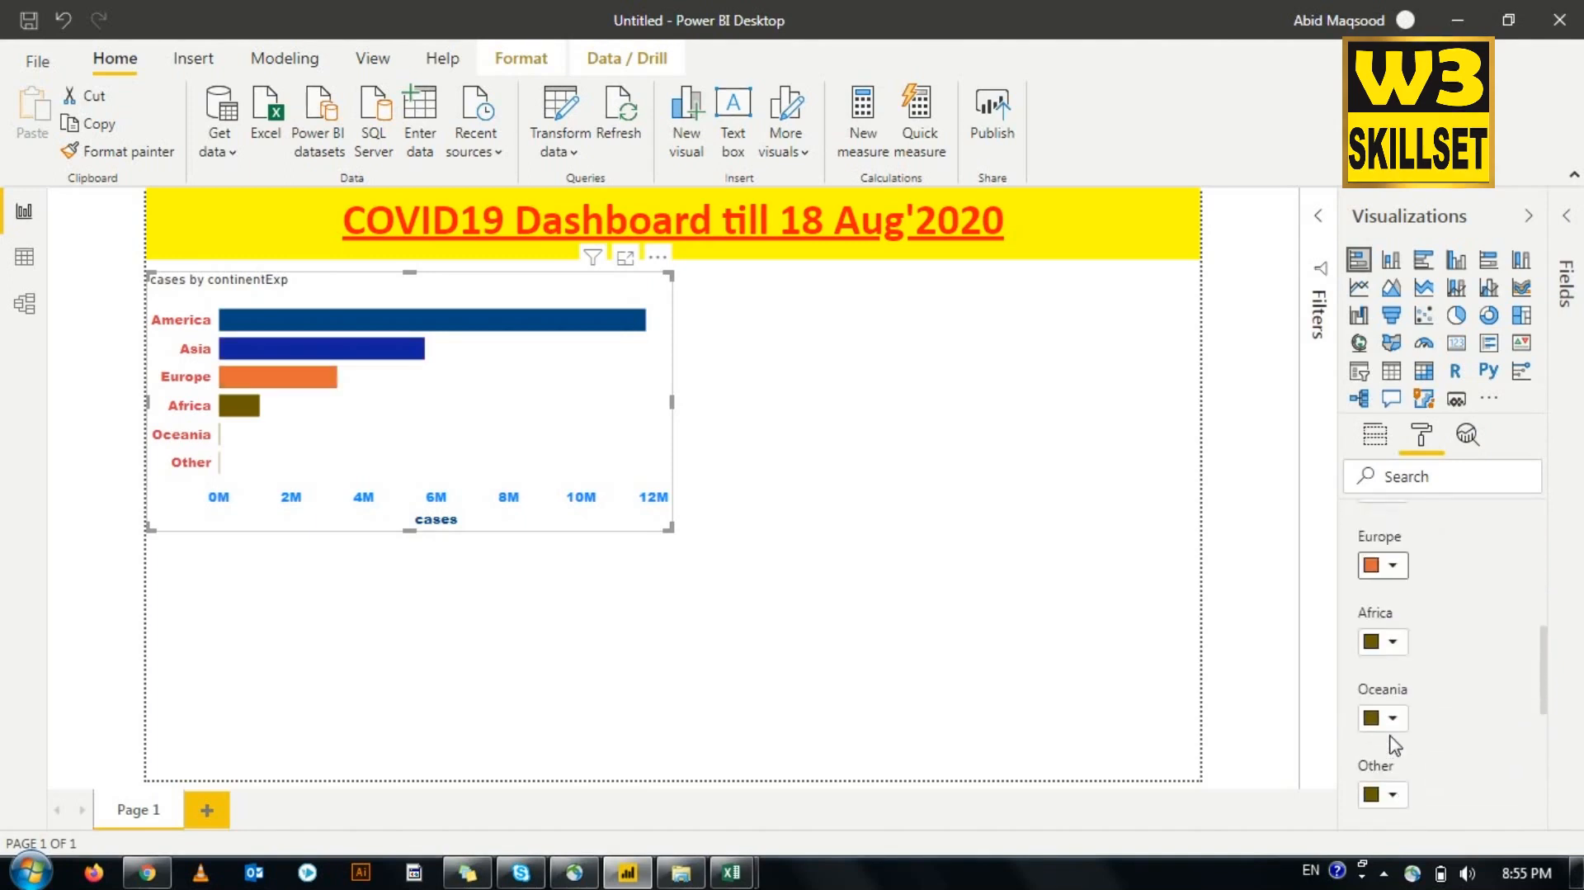
Step: Color the Africa bar in the purple theme color and the Oceania bar in the pink theme color
left_click(1386, 642)
left_click(1453, 437)
left_click(1393, 642)
left_click(1453, 424)
left_click(1391, 716)
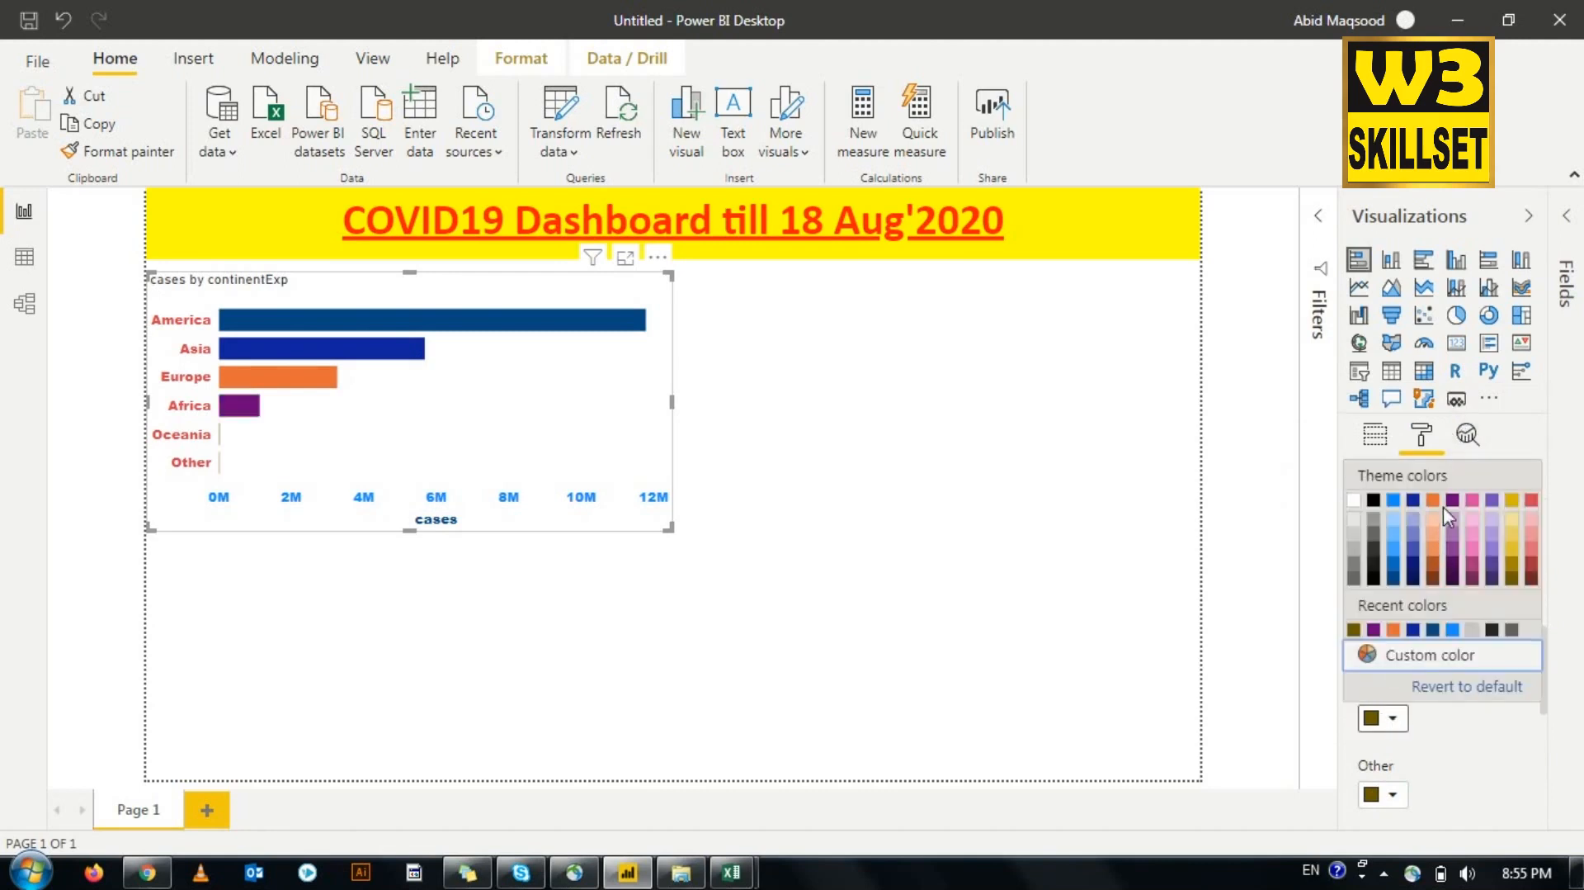
left_click(1474, 499)
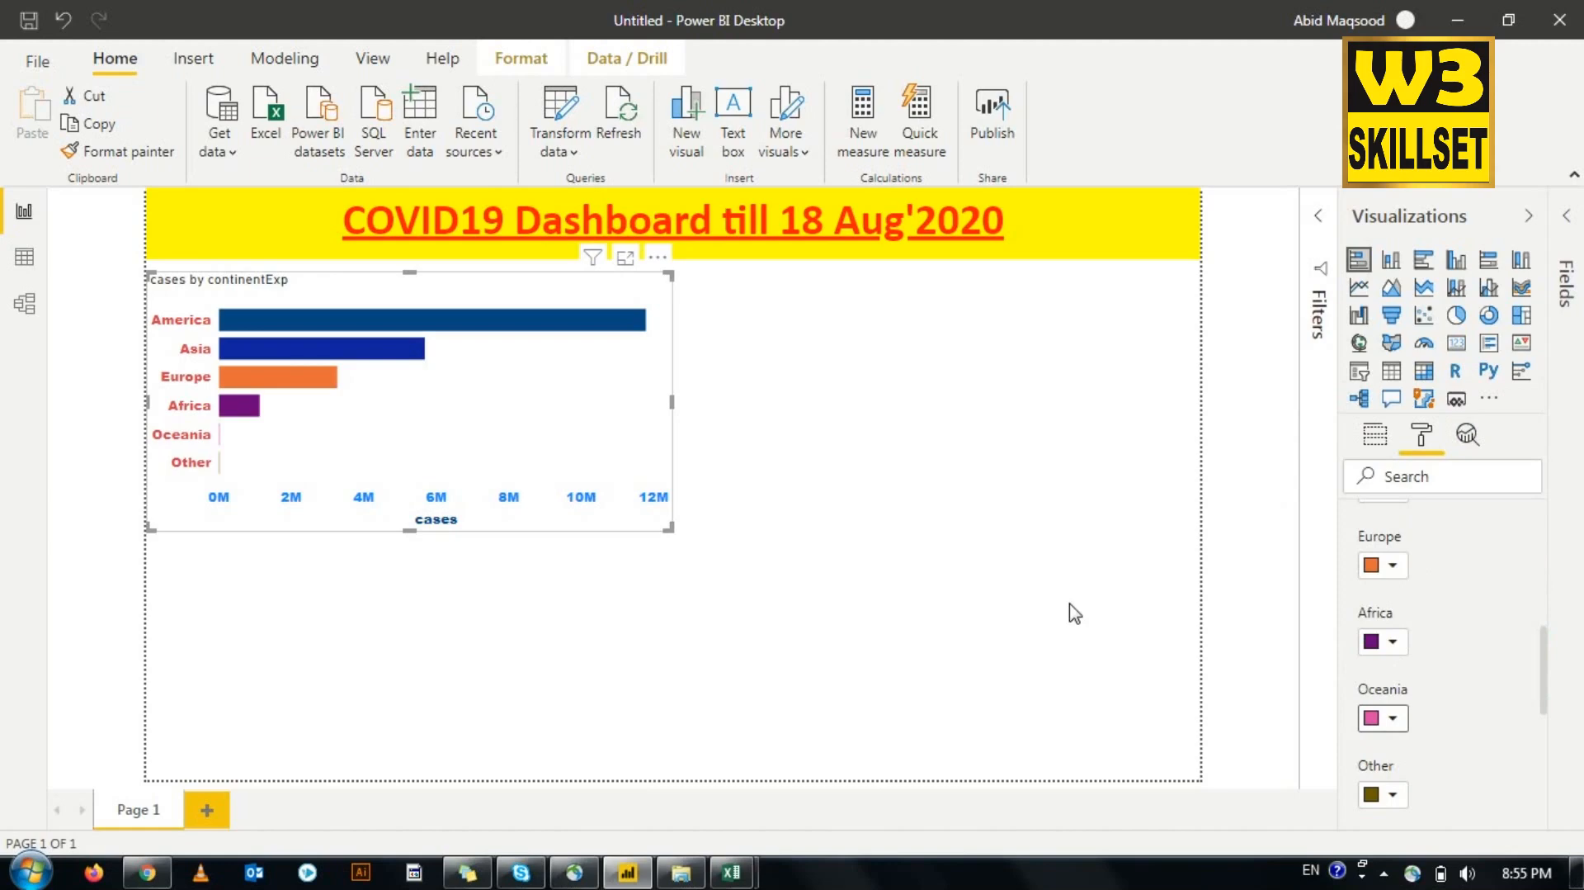
Step: Set the default data color to the bright blue theme color with the per-continent colors hidden, and show them all again
scroll(1403, 615, "up", 5)
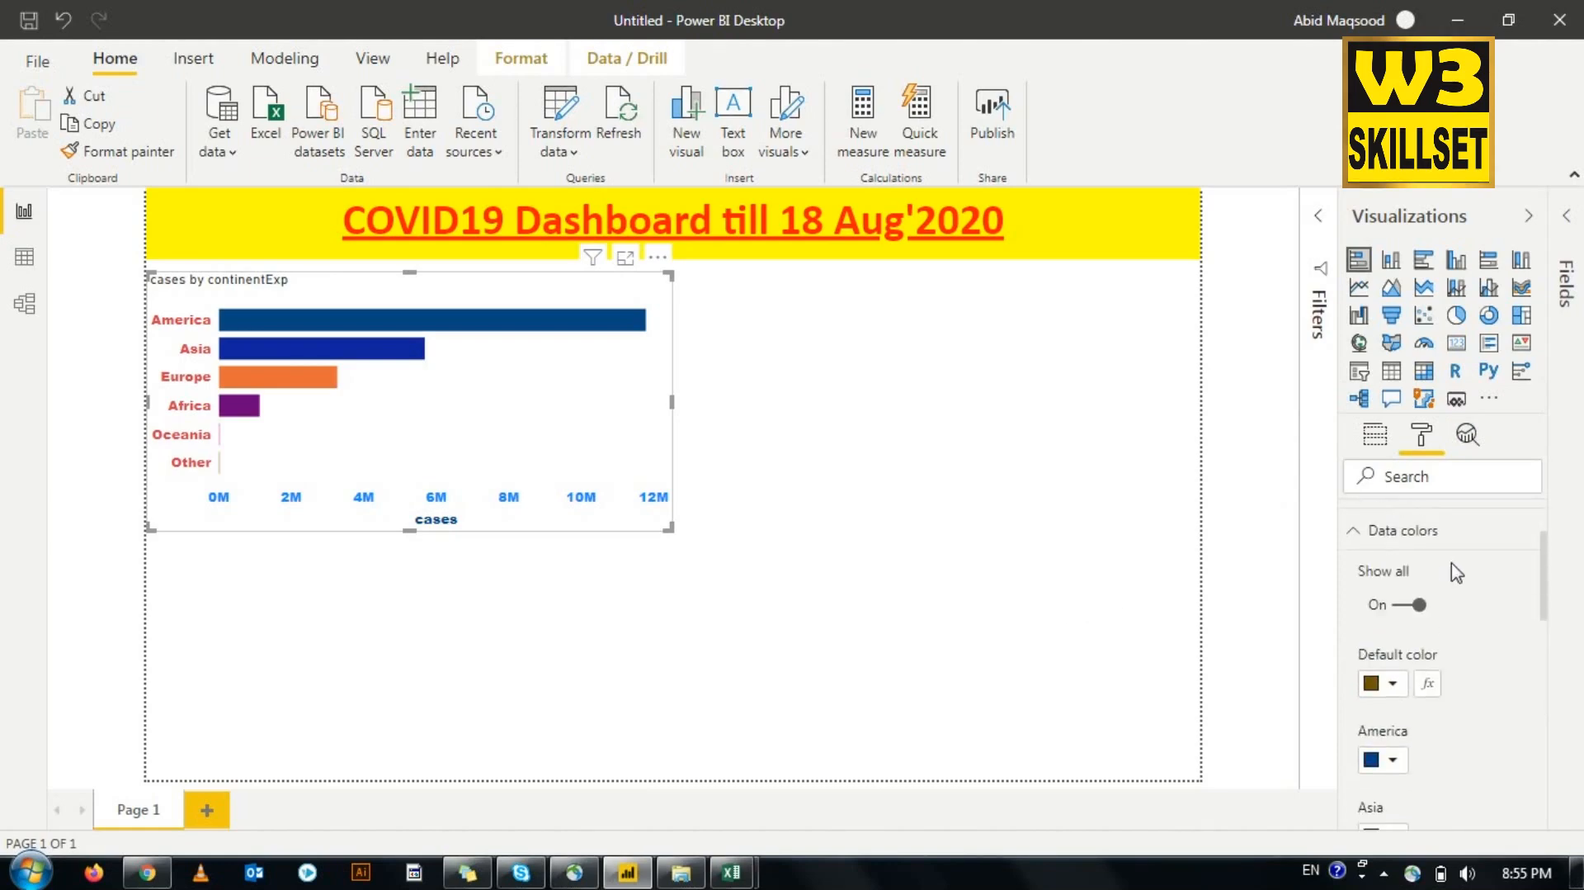
left_click(1393, 610)
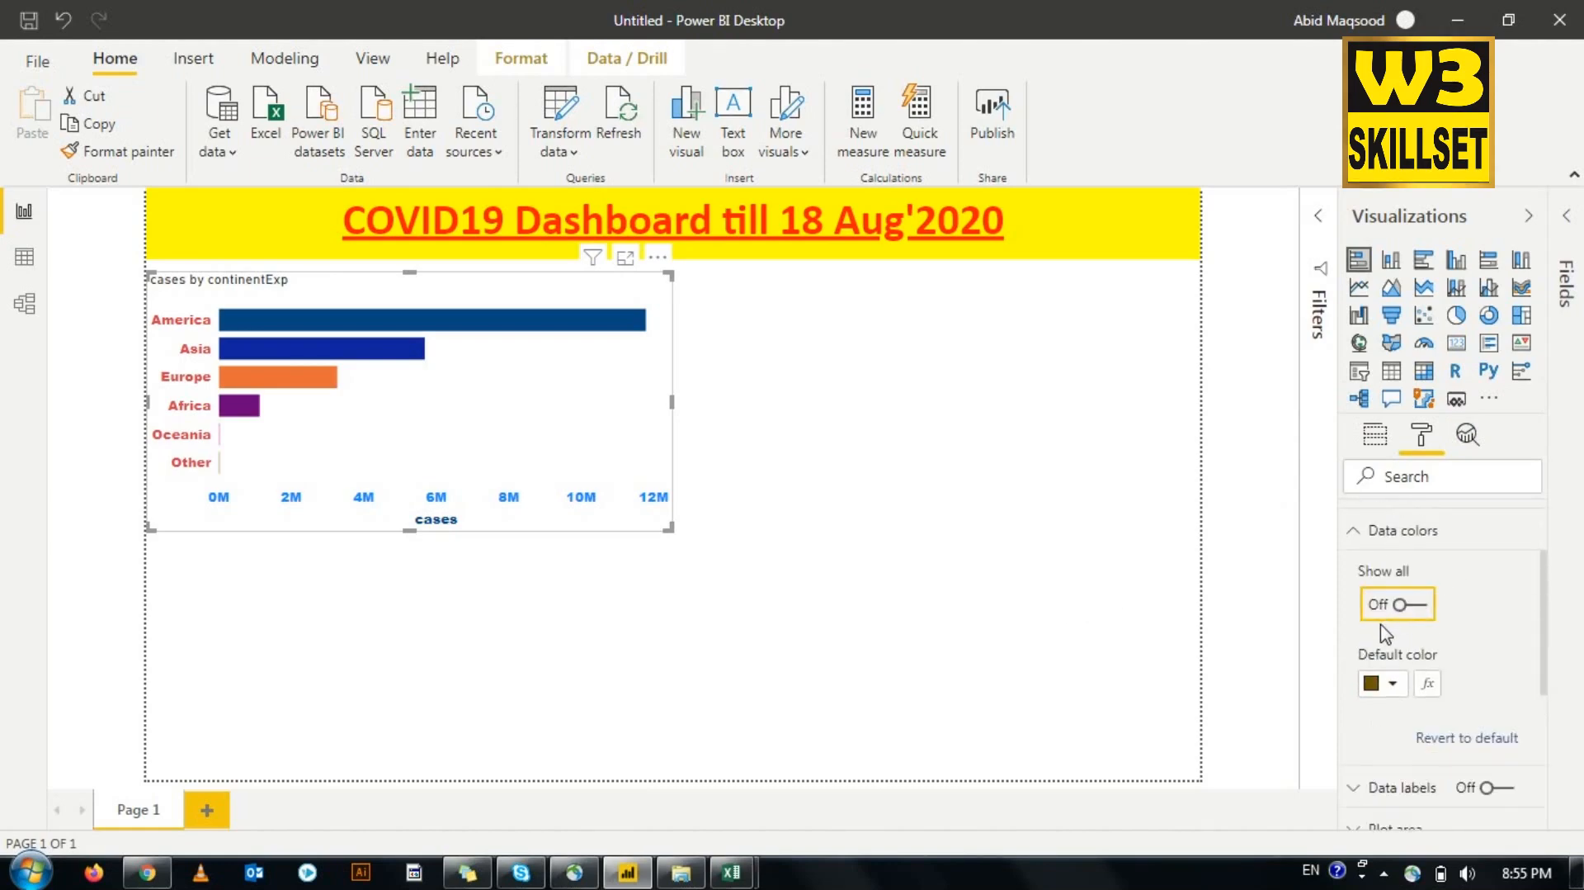
left_click(1384, 689)
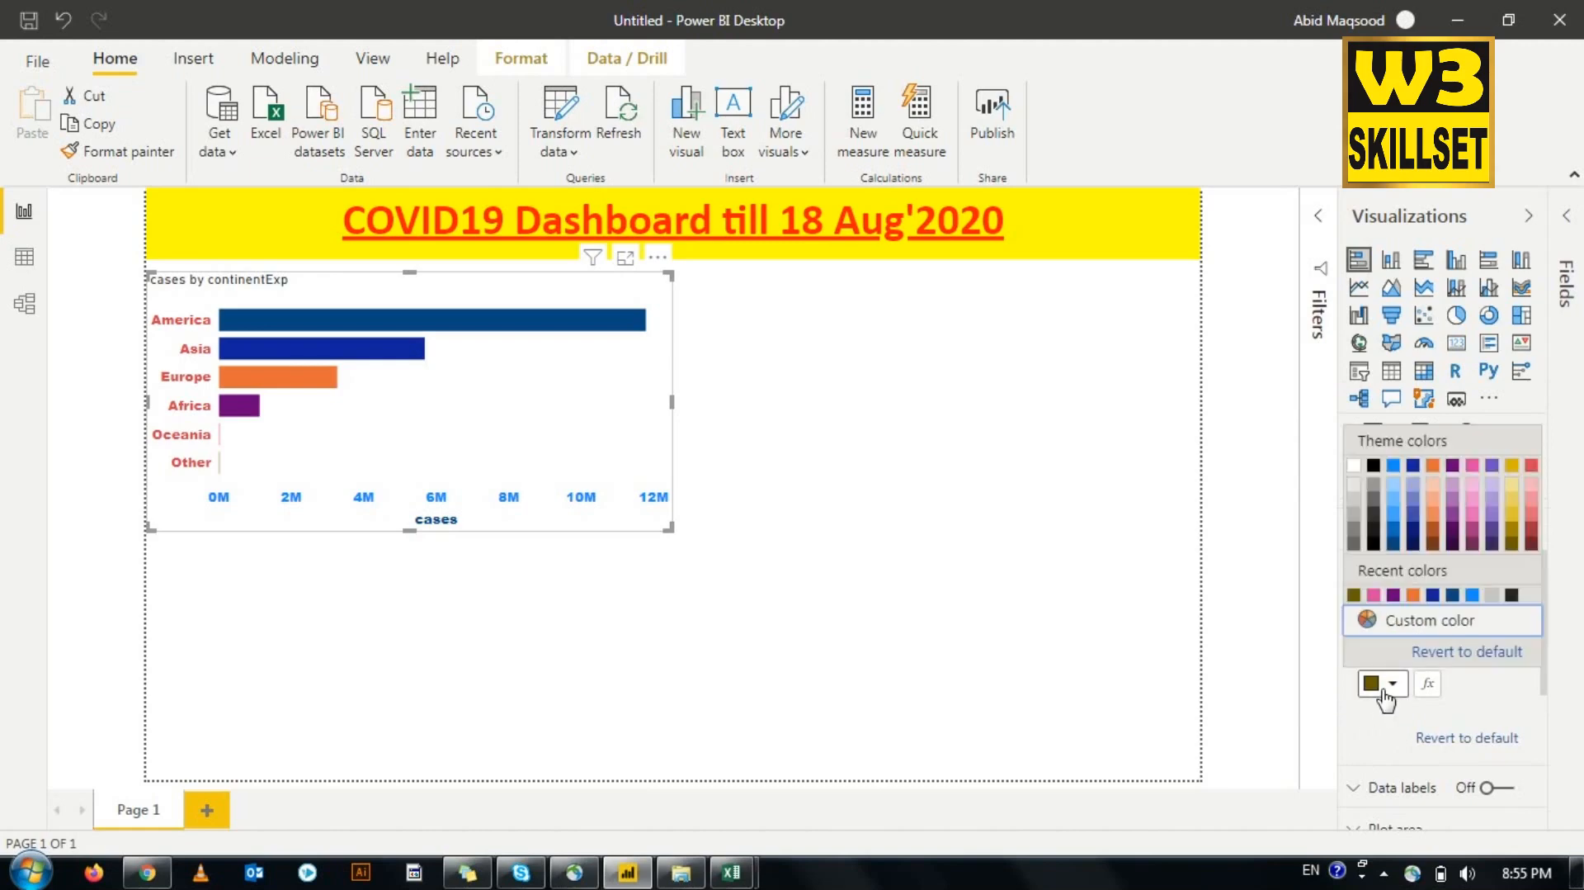
left_click(1393, 467)
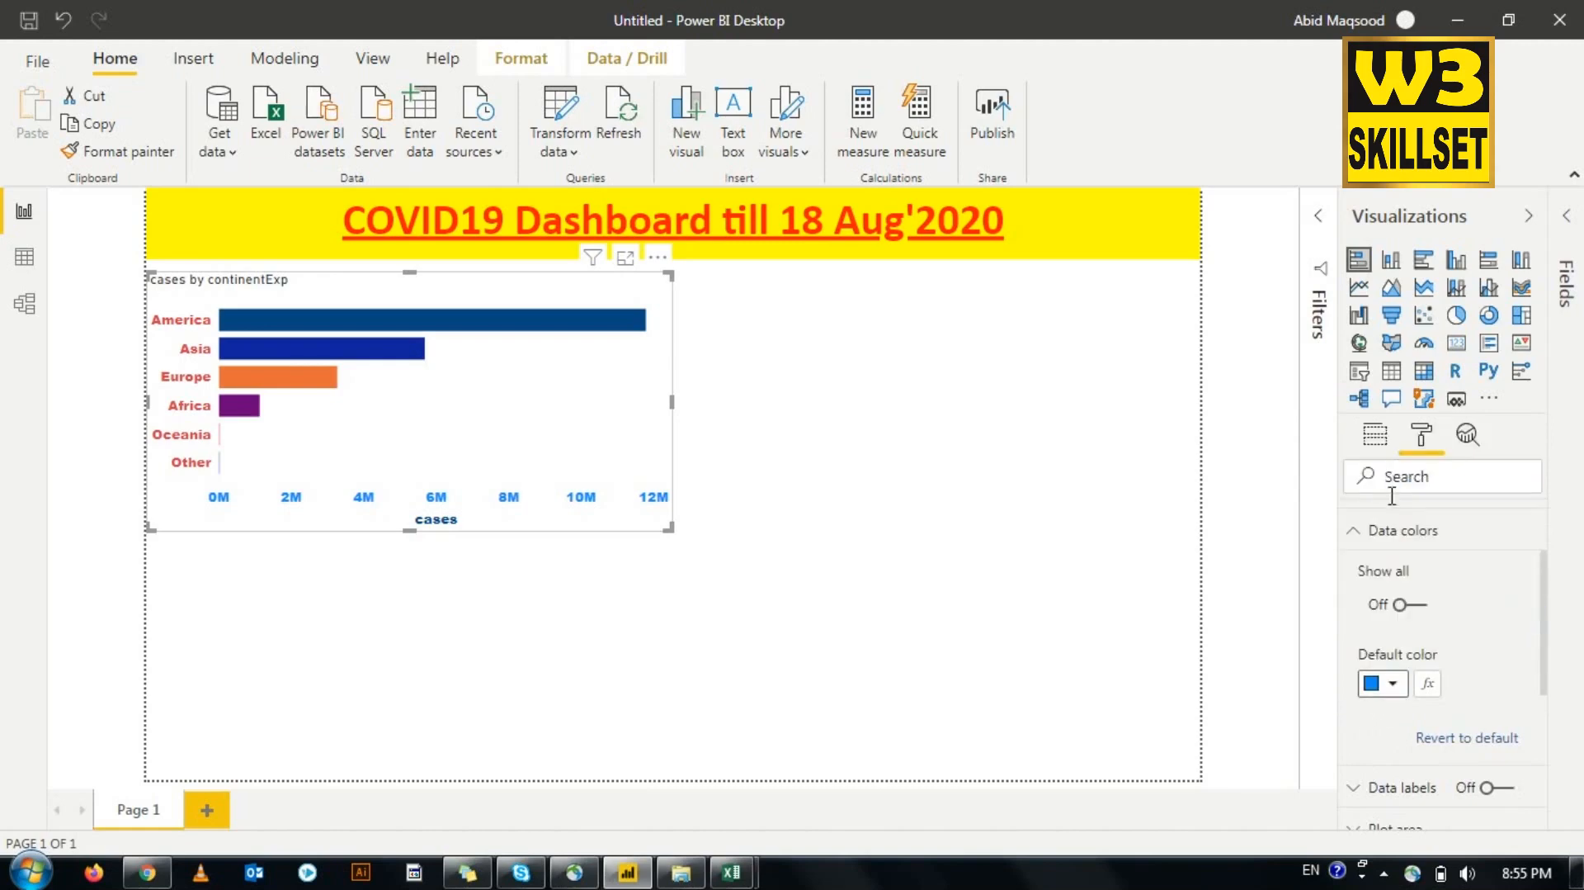
left_click(1403, 606)
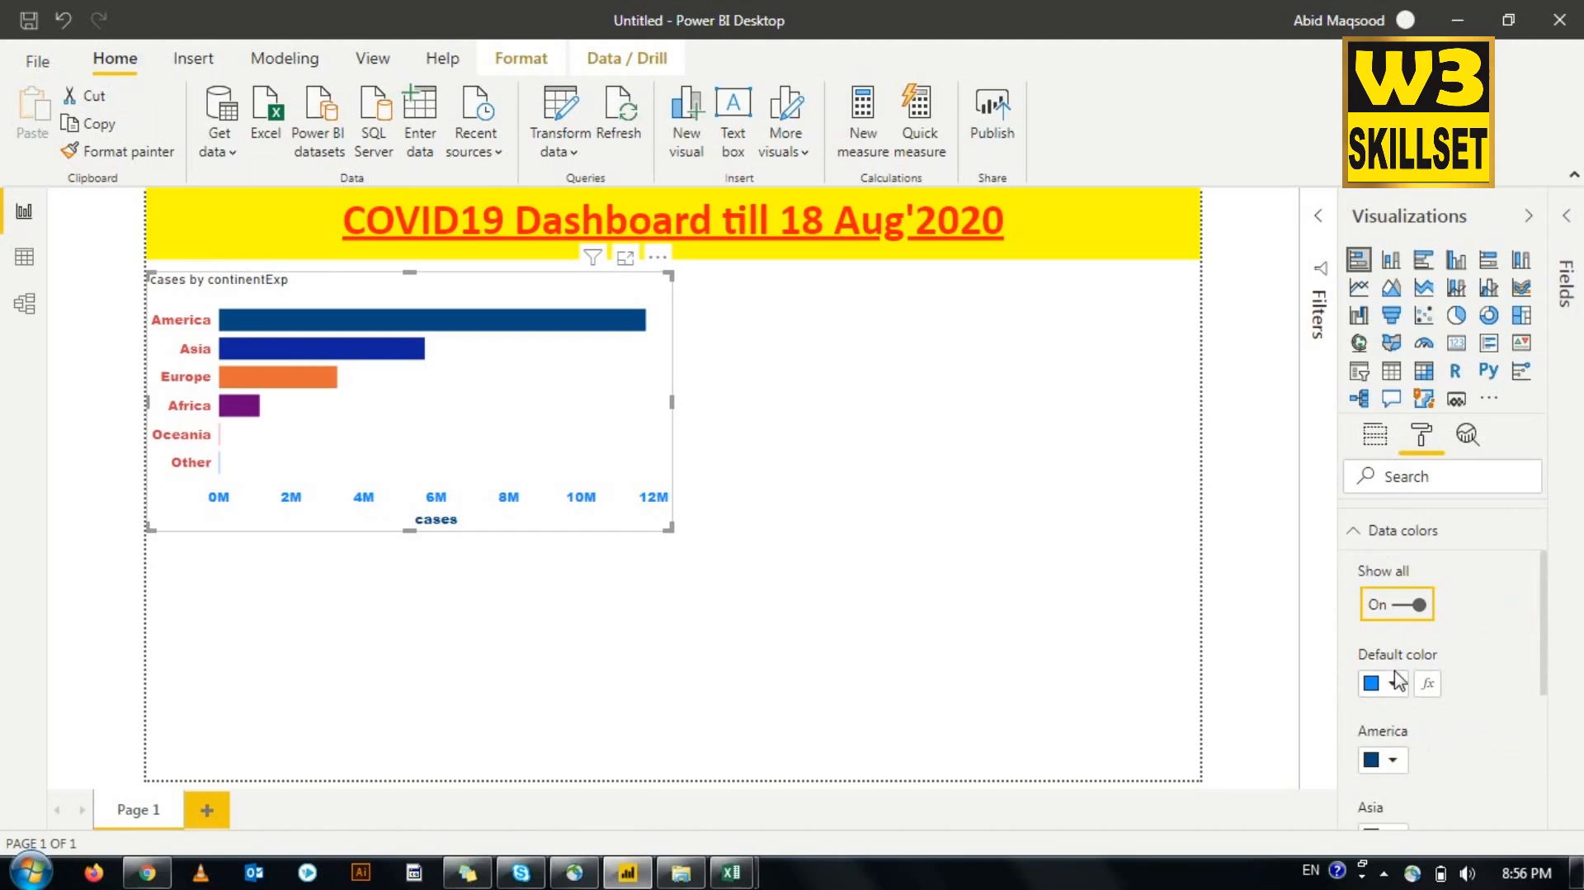
Step: Change the color of the America bar to the bright blue from the recent colors
left_click(1430, 692)
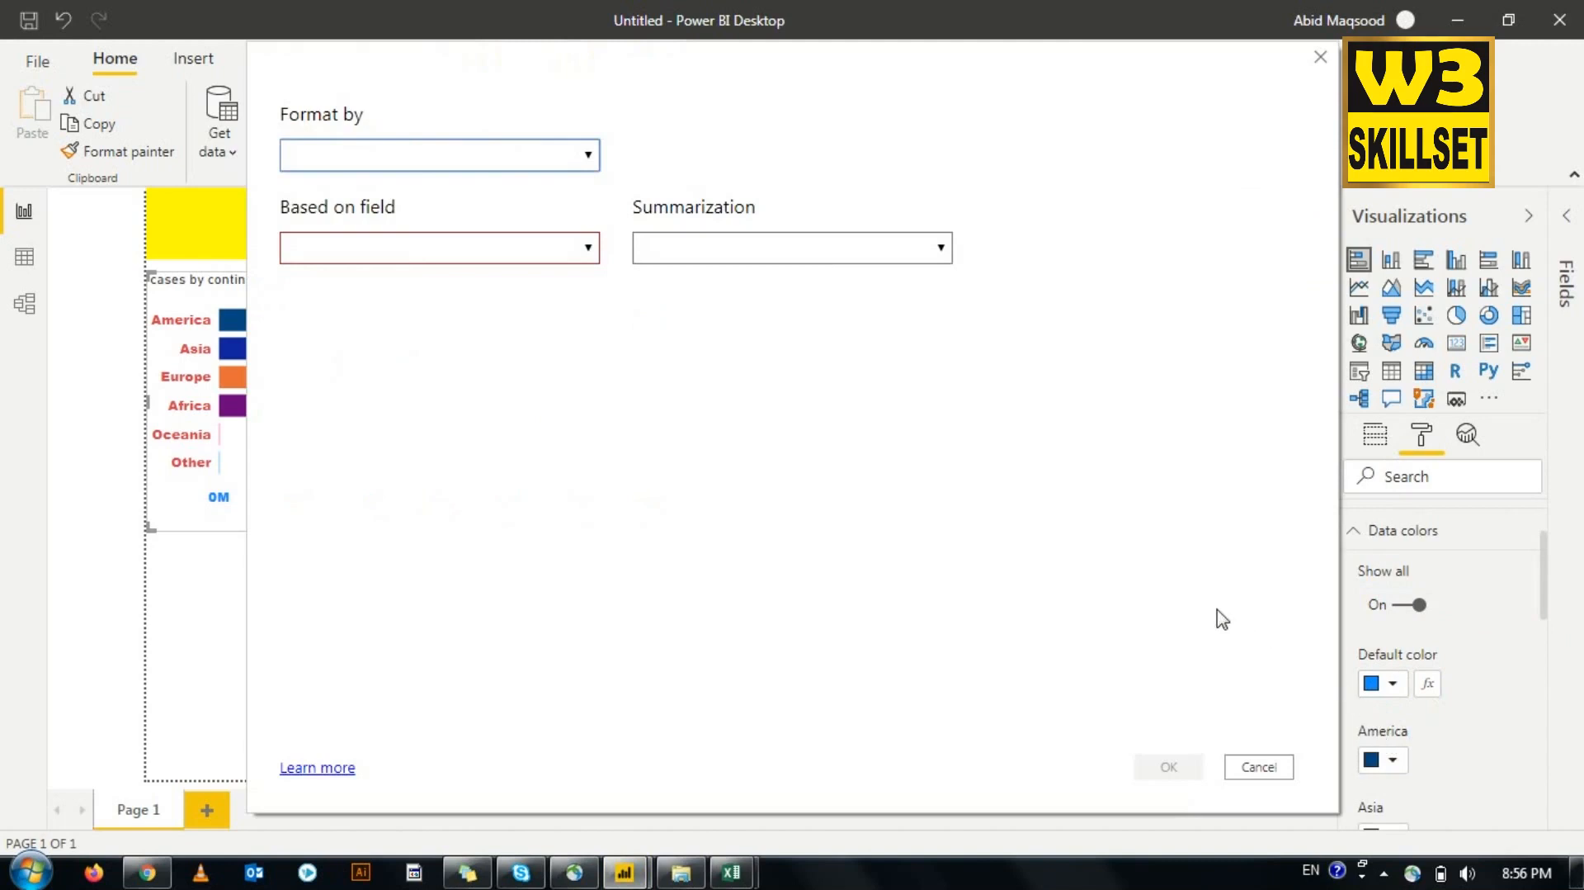
left_click(1256, 766)
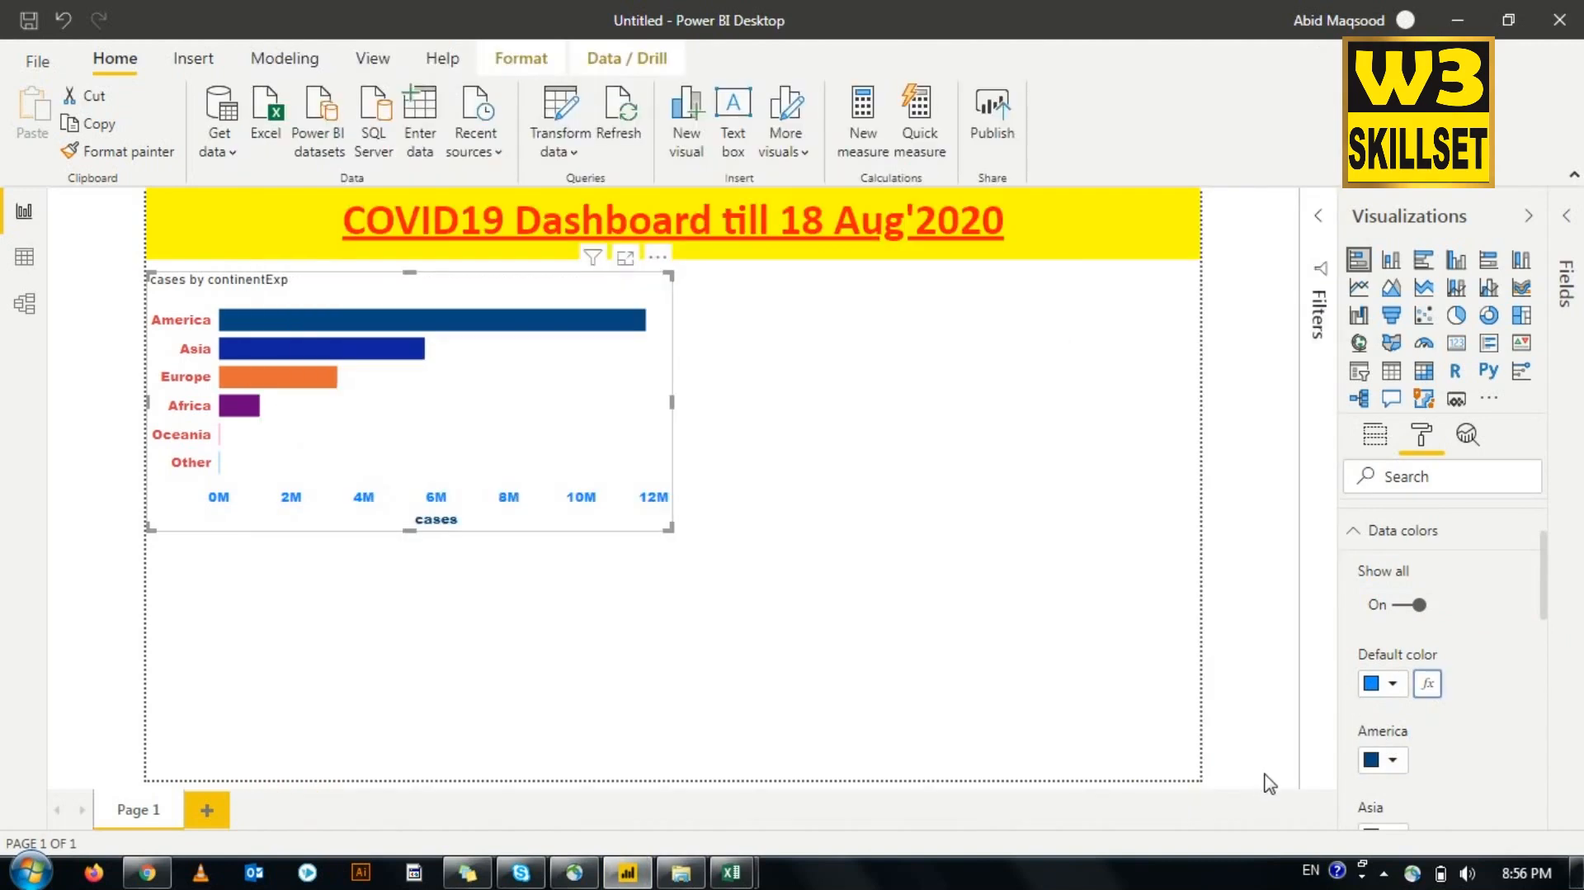
left_click(1390, 760)
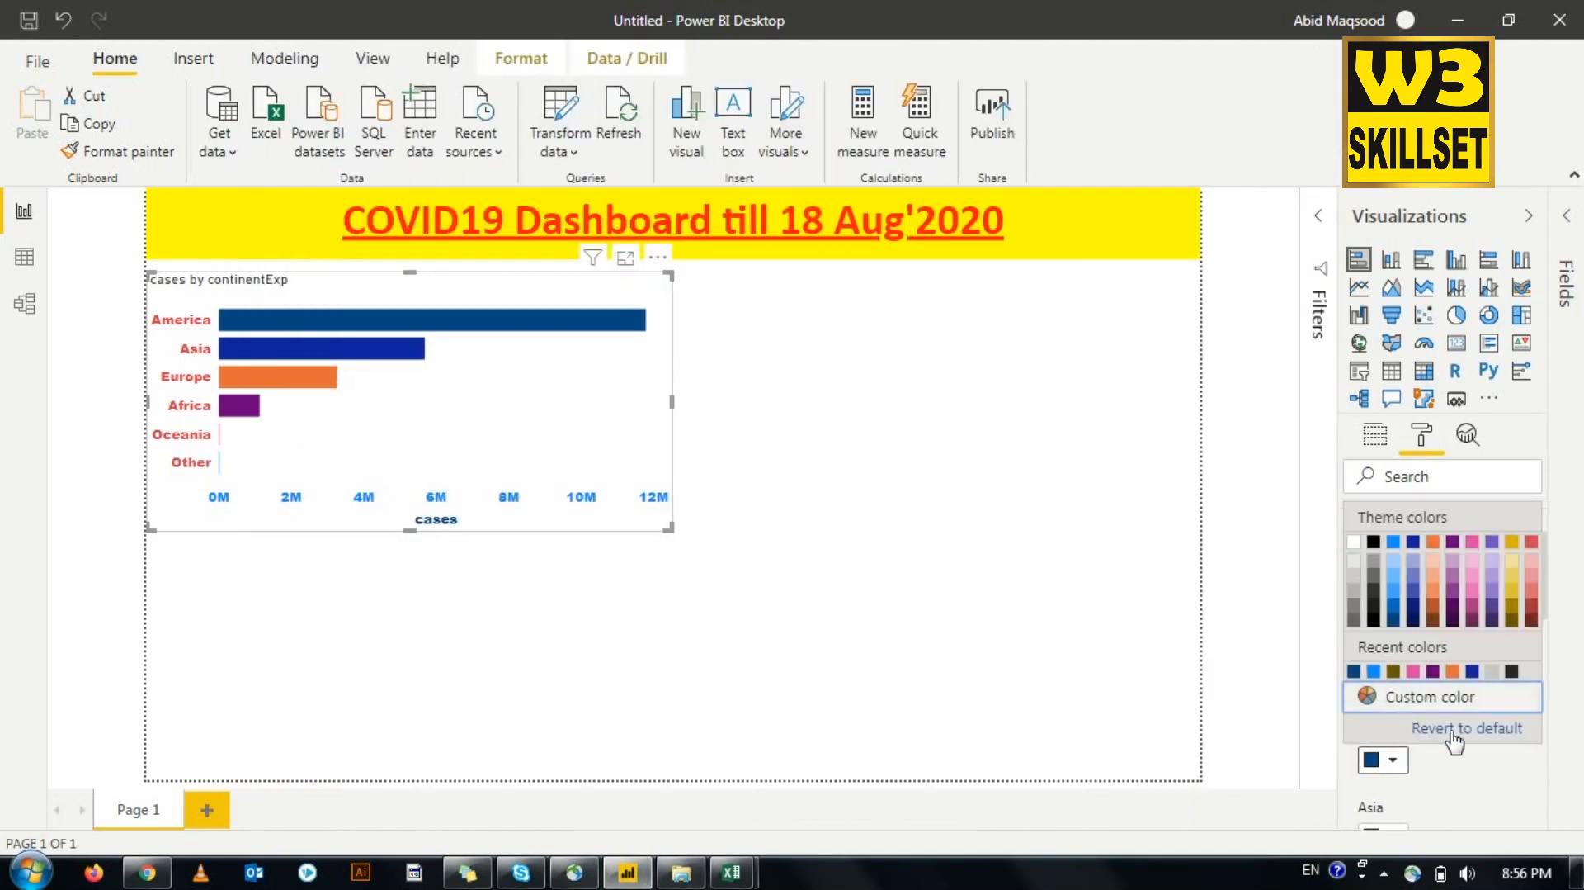
left_click(1373, 671)
scroll(1389, 764, "down", 3)
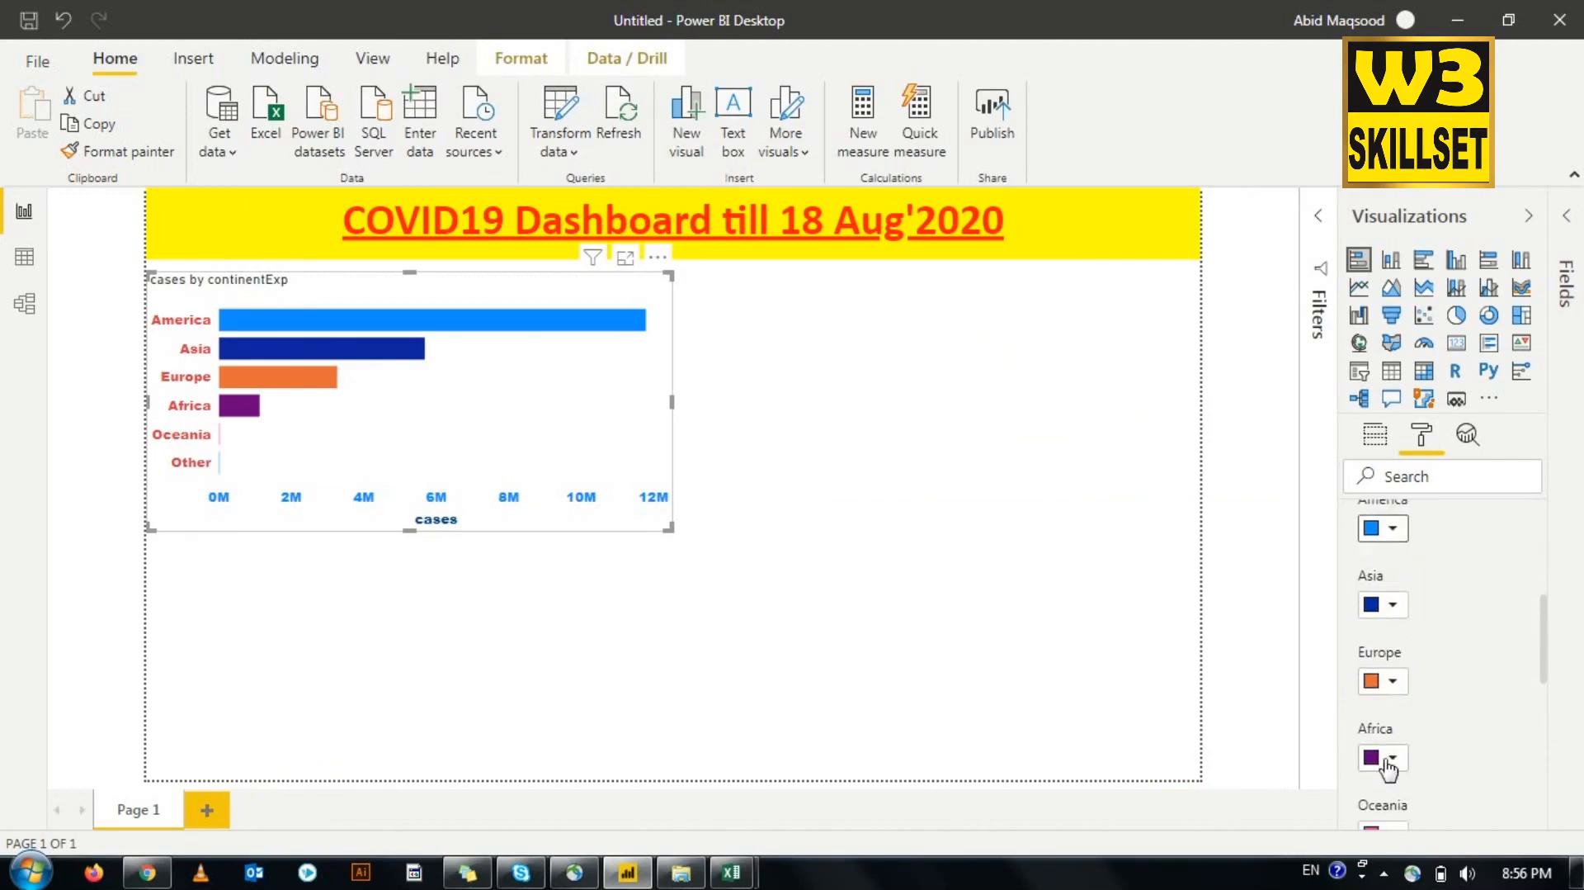
Step: Revert the Europe, Africa and Oceania bars of the cases by continent chart to the default color
left_click(1394, 683)
left_click(1413, 658)
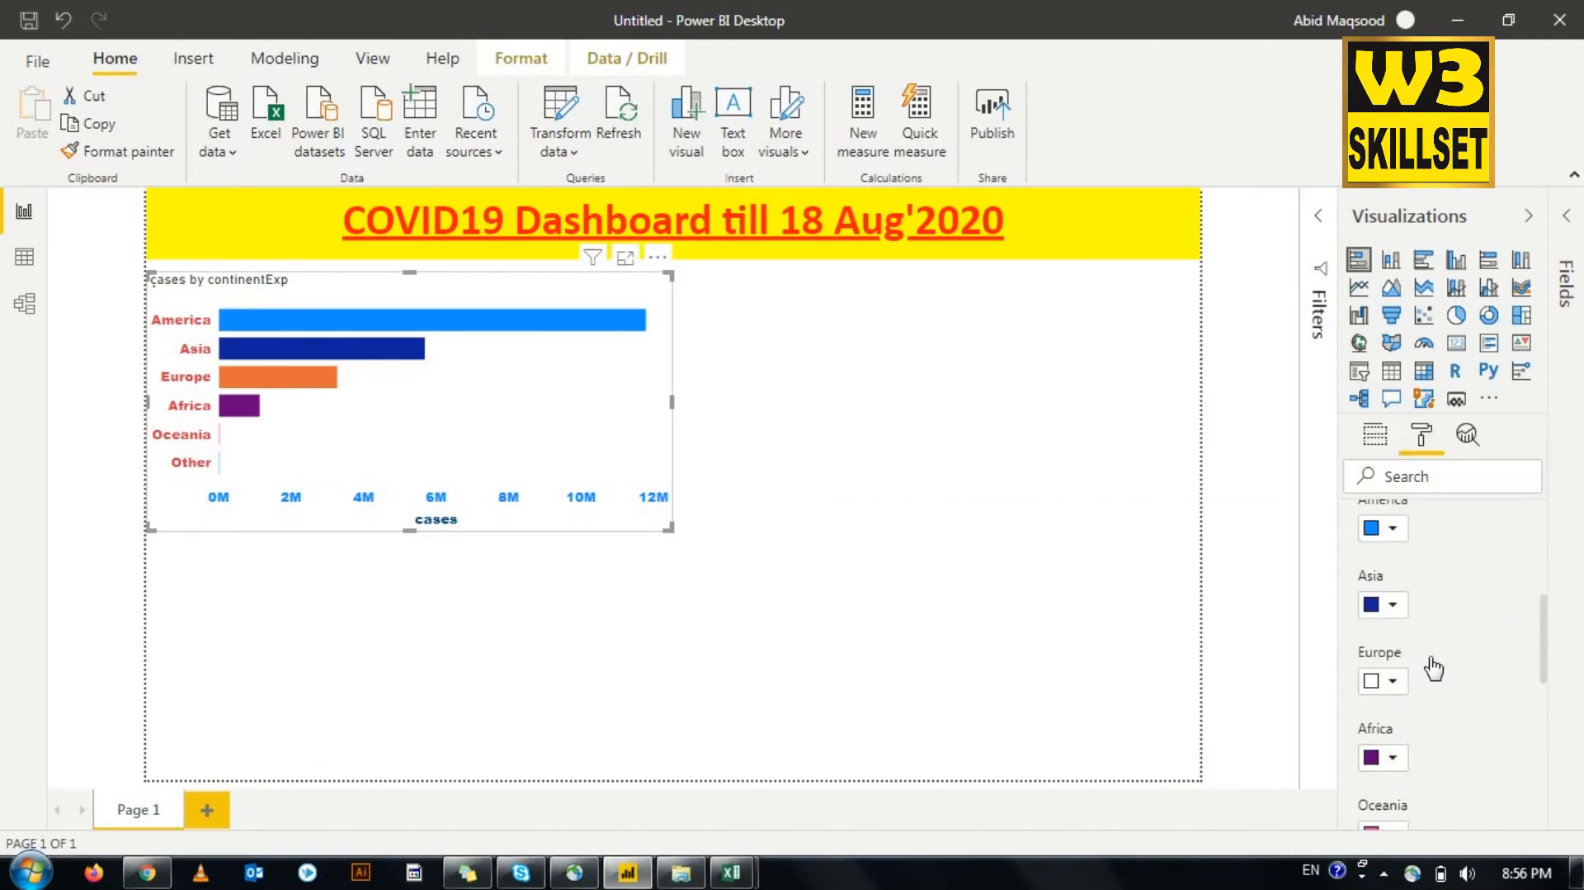
left_click(1394, 757)
left_click(1433, 726)
scroll(1433, 731, "down", 2)
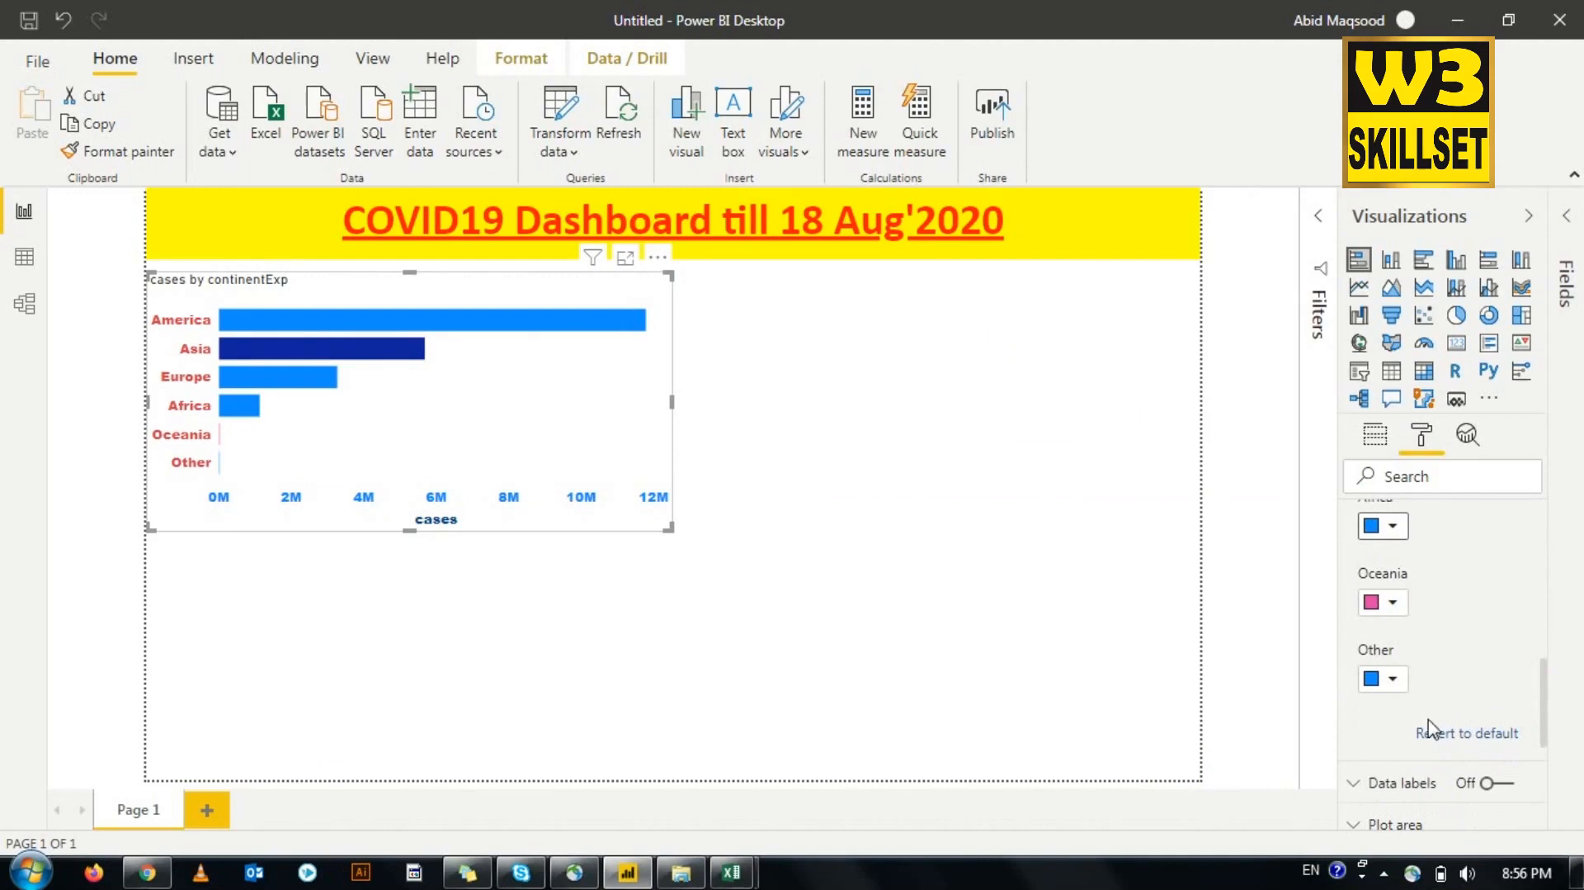
left_click(1398, 603)
left_click(1452, 570)
Step: Turn off Show all for the data colors, reapply the bright blue theme color as default, and turn Show all back on
scroll(1403, 689, "up", 5)
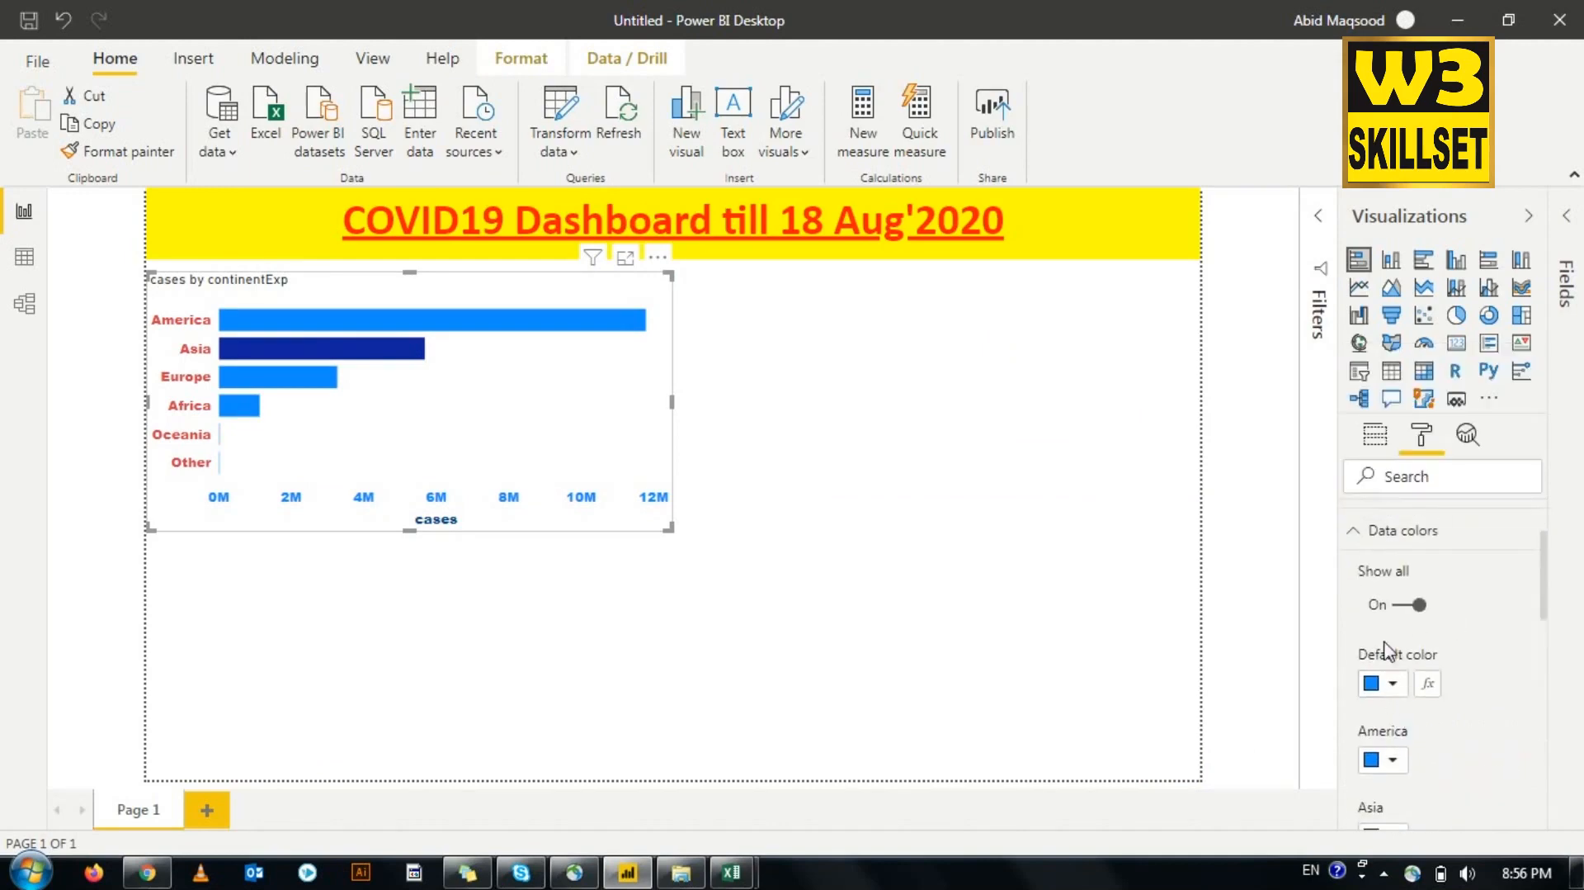
left_click(1395, 613)
left_click(1392, 683)
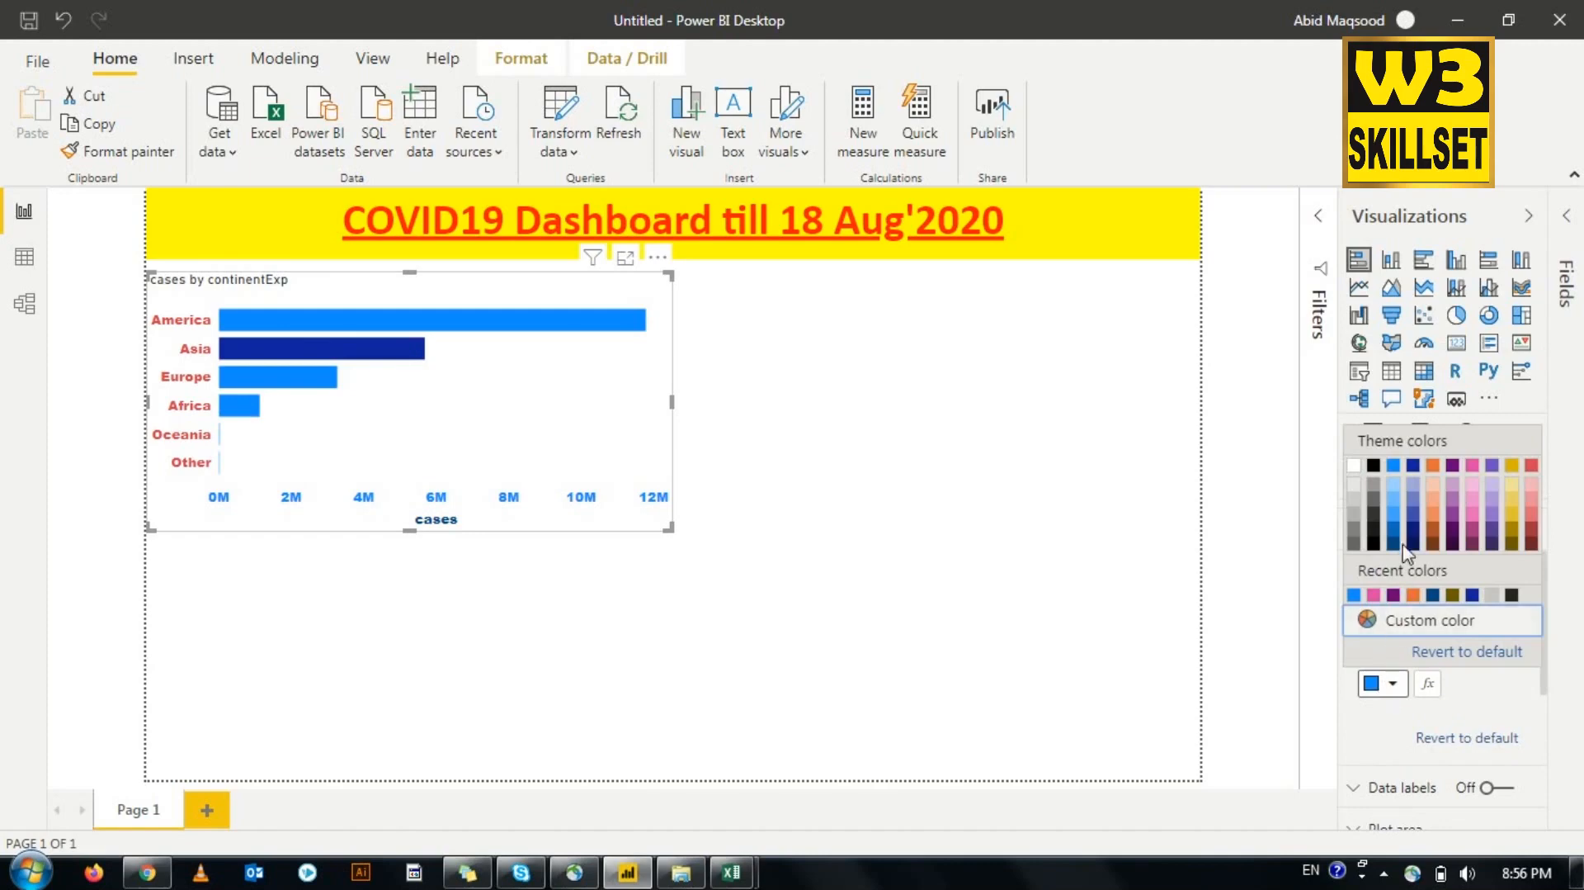
left_click(1396, 471)
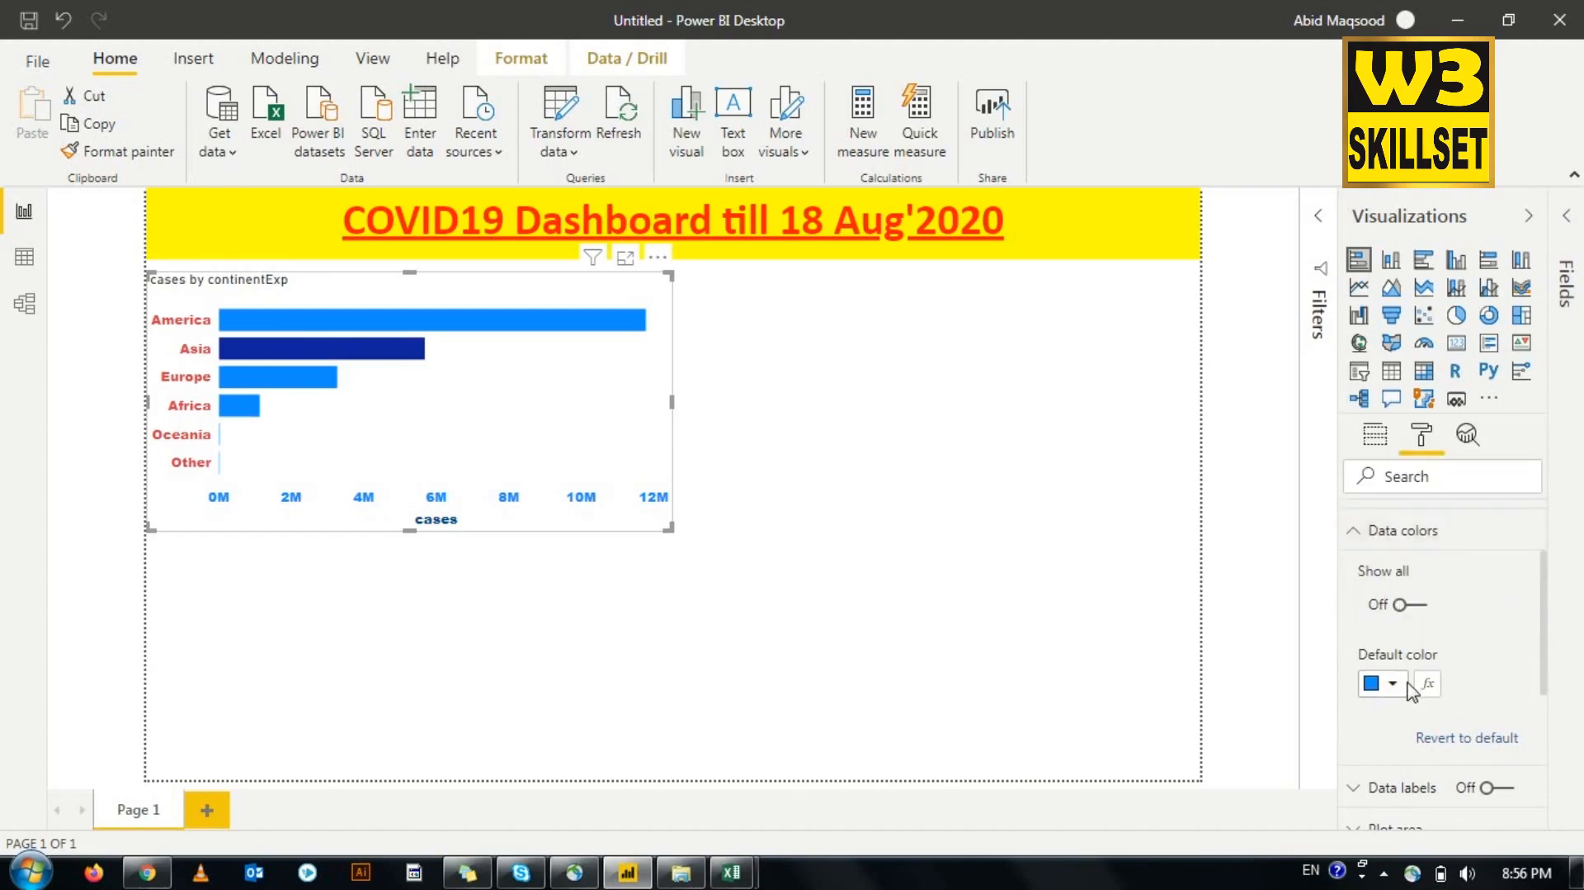
left_click(1405, 606)
Step: Revert the Asia bar to the default color
scroll(1407, 700, "down", 2)
left_click(1394, 710)
left_click(1446, 675)
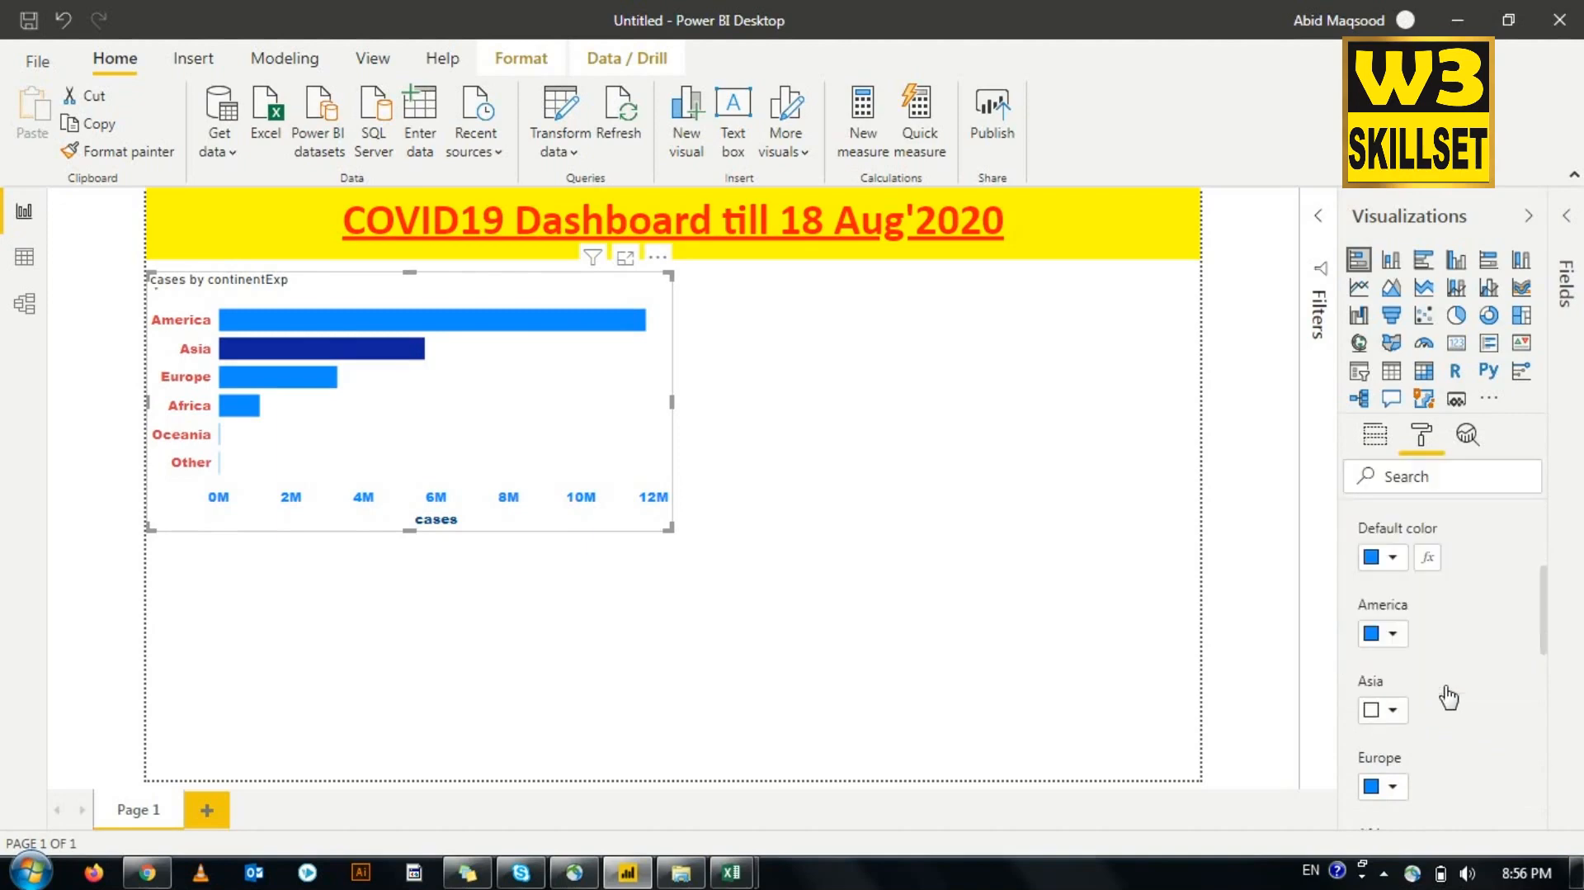
Step: Turn off Show all for the data colors and set the default bar color to the orange theme color
scroll(1442, 679, "up", 3)
left_click(1407, 712)
scroll(1407, 718, "down", 2)
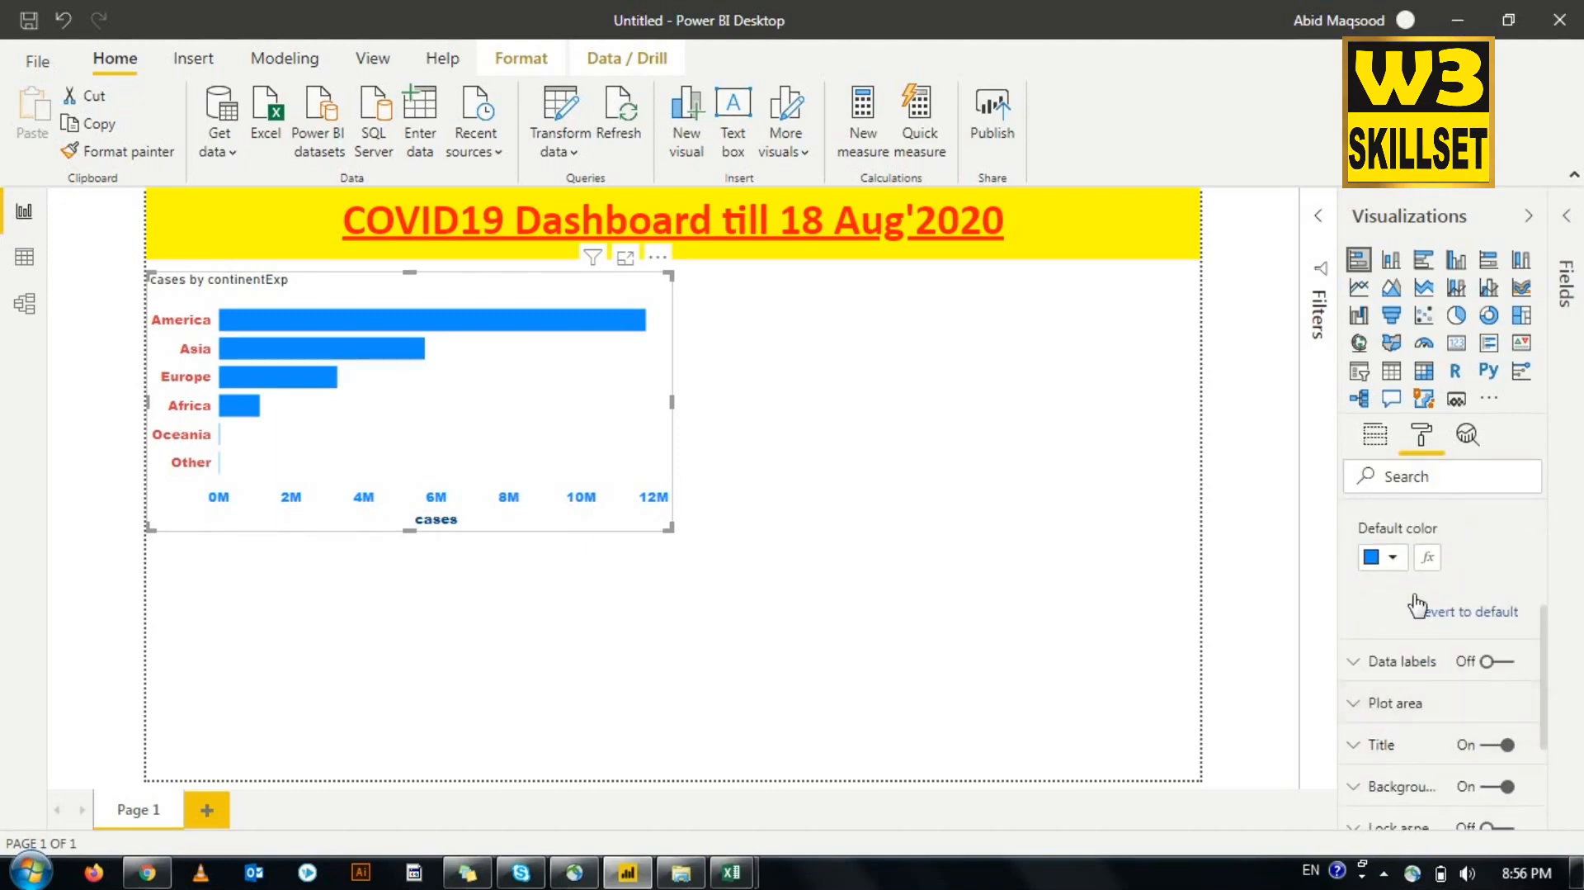
left_click(1395, 557)
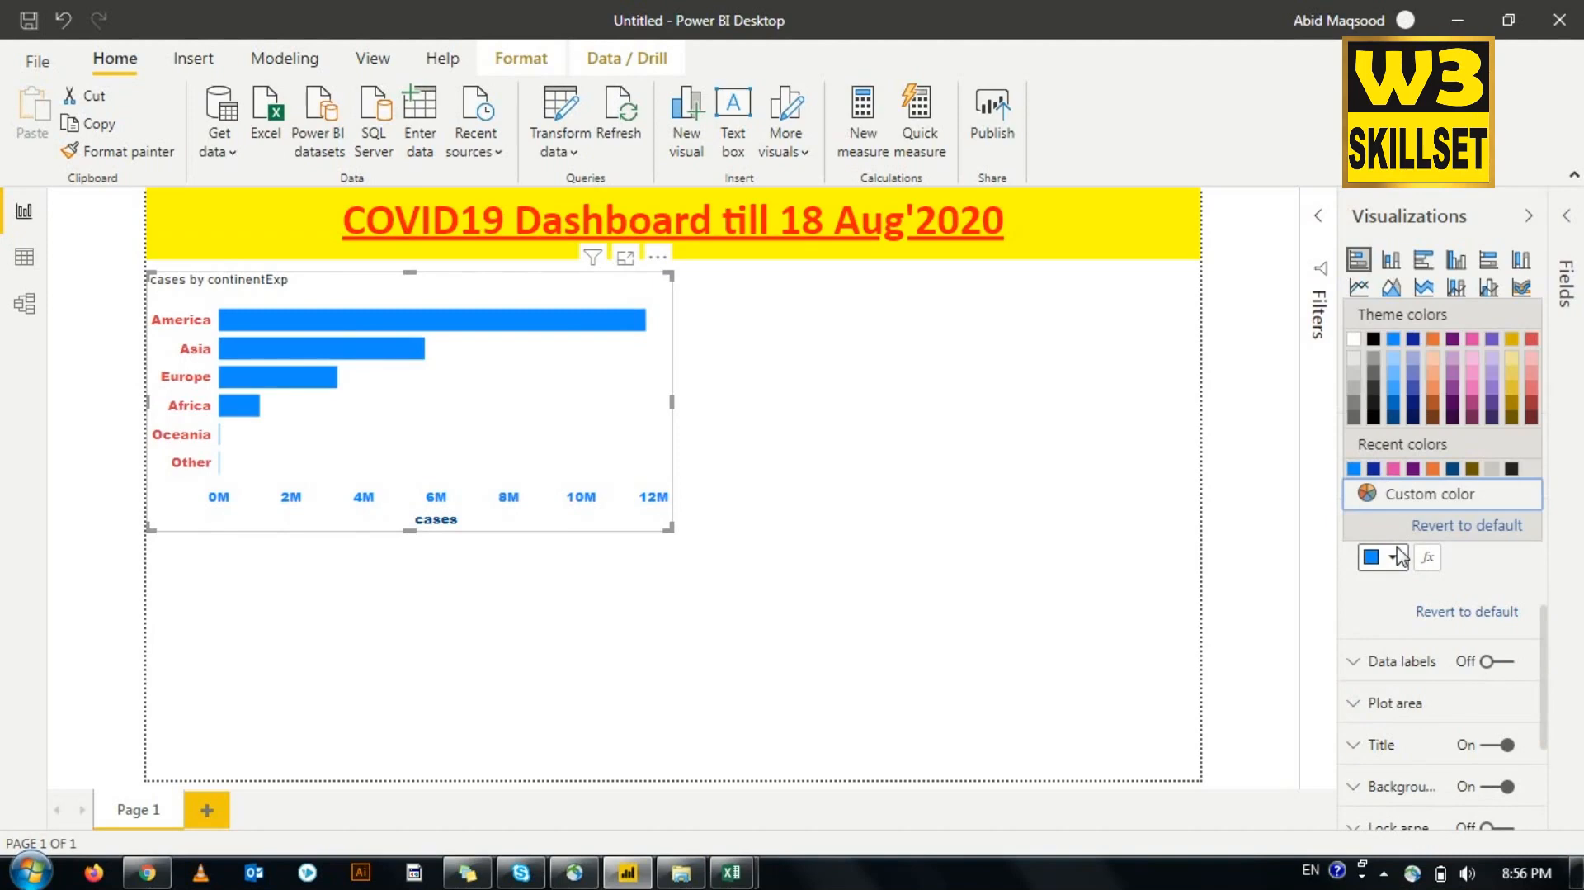
left_click(1436, 347)
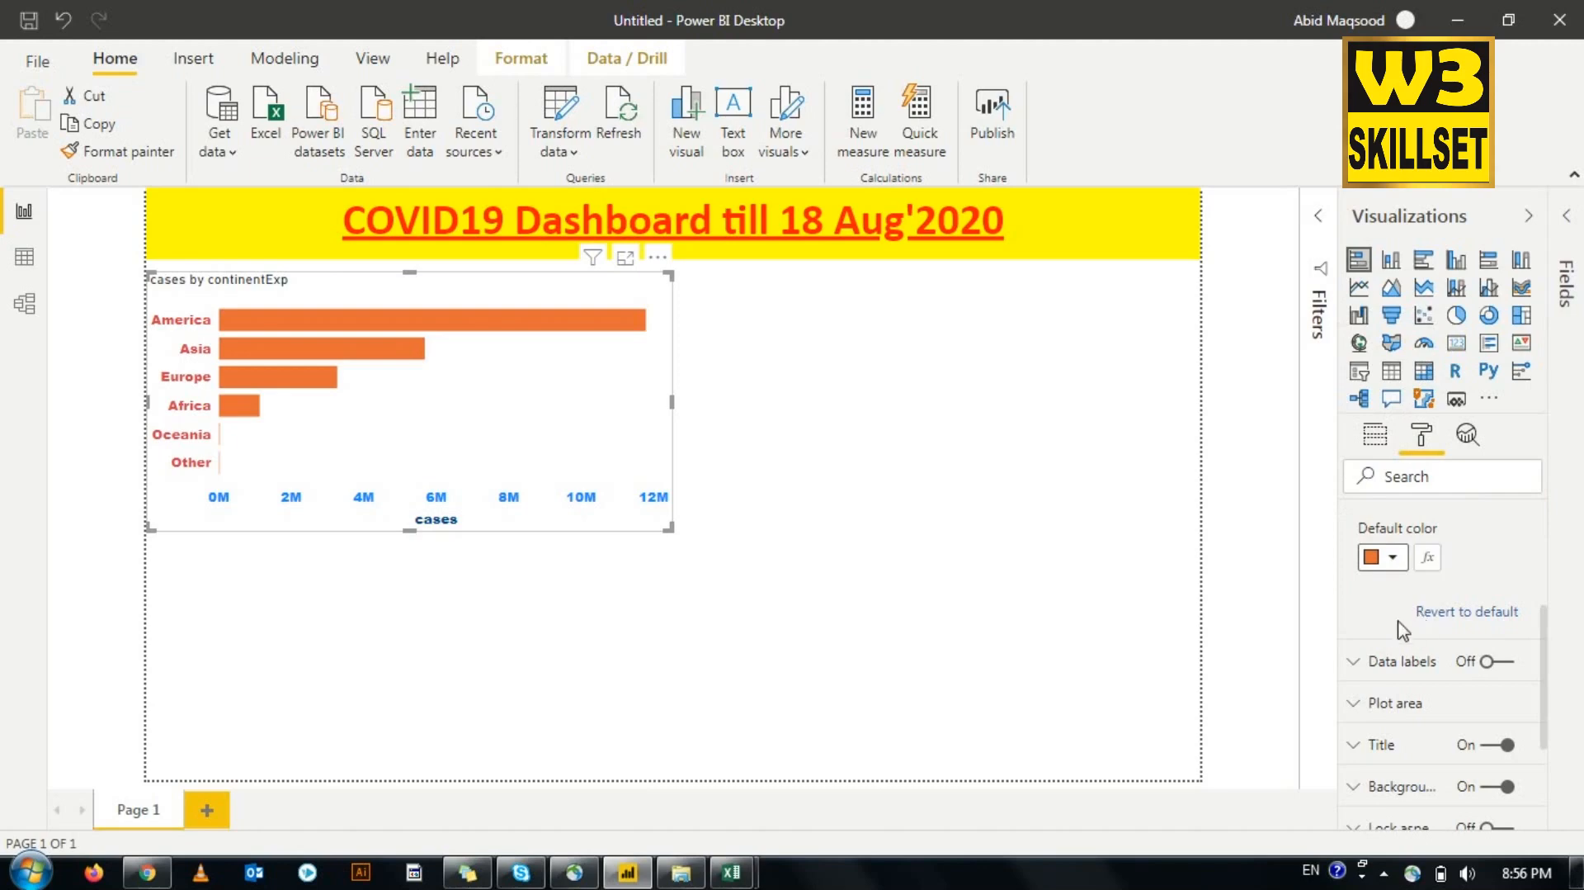
Step: Collapse the data color settings and turn on data labels for the cases by continent chart
scroll(1400, 621, "up", 5)
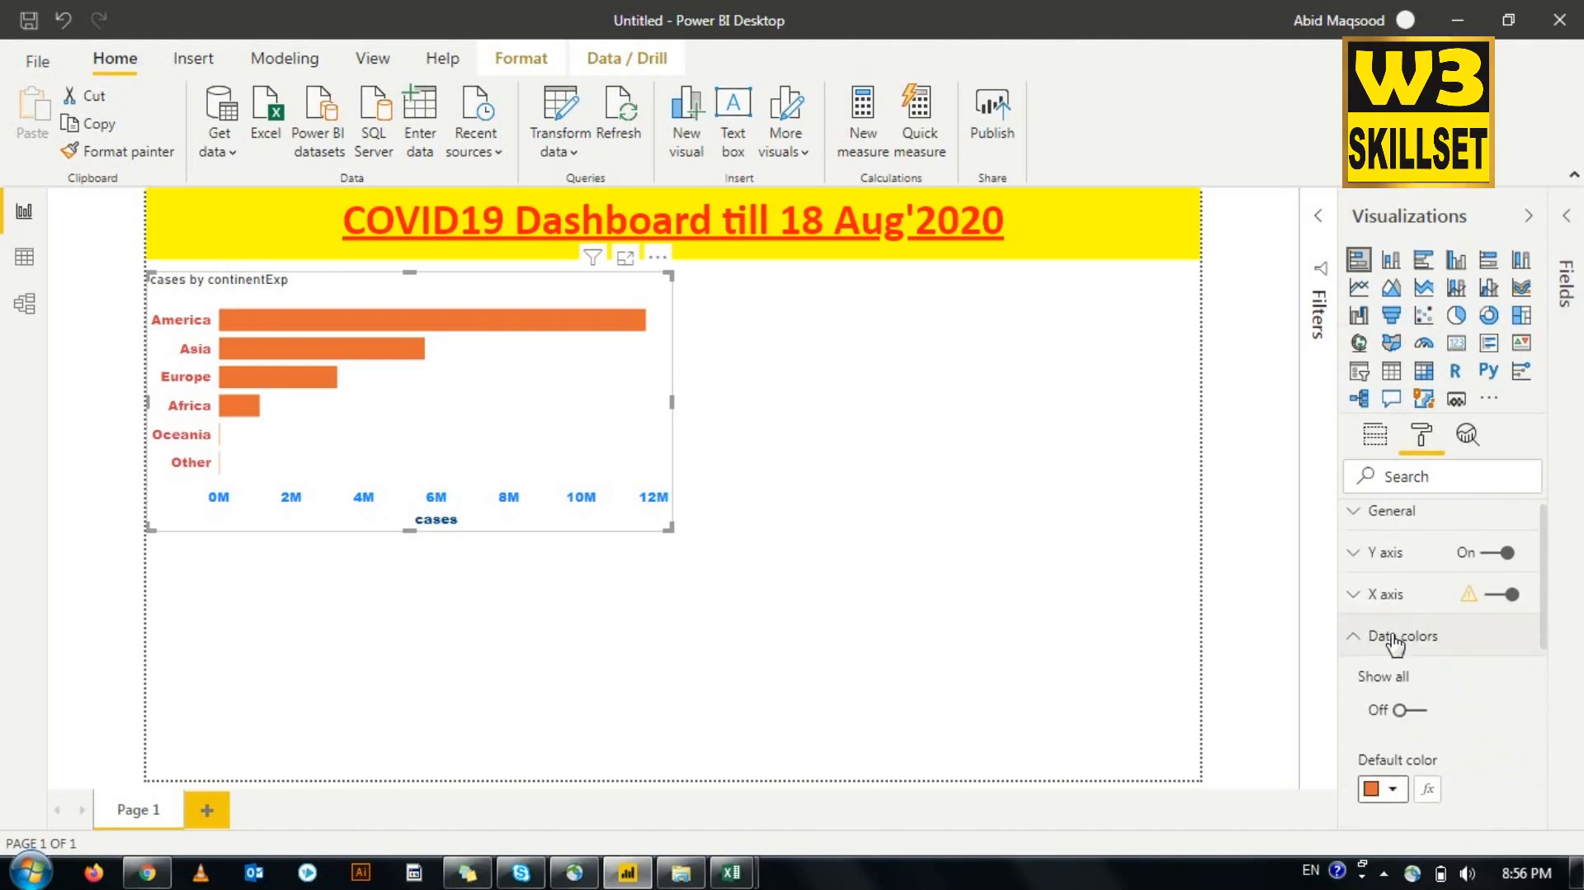
left_click(1352, 646)
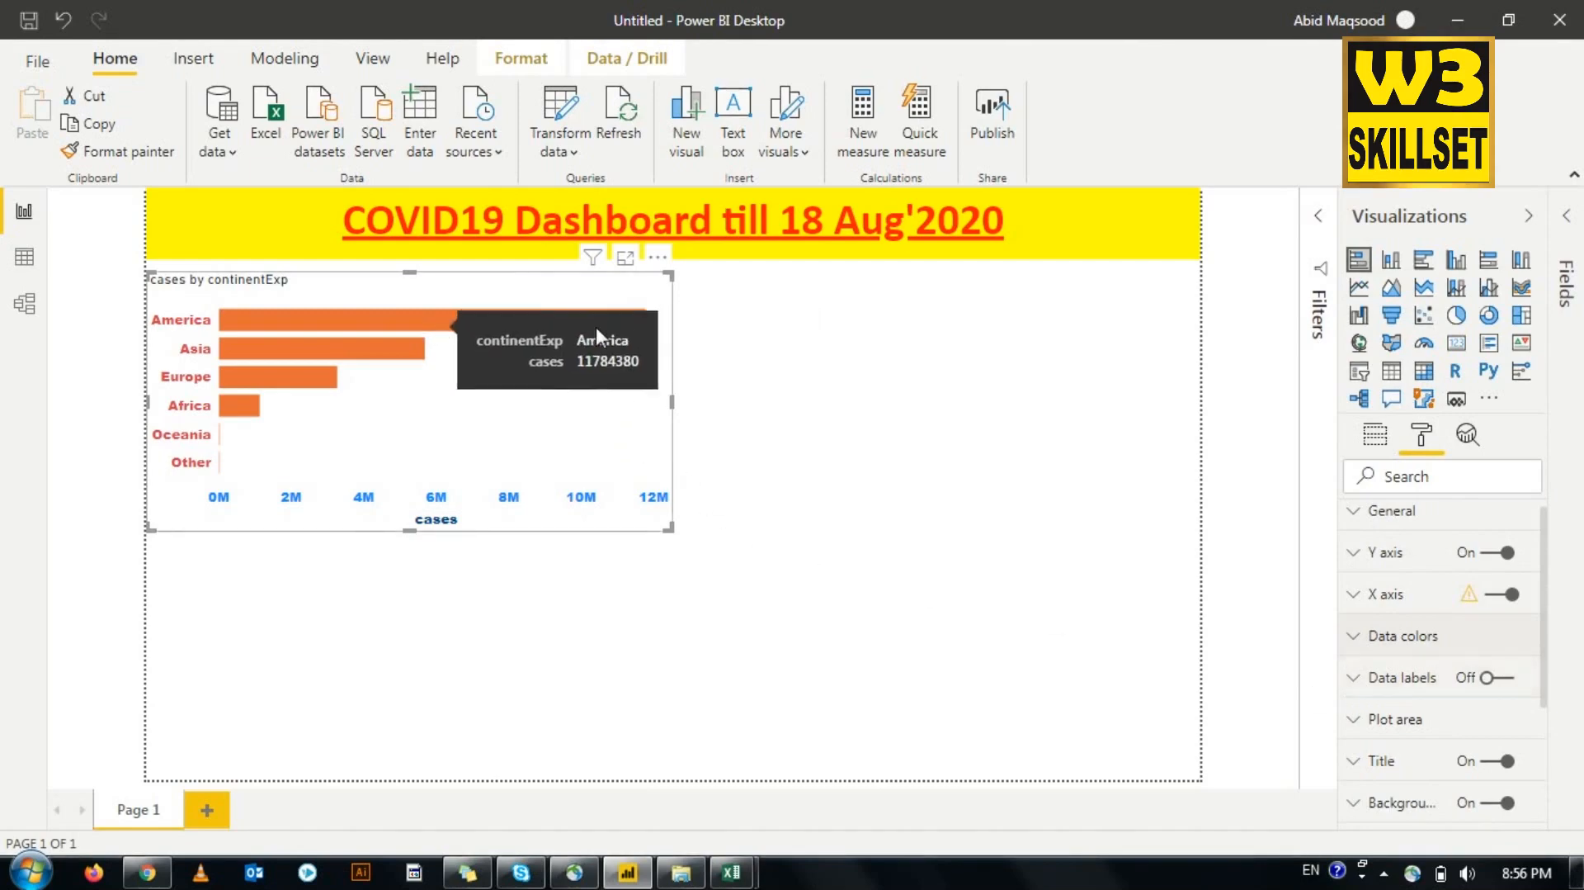
left_click(1485, 678)
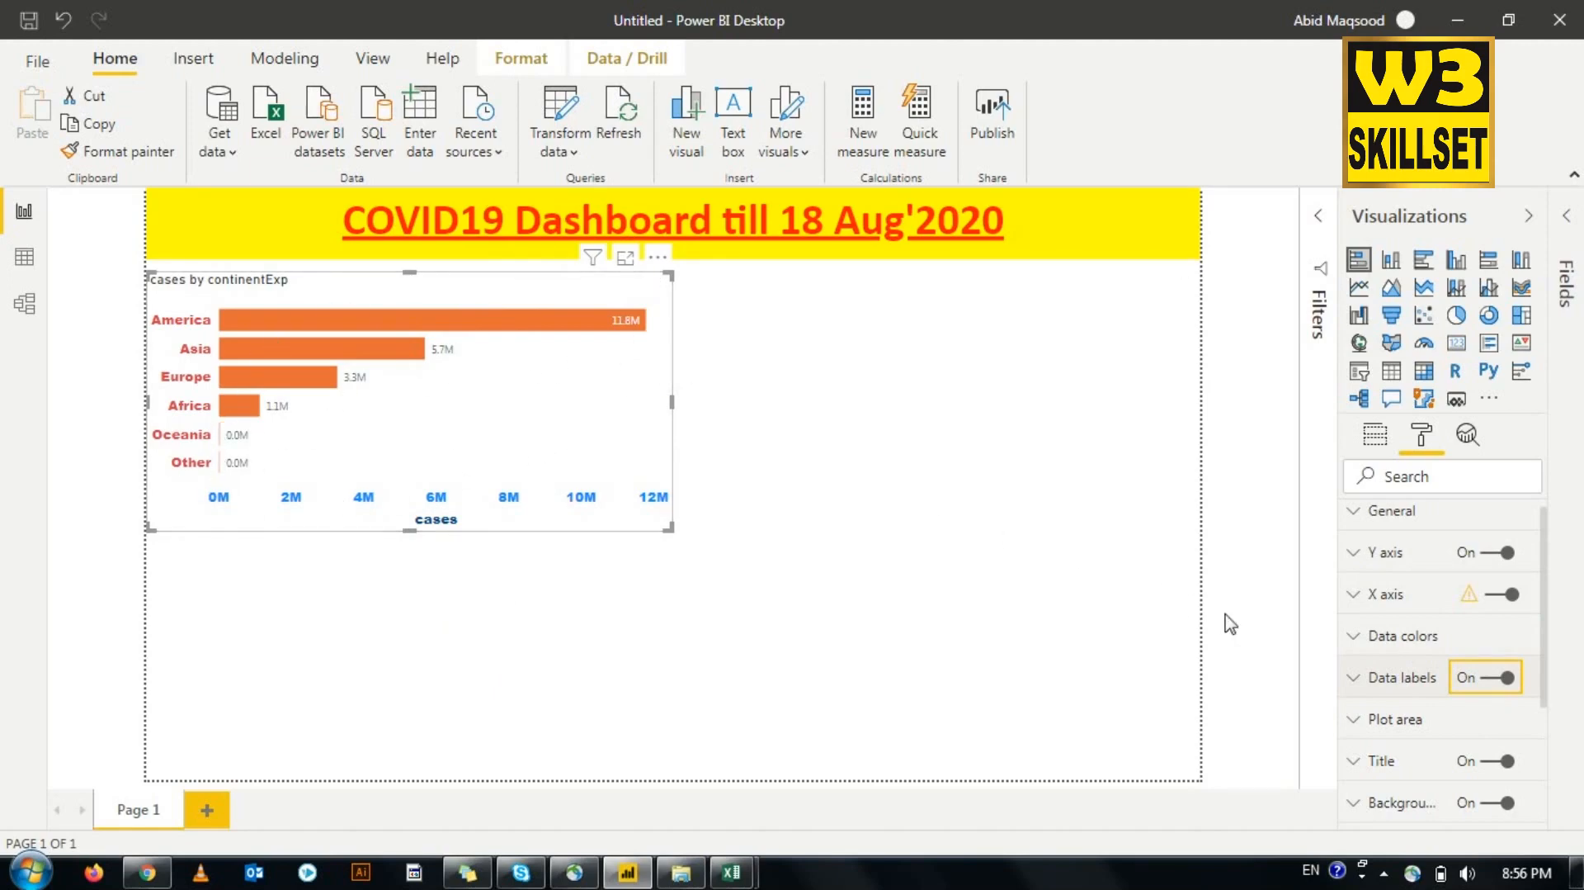
Step: Try the Thousands and Millions display units on the bar chart's data labels
left_click(1360, 685)
scroll(1363, 691, "down", 3)
scroll(1363, 690, "up", 1)
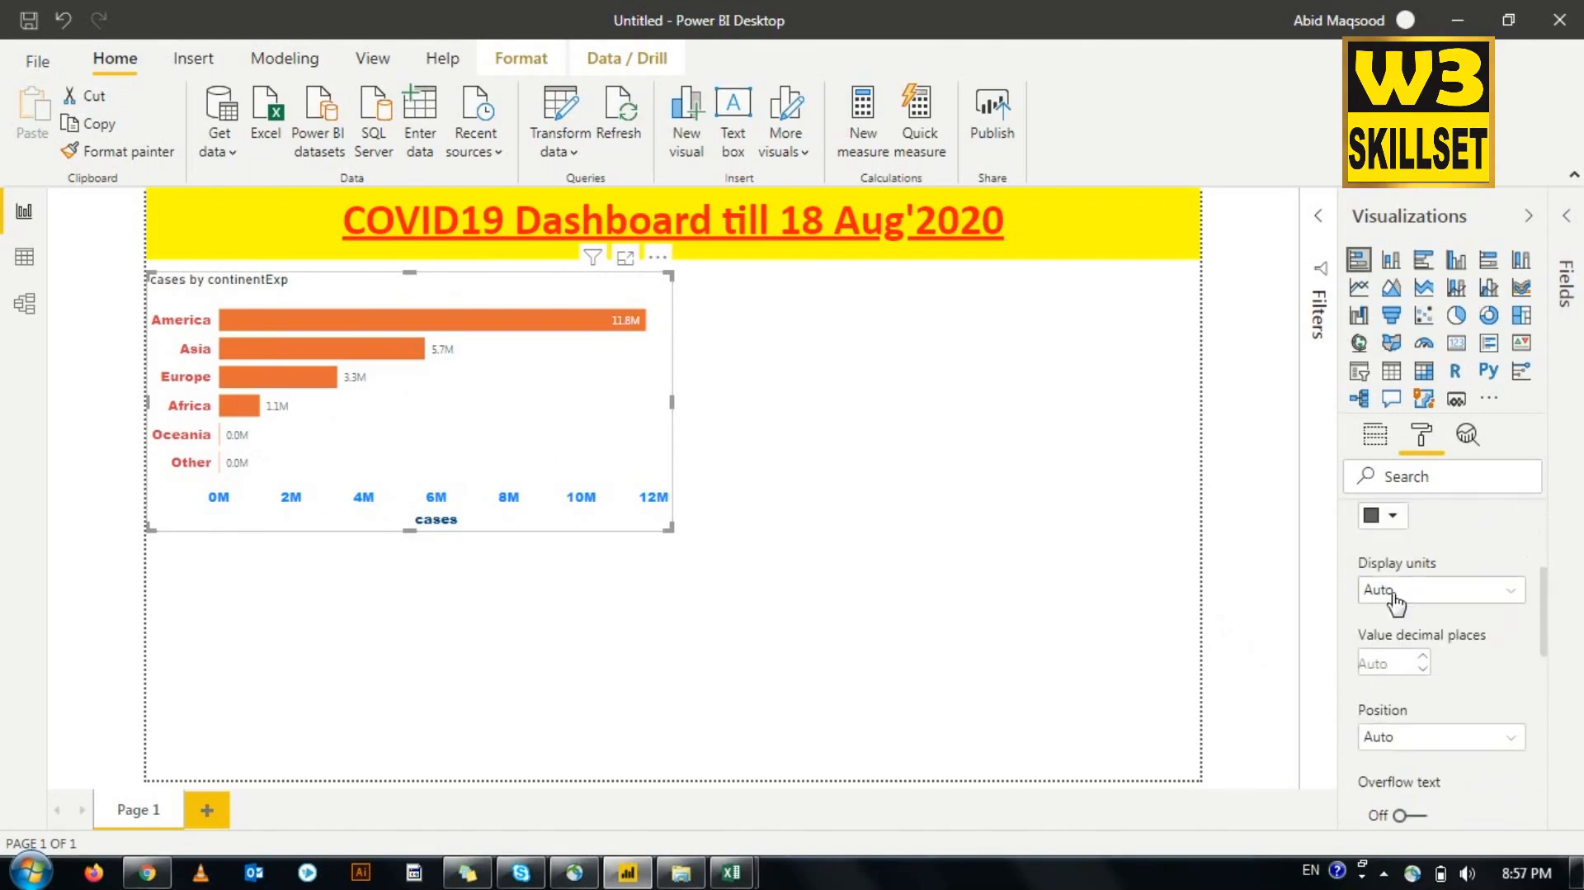
scroll(1396, 596, "up", 2)
scroll(1395, 633, "down", 2)
left_click(1491, 601)
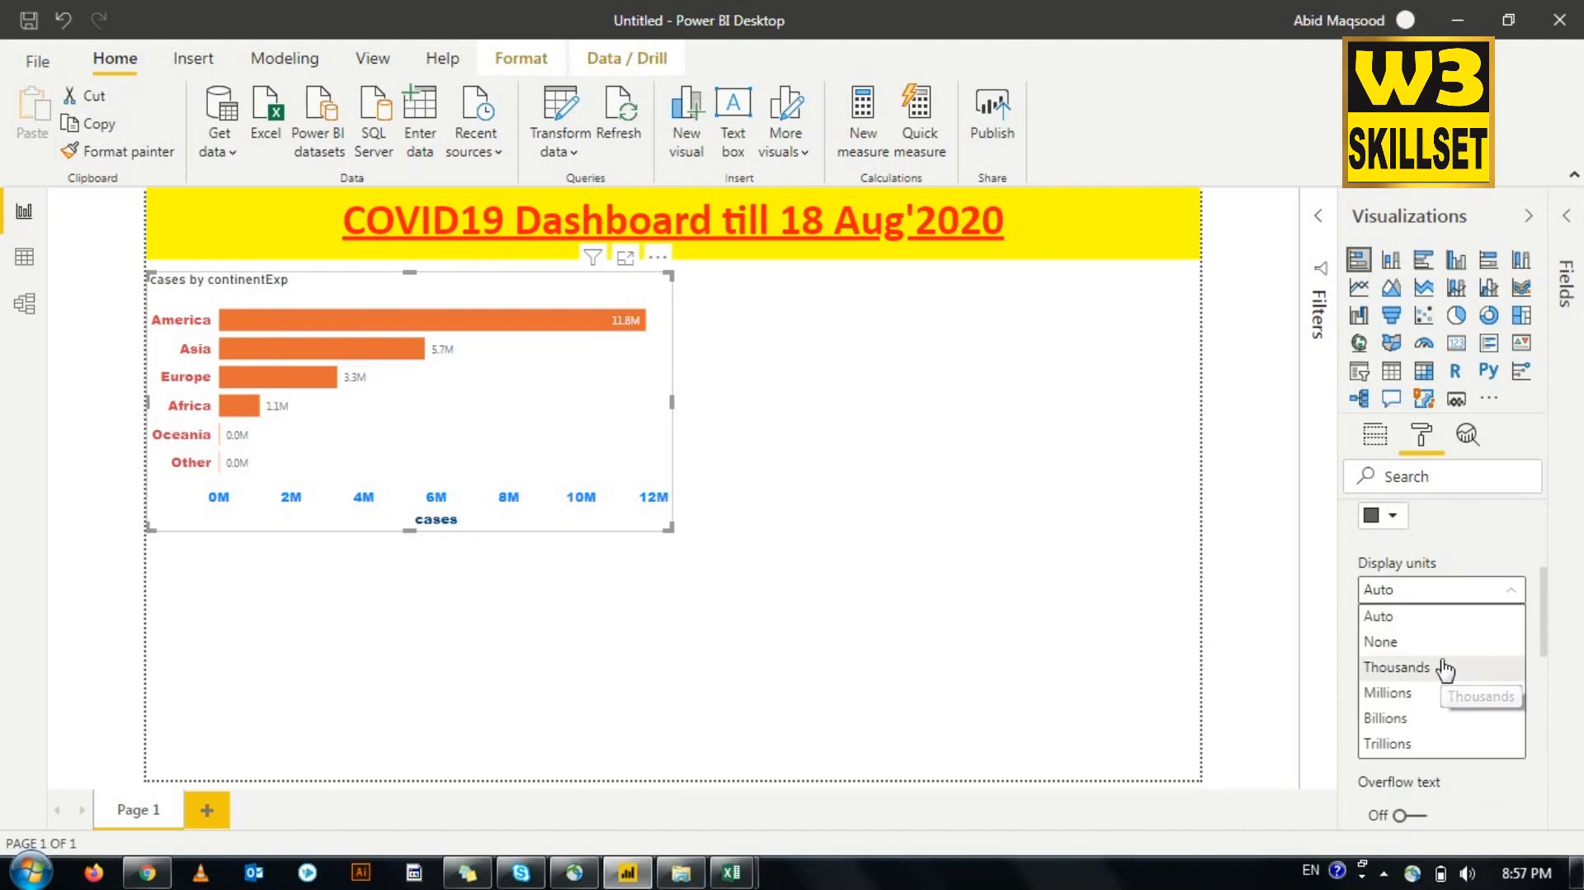
left_click(1446, 668)
left_click(1477, 602)
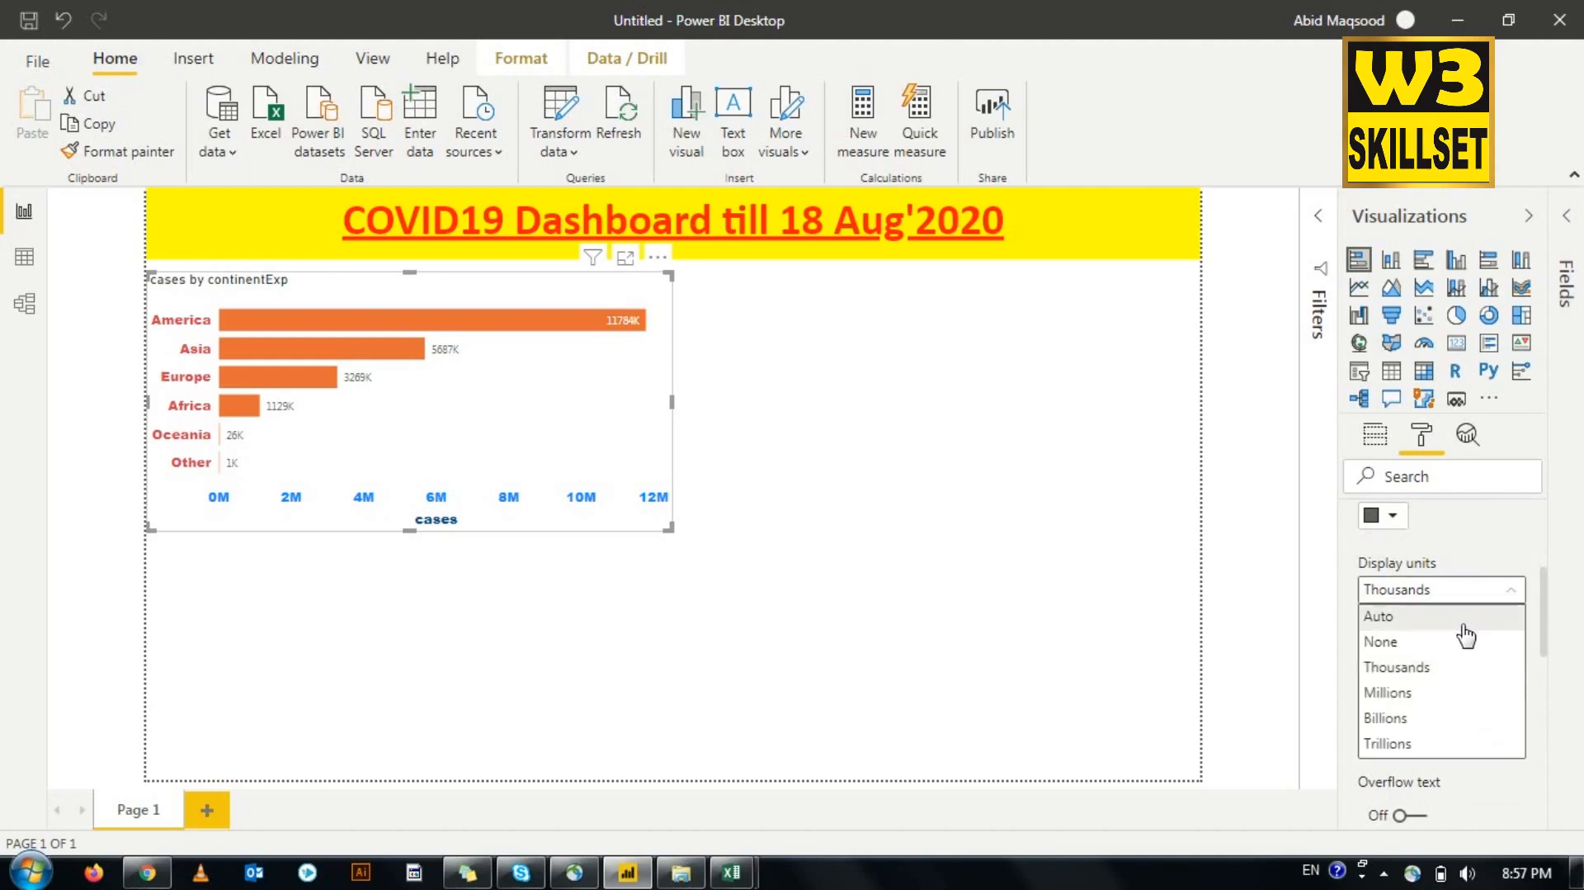
left_click(1436, 693)
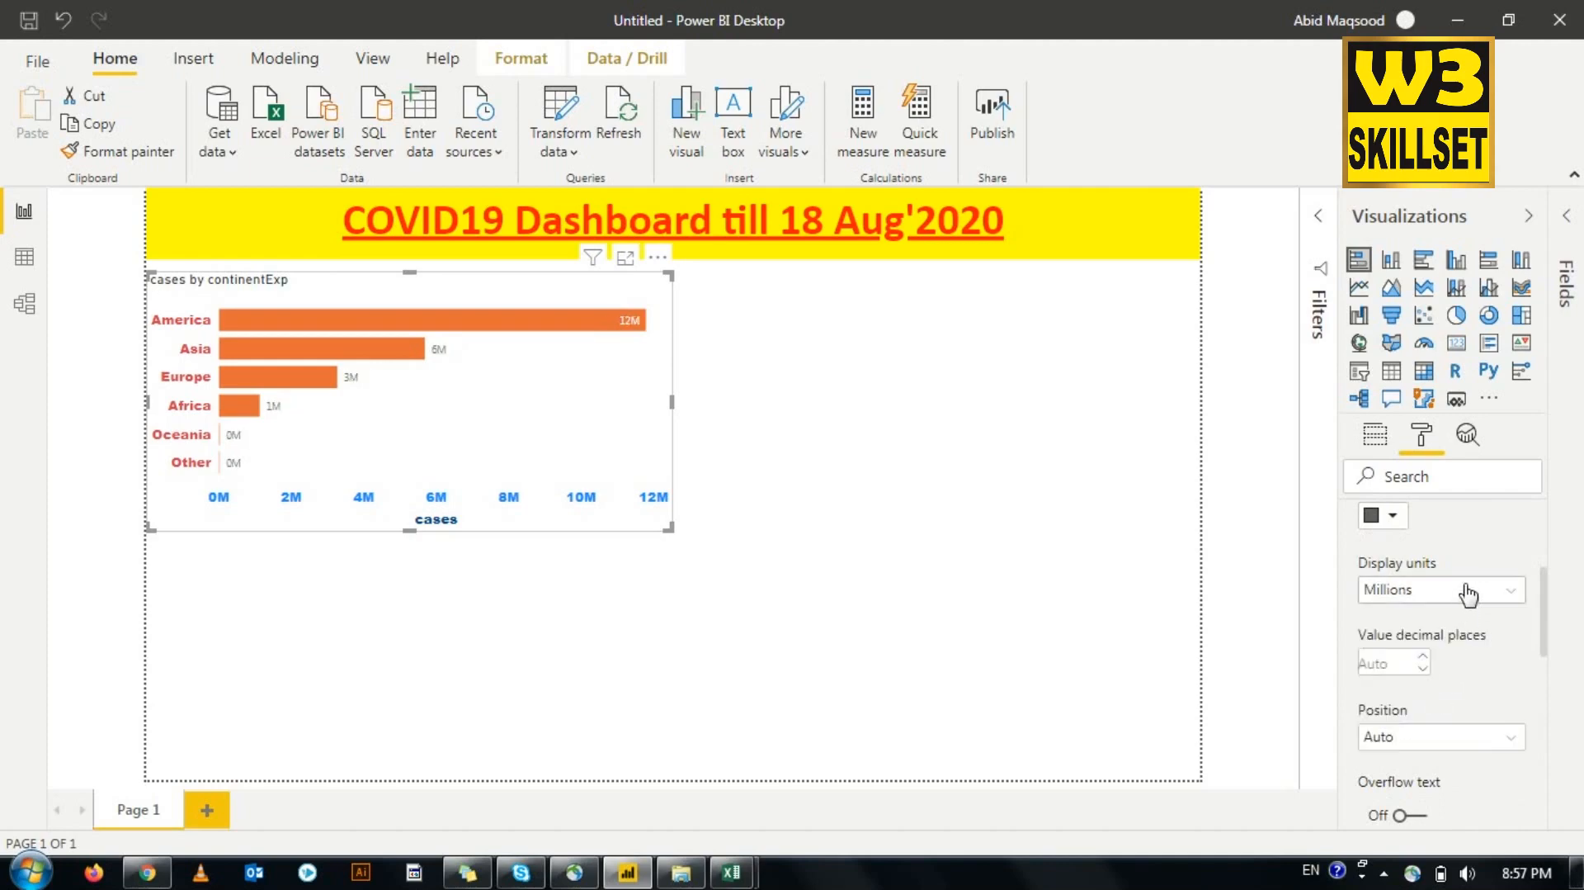
Step: Try Billions and None as the data labels' display units, and return the setting to Auto
left_click(1469, 593)
left_click(1419, 716)
left_click(1430, 594)
left_click(1416, 641)
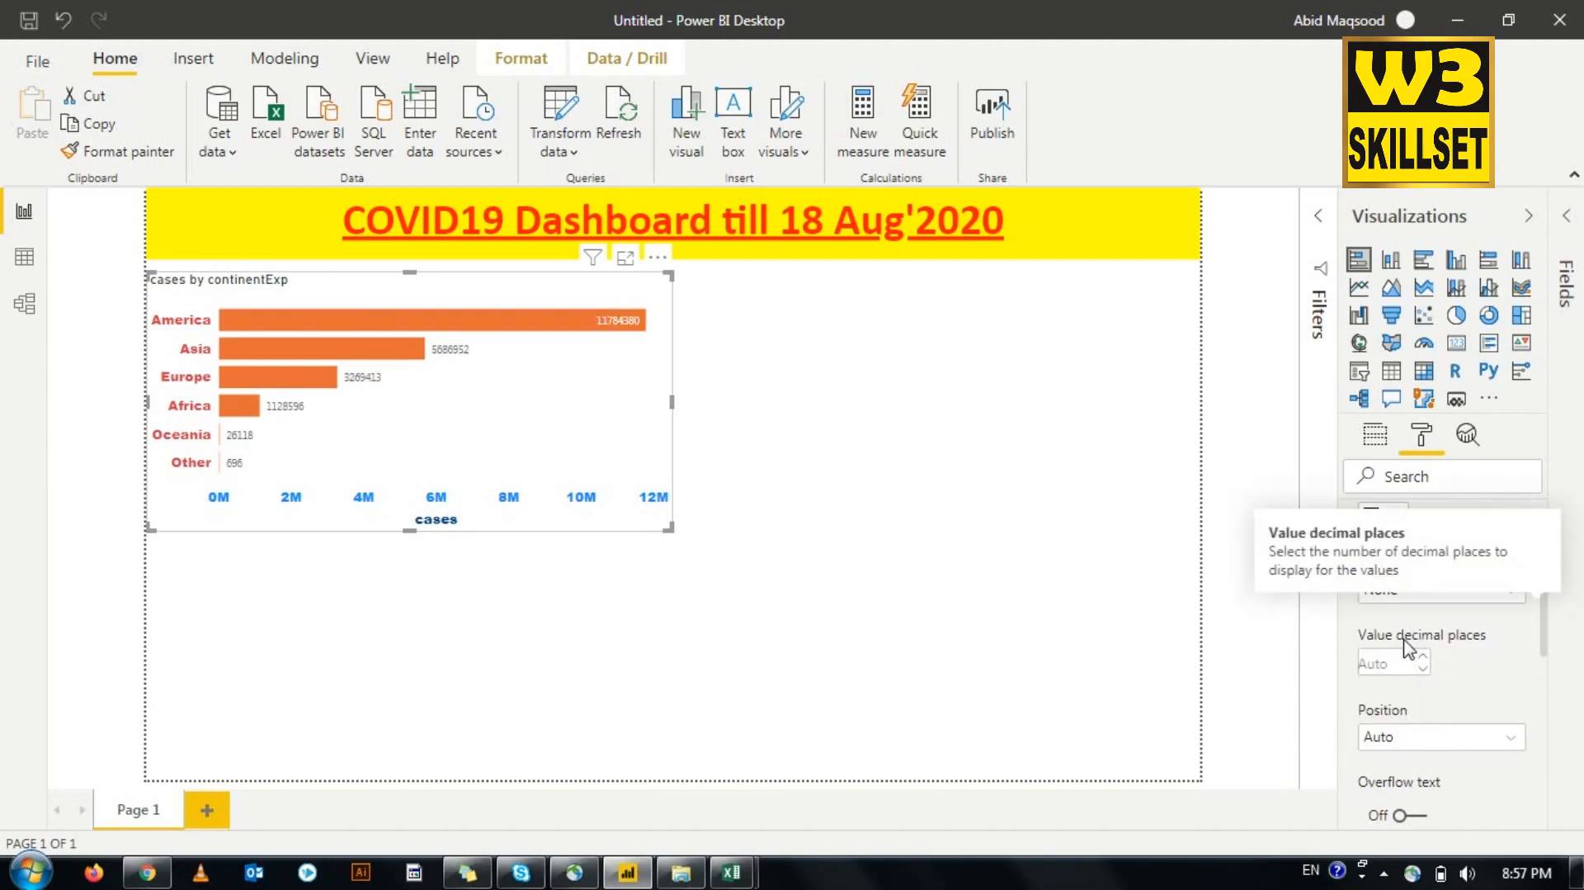
left_click(1421, 594)
left_click(1409, 624)
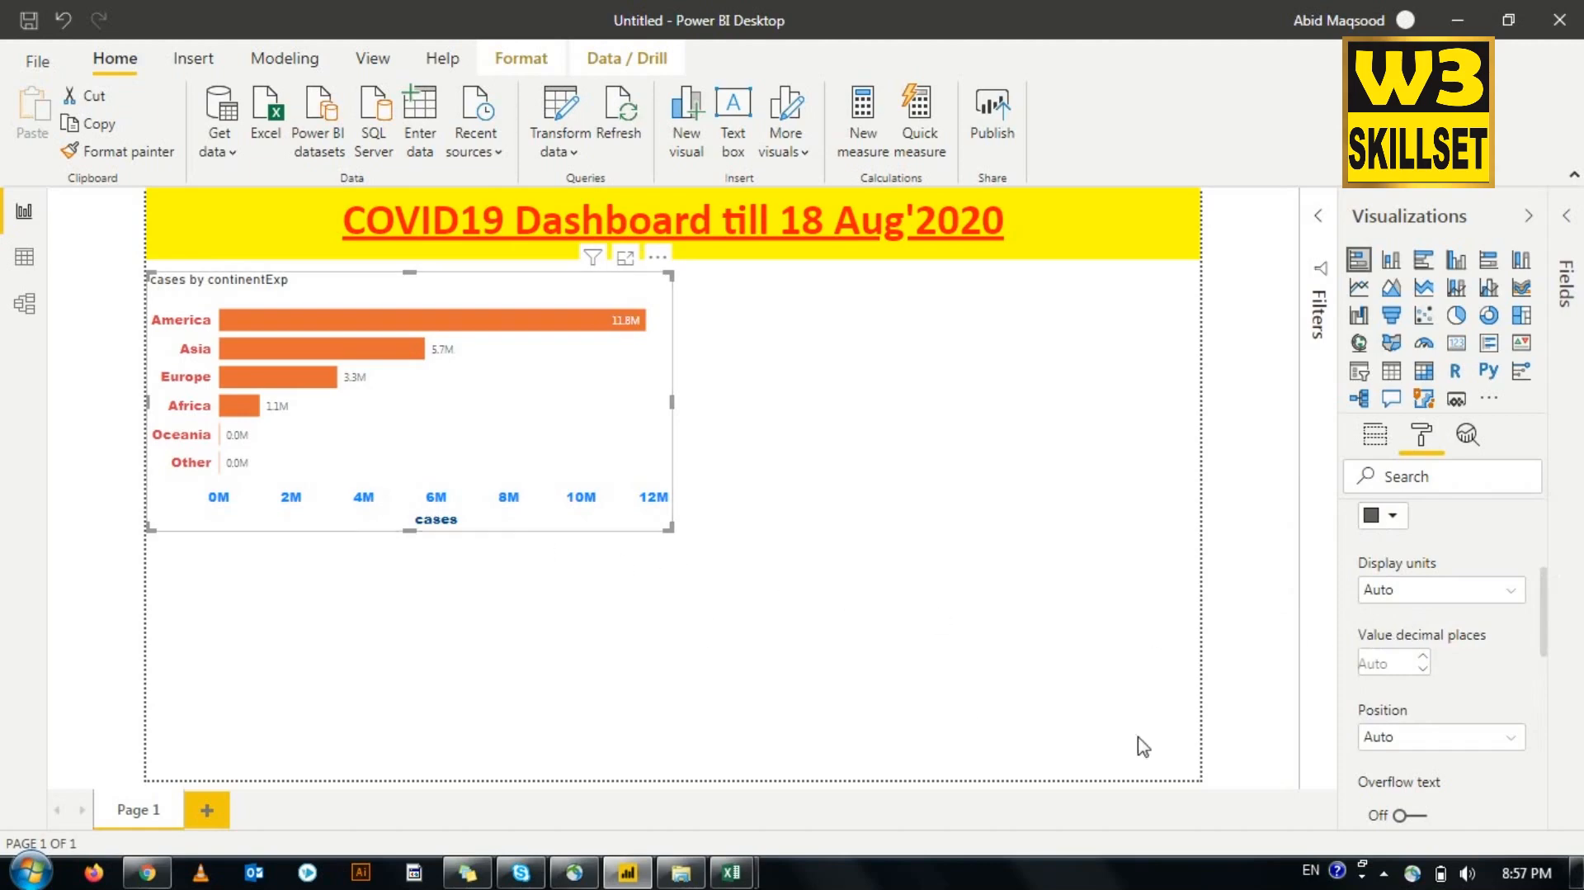
Step: Examine the position options available for the data labels without choosing one
scroll(1443, 737, "down", 3)
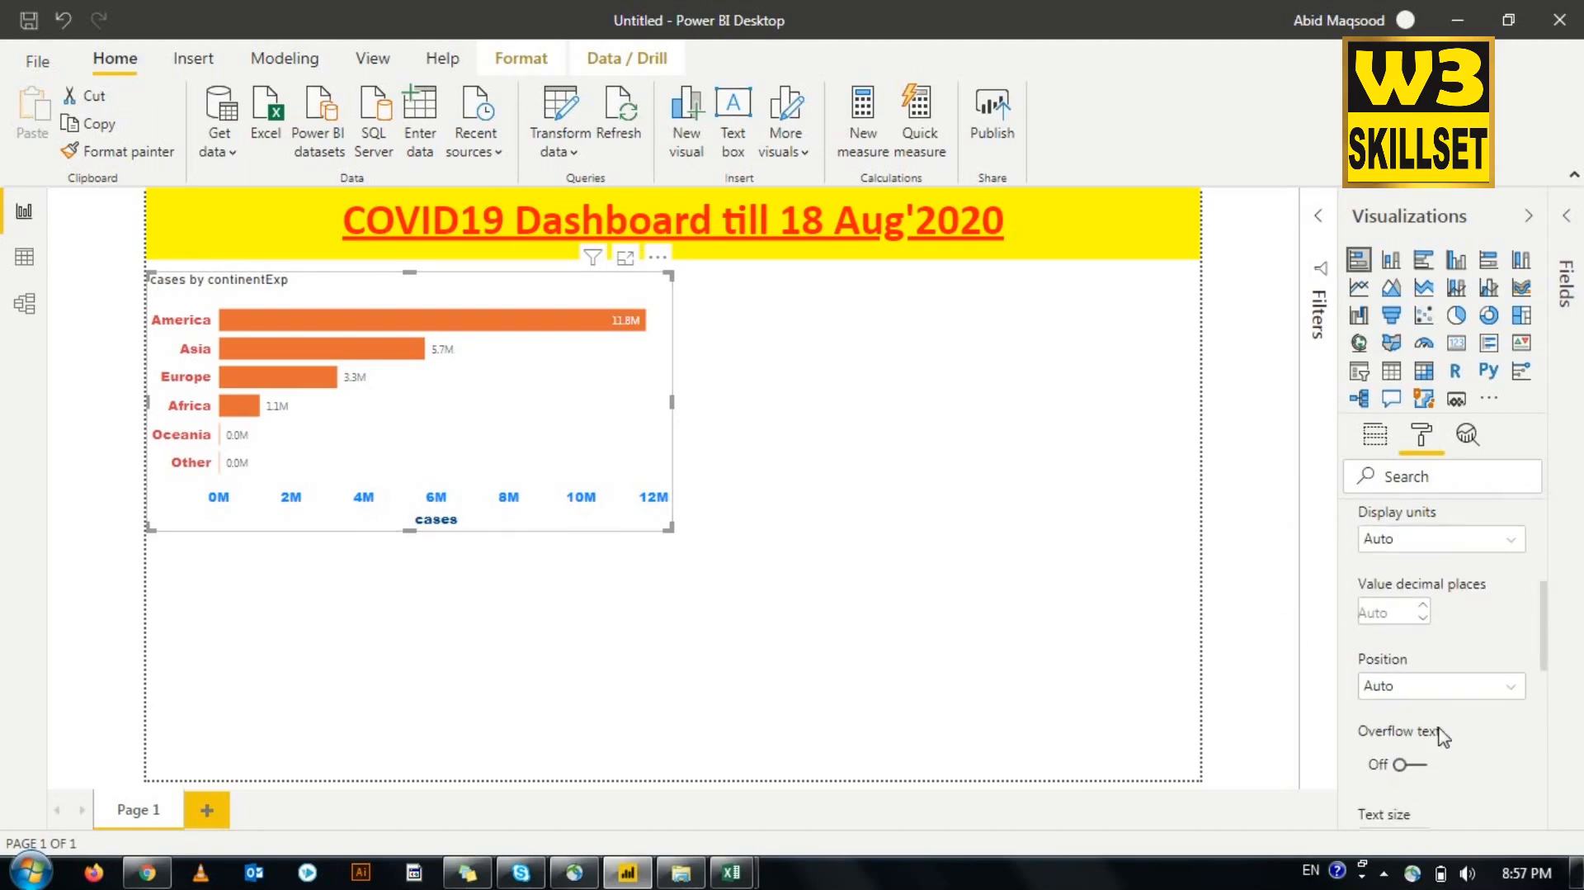
scroll(1442, 737, "up", 3)
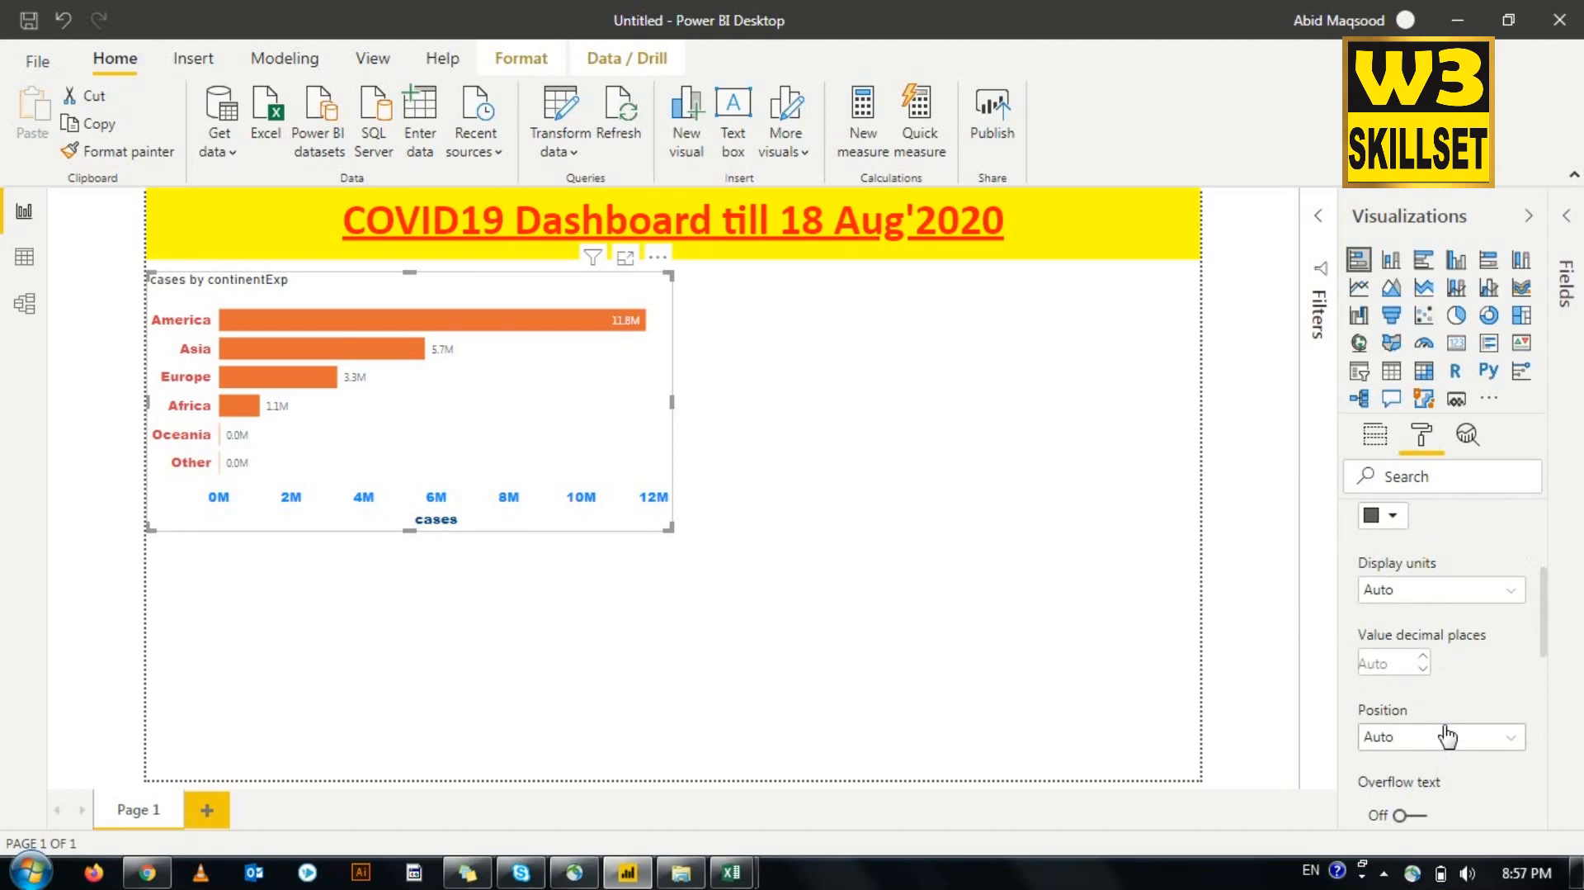
left_click(1473, 738)
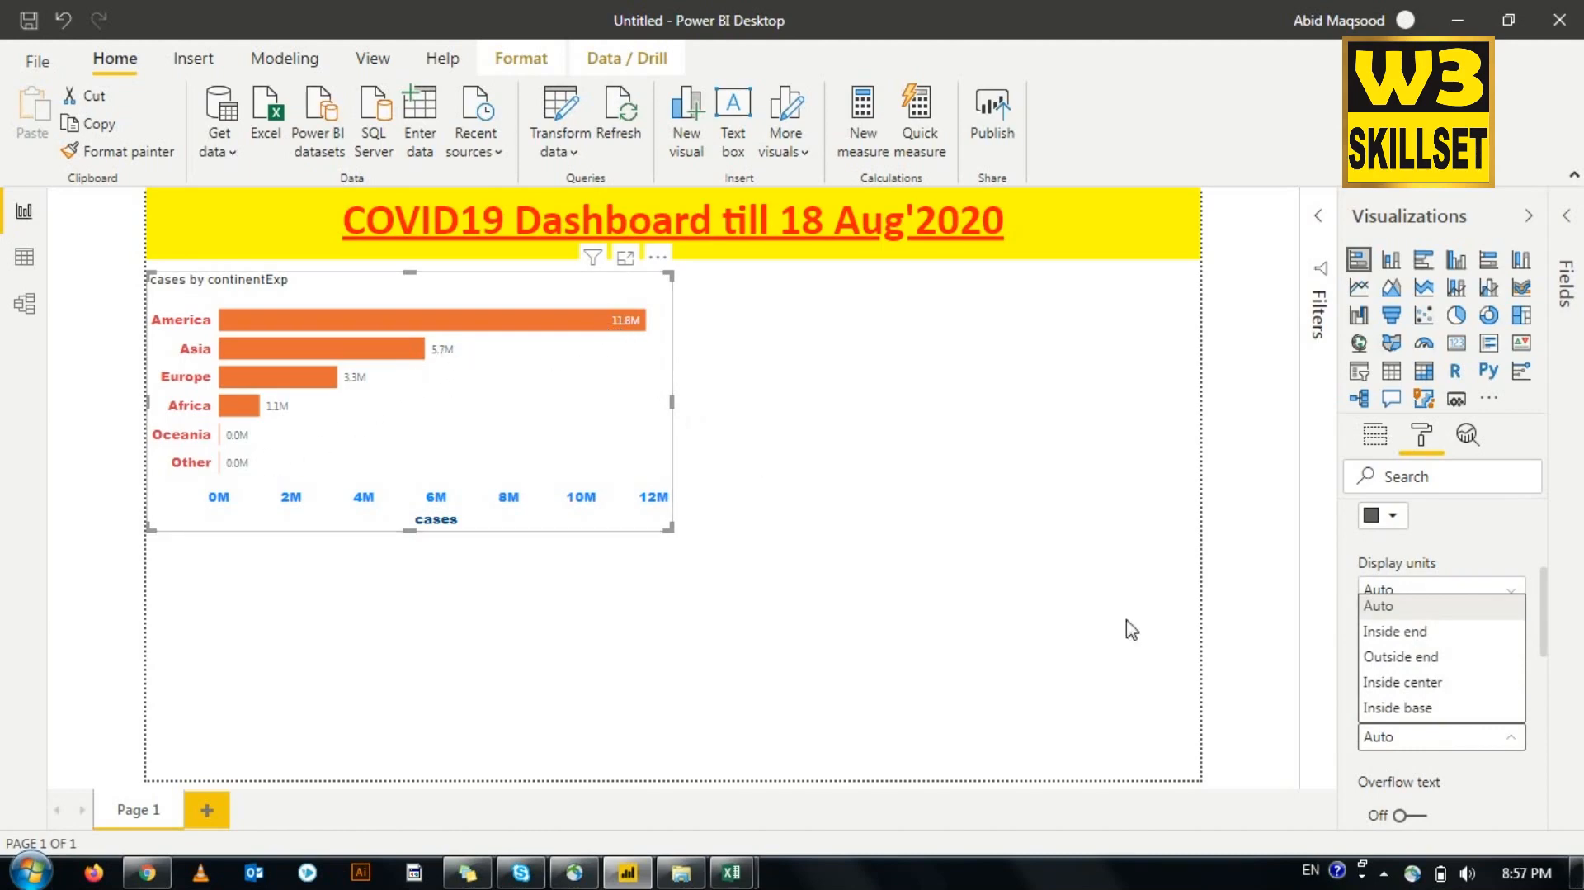
left_click(1280, 631)
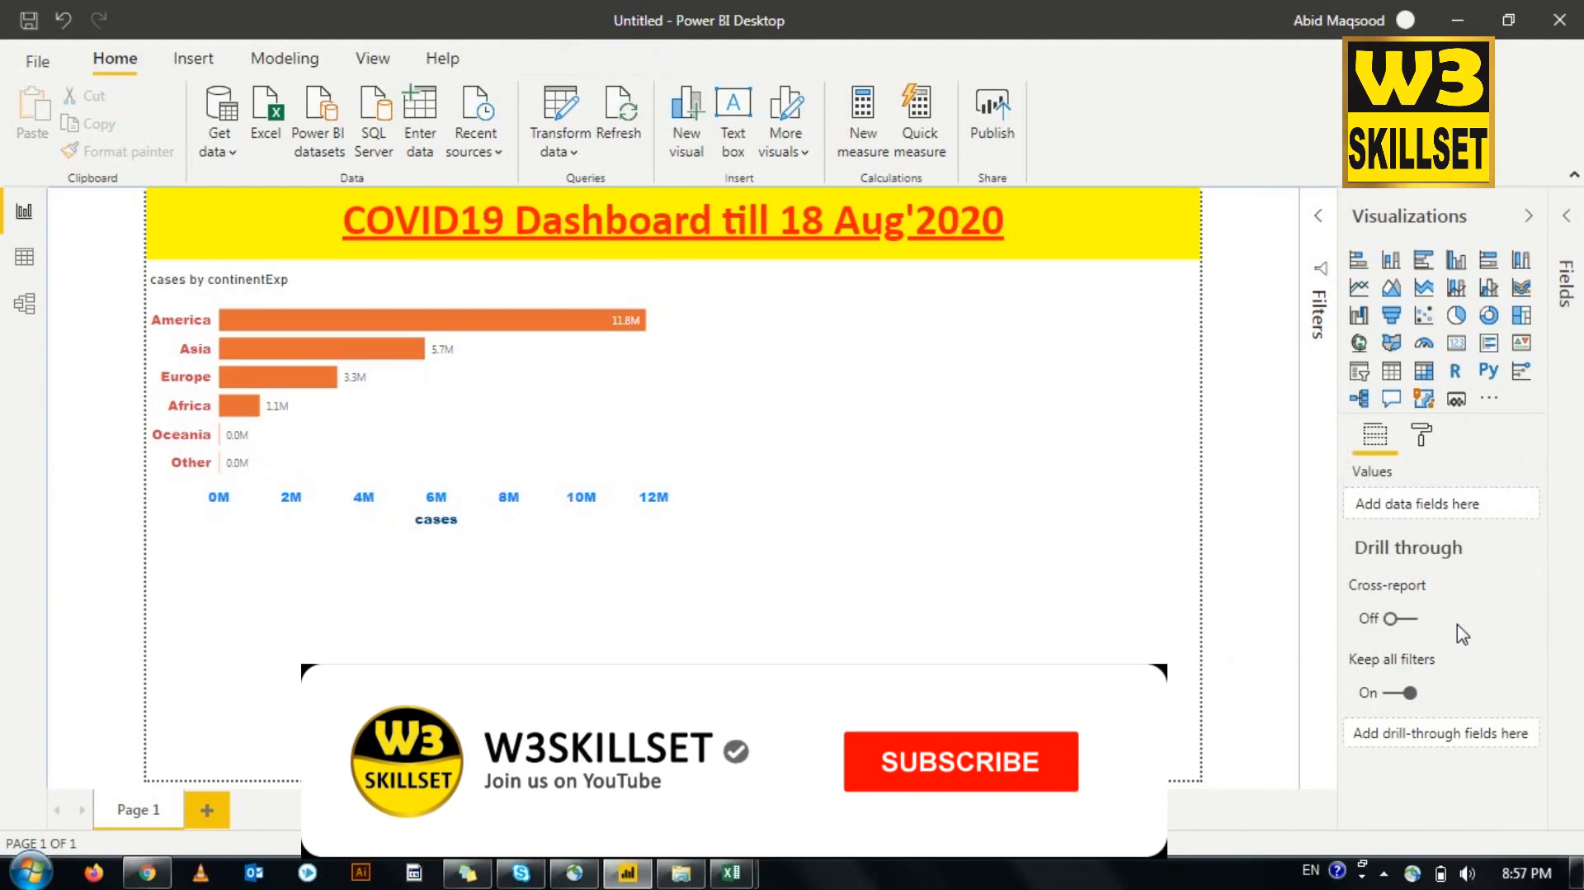
Step: Reselect the cases by continent bar chart and set its data labels to 12 pt Arial Black
left_click(431, 474)
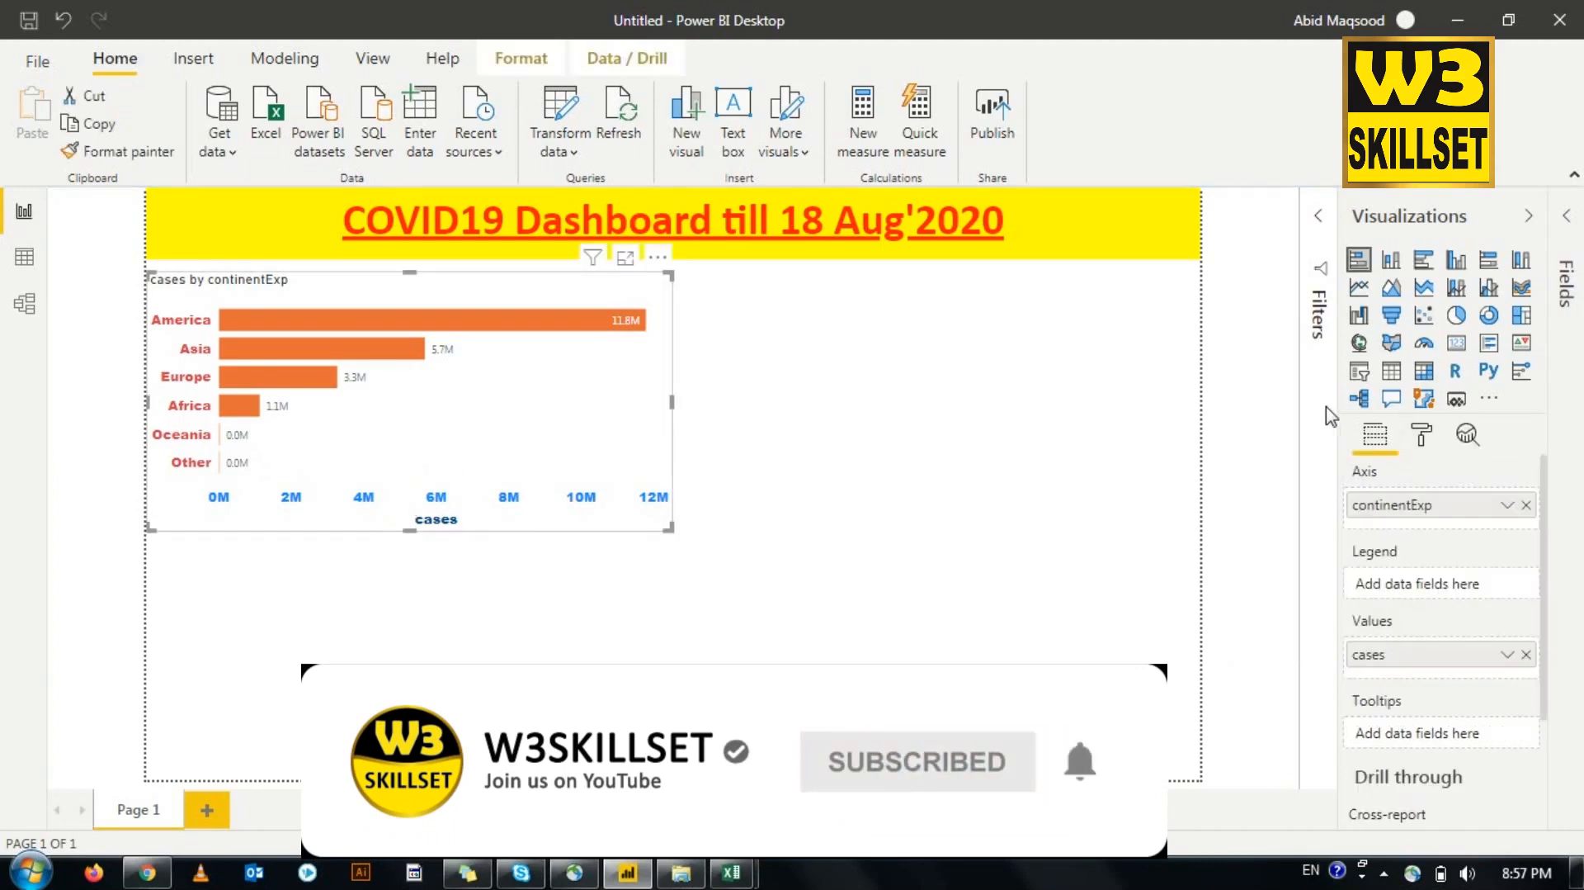
left_click(1421, 434)
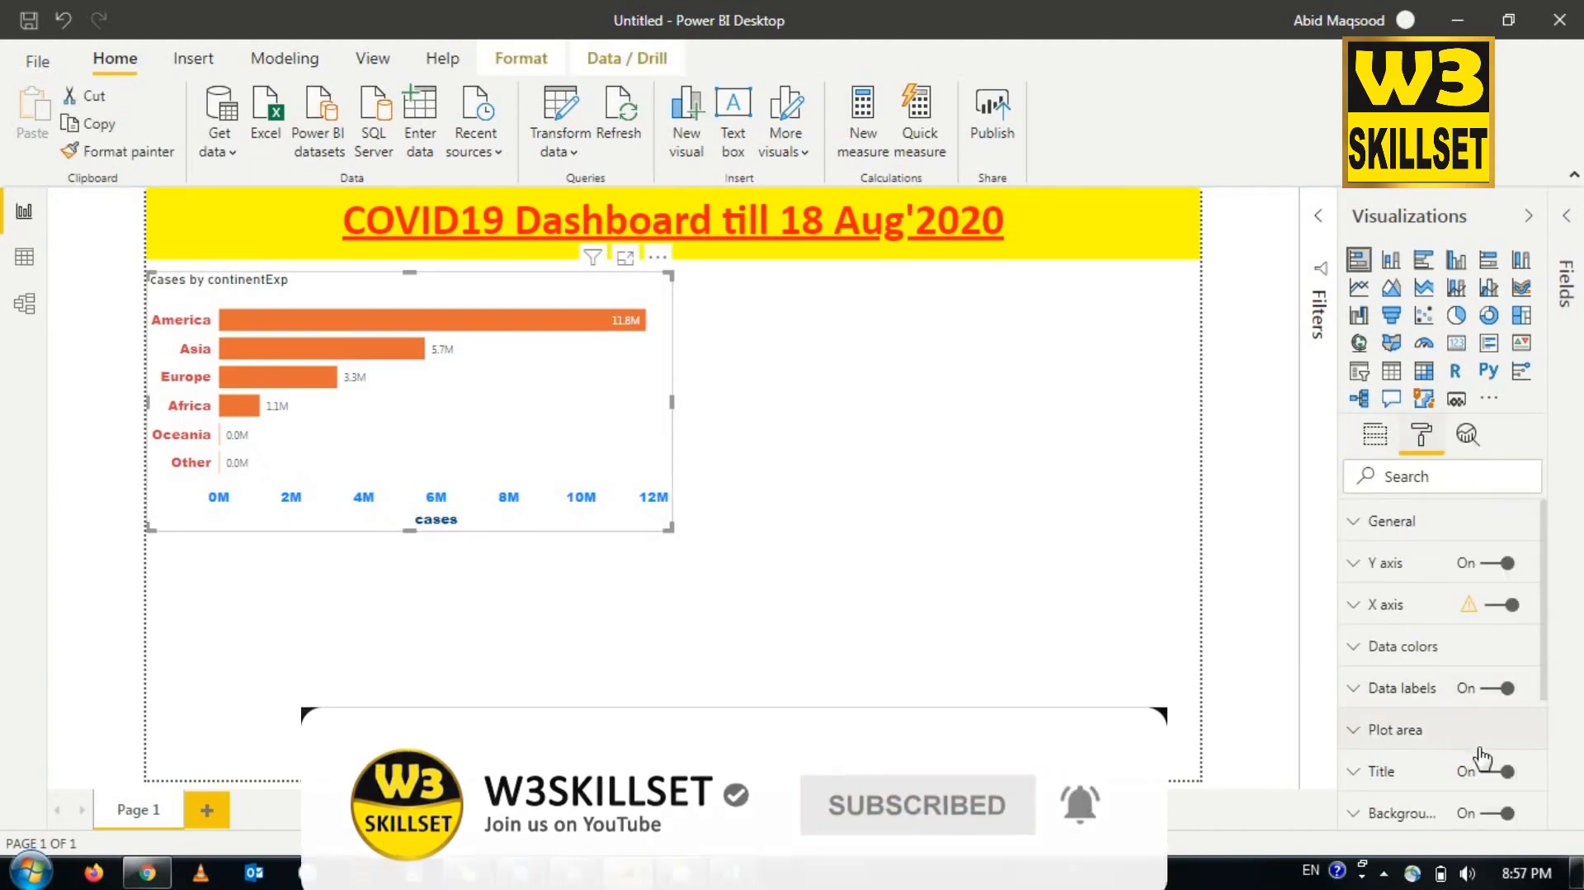
scroll(1482, 758, "down", 3)
scroll(1485, 759, "up", 3)
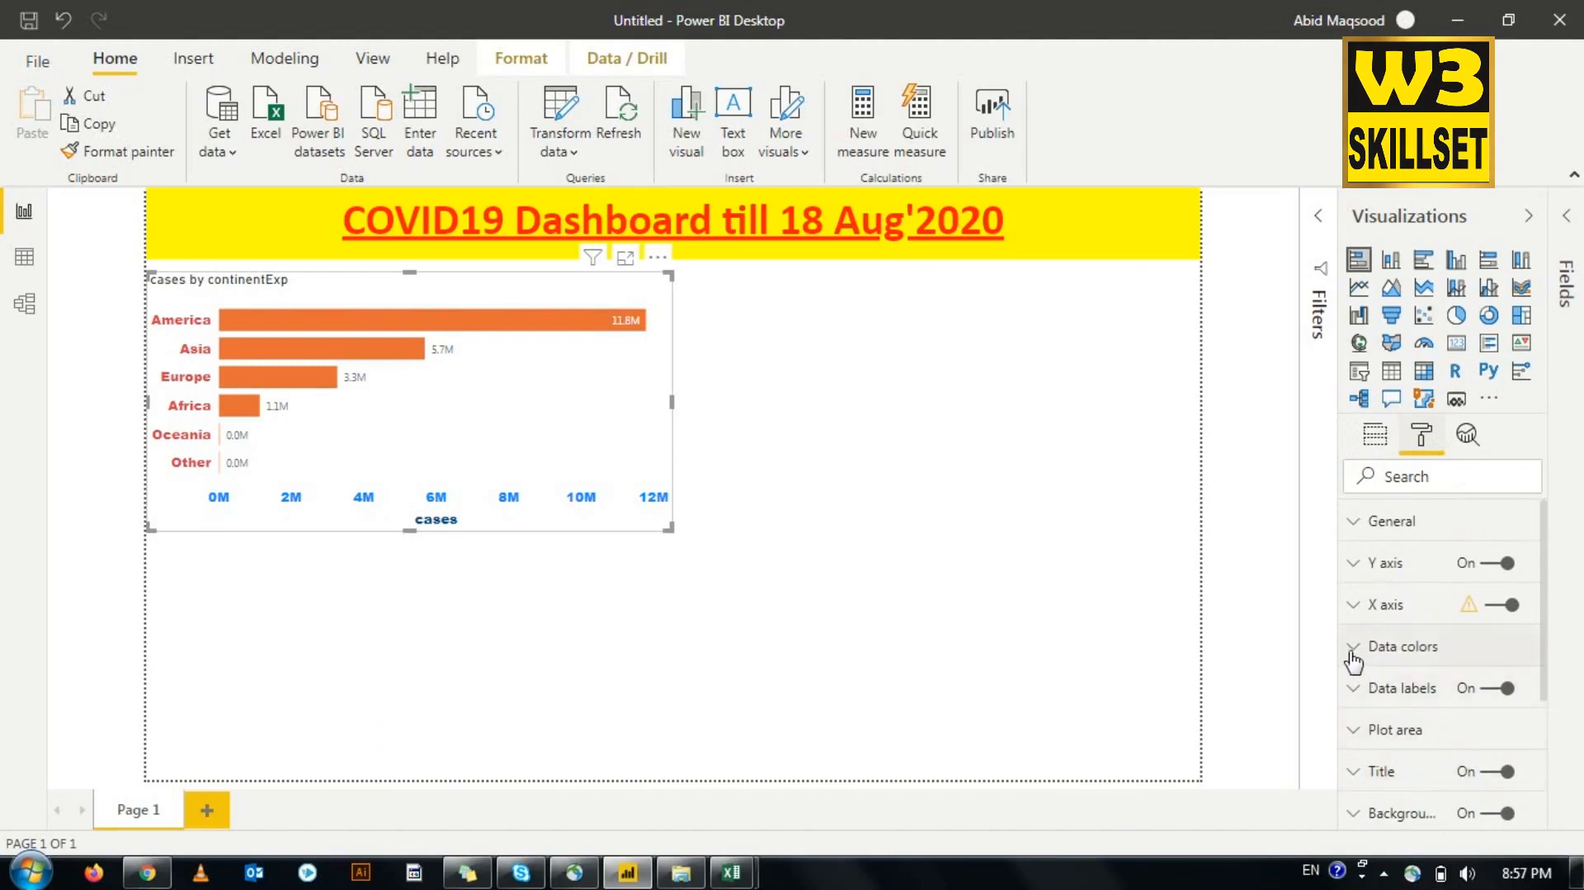
left_click(1354, 688)
scroll(1374, 751, "down", 5)
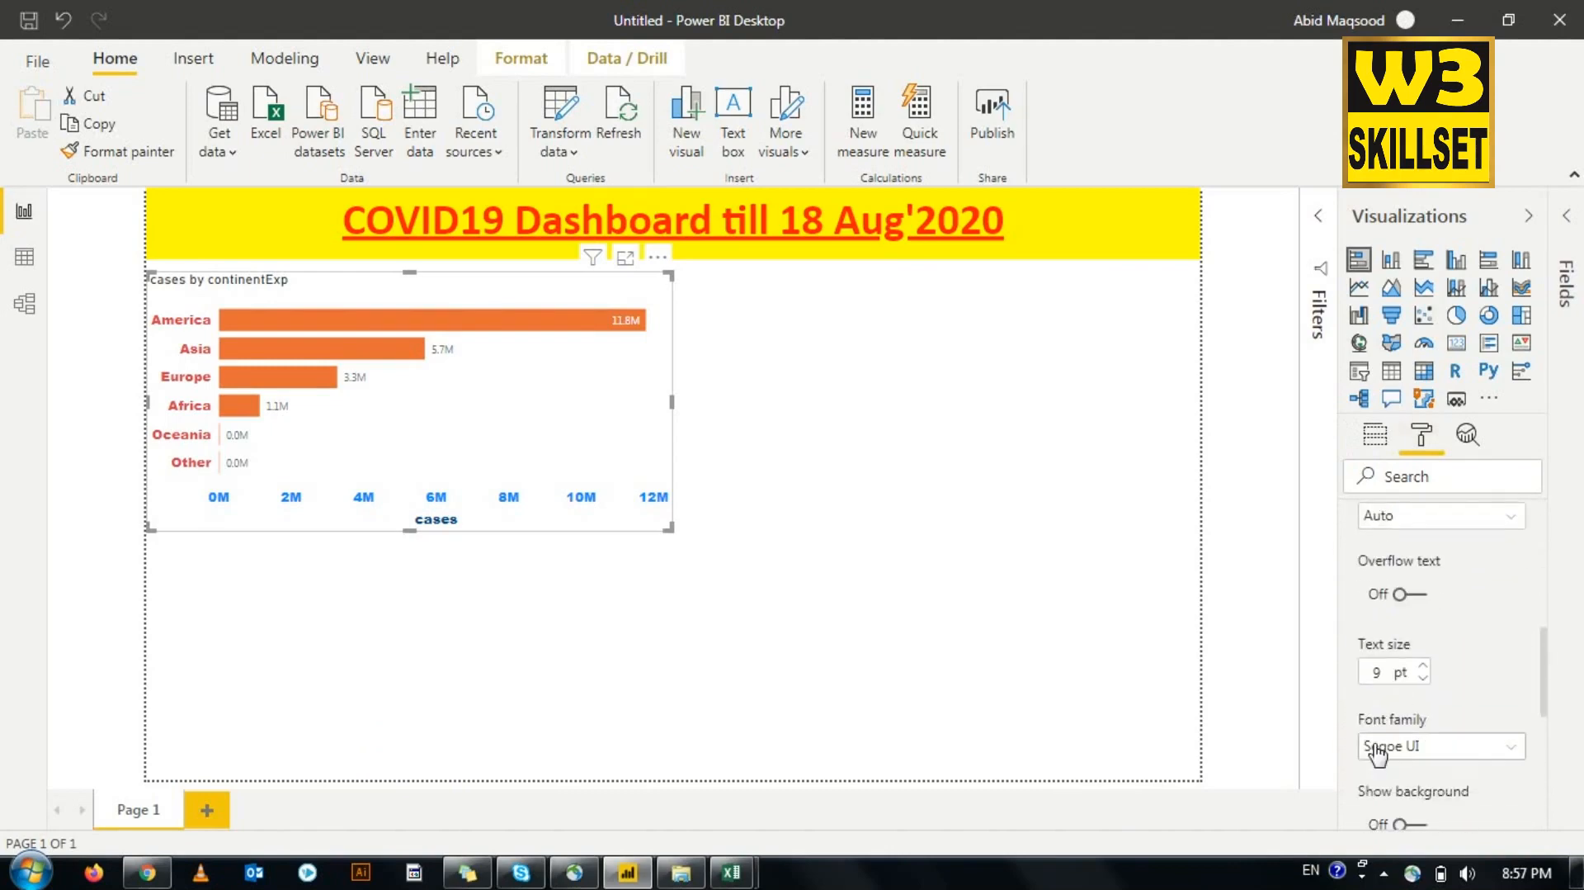
scroll(1377, 752, "down", 2)
left_click(1423, 551)
left_click(1423, 552)
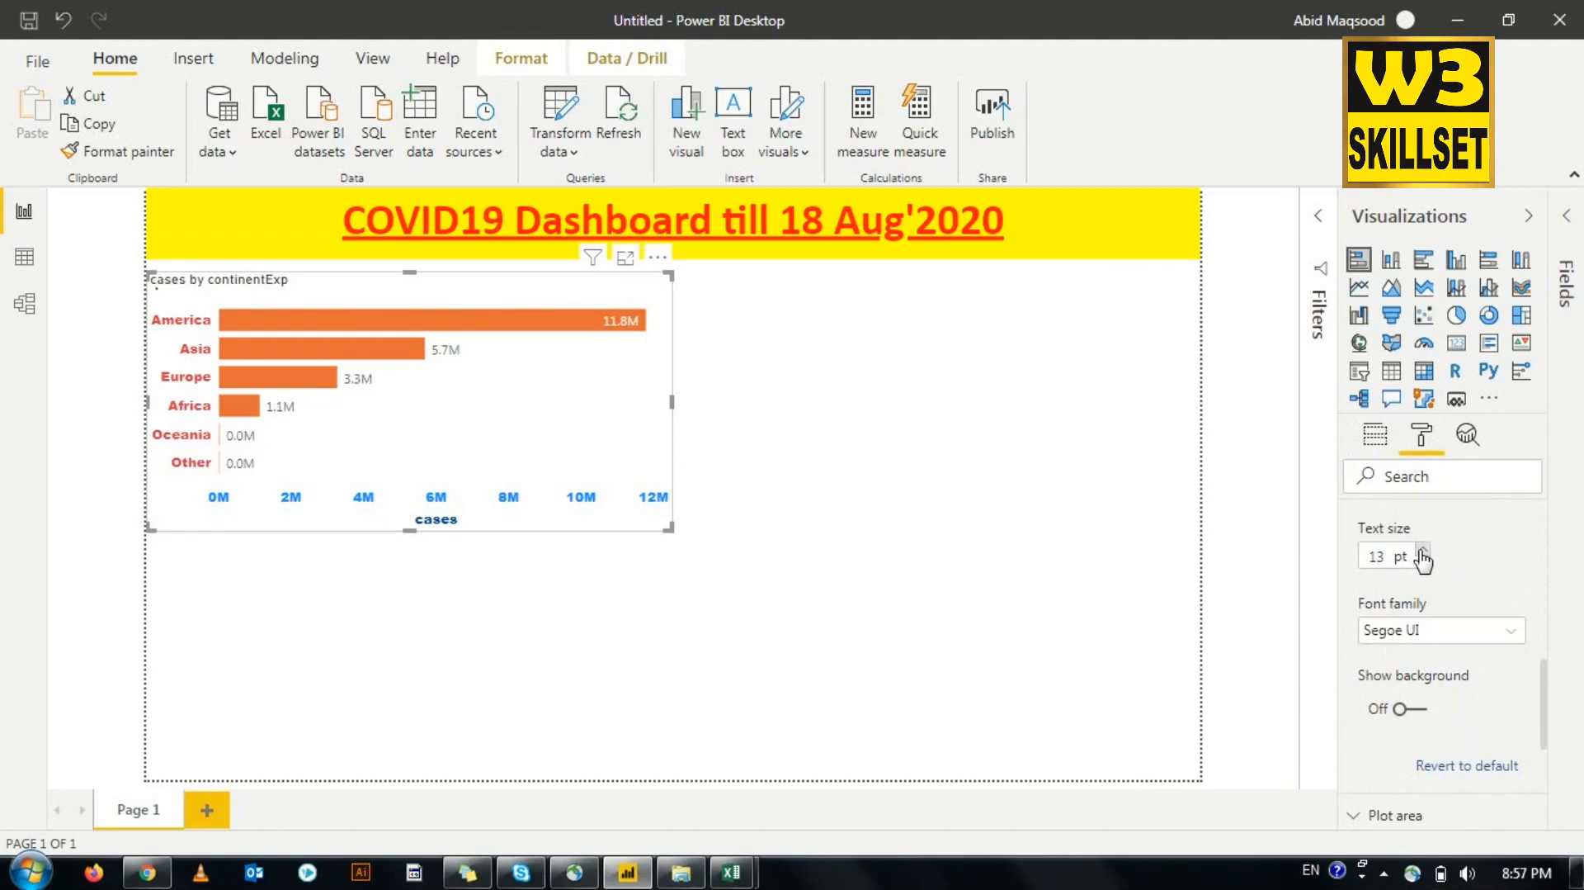
left_click(1433, 634)
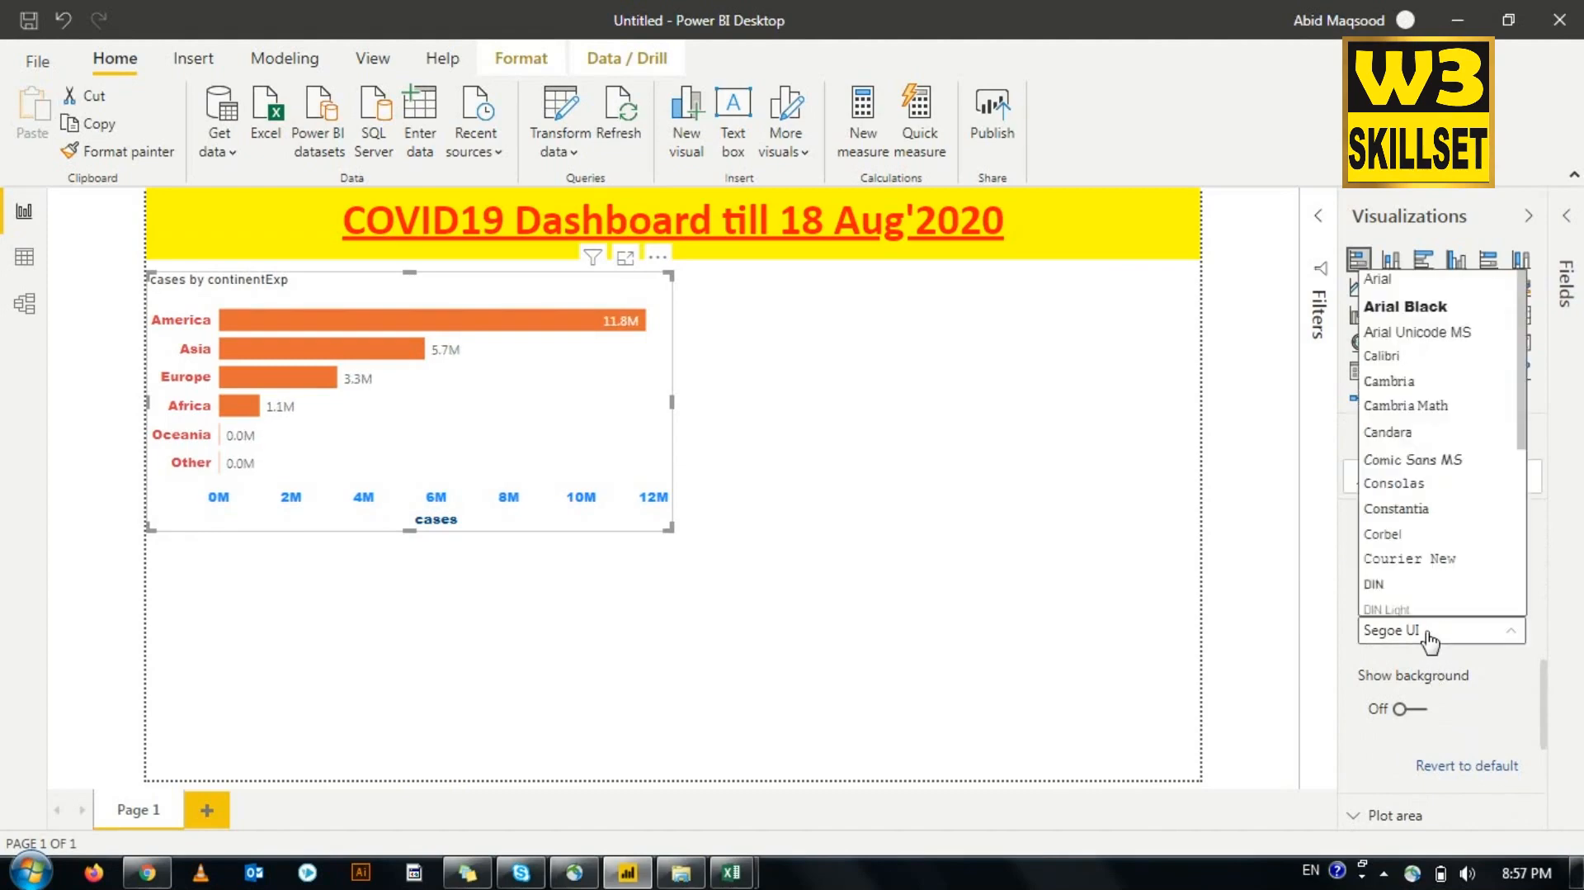
left_click(1417, 312)
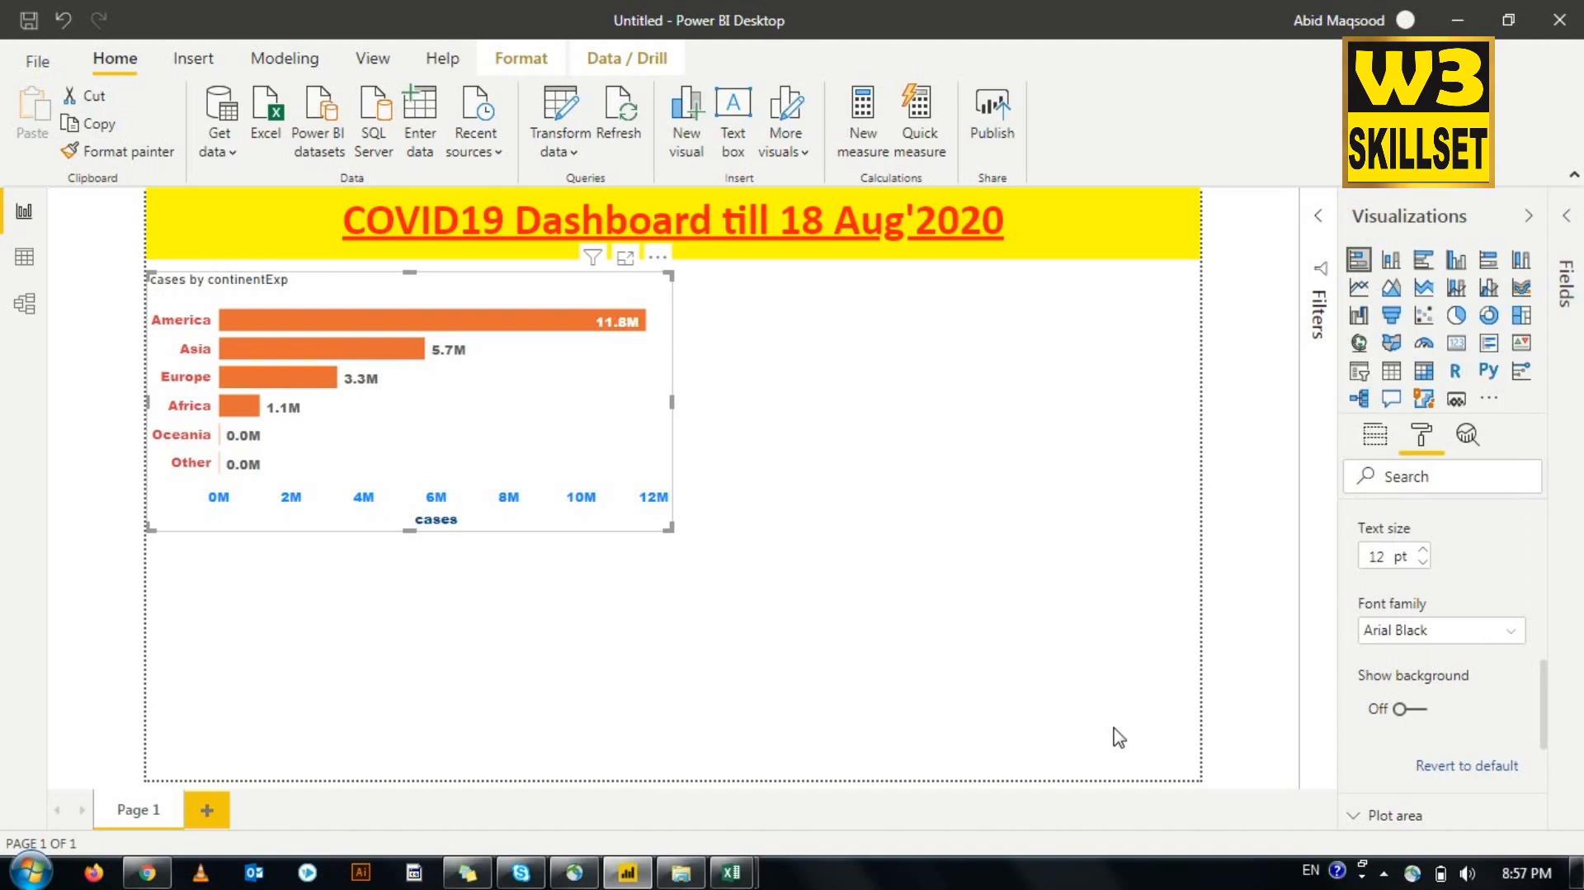
Step: Change the data labels' color to dark blue
scroll(1395, 639, "up", 3)
scroll(1395, 639, "up", 6)
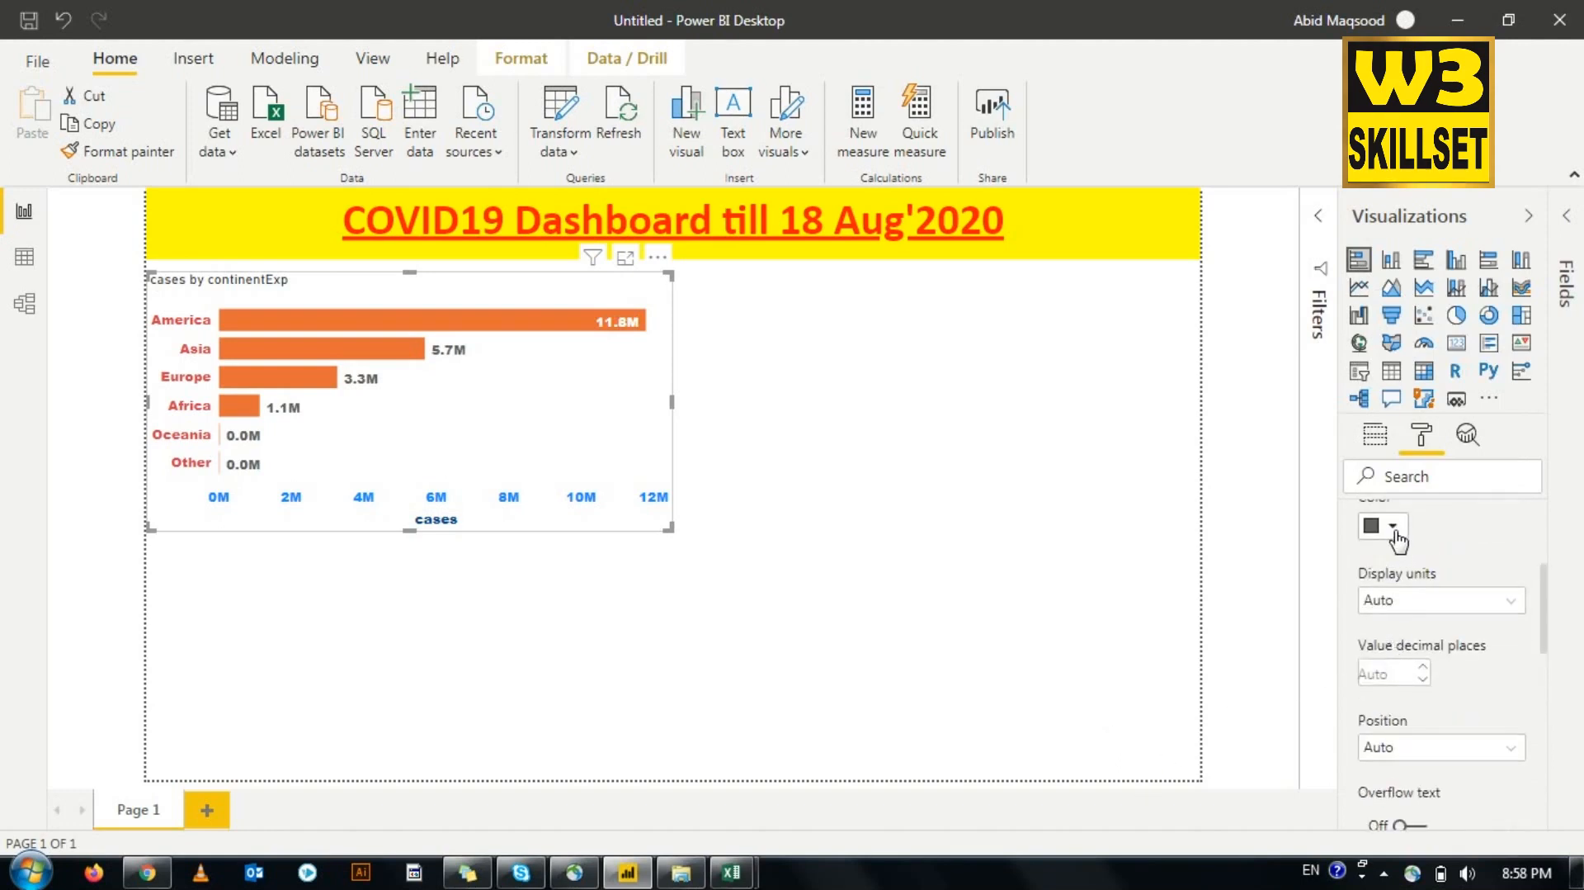
left_click(1393, 528)
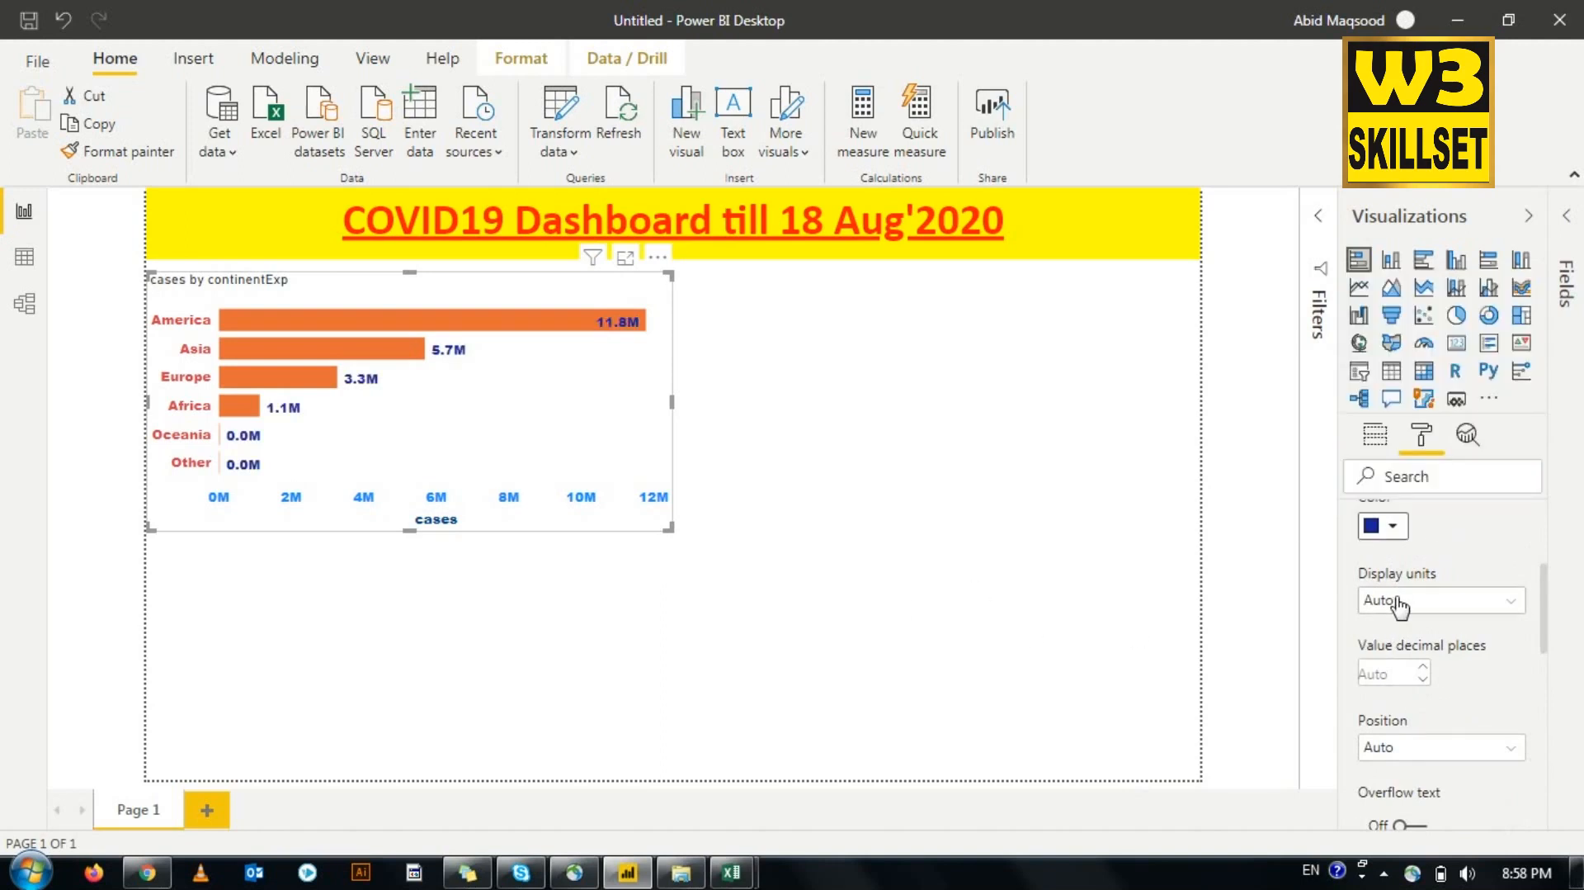
Step: Turn on the background behind the bar chart's data labels
scroll(1444, 619, "up", 2)
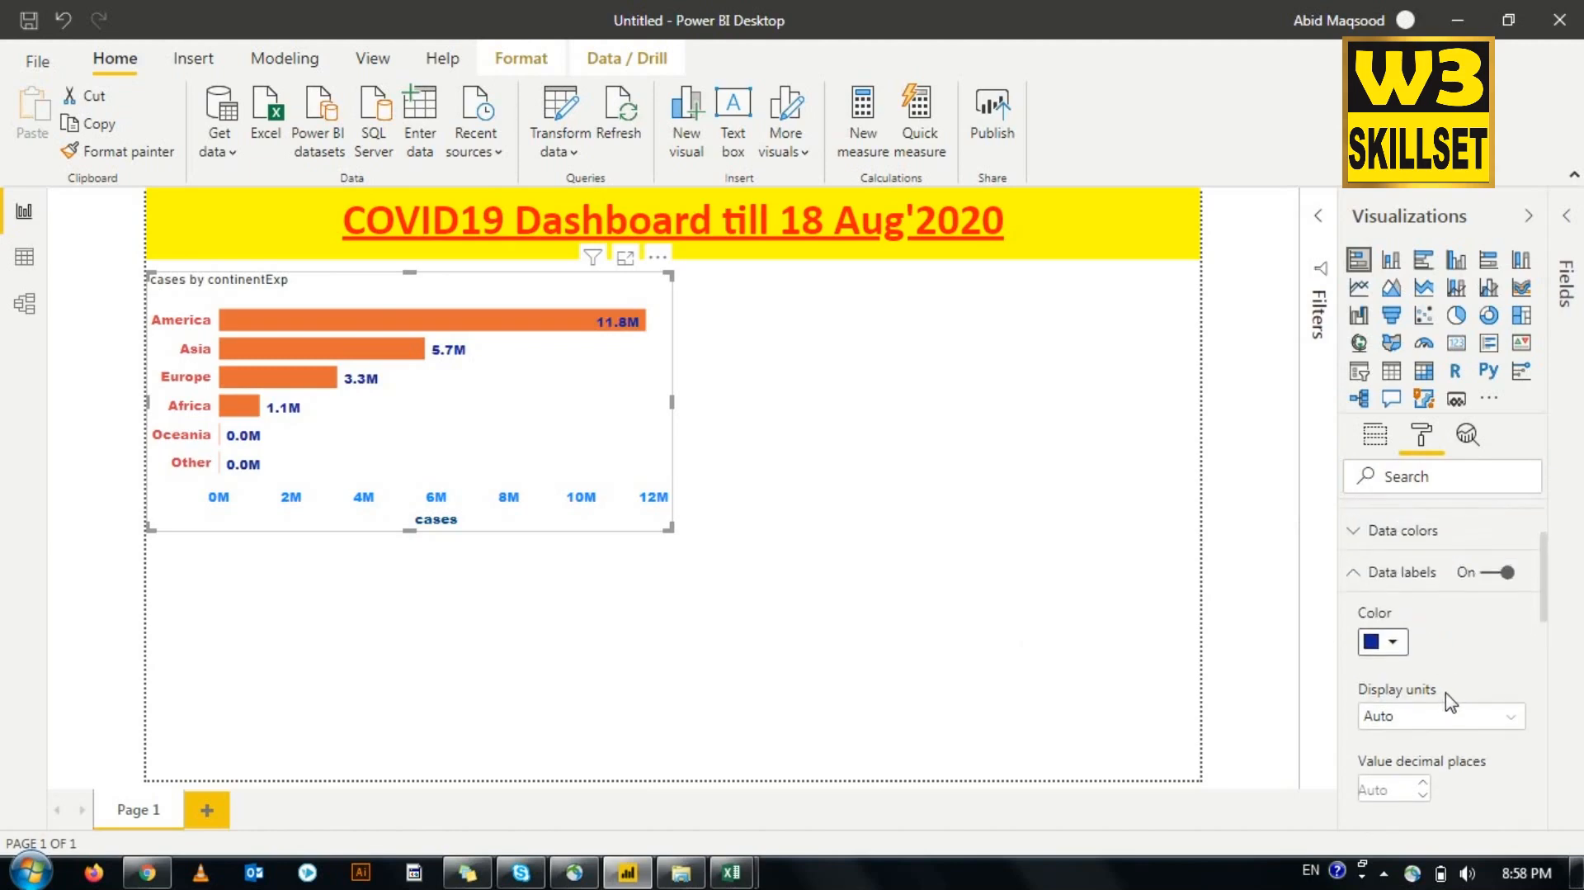
scroll(1449, 702, "down", 3)
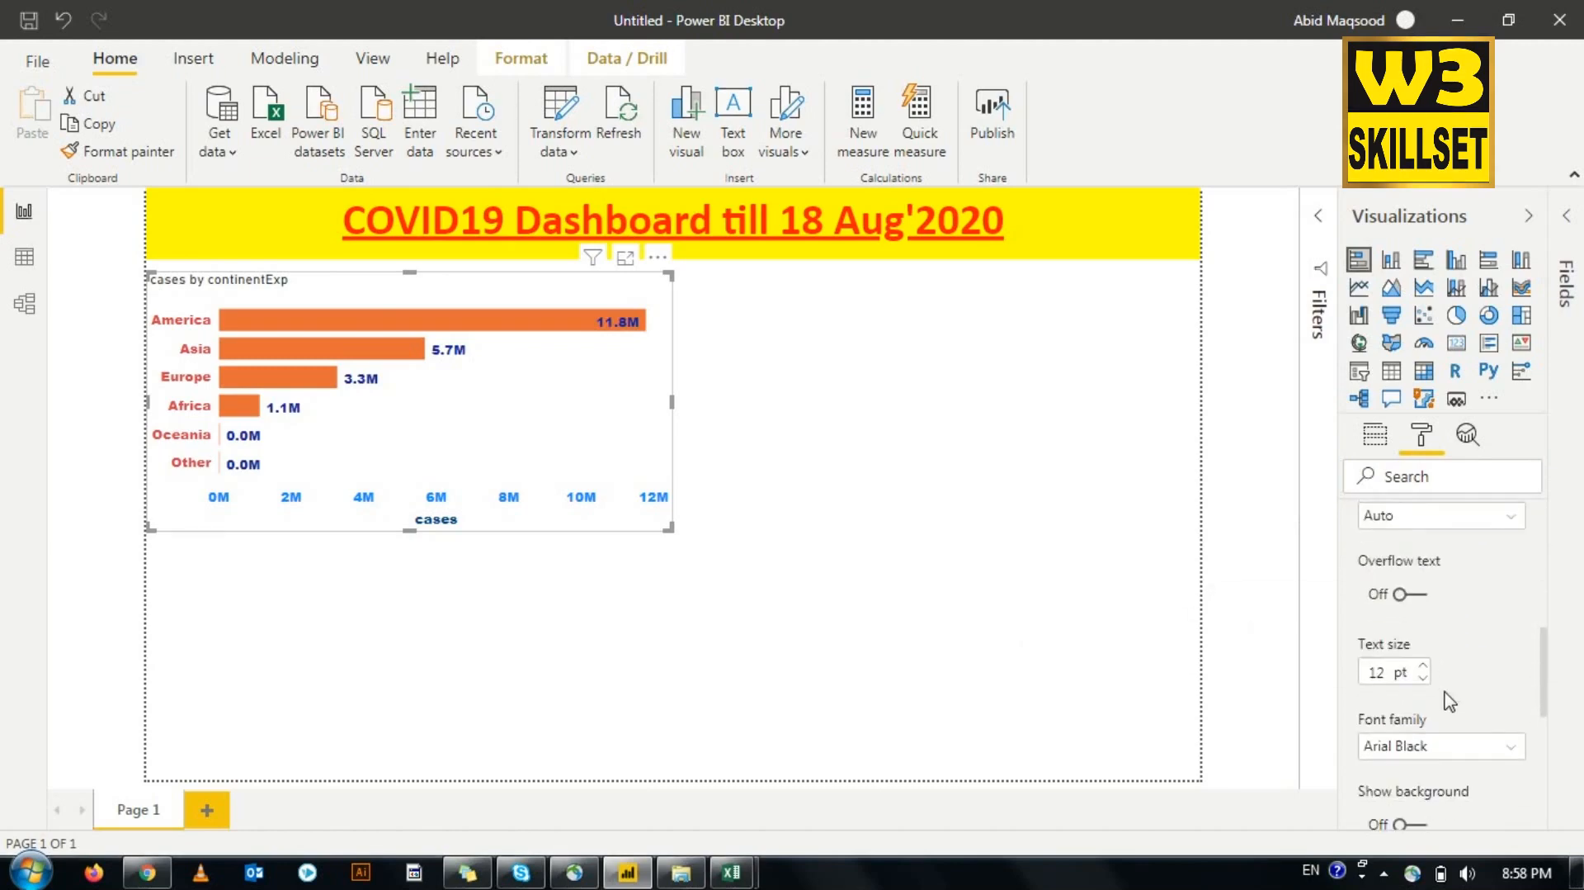
scroll(1450, 702, "down", 4)
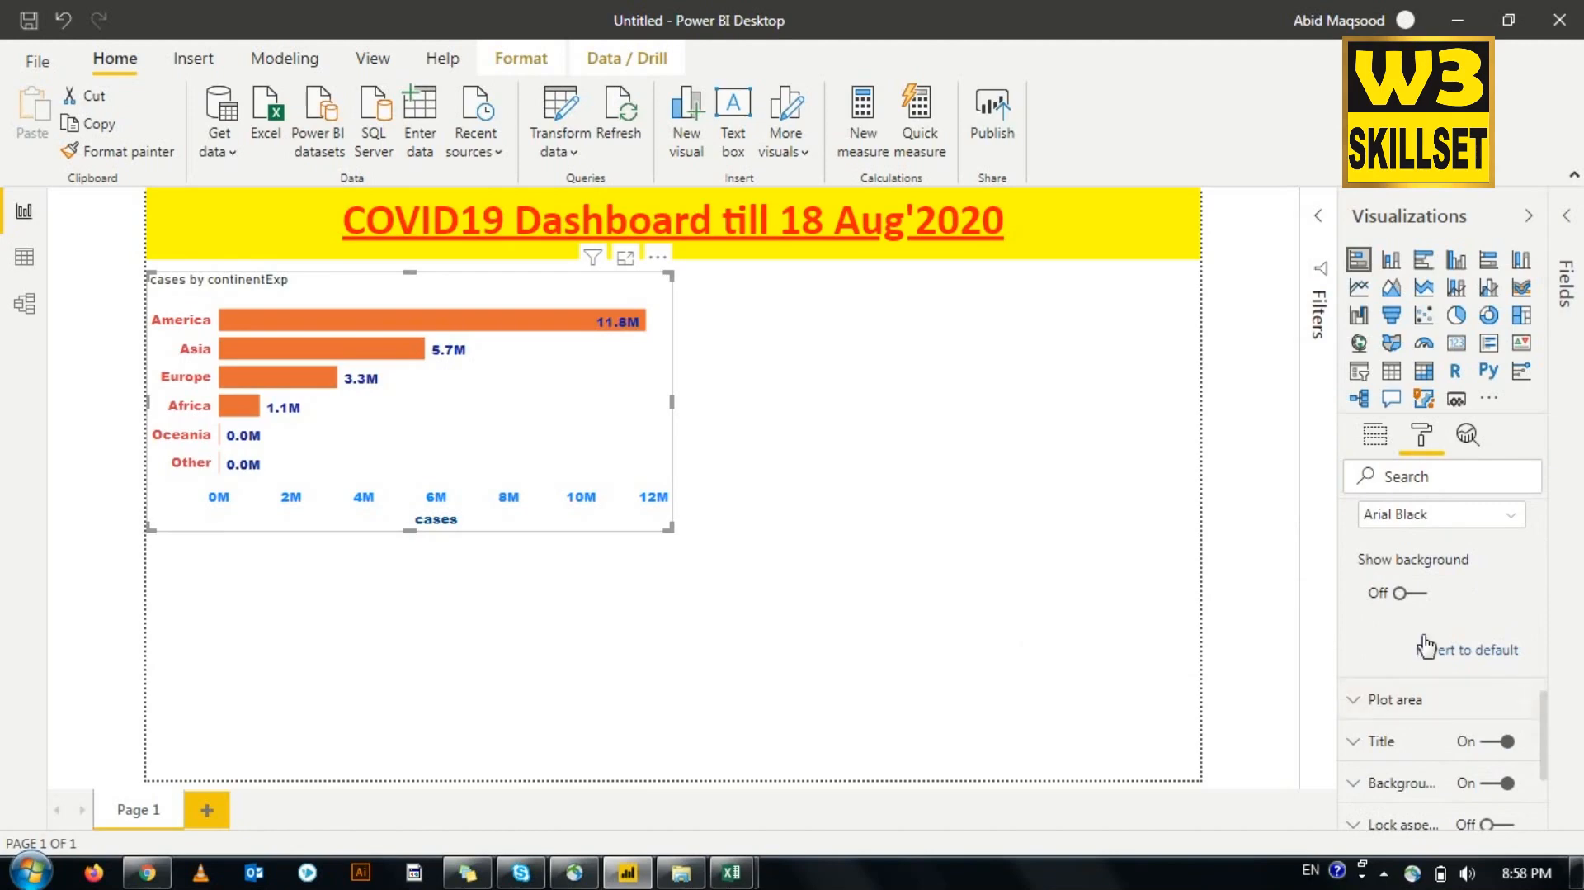
scroll(1419, 615, "up", 5)
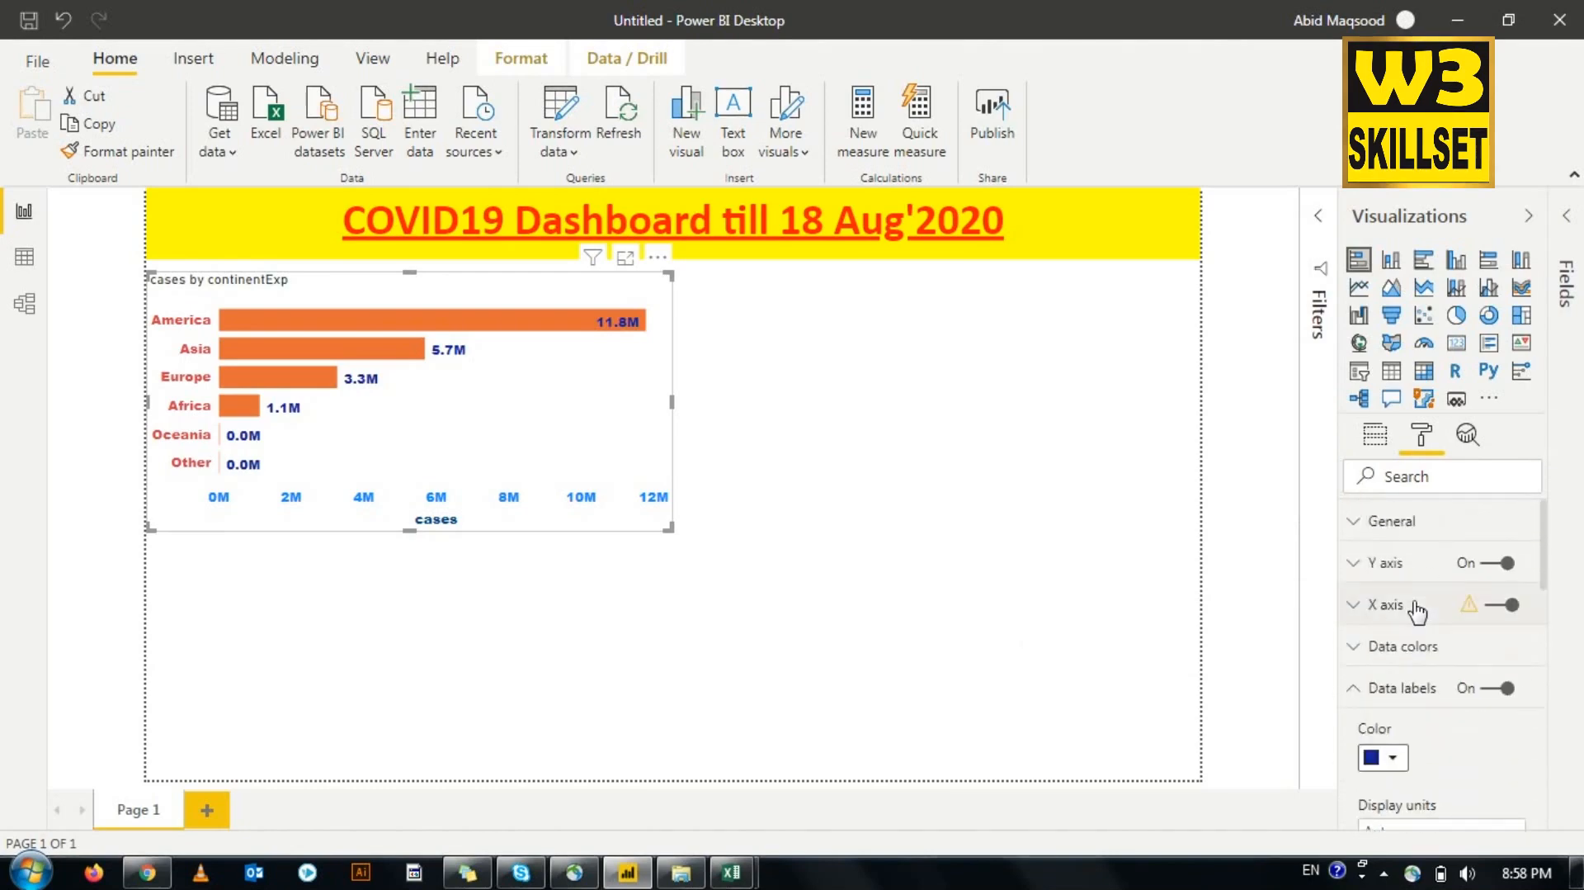
scroll(1420, 753, "down", 3)
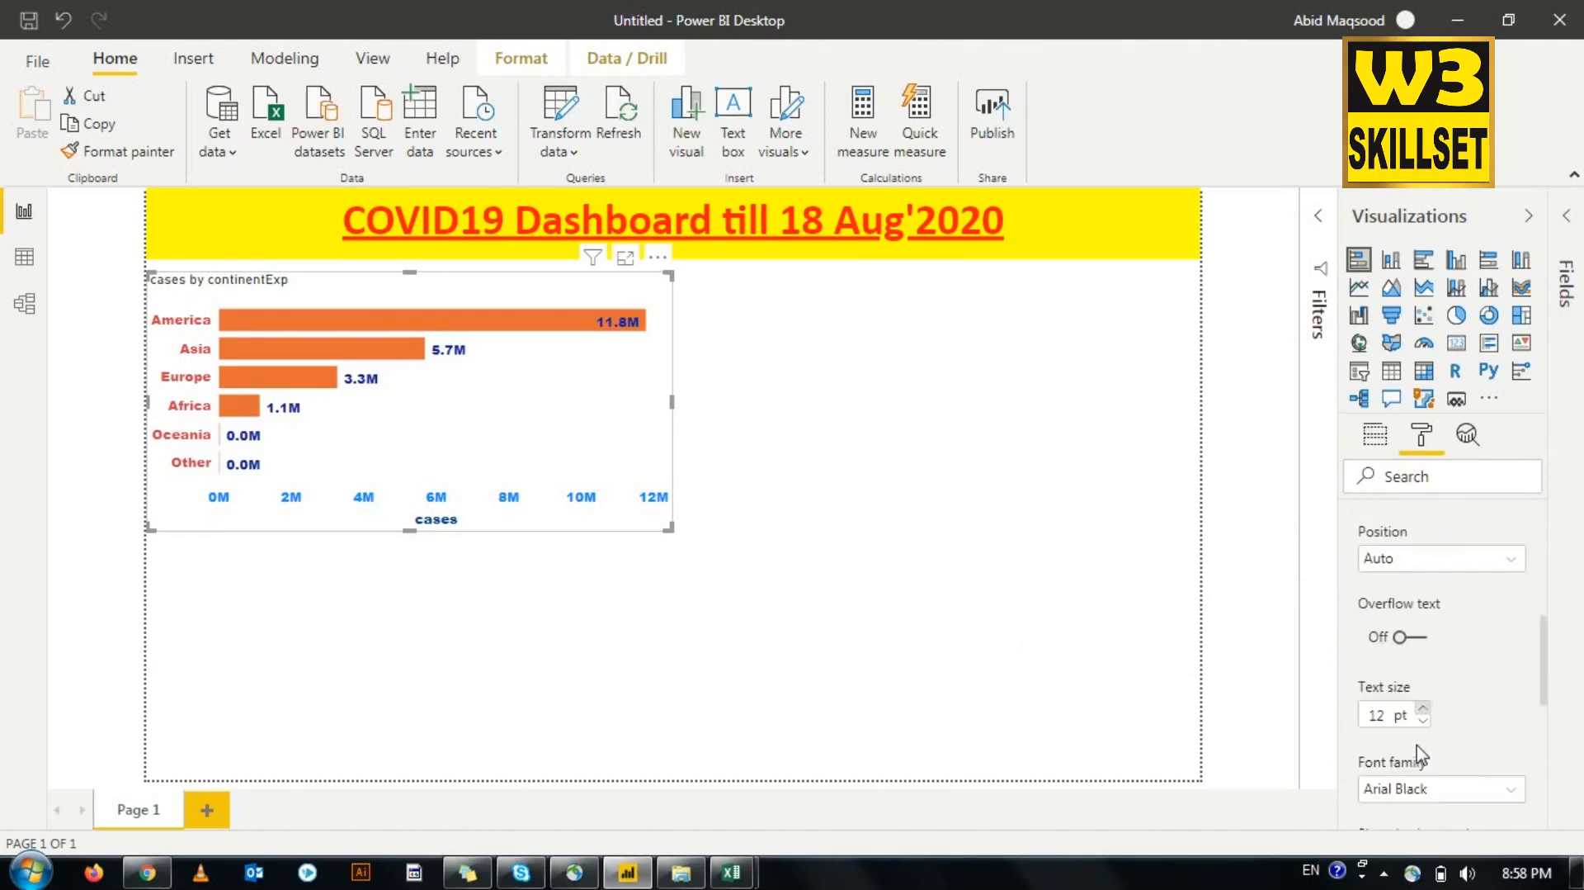
scroll(1420, 753, "down", 2)
left_click(1419, 710)
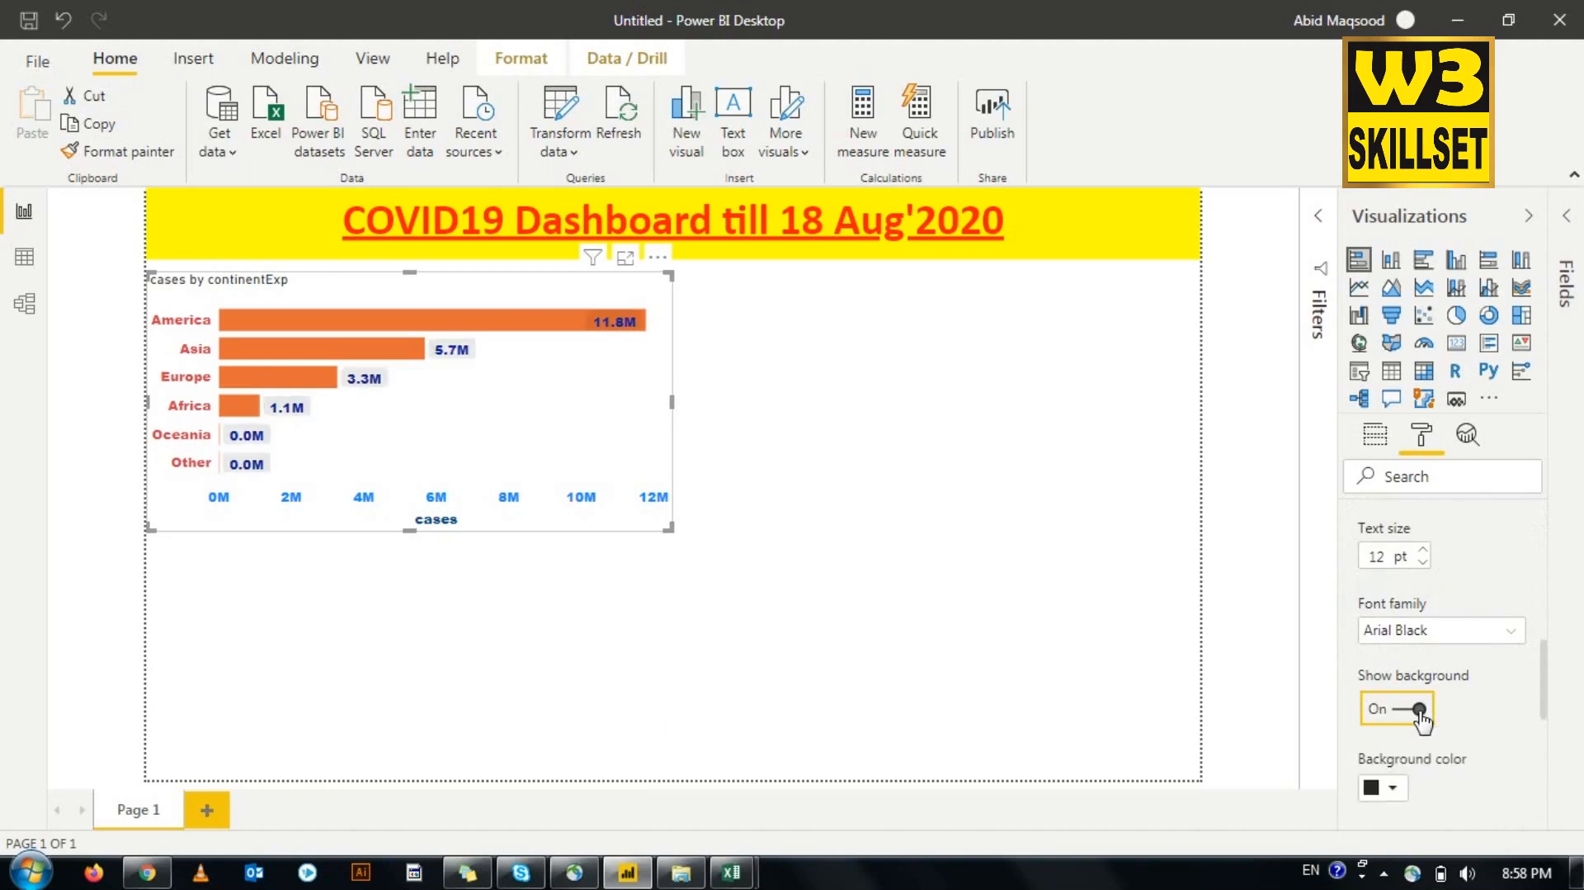
left_click(1419, 710)
left_click(1419, 712)
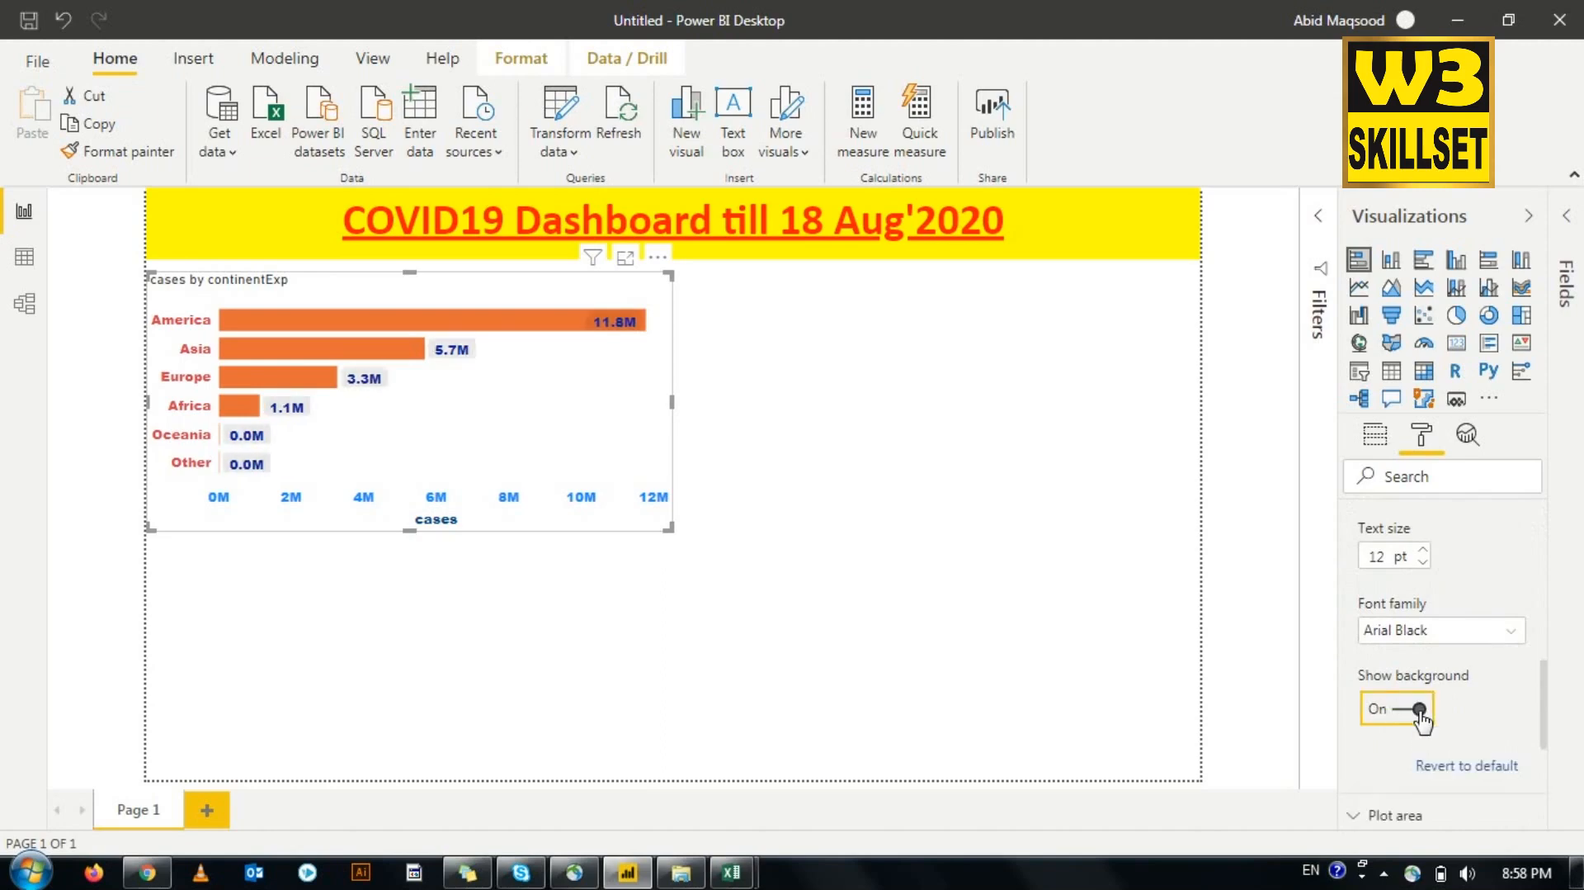
Step: Try blue and light pink as the data labels' background color, and switch the label background off
left_click(1395, 794)
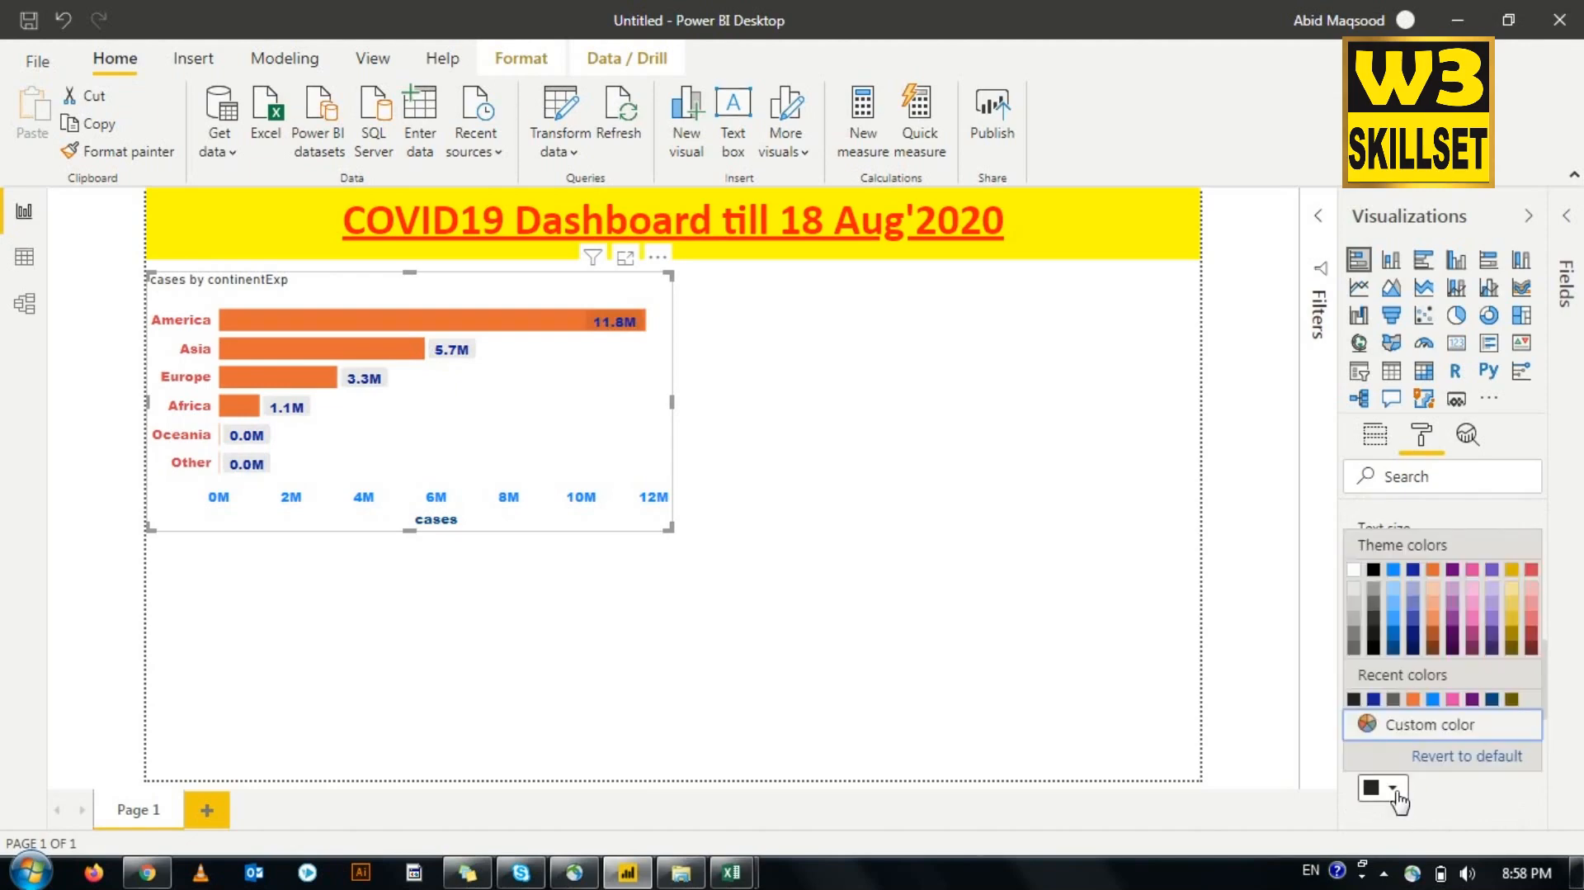
left_click(1433, 699)
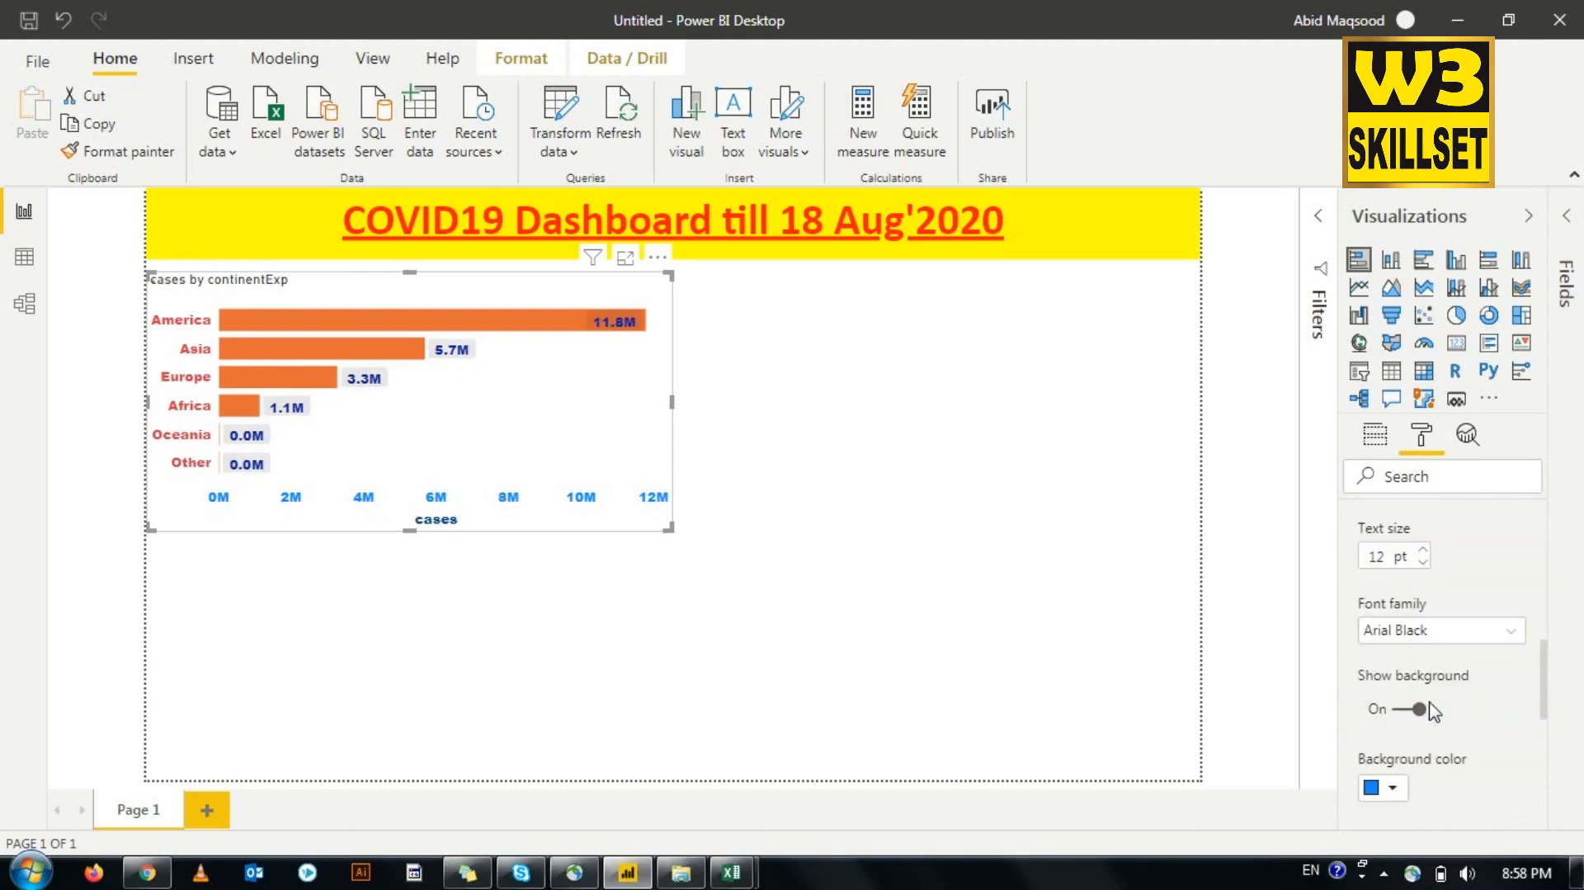
left_click(1394, 787)
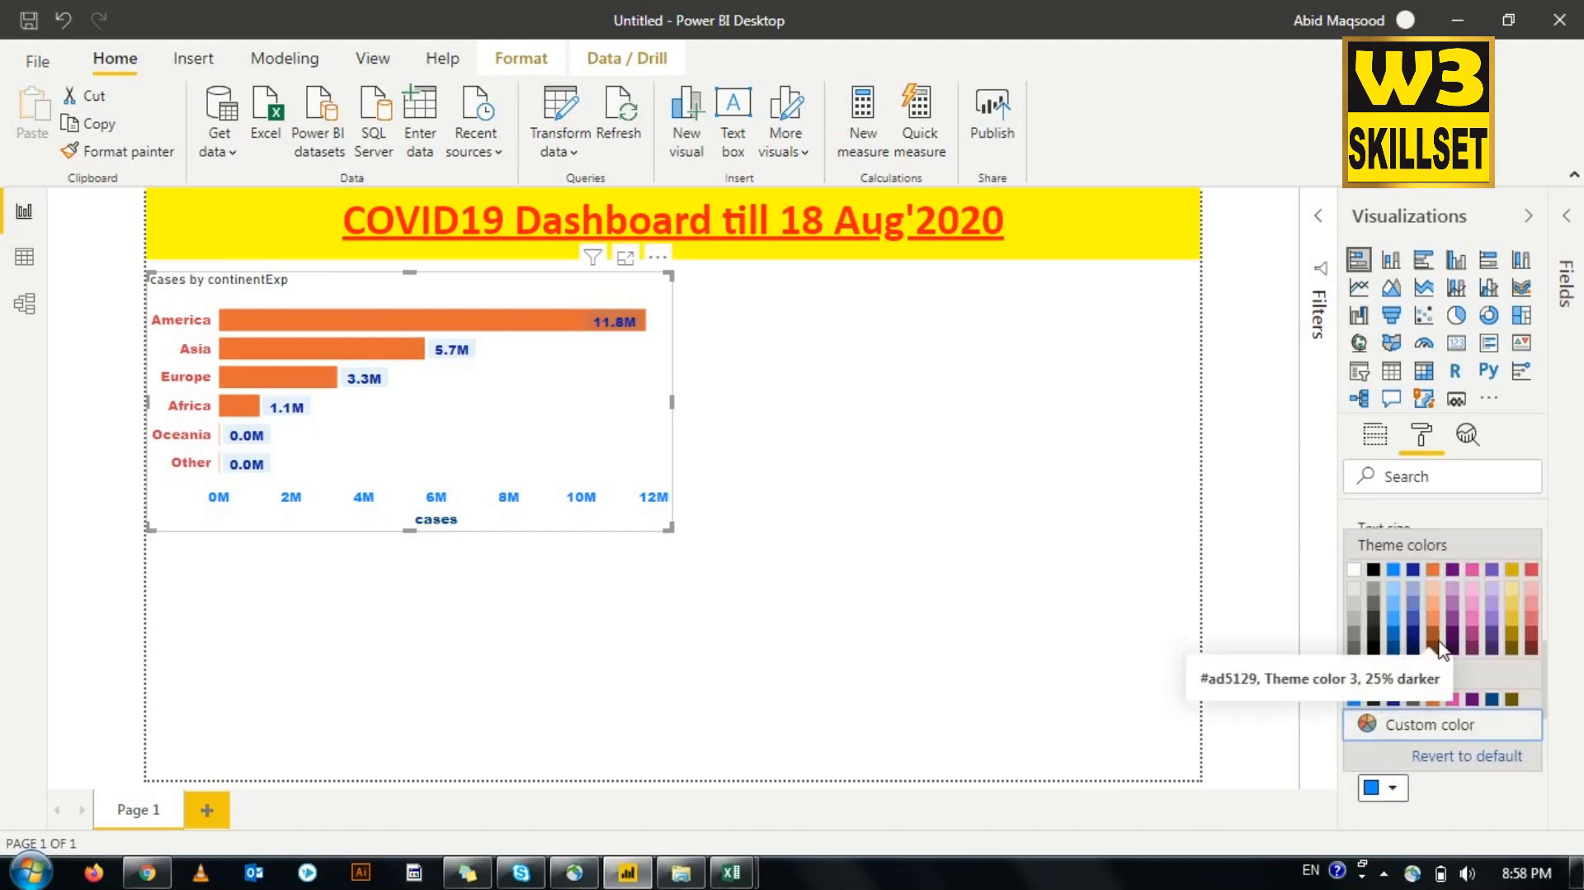
left_click(1471, 598)
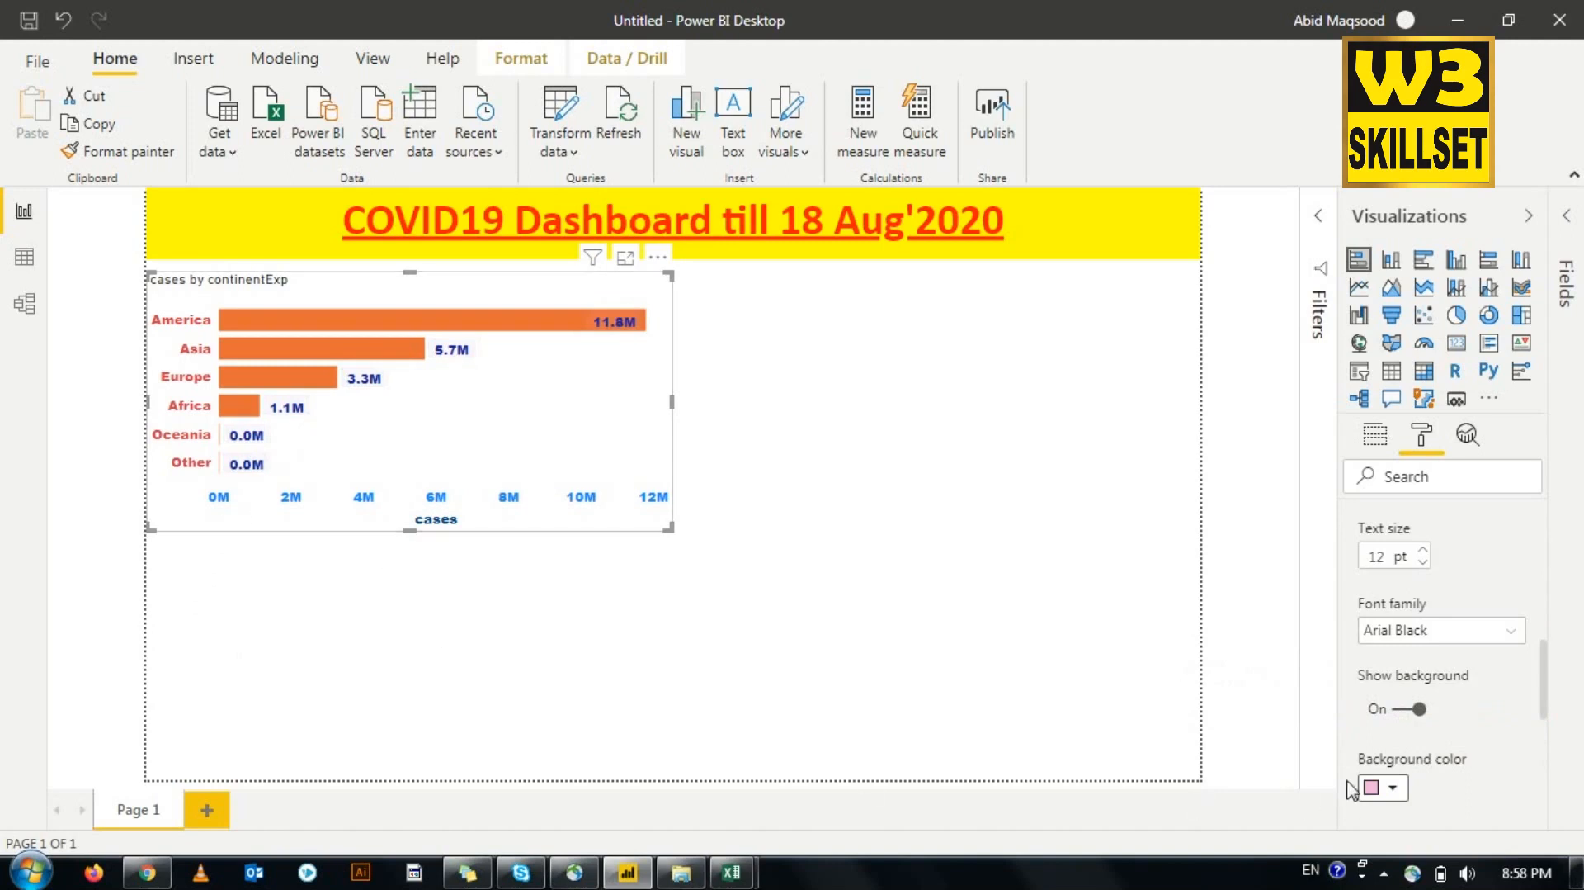
left_click(1416, 711)
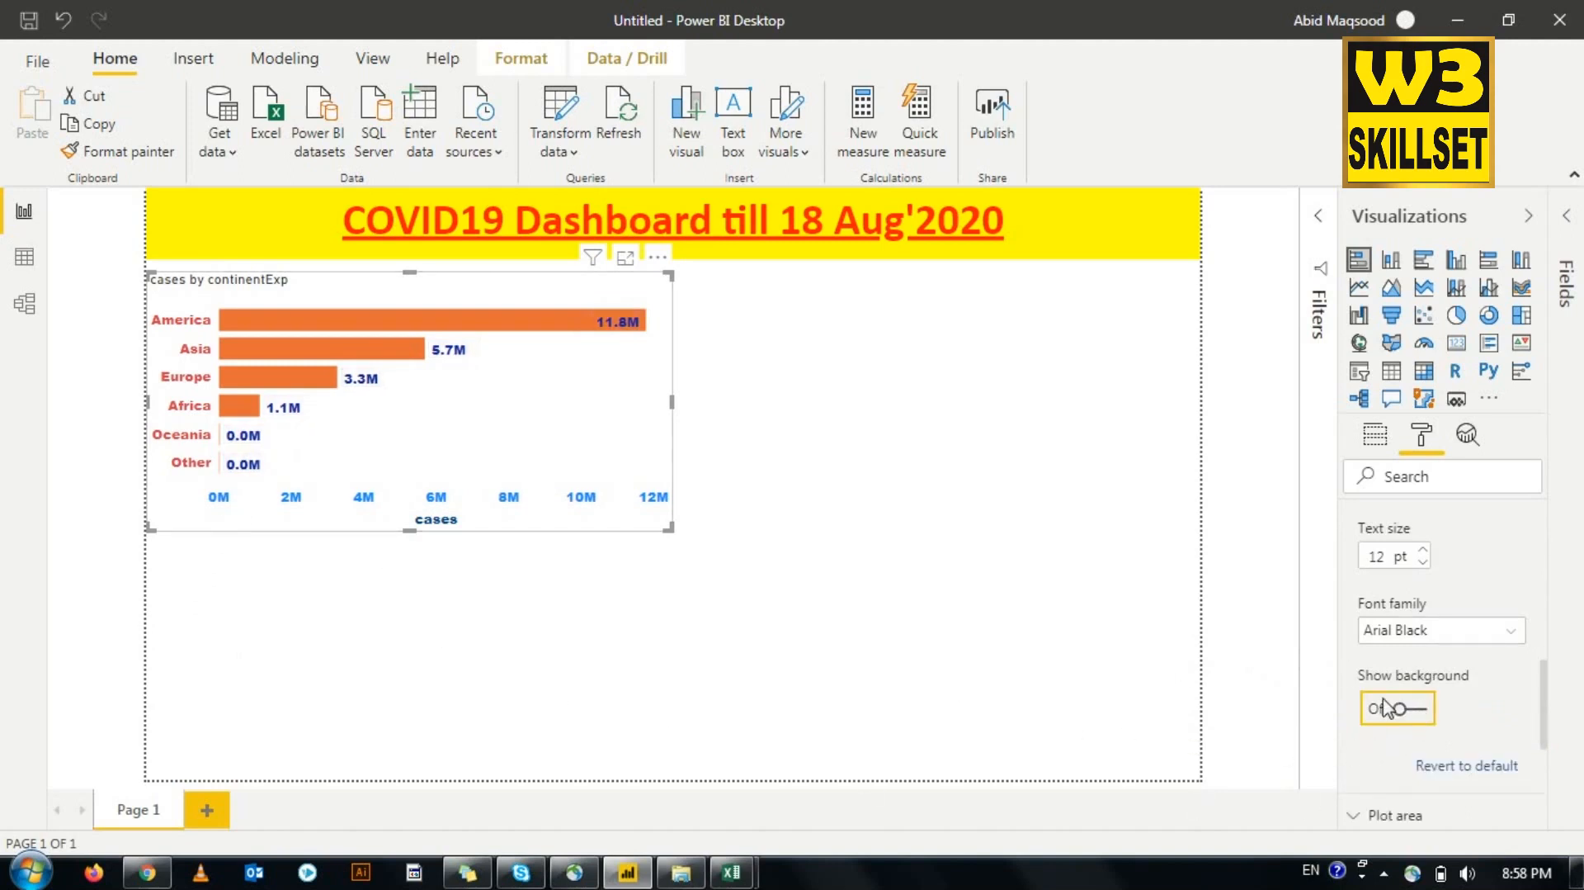
Step: Start adding a background image to the bar chart's plot area and look for one in the TEMP\UDEMEY folder
scroll(1414, 684, "down", 2)
scroll(1403, 694, "up", 6)
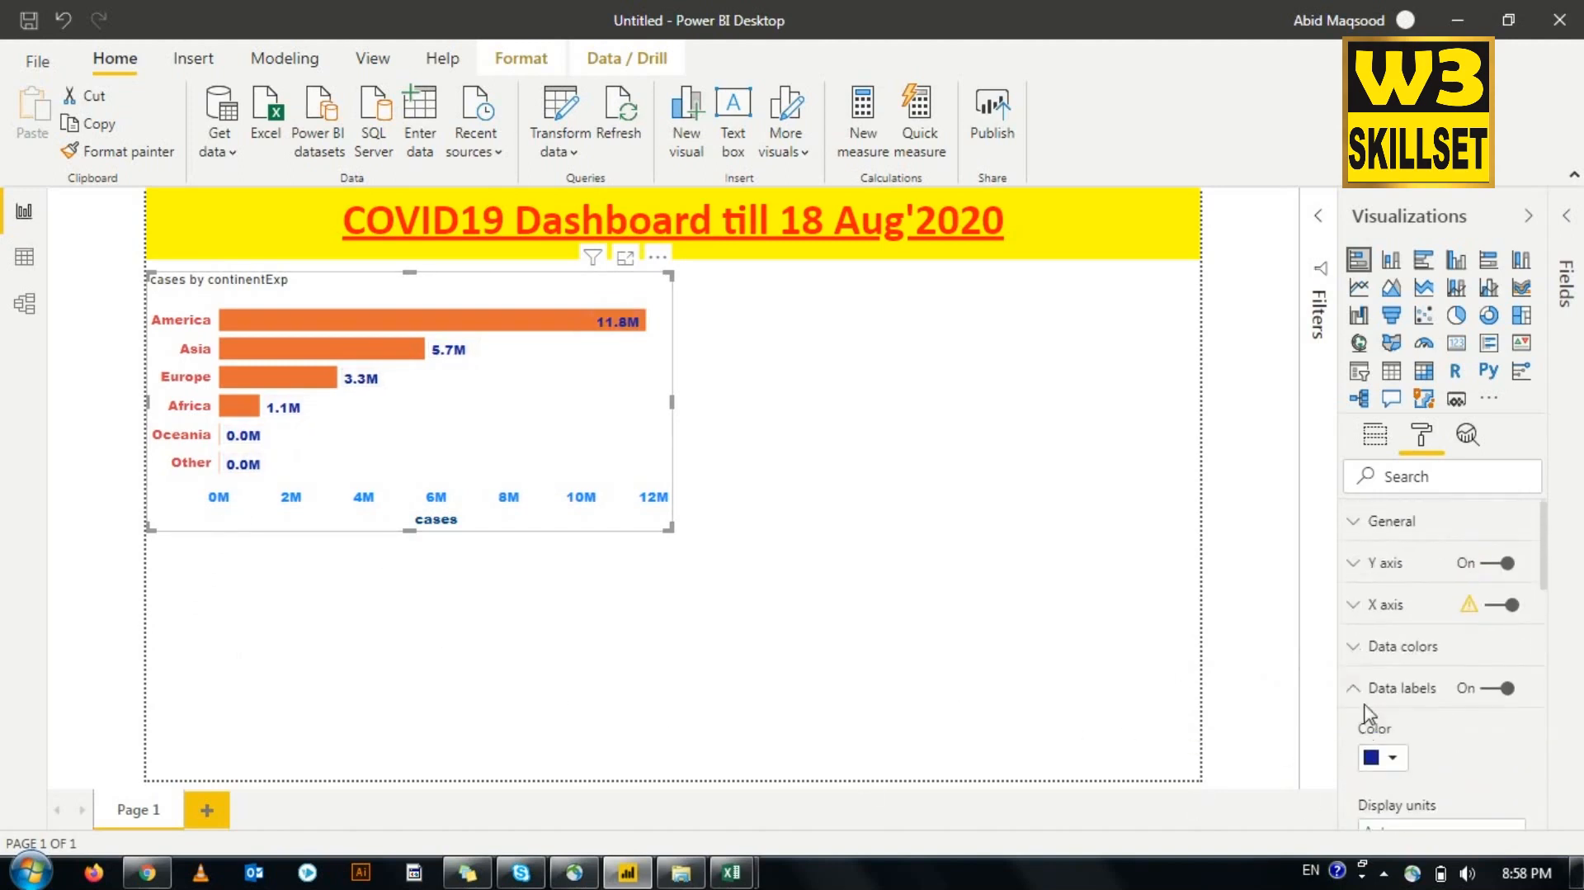
left_click(1363, 687)
left_click(1353, 730)
scroll(1350, 734, "down", 3)
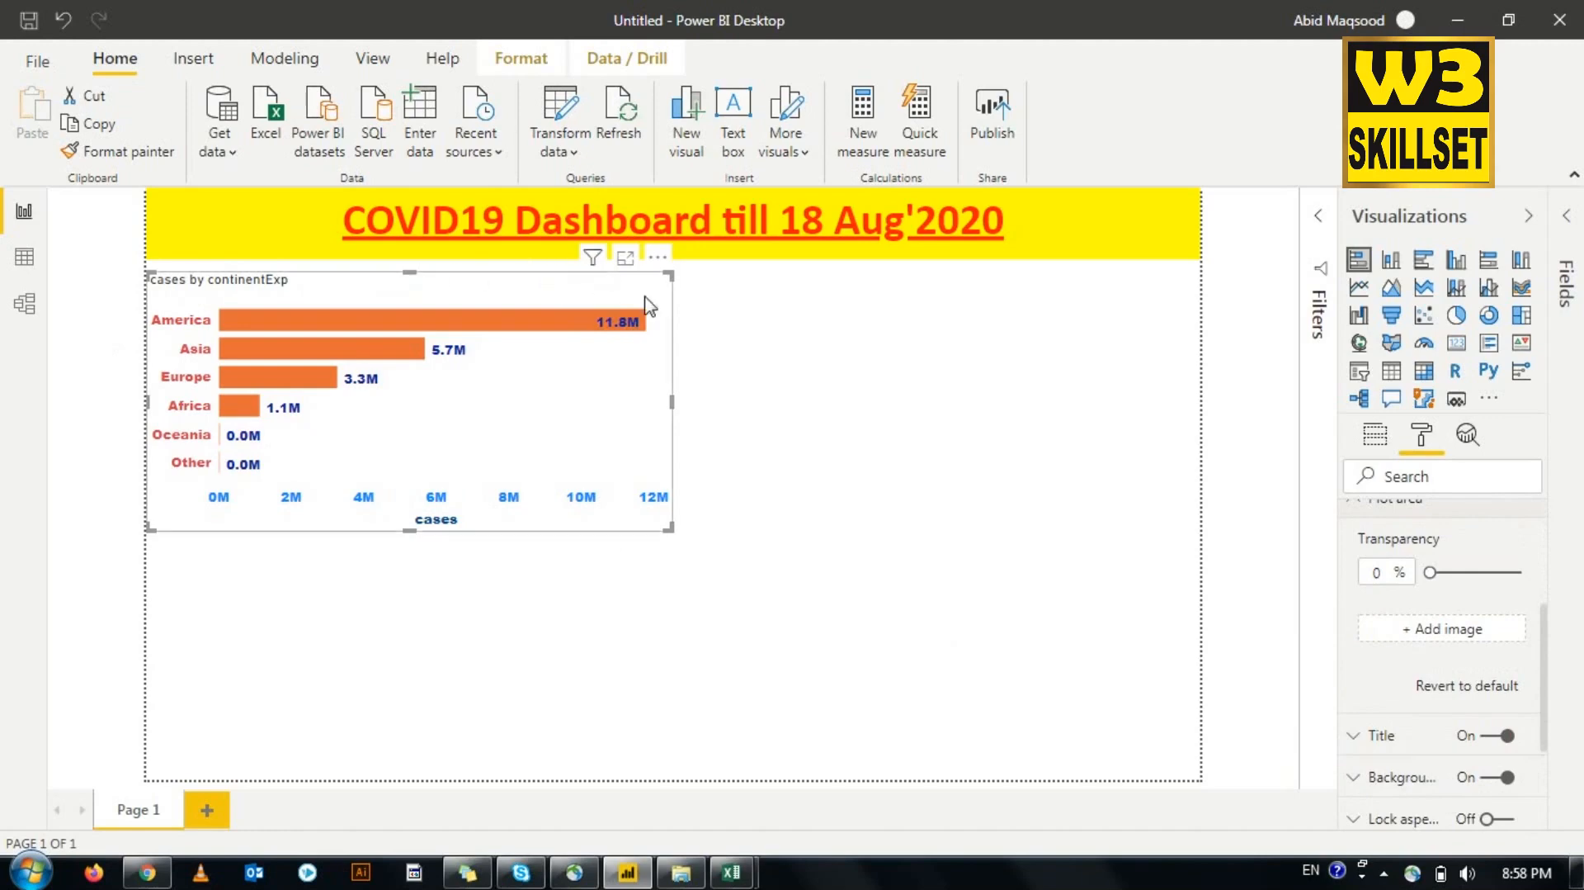
left_click(1440, 630)
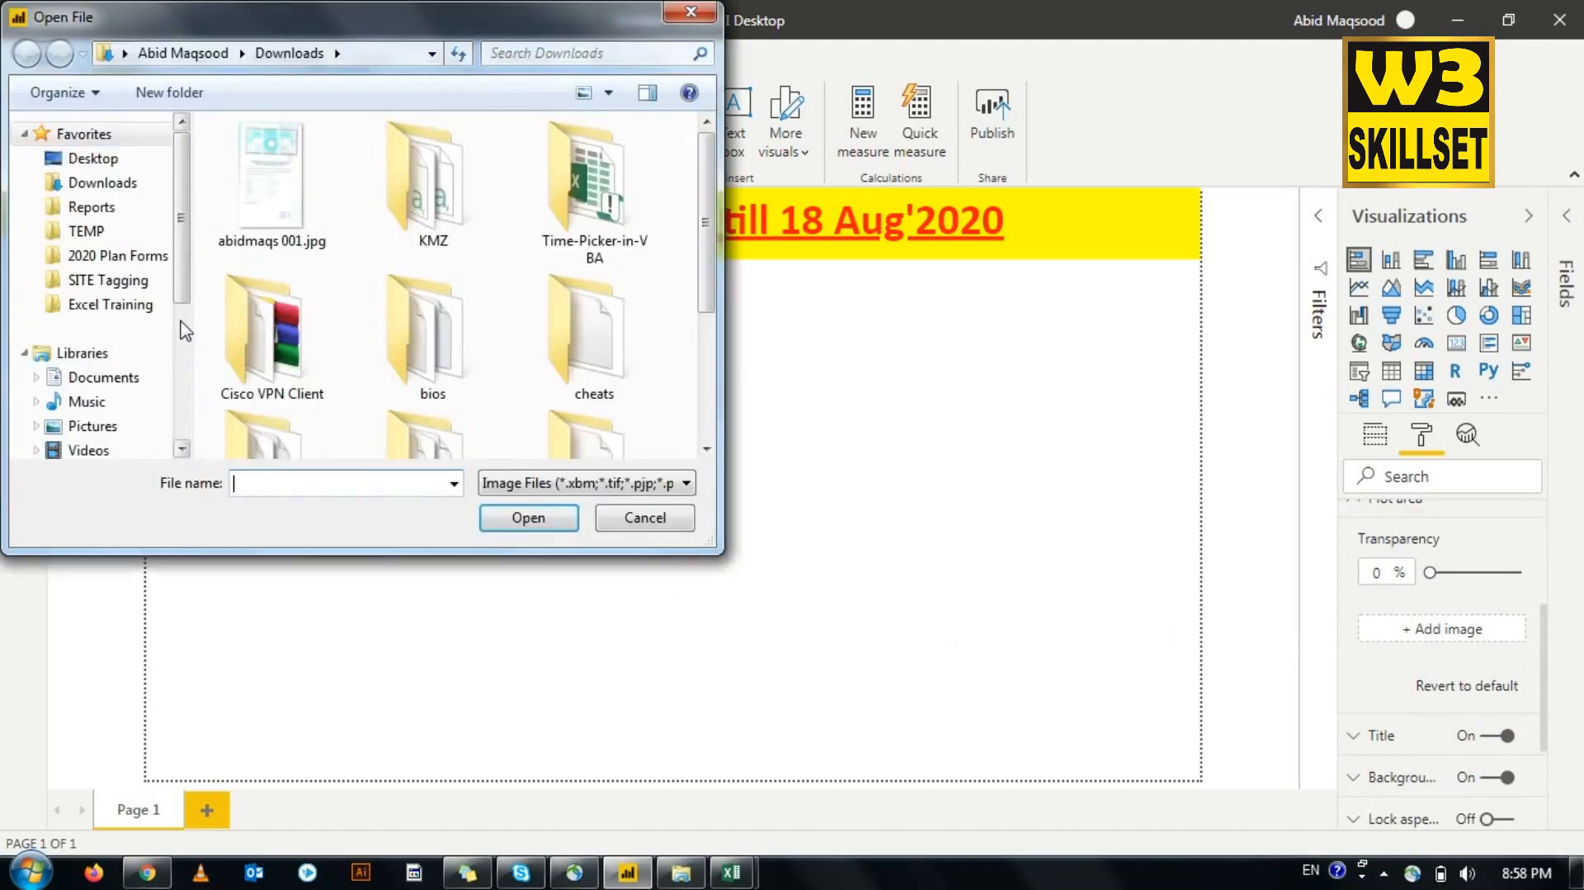
left_click(106, 183)
left_click(108, 232)
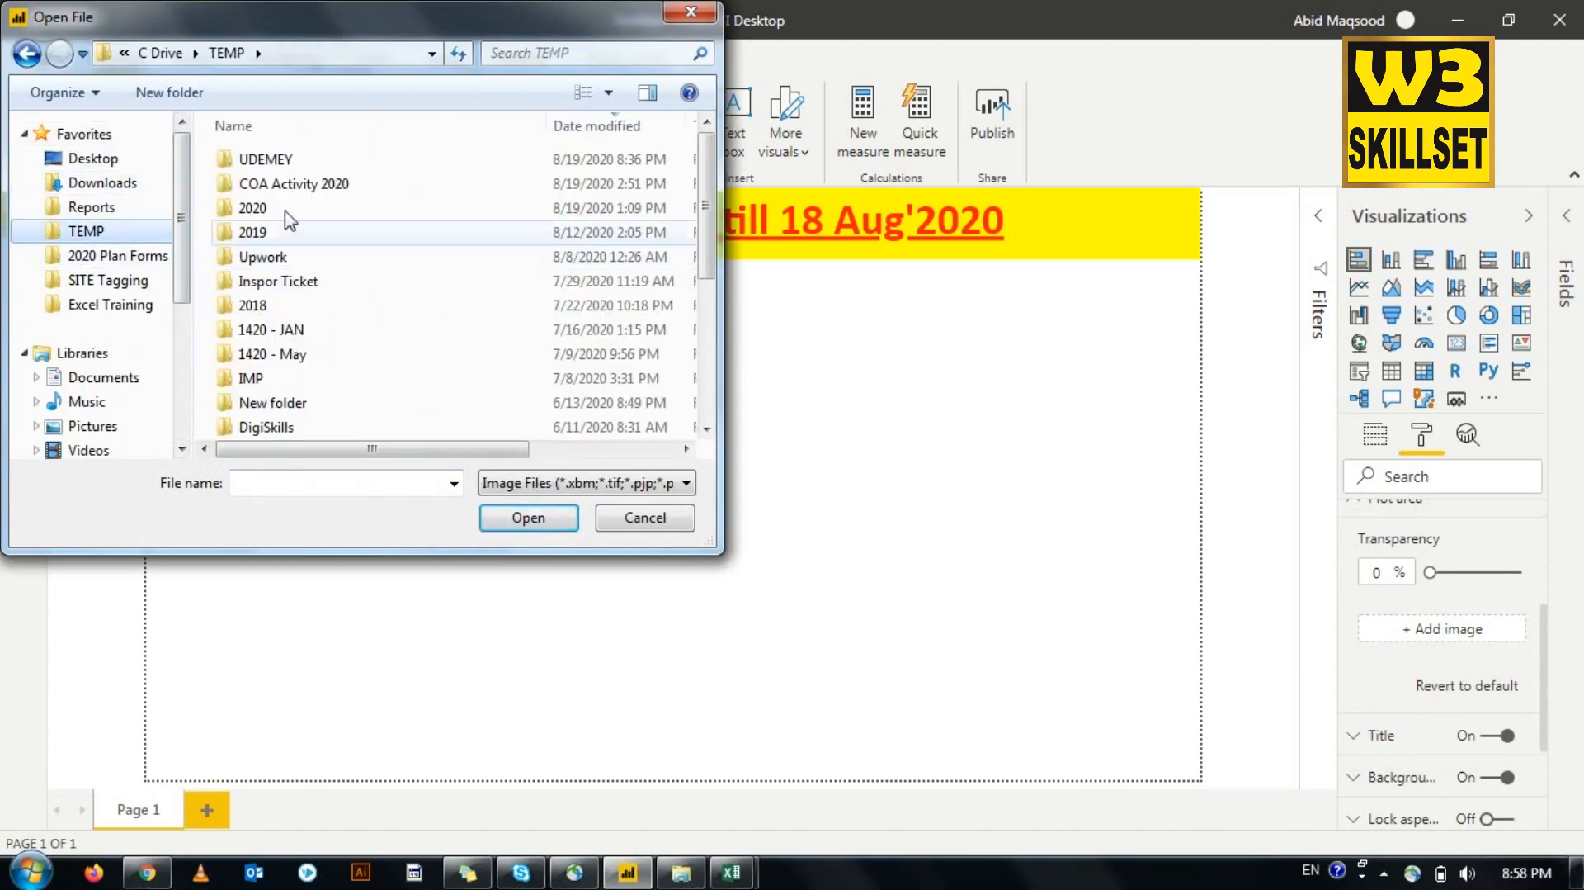
double_click(297, 156)
scroll(372, 296, "down", 5)
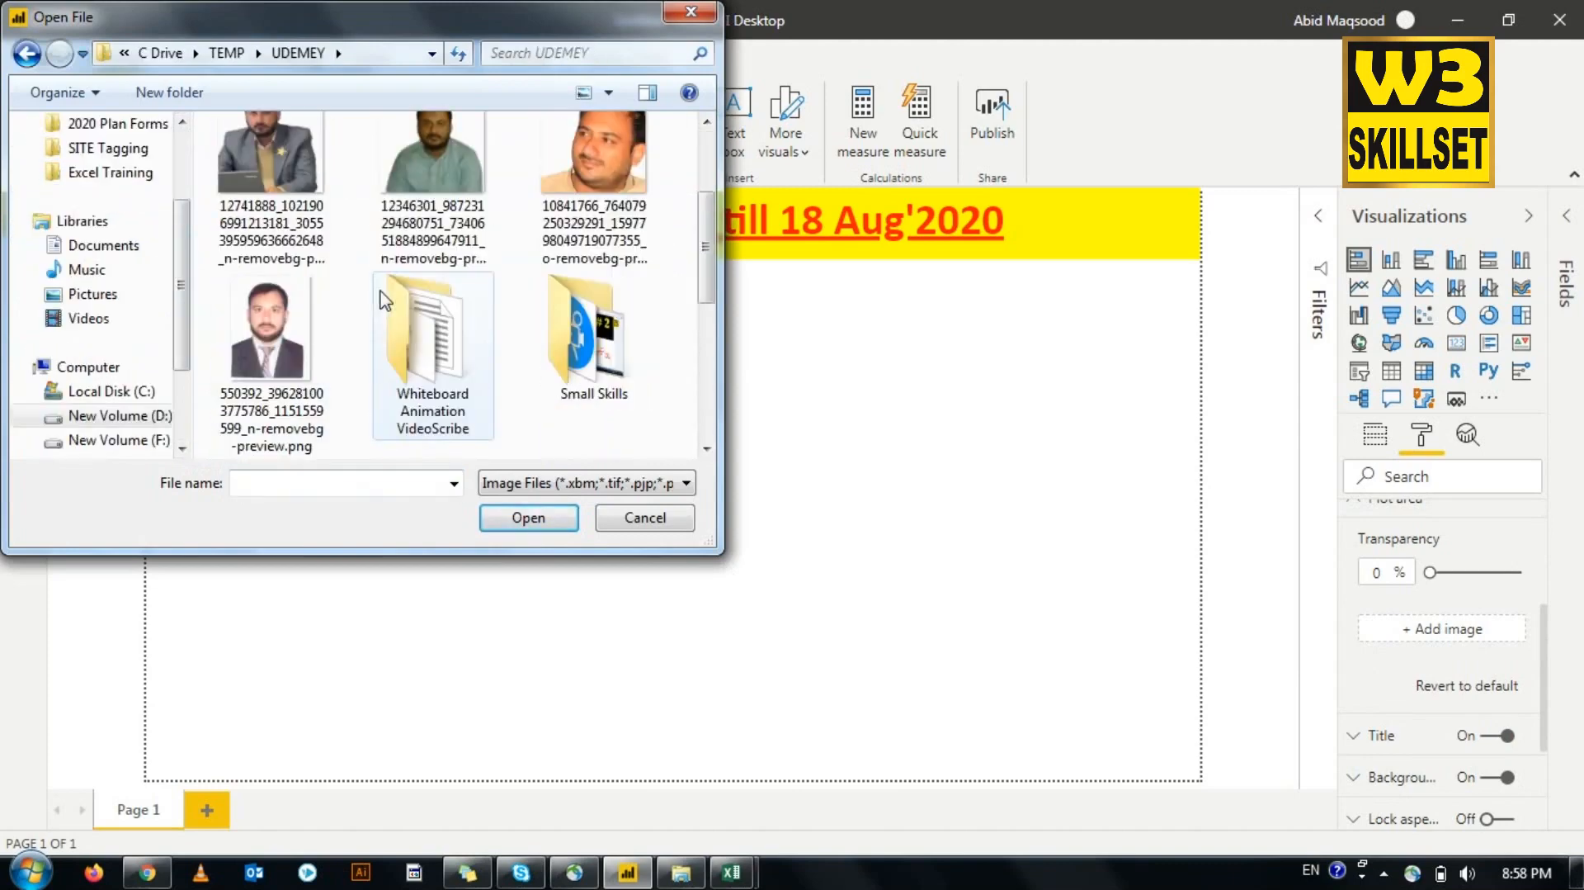
scroll(384, 299, "down", 1)
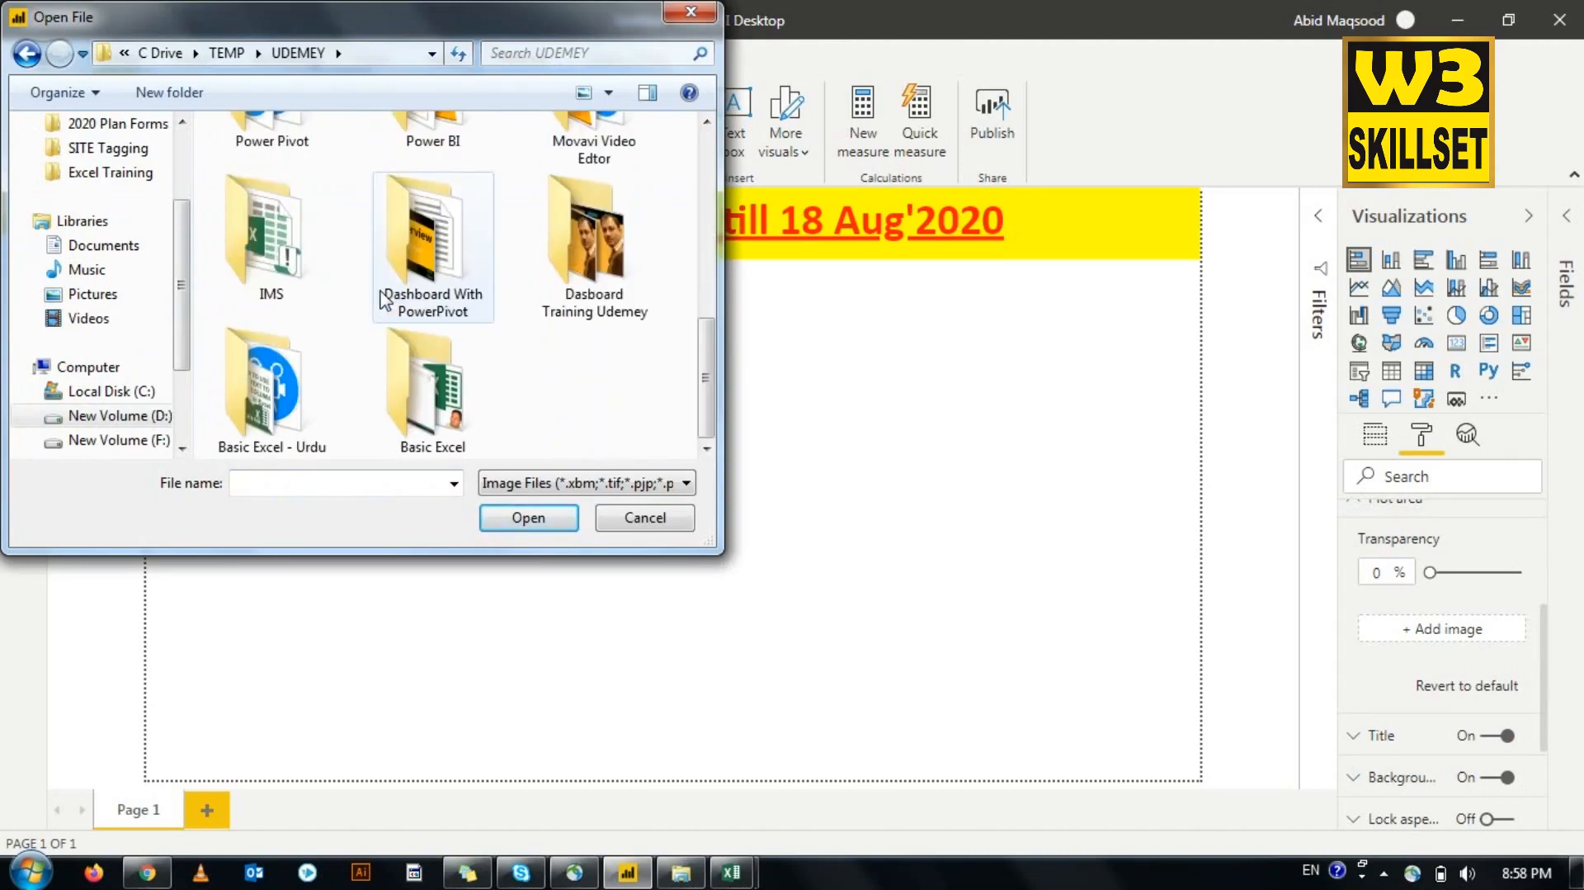
scroll(386, 338, "up", 1)
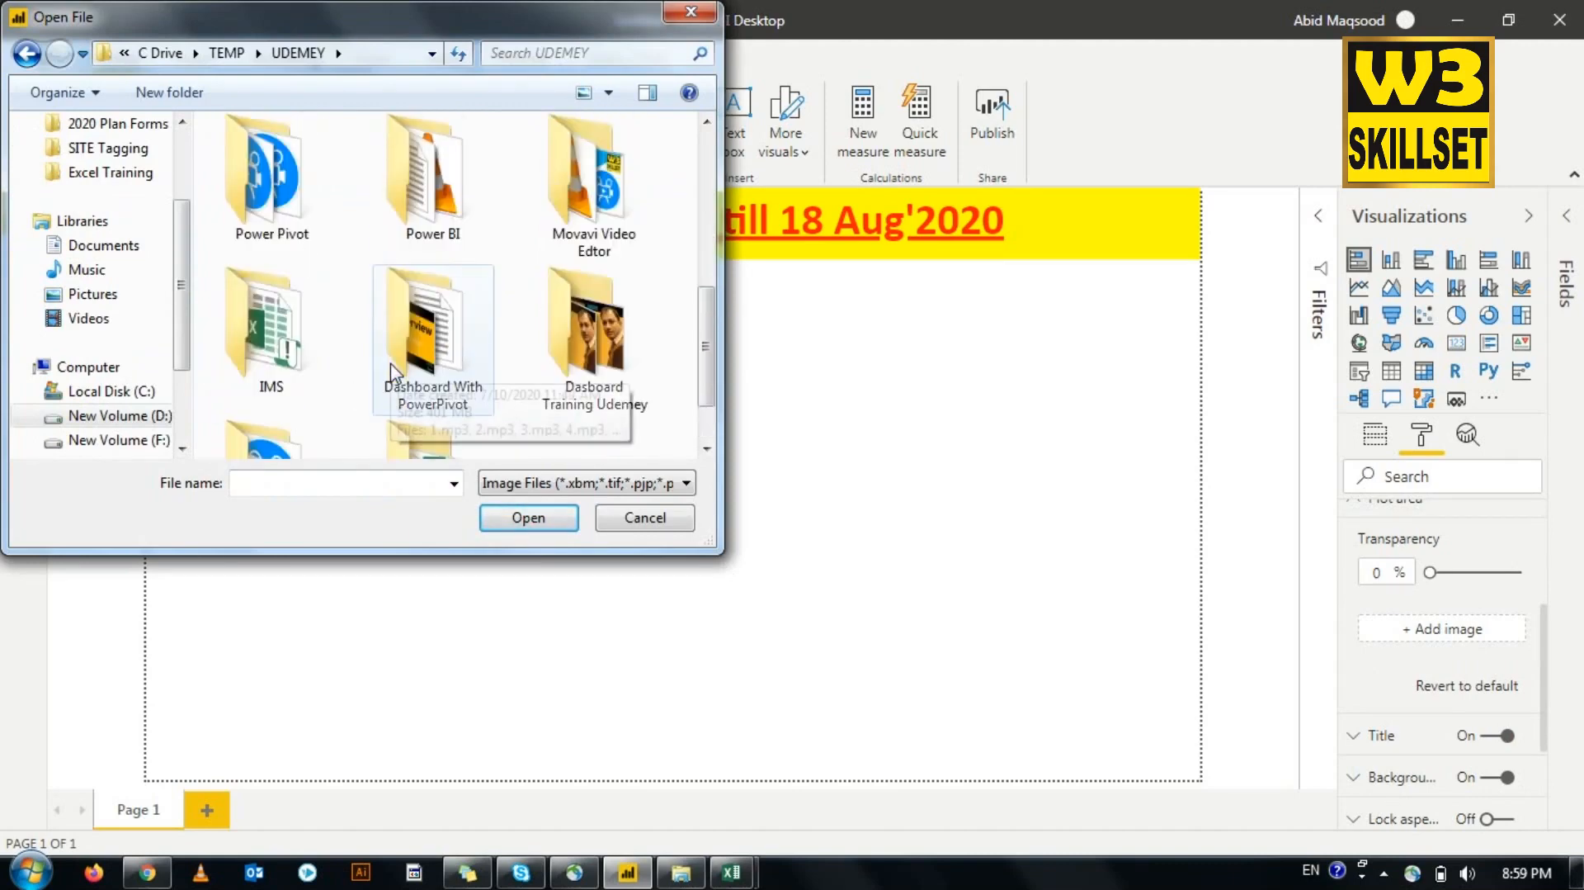
scroll(107, 388, "down", 2)
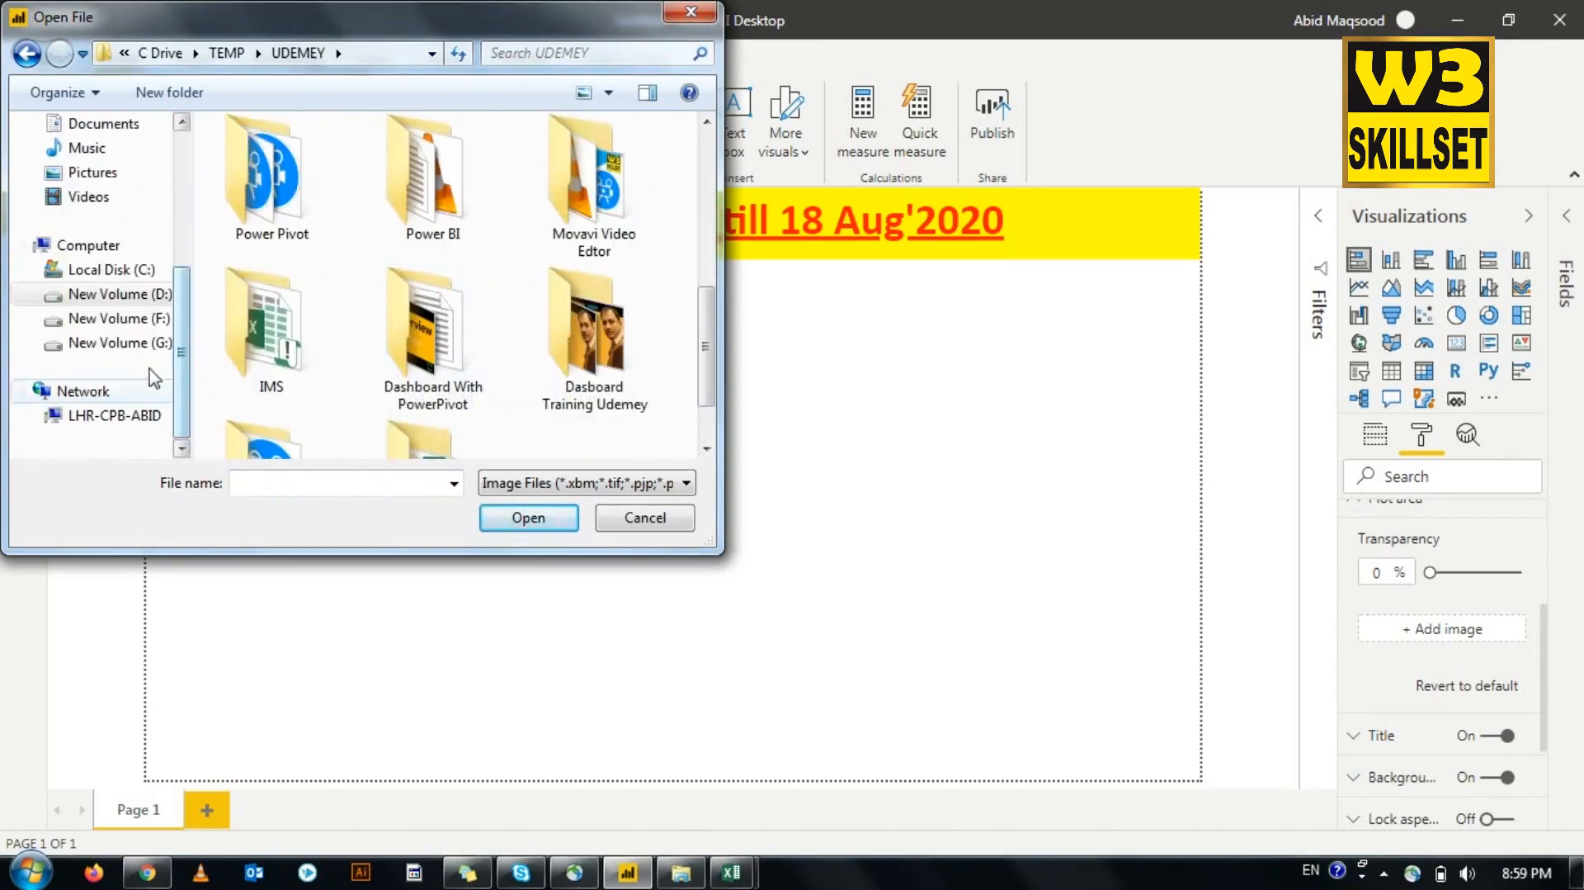
Step: Add AA.bmp from the W3Skillset folder on drive F: as the plot area's background image
left_click(119, 318)
left_click(445, 346)
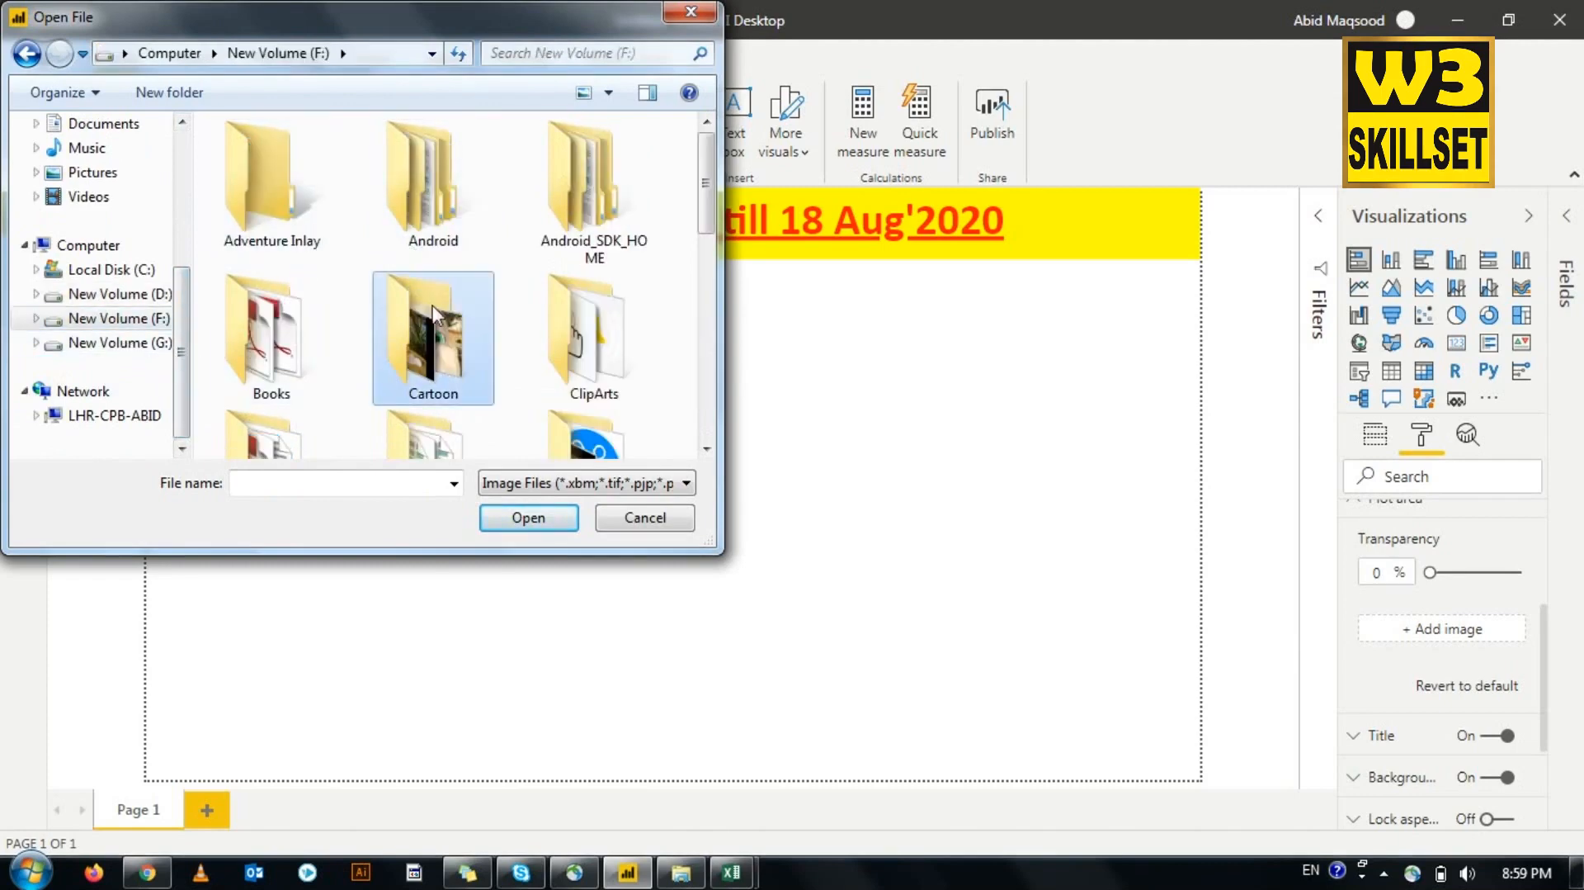
scroll(466, 316, "down", 1)
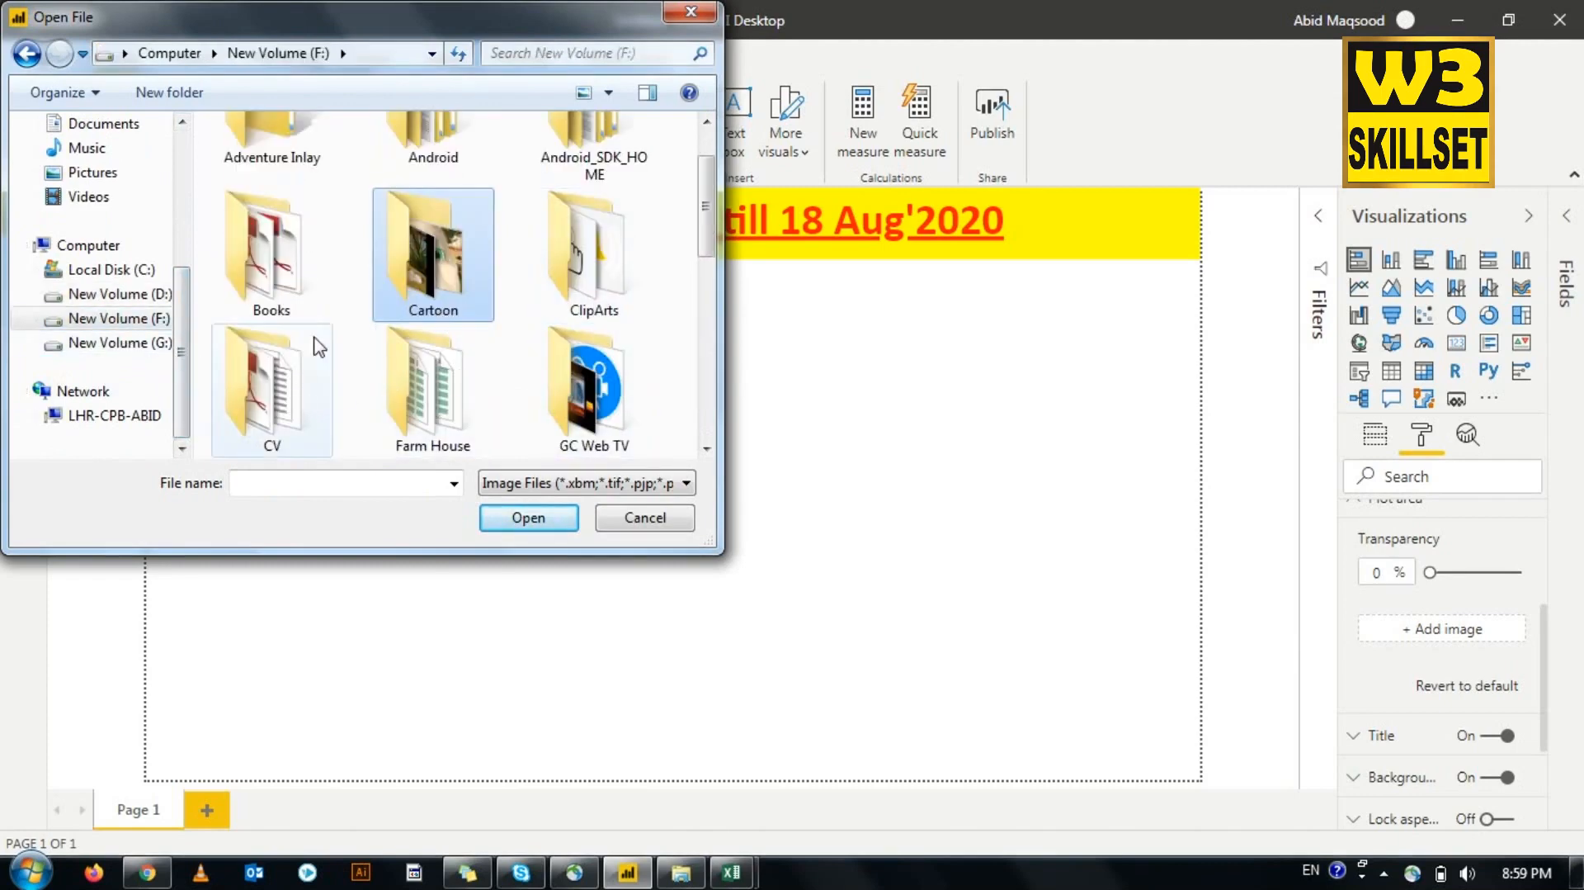
scroll(322, 342, "down", 1)
scroll(347, 371, "down", 1)
scroll(346, 394, "down", 2)
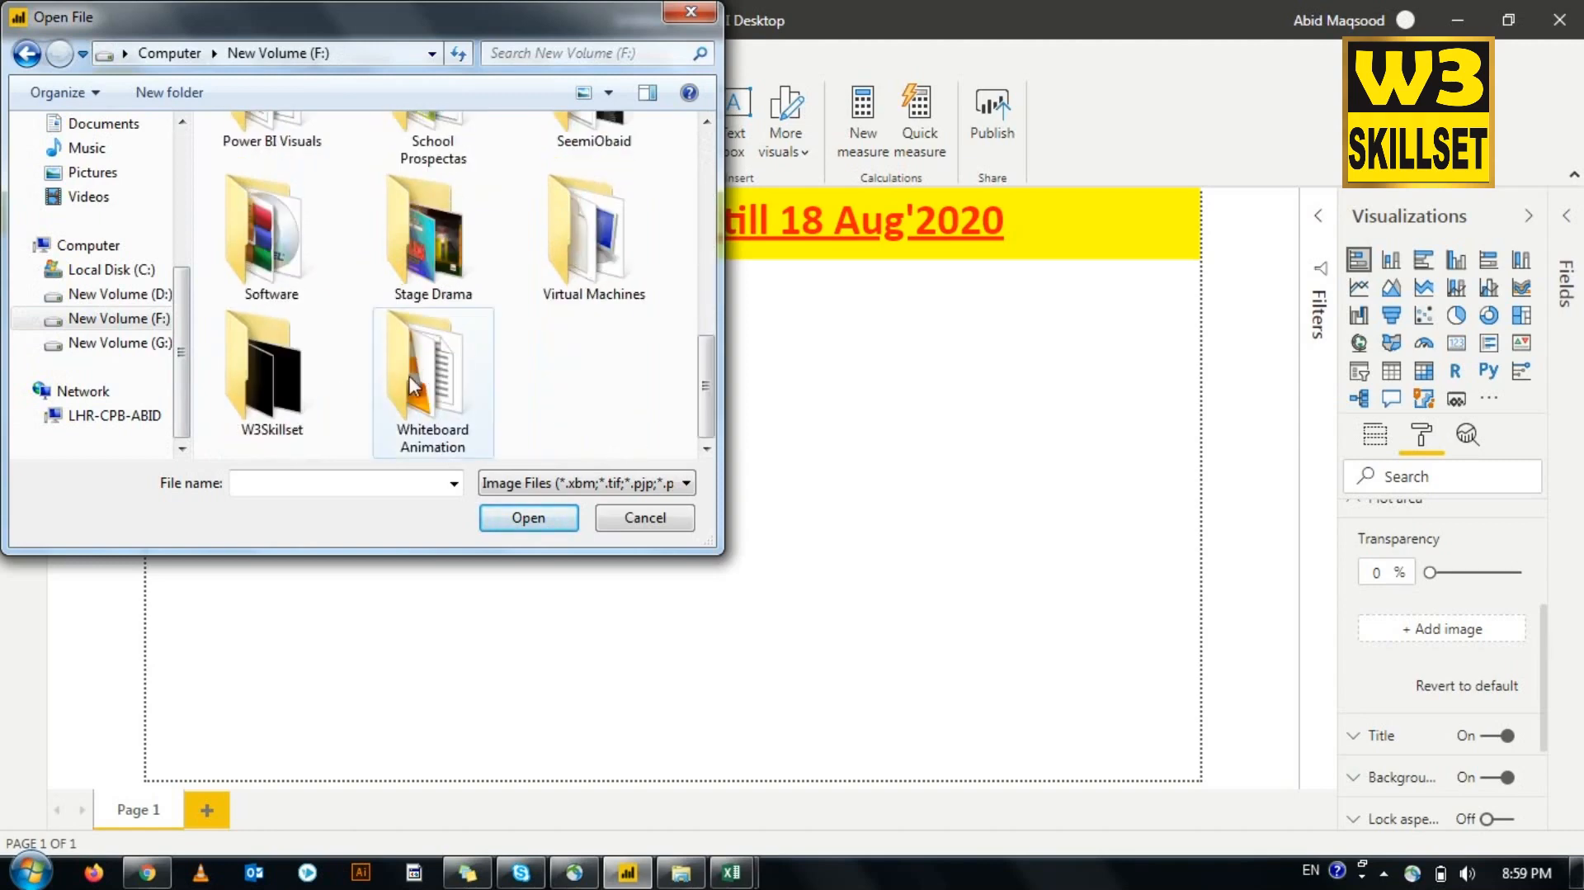
double_click(314, 386)
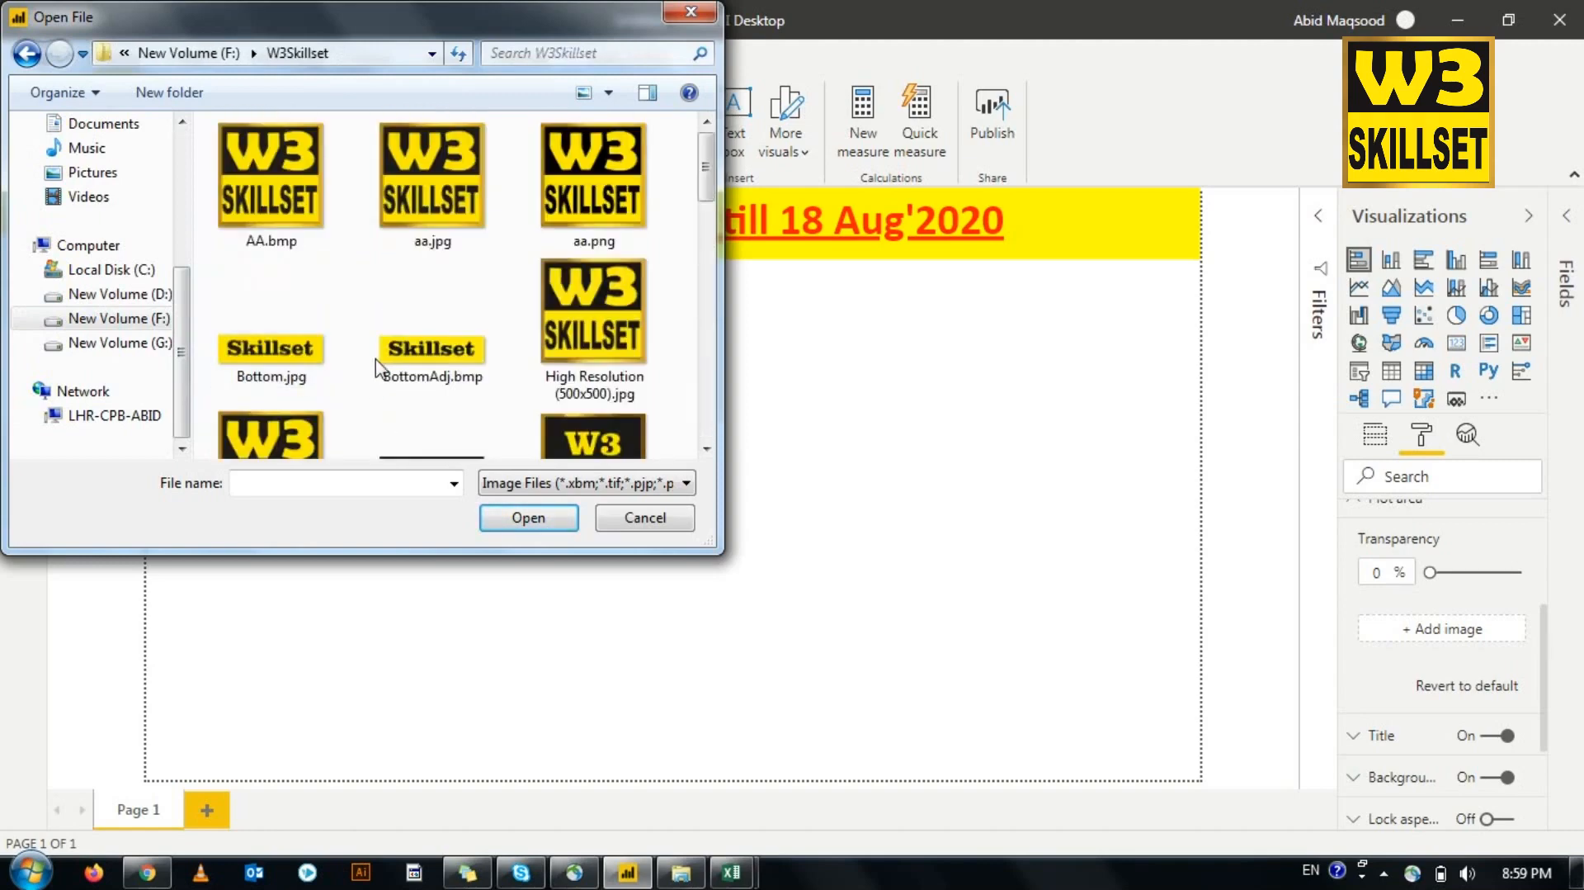
double_click(301, 214)
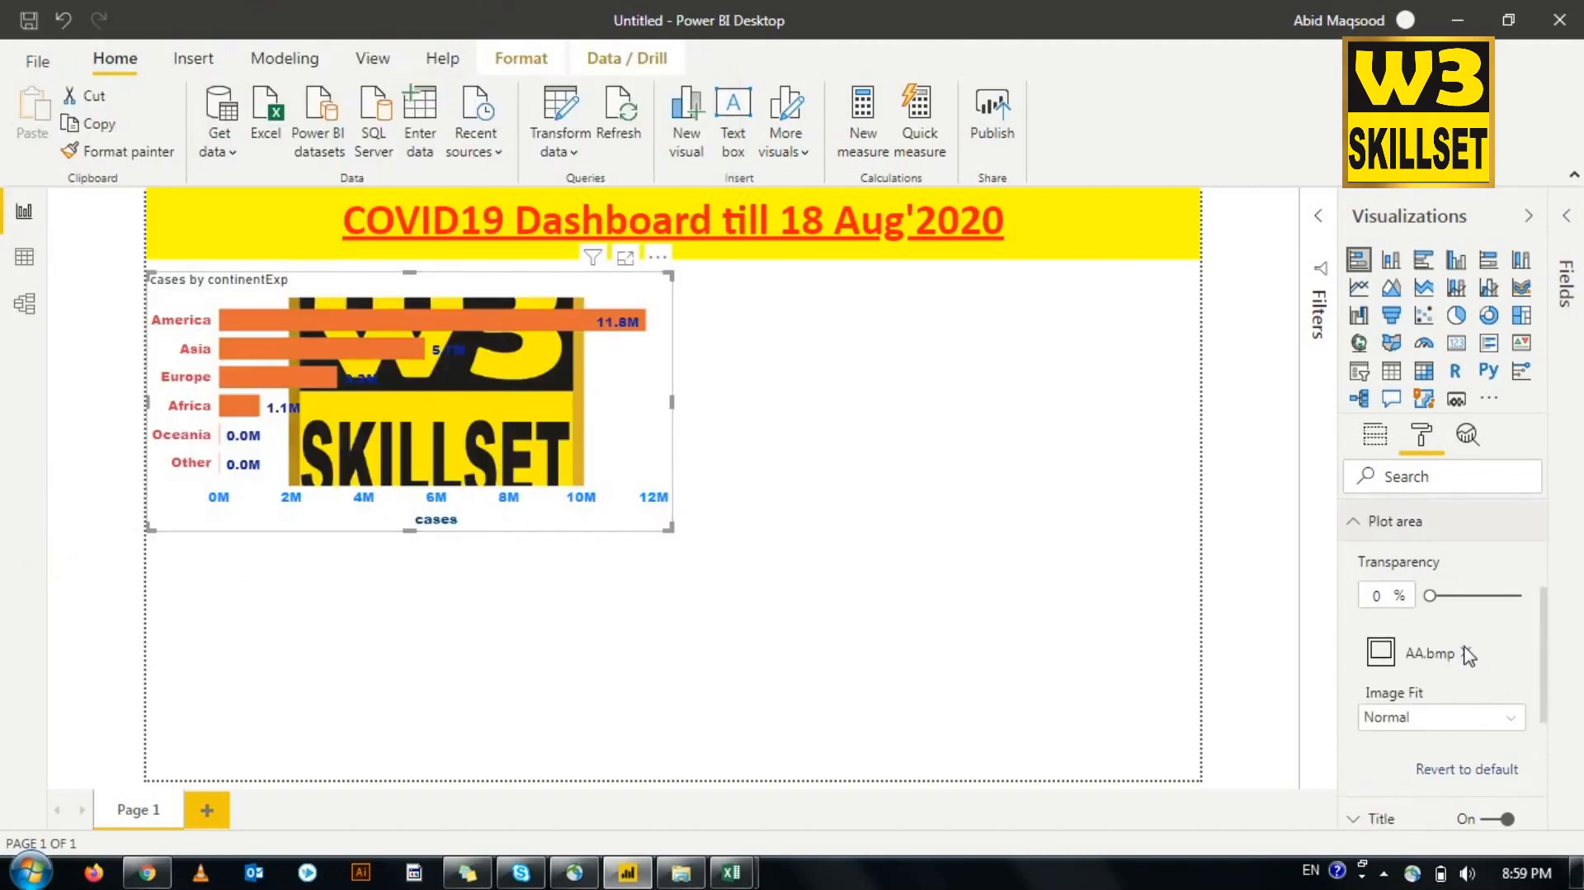
Step: Try the plot area image's transparency, ending at 0%, and remove the image, reverting the plot area to default
mouse_move(1436, 596)
left_mouse_down()
mouse_move(1527, 596)
mouse_move(1530, 623)
mouse_move(1511, 595)
mouse_move(1426, 599)
left_mouse_up()
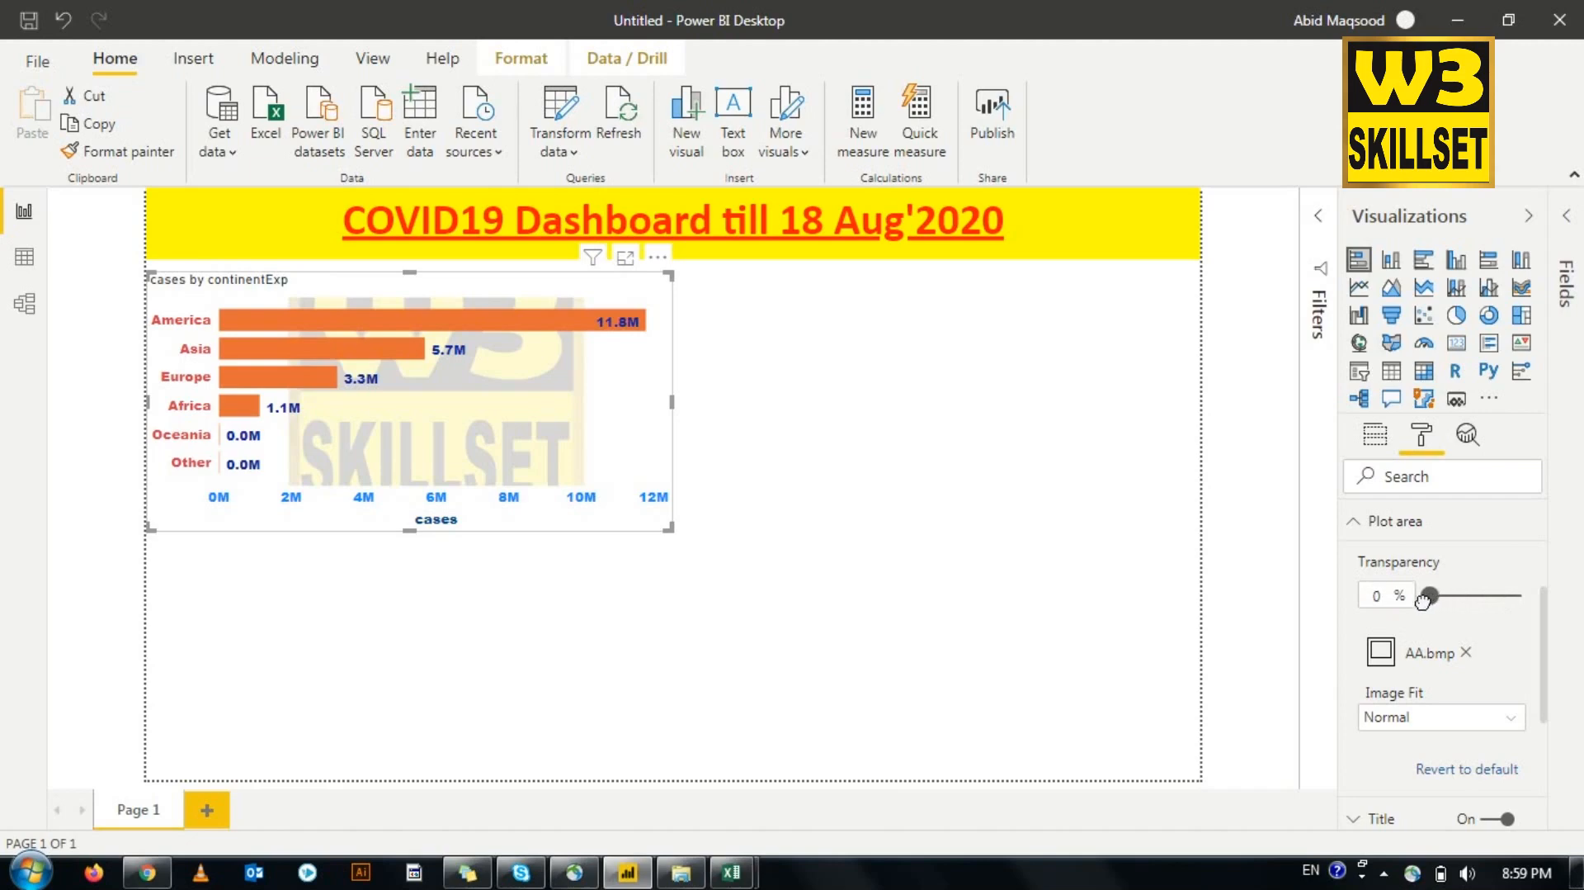
left_click(1467, 652)
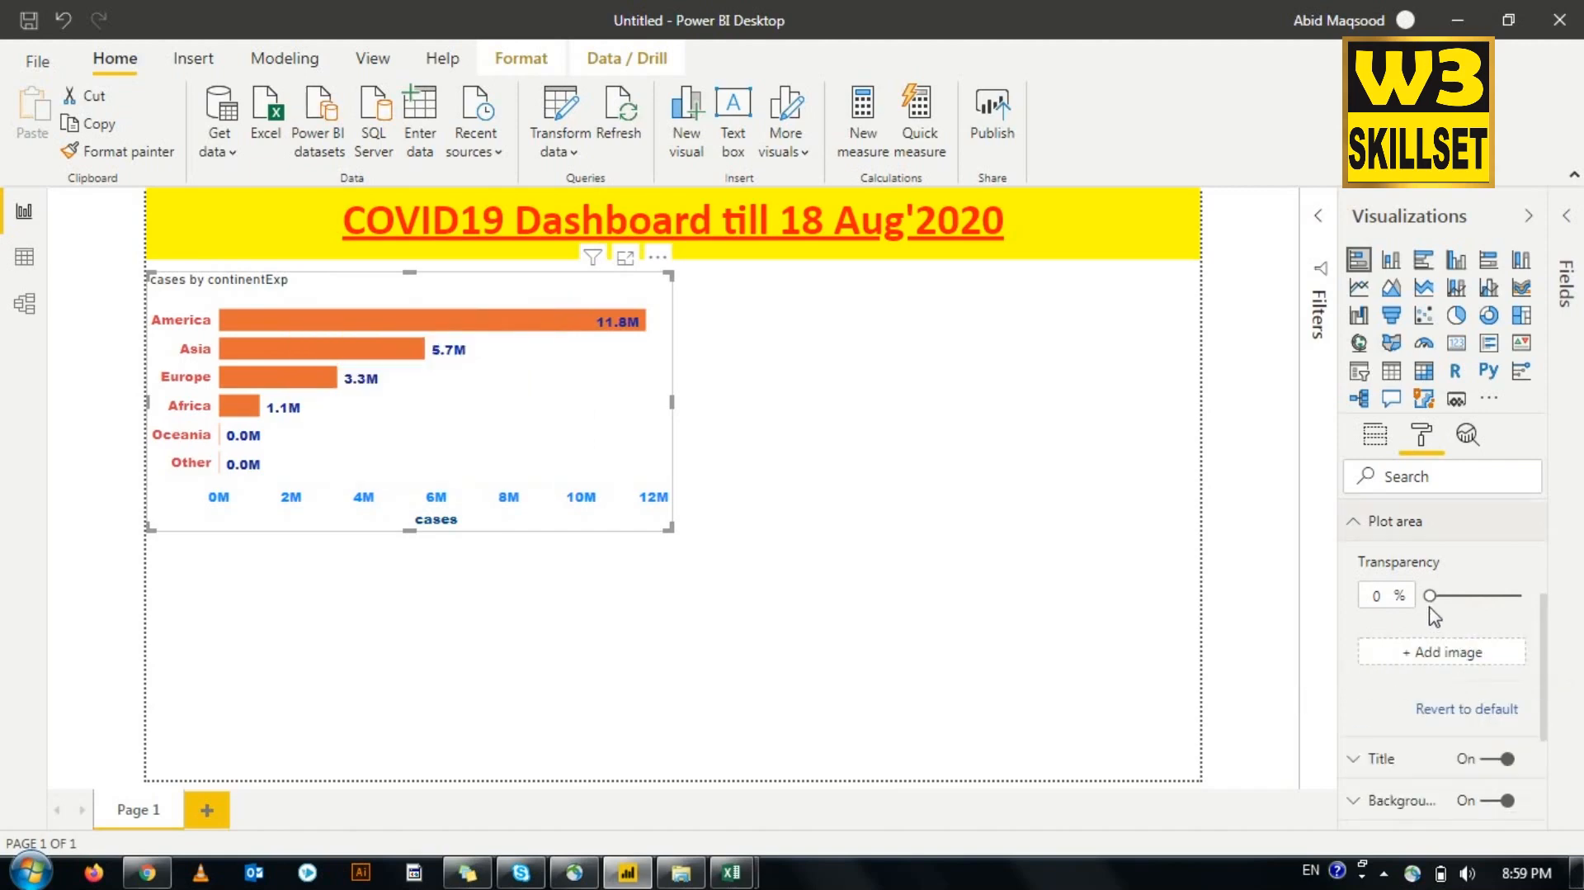
left_click(1421, 711)
left_click(1363, 526)
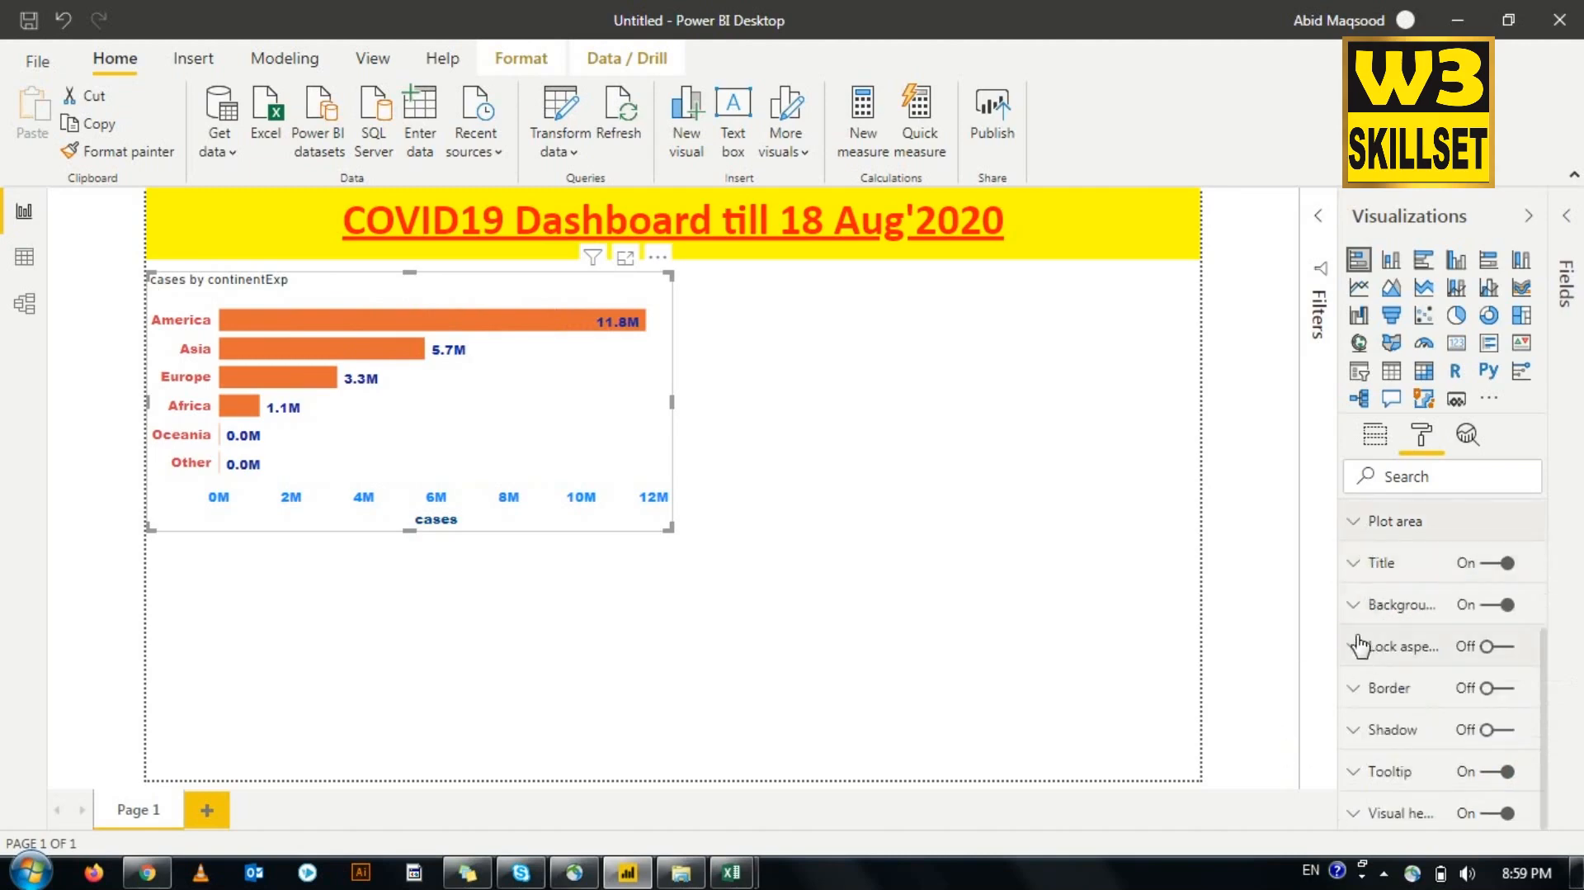
Step: Change the bar chart's title text to "Cases by Continent"
left_click(1355, 568)
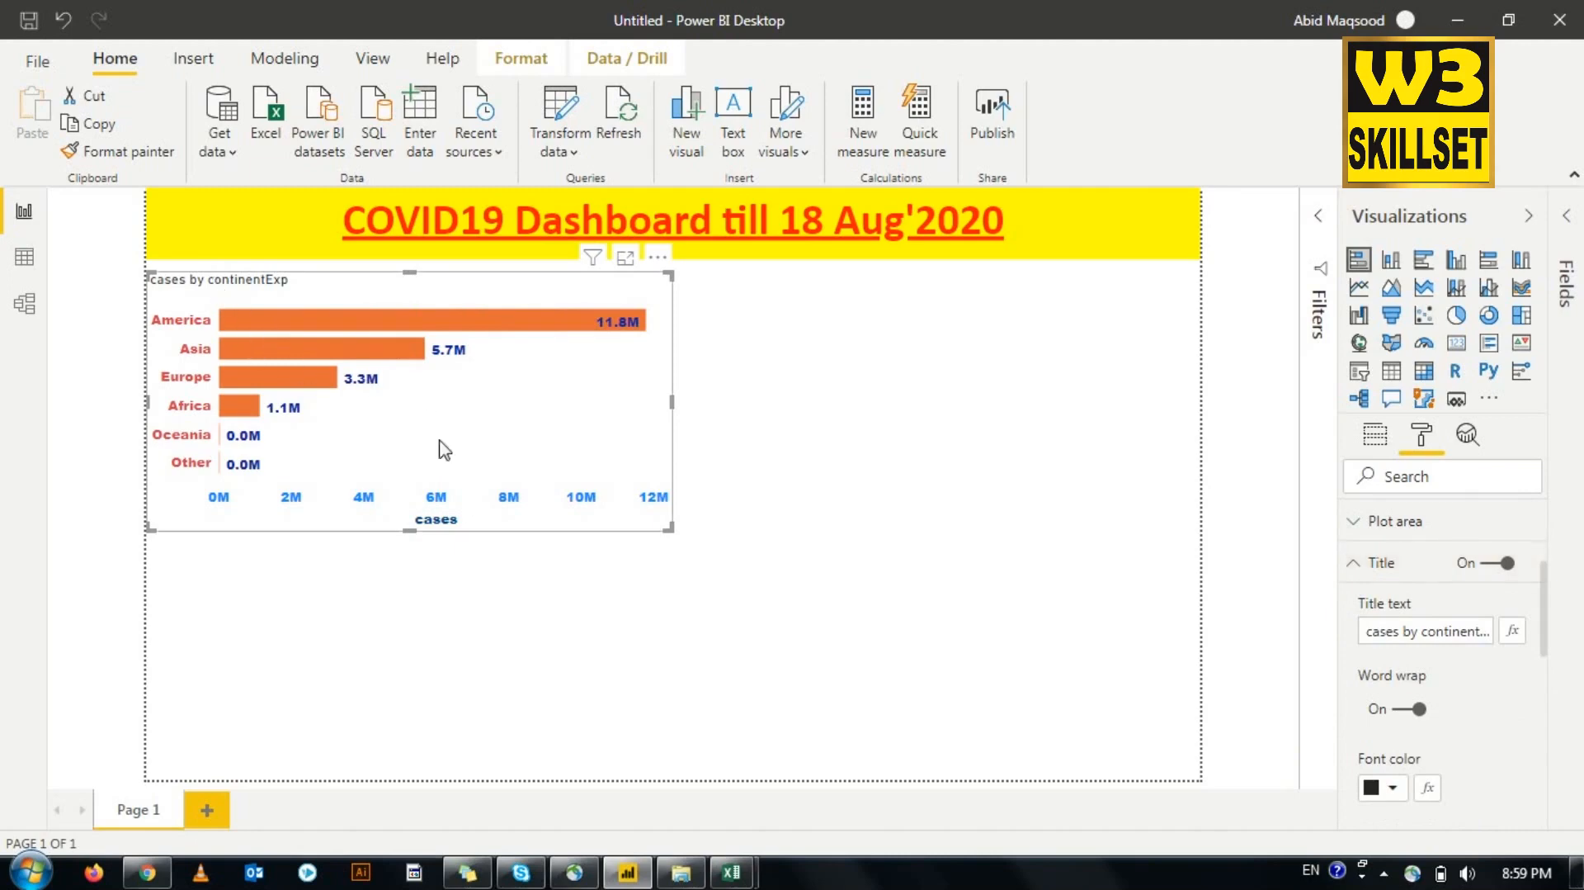
double_click(1450, 632)
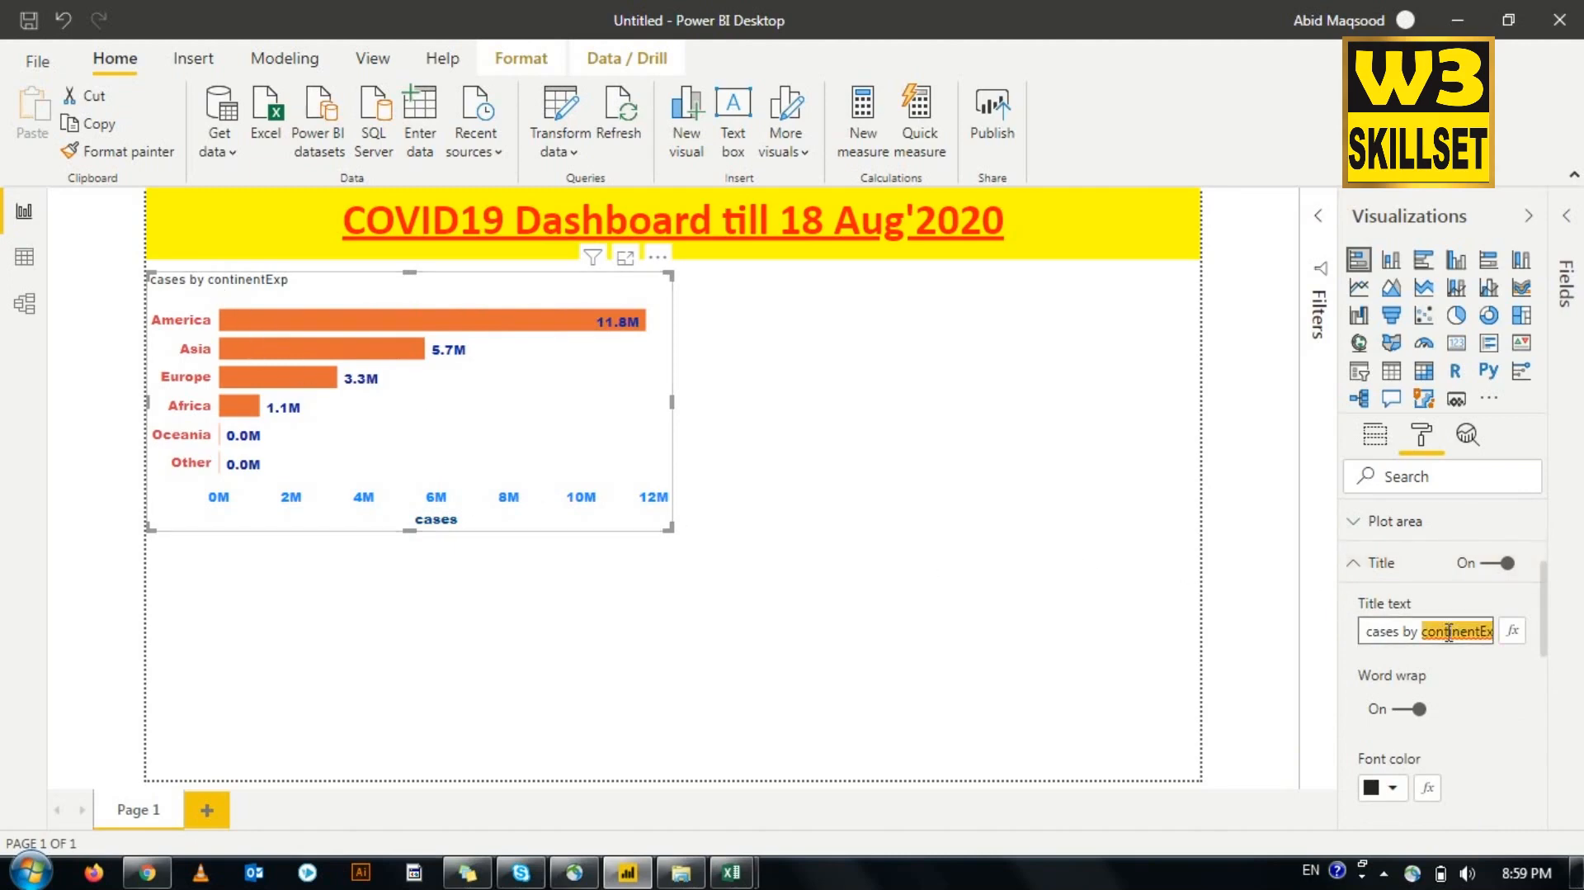
left_click(1450, 630)
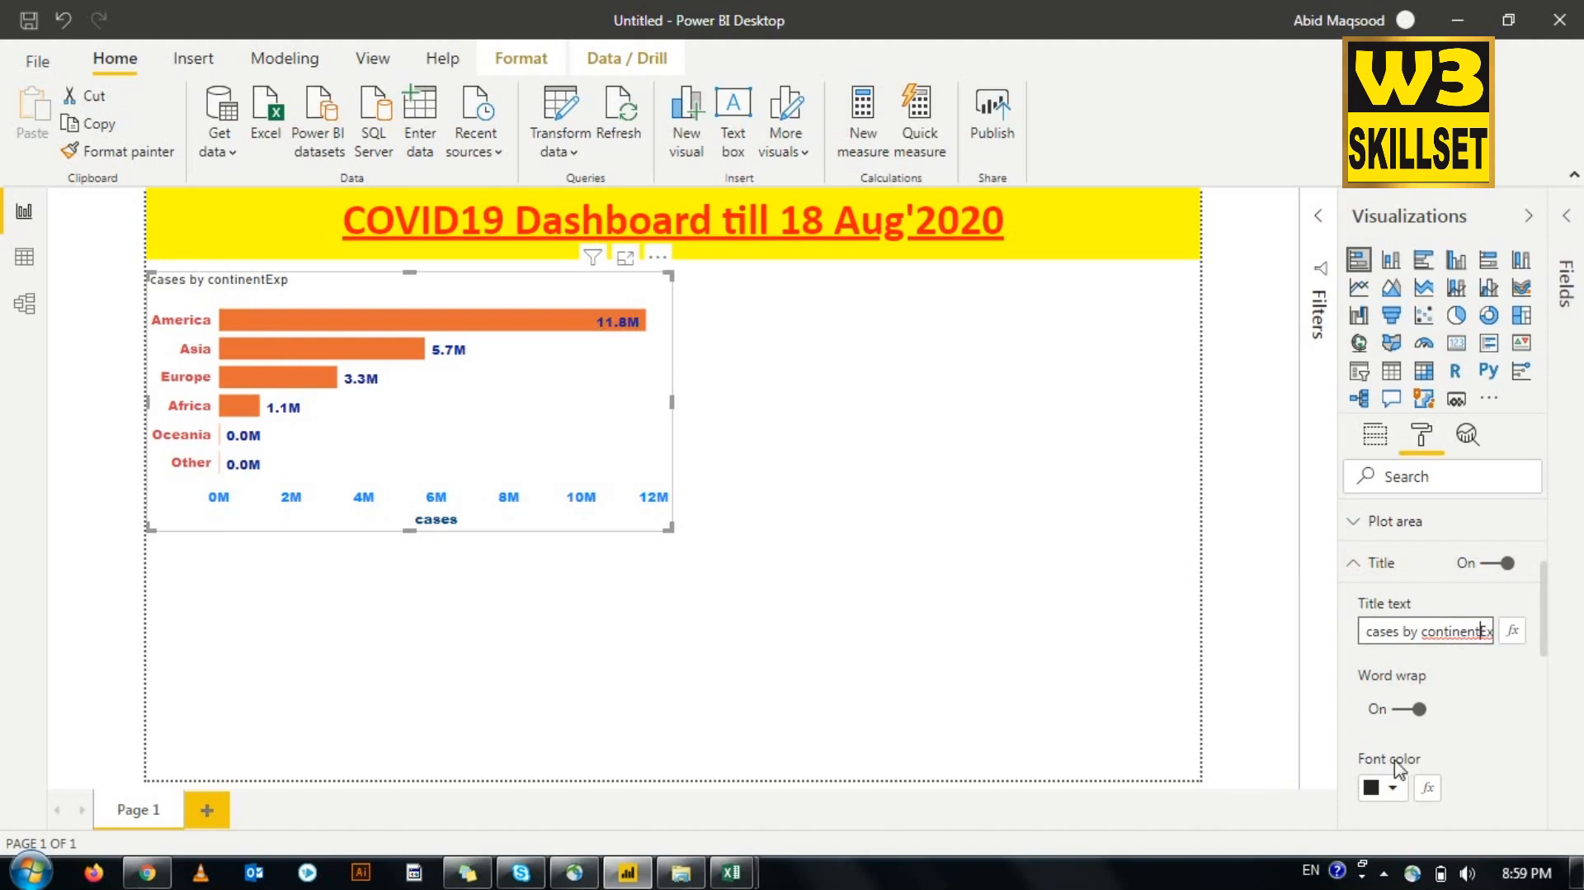
key("BackSpace")
key("BackSpace")
key("BackSpace")
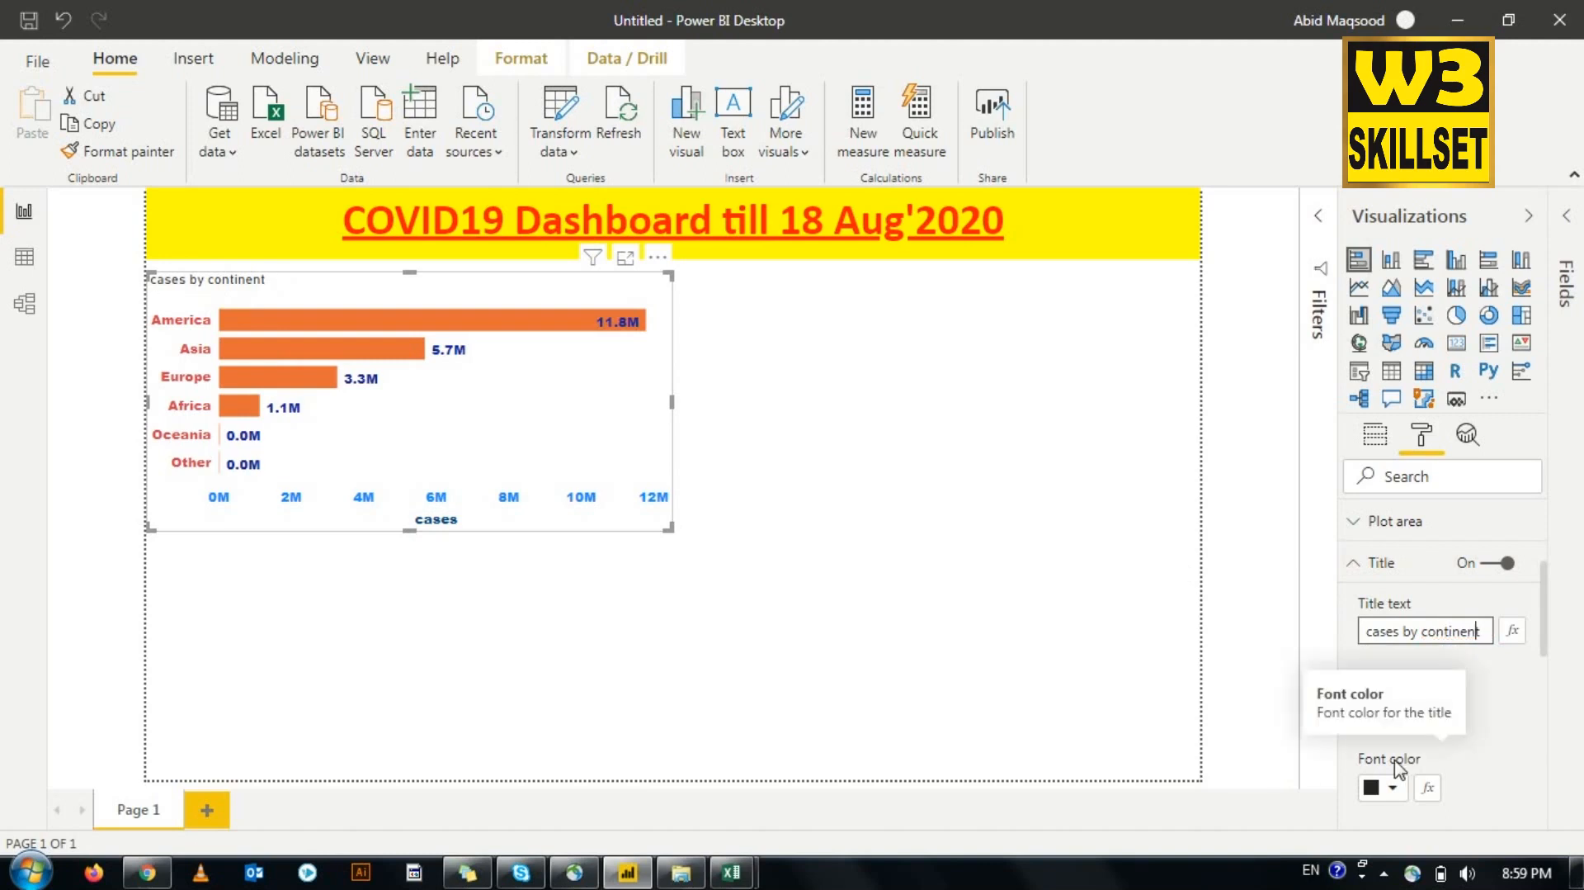
key("BackSpace")
type("C")
key("BackSpace")
type("C")
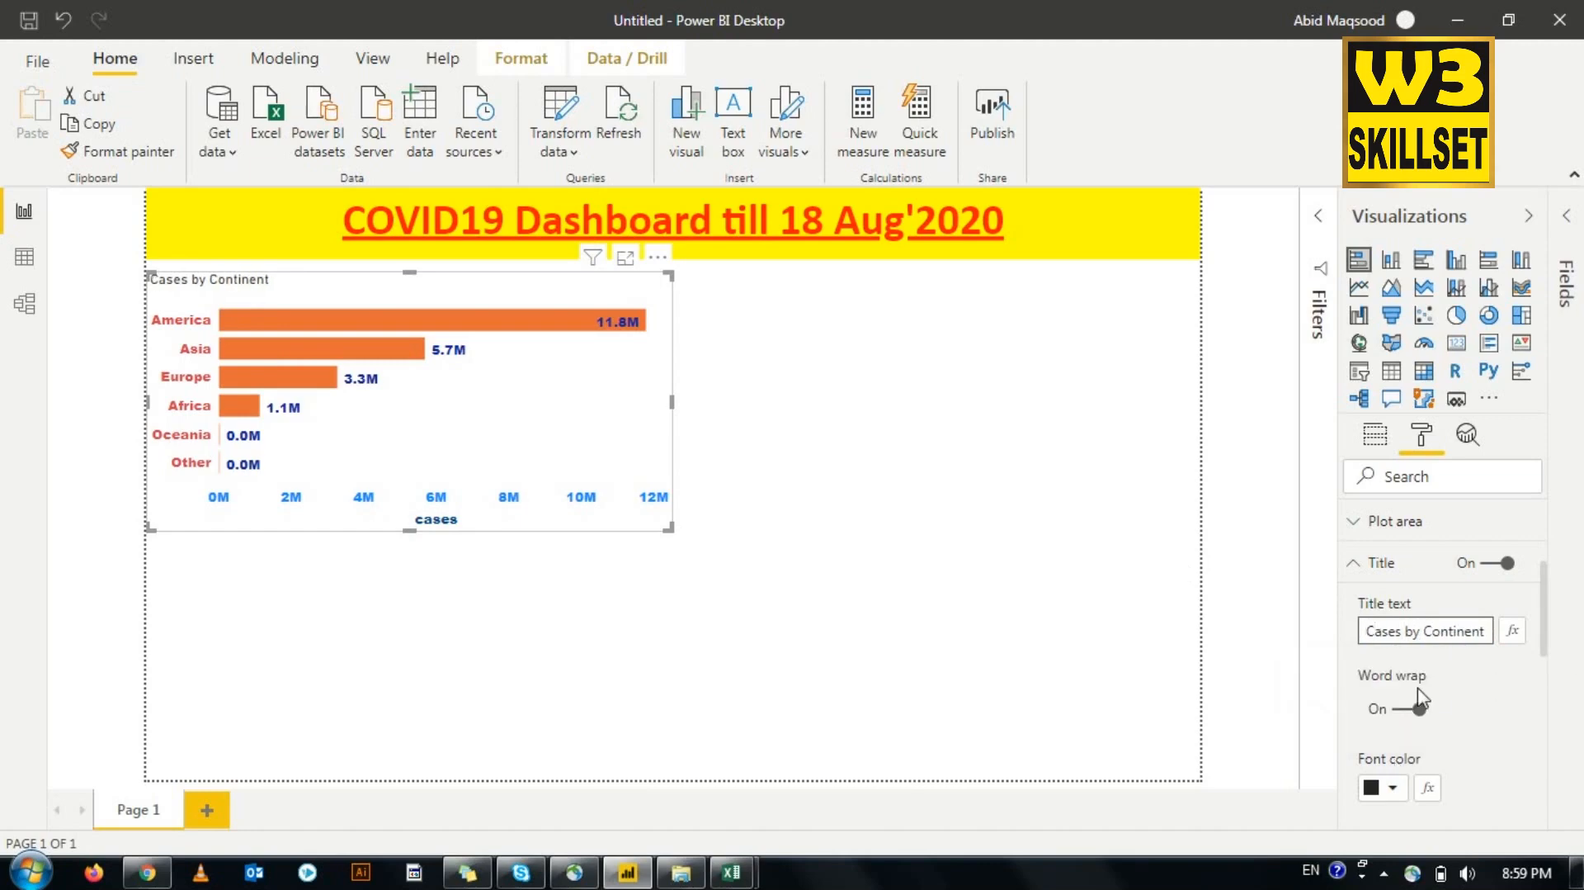
Step: Set the chart title's font color to dark blue
left_click(1515, 675)
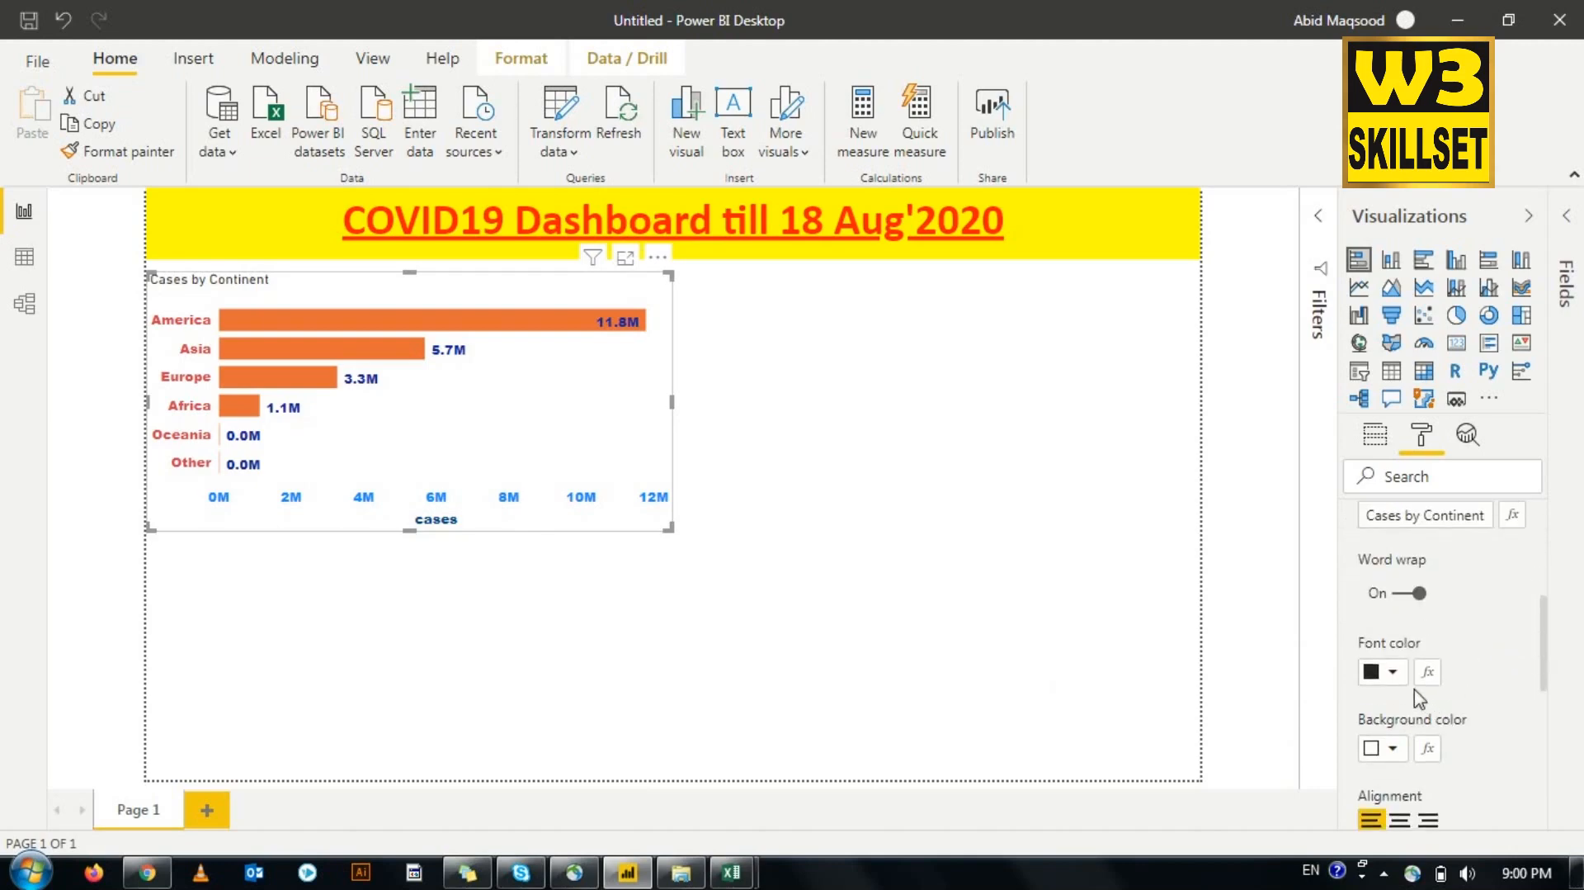
left_click(1395, 671)
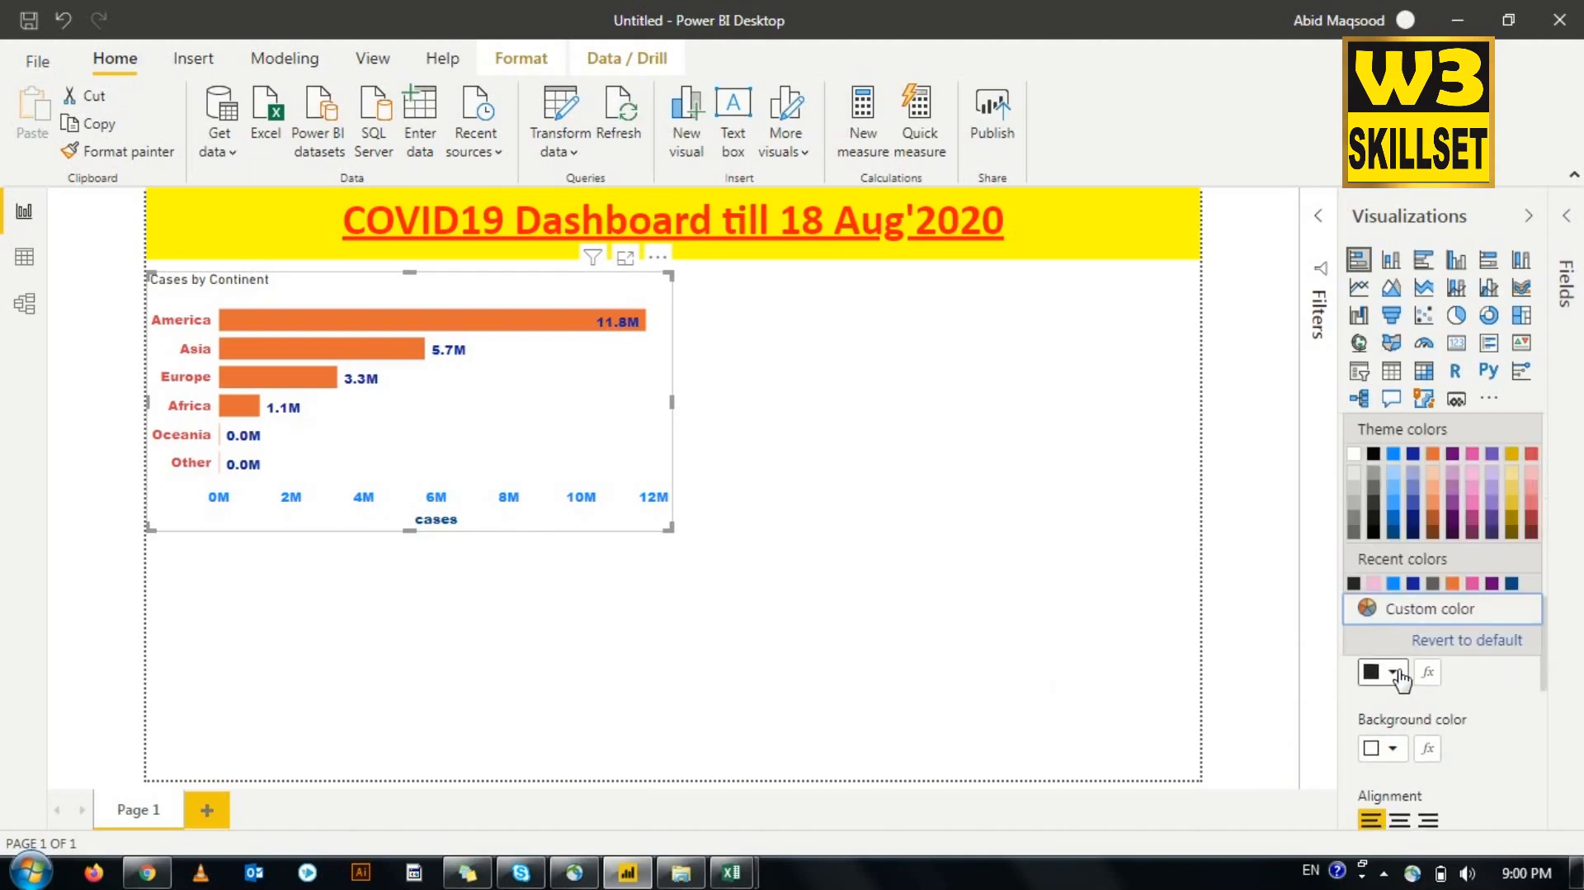
left_click(1394, 531)
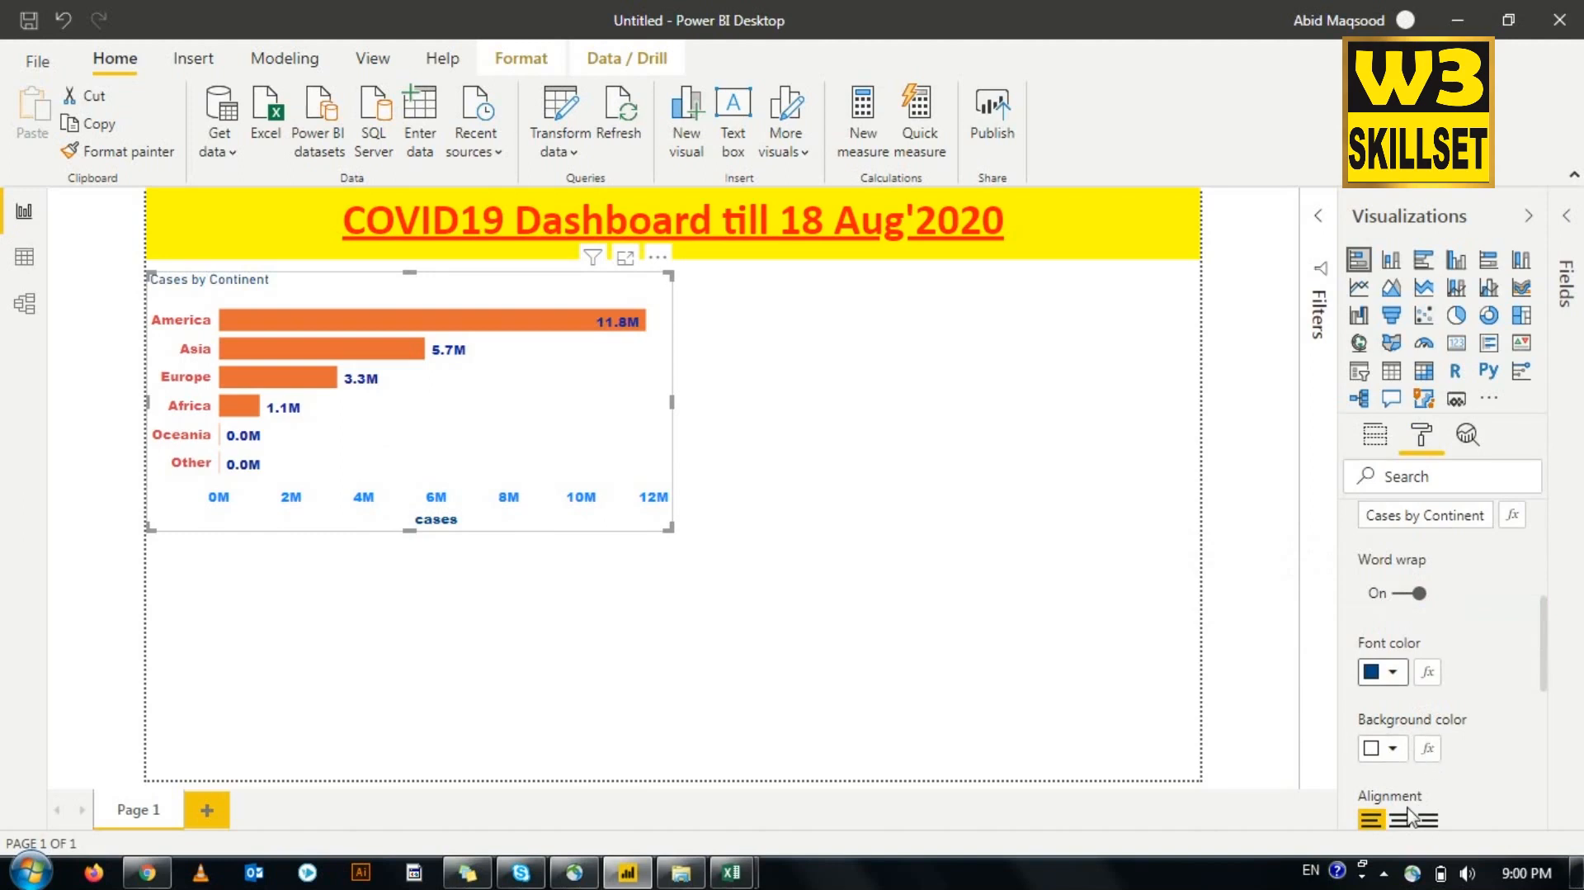
Step: Center the chart title and set its font to 18 pt Arial Black
scroll(1407, 825, "down", 2)
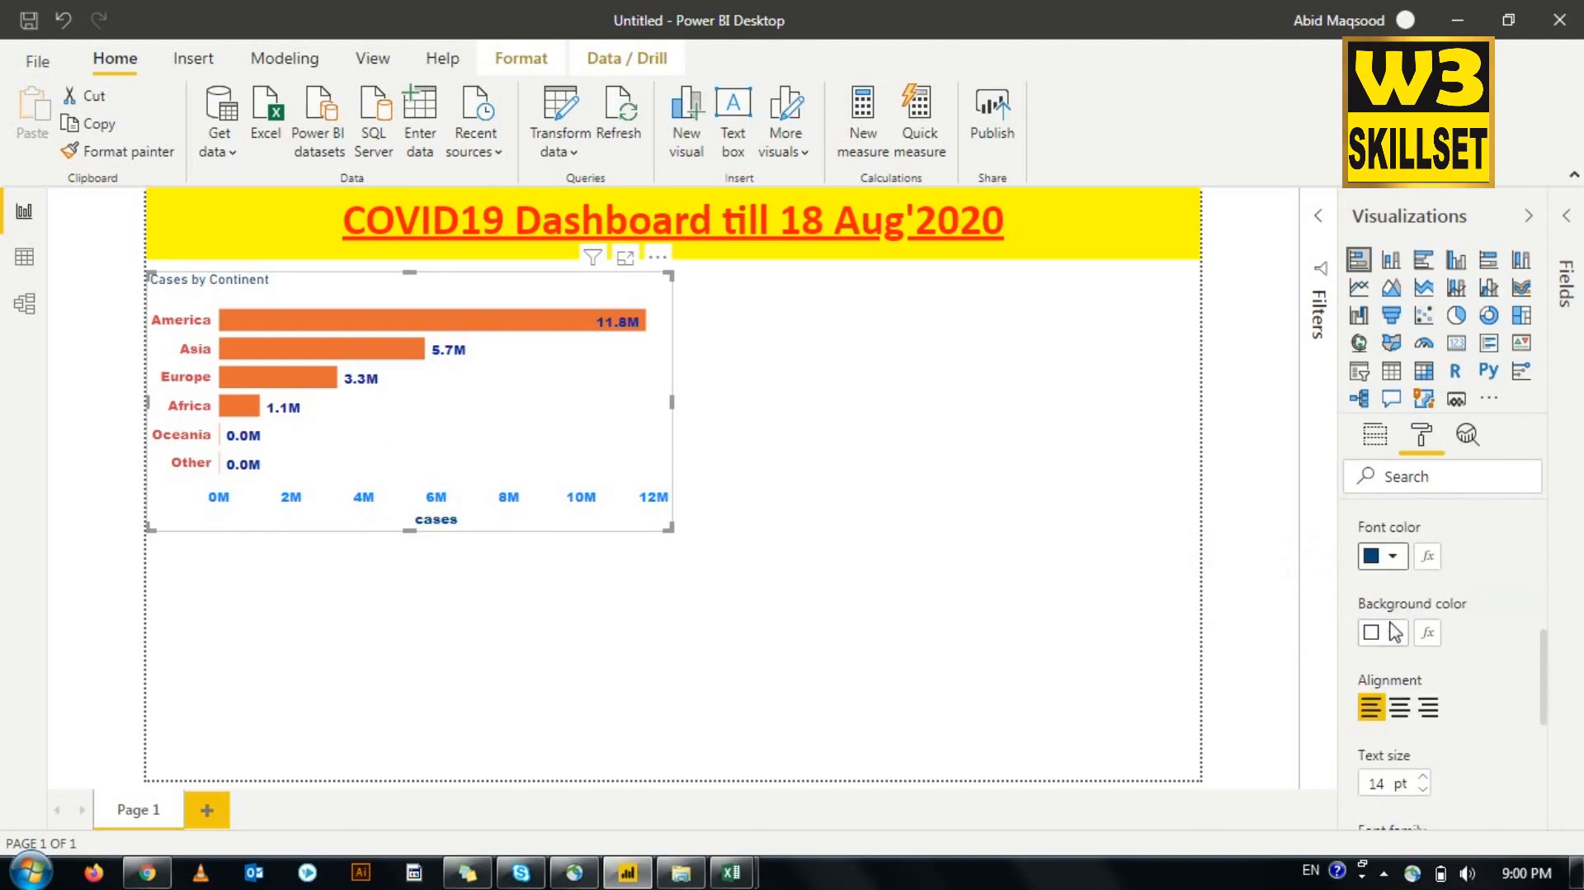
left_click(1403, 711)
left_click(1422, 777)
scroll(1423, 784, "down", 3)
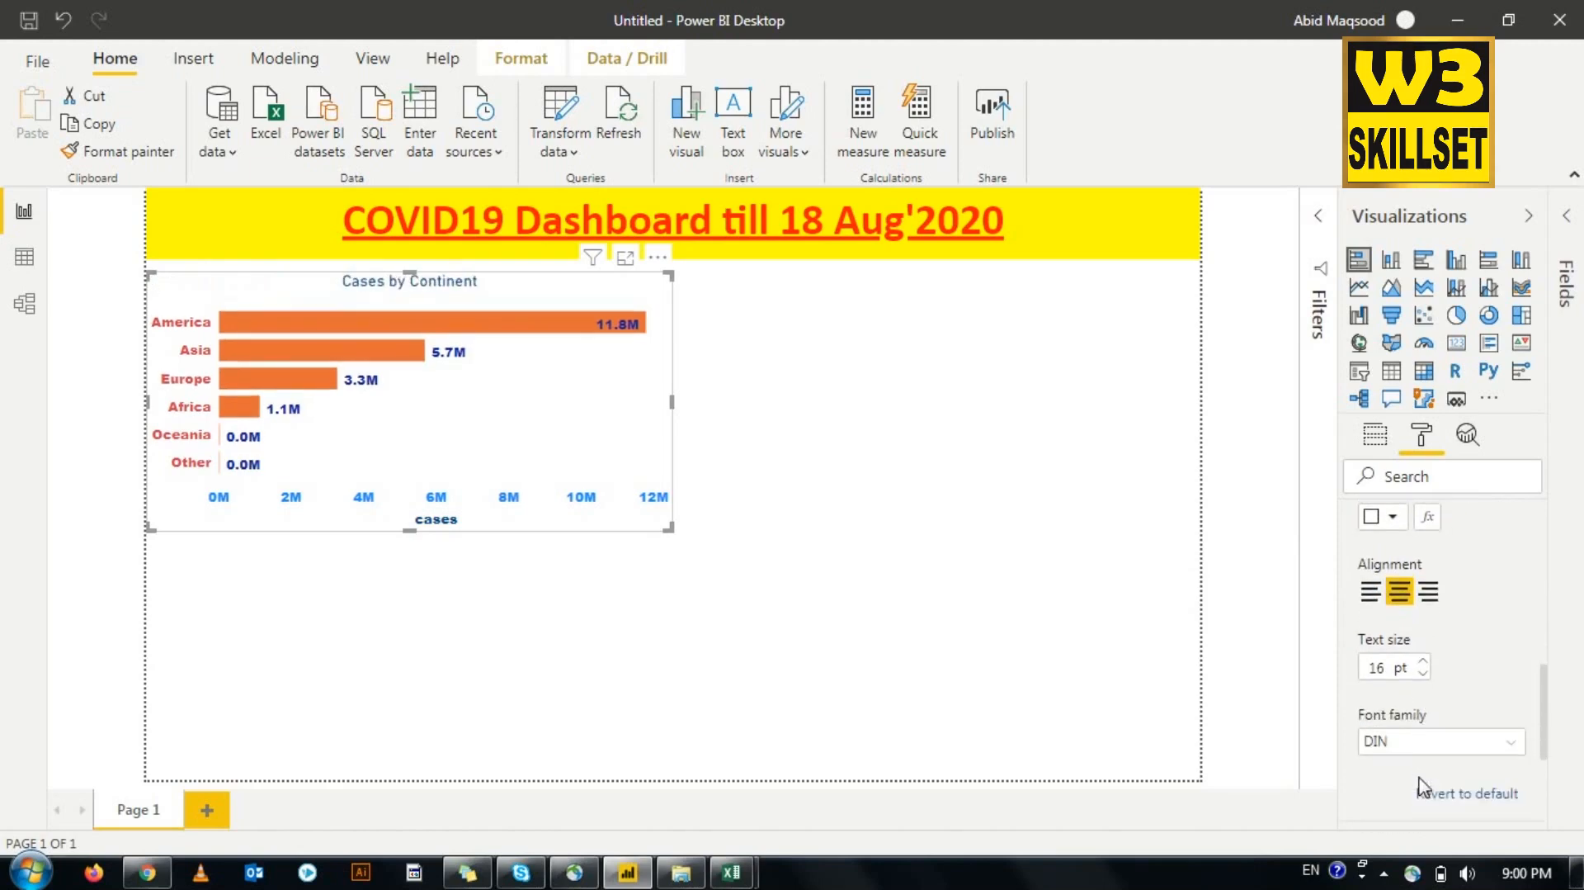
left_click(1421, 741)
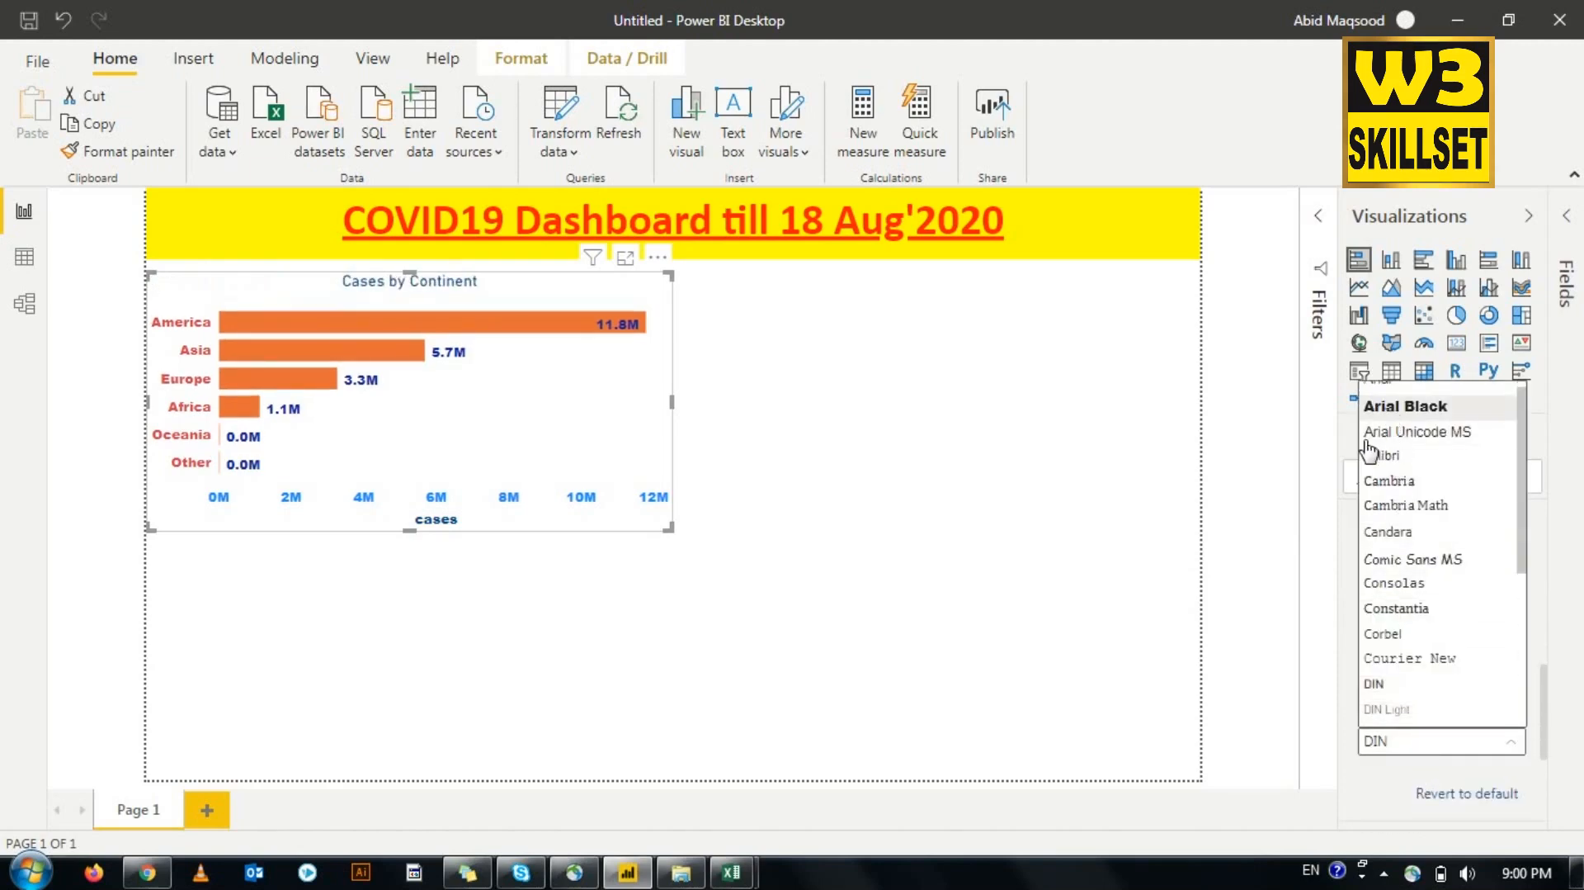
left_click(1370, 429)
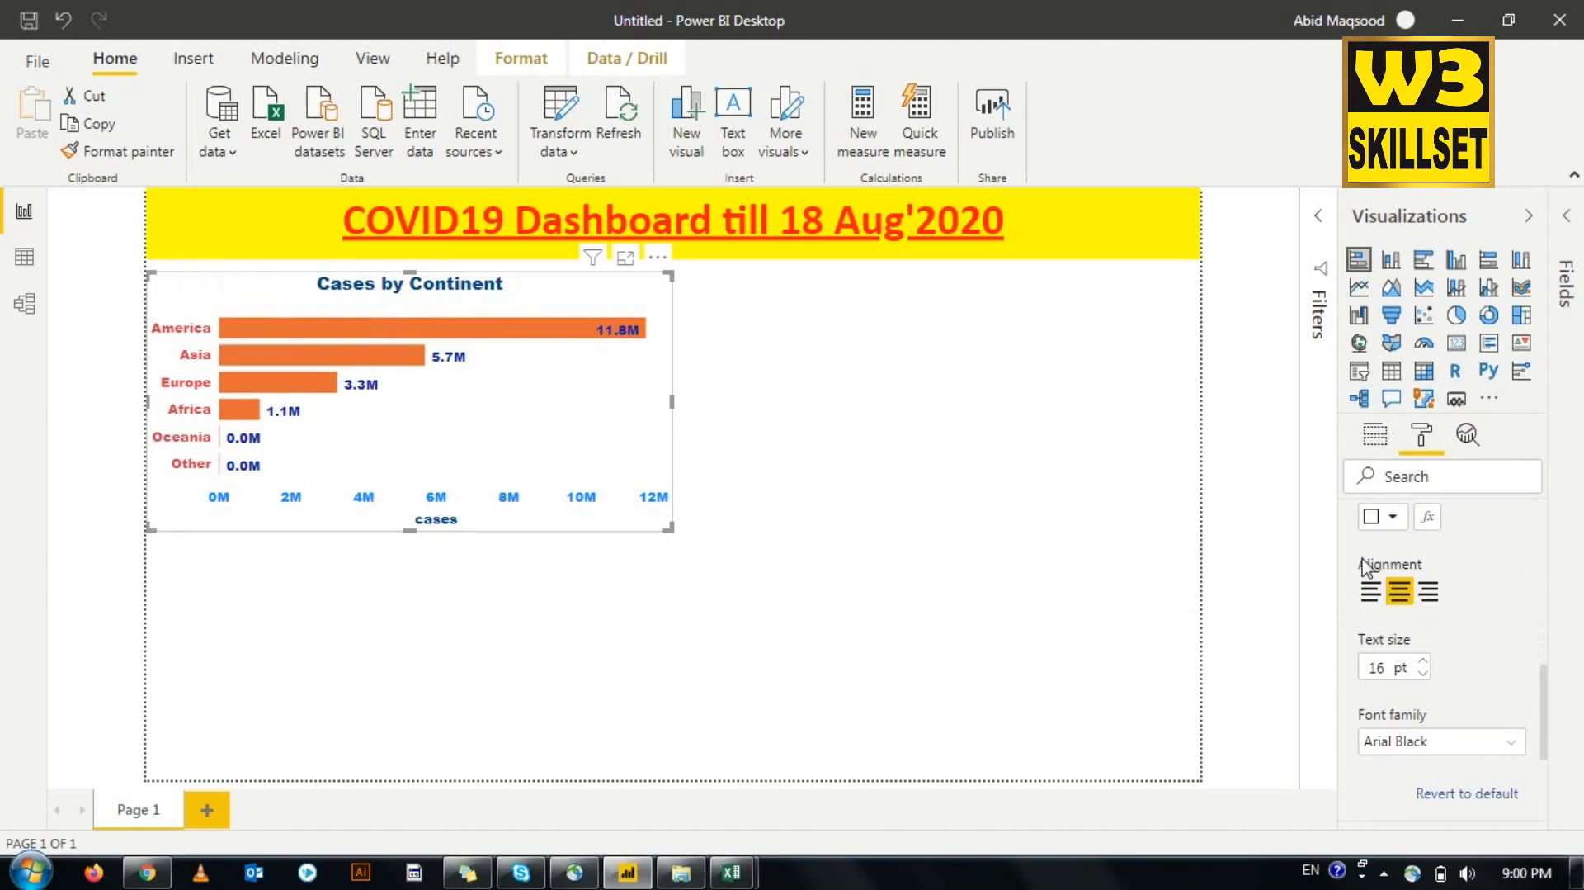
scroll(1366, 568, "up", 1)
scroll(1363, 568, "down", 2)
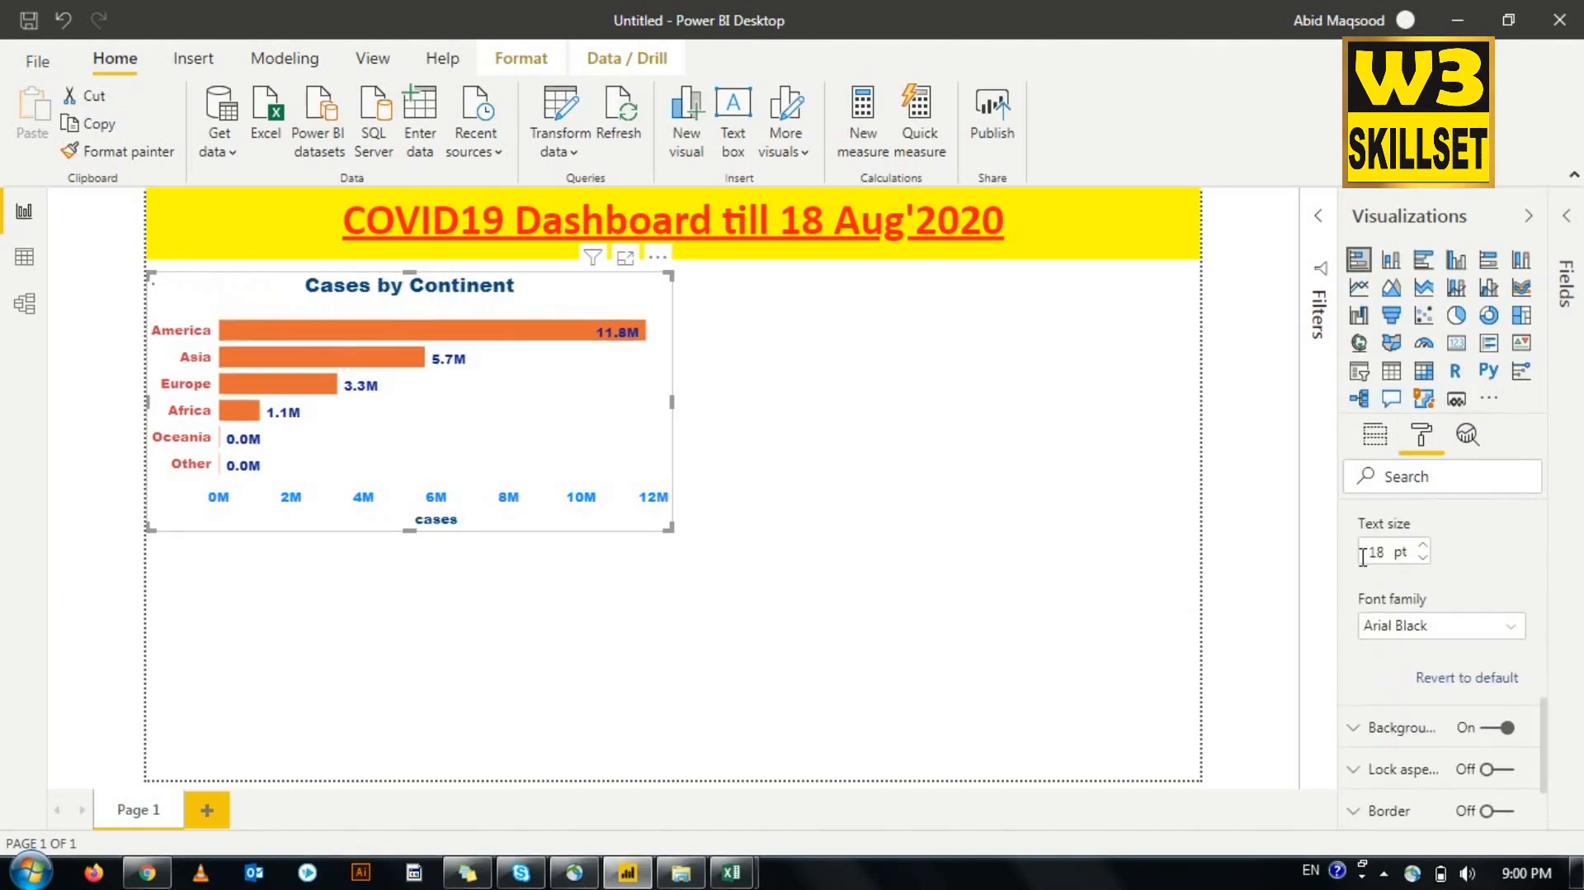
Step: Collapse the chart's title settings and expand its background settings
scroll(1376, 588, "down", 2)
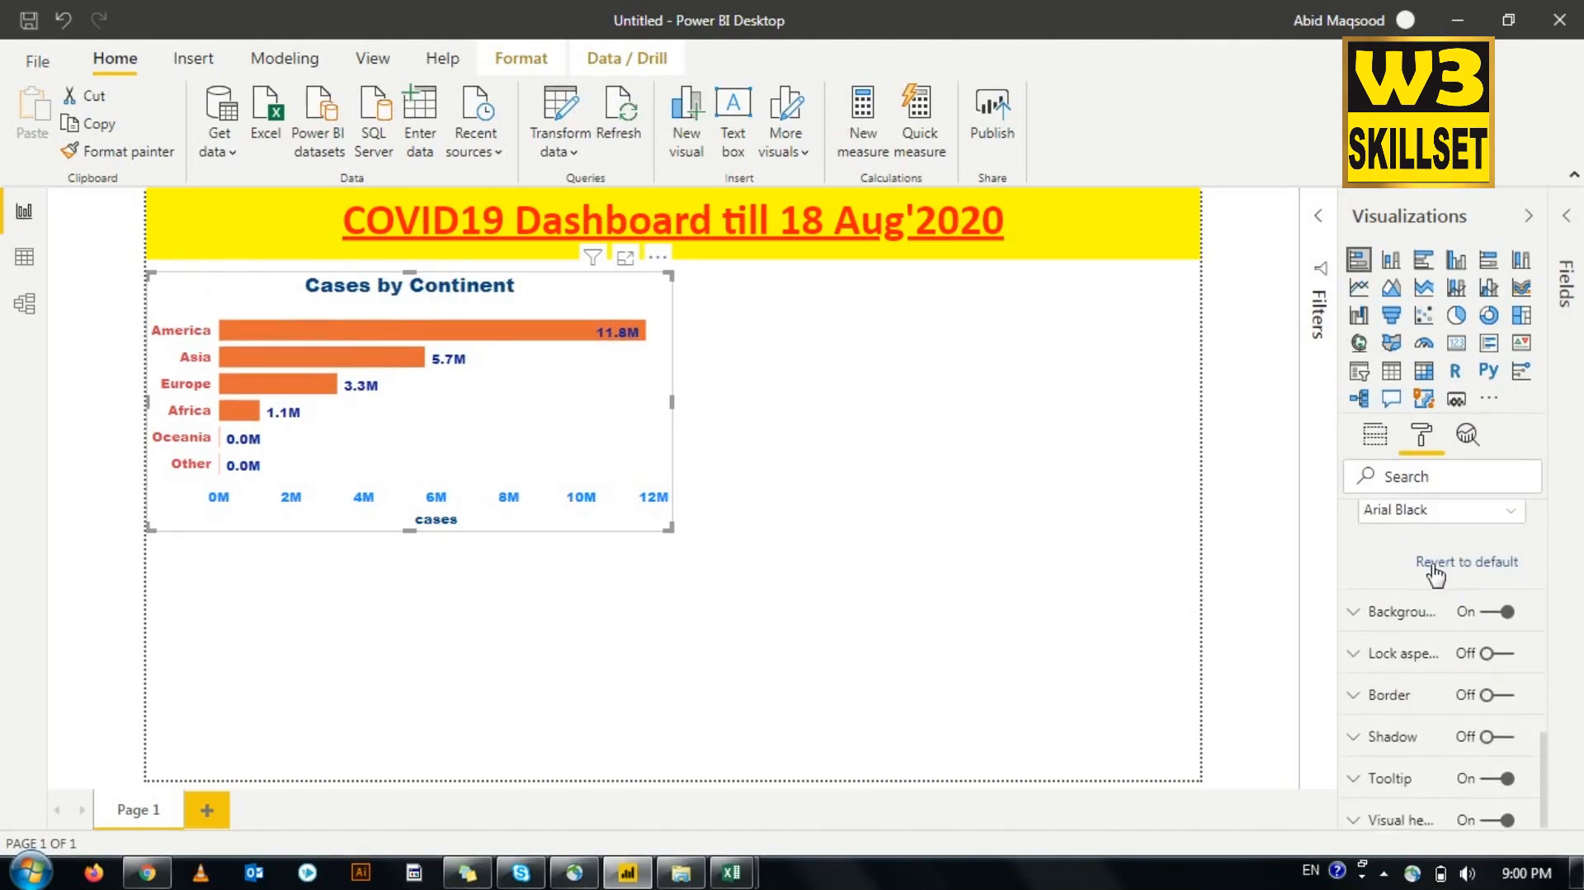
scroll(1423, 577, "up", 6)
scroll(1417, 609, "up", 3)
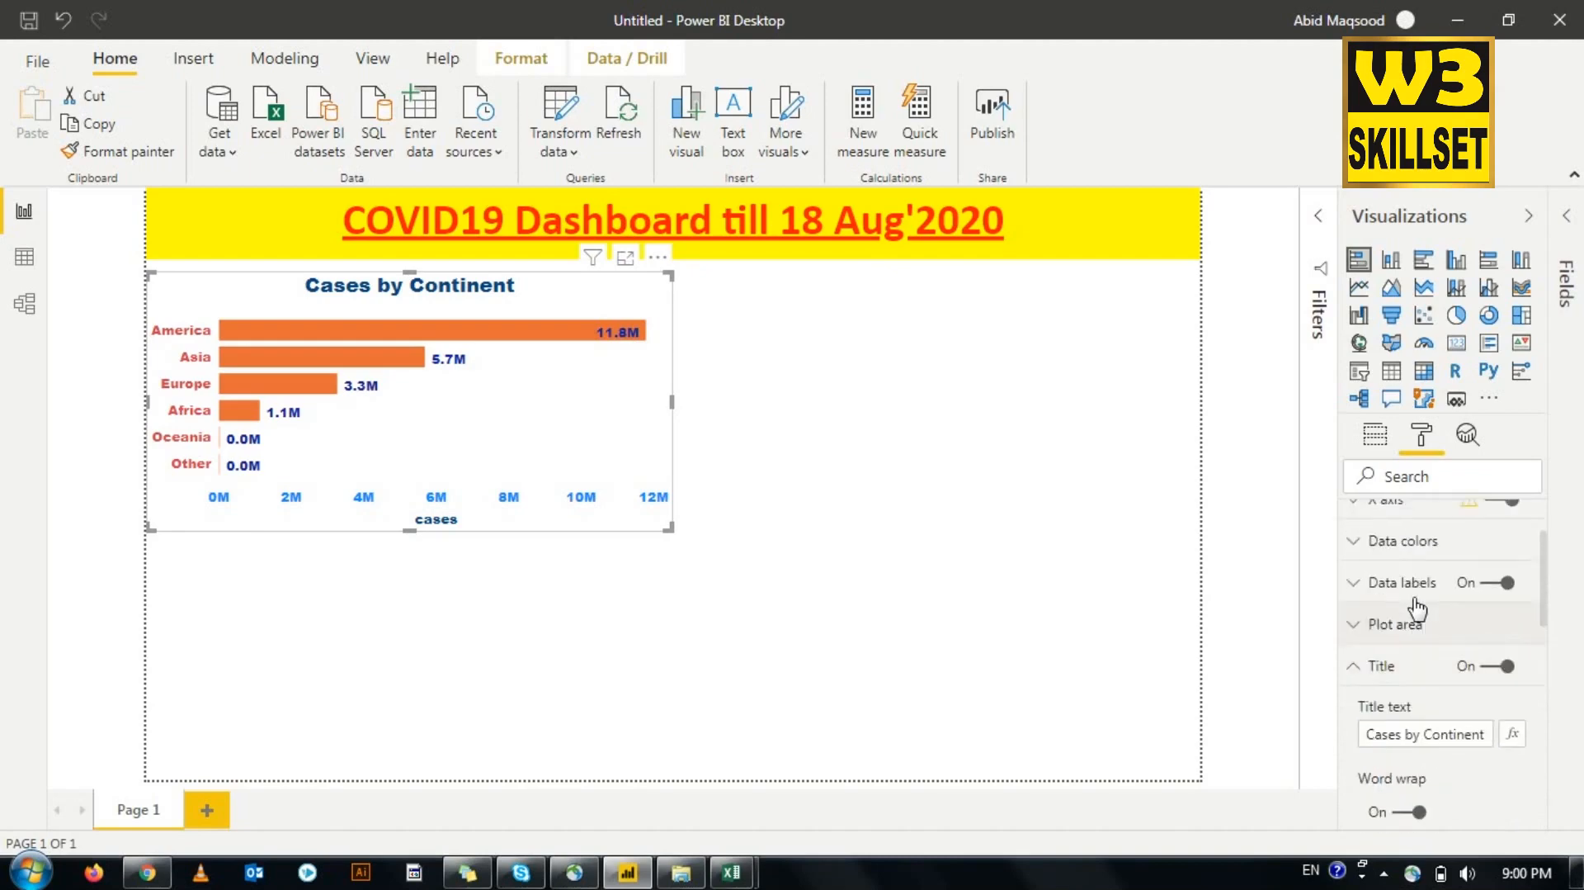
left_click(1355, 679)
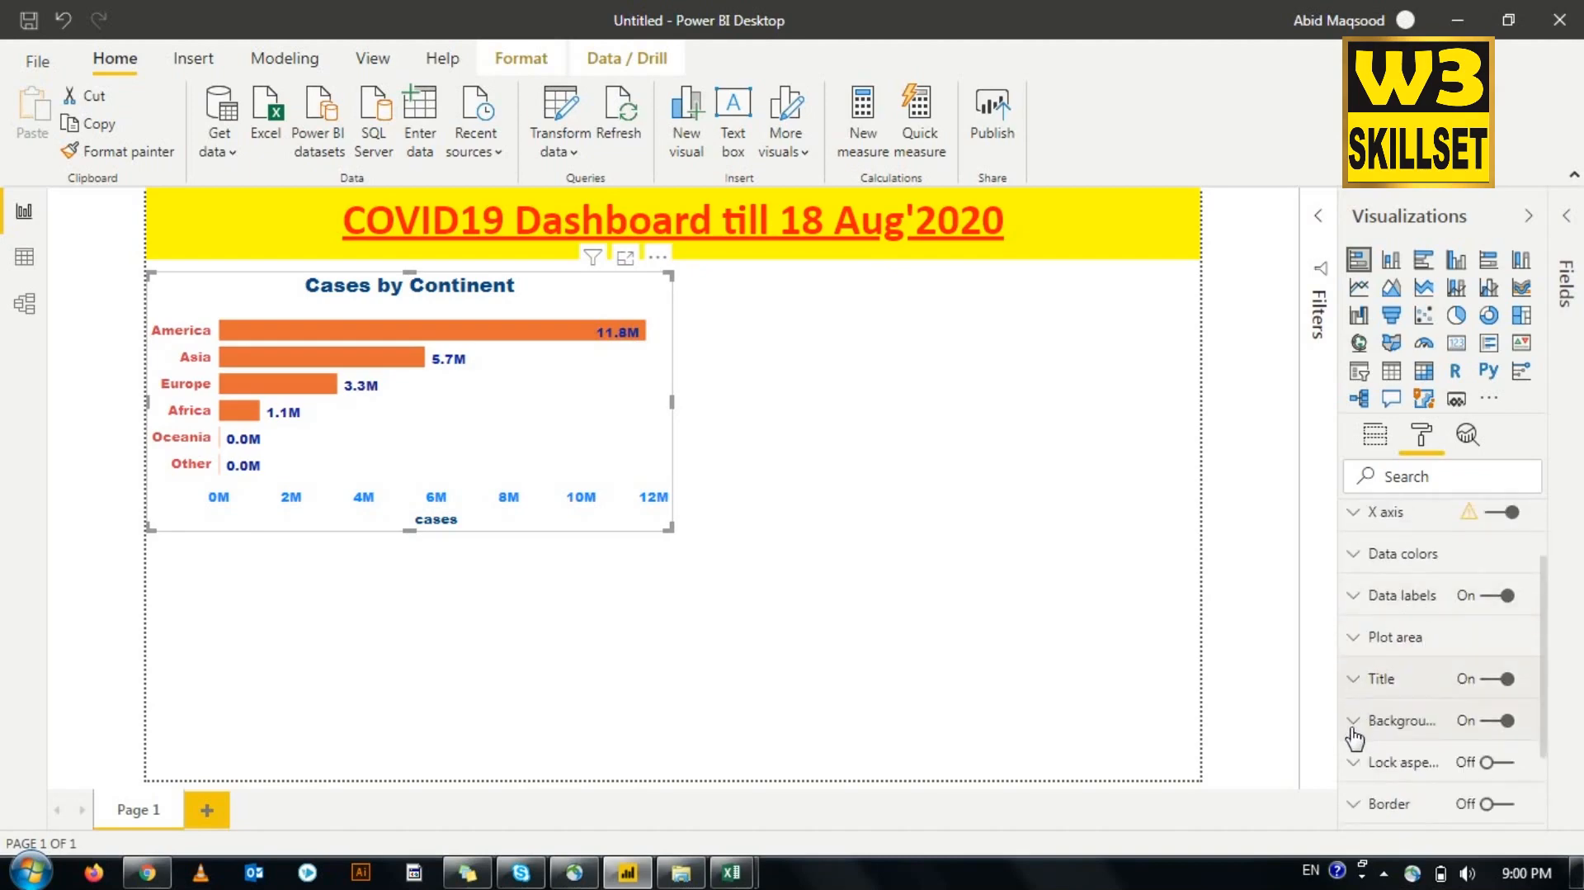
left_click(1353, 731)
scroll(1353, 735, "down", 2)
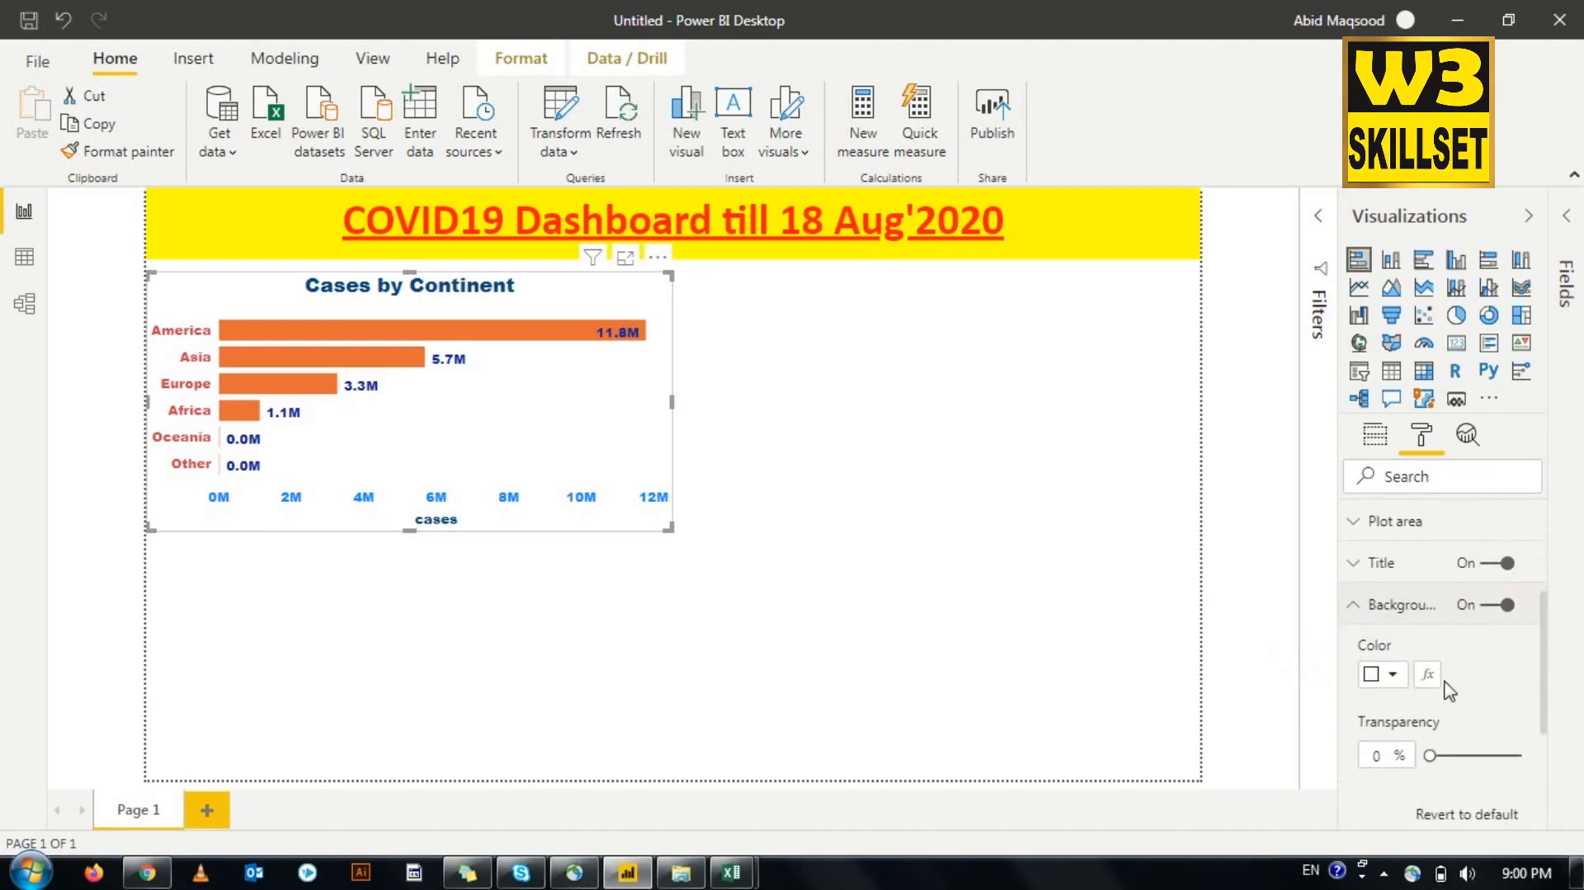
scroll(1395, 661, "down", 2)
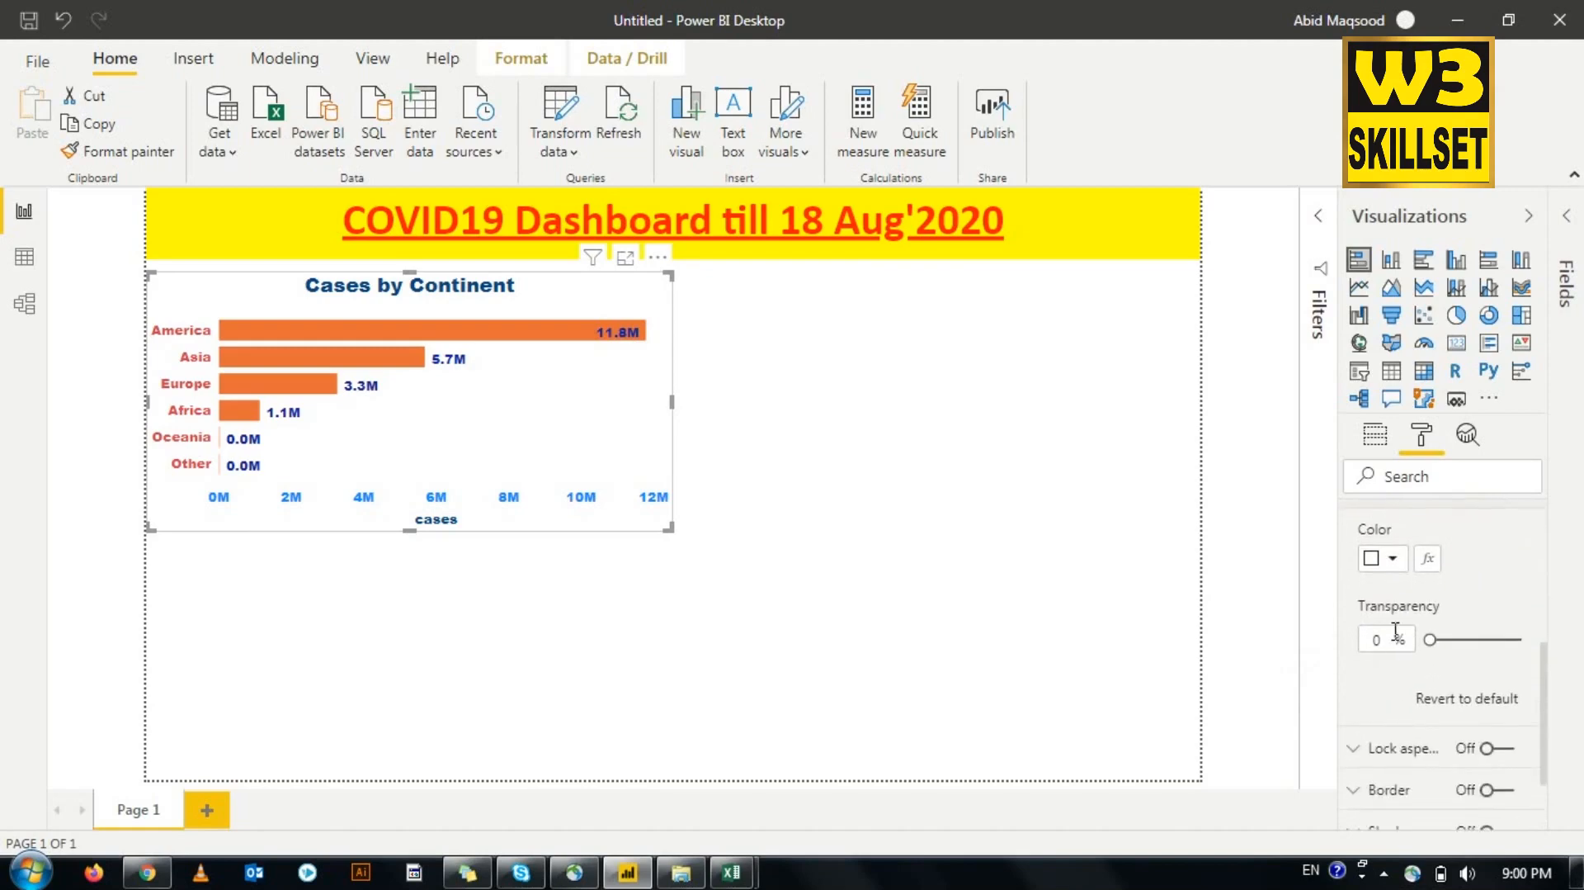
Step: Try light blue, light gray, light orange, medium gray and black as the chart's background color, returning it to white
left_click(1395, 560)
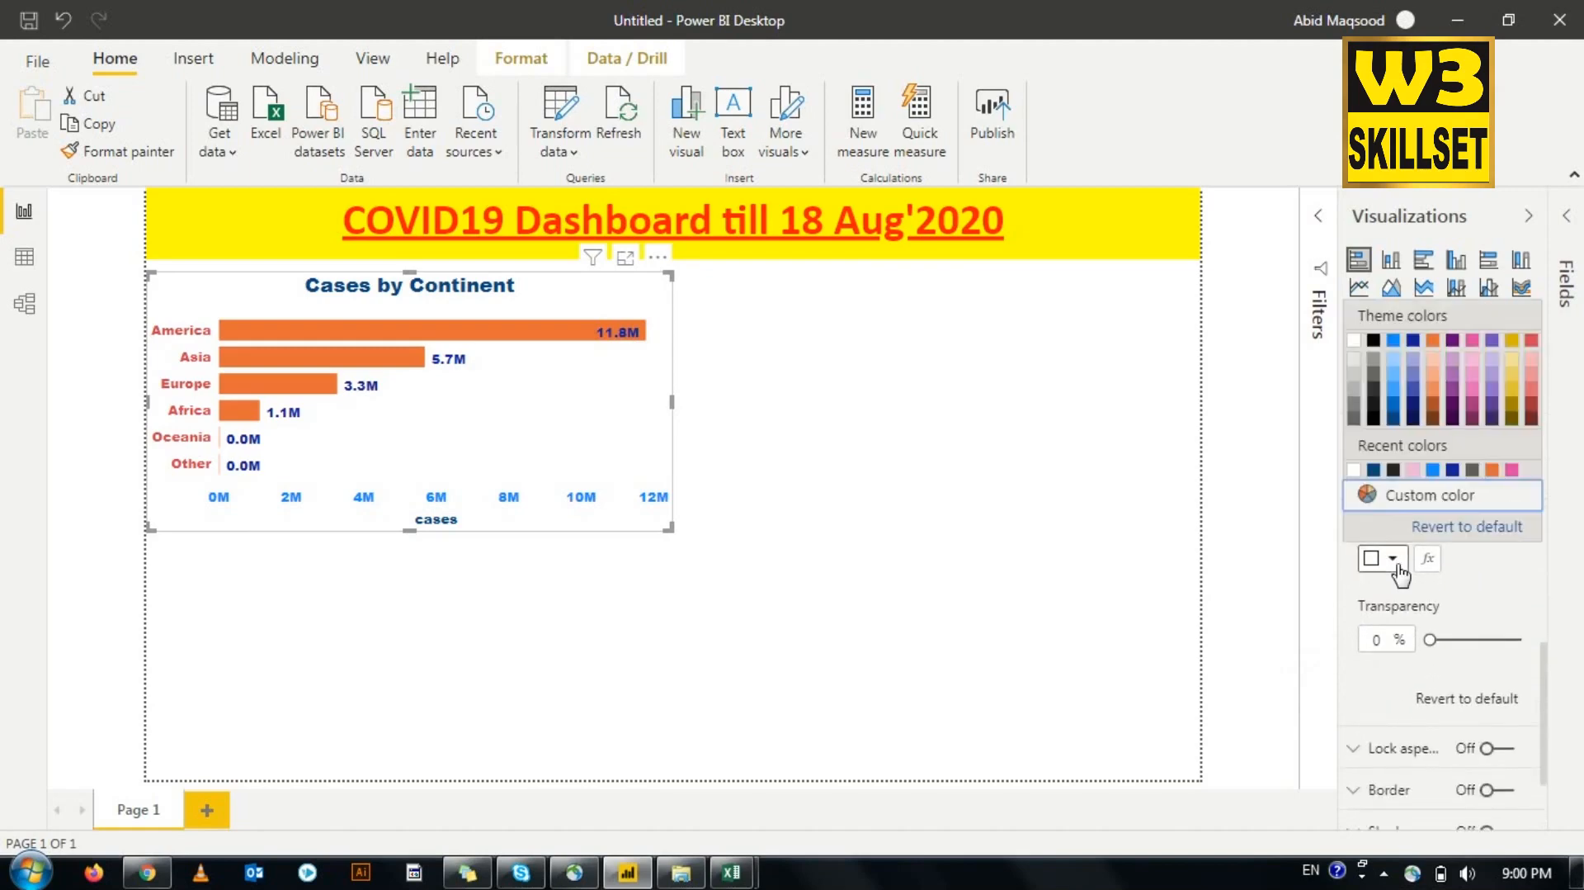
left_click(1397, 365)
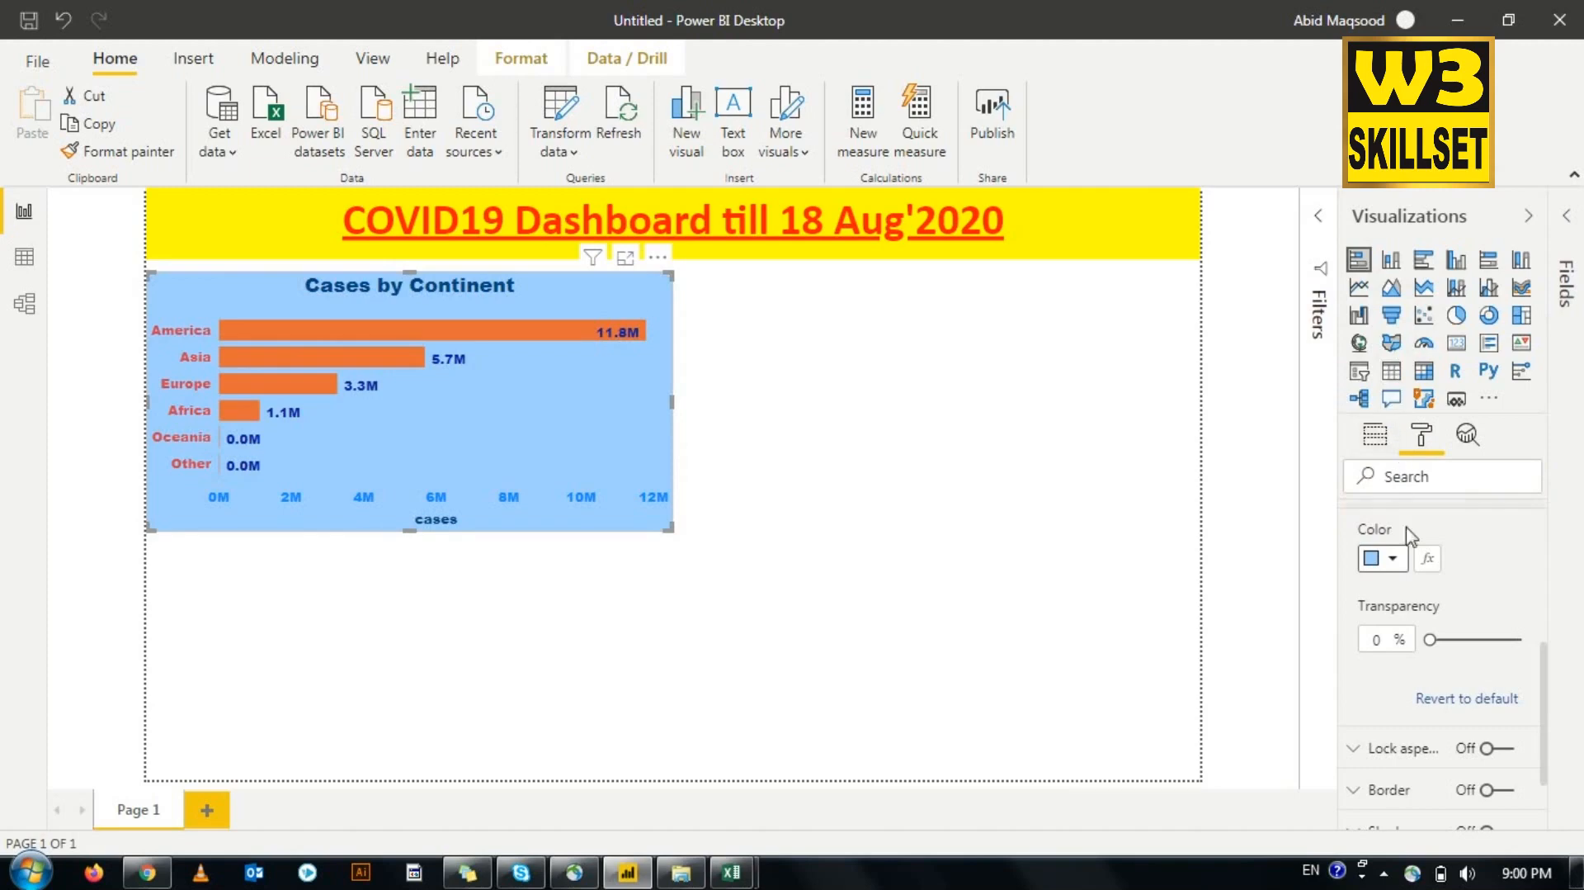
left_click(1401, 561)
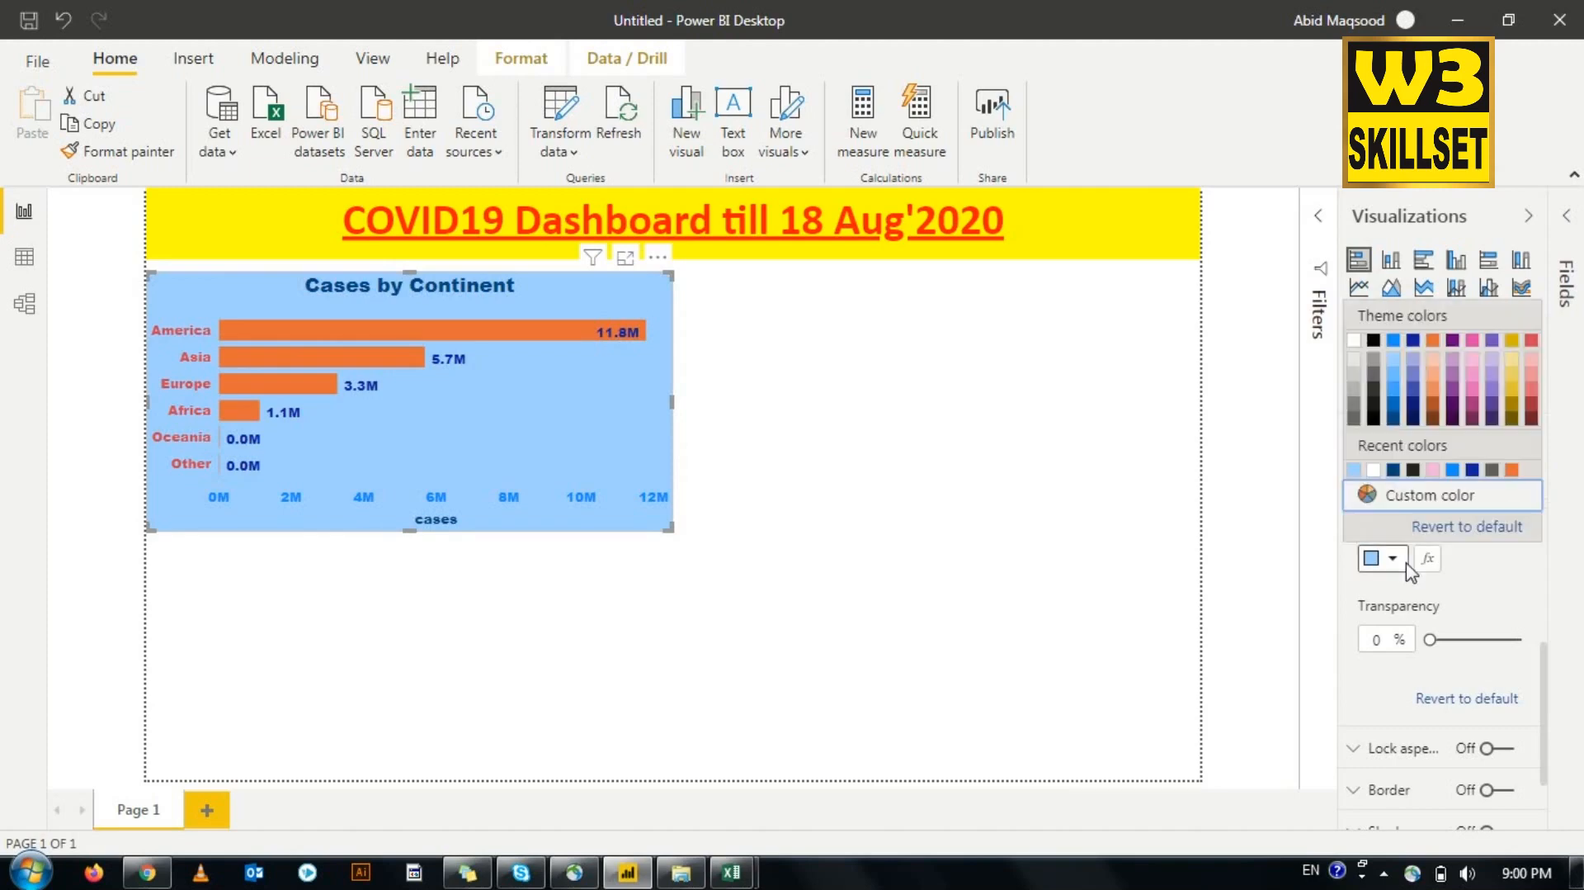
left_click(1358, 363)
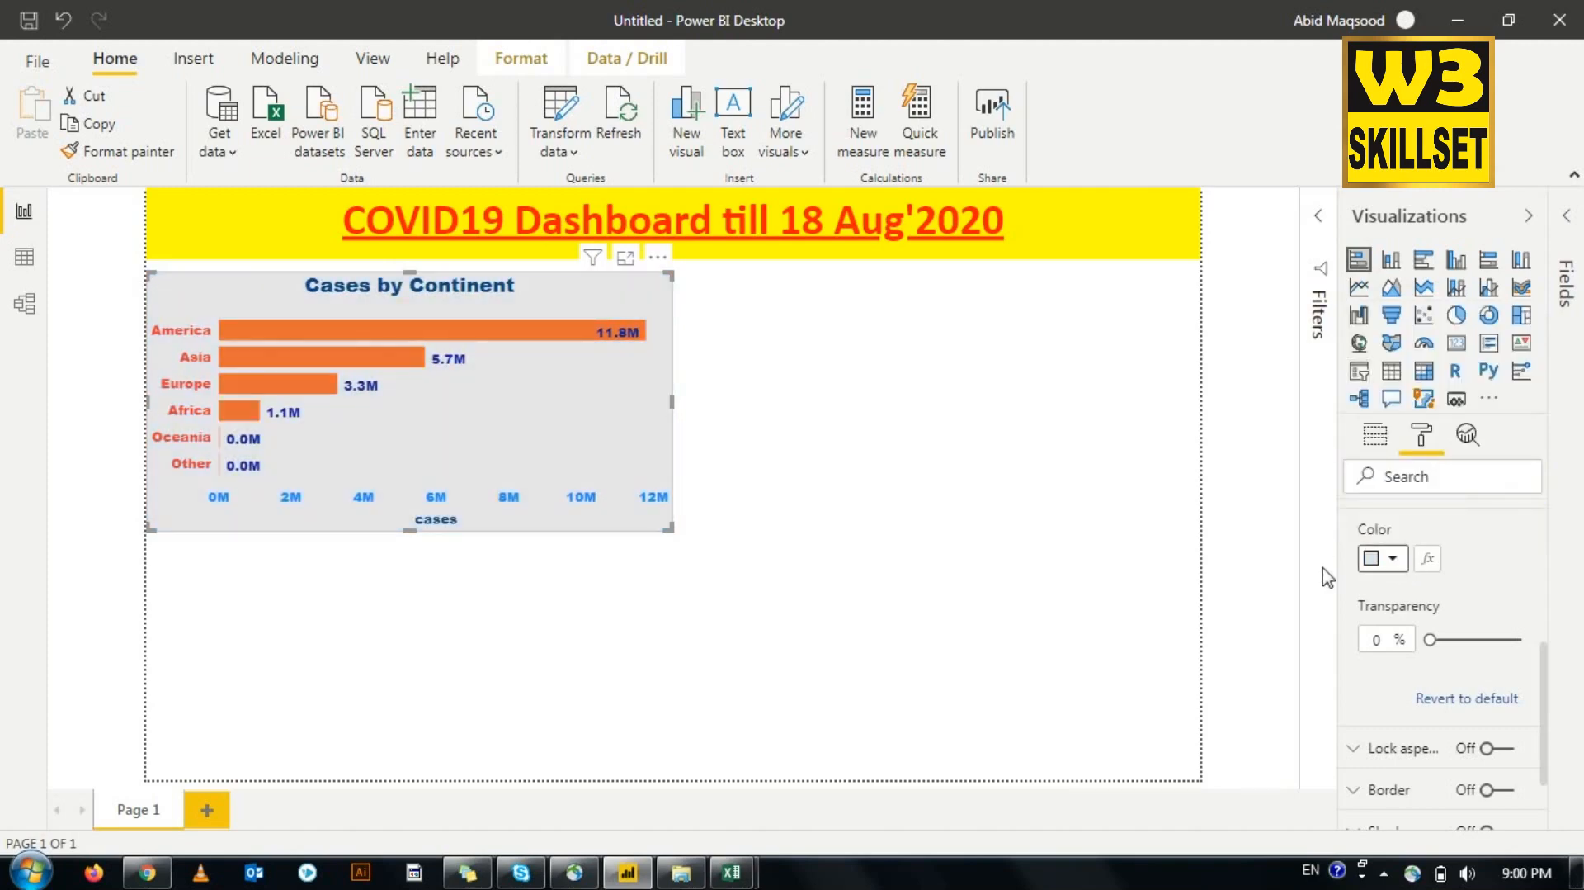
left_click(1393, 568)
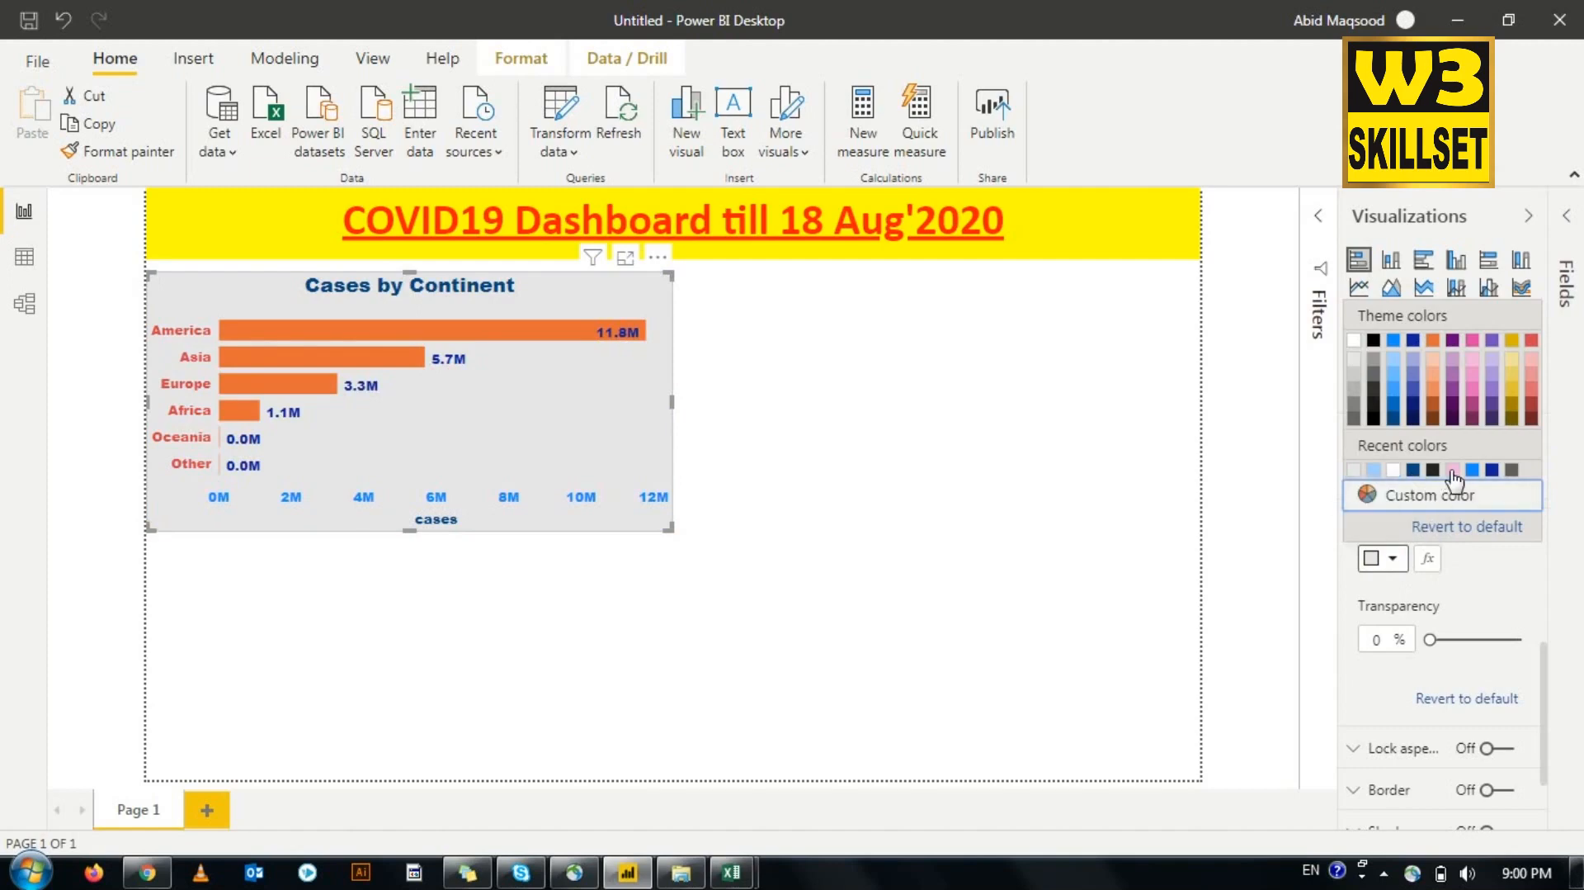
left_click(1433, 363)
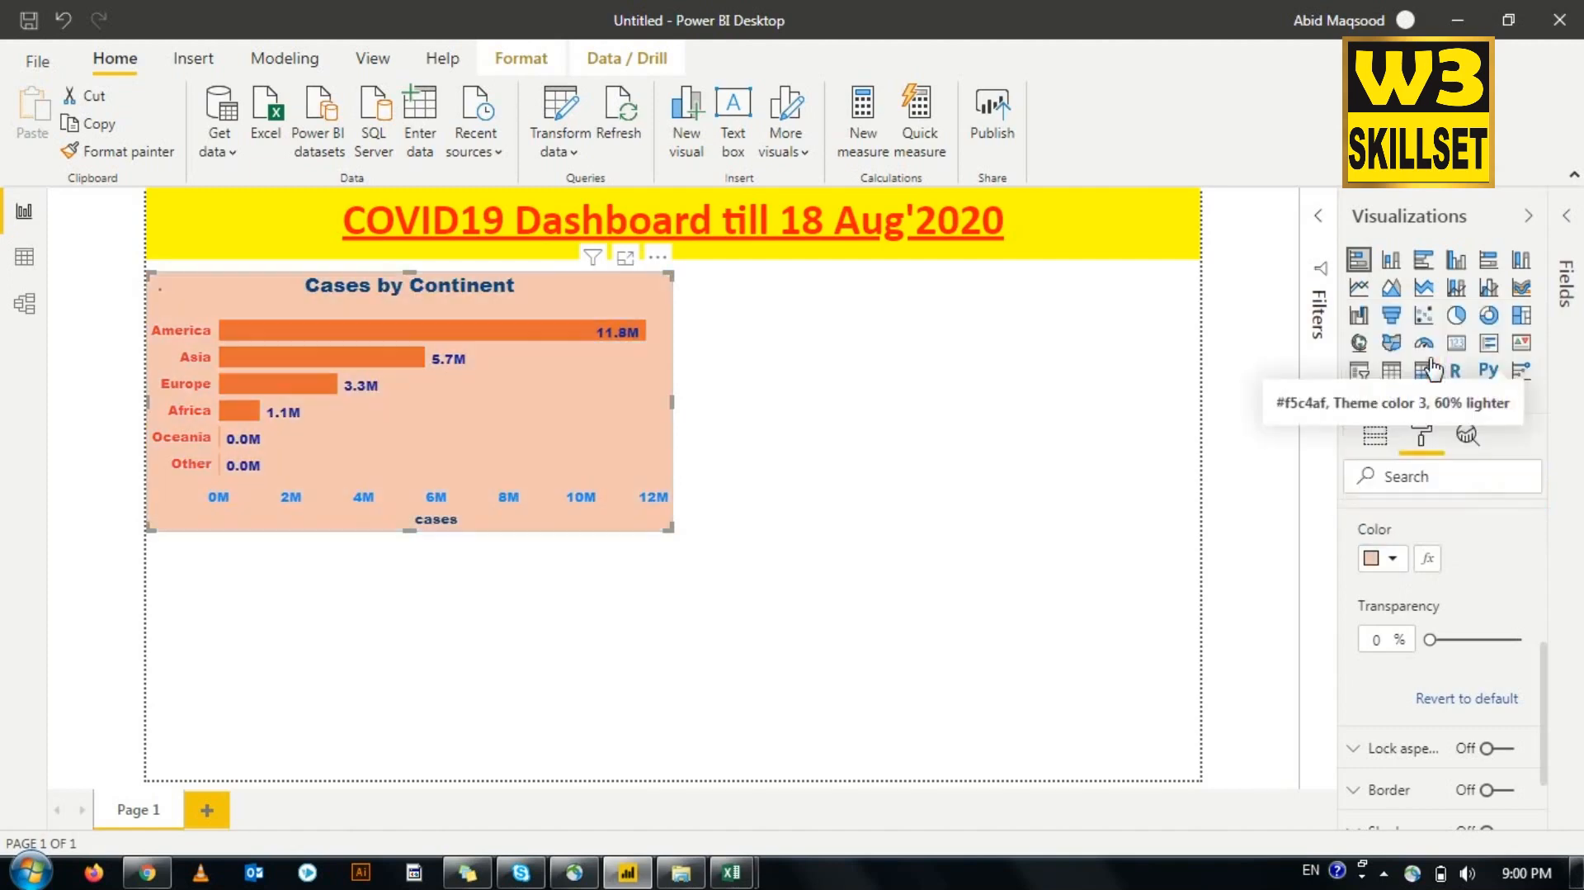
left_click(1391, 558)
left_click(1374, 369)
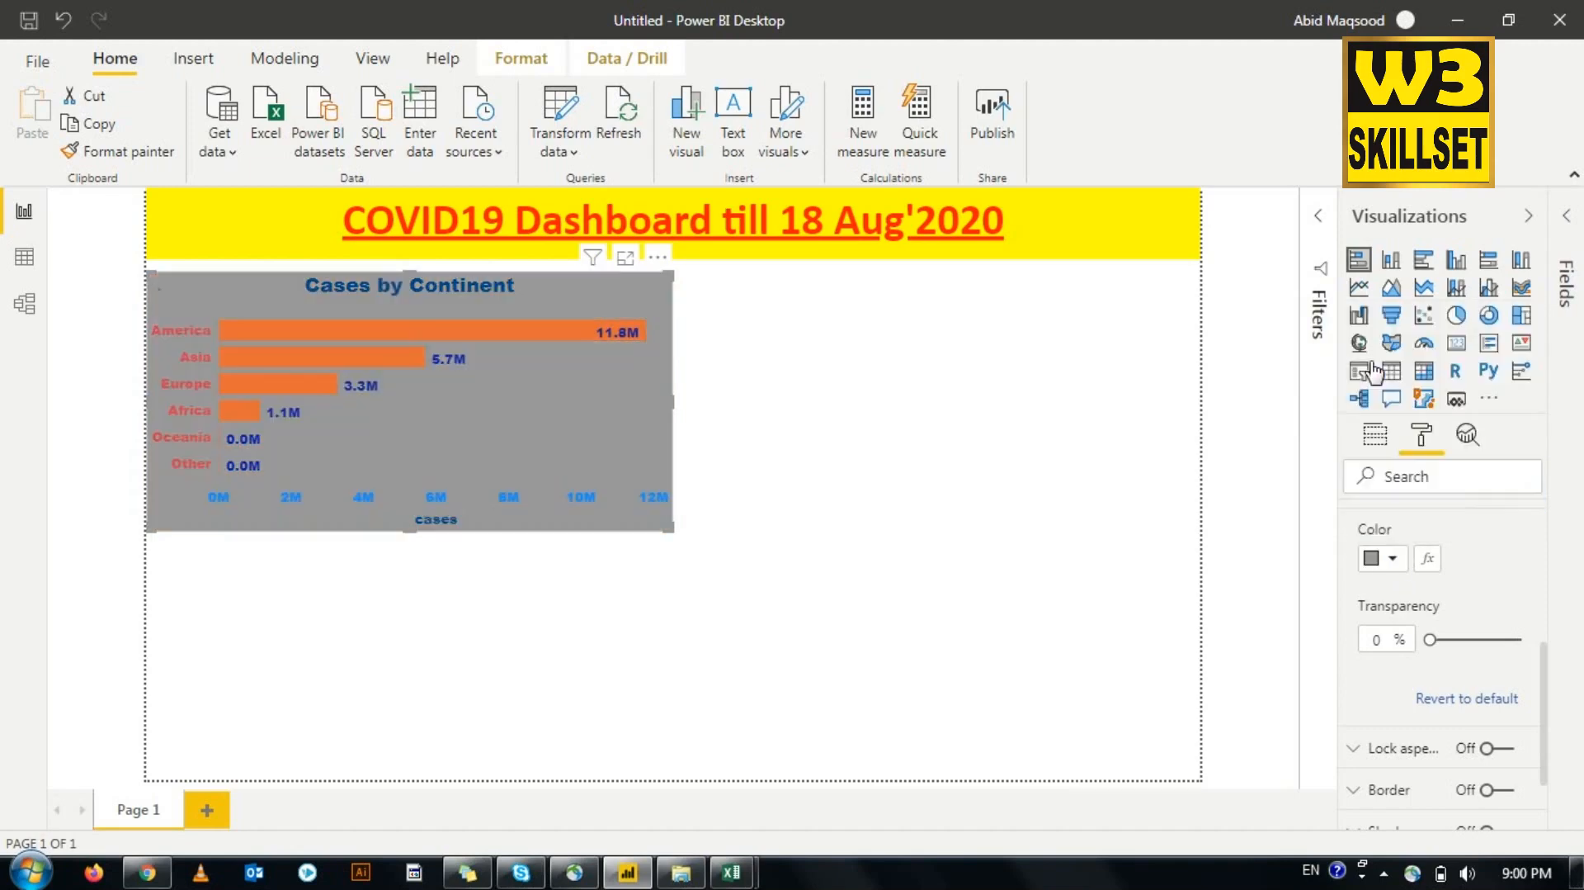
left_click(1393, 559)
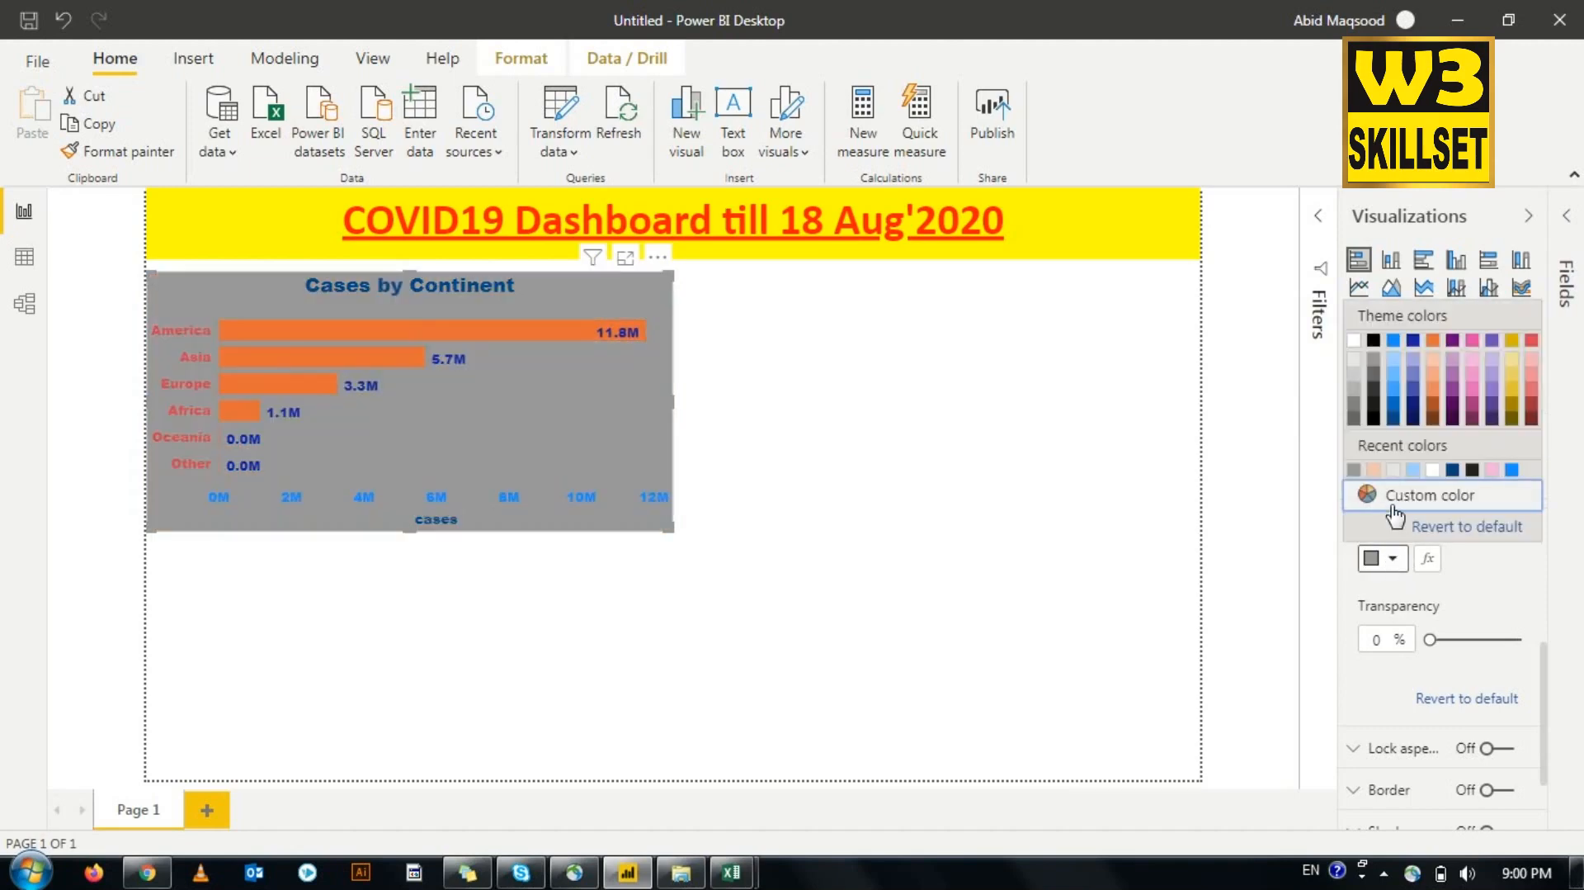
left_click(1375, 432)
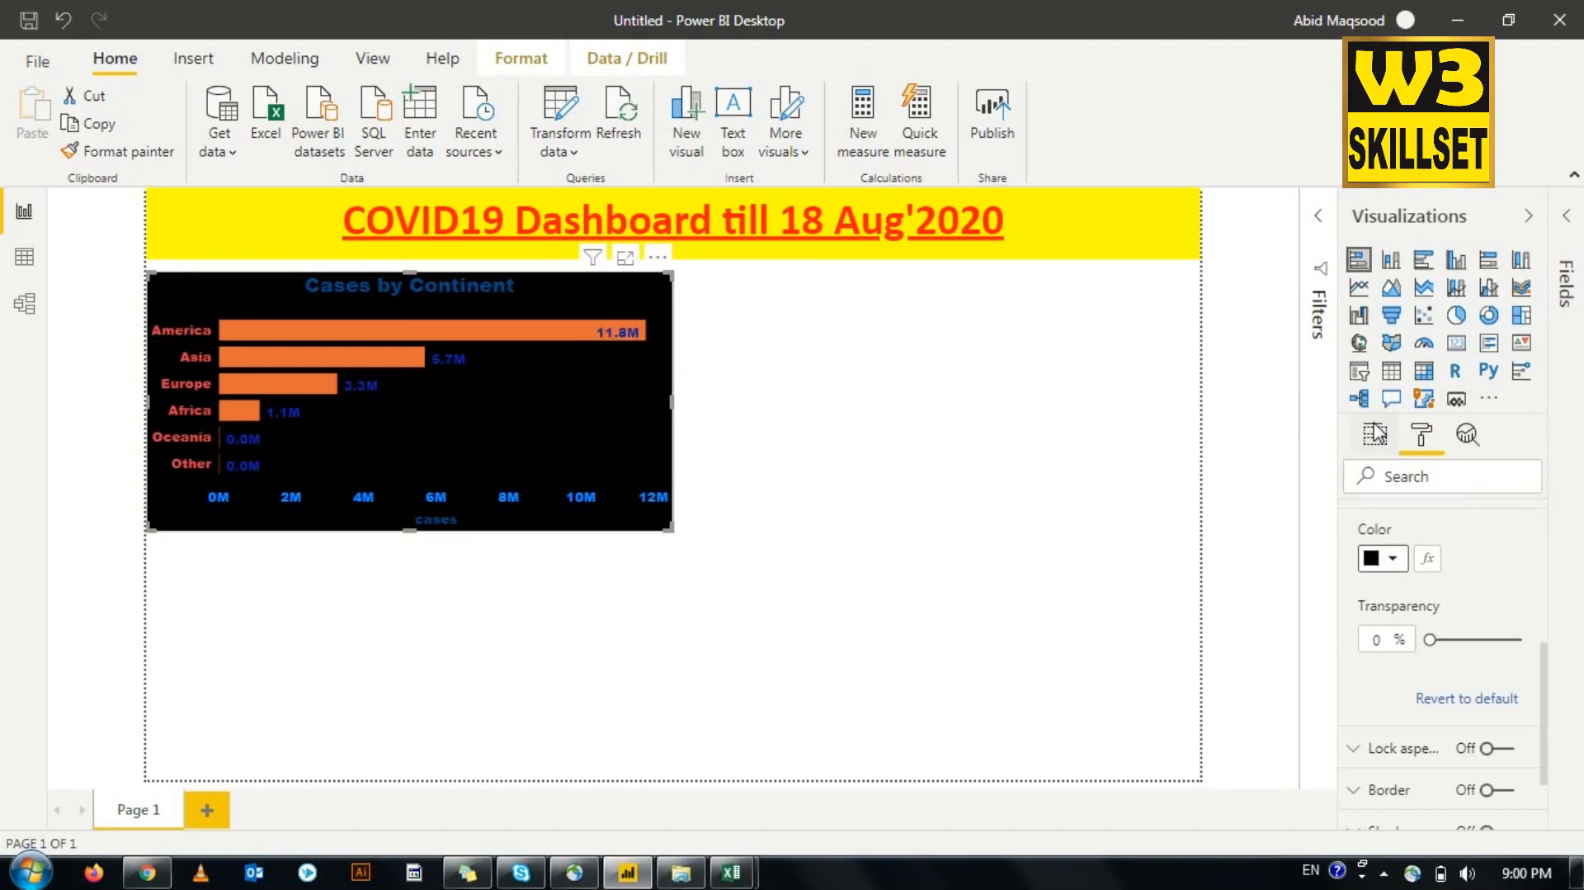
left_click(1390, 559)
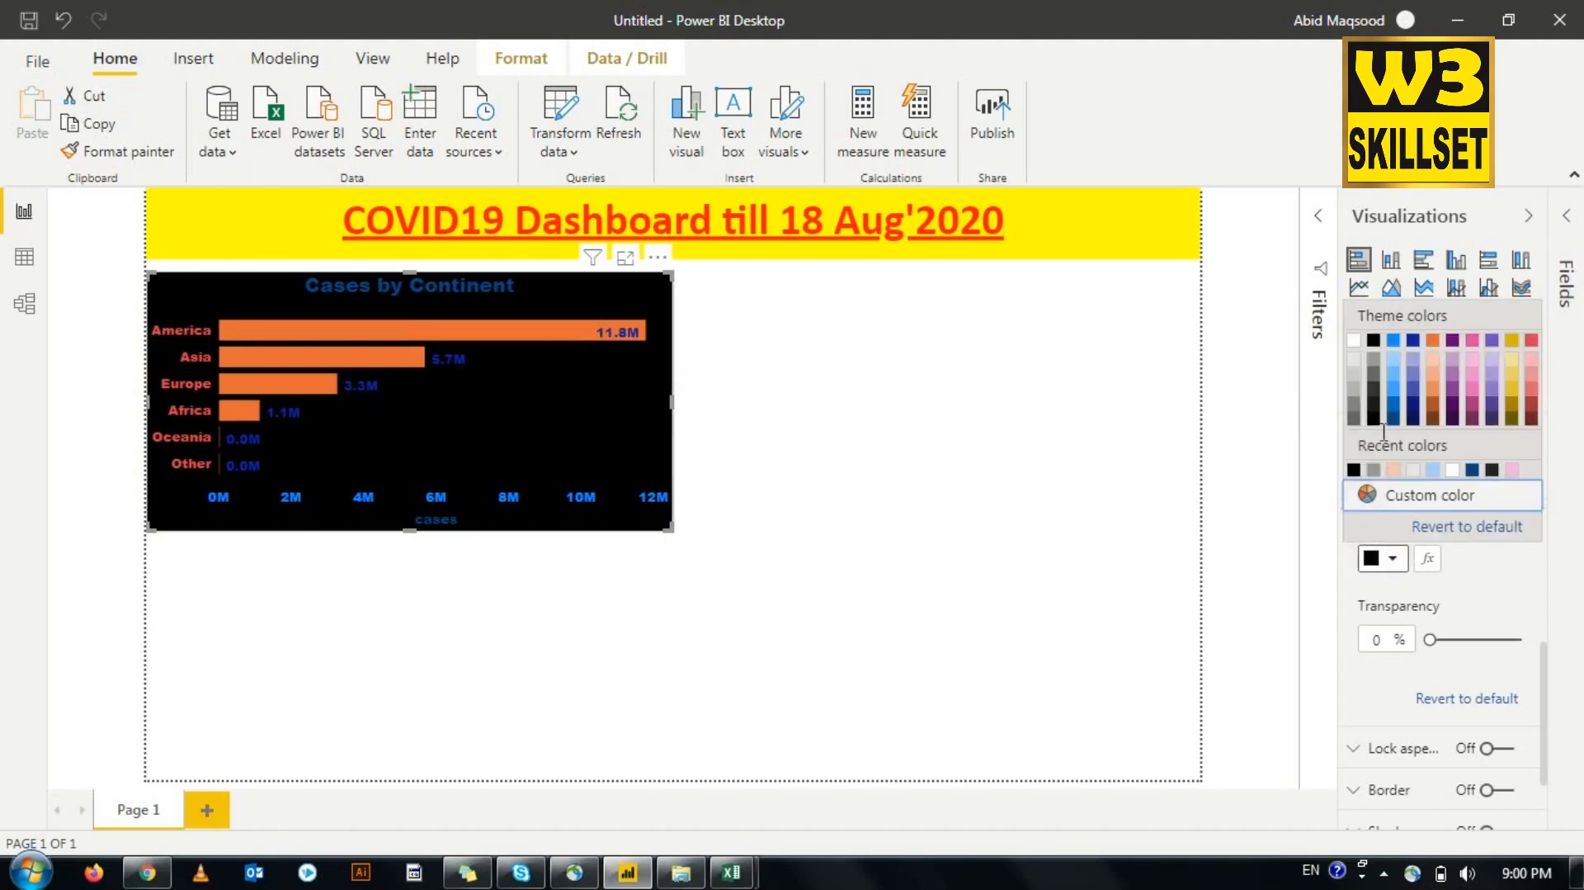
left_click(1353, 341)
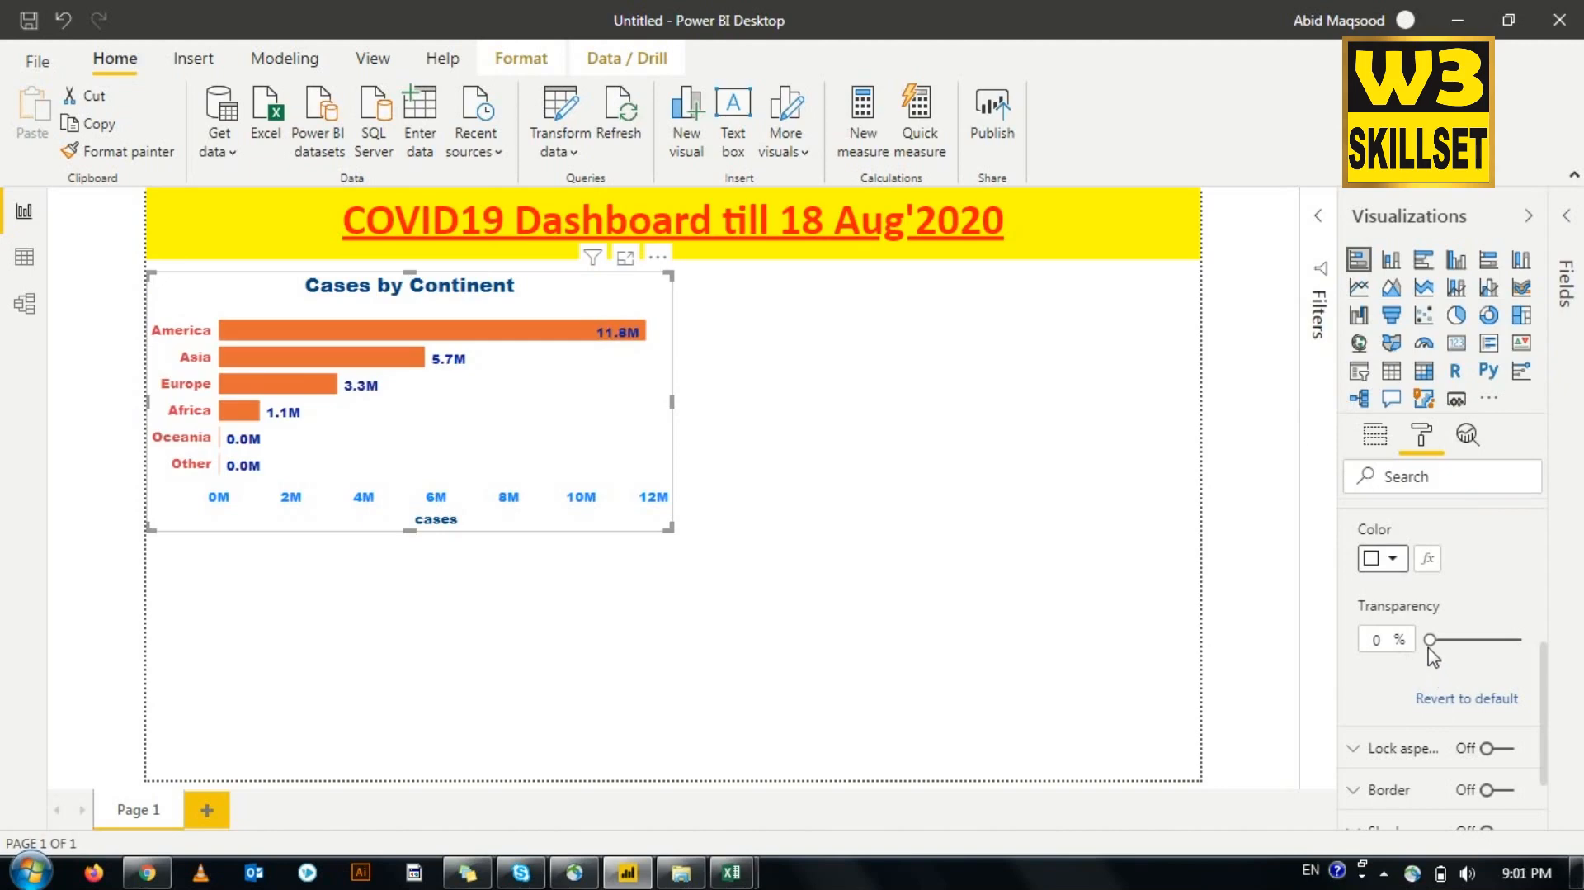
Step: Set the chart's background color to dark blue with 89% transparency, and deselect the chart
left_click(1392, 562)
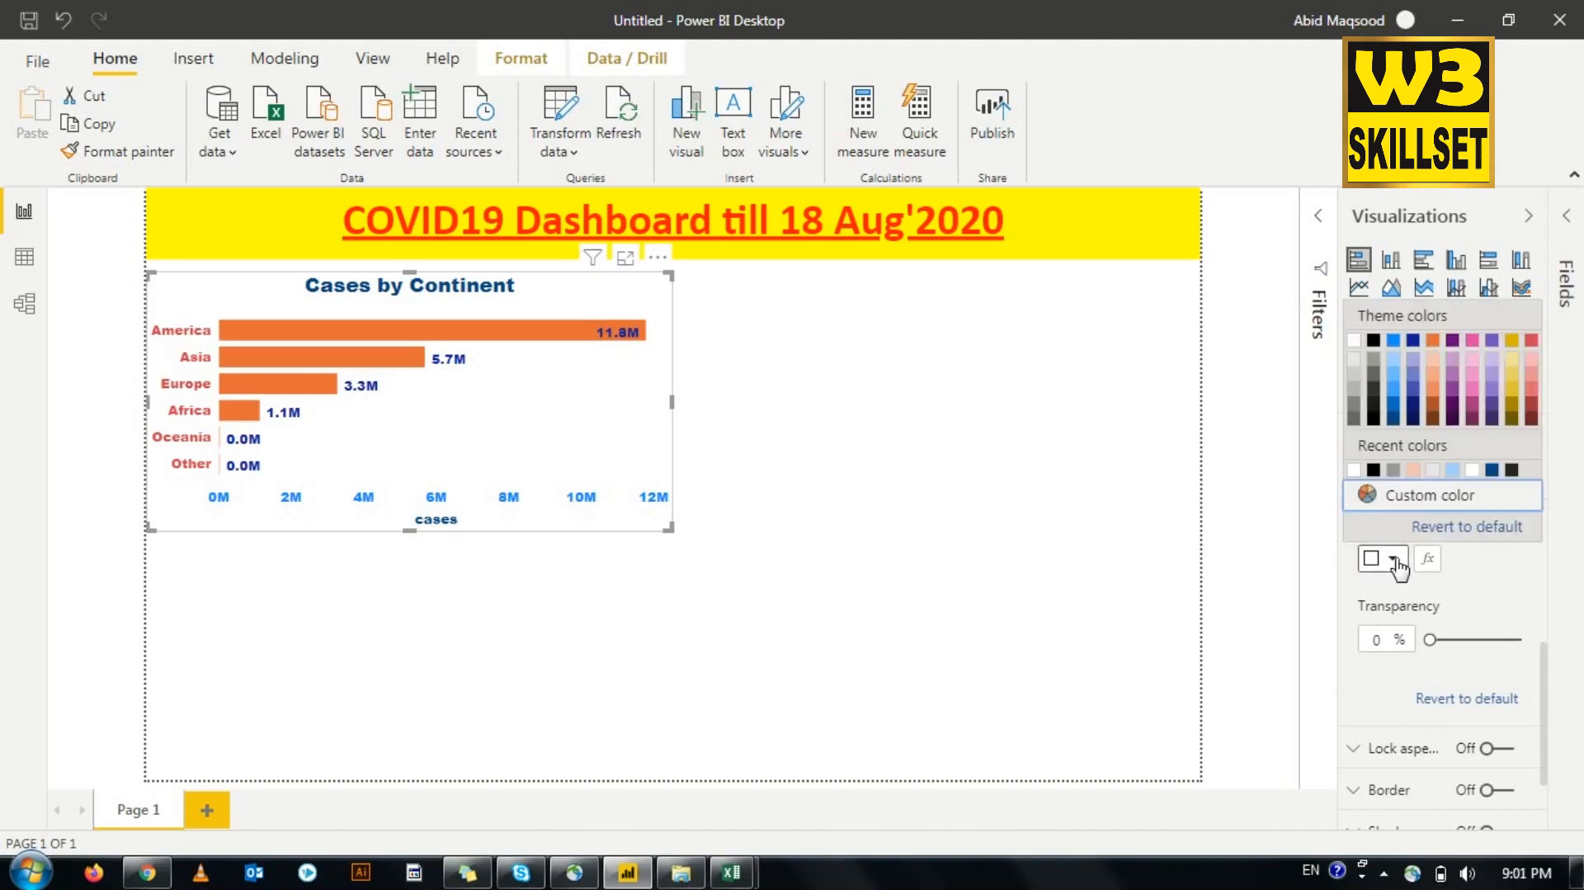
left_click(1394, 422)
left_click_drag(1429, 639, 1442, 639)
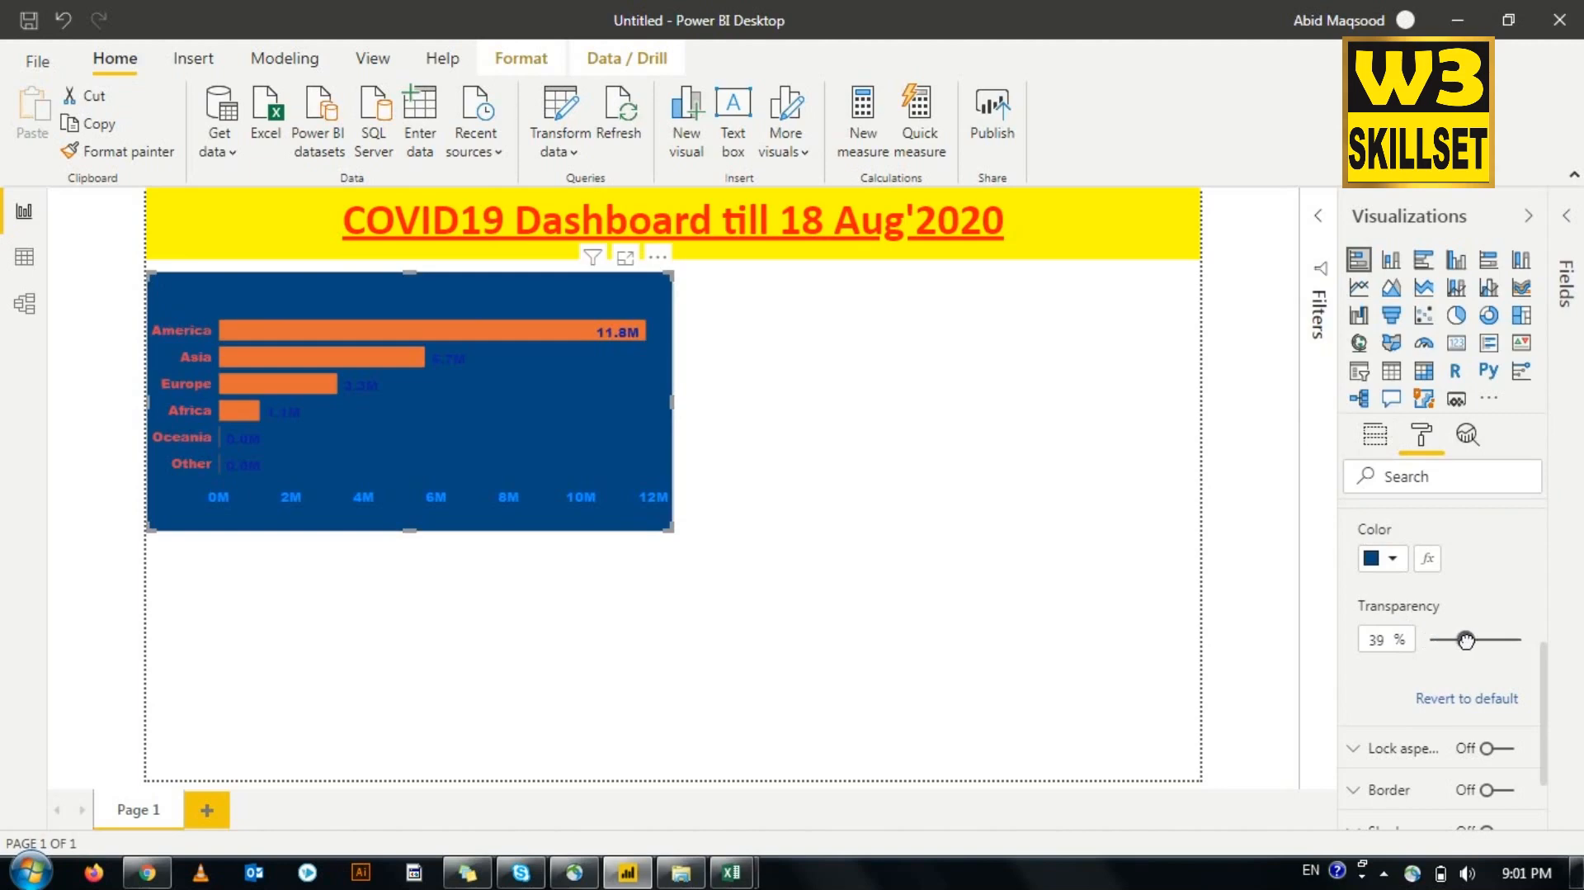
left_click_drag(1483, 642, 1511, 640)
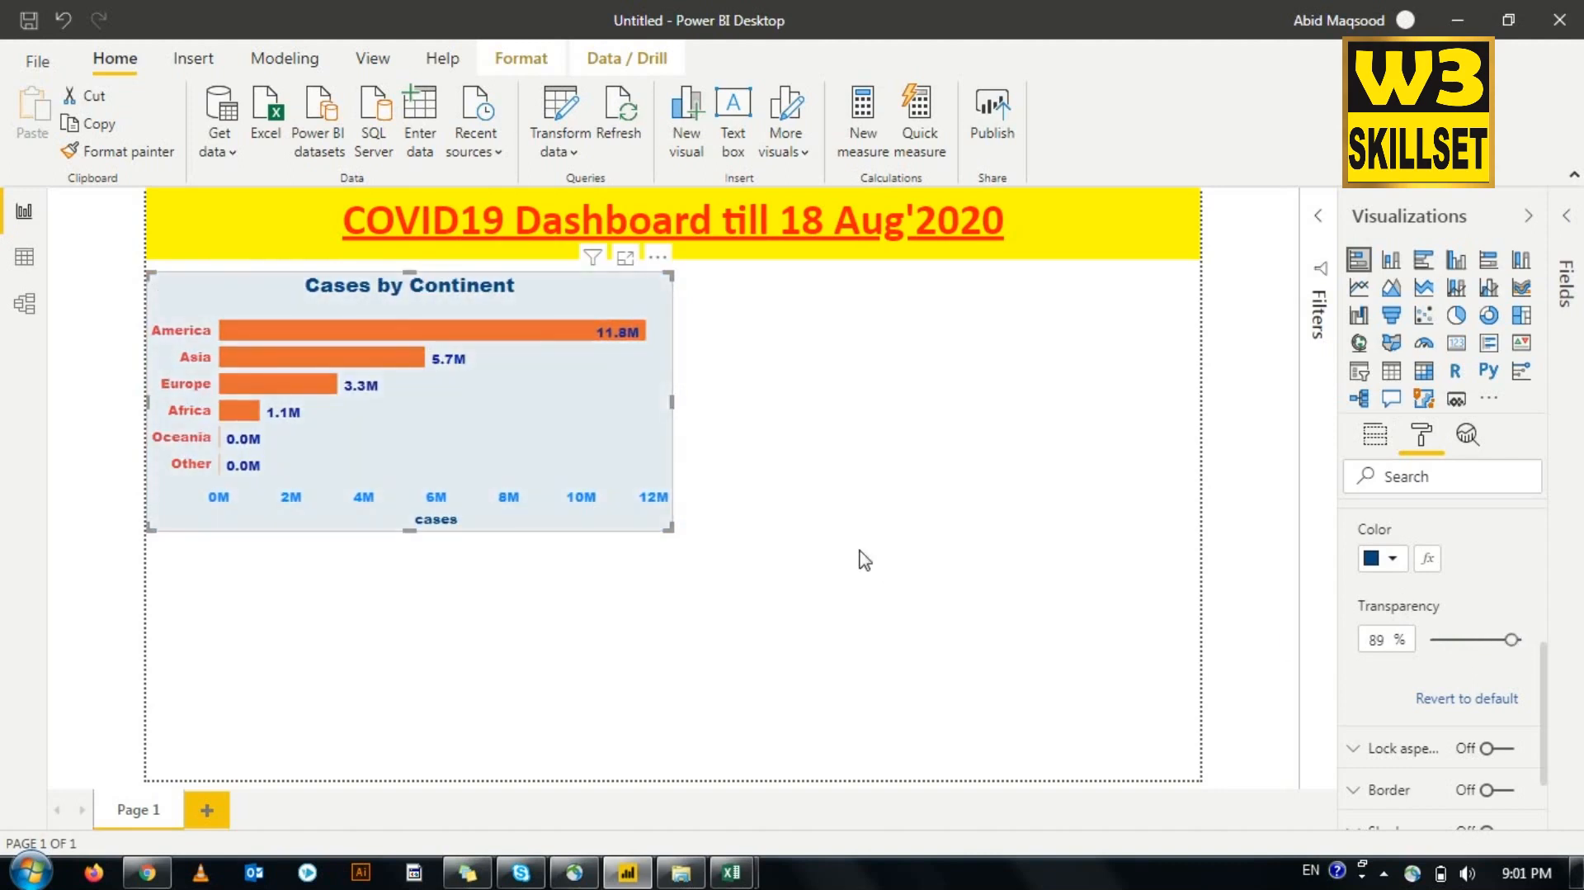
left_click(772, 596)
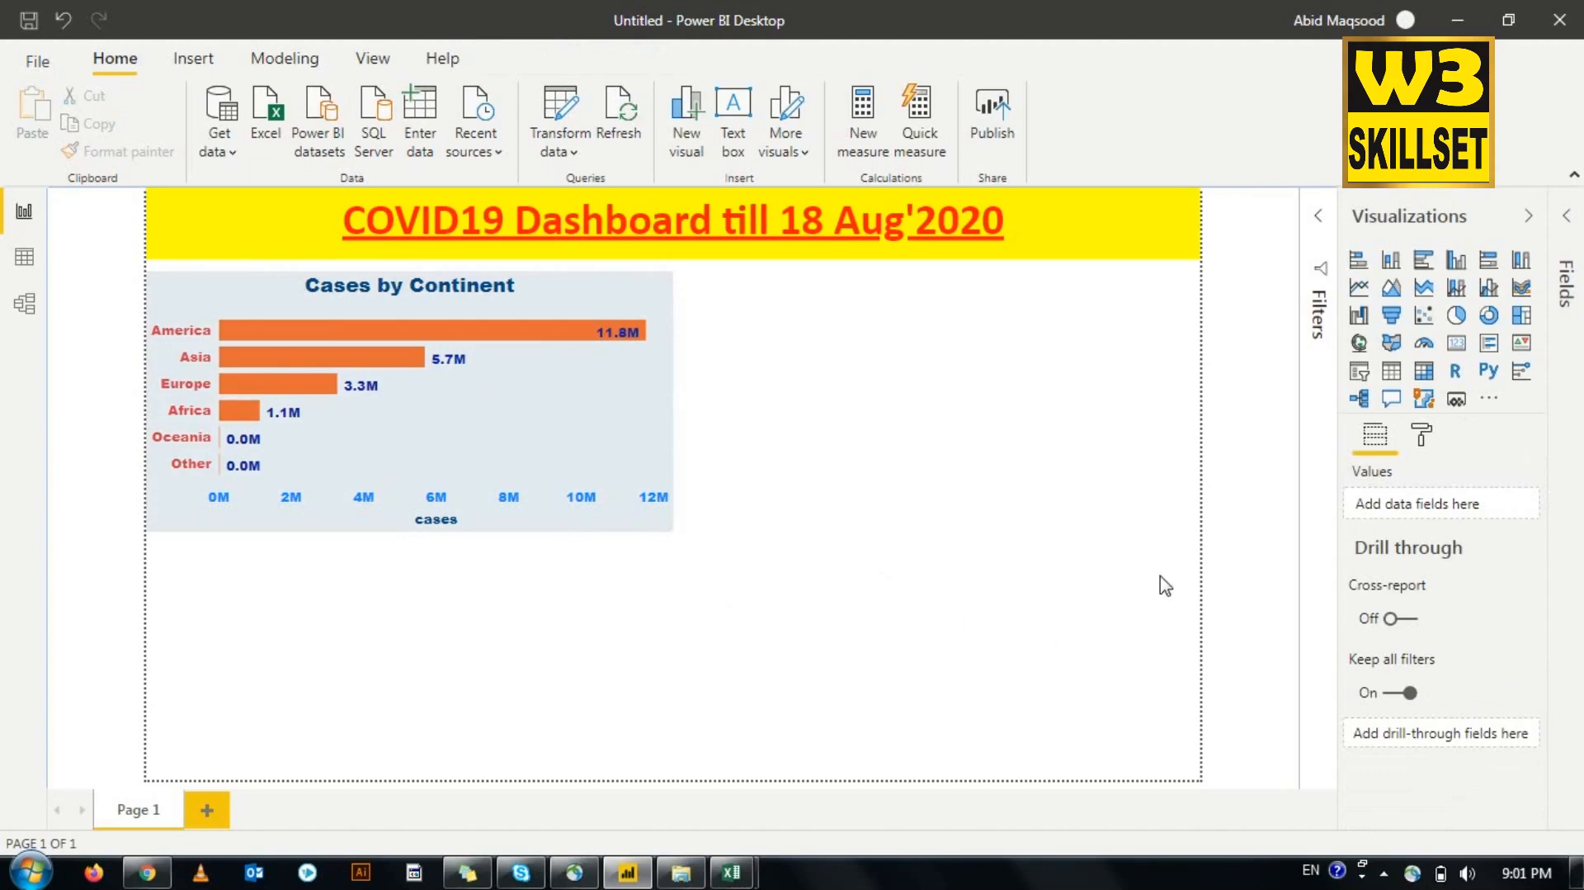
left_click(595, 448)
left_click(859, 523)
left_click(1421, 435)
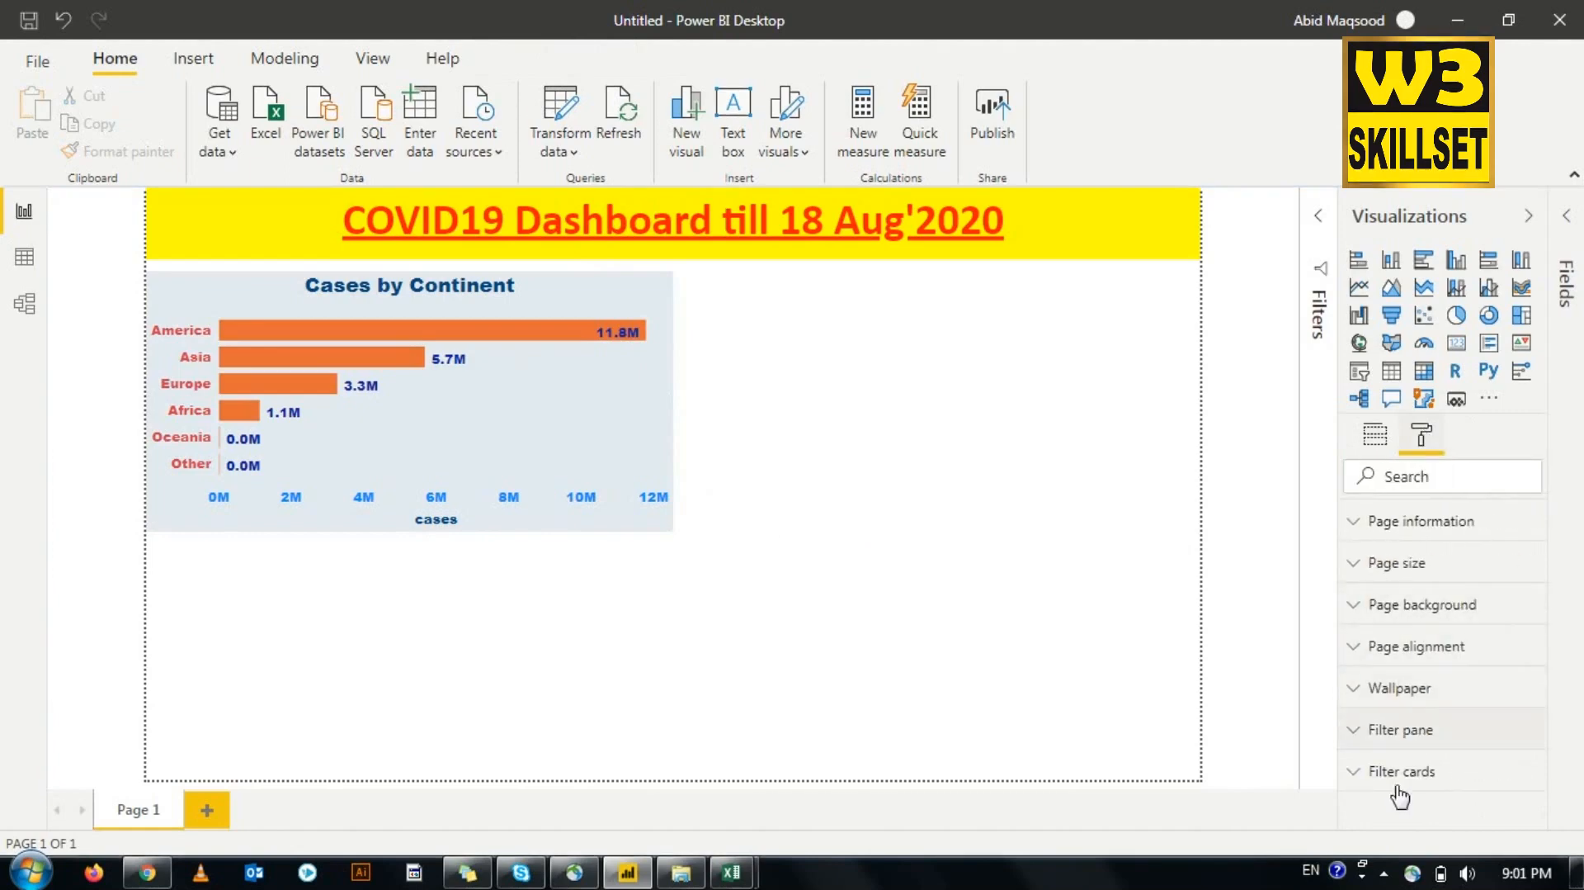
Step: Select the Cases by Continent chart and turn on its Lock aspect setting
left_click(577, 415)
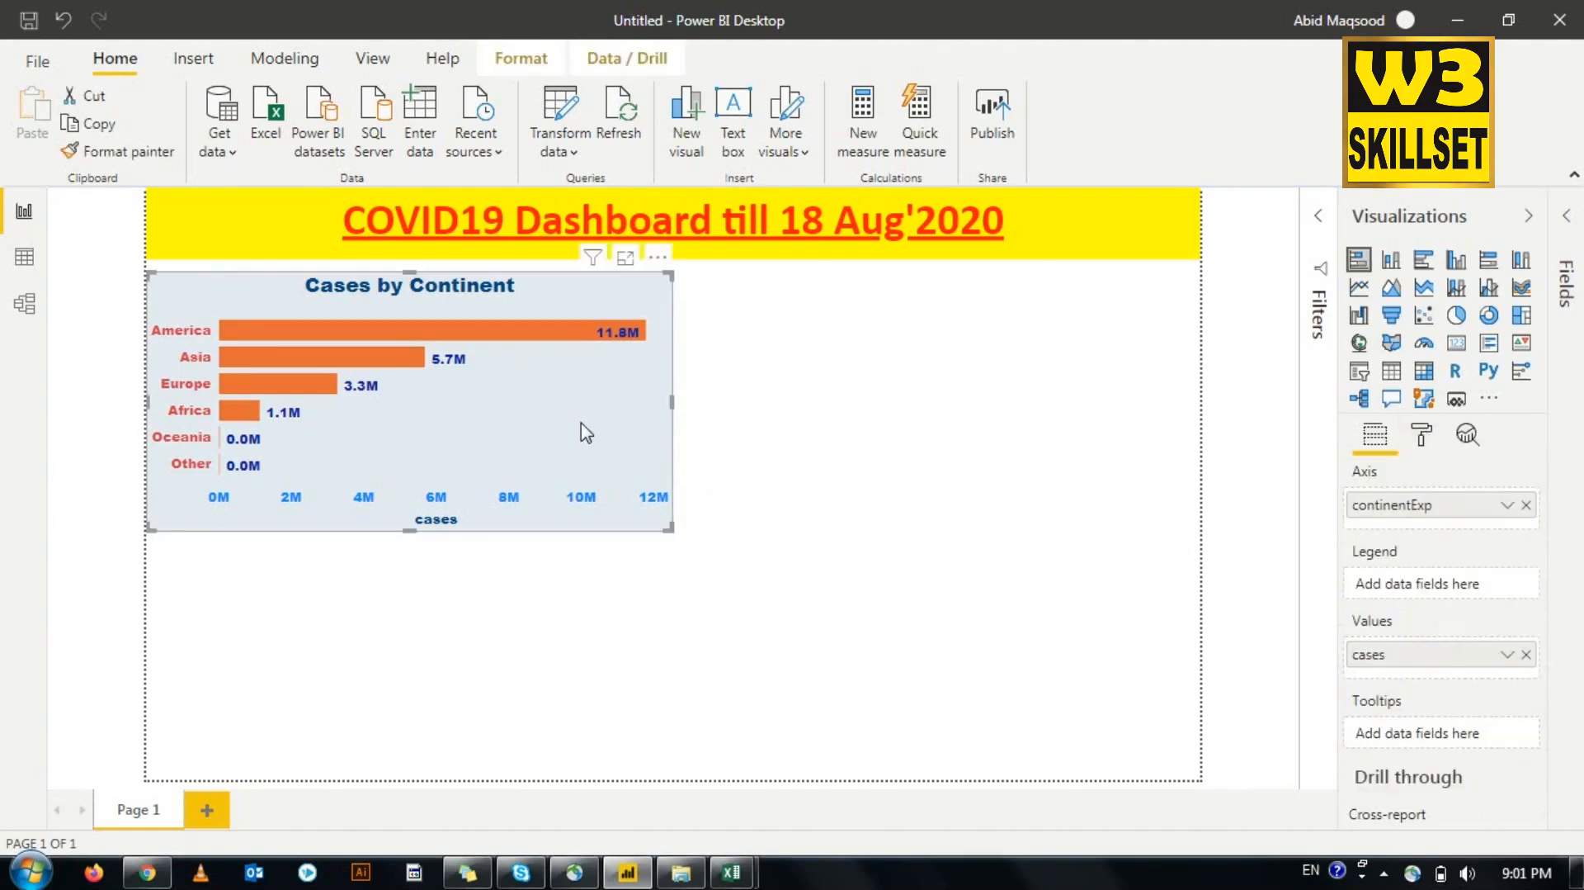
left_click(1425, 437)
scroll(1402, 706, "down", 2)
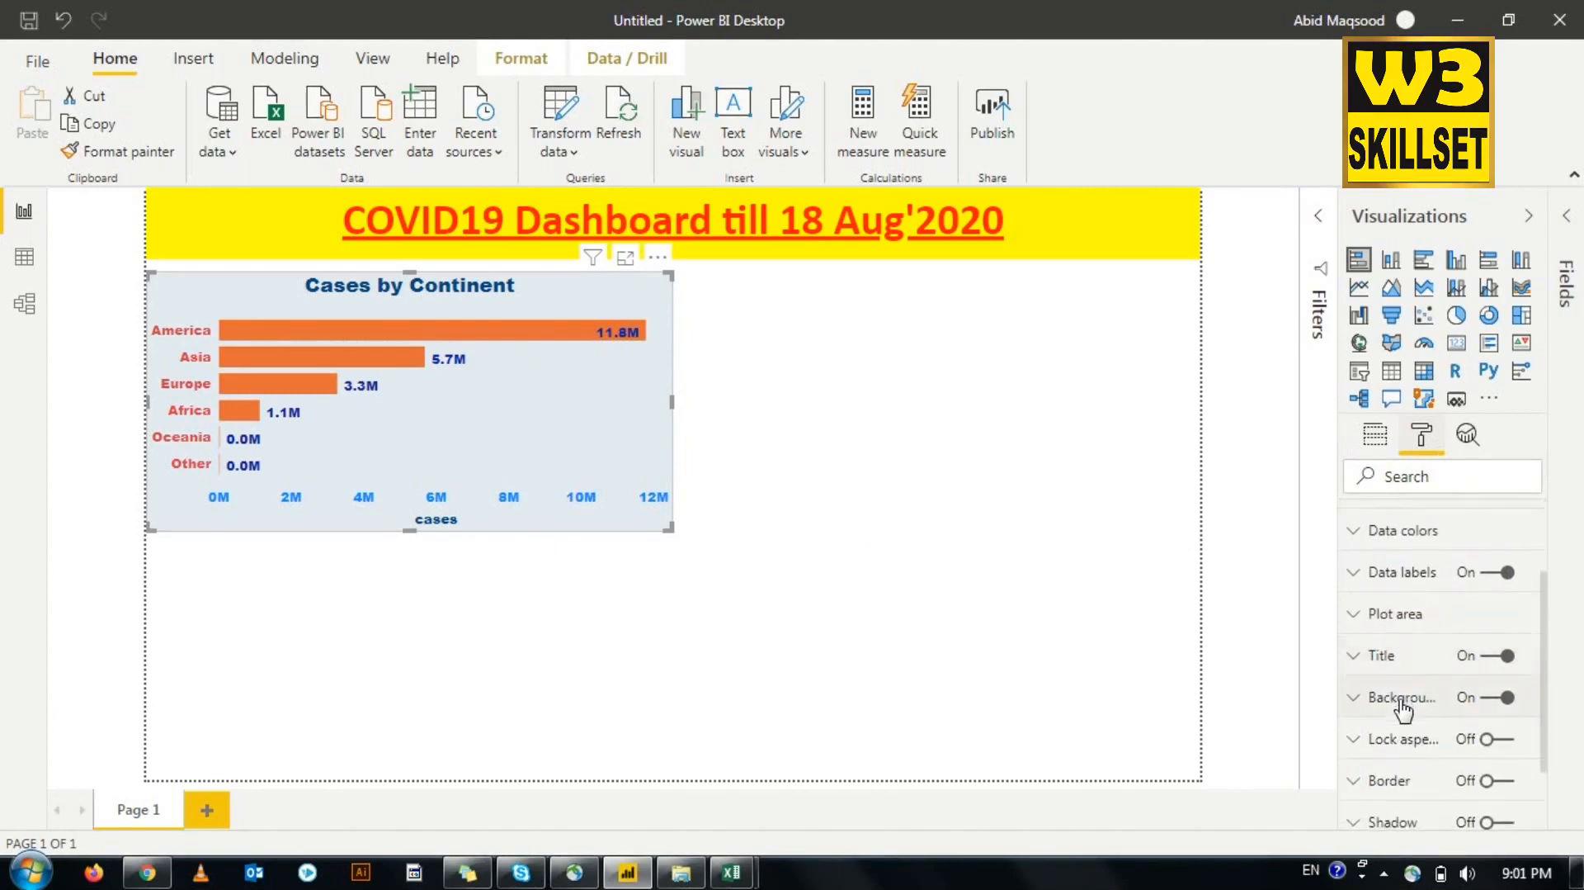
scroll(1403, 726, "down", 2)
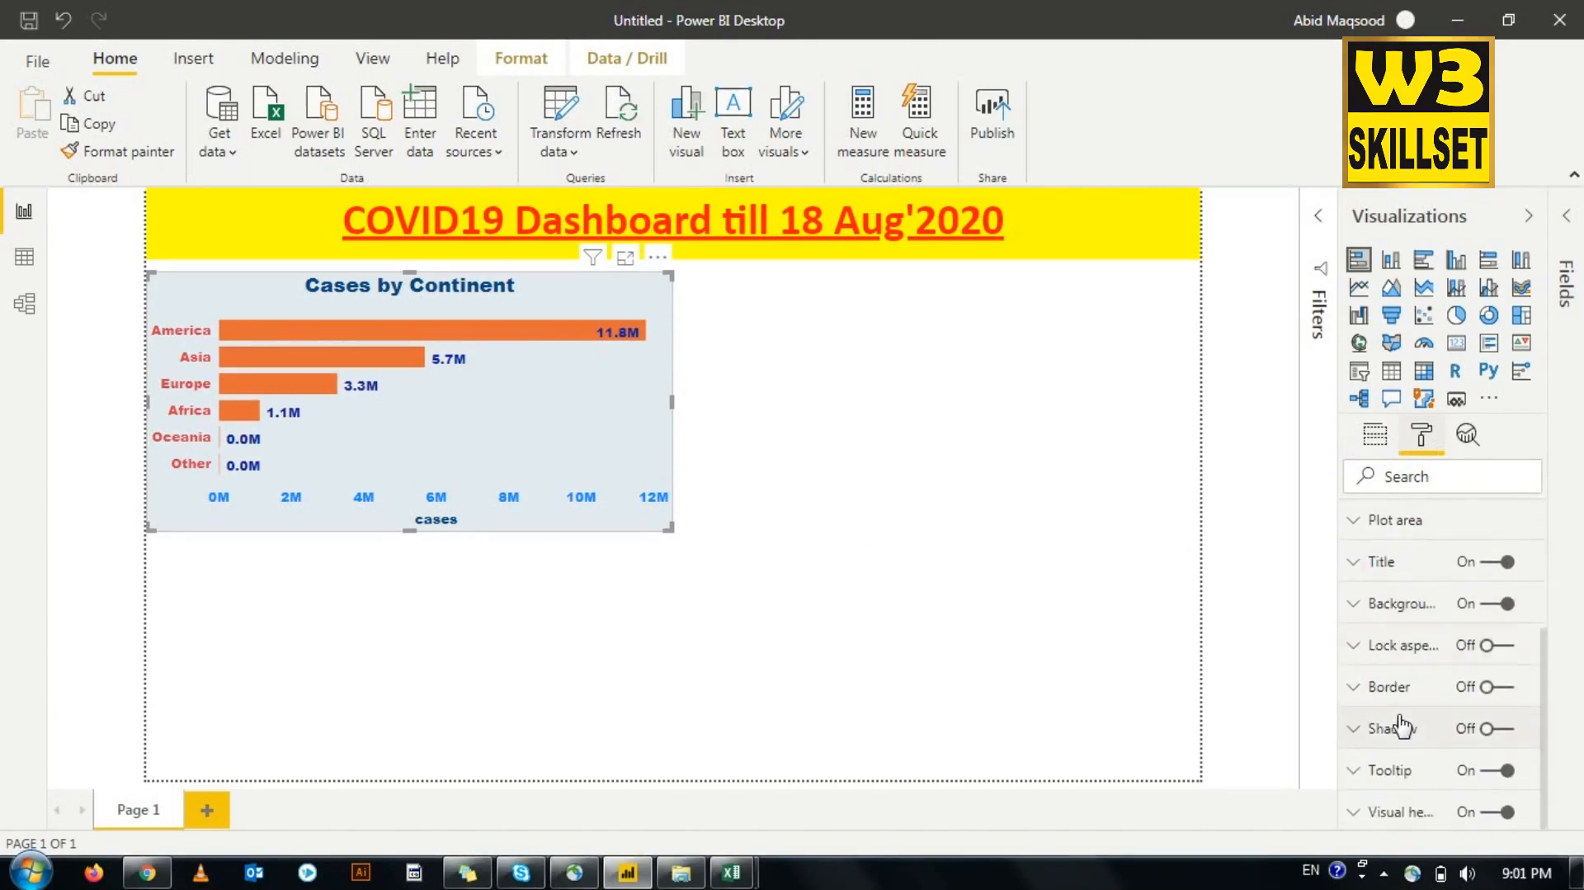
left_click(1354, 648)
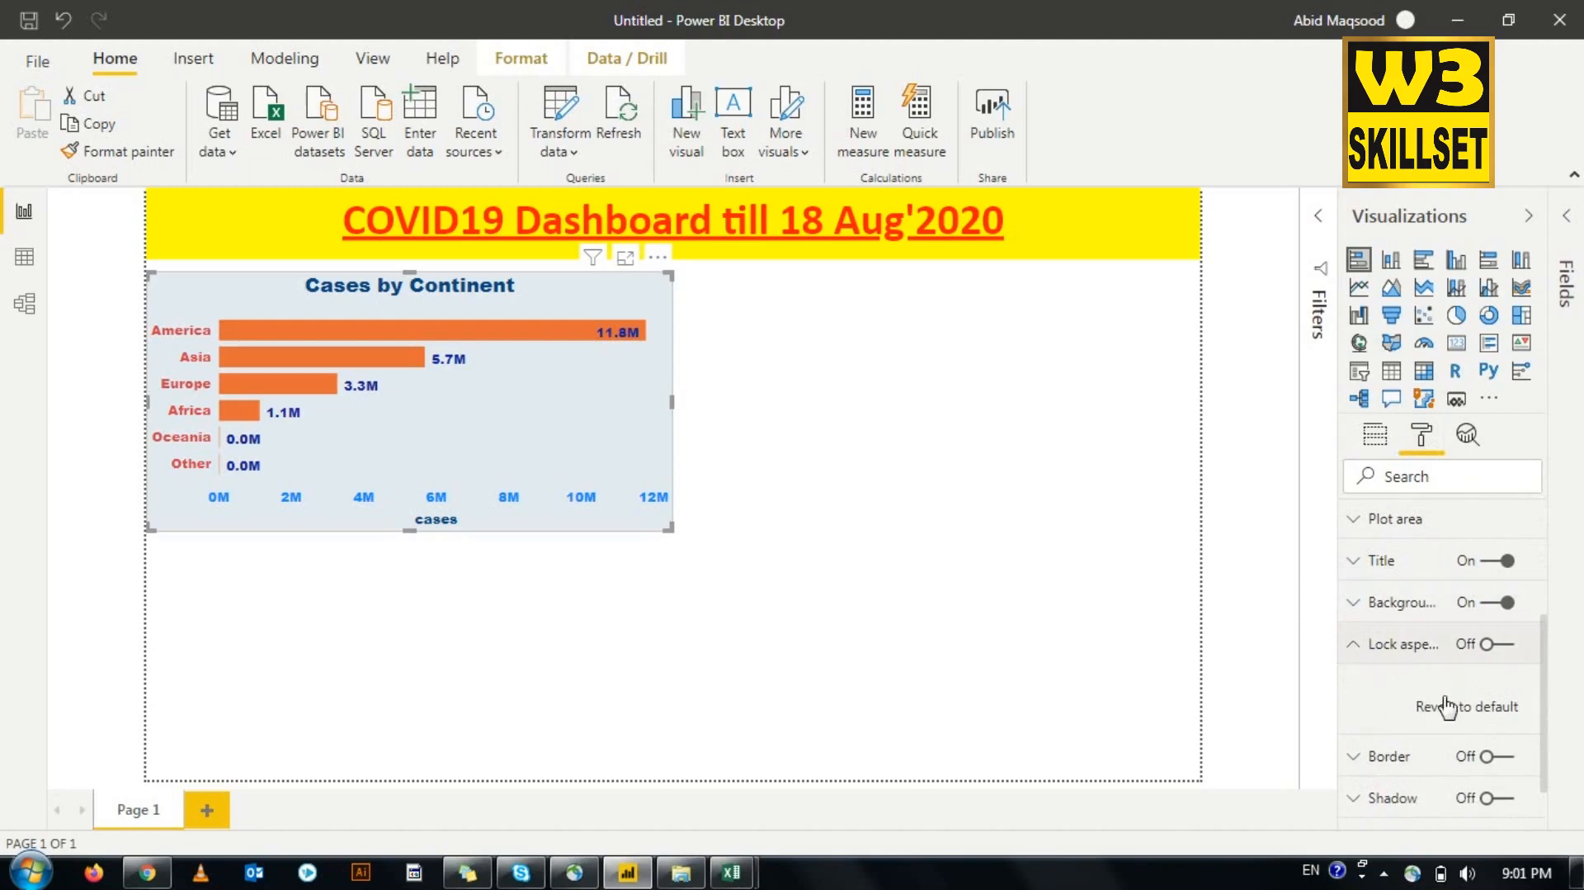
left_click(1494, 646)
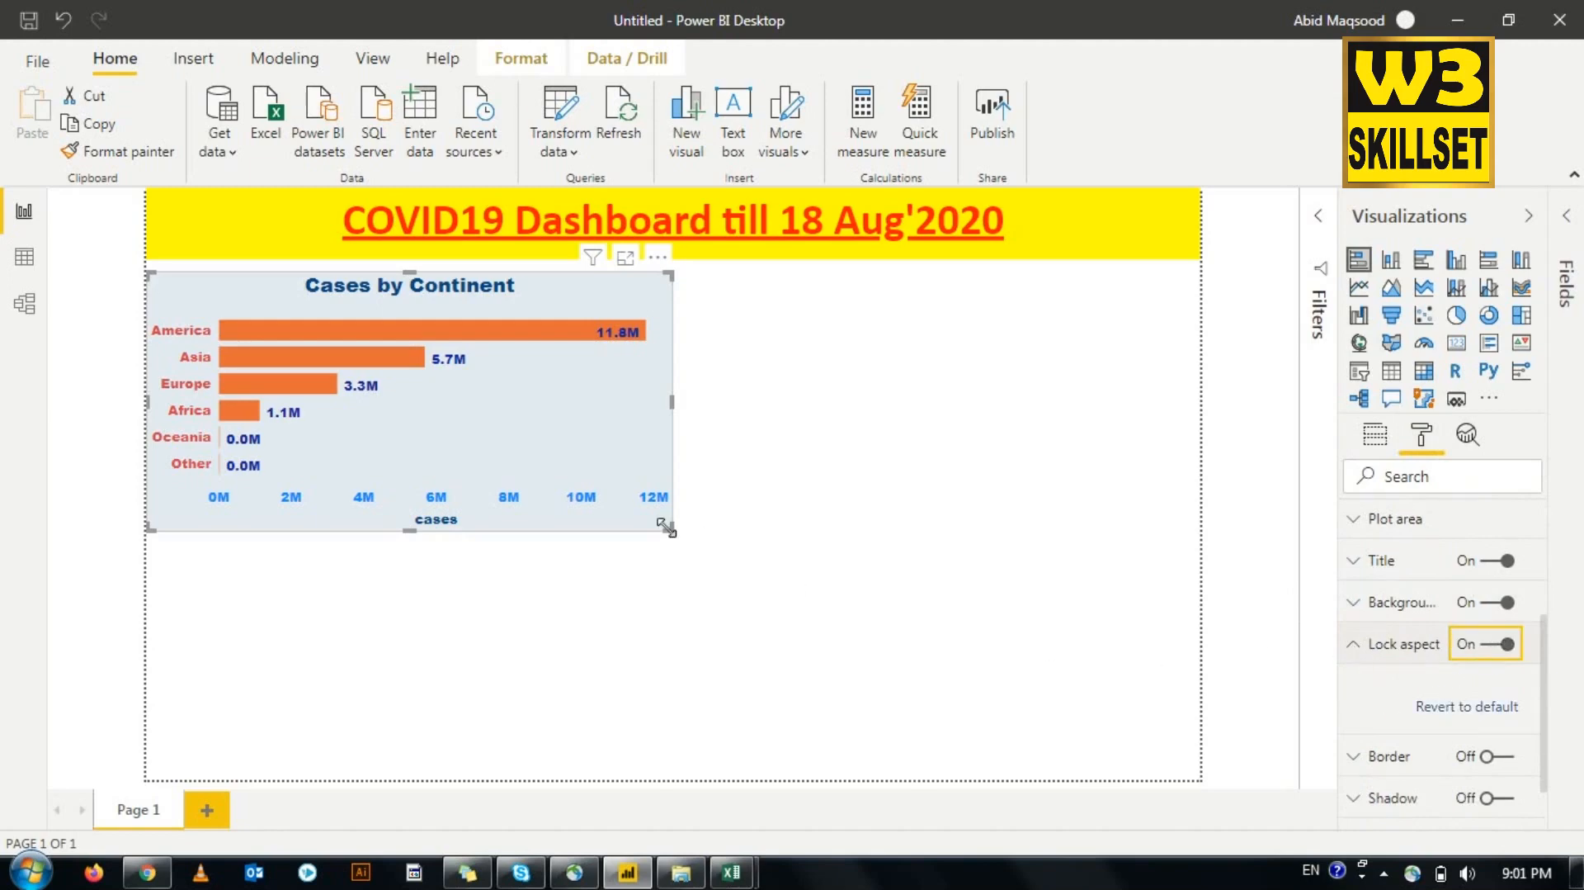
Step: Try widening the chart from its right edge, undoing both an accidental cut and the resize
left_click_drag(673, 402, 833, 425)
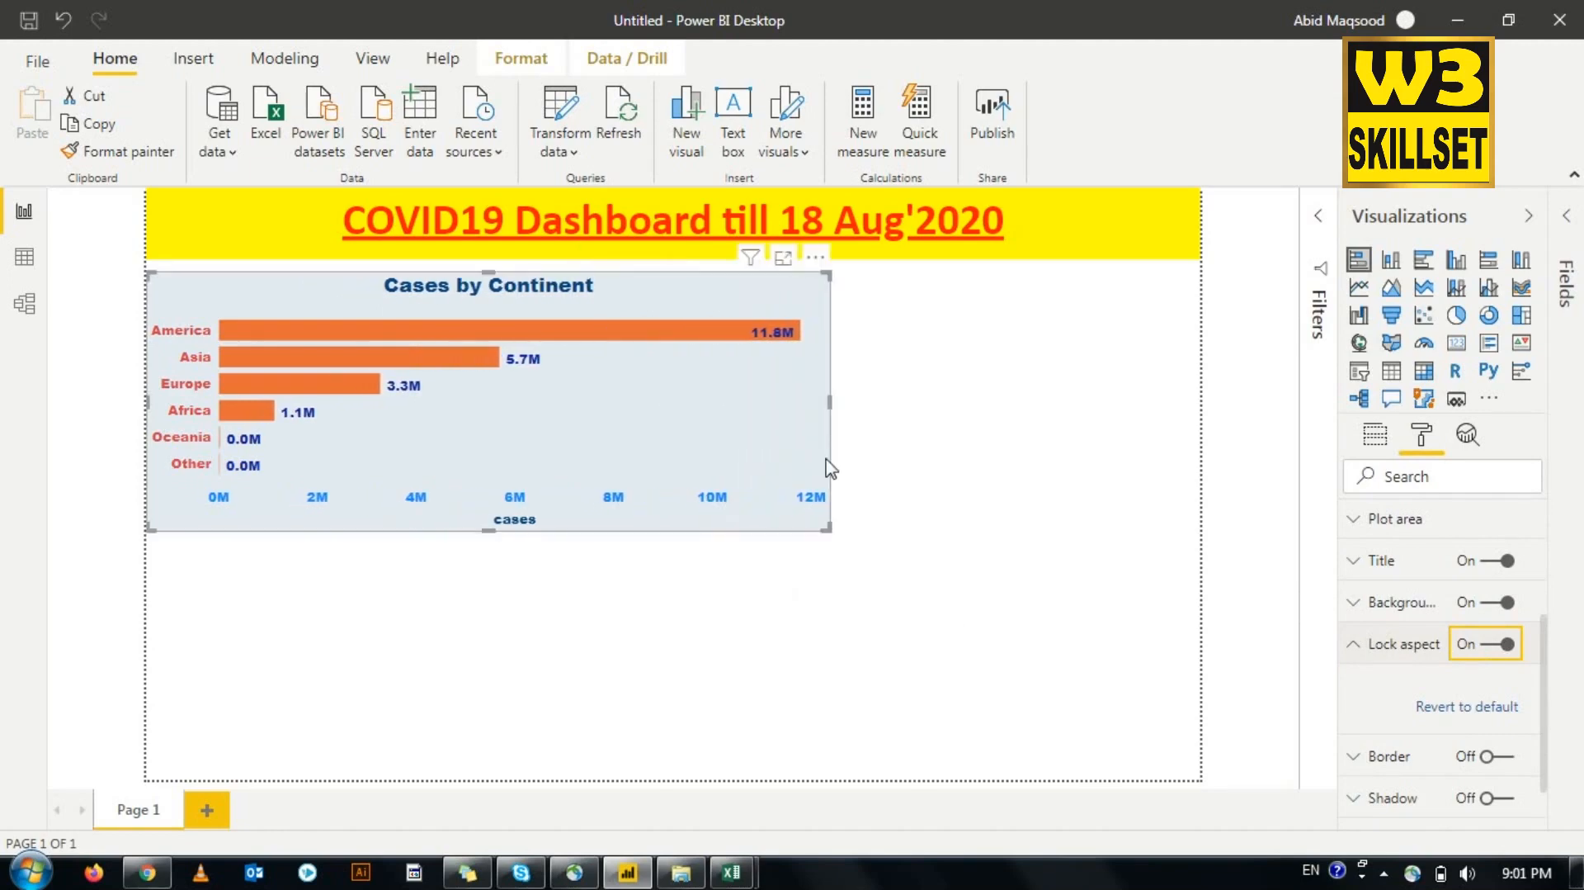
key("ctrl+x")
key("ctrl+z")
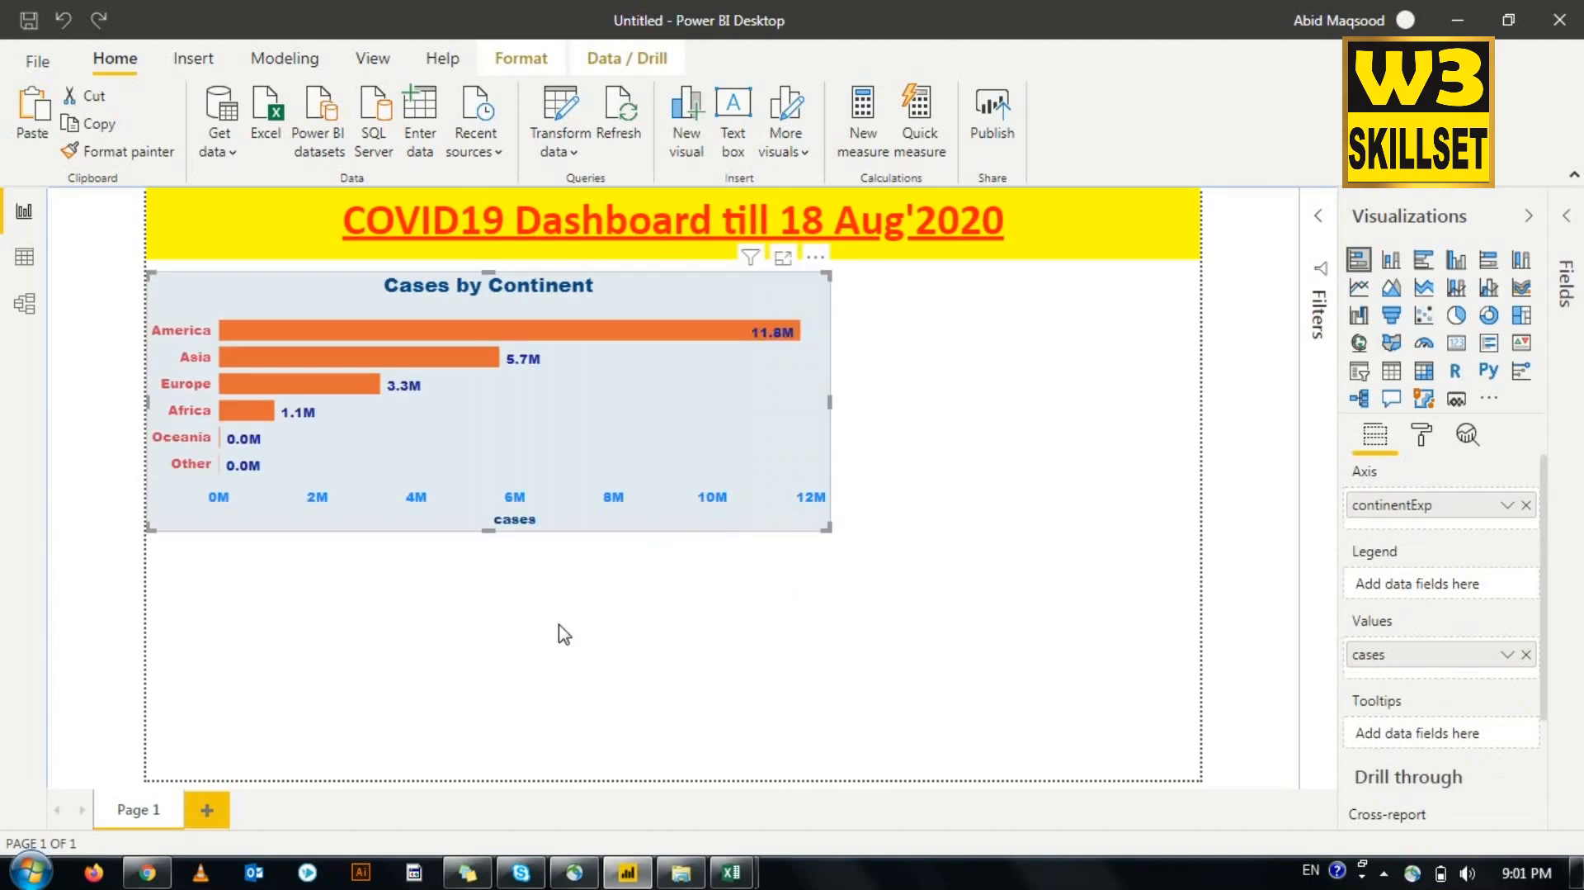
key("ctrl+z")
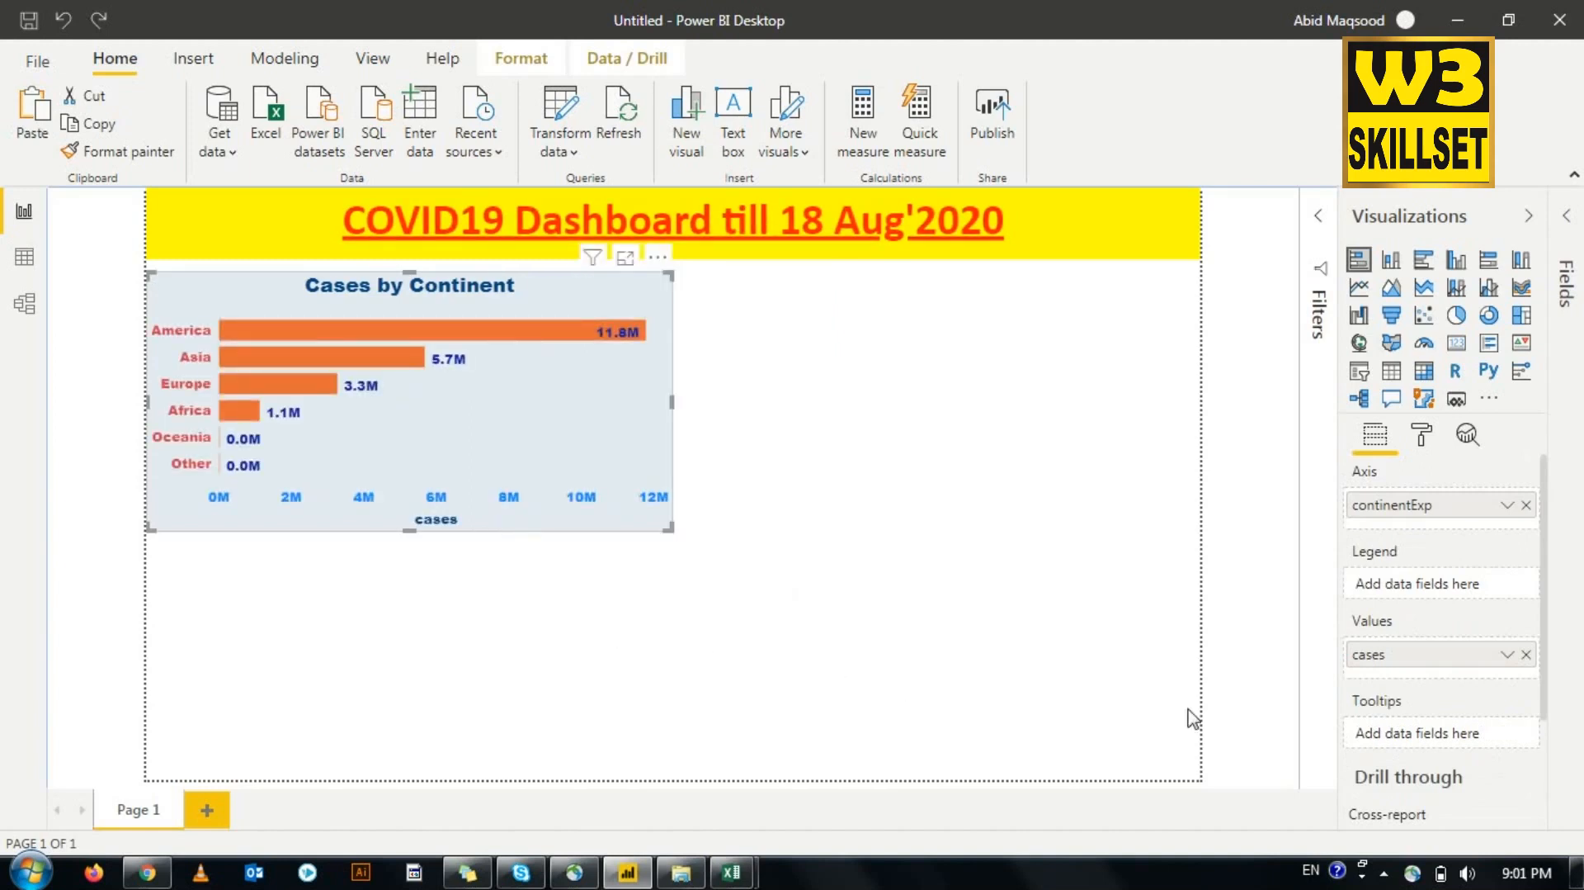
Step: Turn off the Lock aspect setting in the chart's formatting options
left_click(1421, 435)
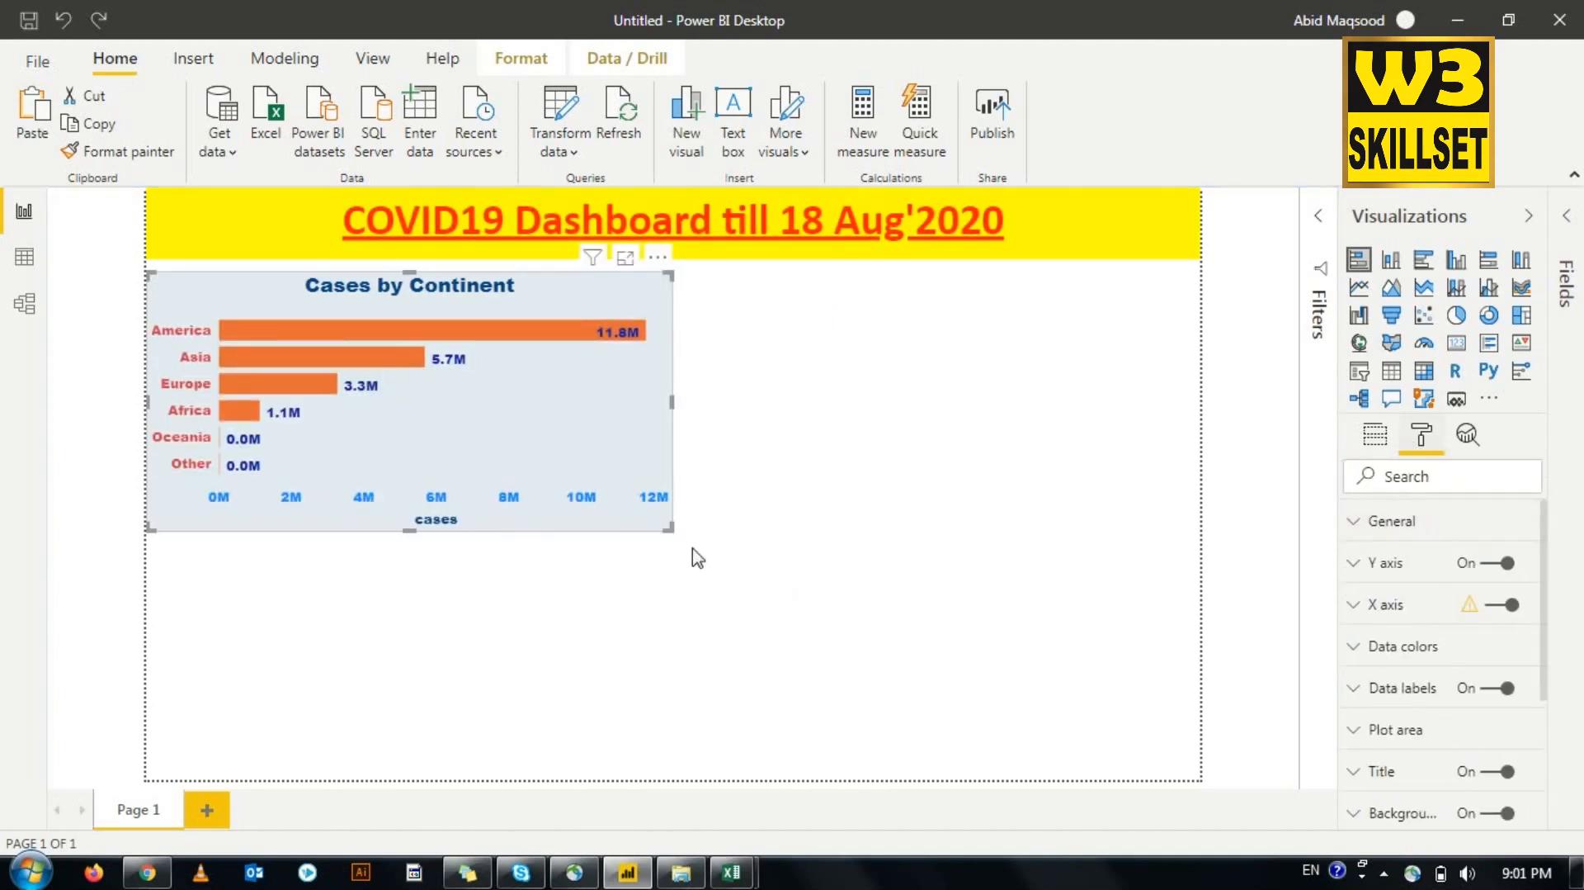
scroll(1500, 751, "down", 2)
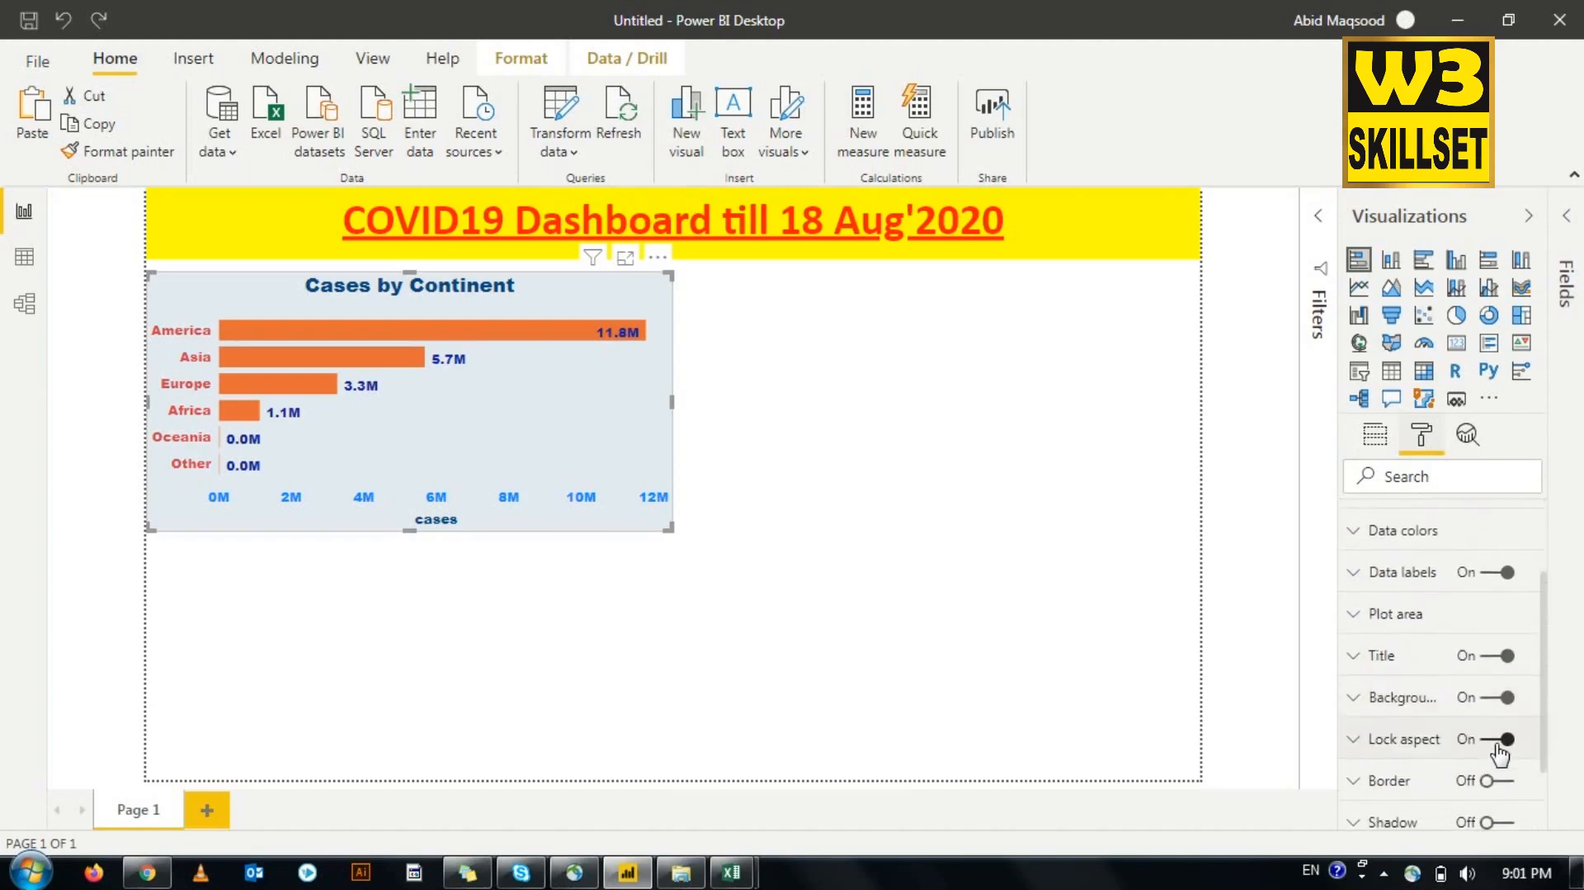
left_click(1494, 742)
Step: Turn on the chart's border and deselect the chart to view it
left_click(1354, 780)
scroll(1355, 789, "down", 4)
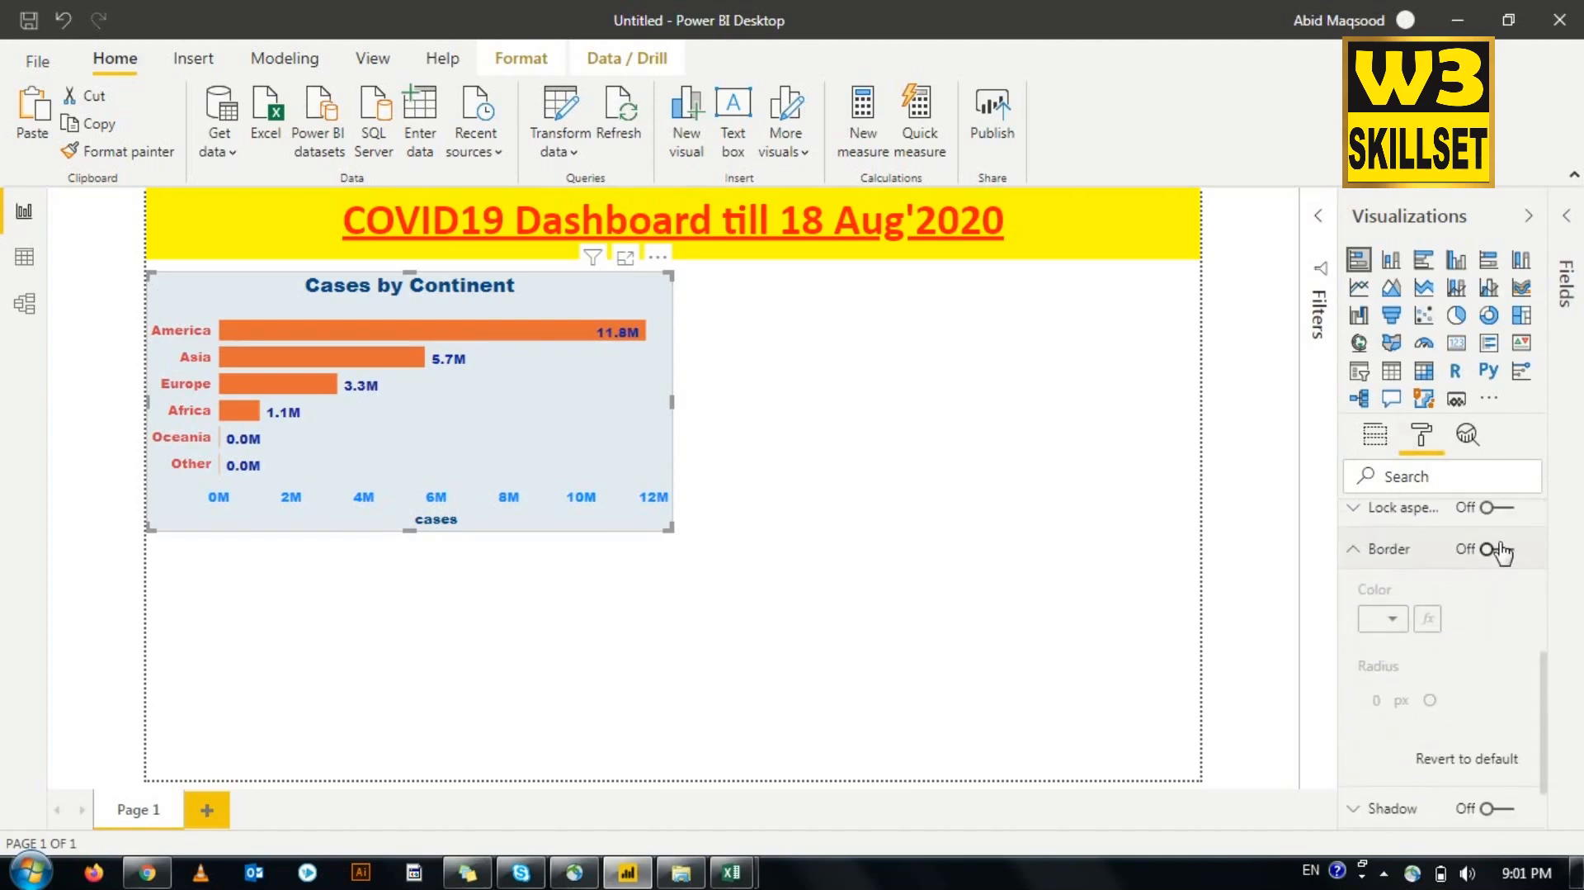
left_click(1485, 549)
left_click(841, 629)
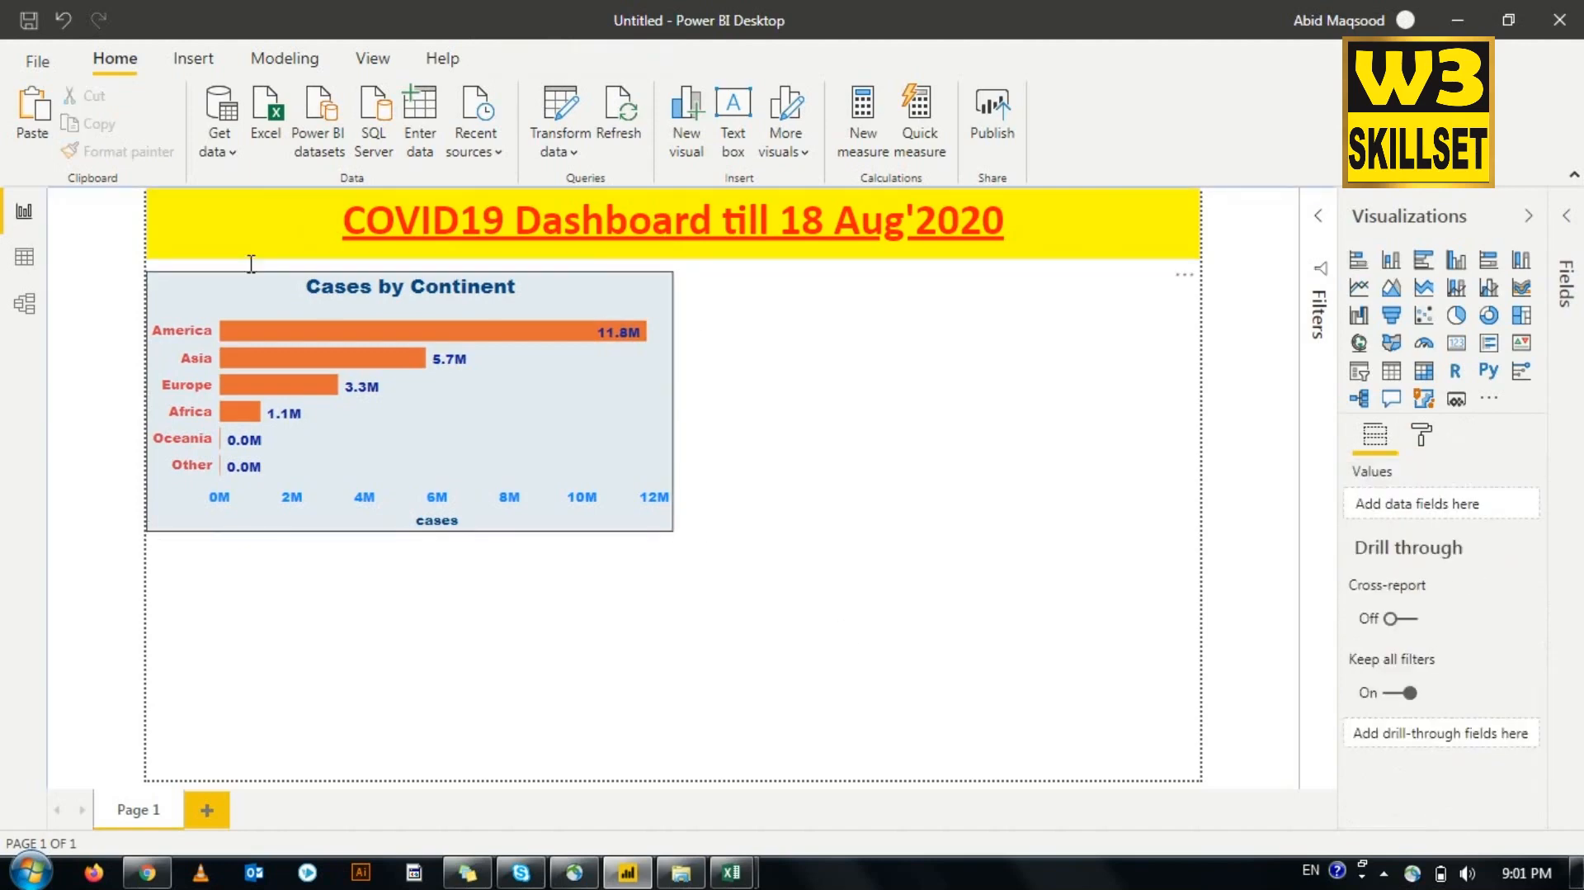
Step: Set the Cases by Continent chart's border color to the darkest shade of the theme's light blue
left_click(591, 439)
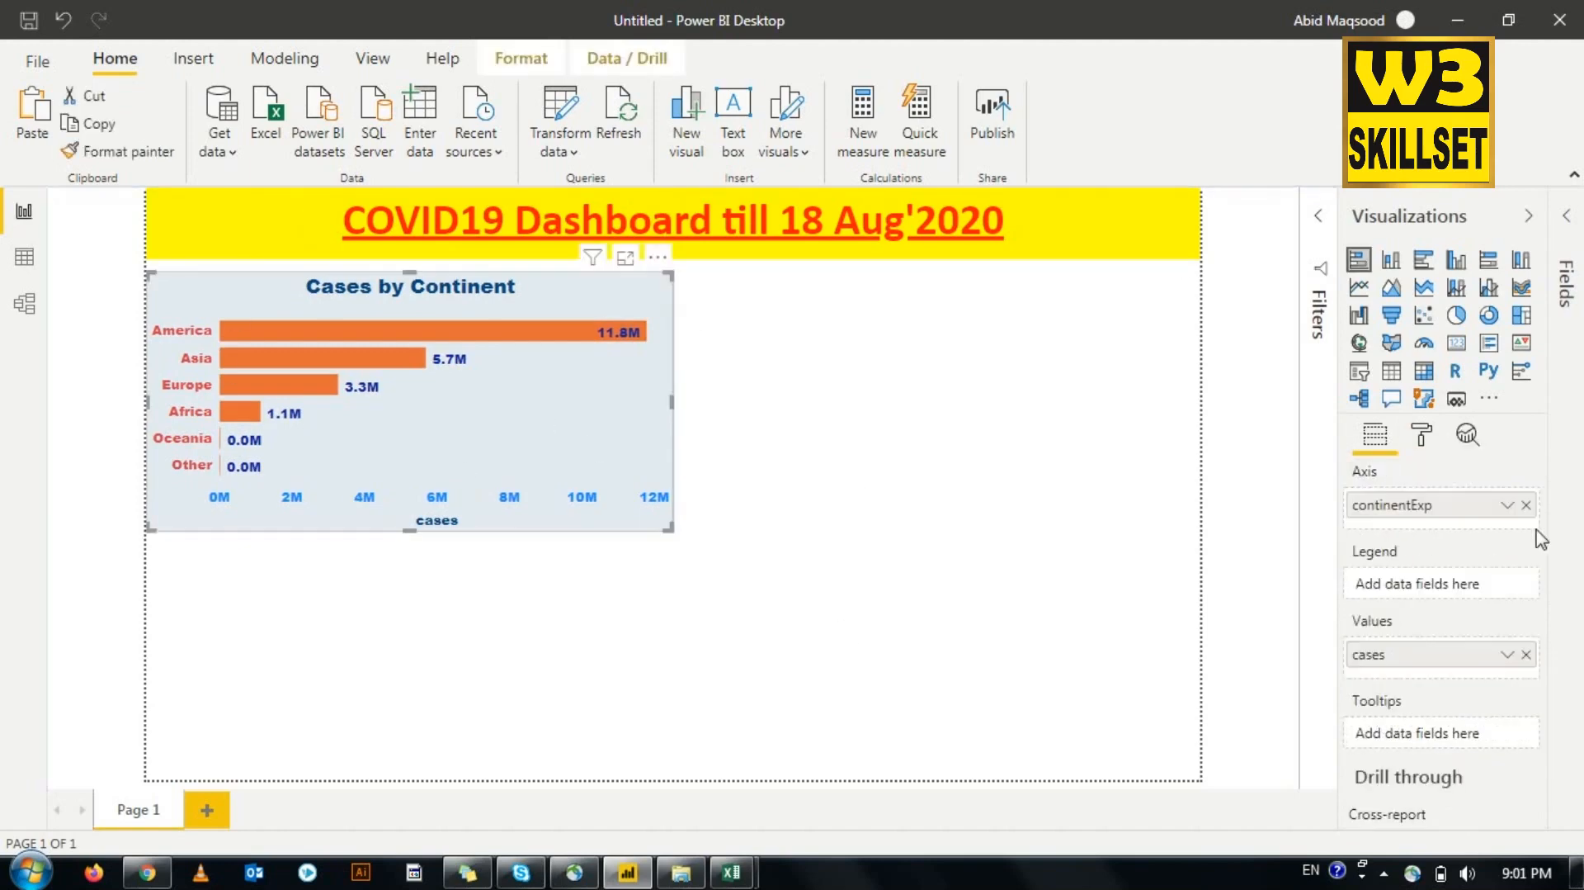
left_click(1437, 441)
scroll(1450, 749, "down", 5)
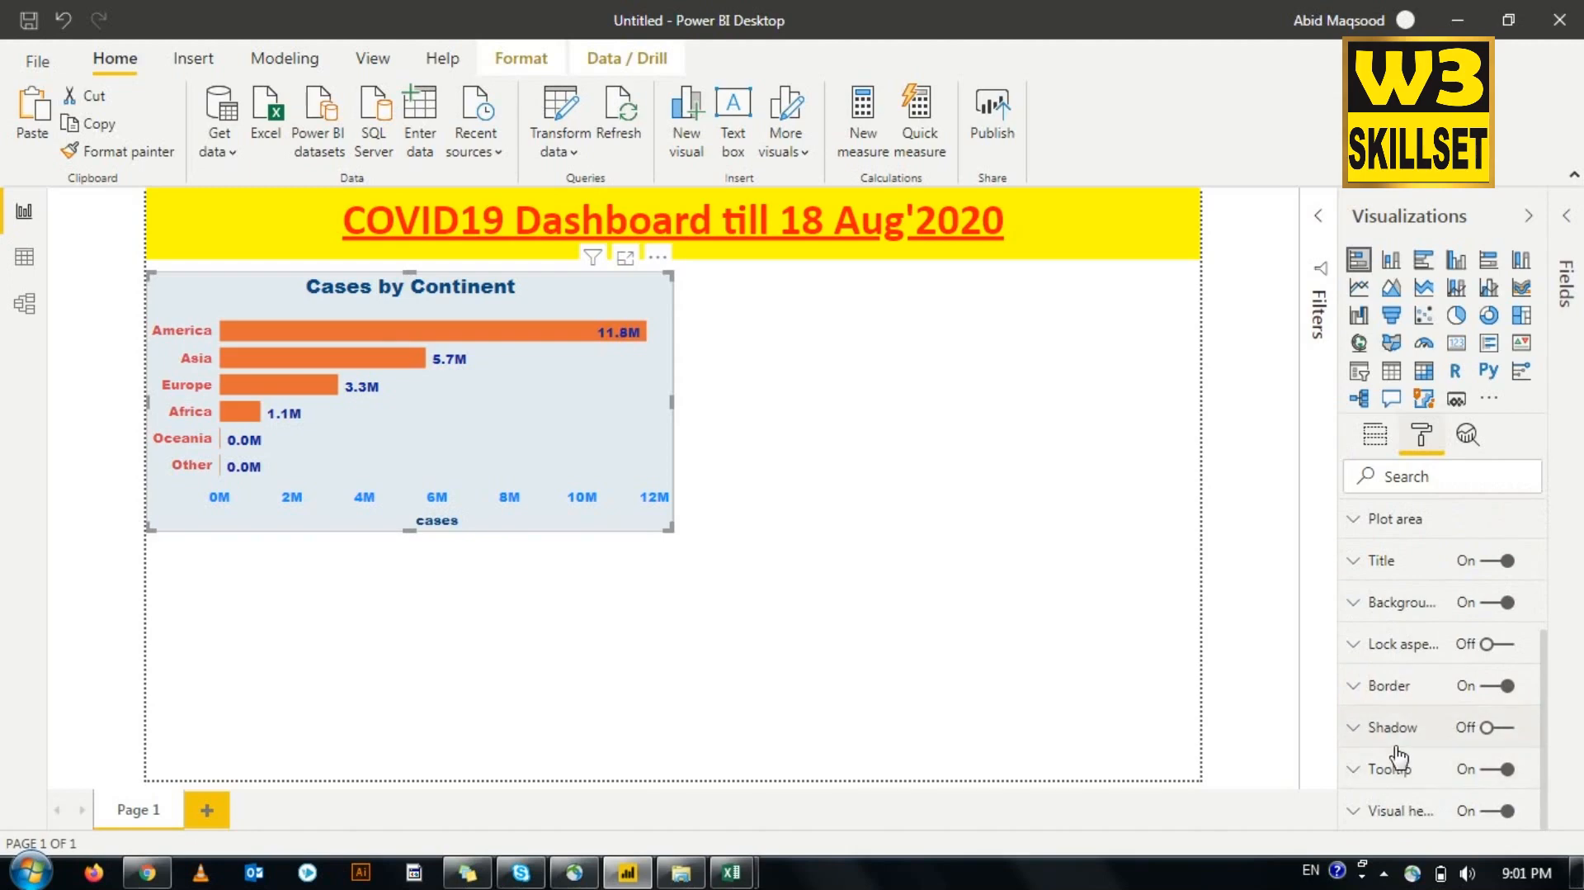
left_click(1352, 686)
scroll(1384, 759, "down", 2)
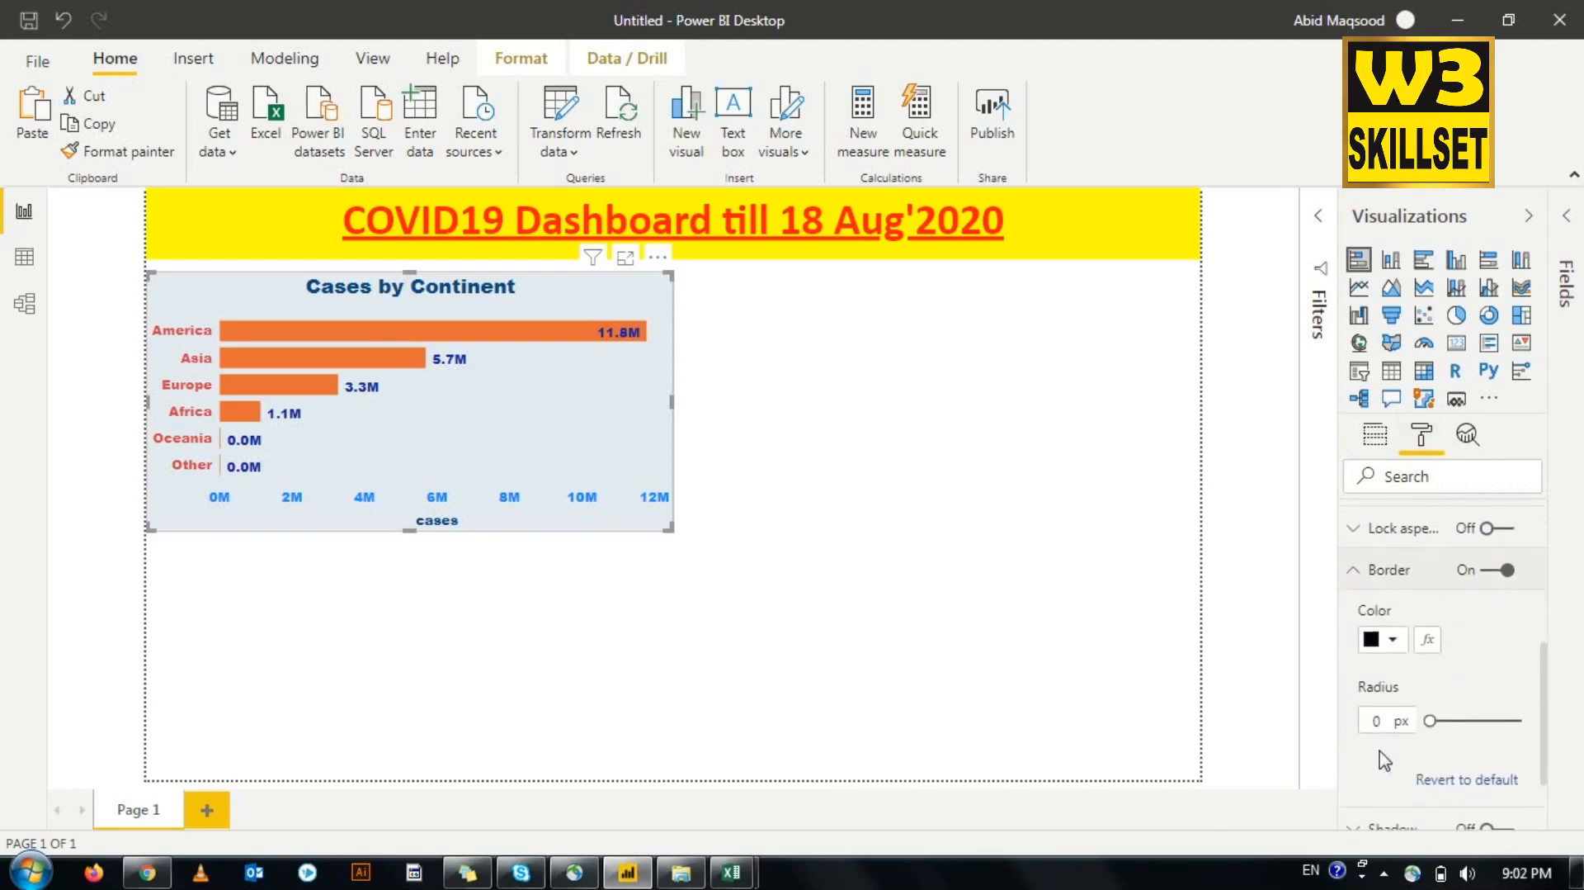
left_click(1390, 640)
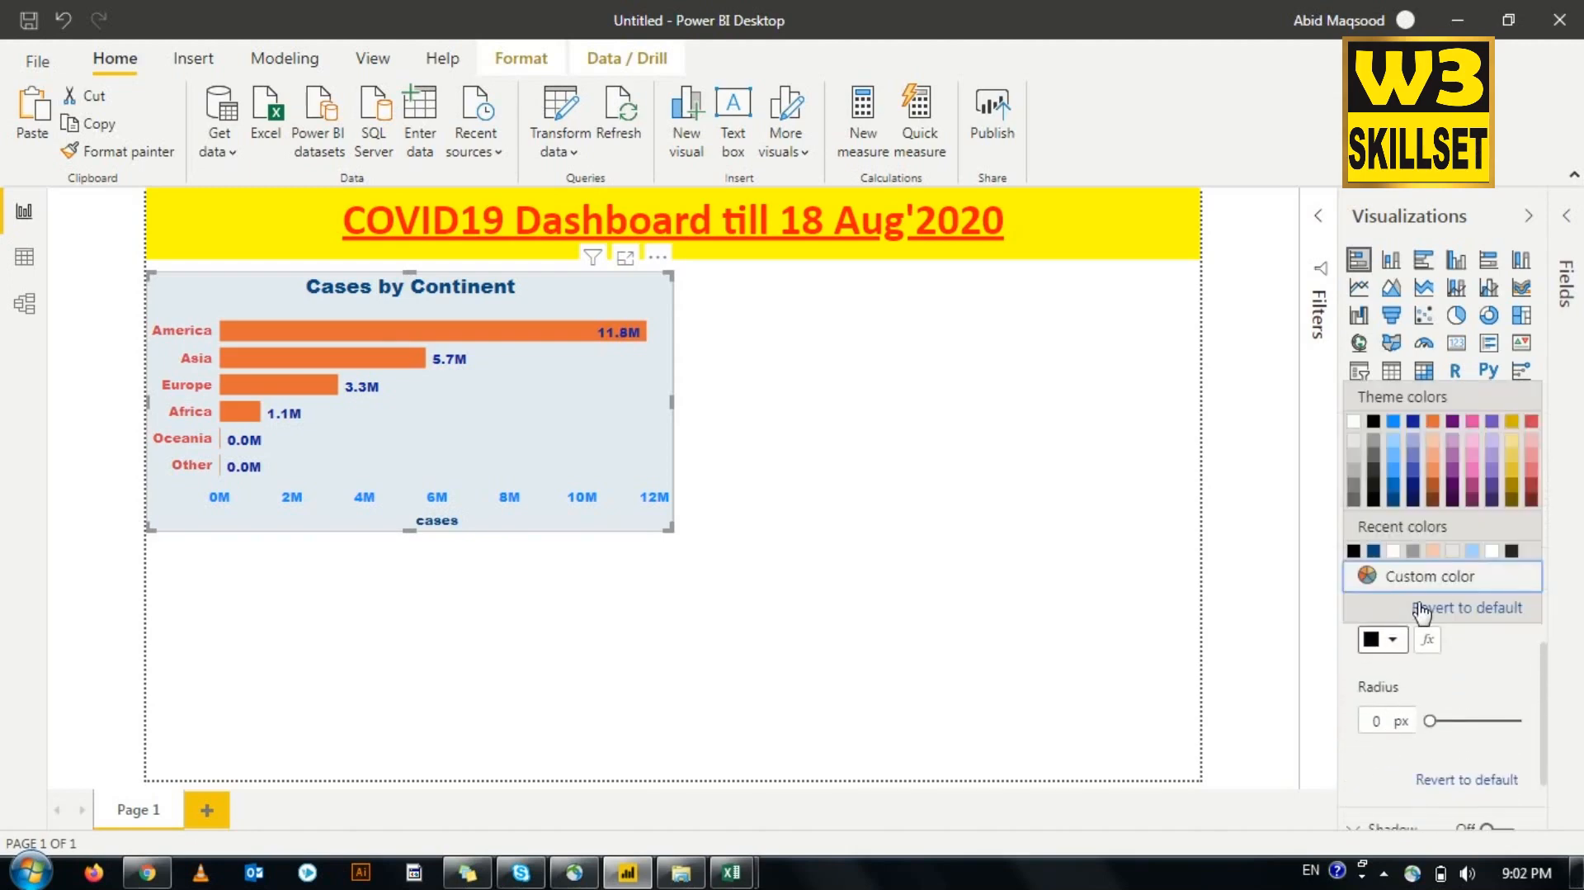
left_click(1393, 497)
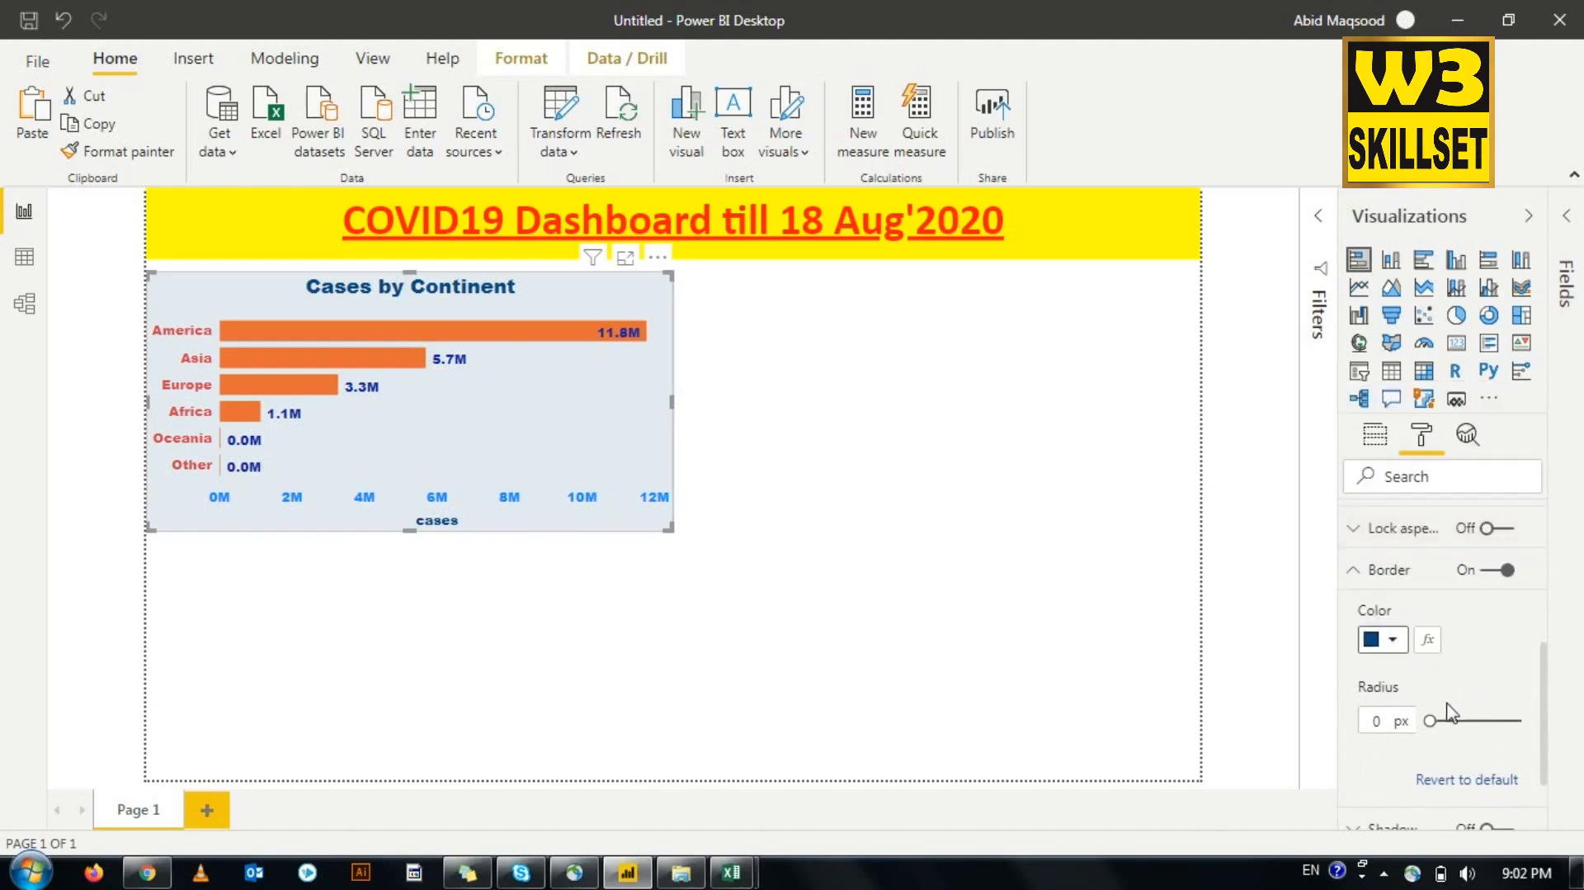
Step: Round the chart's border corners with a radius of 10 px and deselect the chart
scroll(1434, 716, "down", 2)
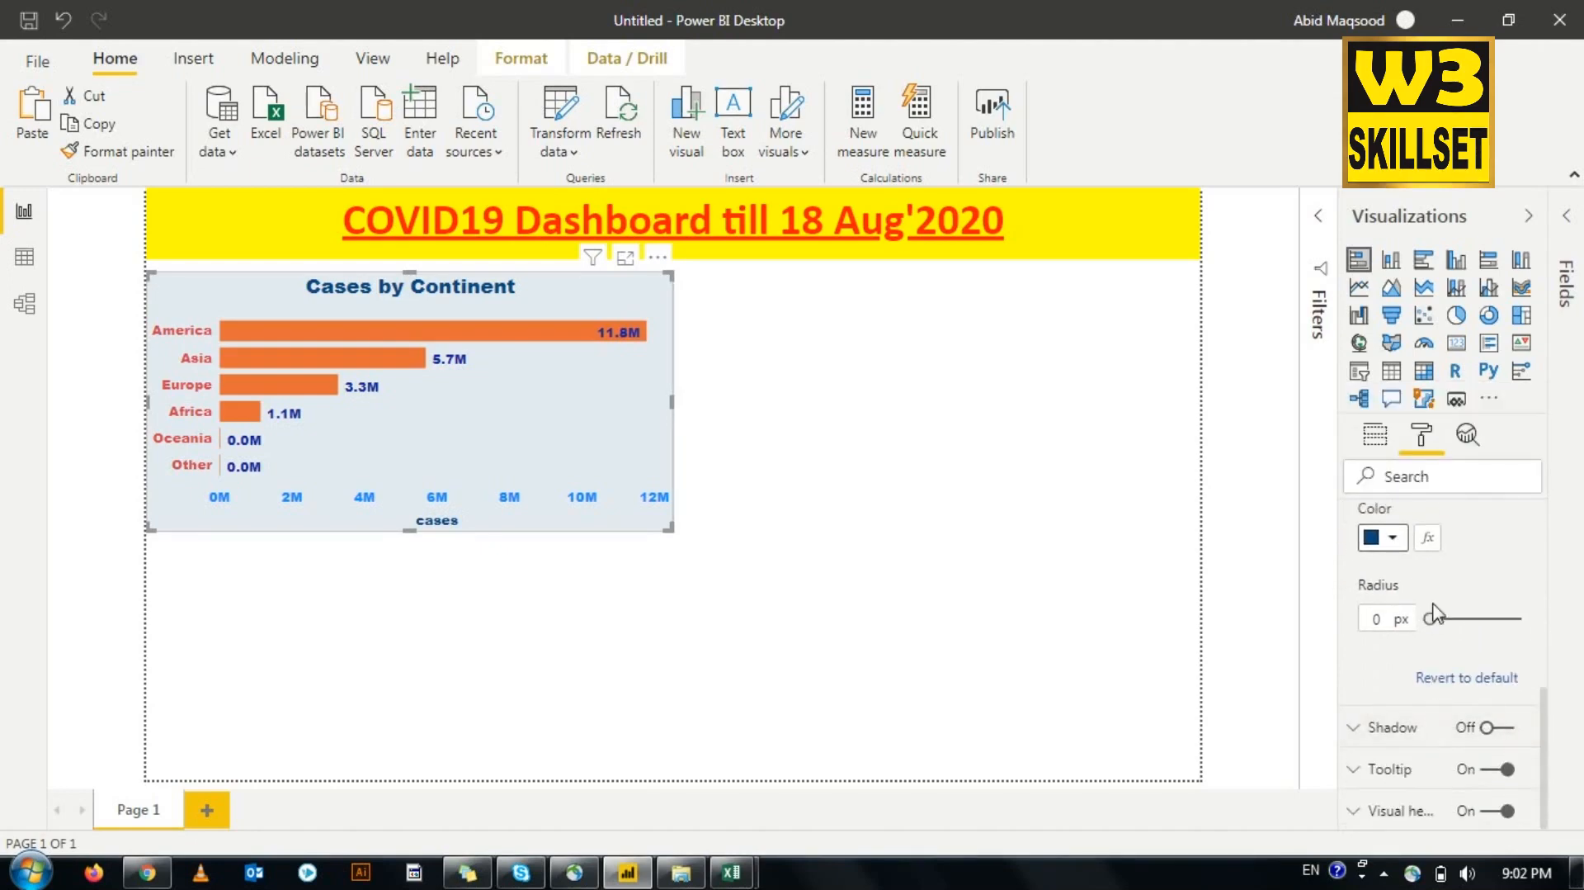
left_click_drag(1433, 621, 1464, 621)
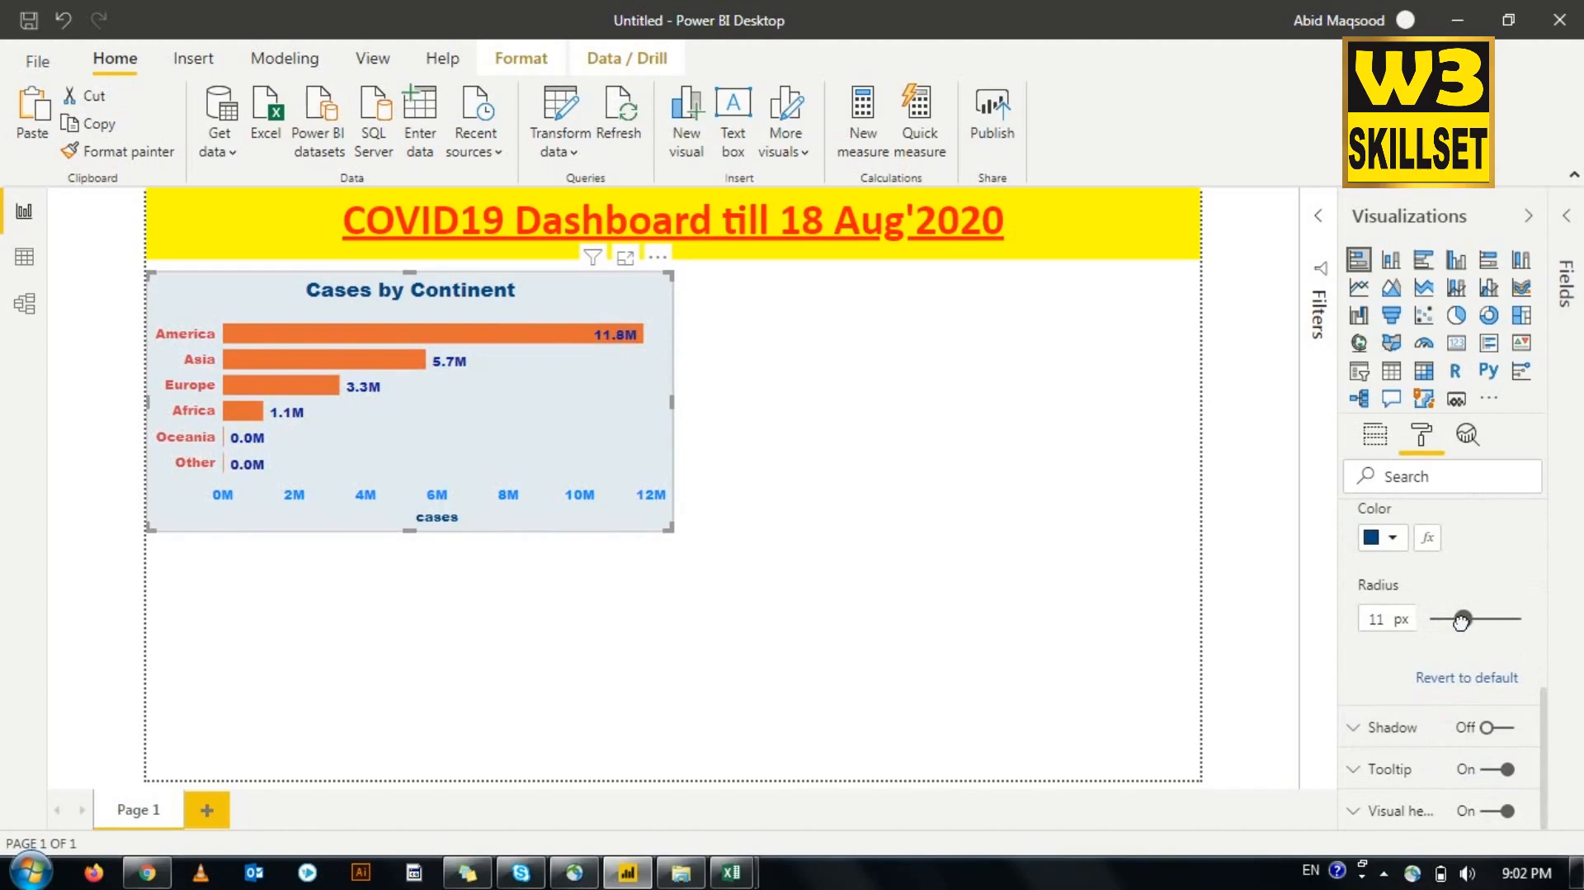
left_click(596, 607)
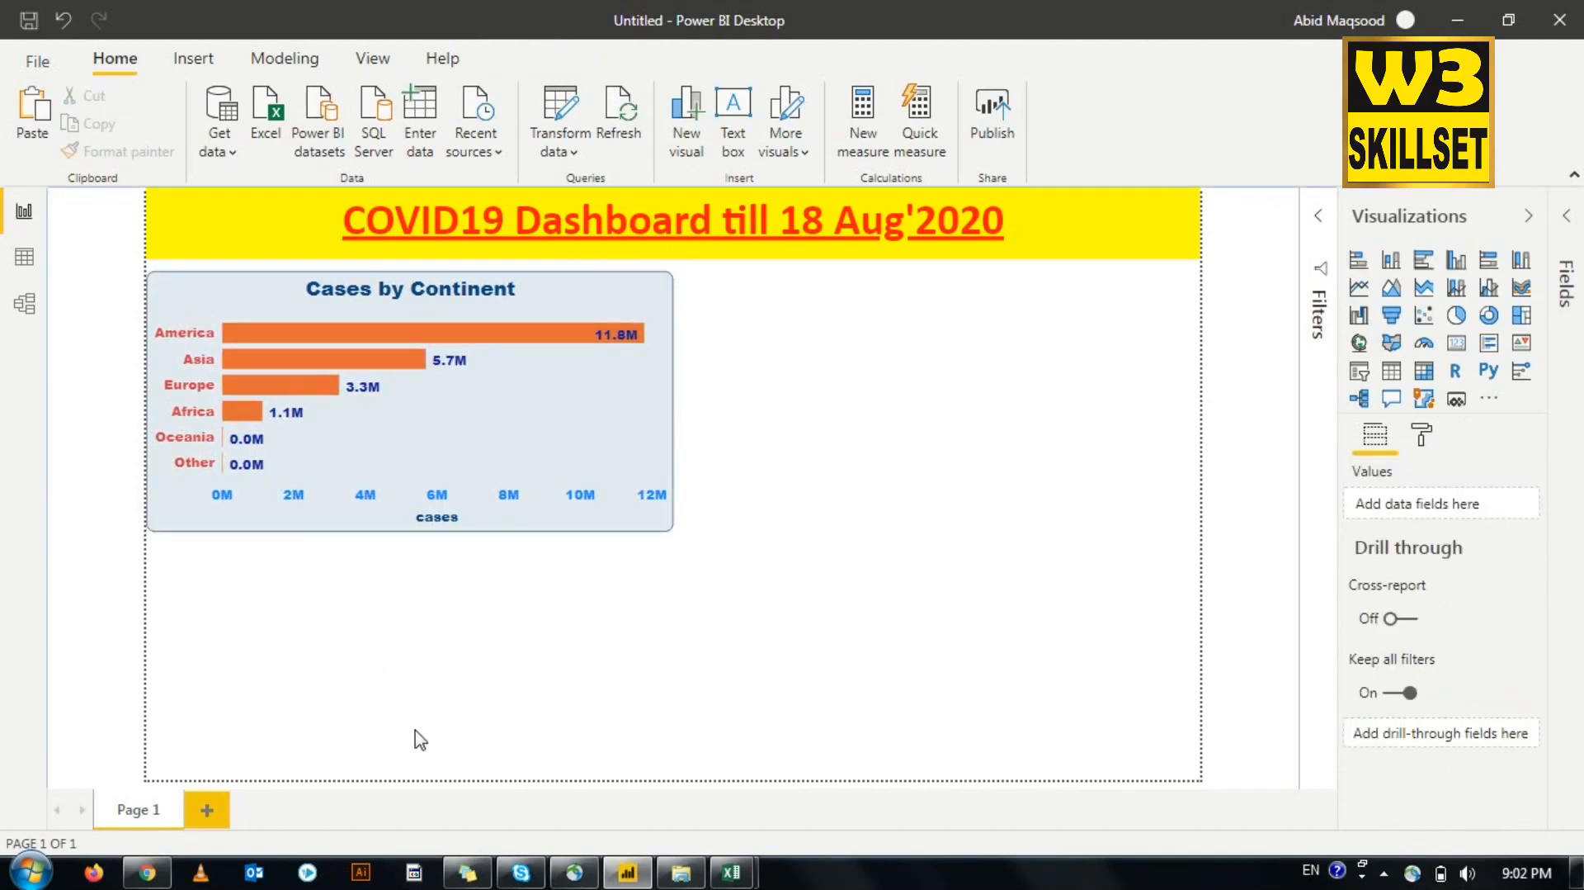
Step: Select the Cases by Continent chart and turn on its Shadow setting
left_click(523, 407)
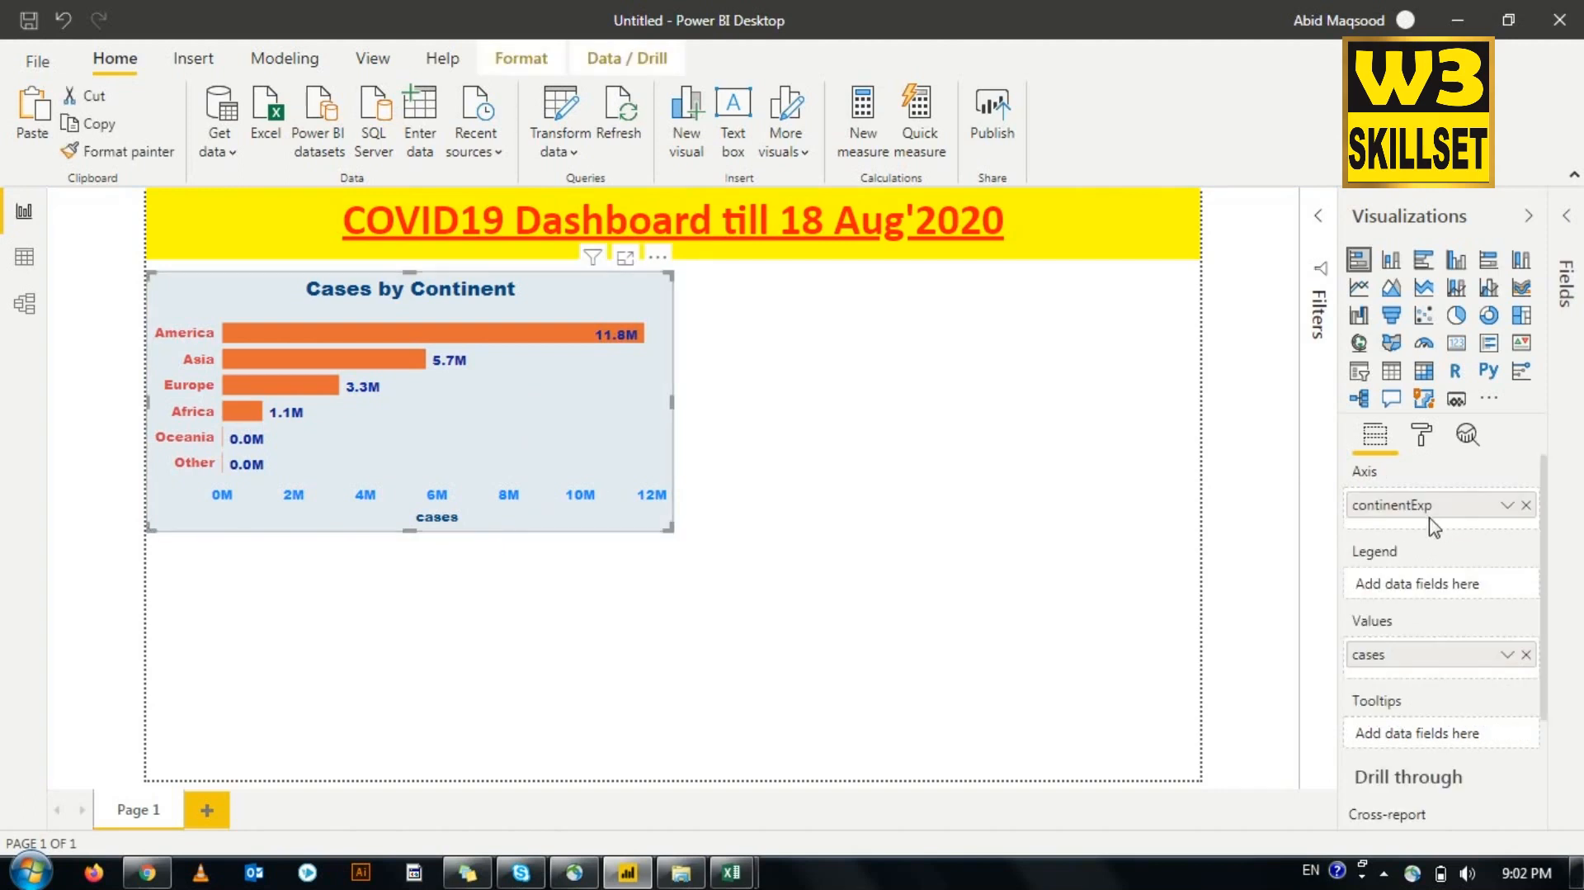
left_click(1426, 439)
scroll(1418, 746, "down", 3)
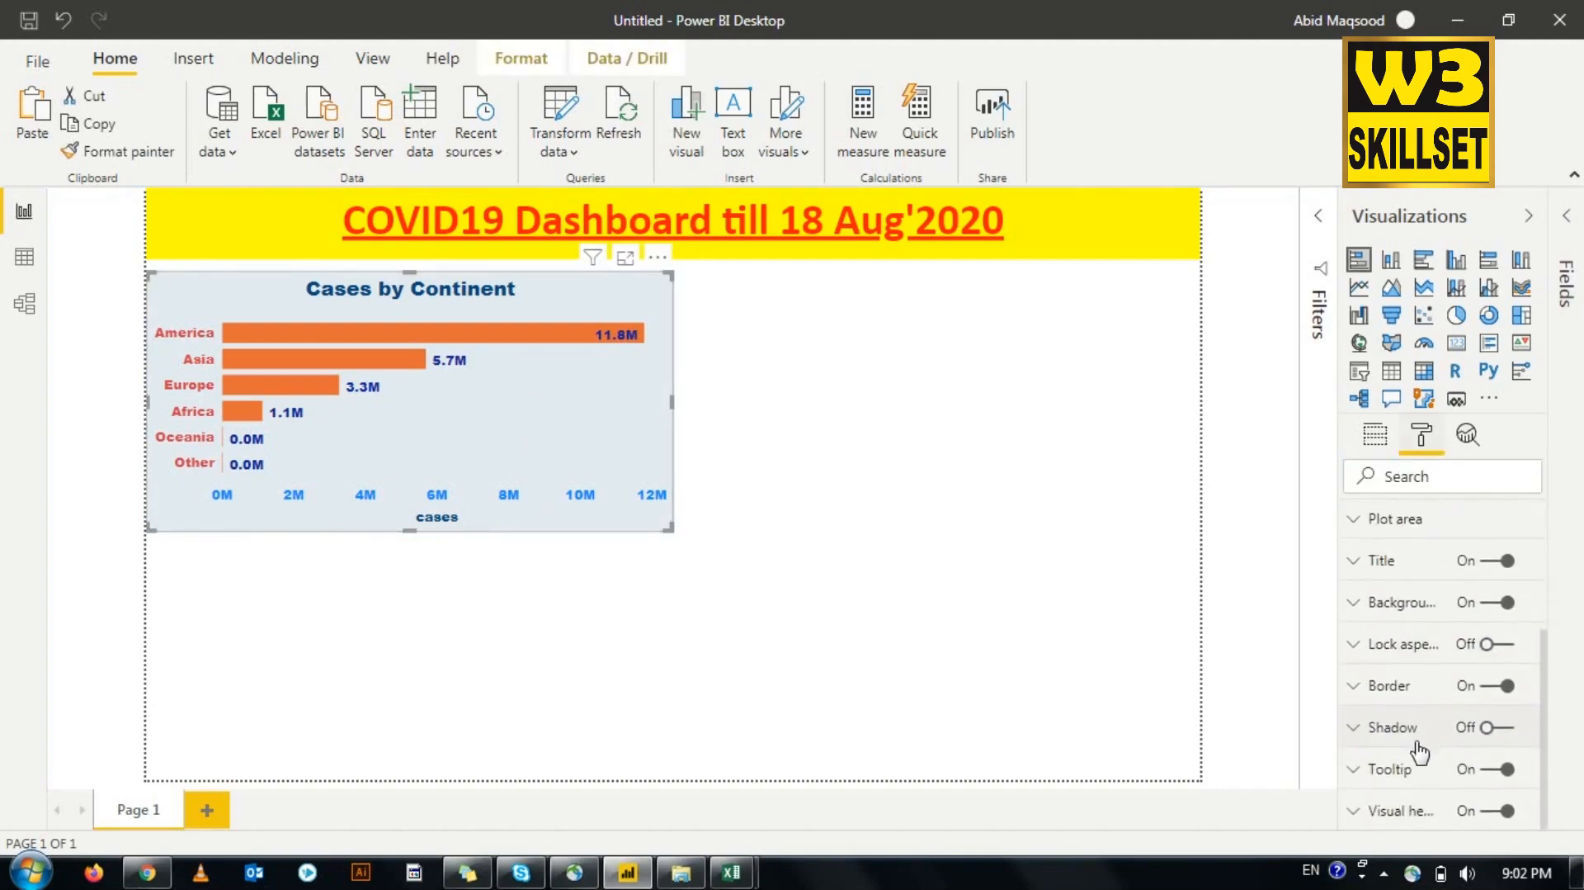
left_click(1353, 685)
scroll(1363, 710, "down", 2)
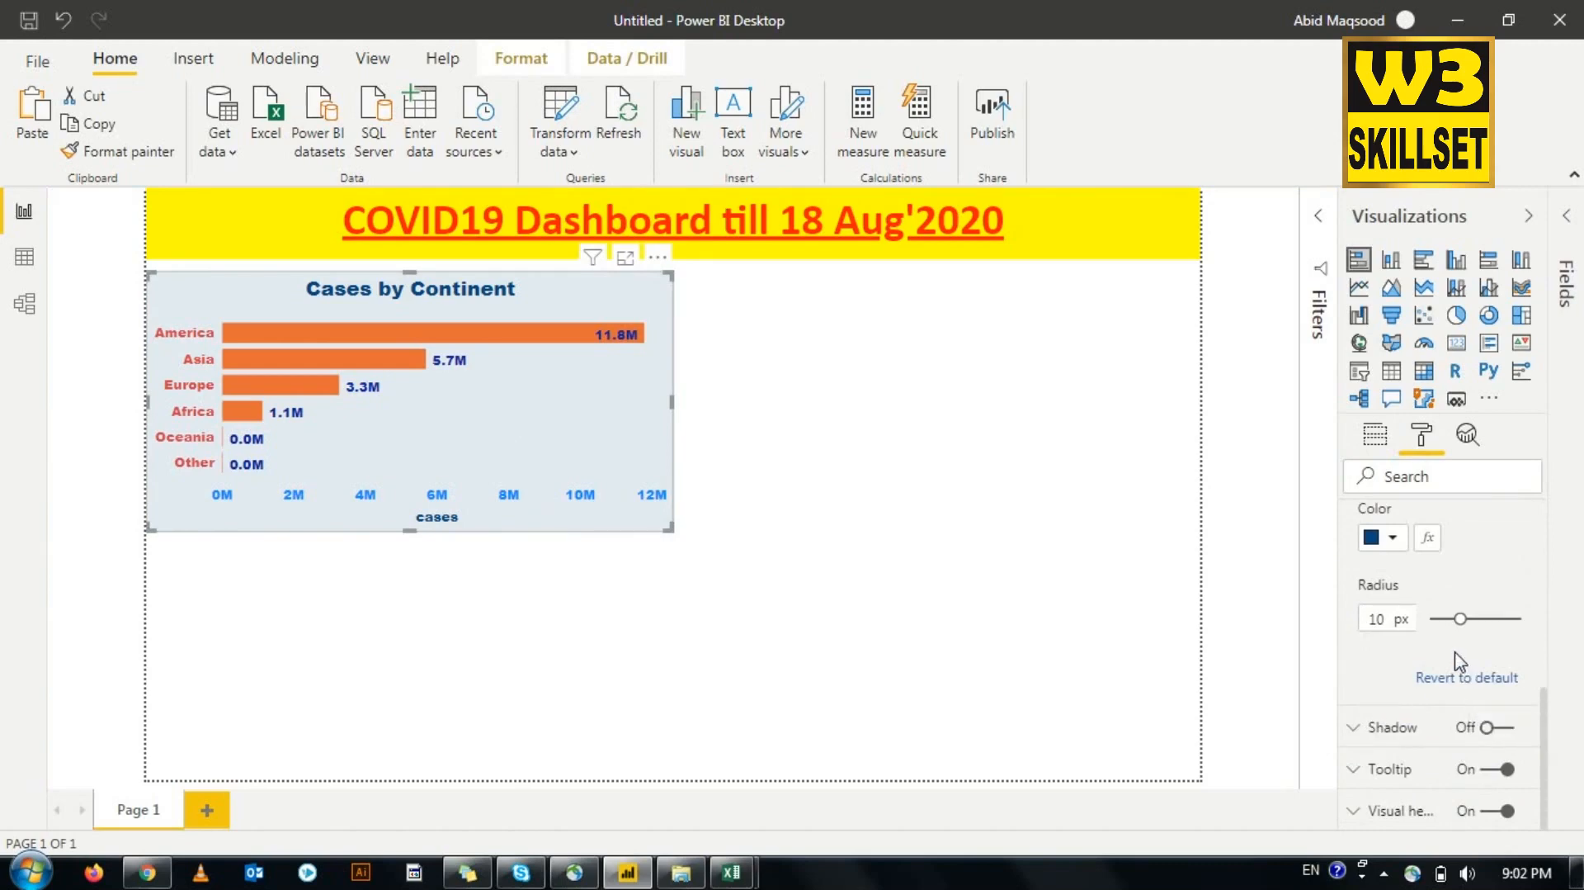
left_click(1363, 731)
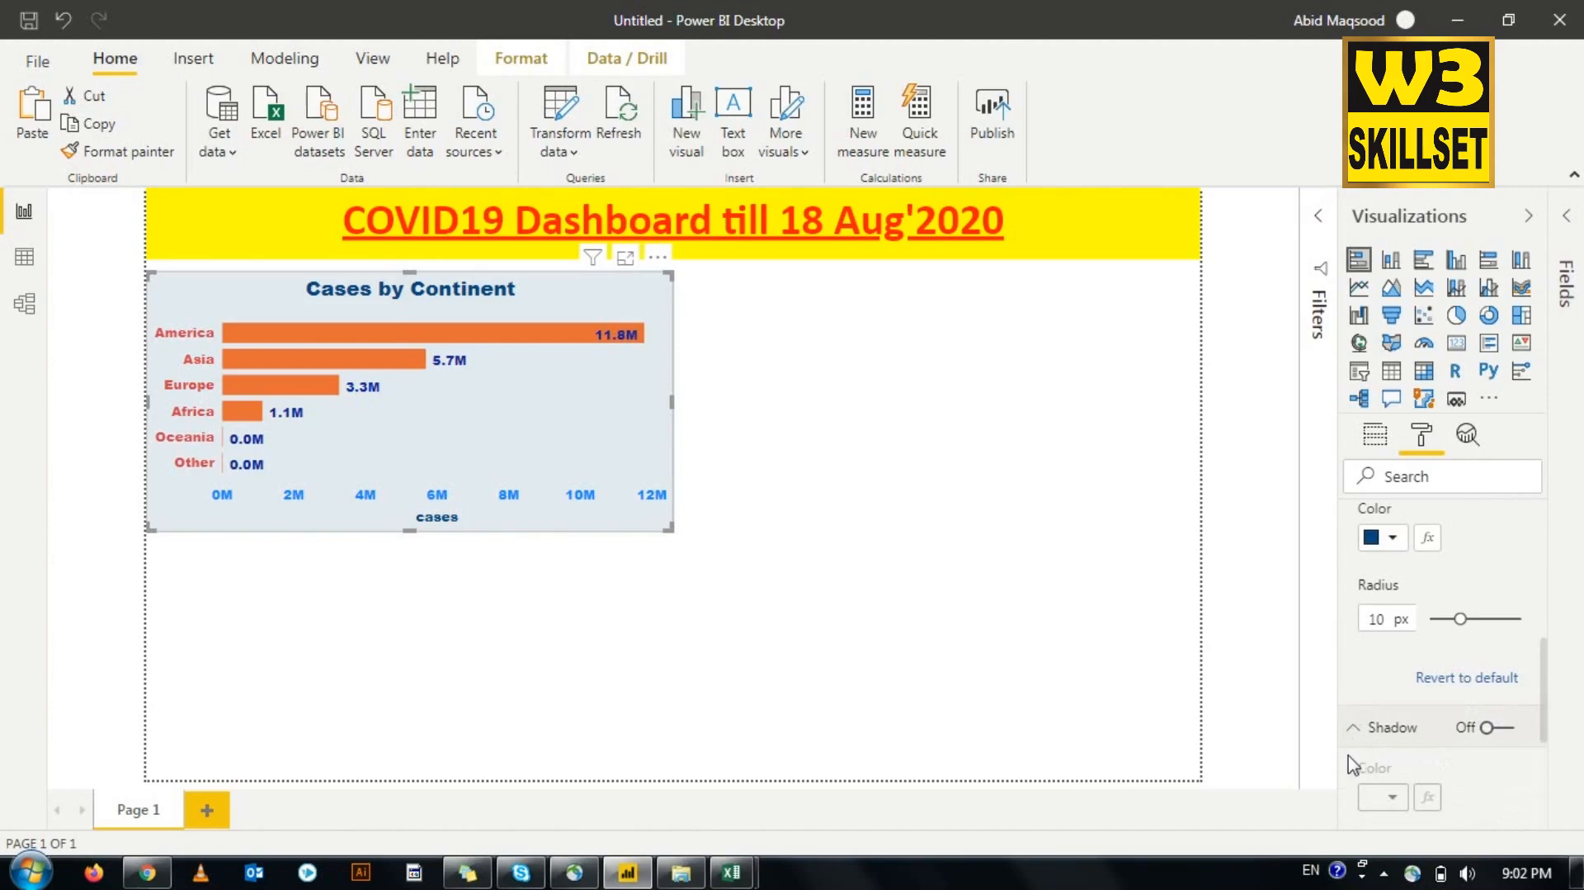
left_click(1490, 729)
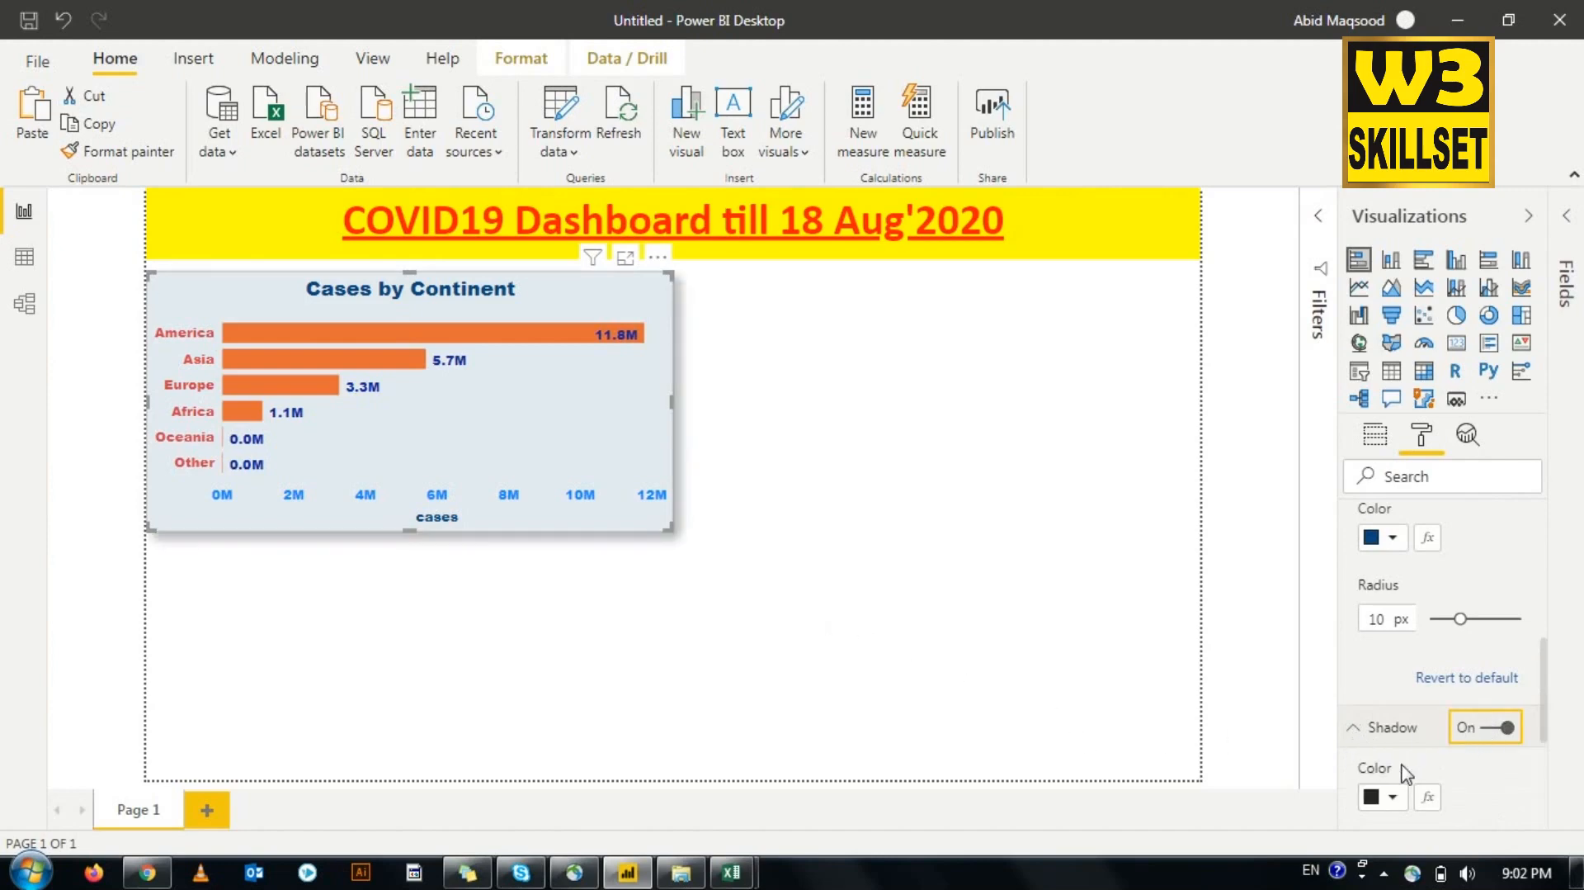
Step: Look at the shadow's color choices and try the Inside shadow position before restoring it to Outside
left_click(1393, 797)
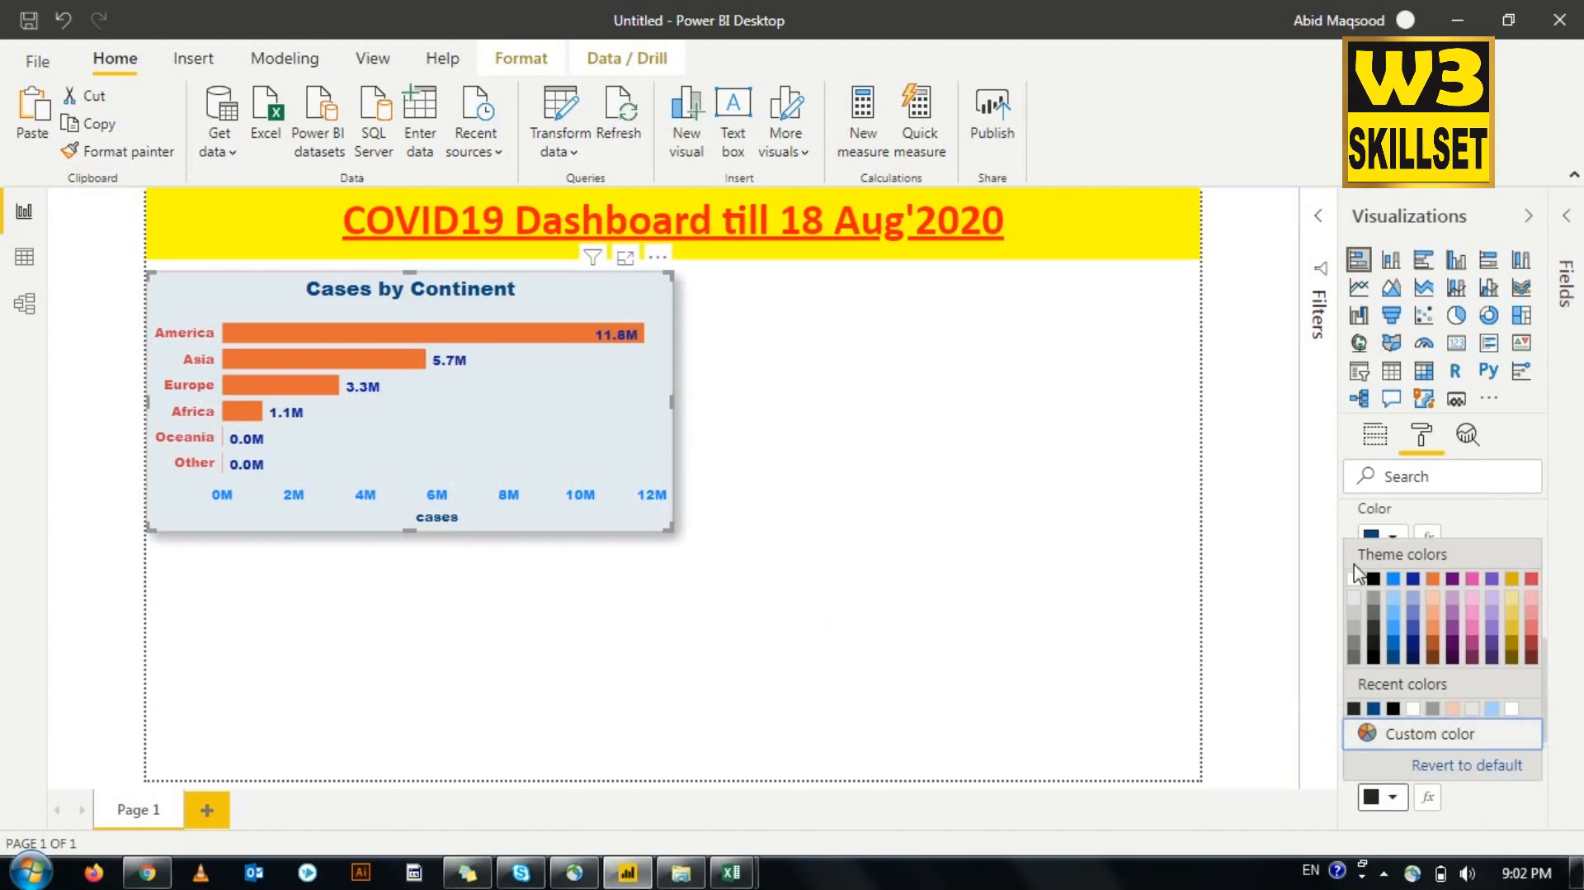
left_click(1461, 515)
scroll(1434, 683, "down", 3)
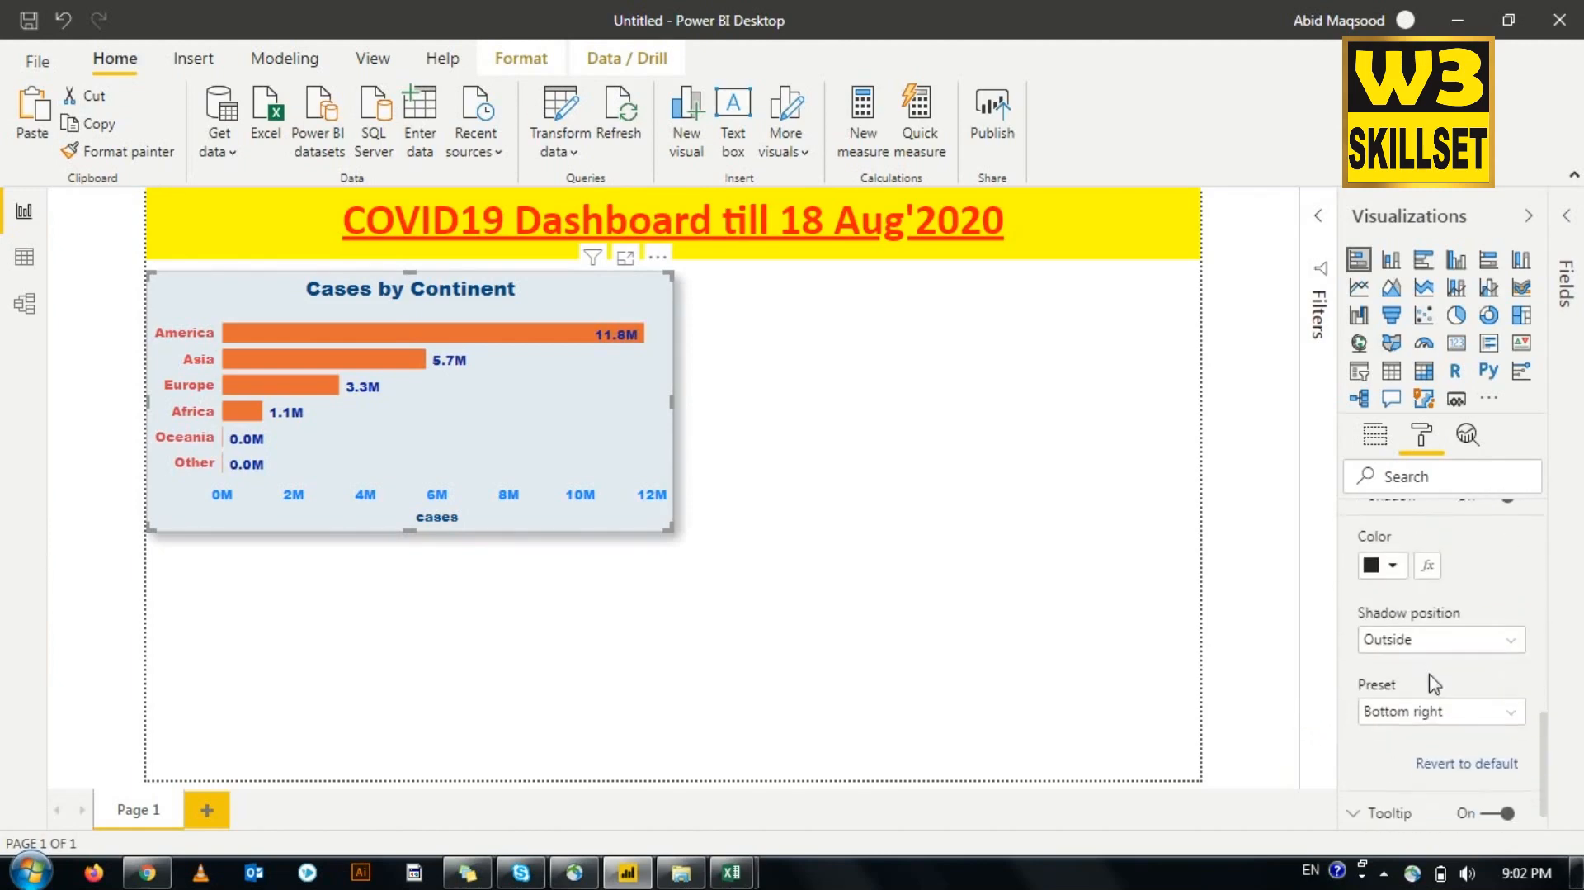
left_click(1506, 658)
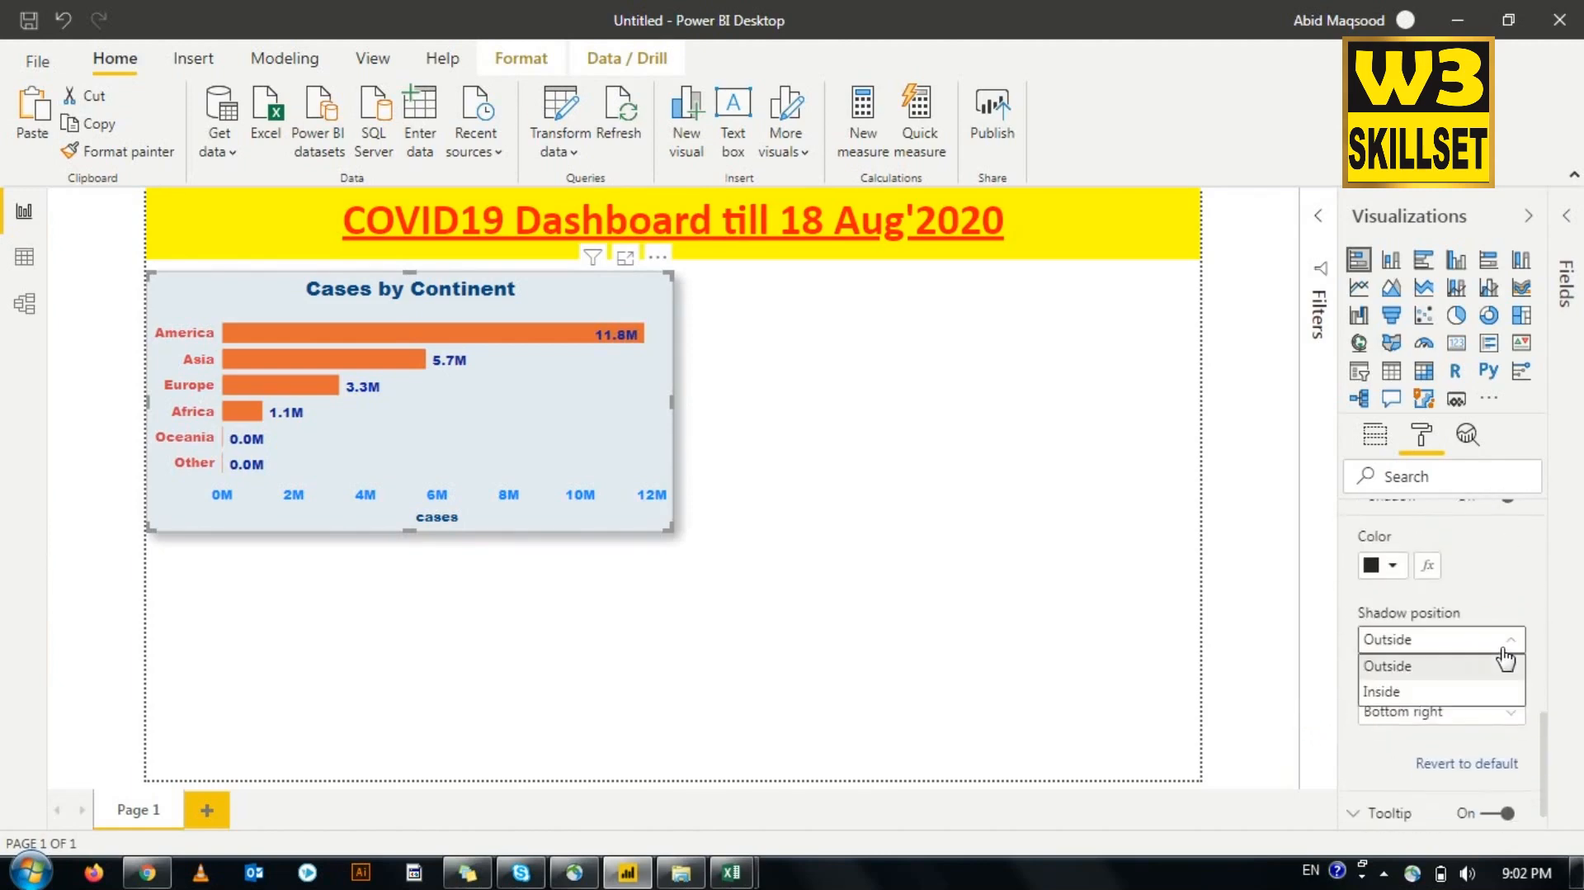
left_click(1432, 692)
left_click(1512, 642)
left_click(1425, 666)
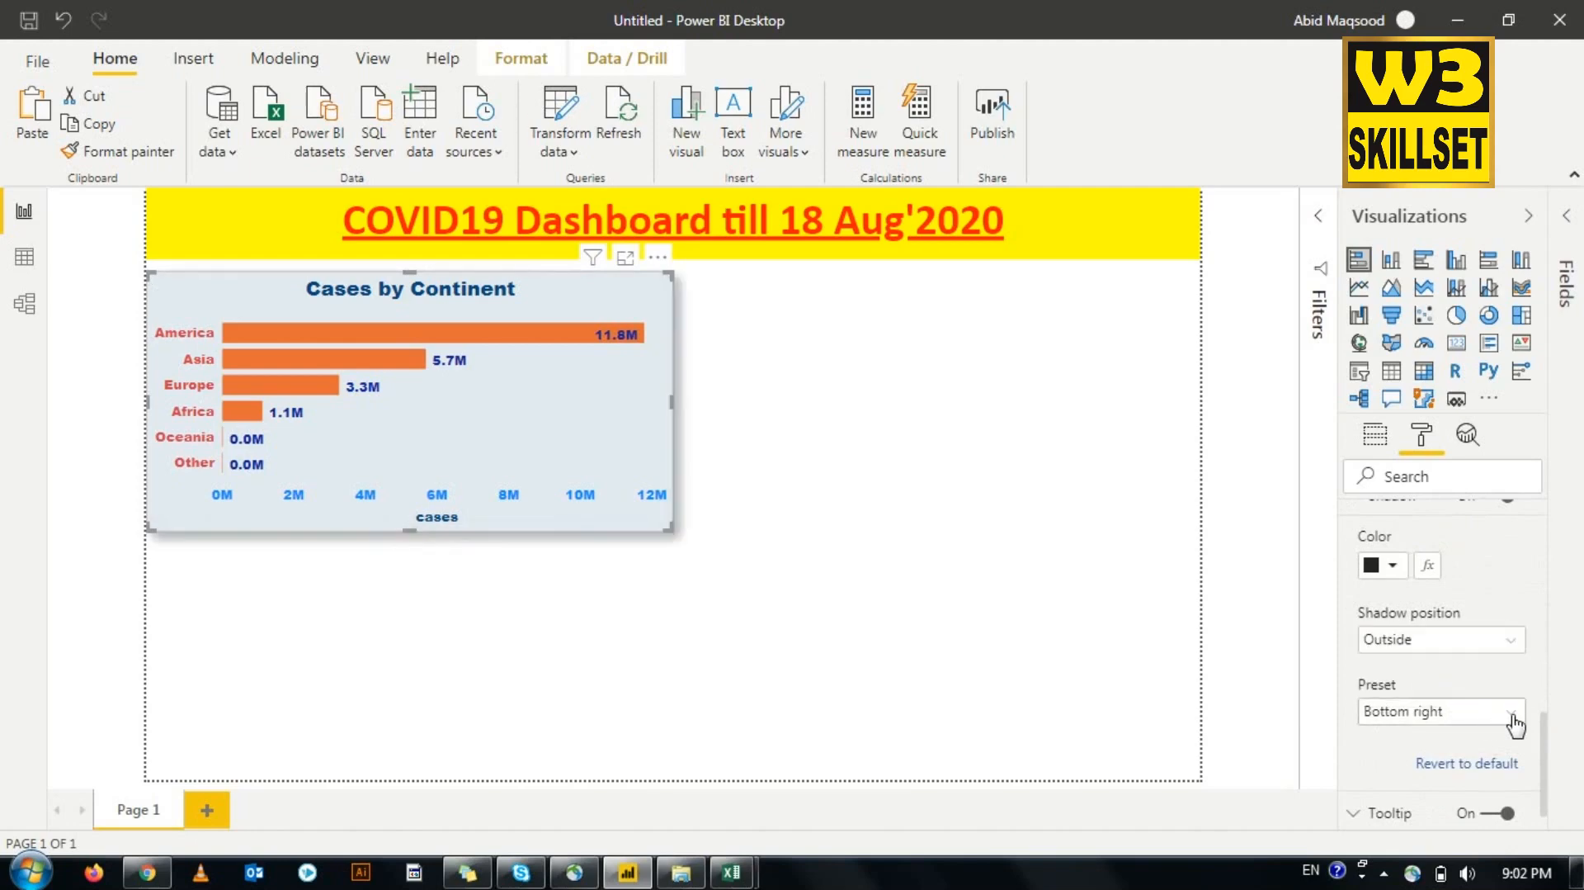
Step: Try the Bottom and Top left shadow presets, restore Bottom right, and collapse the shadow options
left_click(1515, 722)
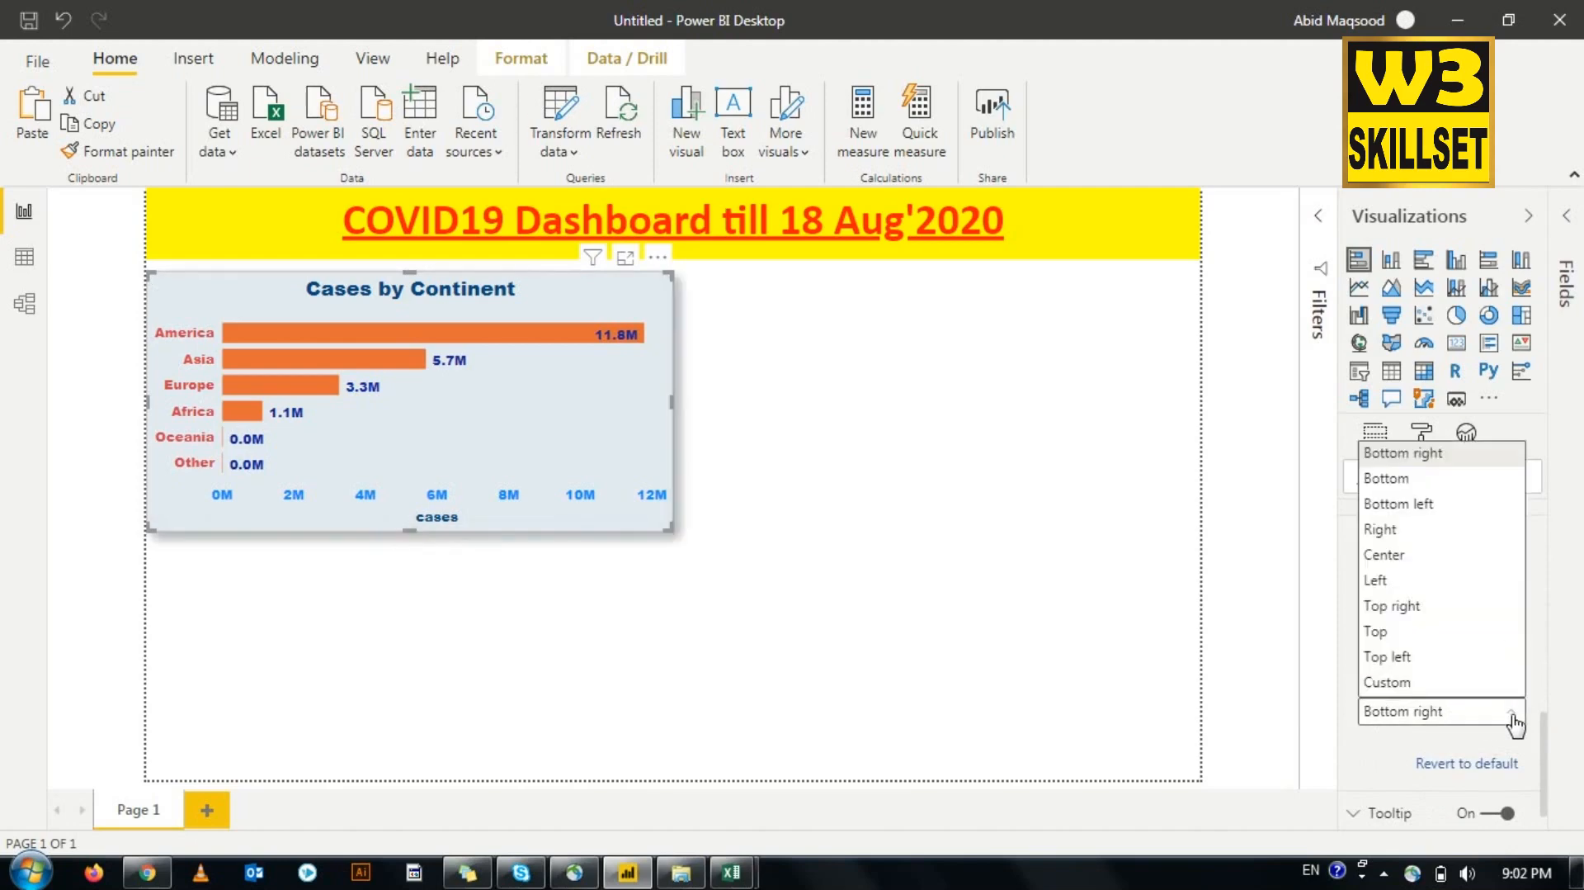
left_click(1407, 479)
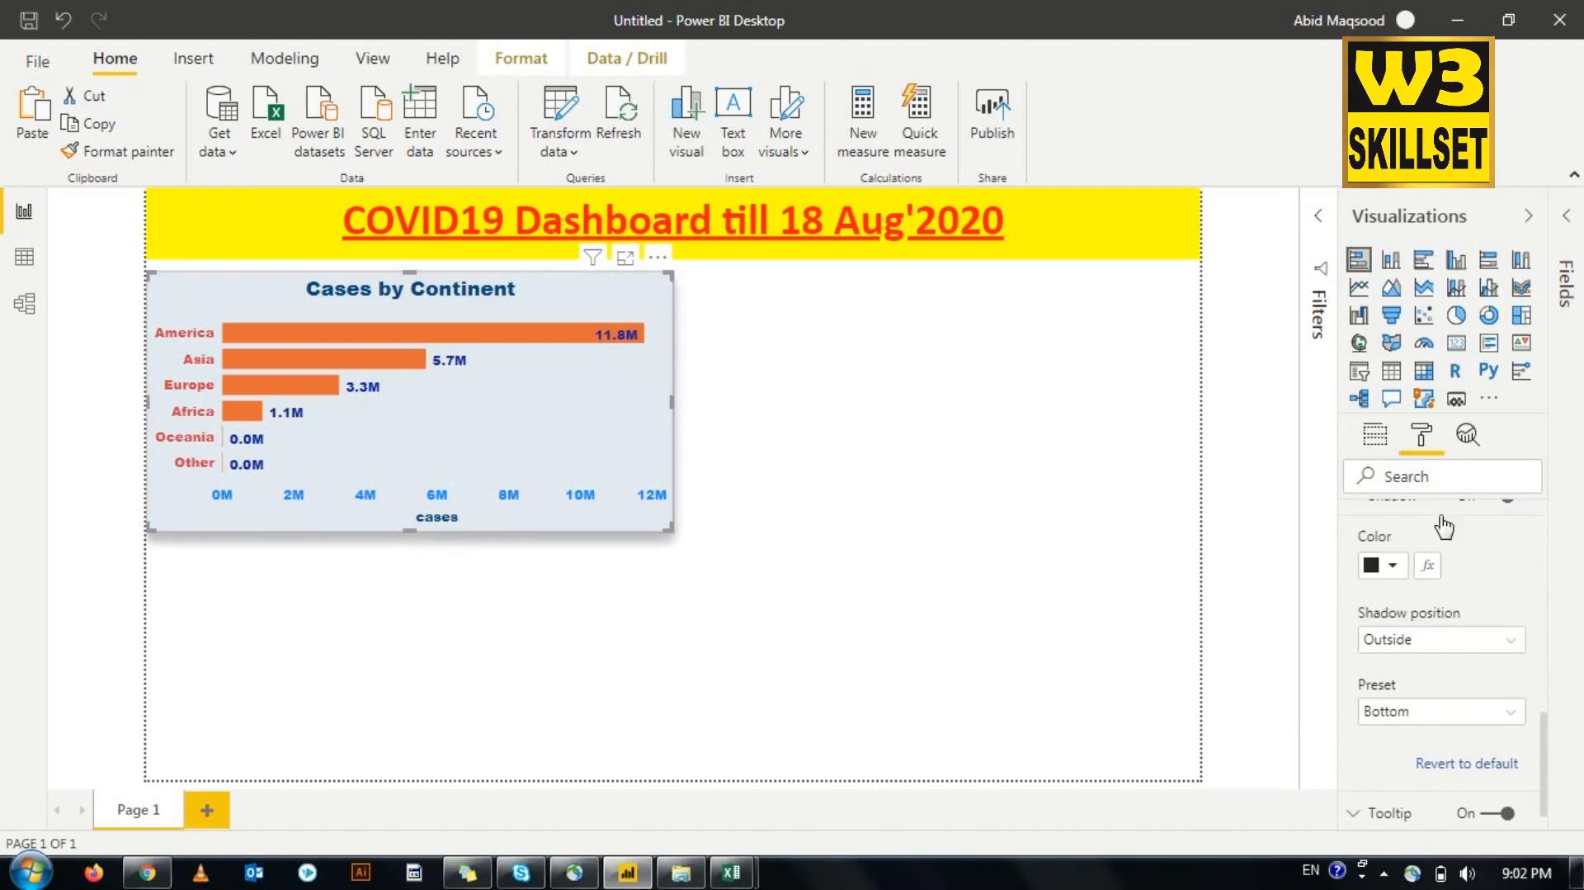
left_click(1512, 714)
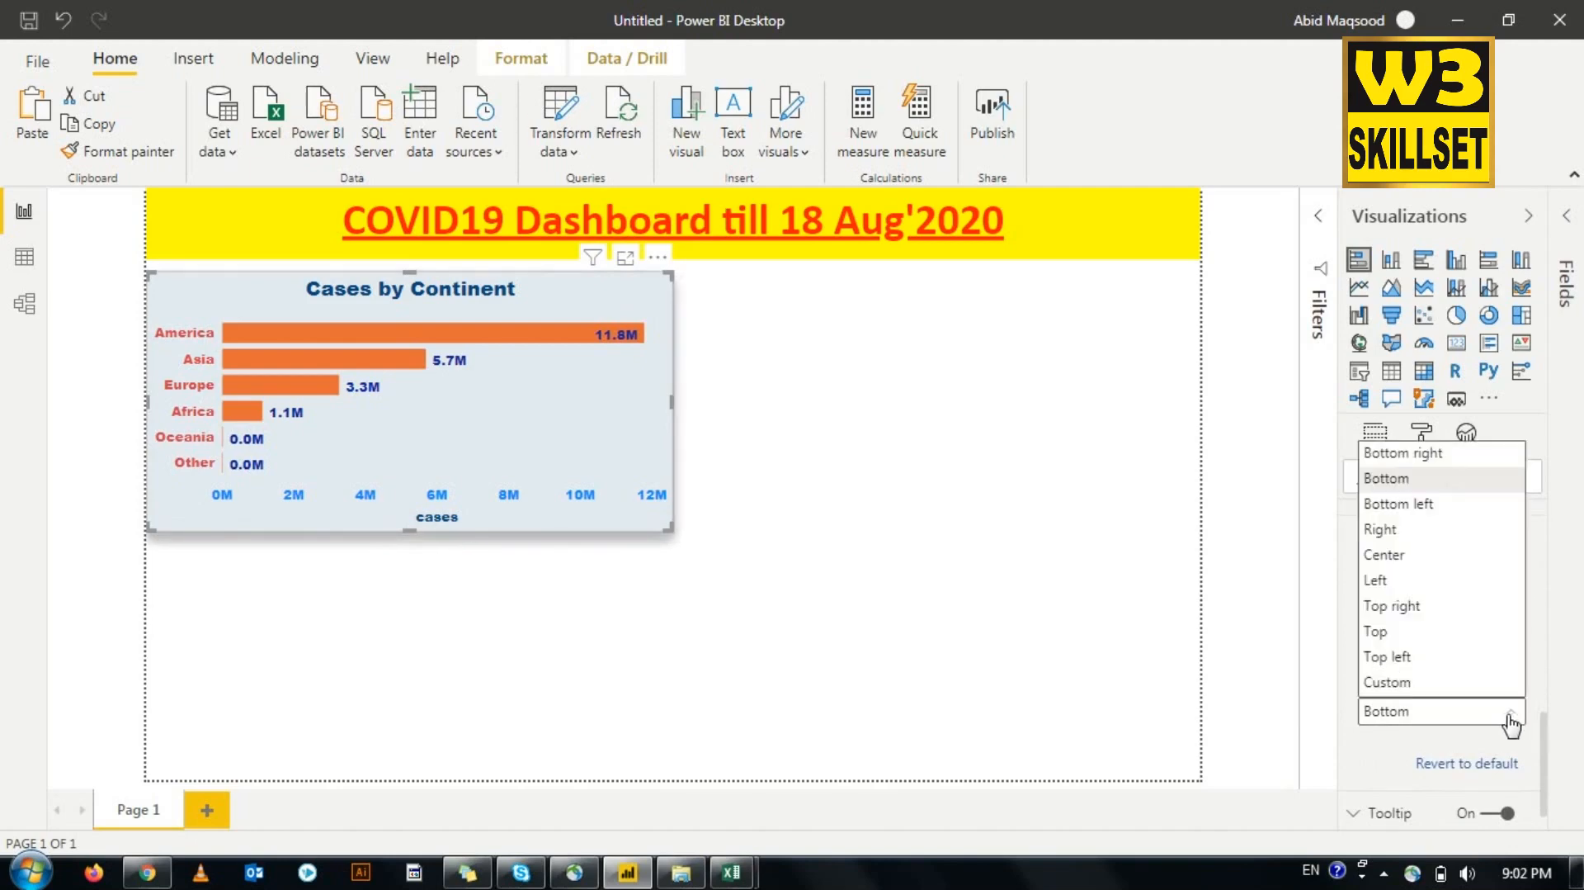
left_click(1448, 671)
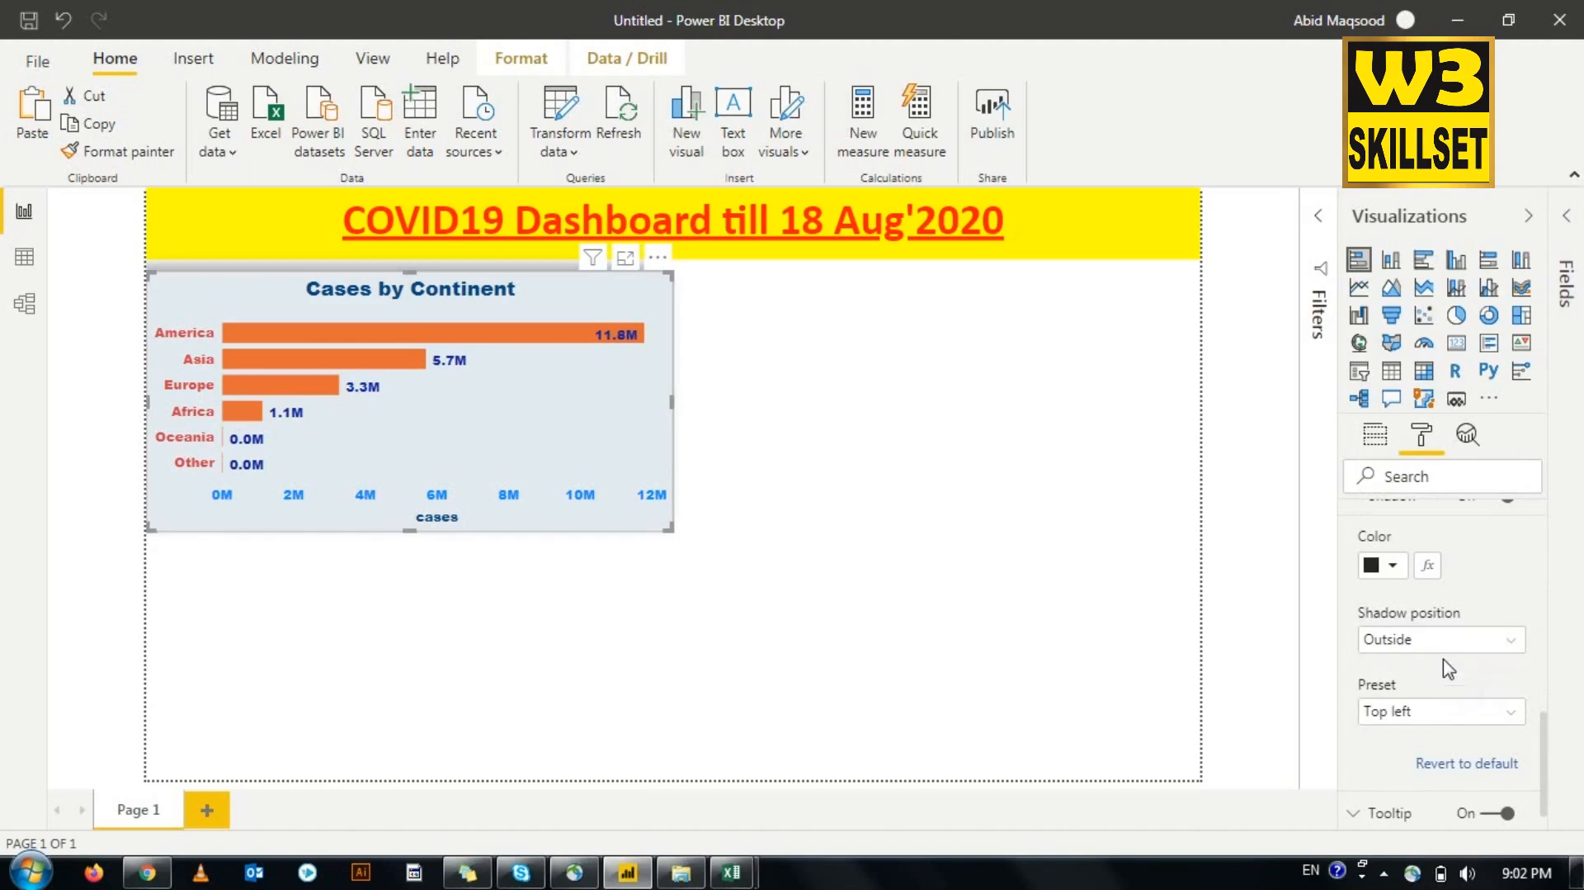
left_click(1498, 721)
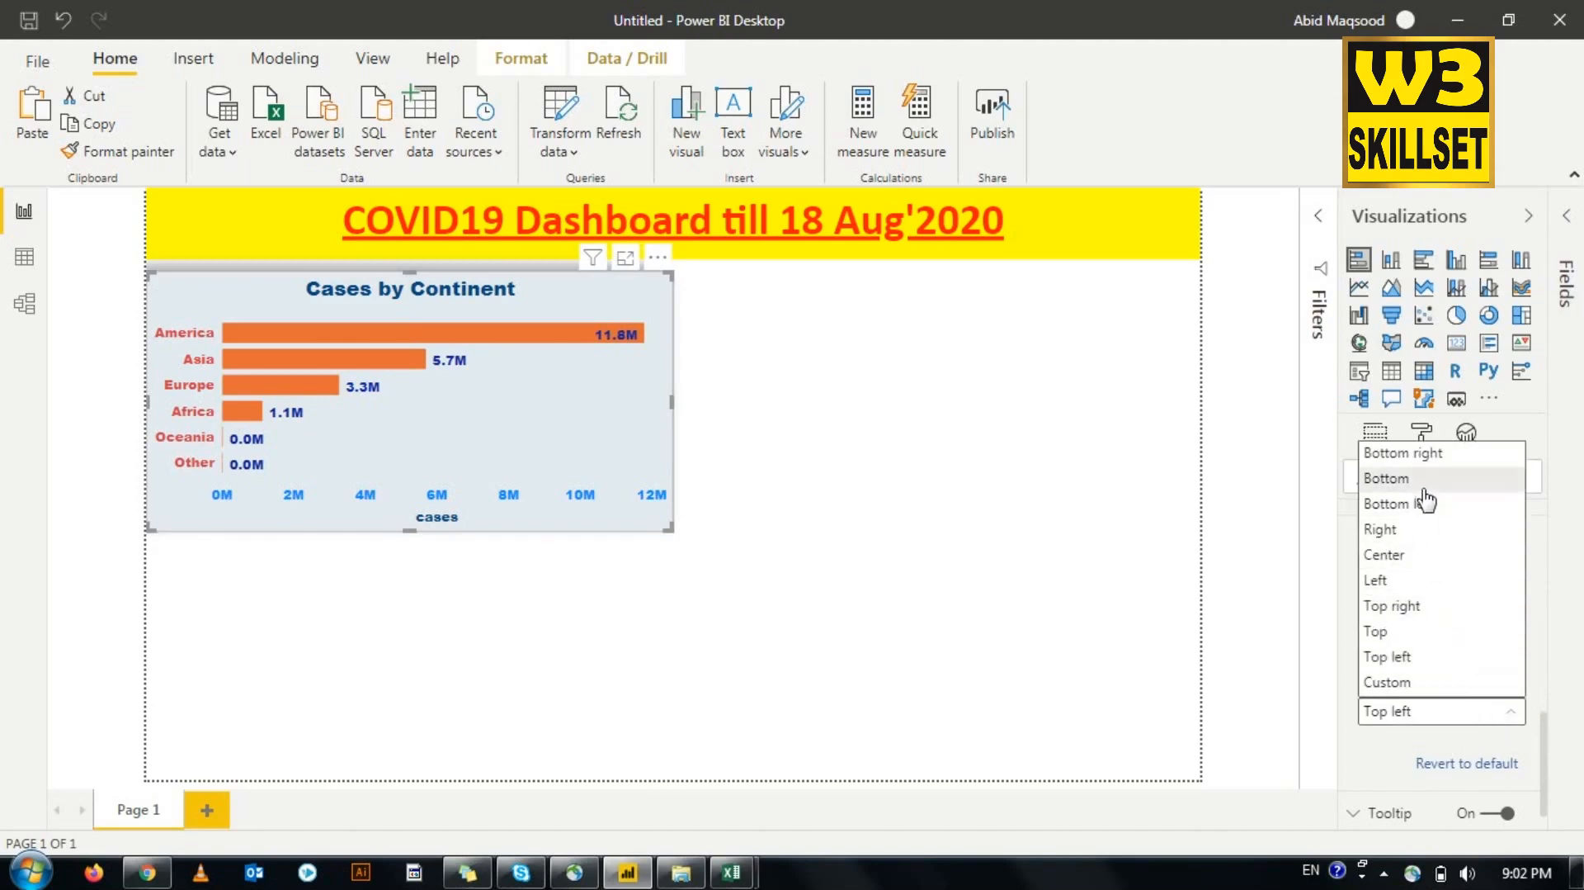
left_click(1428, 454)
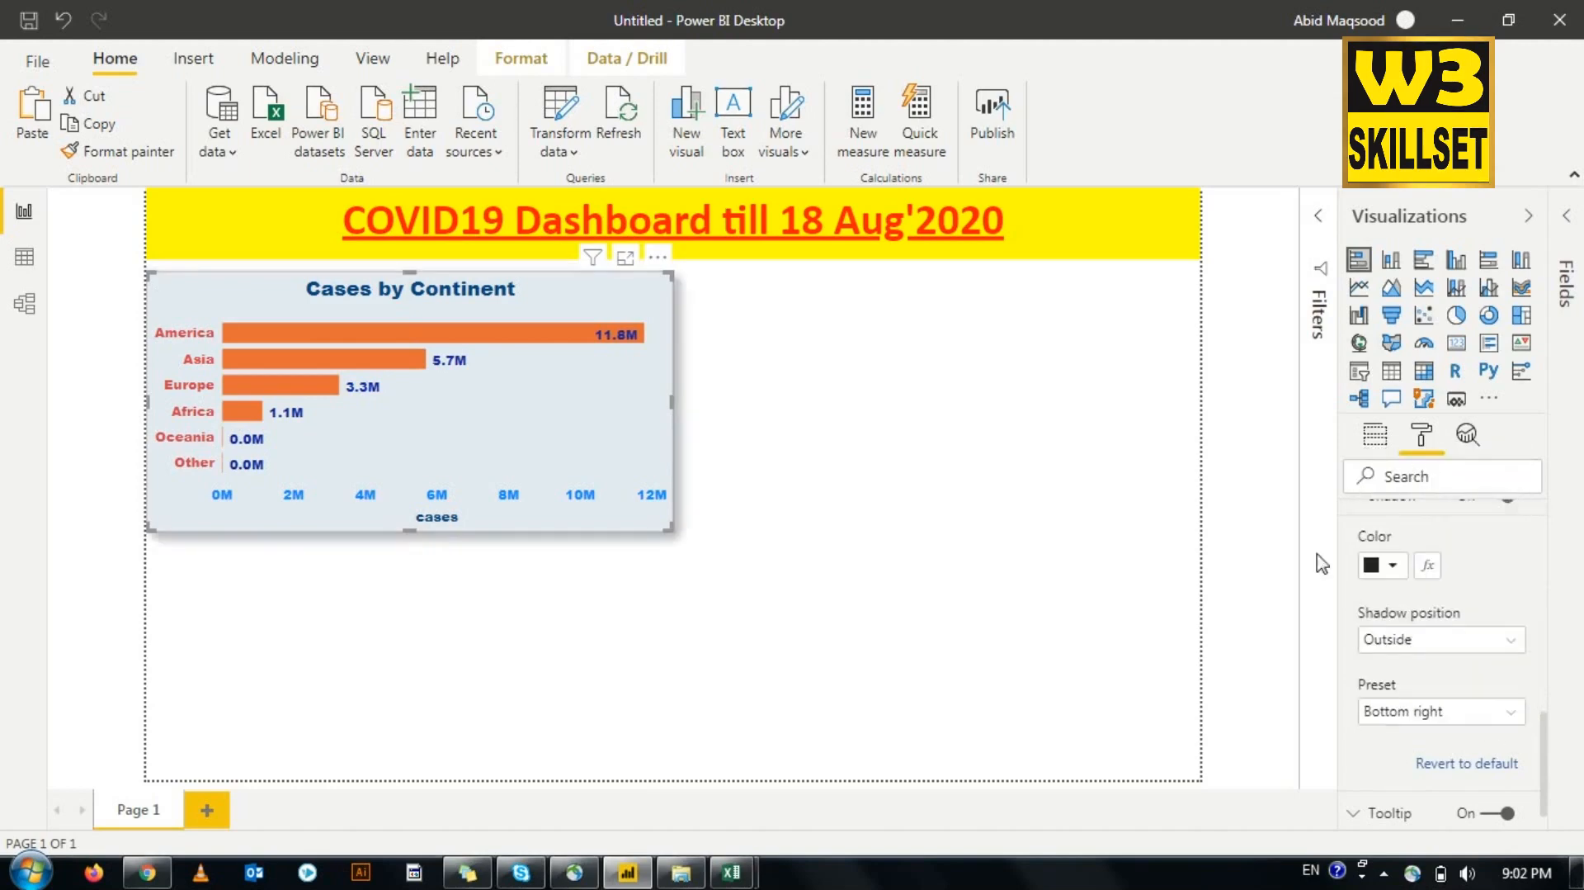
scroll(1395, 578, "up", 2)
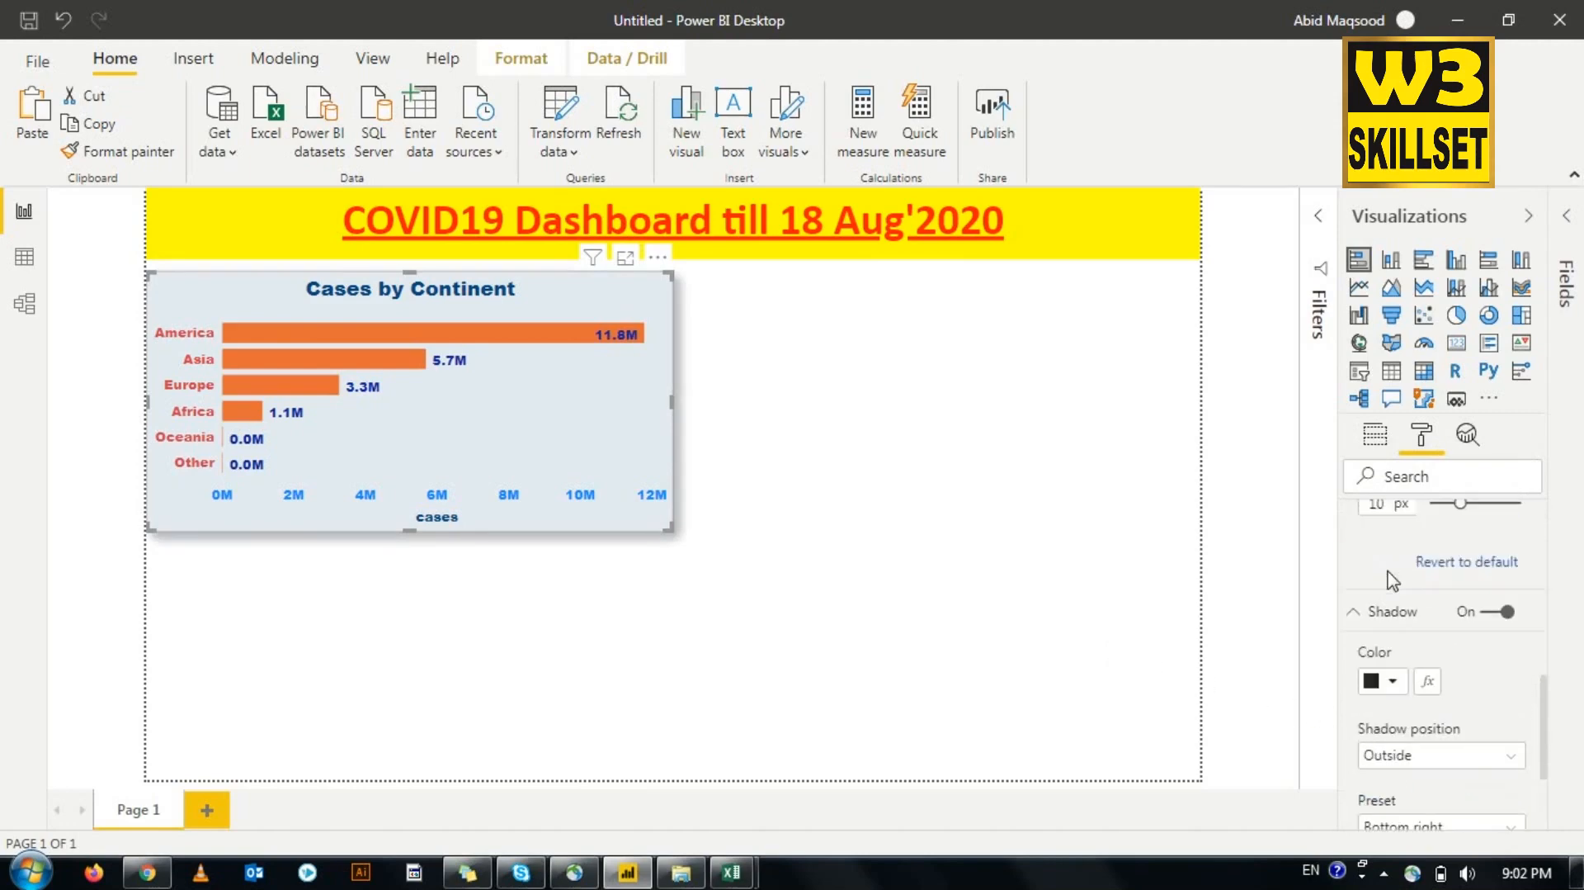
left_click(1354, 624)
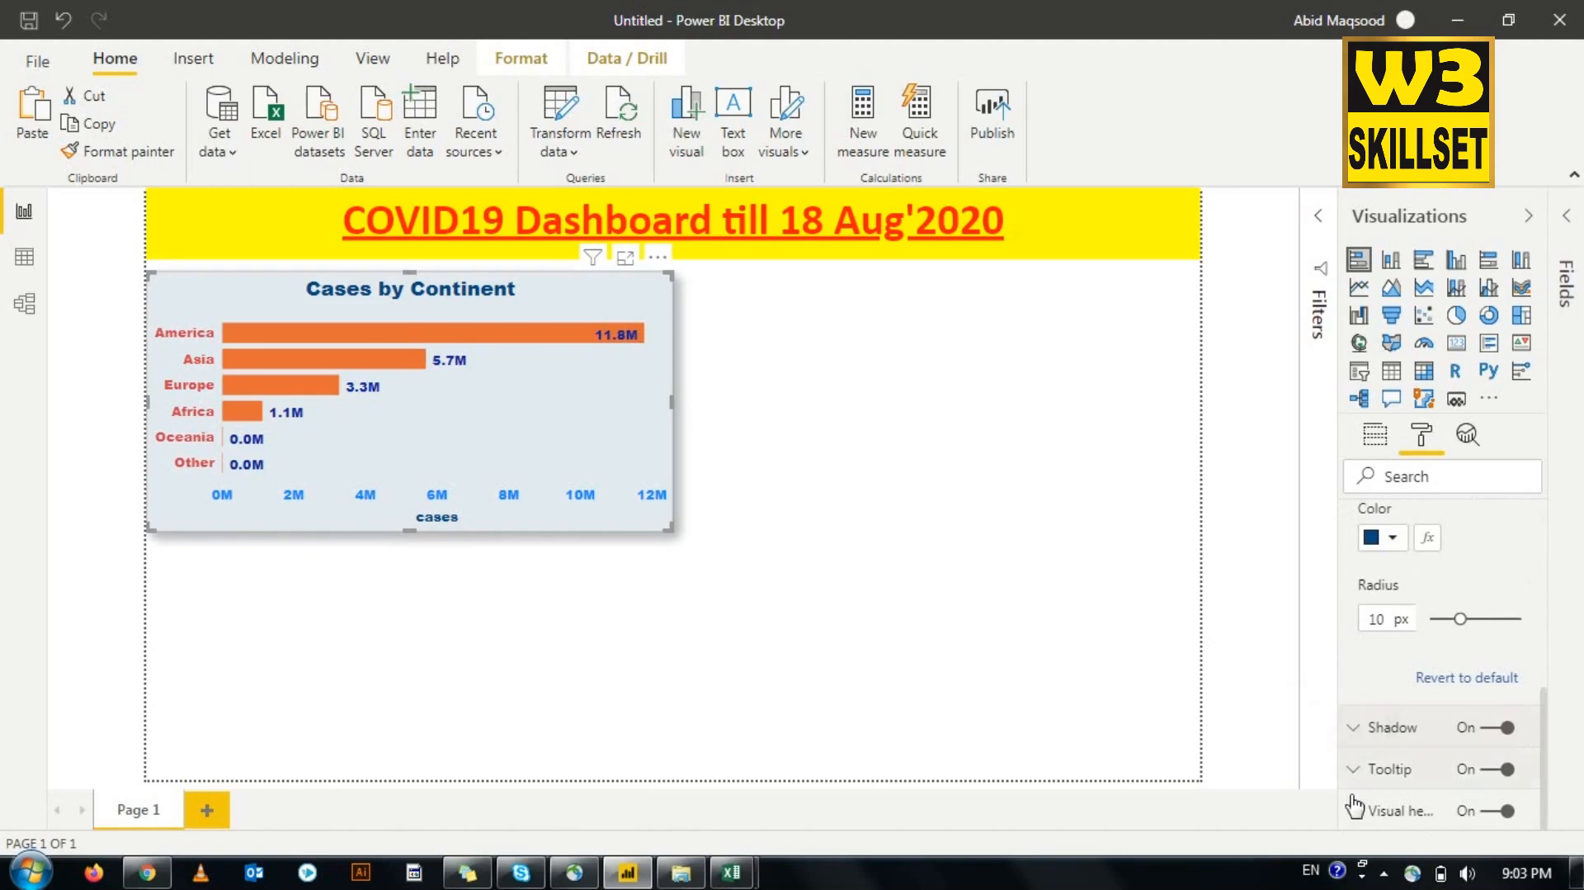
Step: Turn off the chart's Tooltip setting, check the chart without it, and turn the setting back on
left_click(1496, 768)
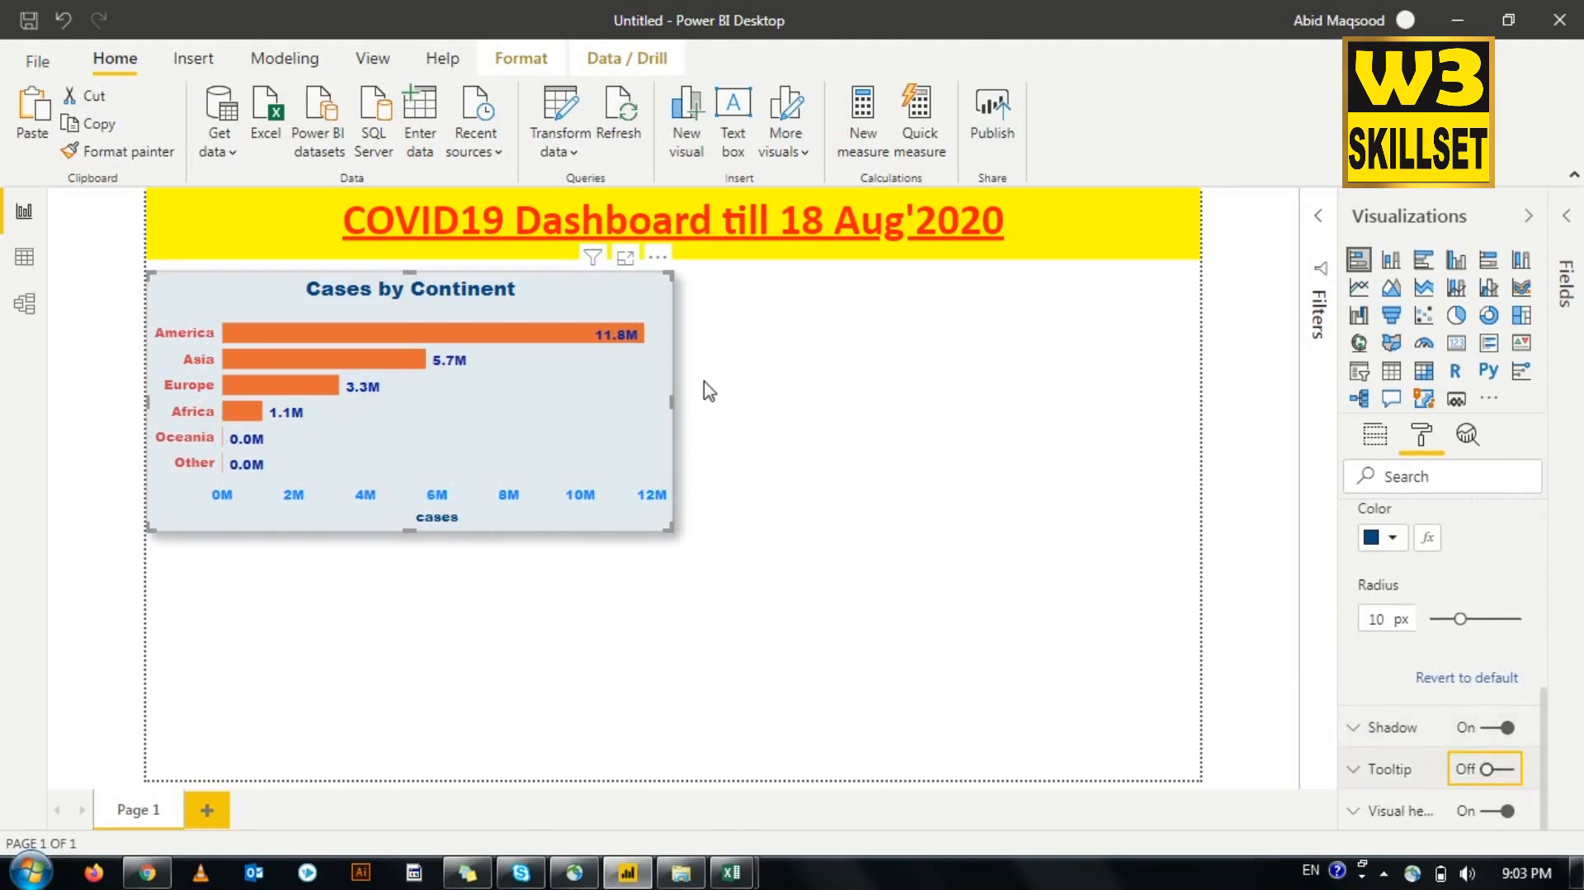
left_click(683, 376)
left_click(592, 385)
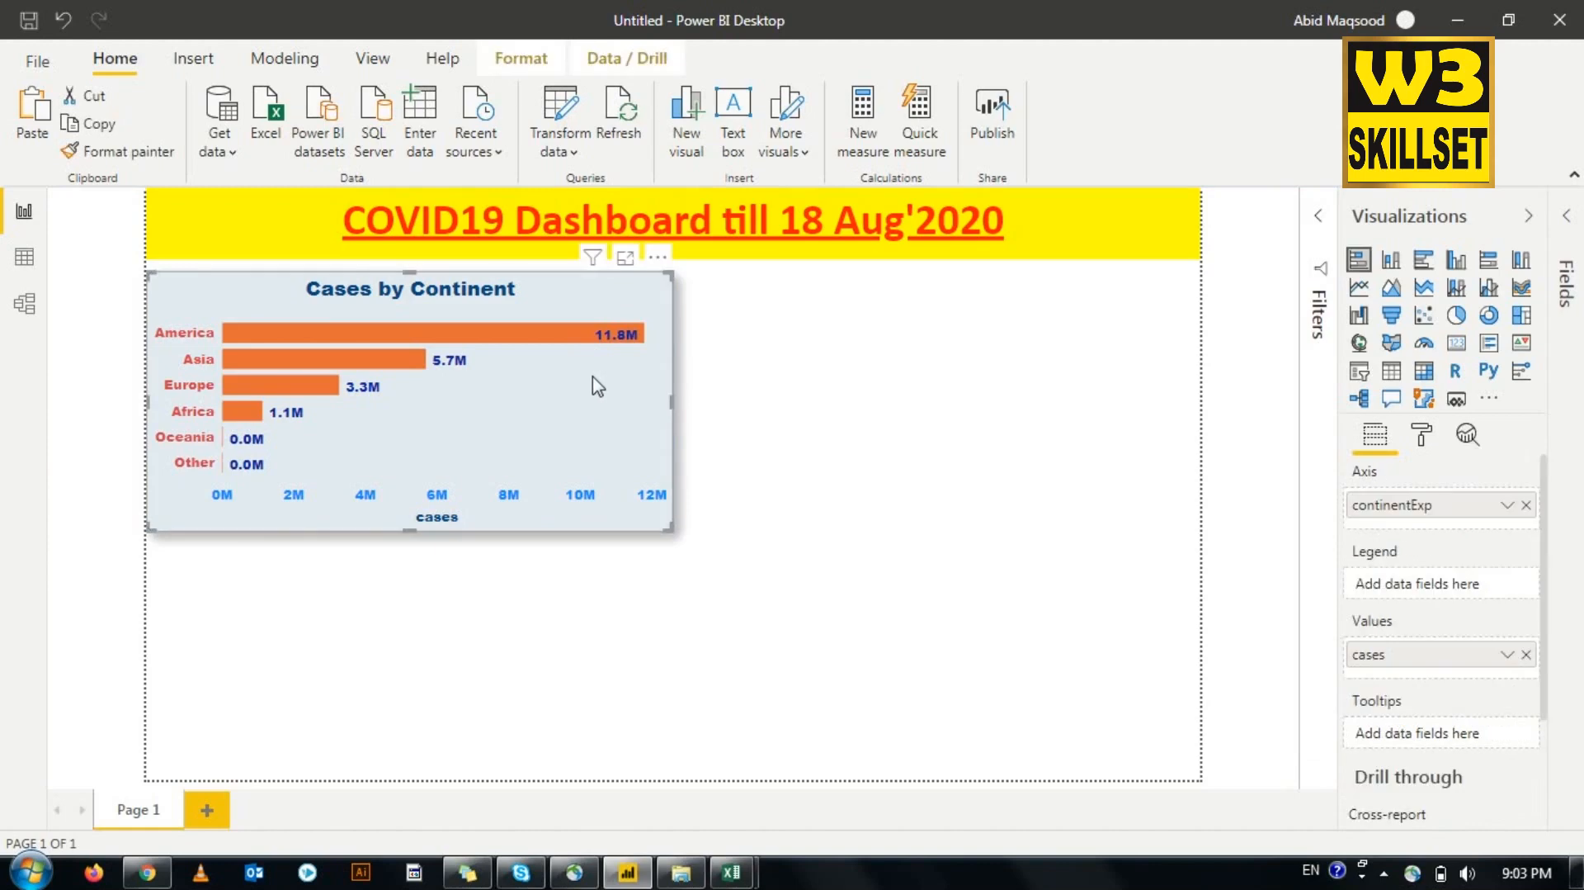
left_click(657, 256)
key("Escape")
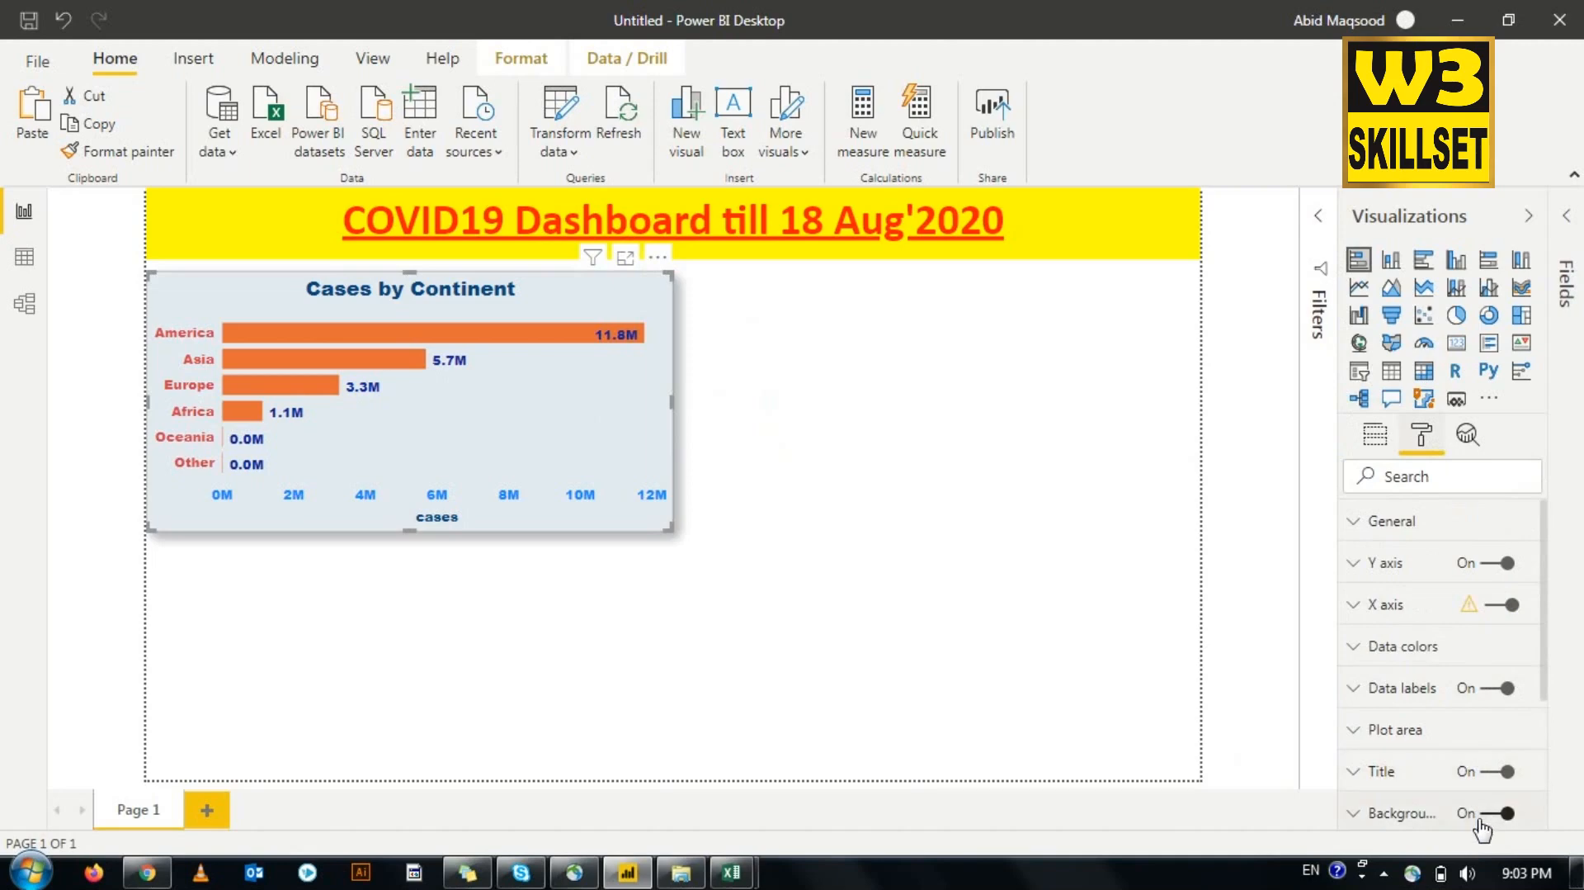
scroll(1469, 805, "down", 5)
left_click(1497, 772)
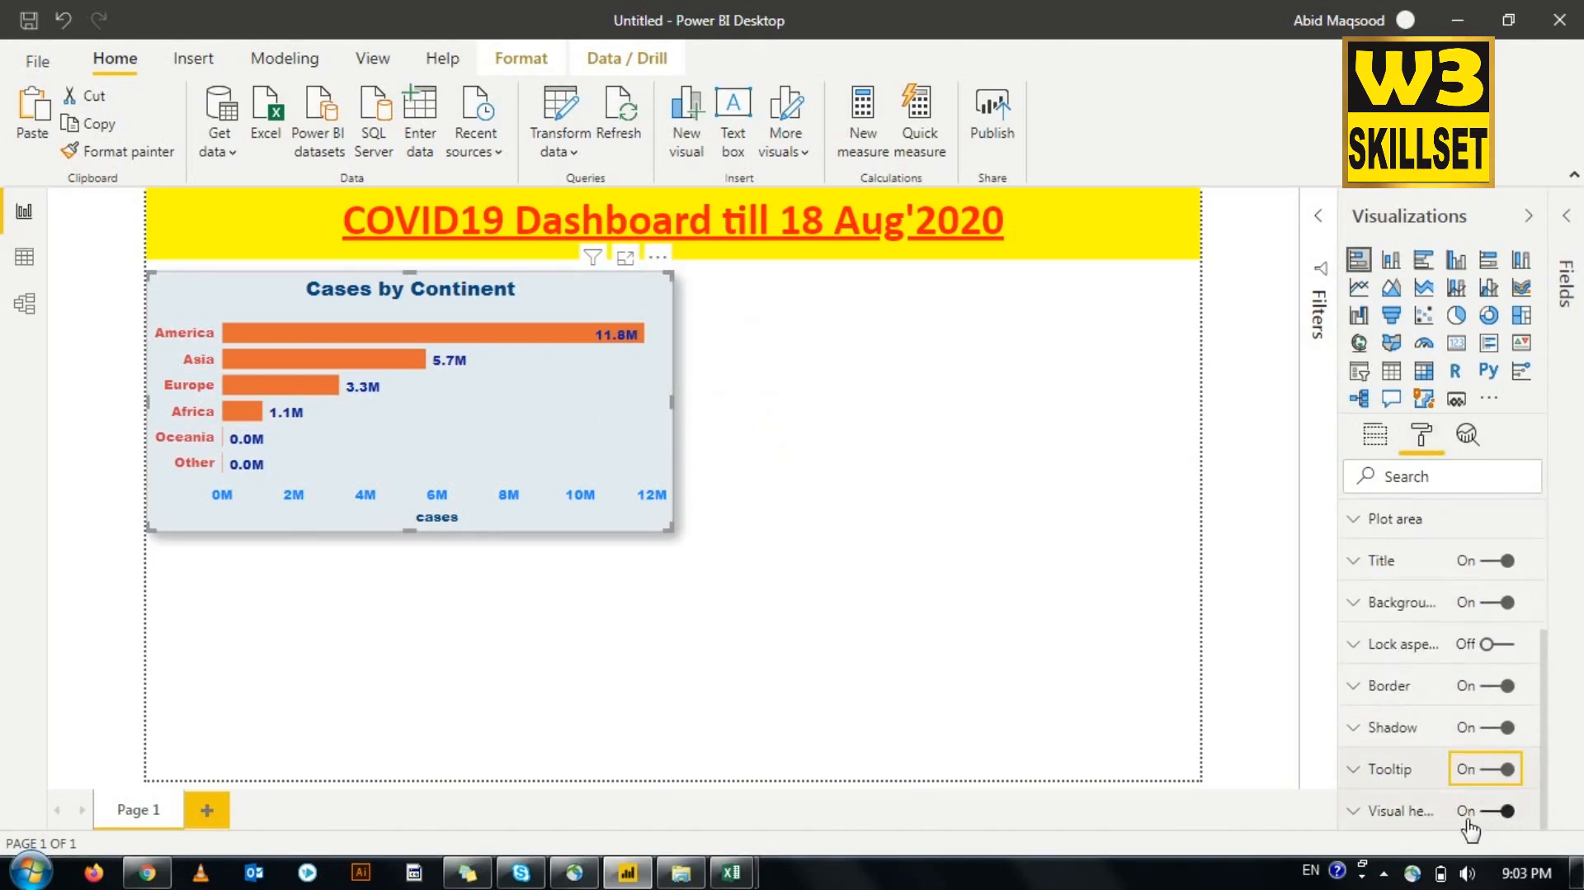
Step: Examine the chart's visual header options, including background, border, transparency, icon color and the individual icon switches
left_click(1366, 815)
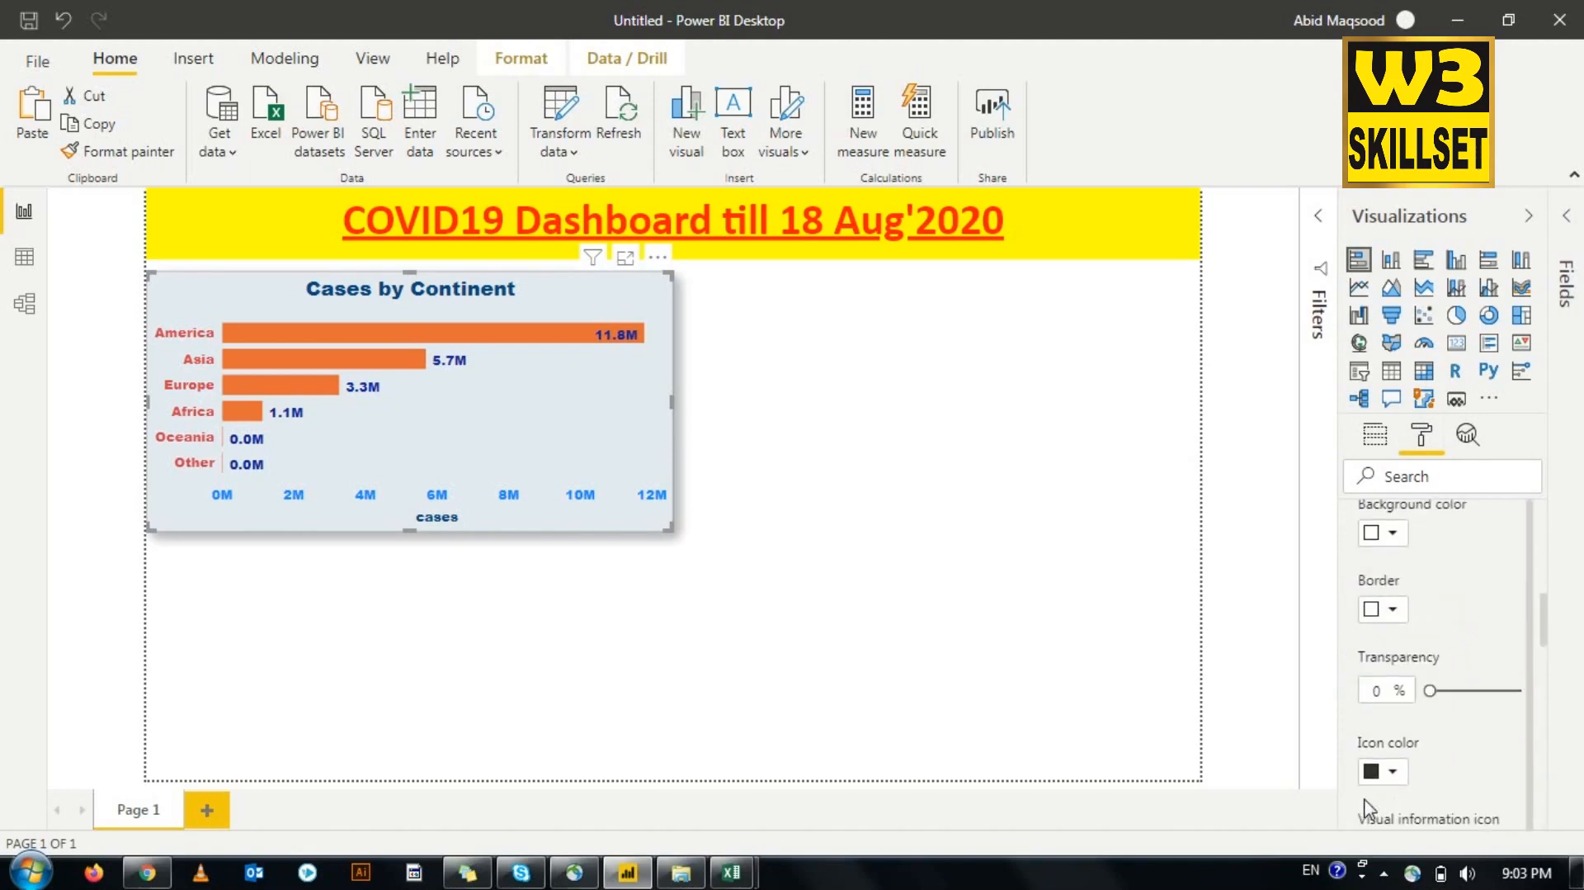
scroll(1368, 801, "up", 1)
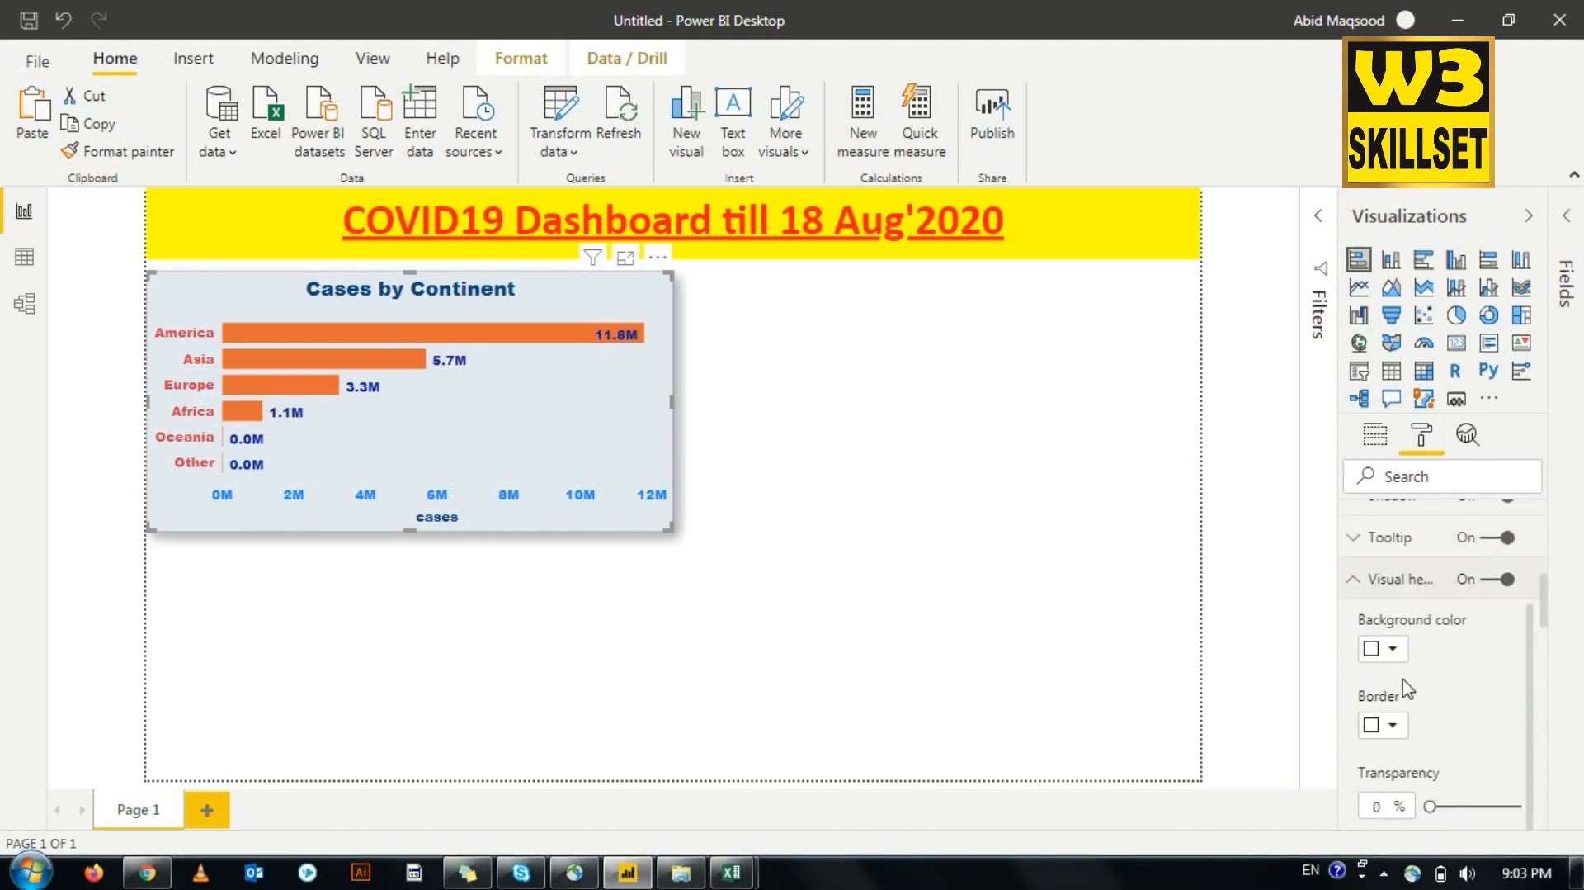
scroll(1415, 726, "down", 3)
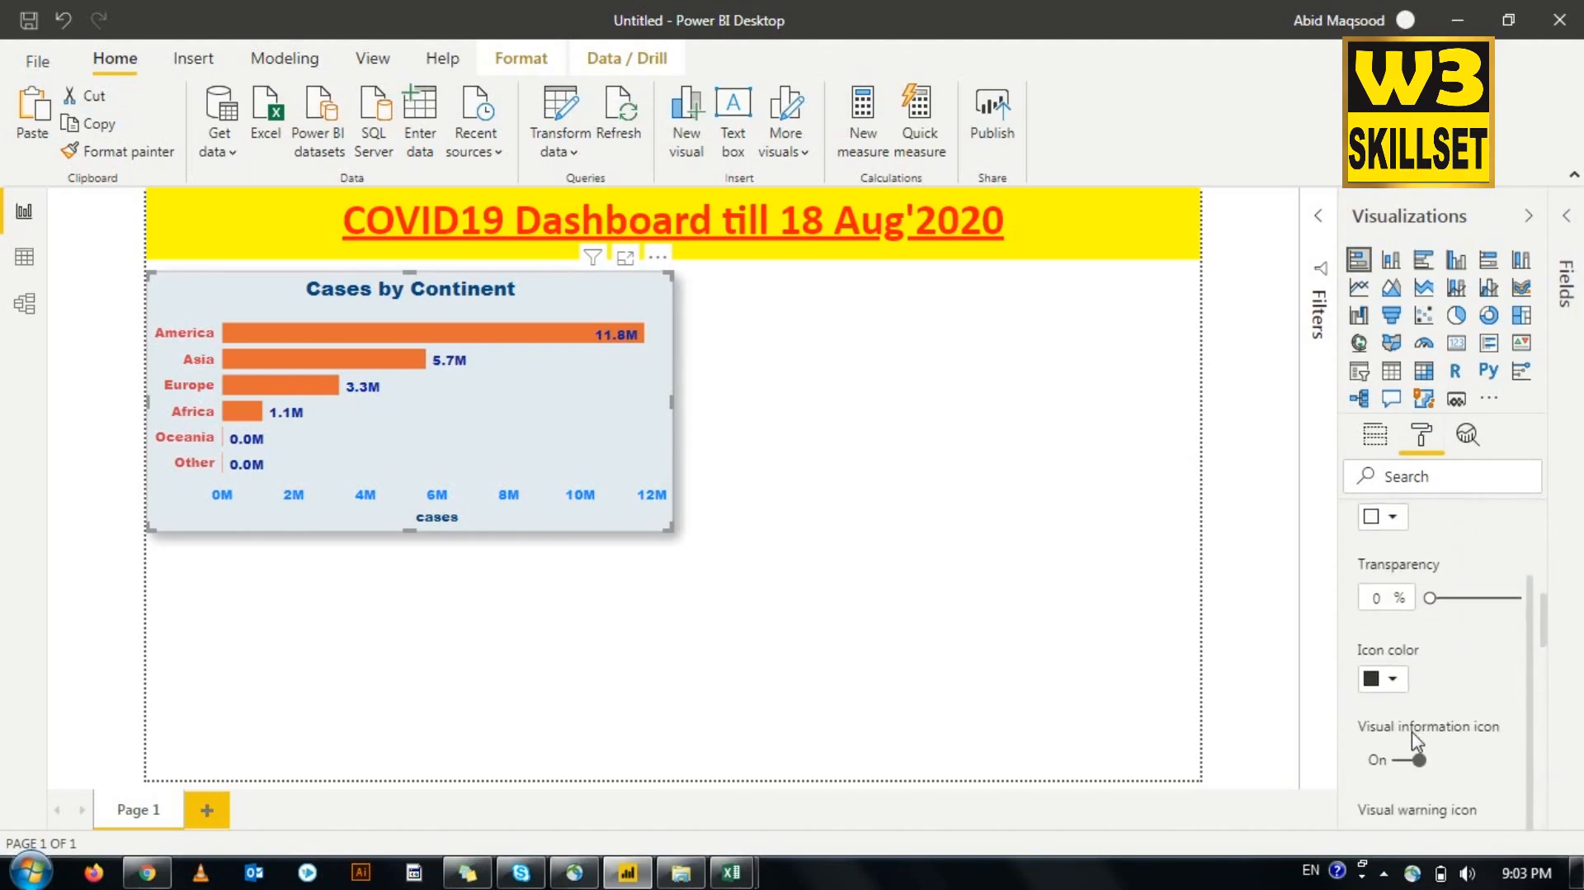
scroll(1415, 739, "down", 1)
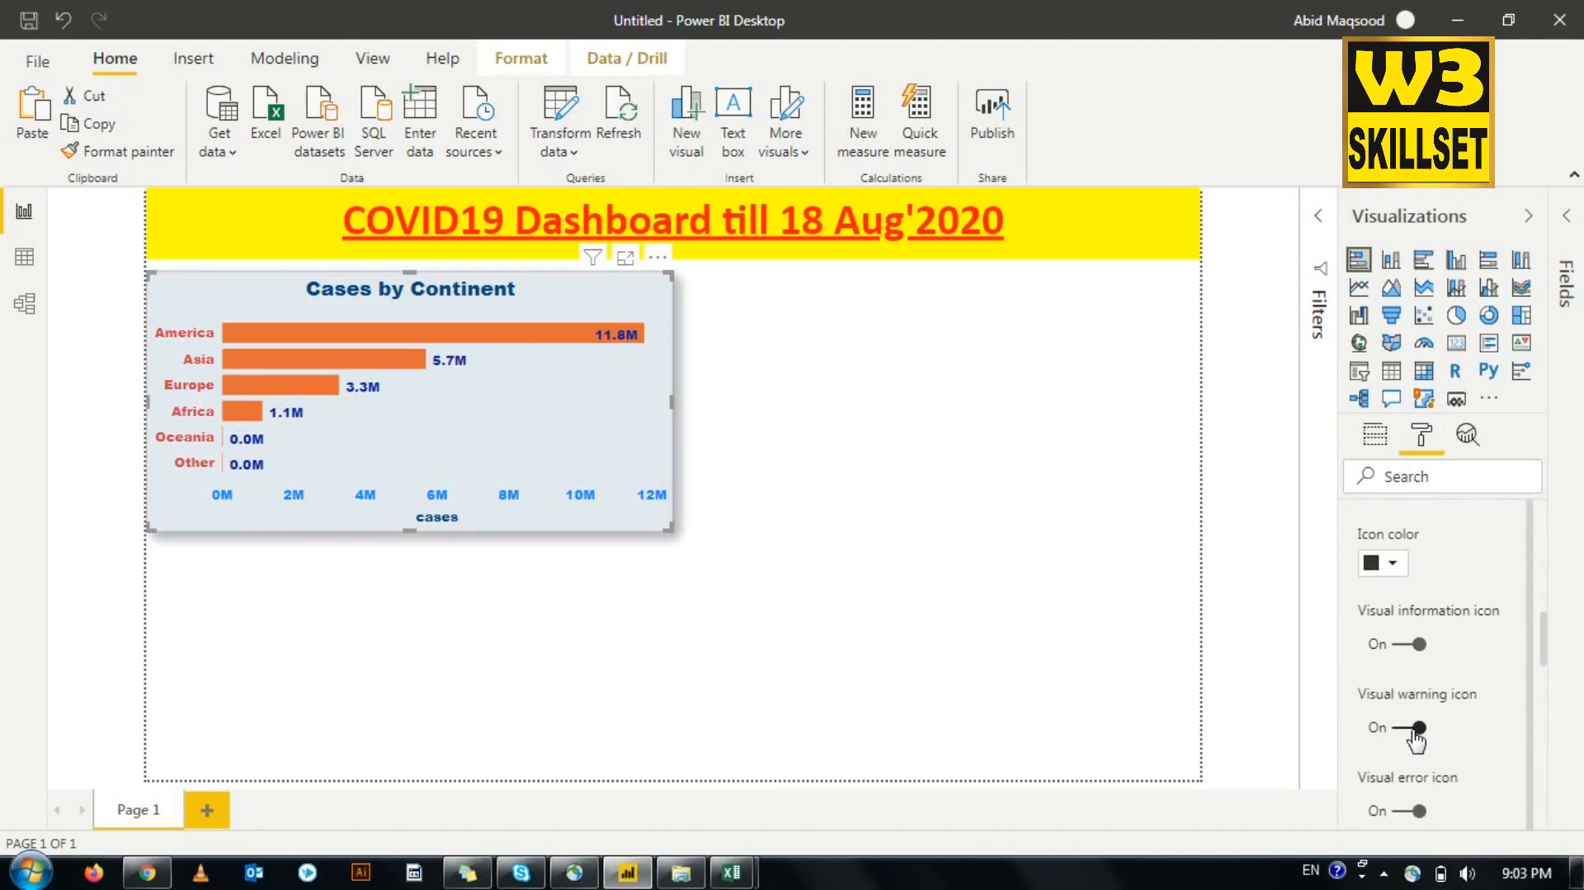
scroll(1483, 751, "down", 4)
scroll(1483, 756, "down", 8)
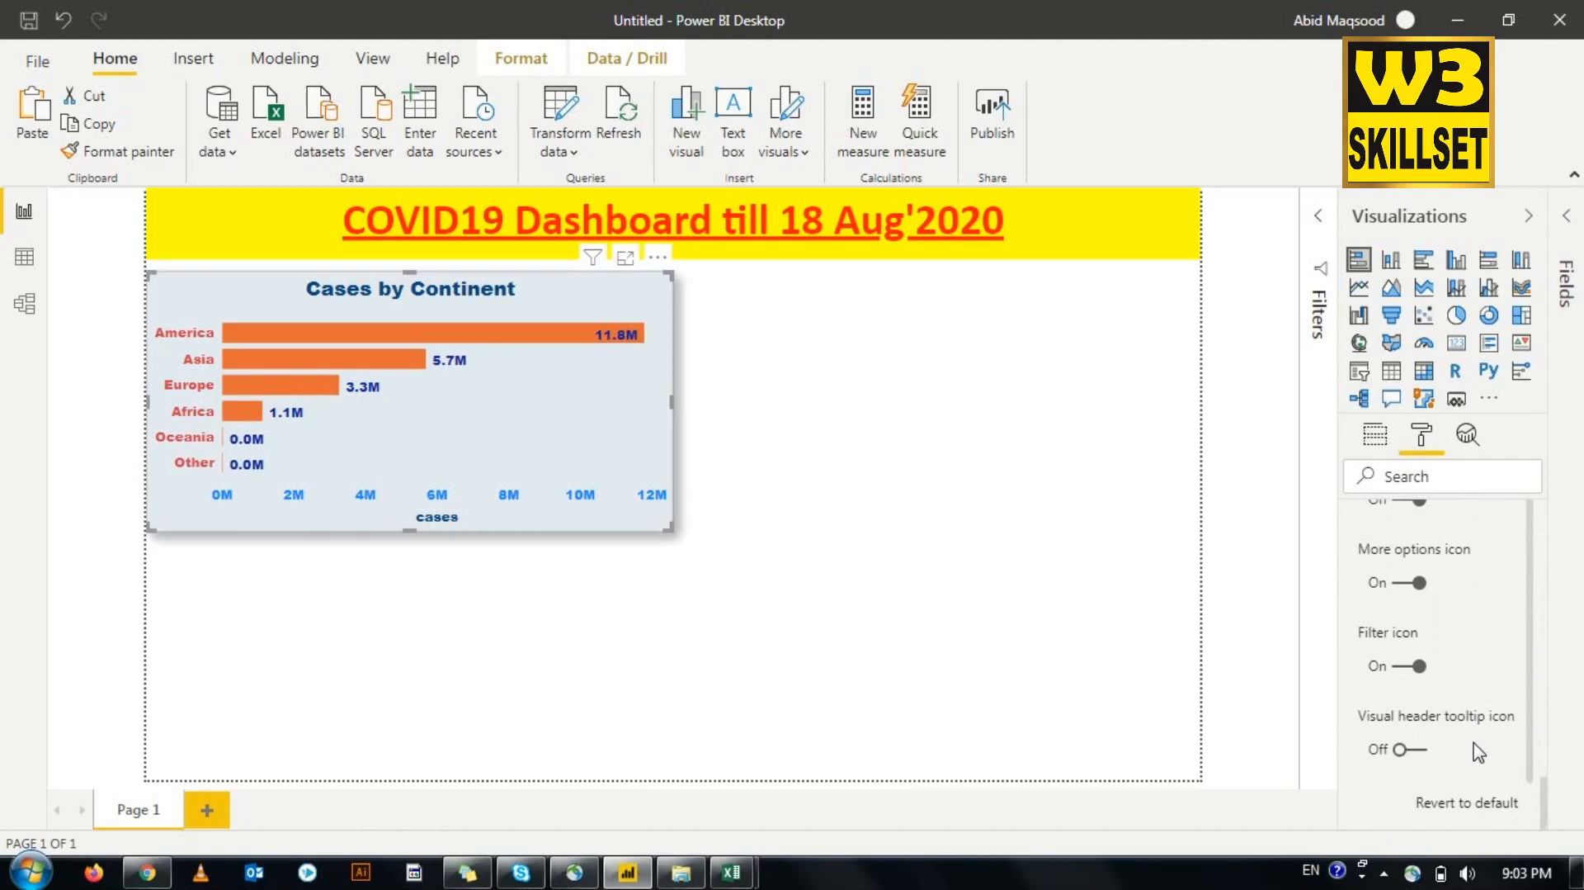
scroll(1477, 750, "up", 2)
scroll(1386, 625, "up", 15)
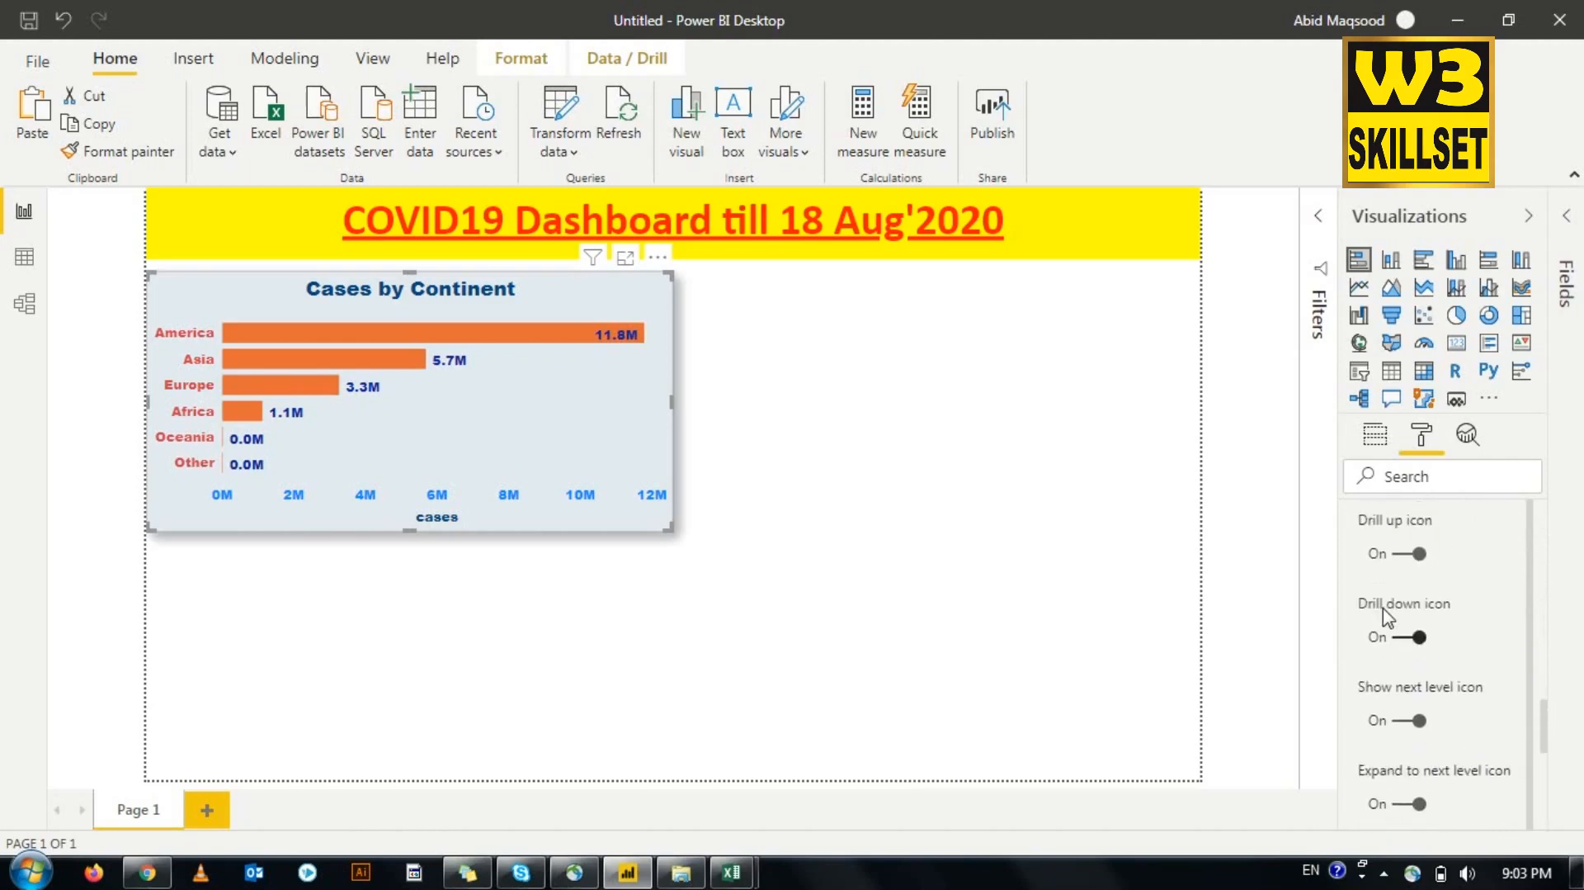
Step: Collapse the visual header options and deselect the Cases by Continent chart
scroll(1387, 625, "down", 4)
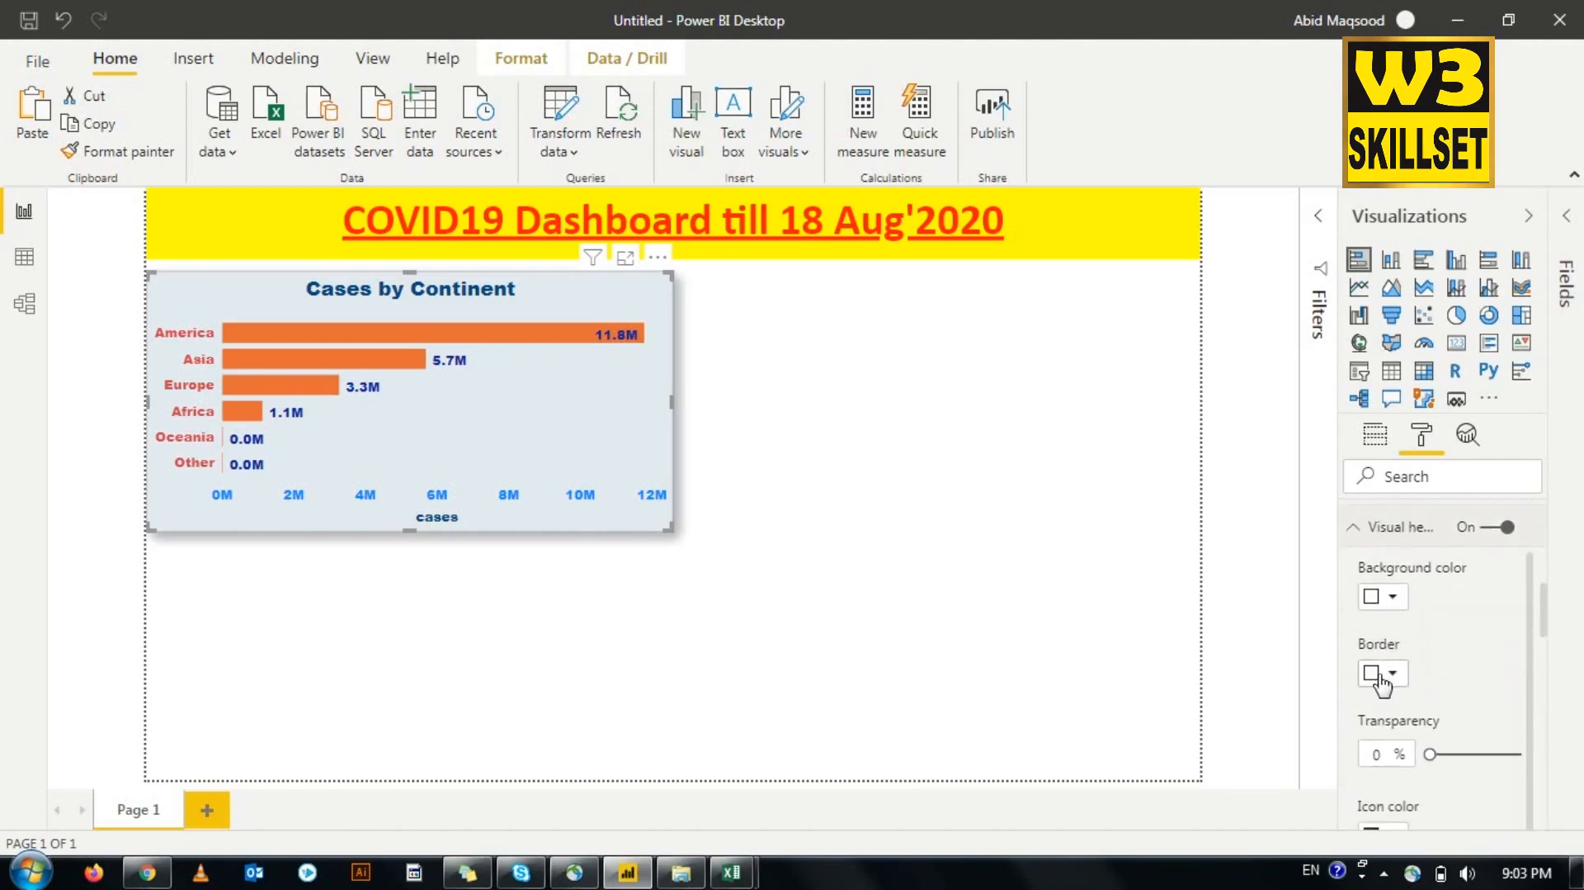
left_click(1355, 522)
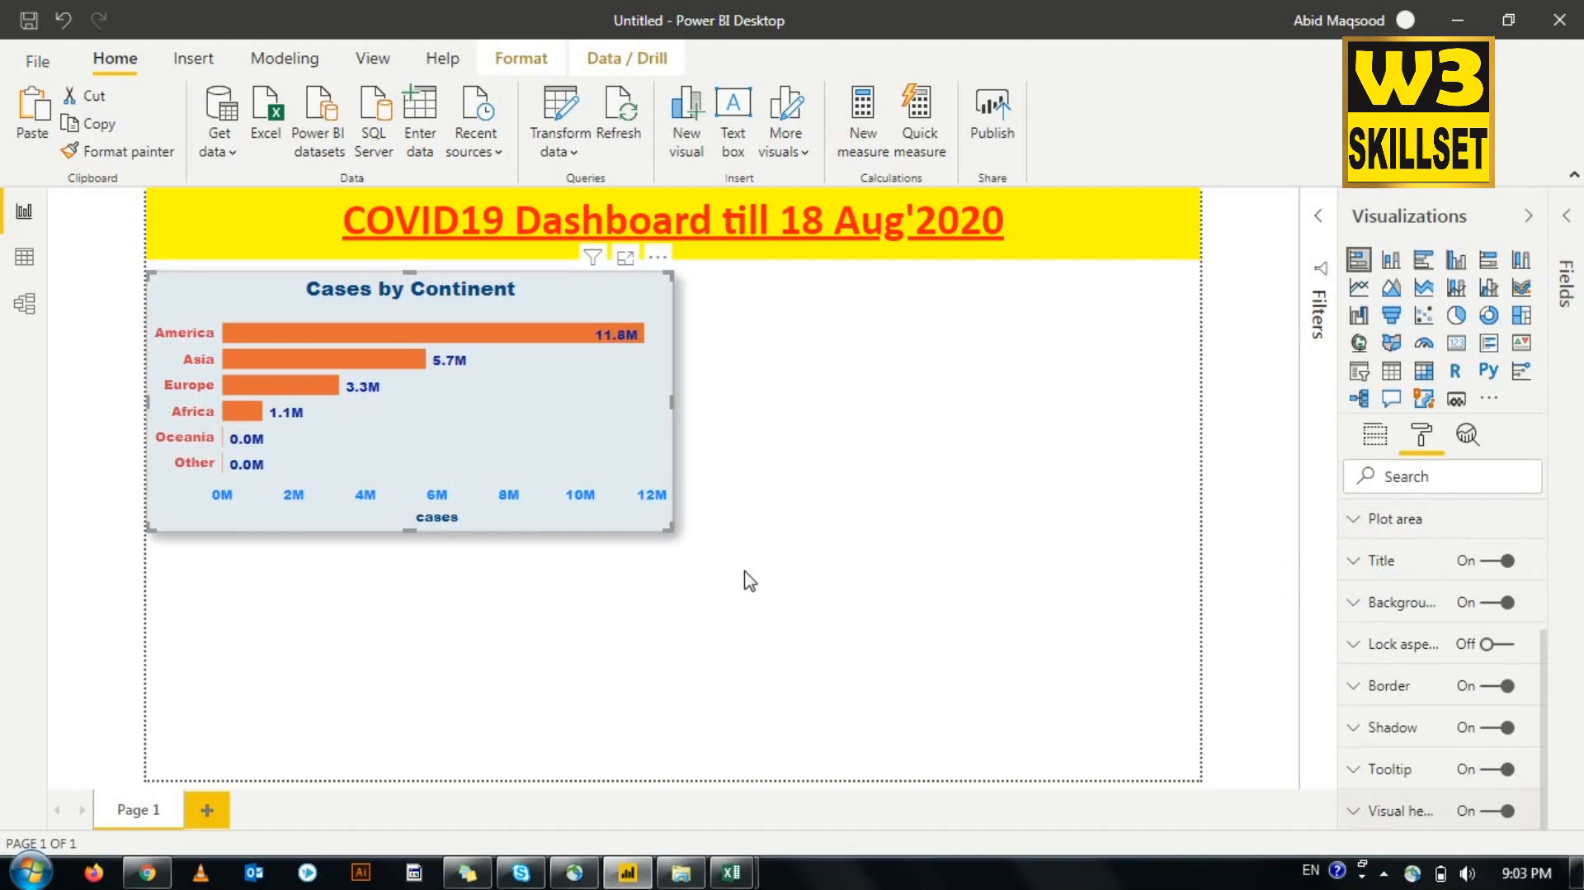
left_click(734, 598)
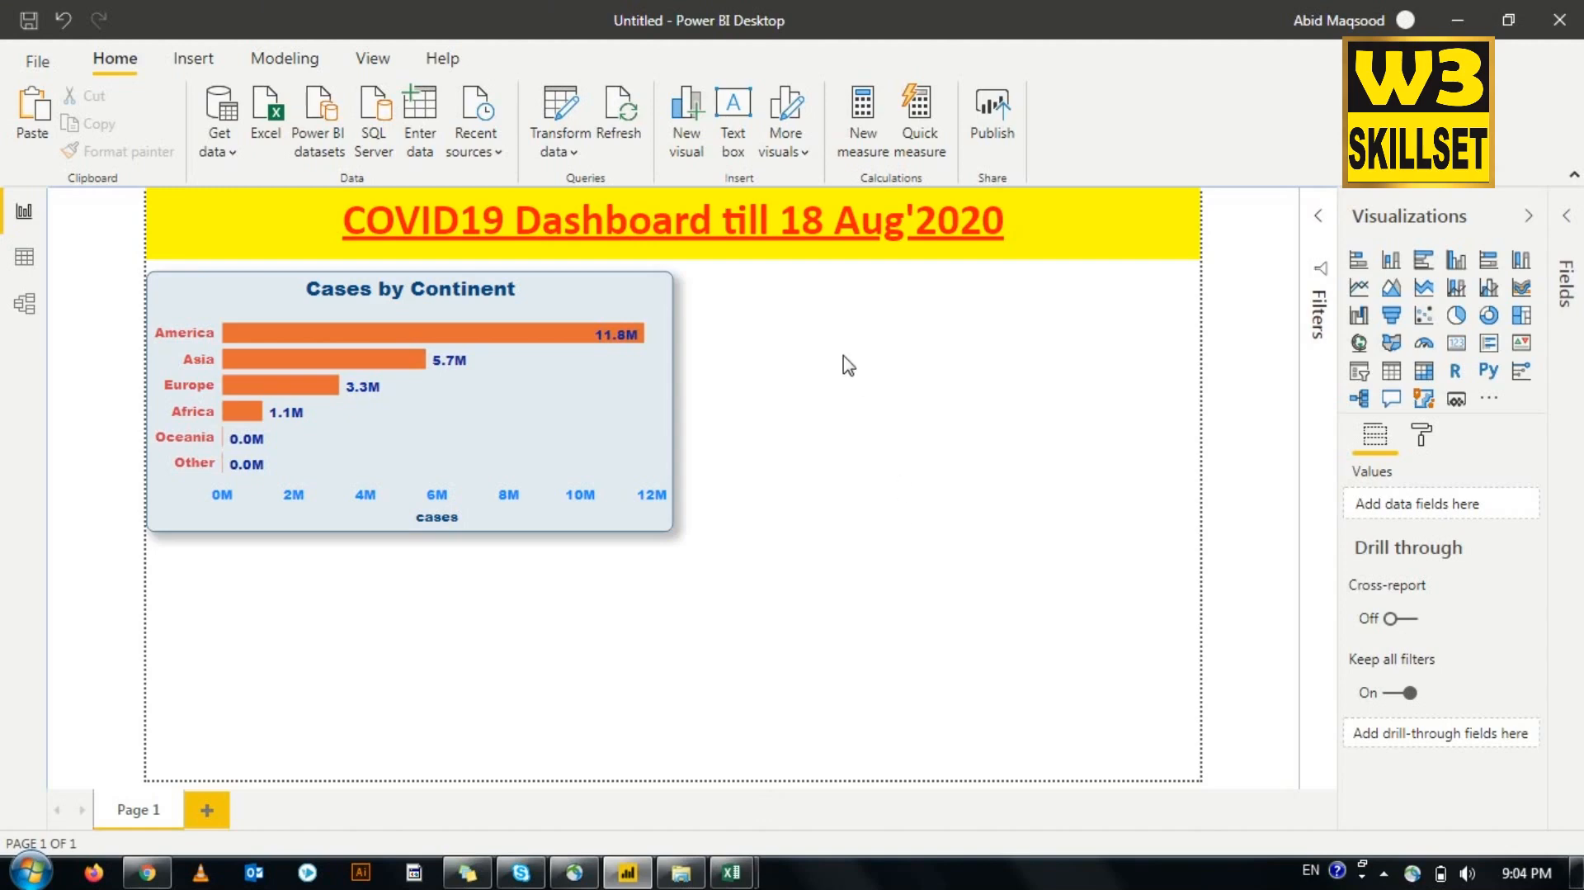
Step: Add an empty stacked column chart below the bar chart and copy the bar chart's formatting onto it with Format painter
left_click(1392, 268)
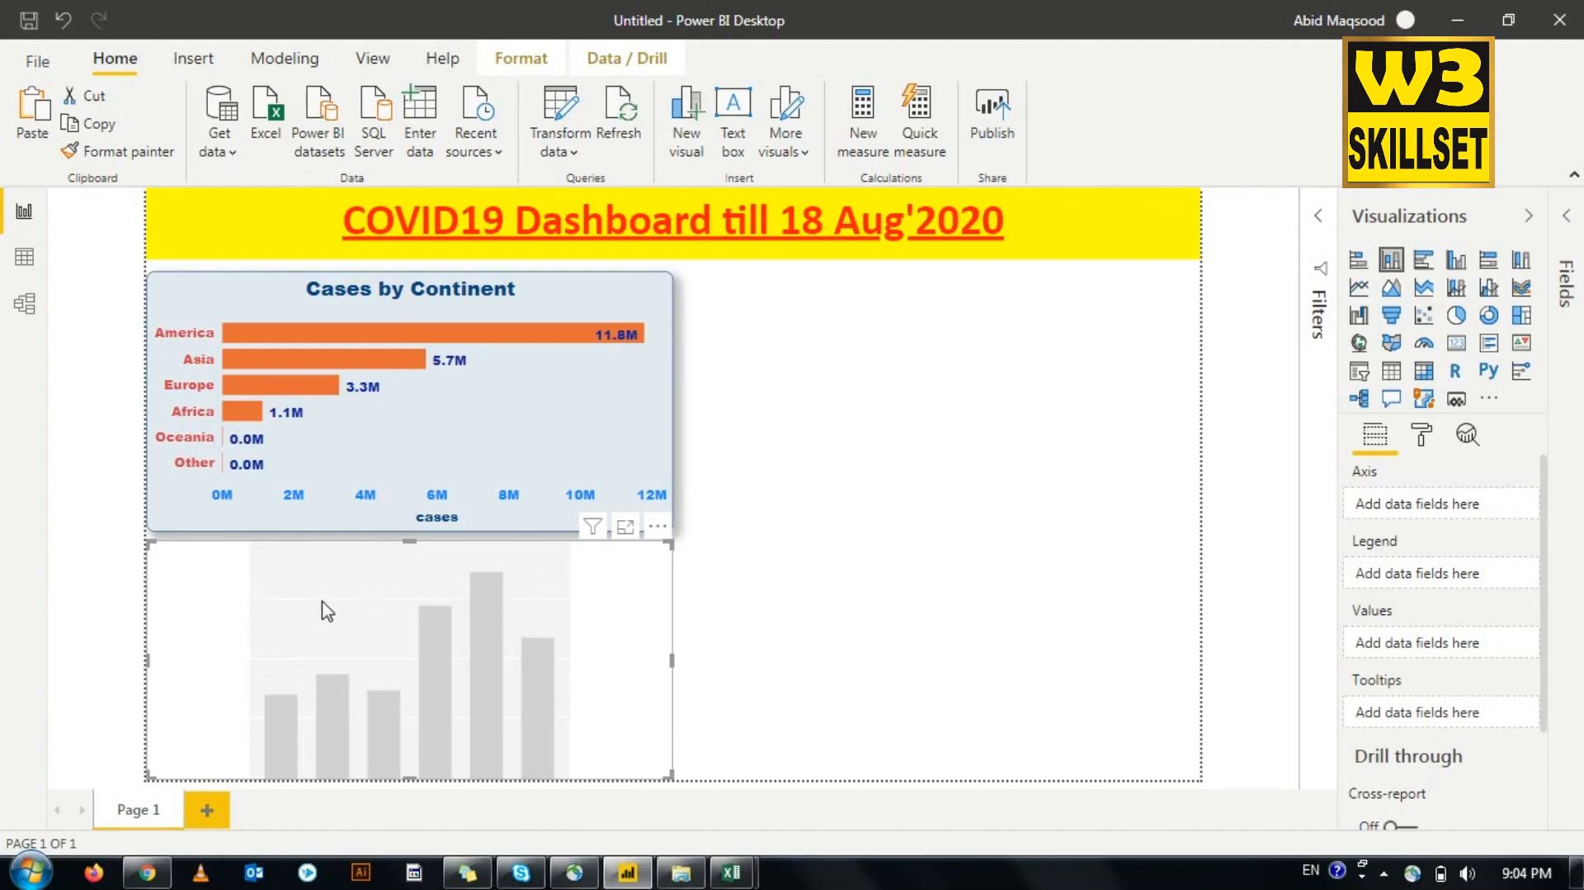
left_click(870, 597)
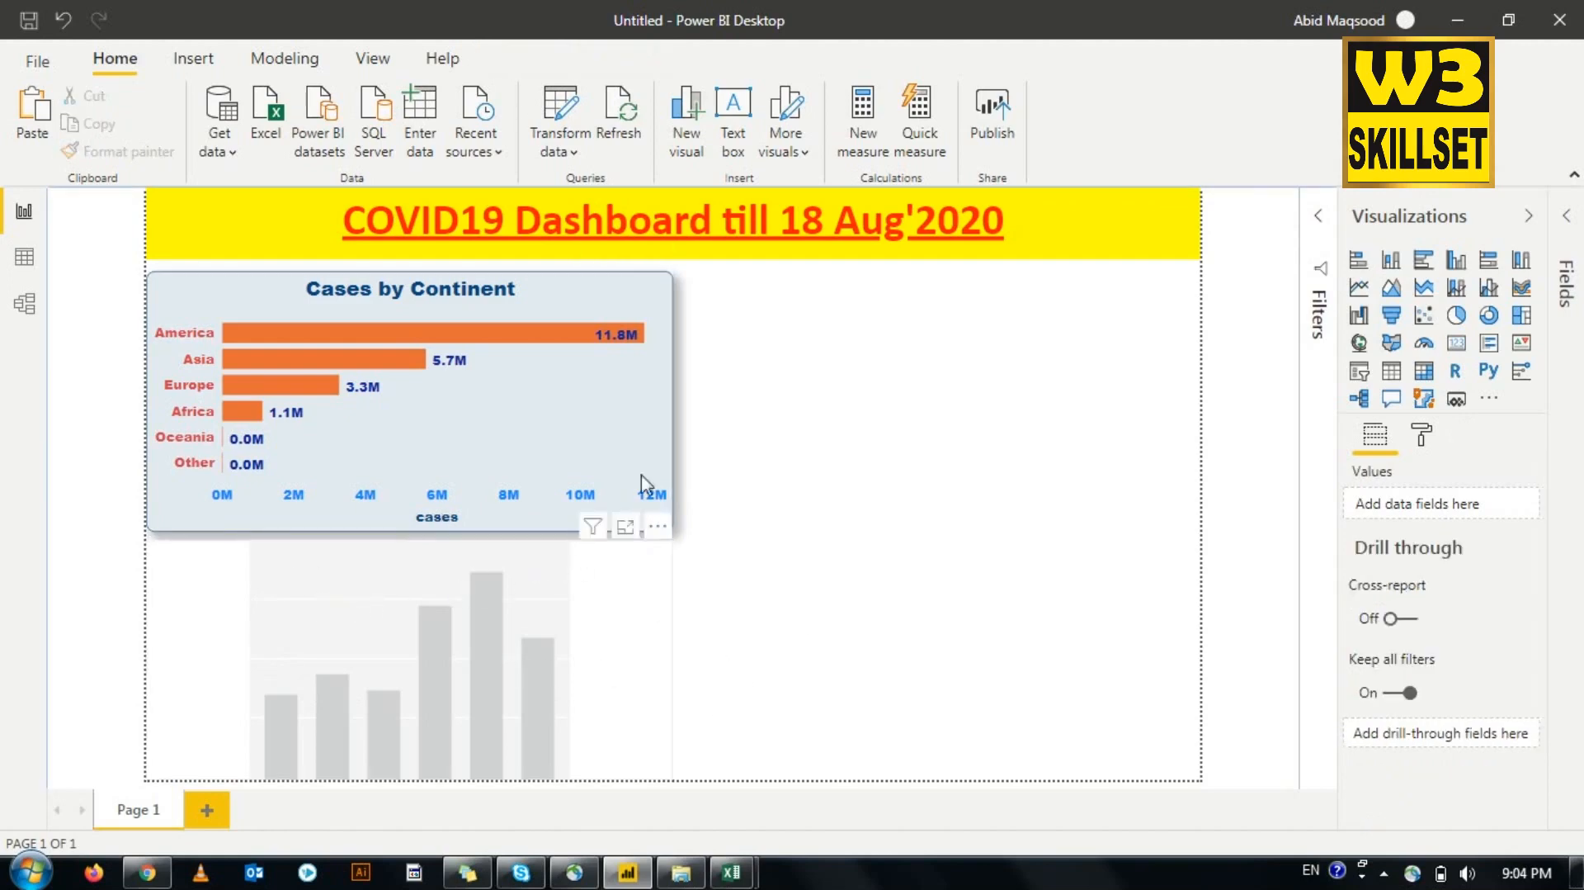
left_click(643, 408)
left_click(83, 151)
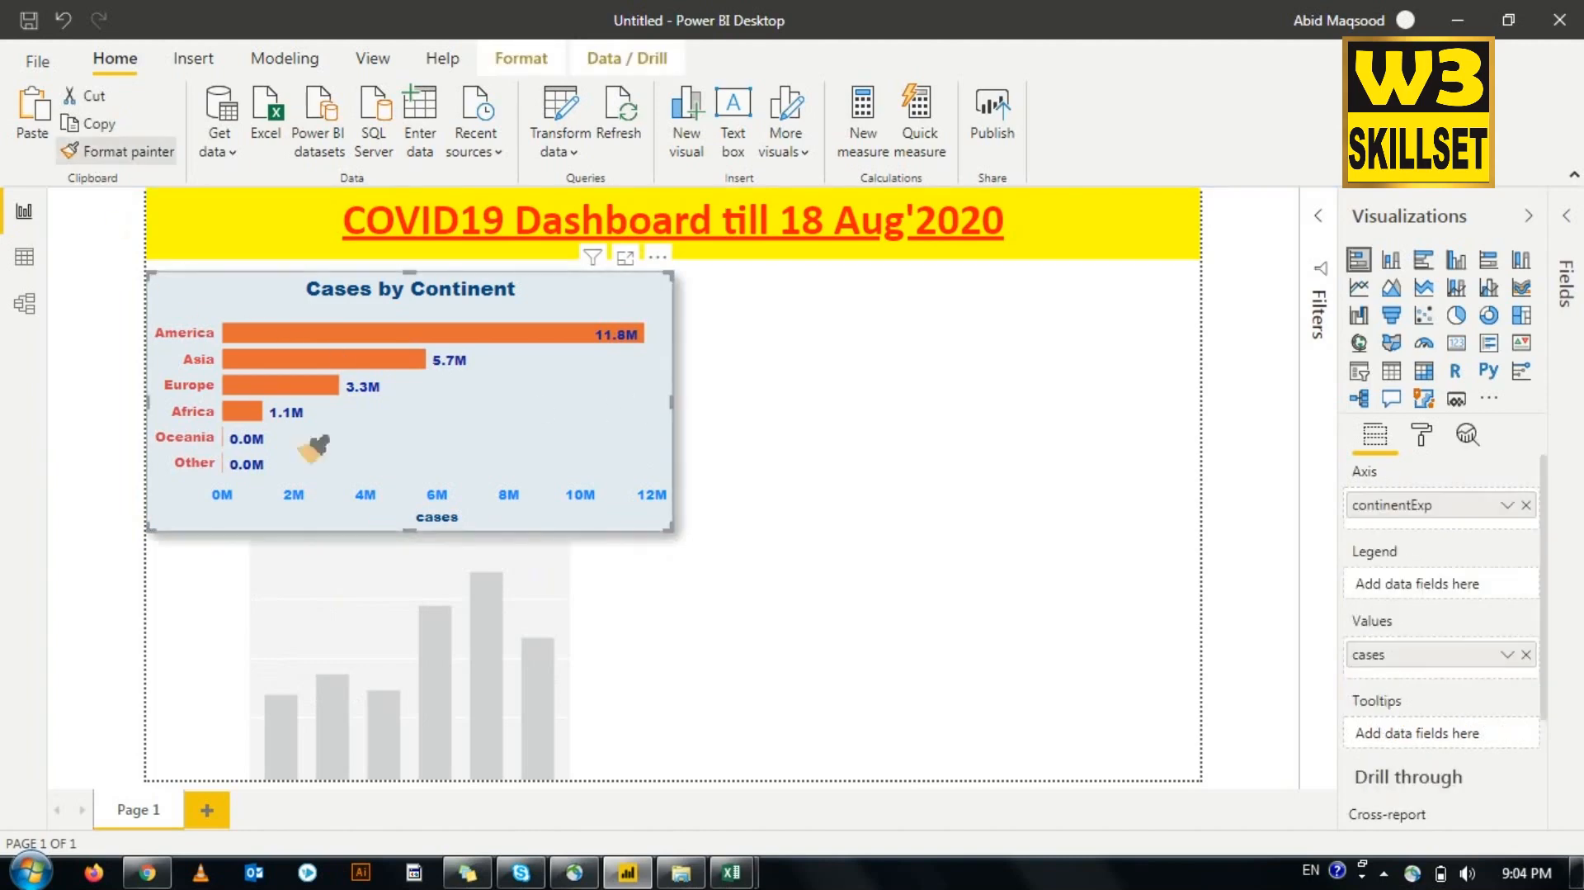
left_click(417, 578)
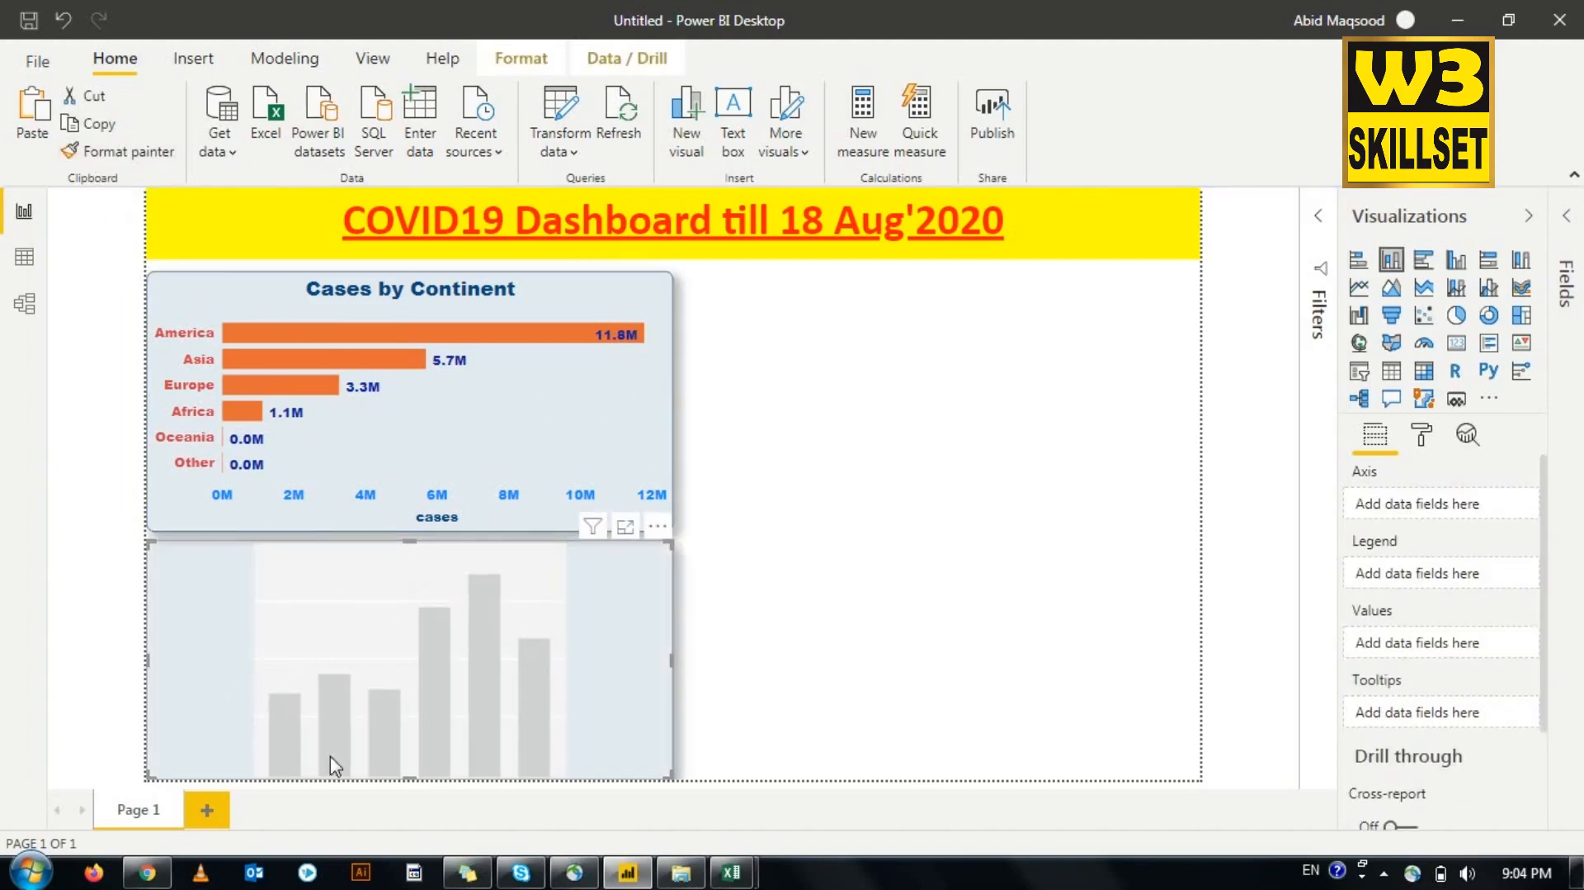
left_click(949, 508)
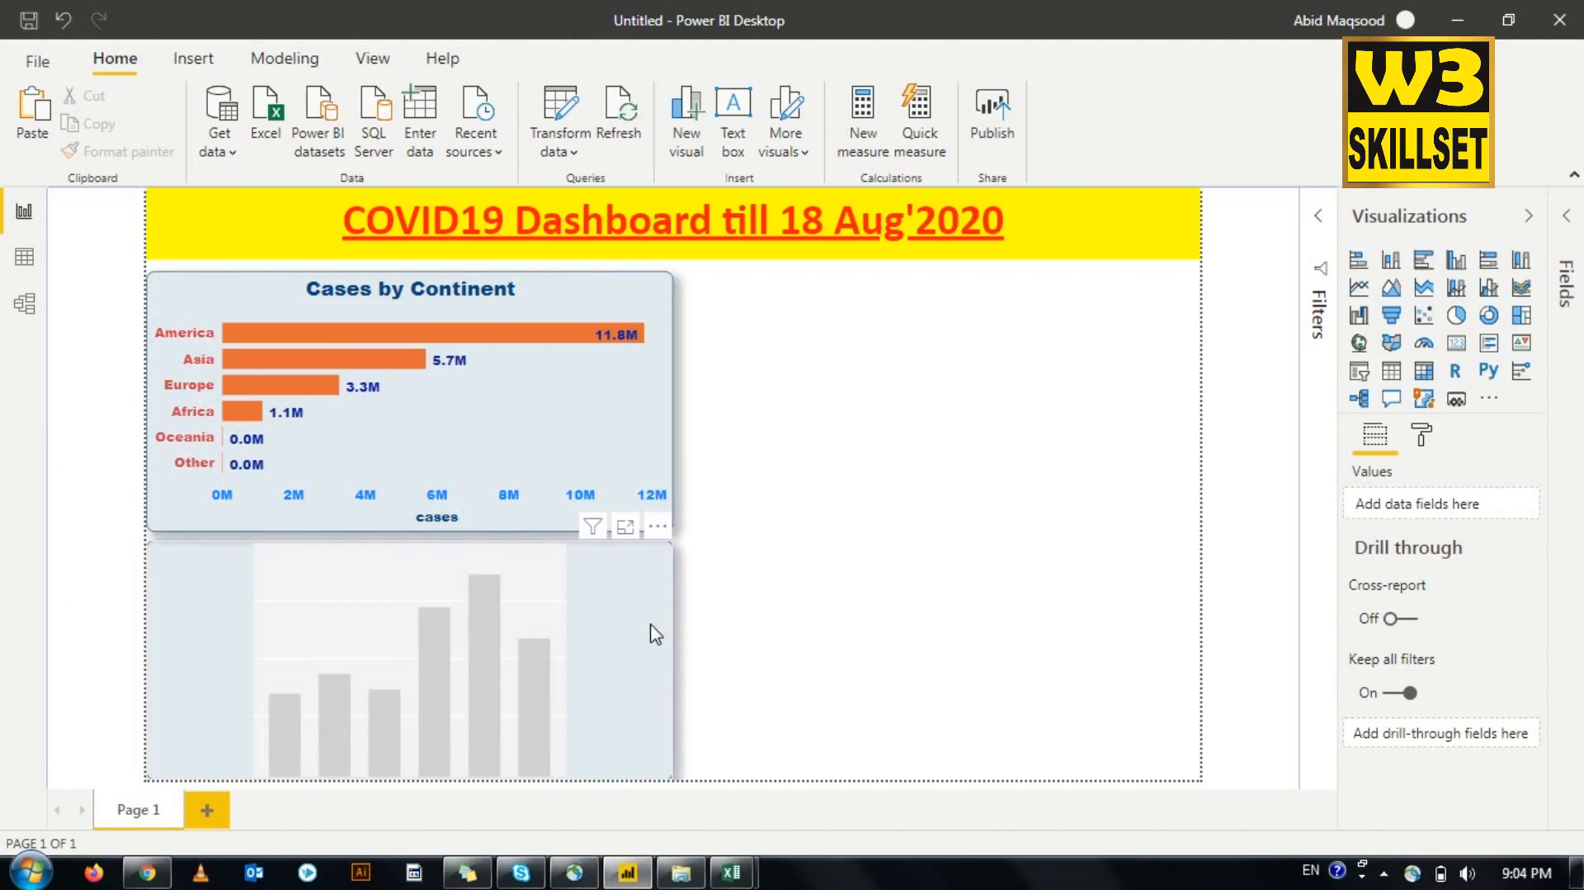
Step: Show the field list and fill the empty column chart with continentExp as its axis and cases as its values
left_click(1572, 231)
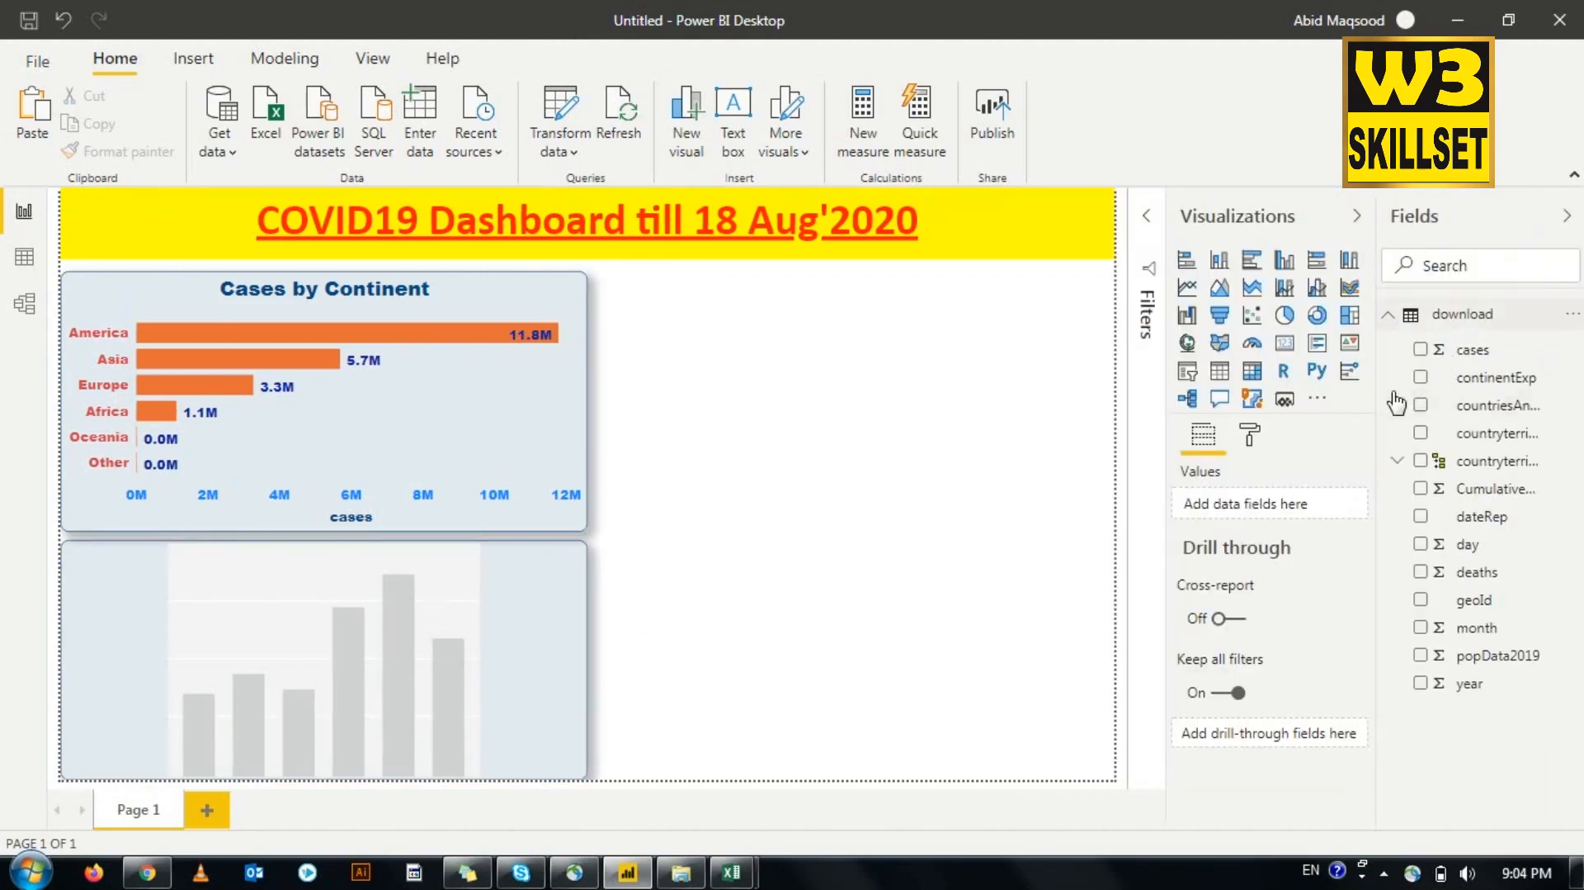
left_click(1463, 384)
left_click(569, 665)
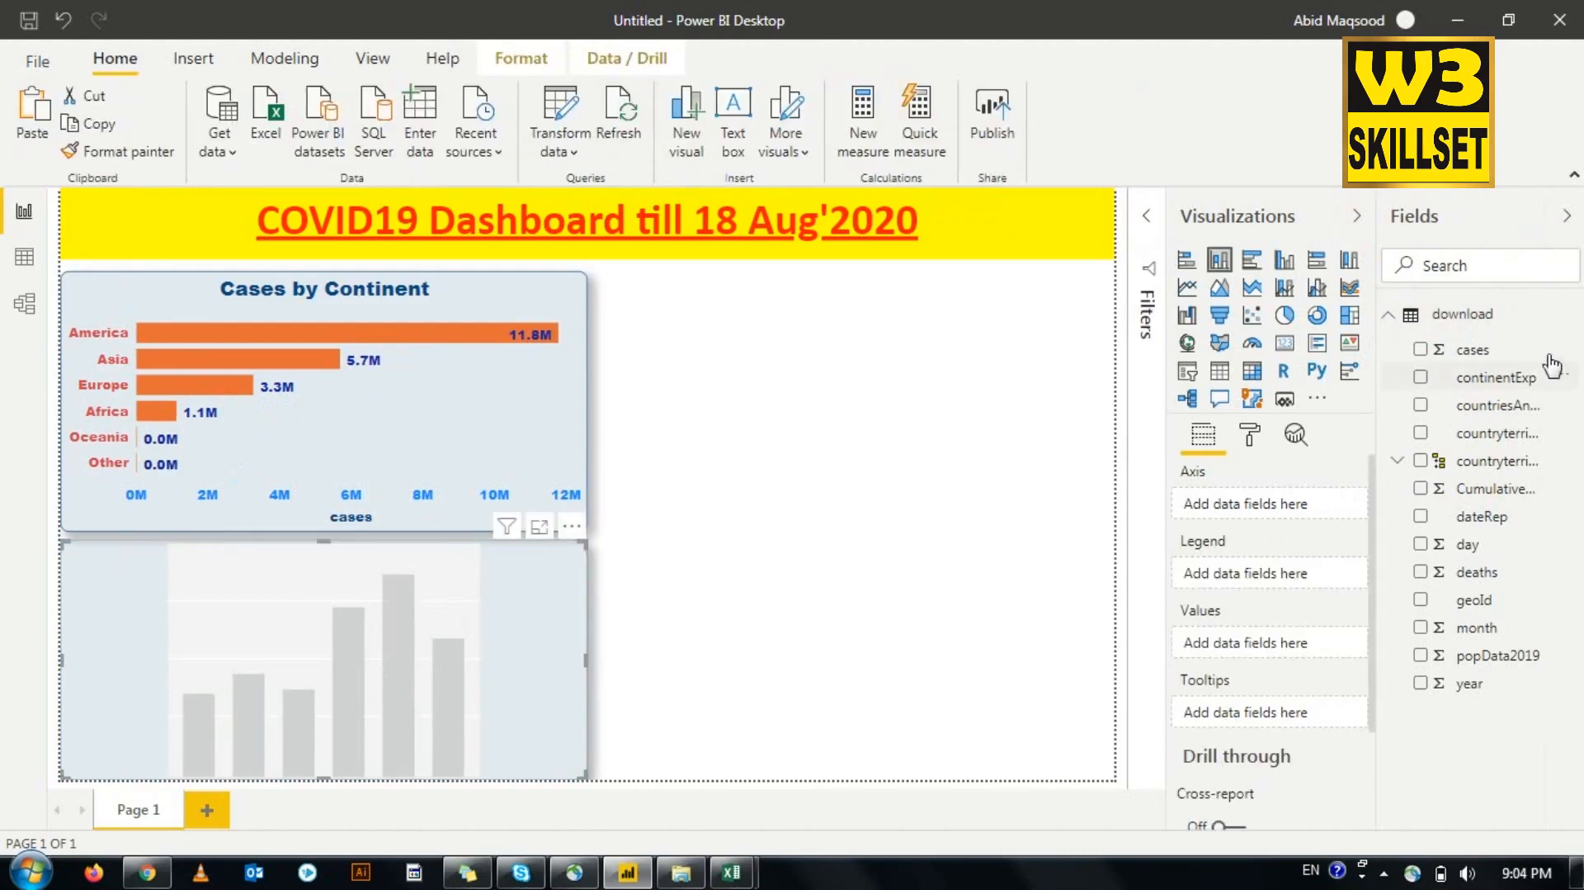
left_click_drag(1536, 415, 1298, 503)
left_click_drag(1472, 350, 1278, 653)
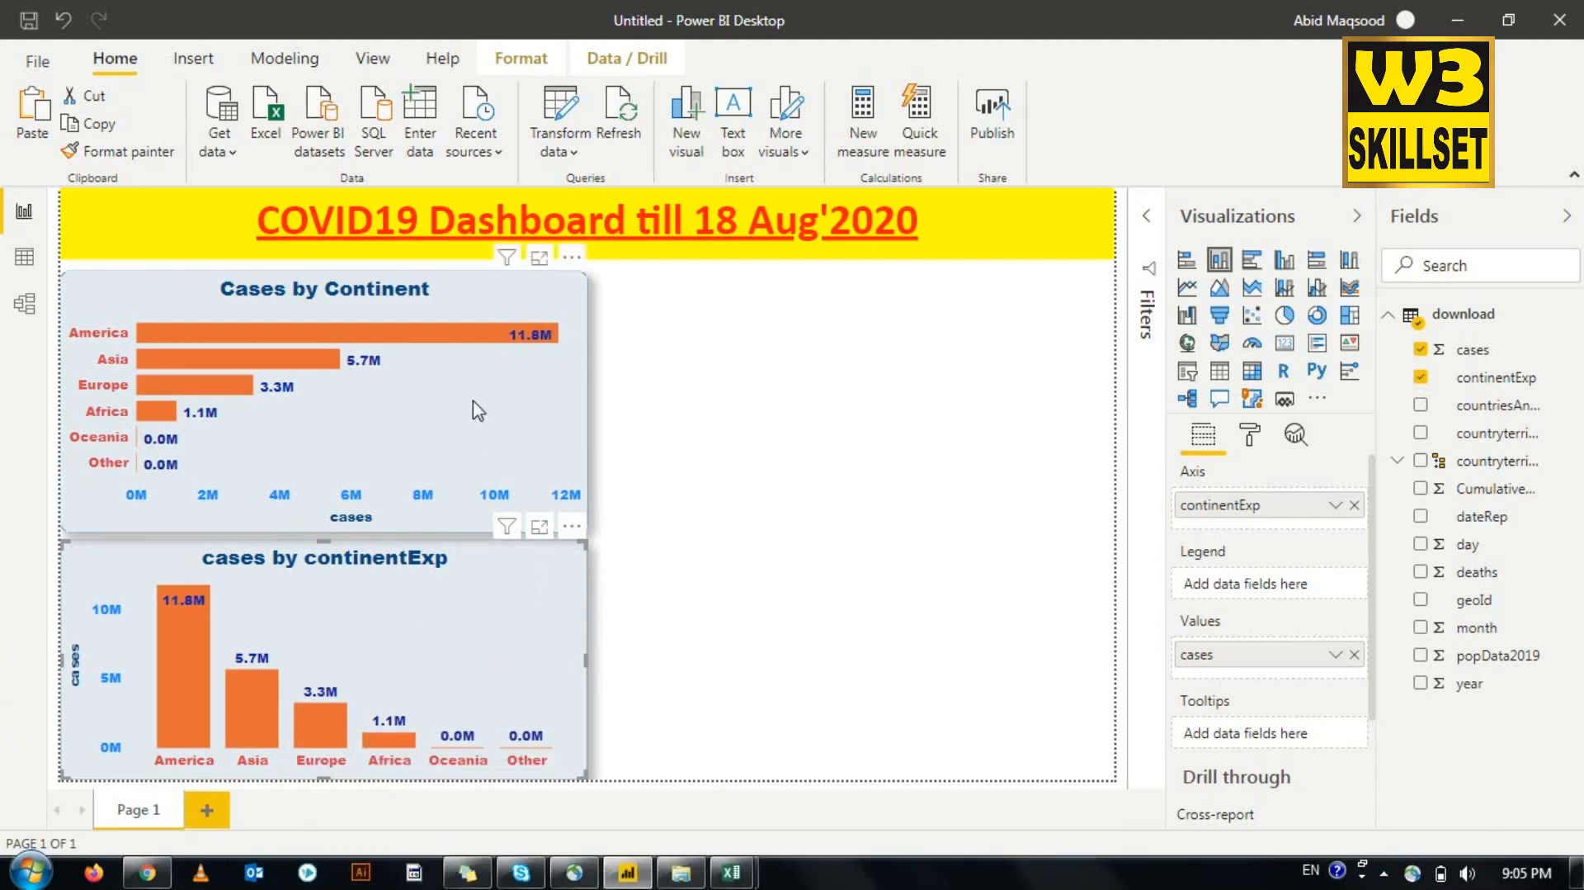
left_click(783, 401)
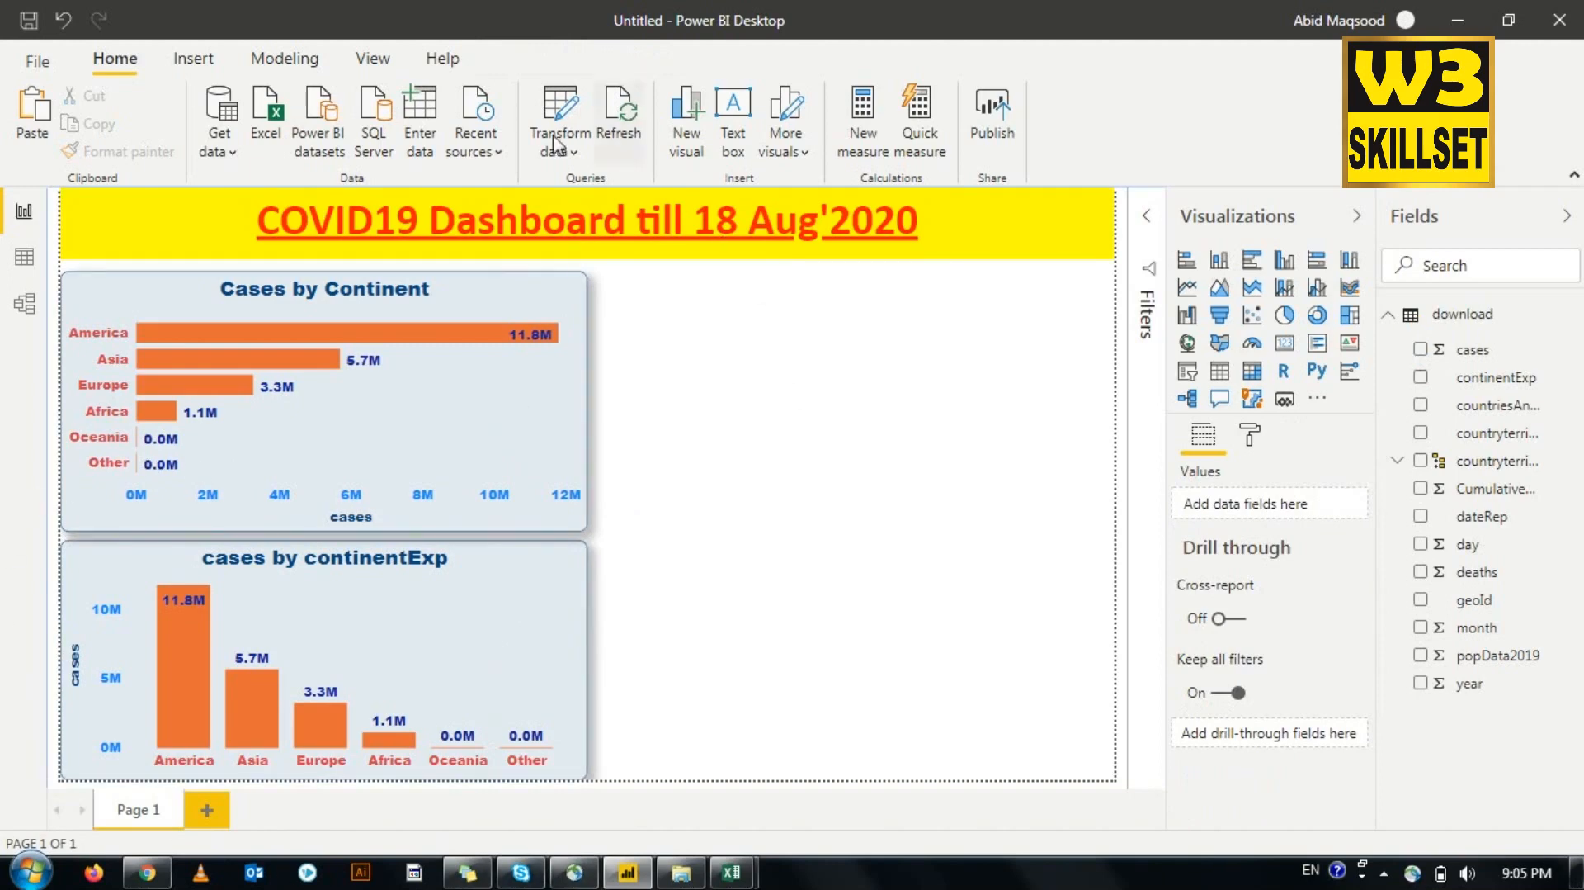
Step: Change the column chart's title text to "Cases by Continent"
left_click(363, 565)
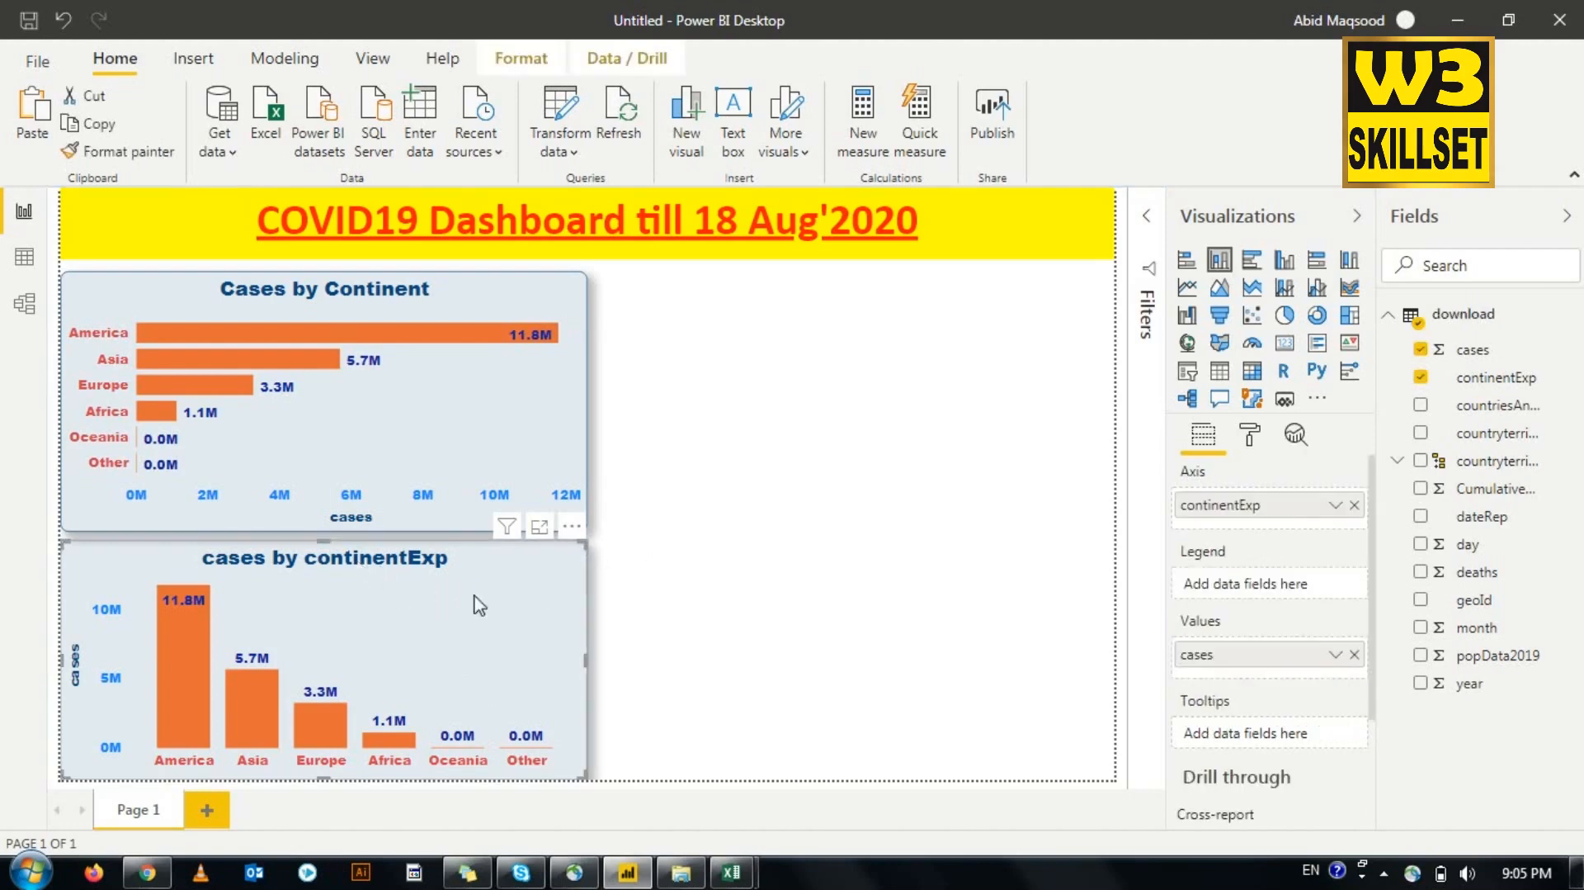
left_click(1251, 435)
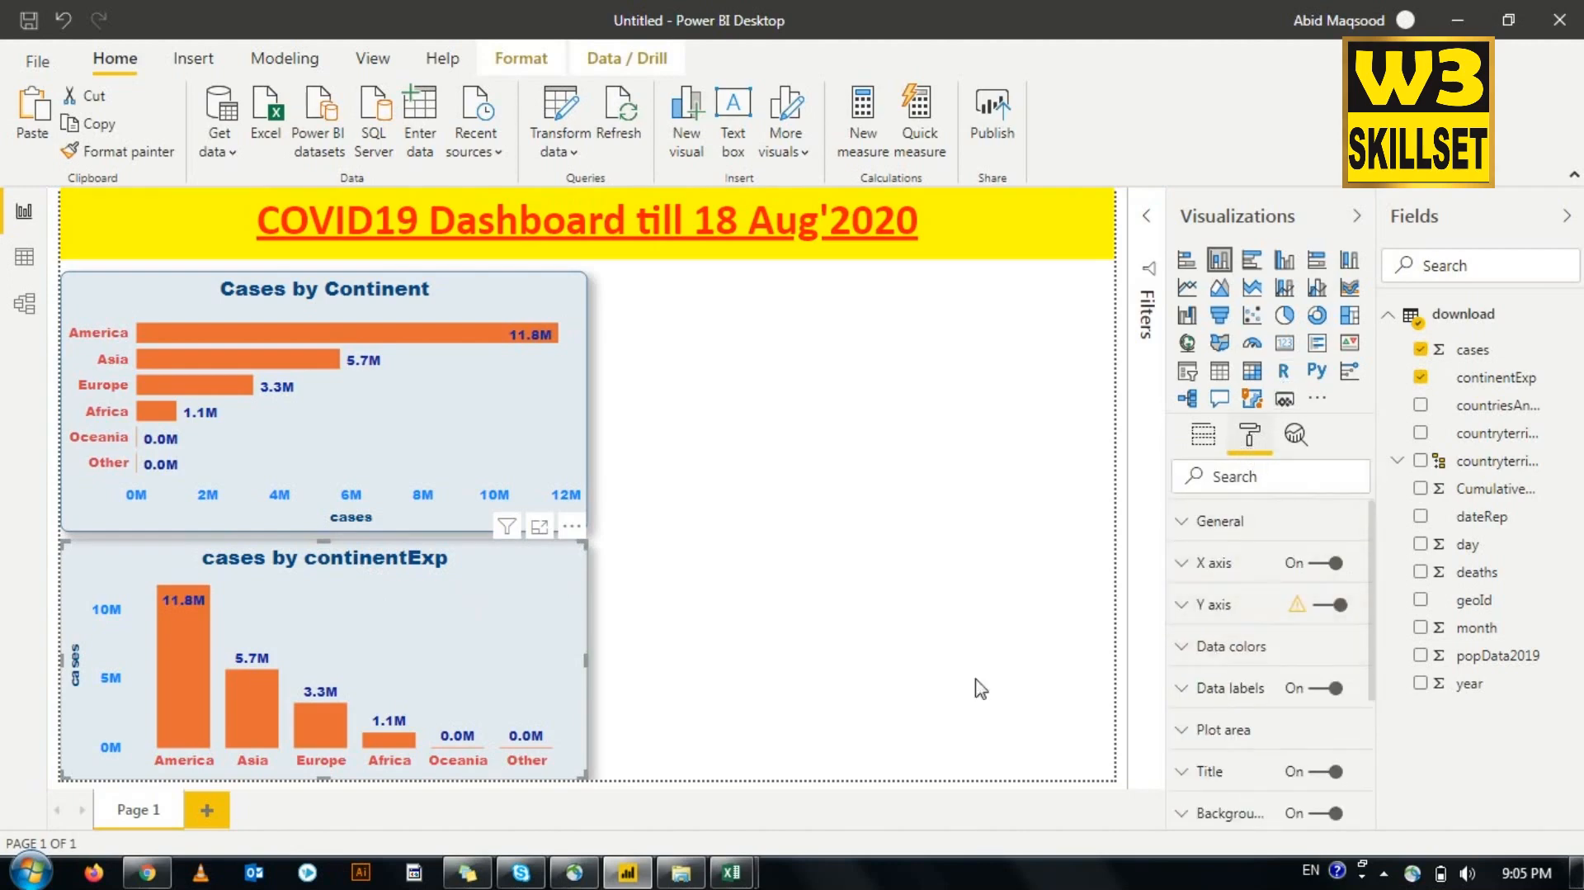
scroll(1236, 689, "down", 3)
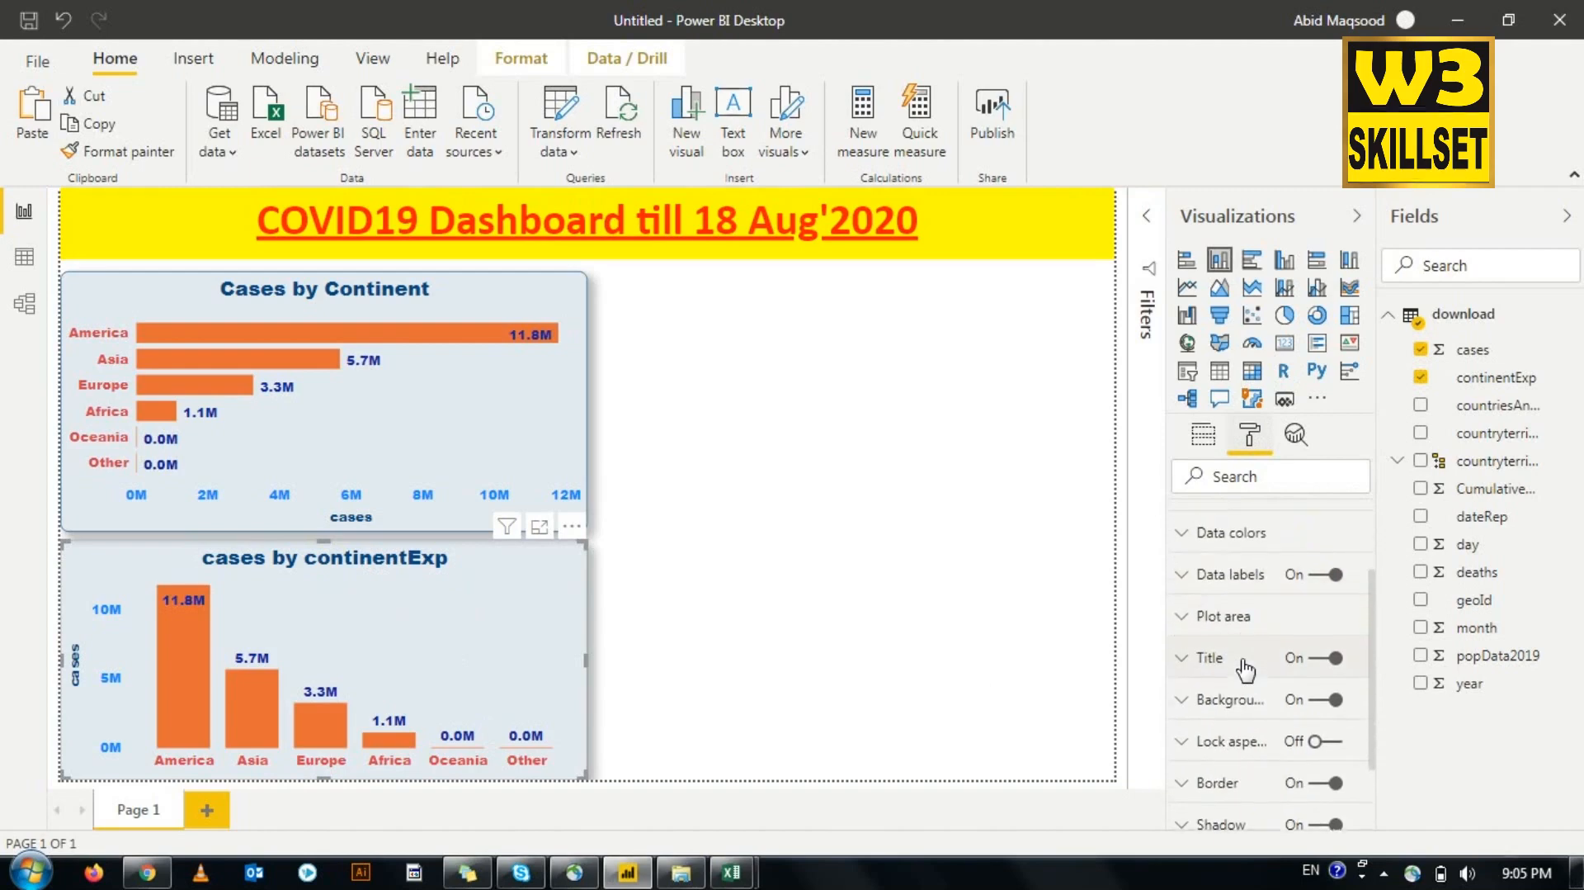
left_click(1185, 656)
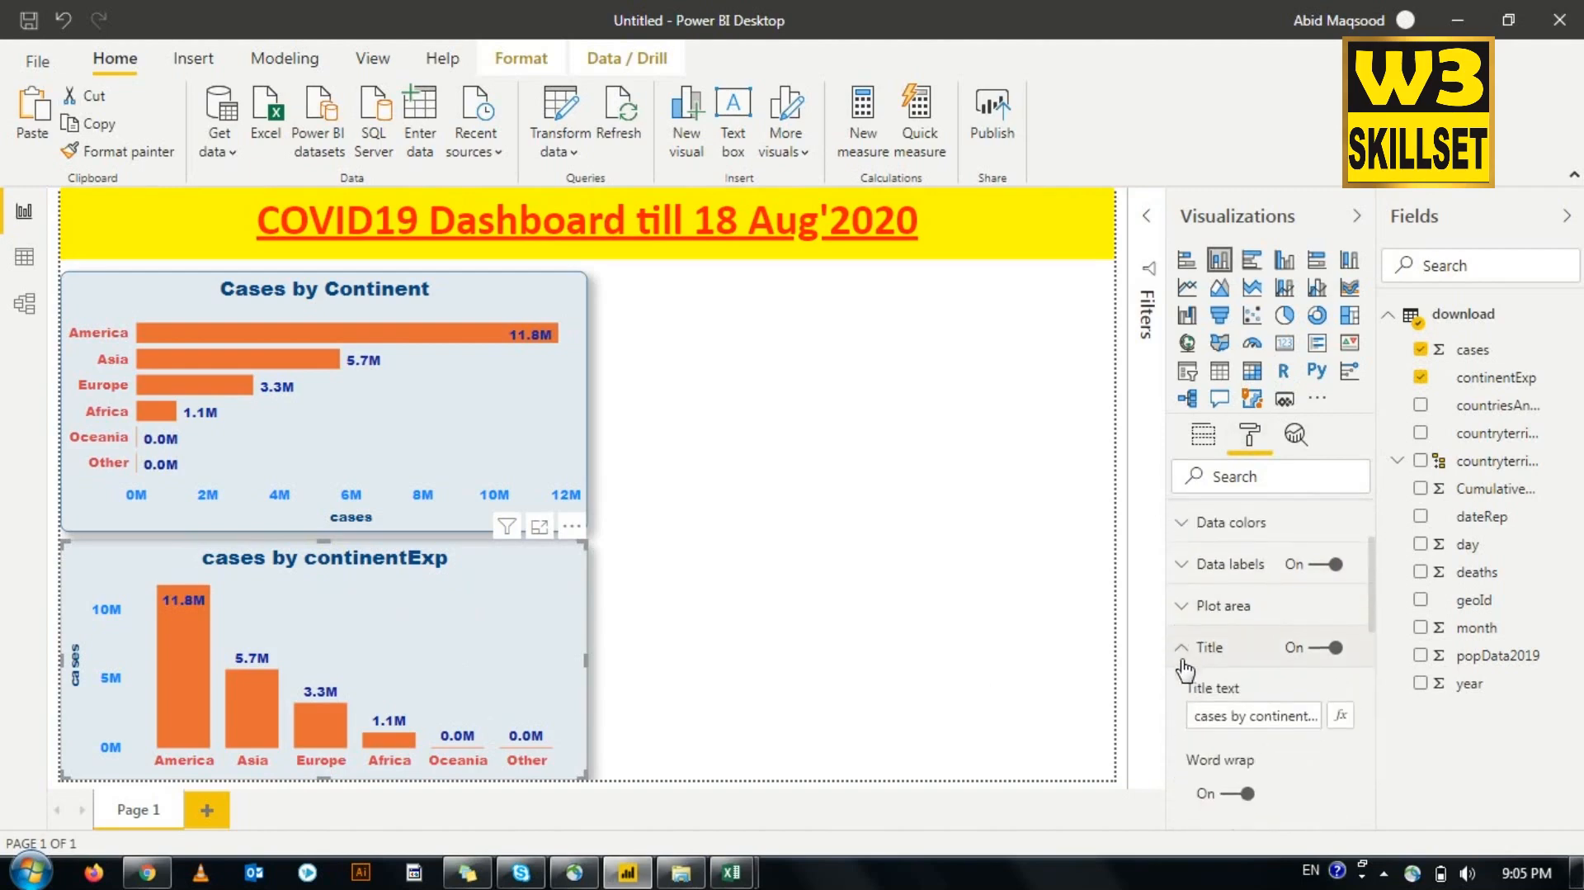
scroll(1271, 649, "down", 1)
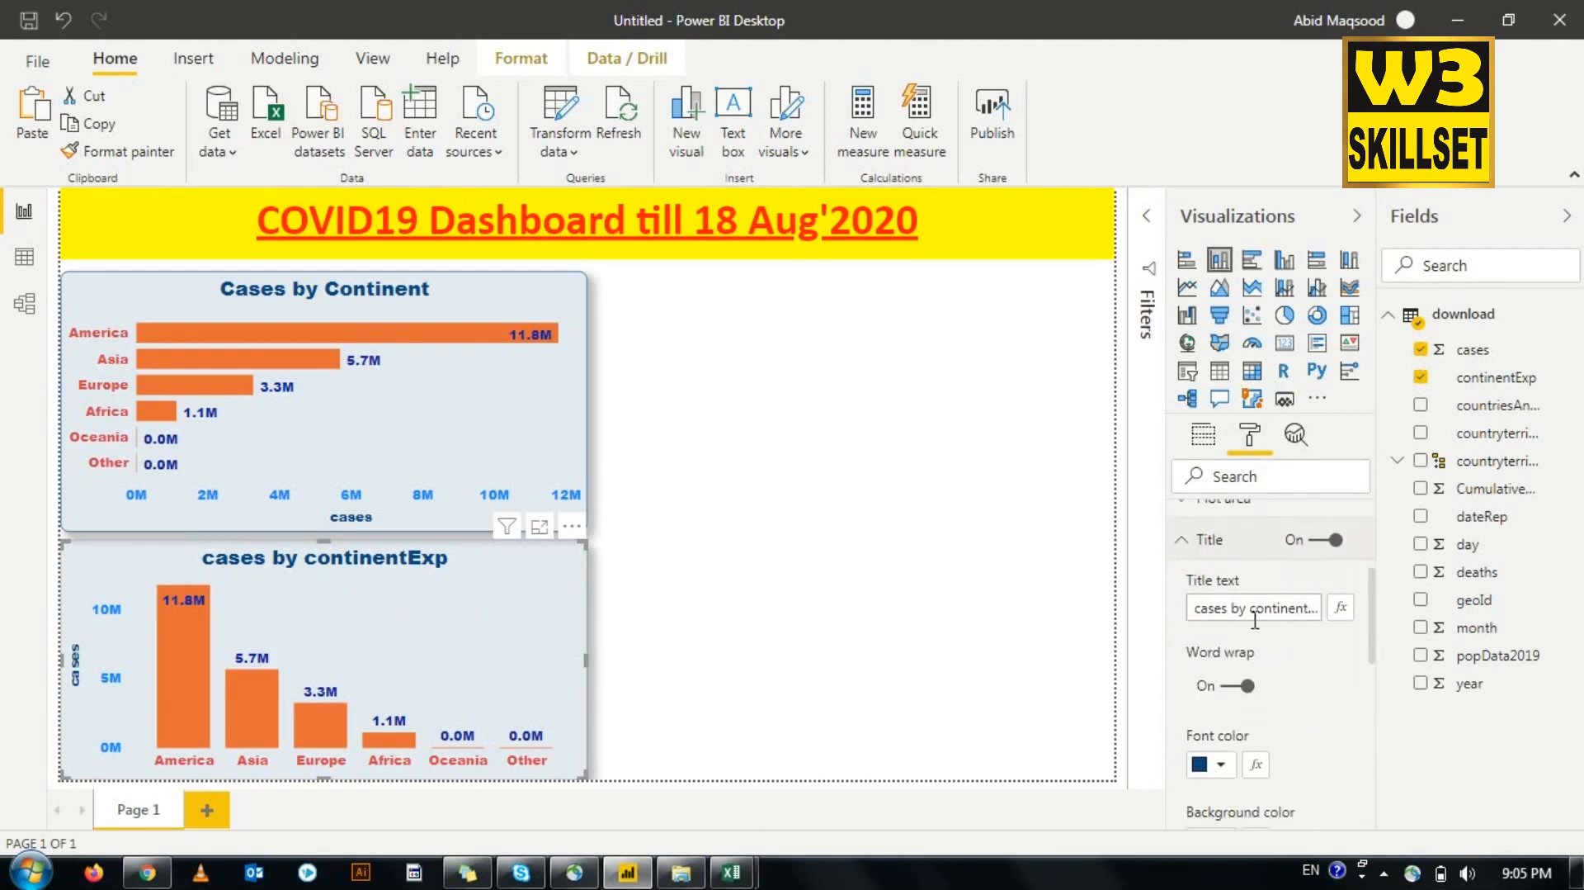
left_click(1202, 615)
type("C")
type("C")
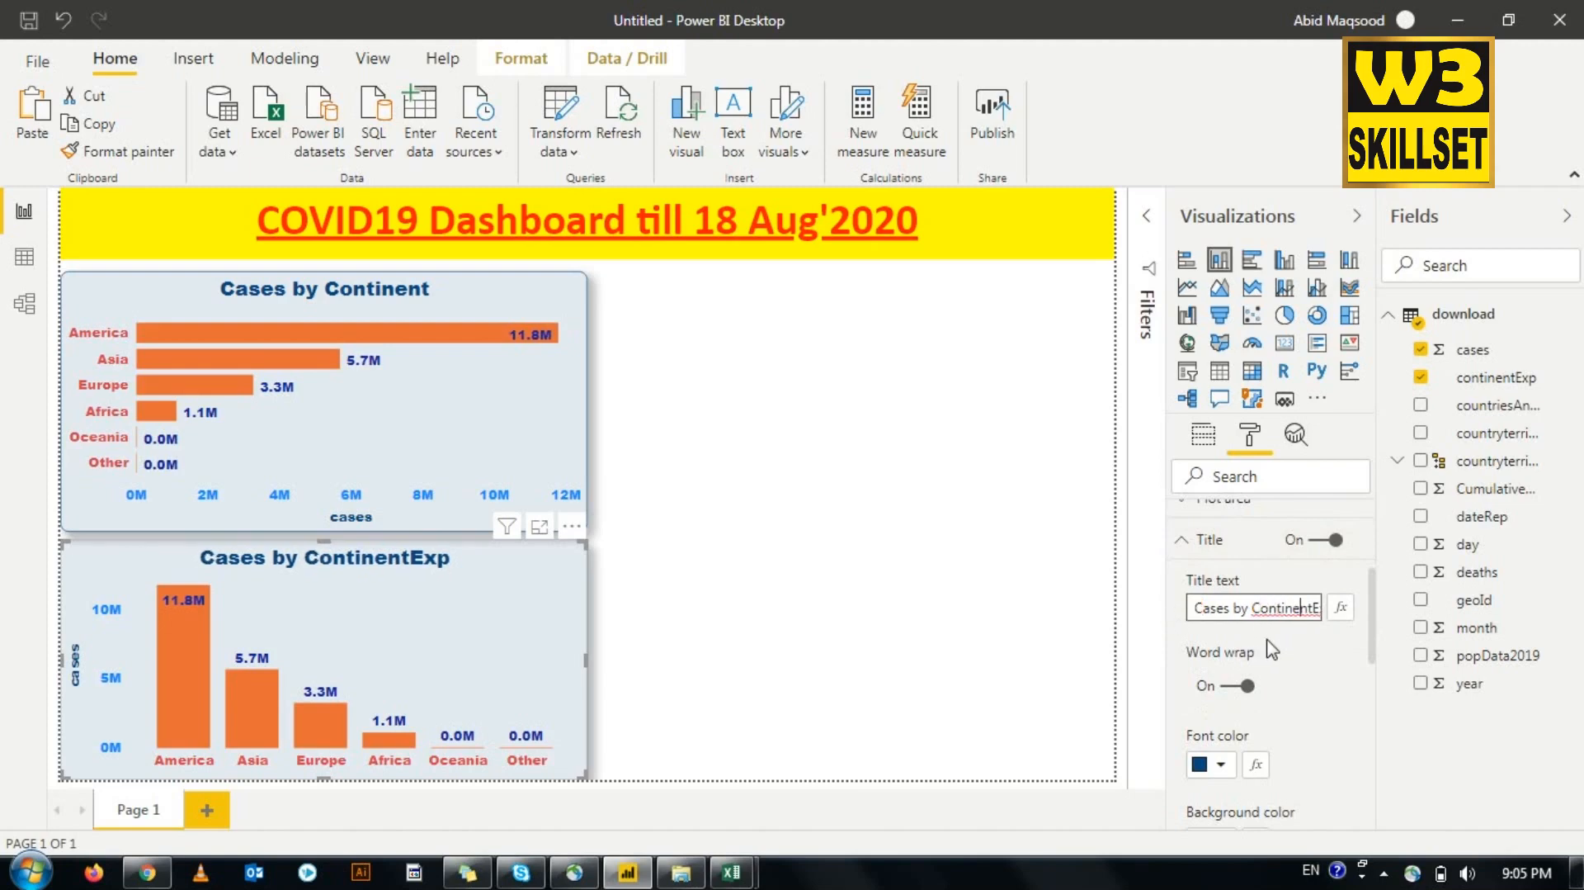
key("End")
key("BackSpace")
key("BackSpace")
key("BackSpace")
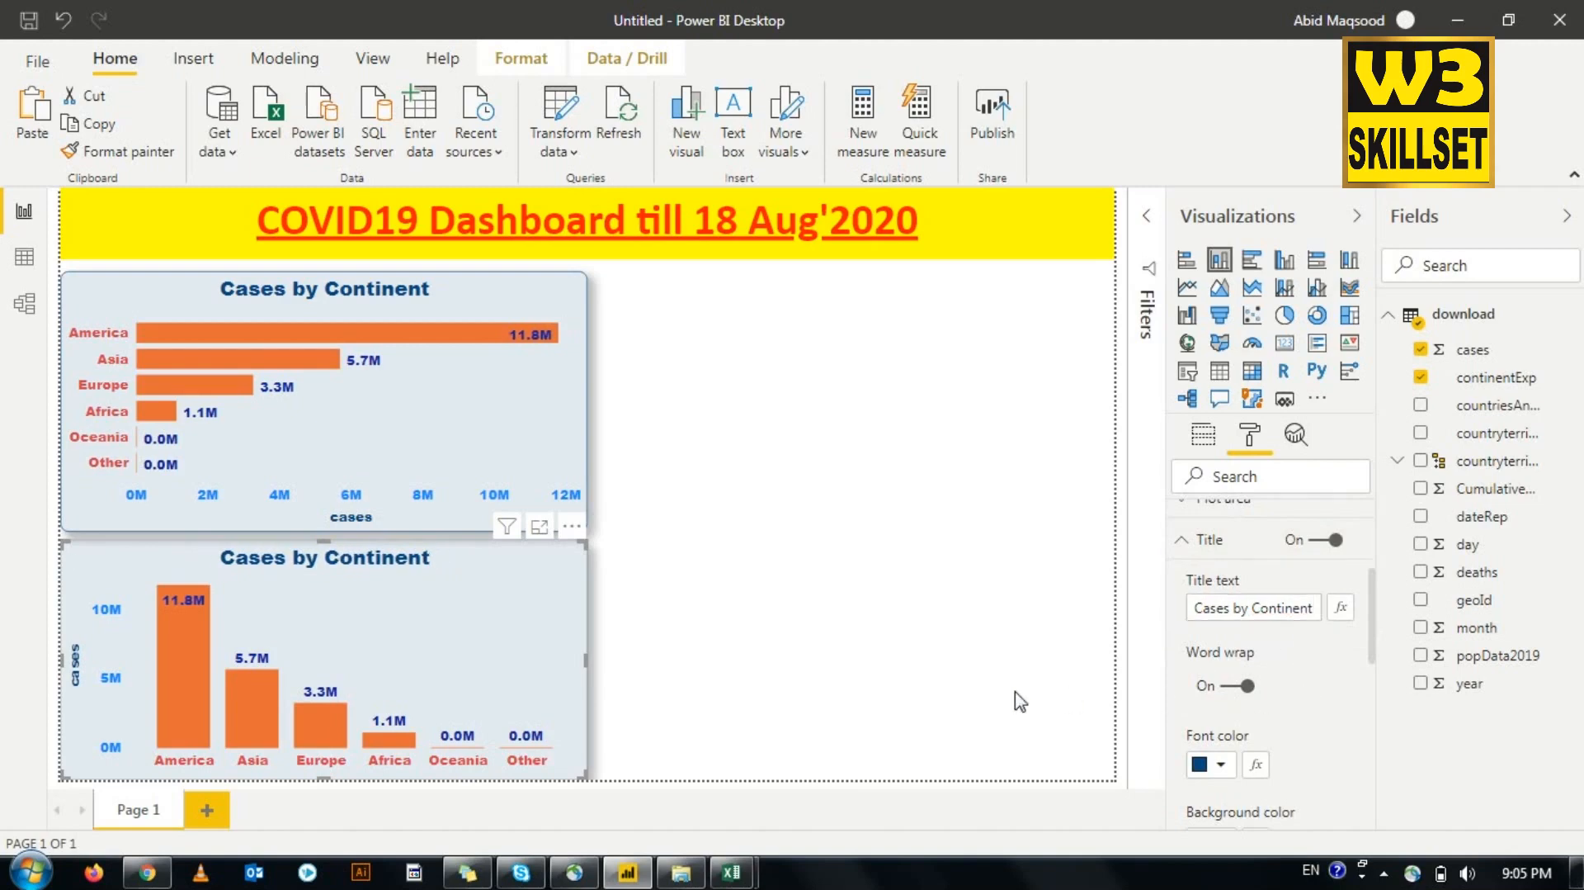
left_click(767, 583)
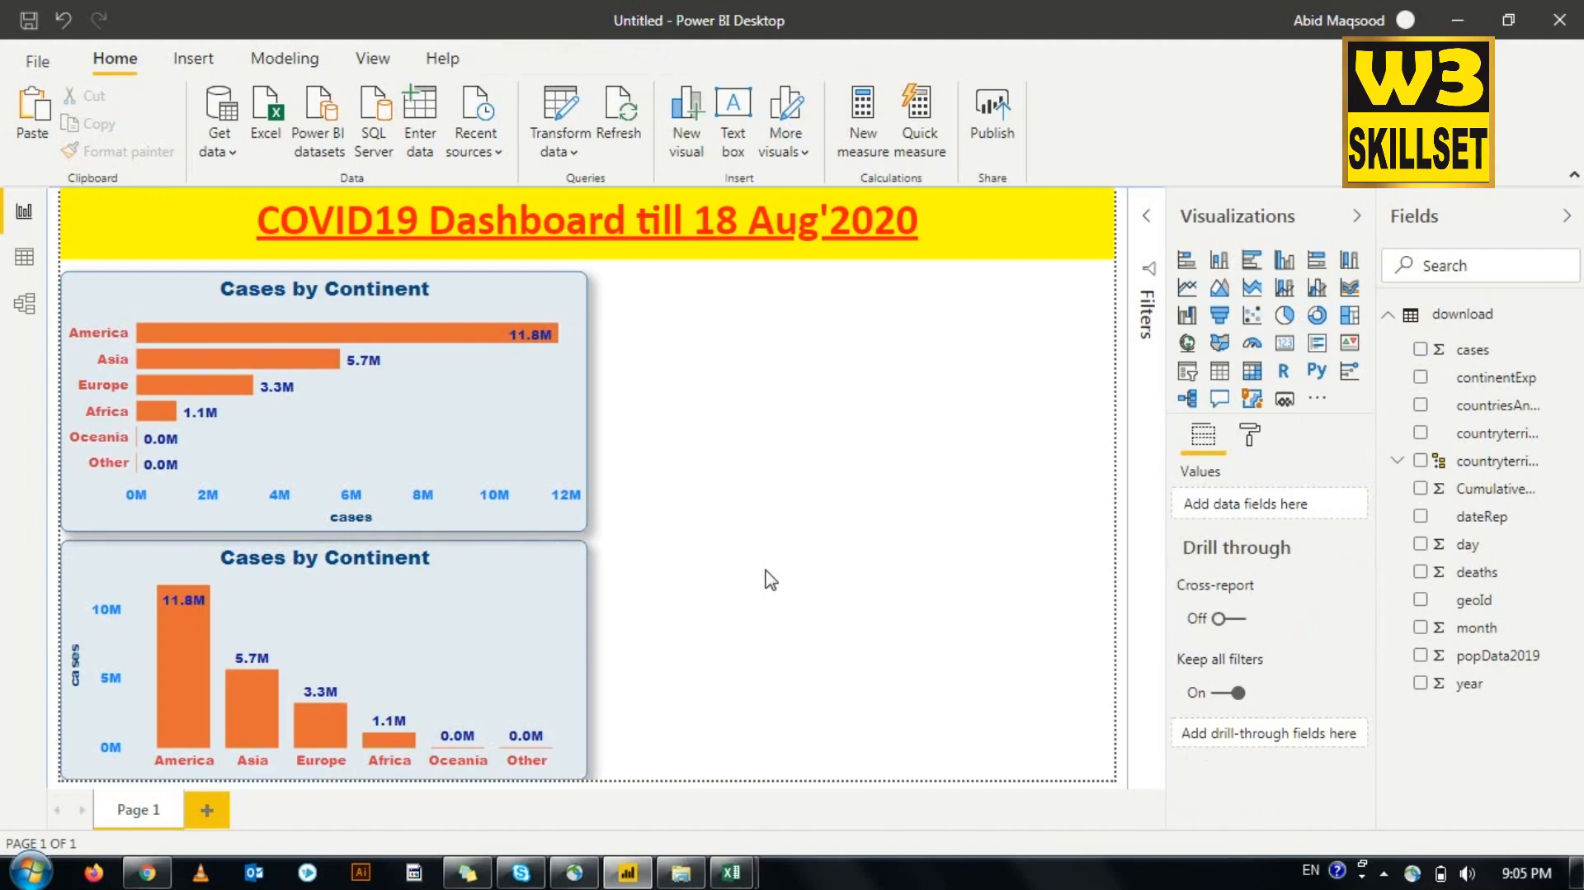
Step: Add a clustered bar chart beside the first chart, with cases and deaths as values and continentExp as its axis
left_click(1252, 263)
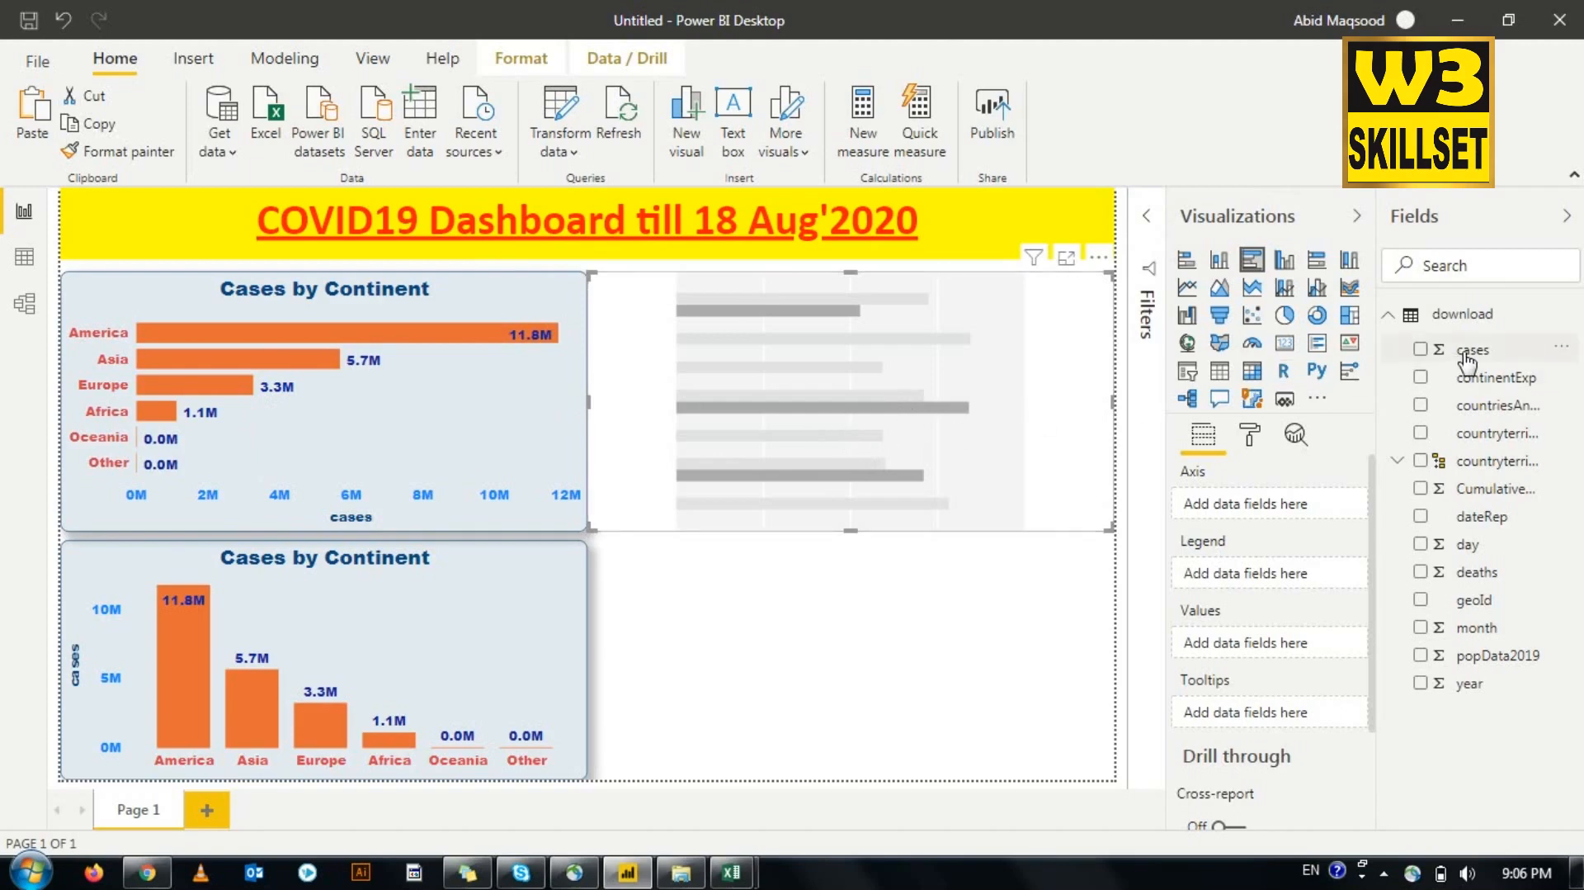
left_click_drag(1466, 357, 1273, 672)
left_click_drag(1465, 351, 1292, 648)
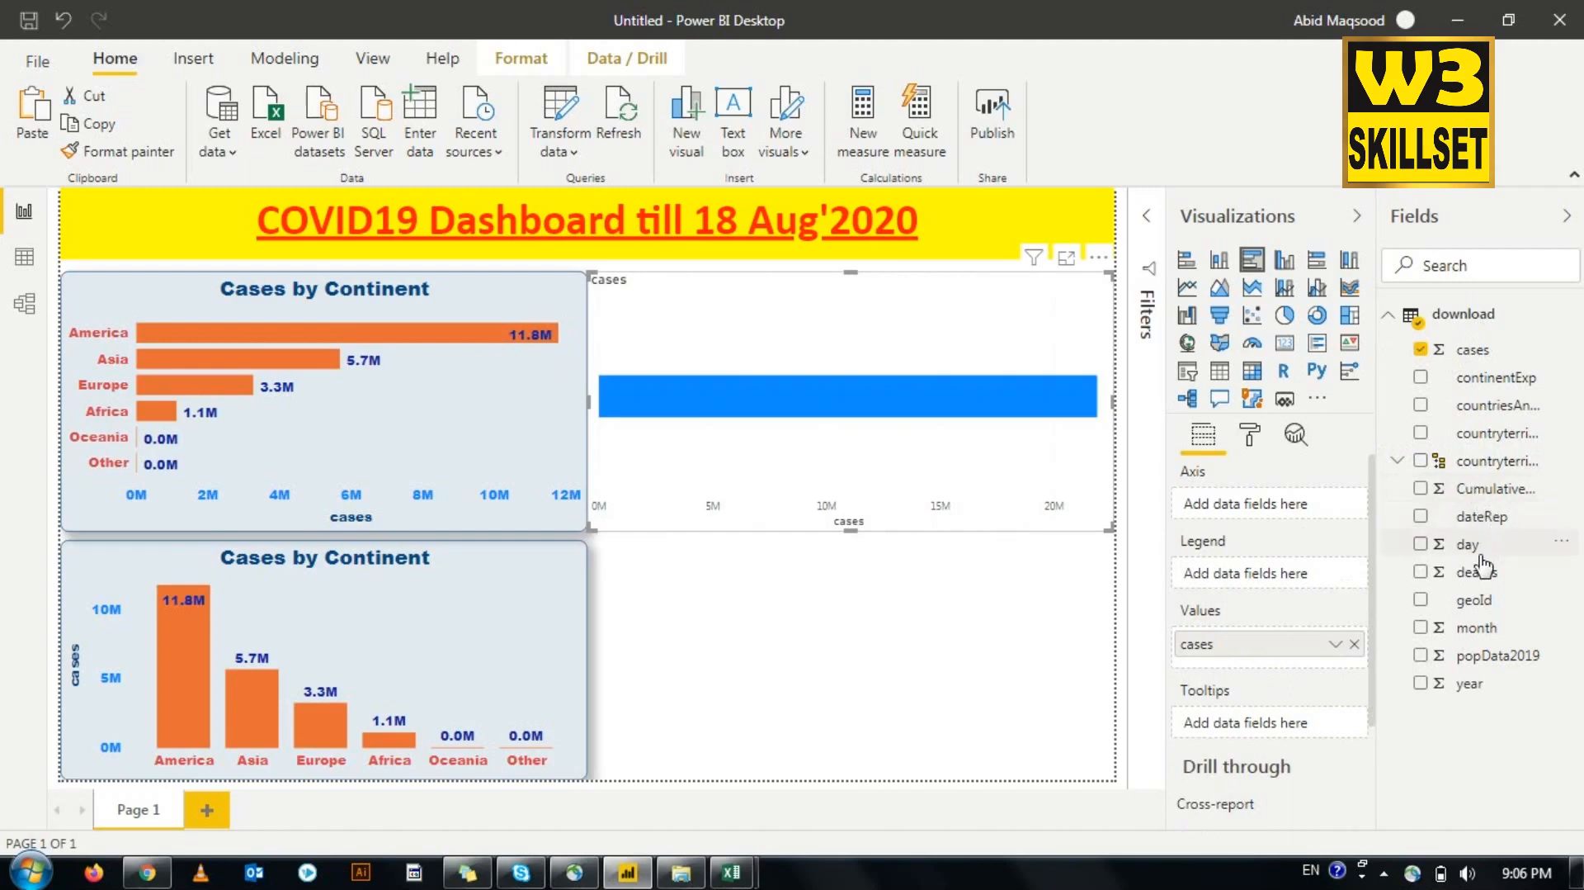
left_click_drag(1495, 577, 1271, 656)
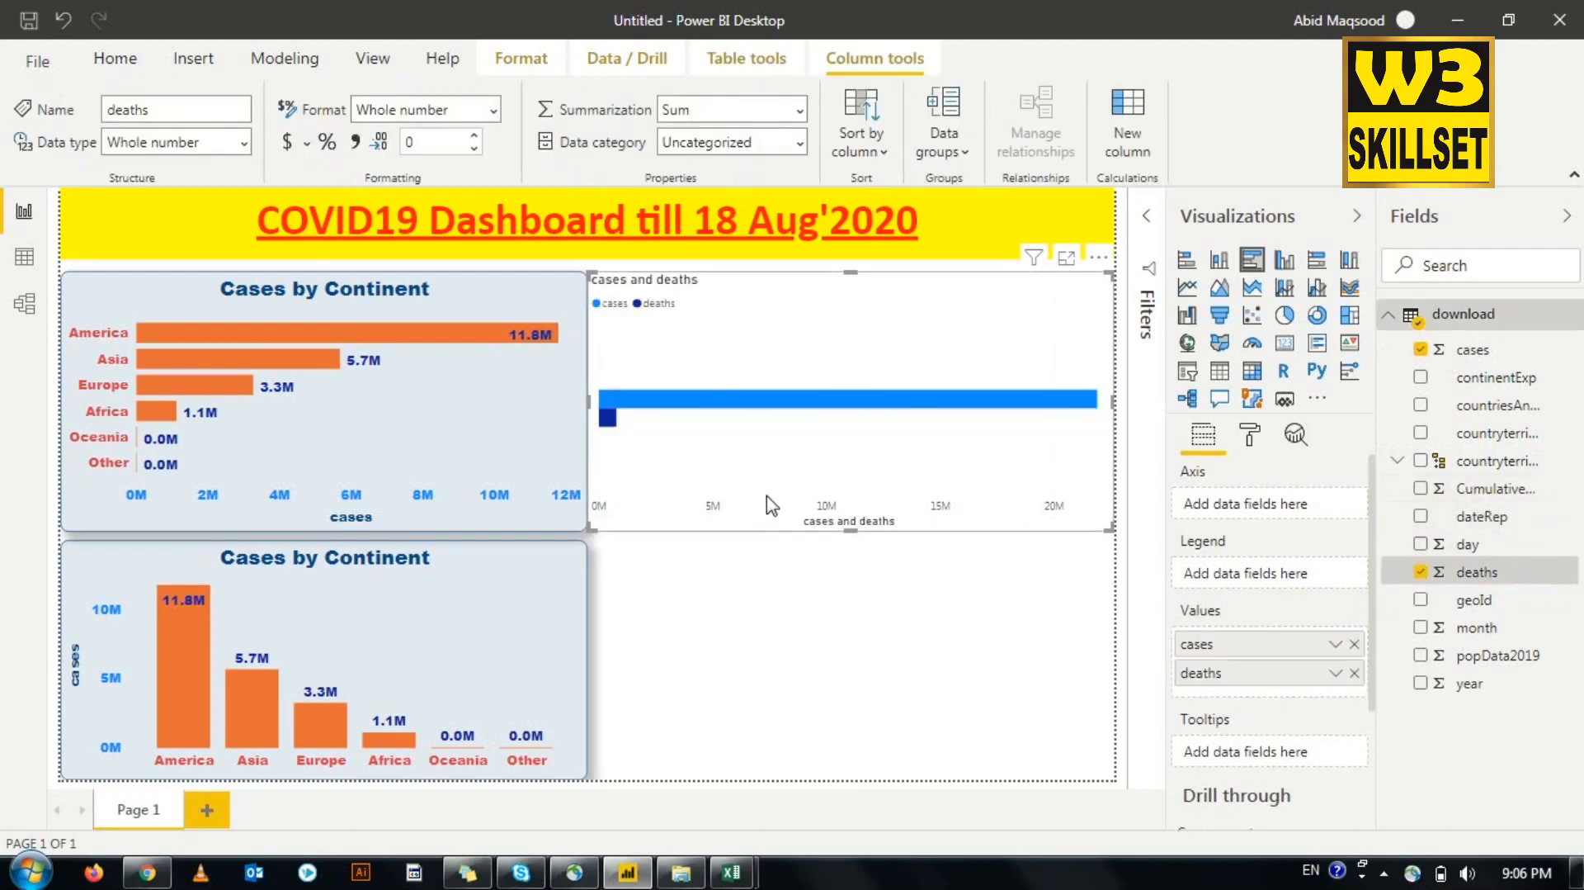
left_click(1488, 380)
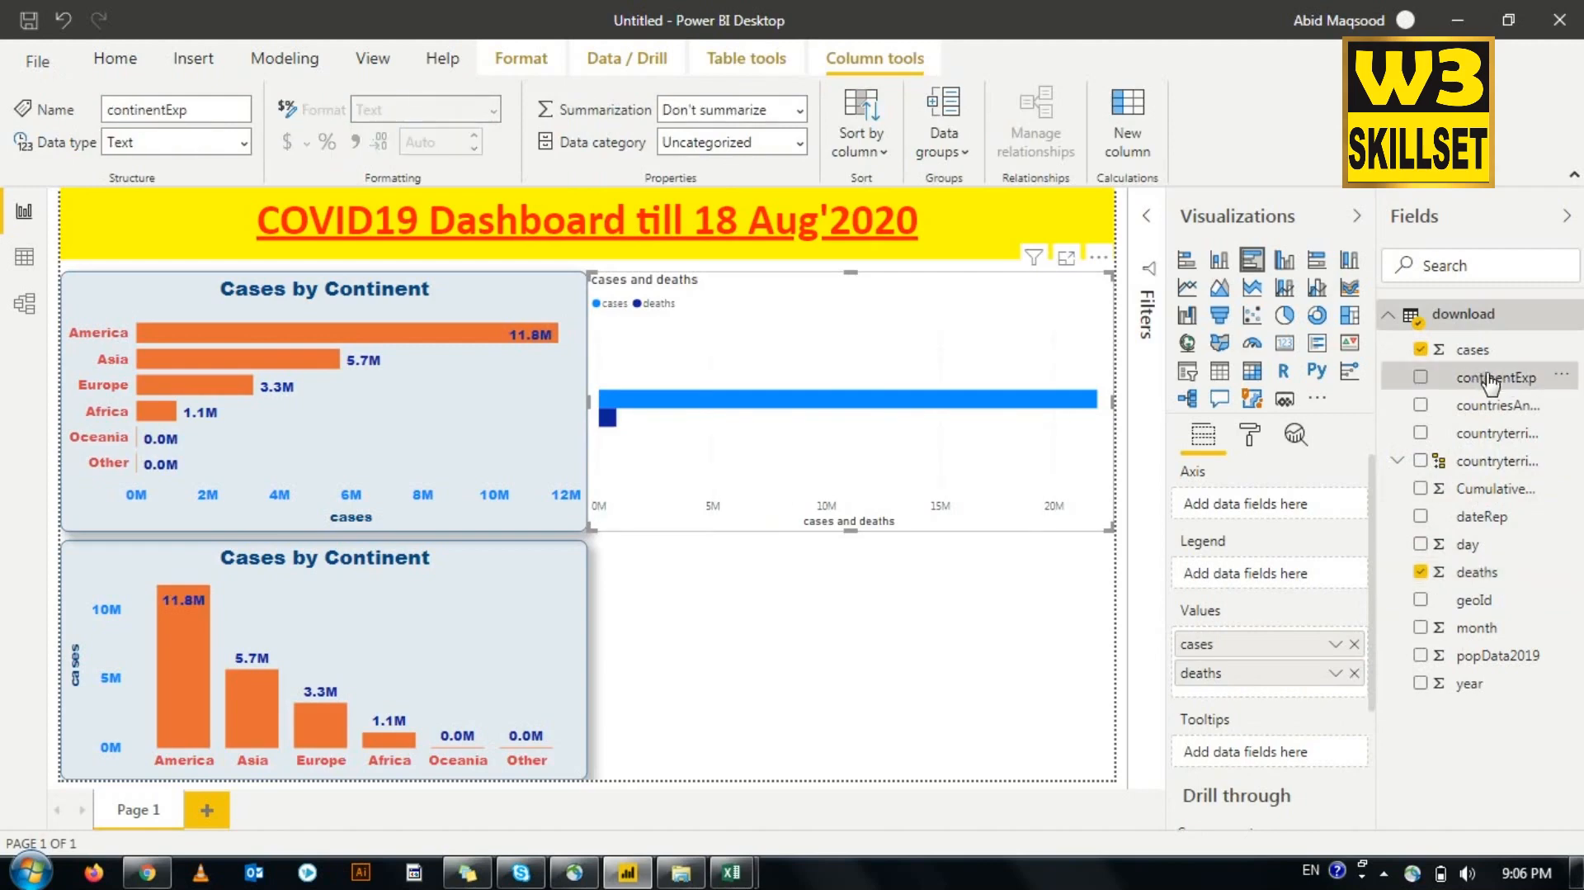
left_click_drag(1487, 379, 1271, 505)
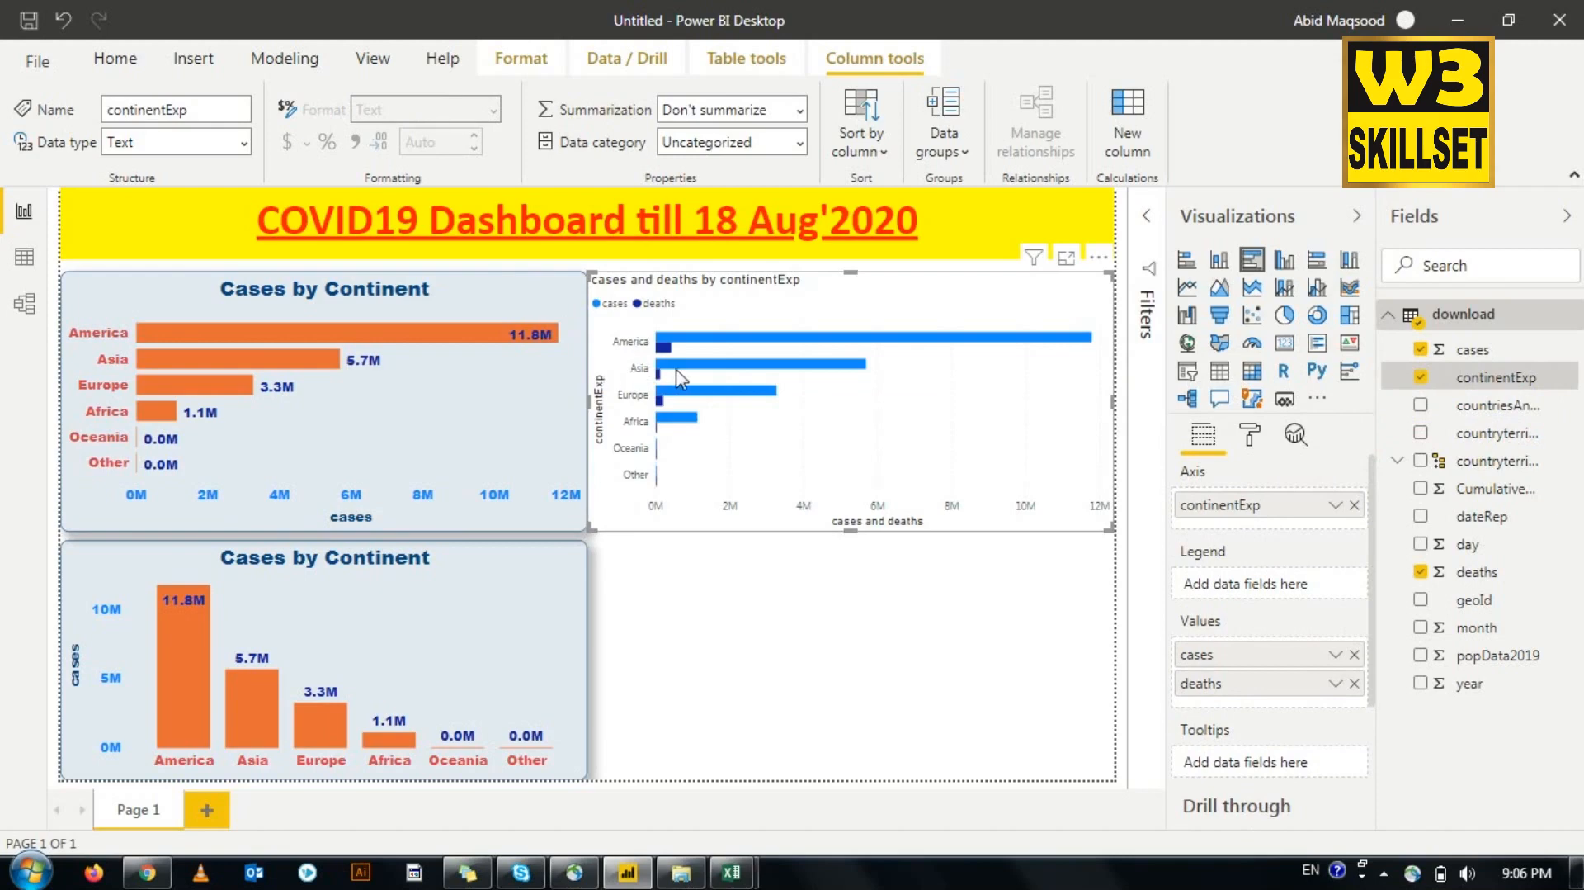
mouse_move(680, 371)
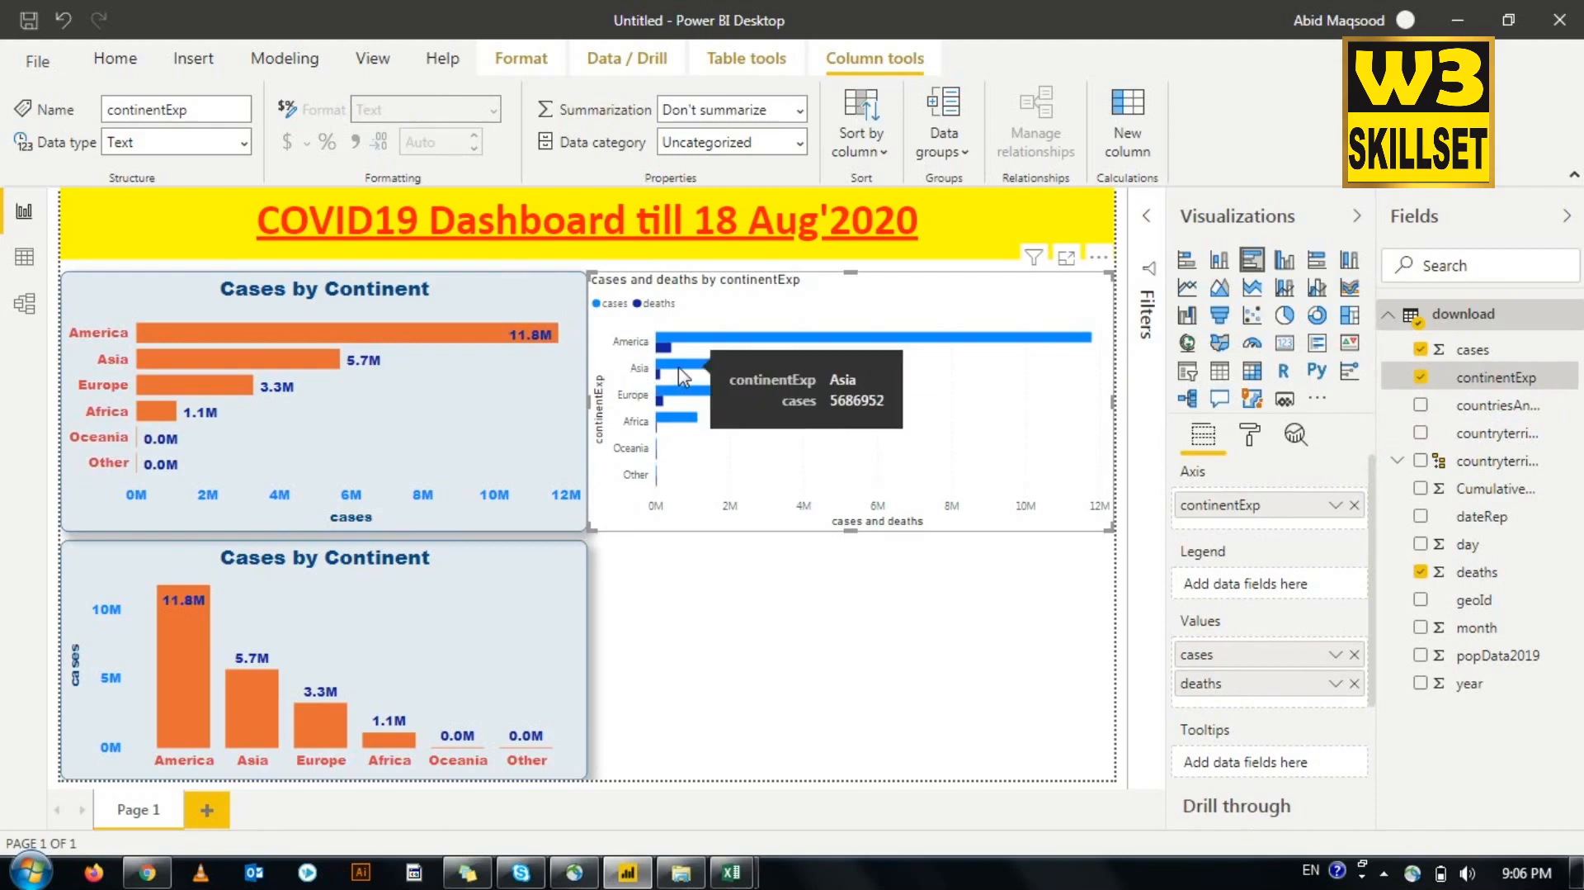
Step: Add deaths to the values of the stacked bar chart and compare it with the clustered bar chart
left_click(460, 412)
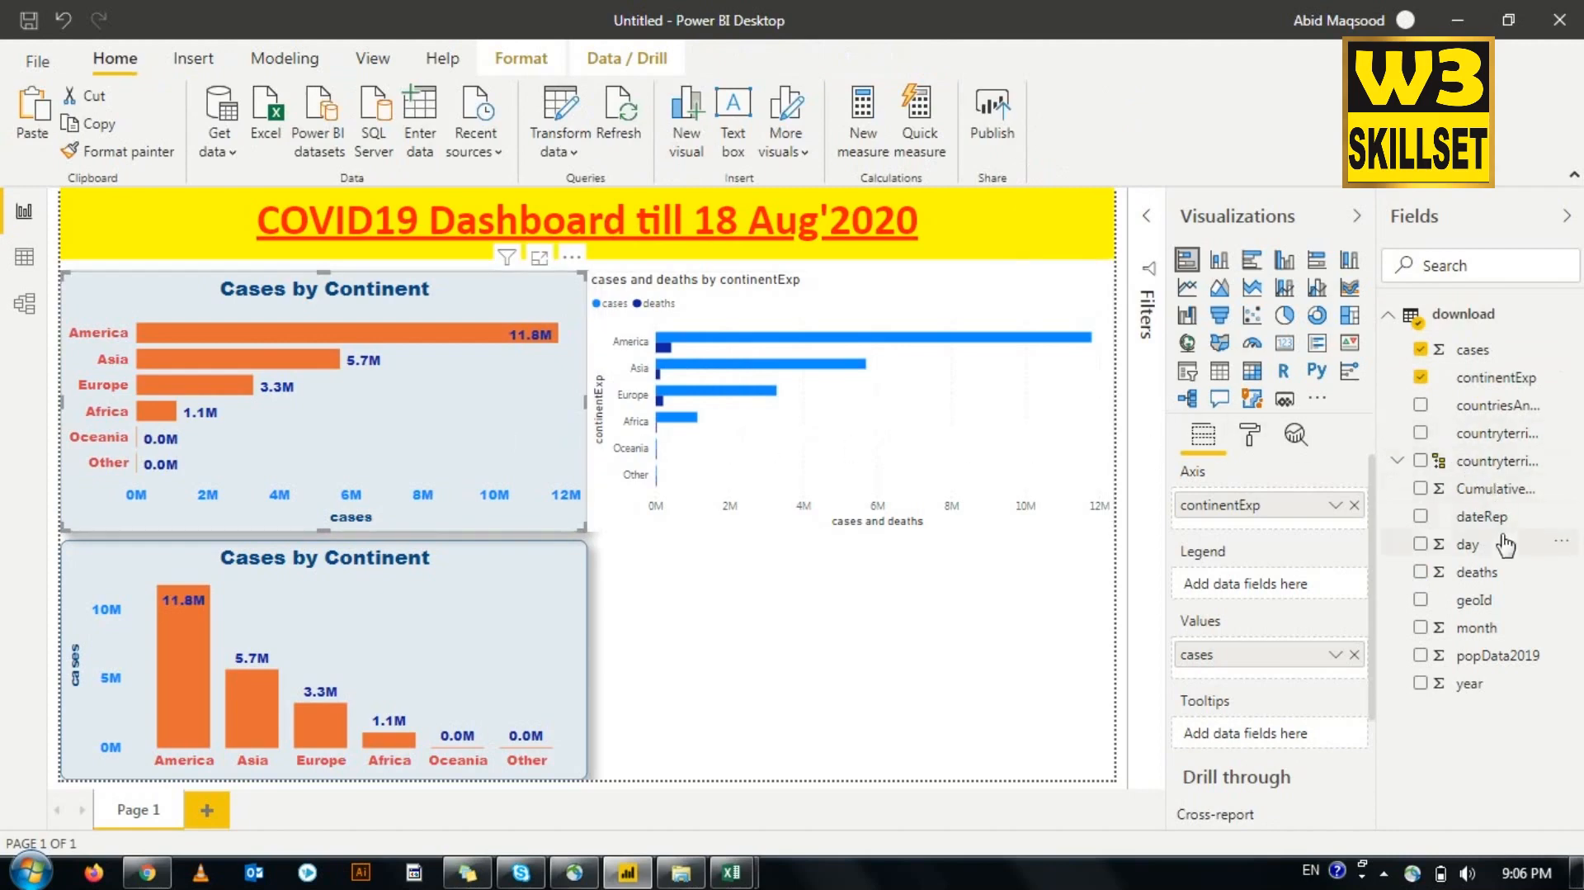
left_click(1486, 588)
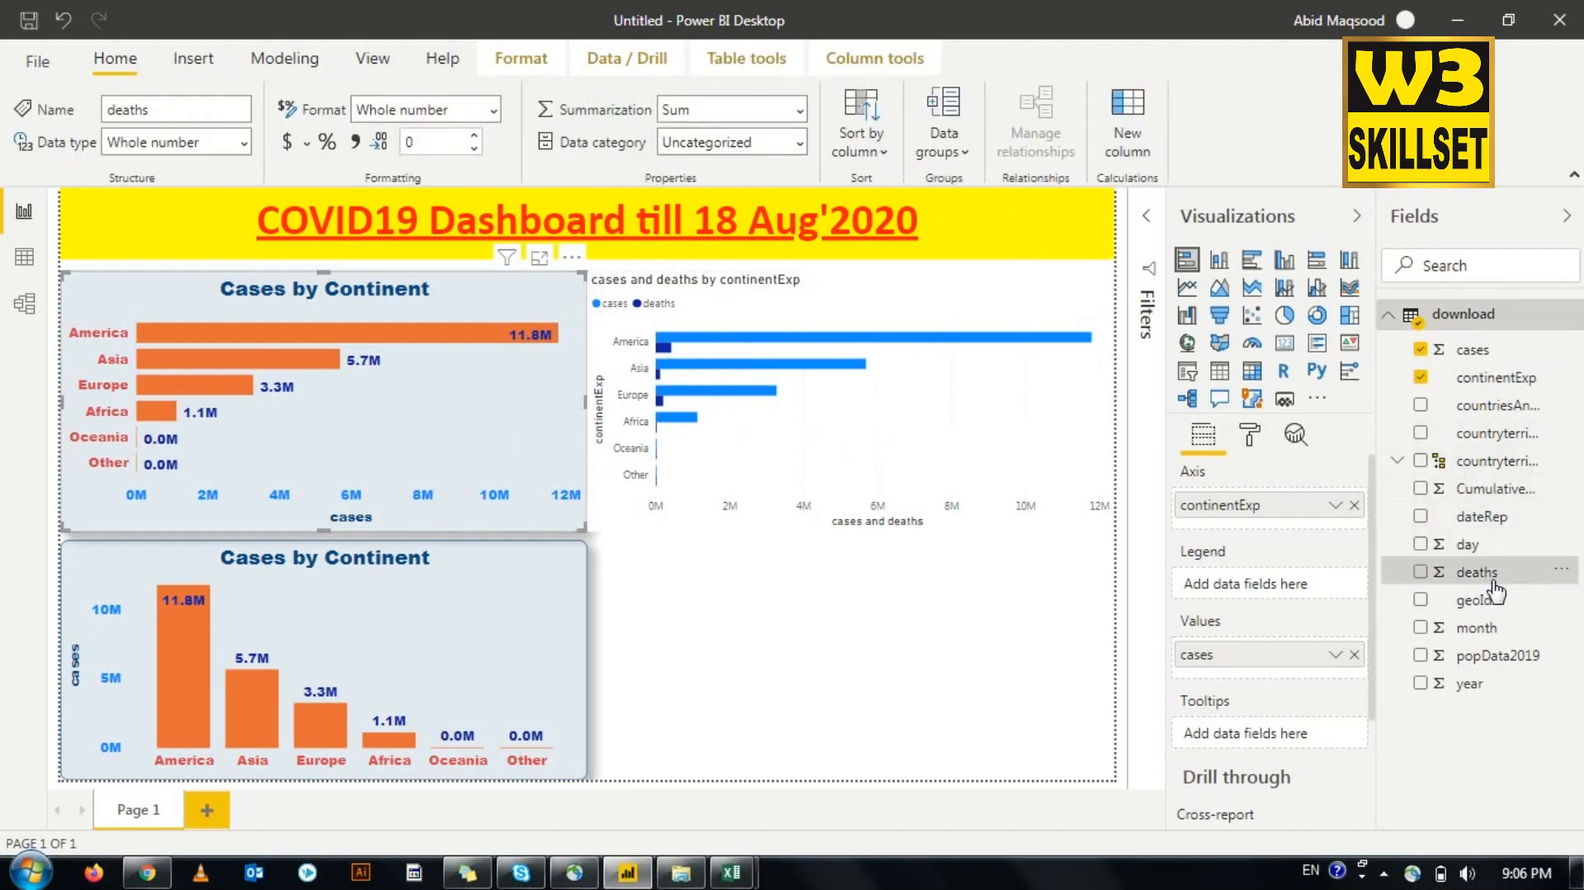
left_click_drag(1485, 588, 1254, 669)
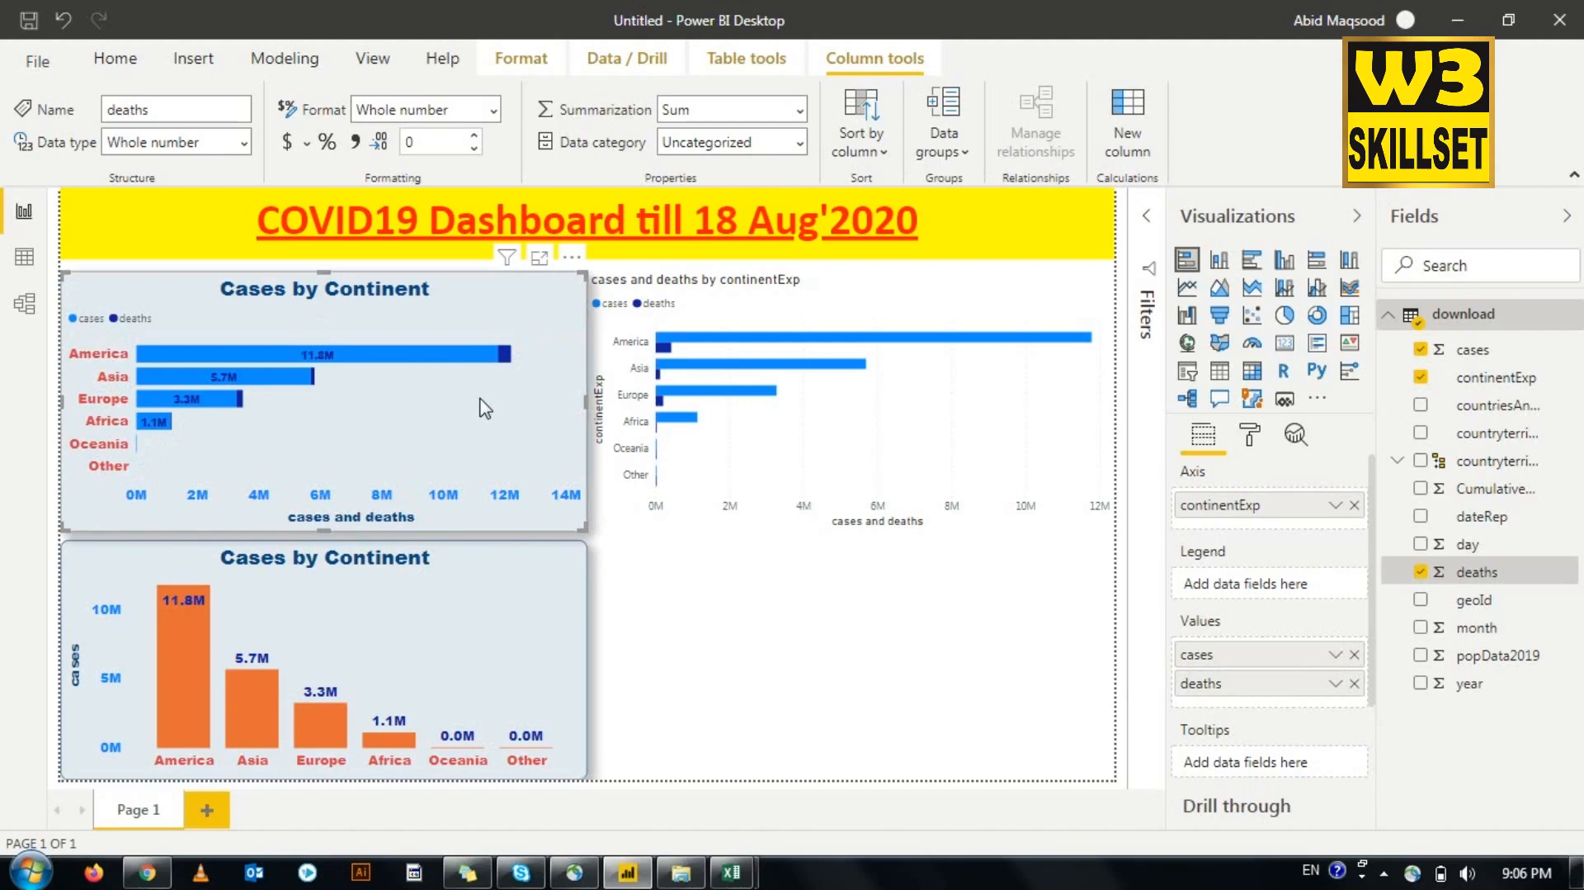
left_click(820, 404)
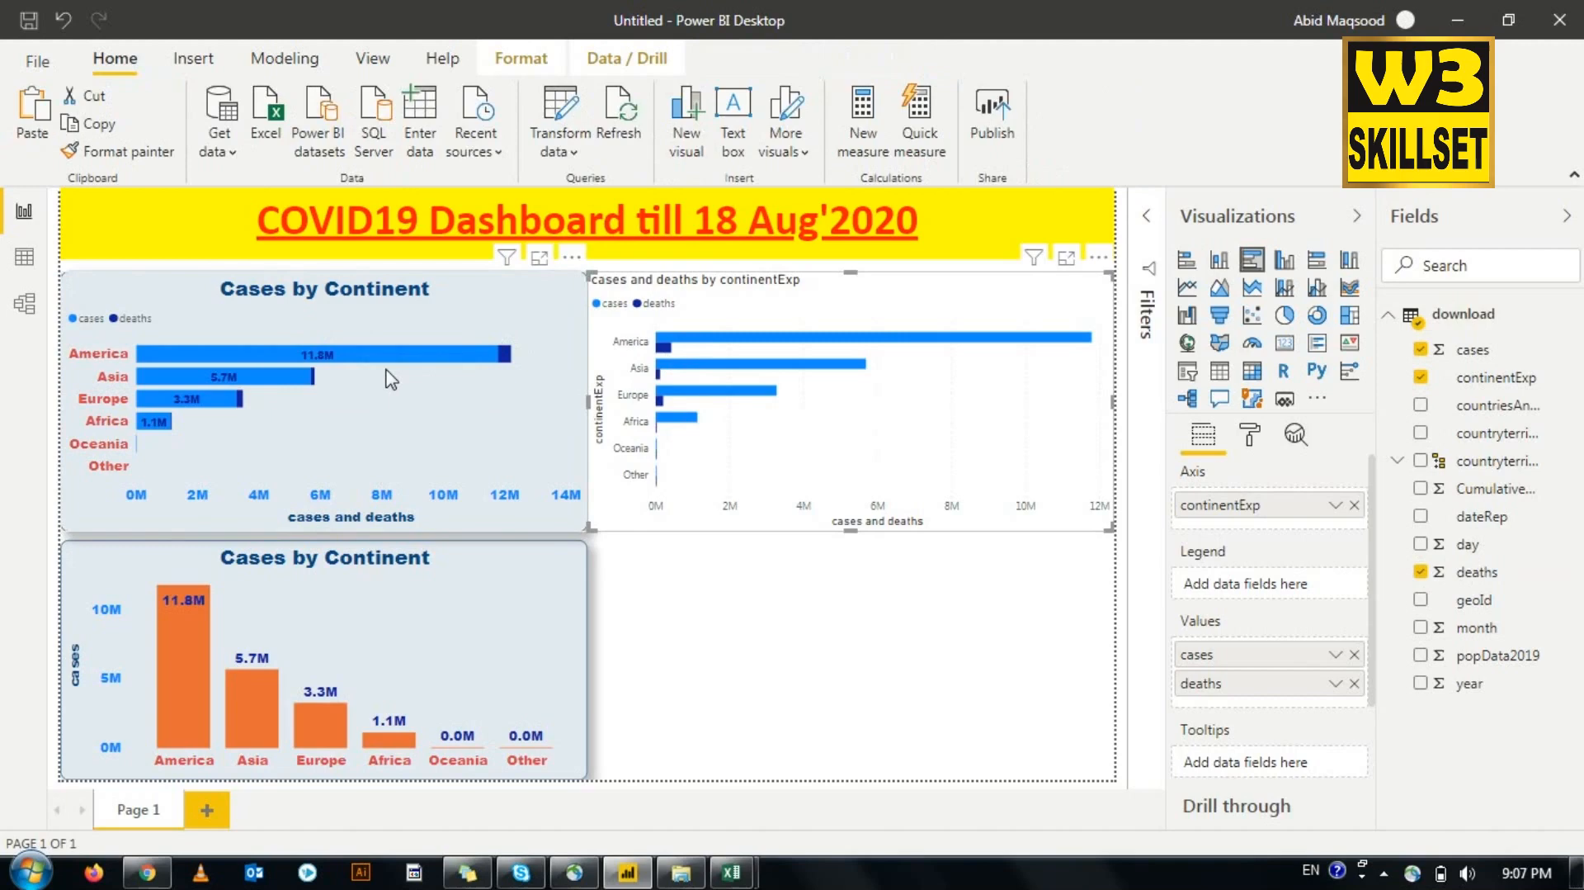
mouse_move(506, 371)
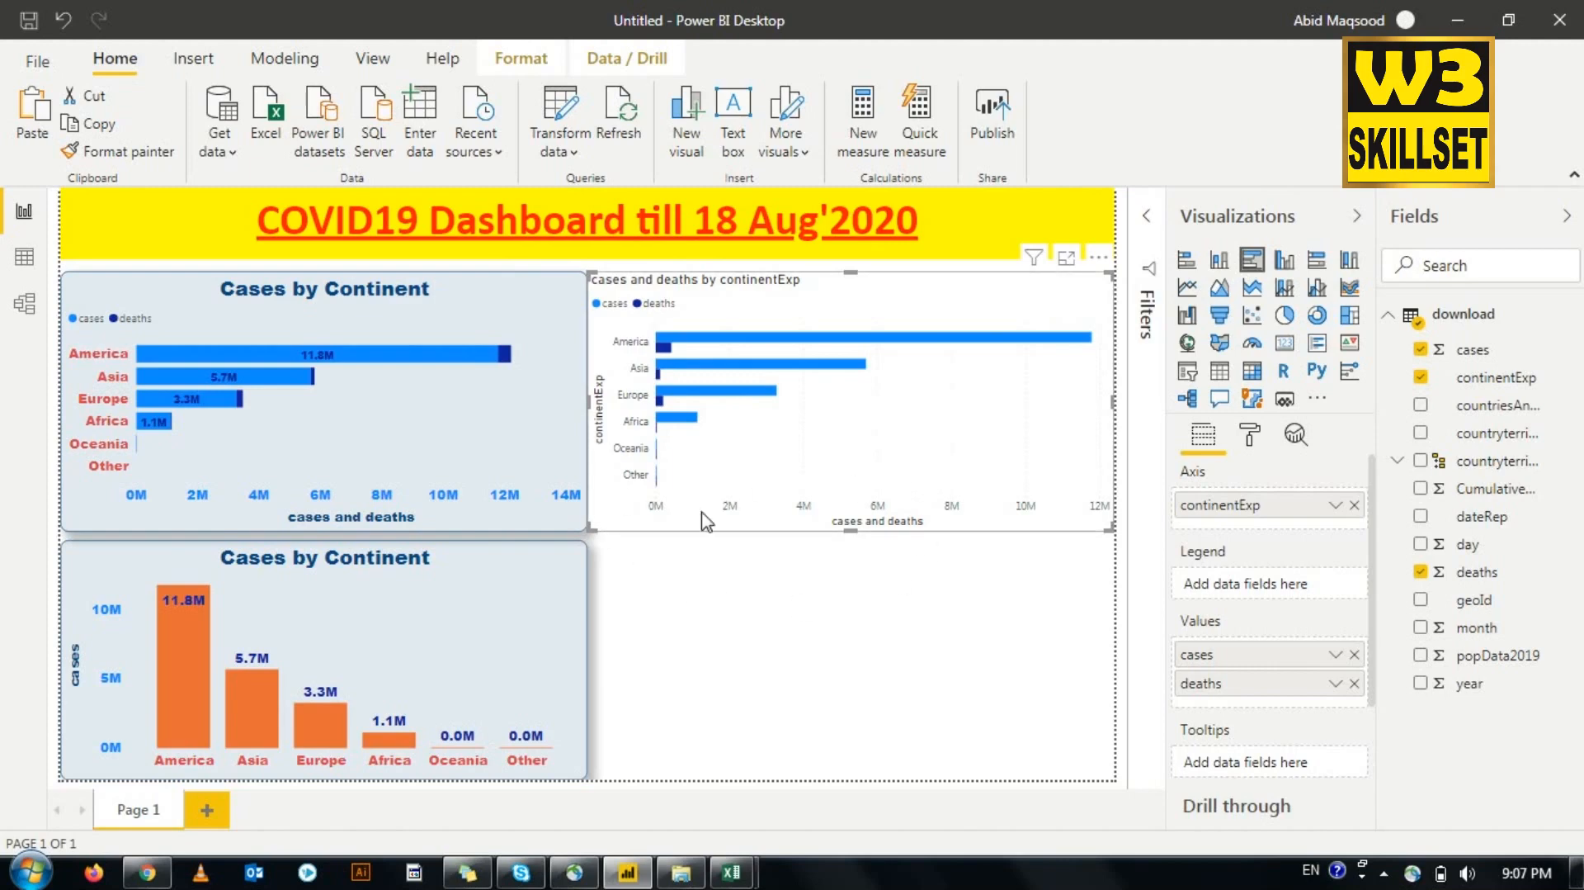
Step: Copy the stacked bar chart's formatting onto the clustered bar chart with Format painter
left_click(573, 581)
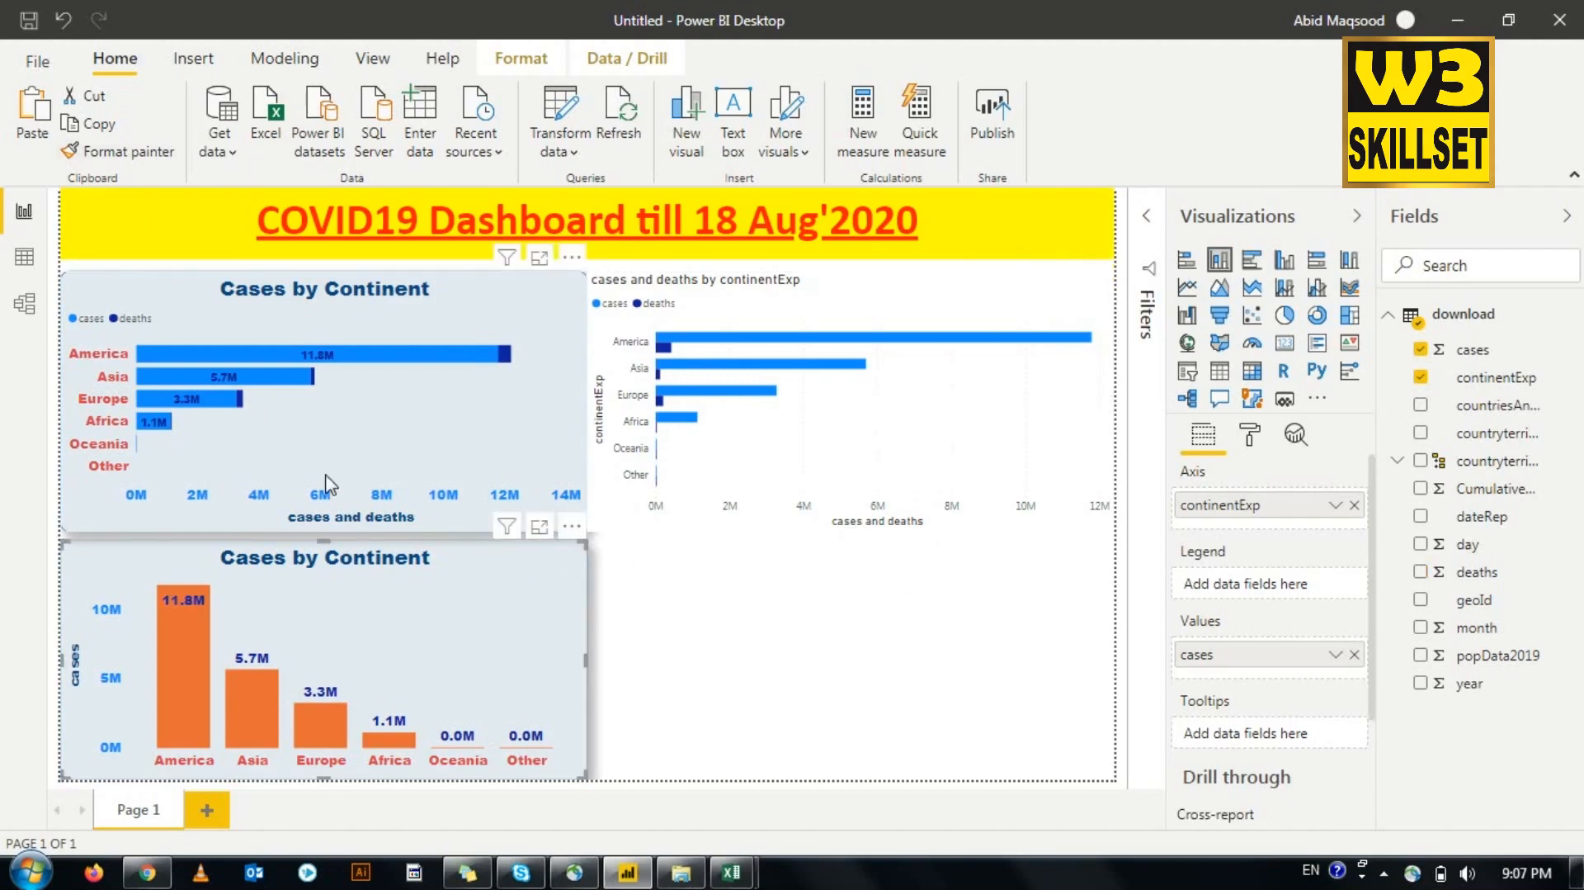
left_click(153, 285)
left_click(116, 151)
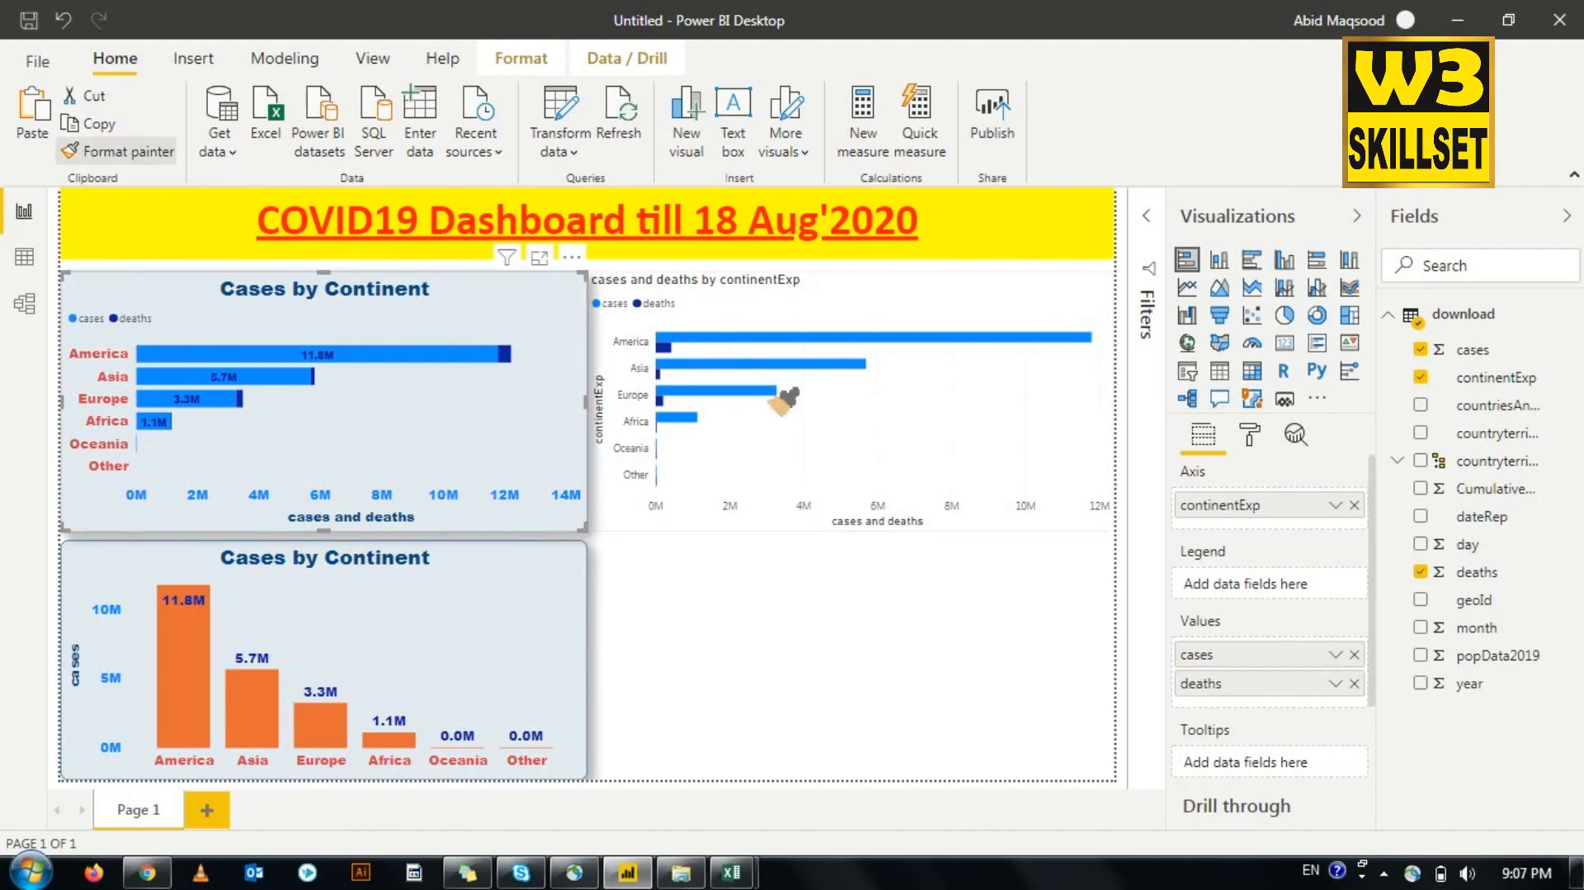
left_click(726, 510)
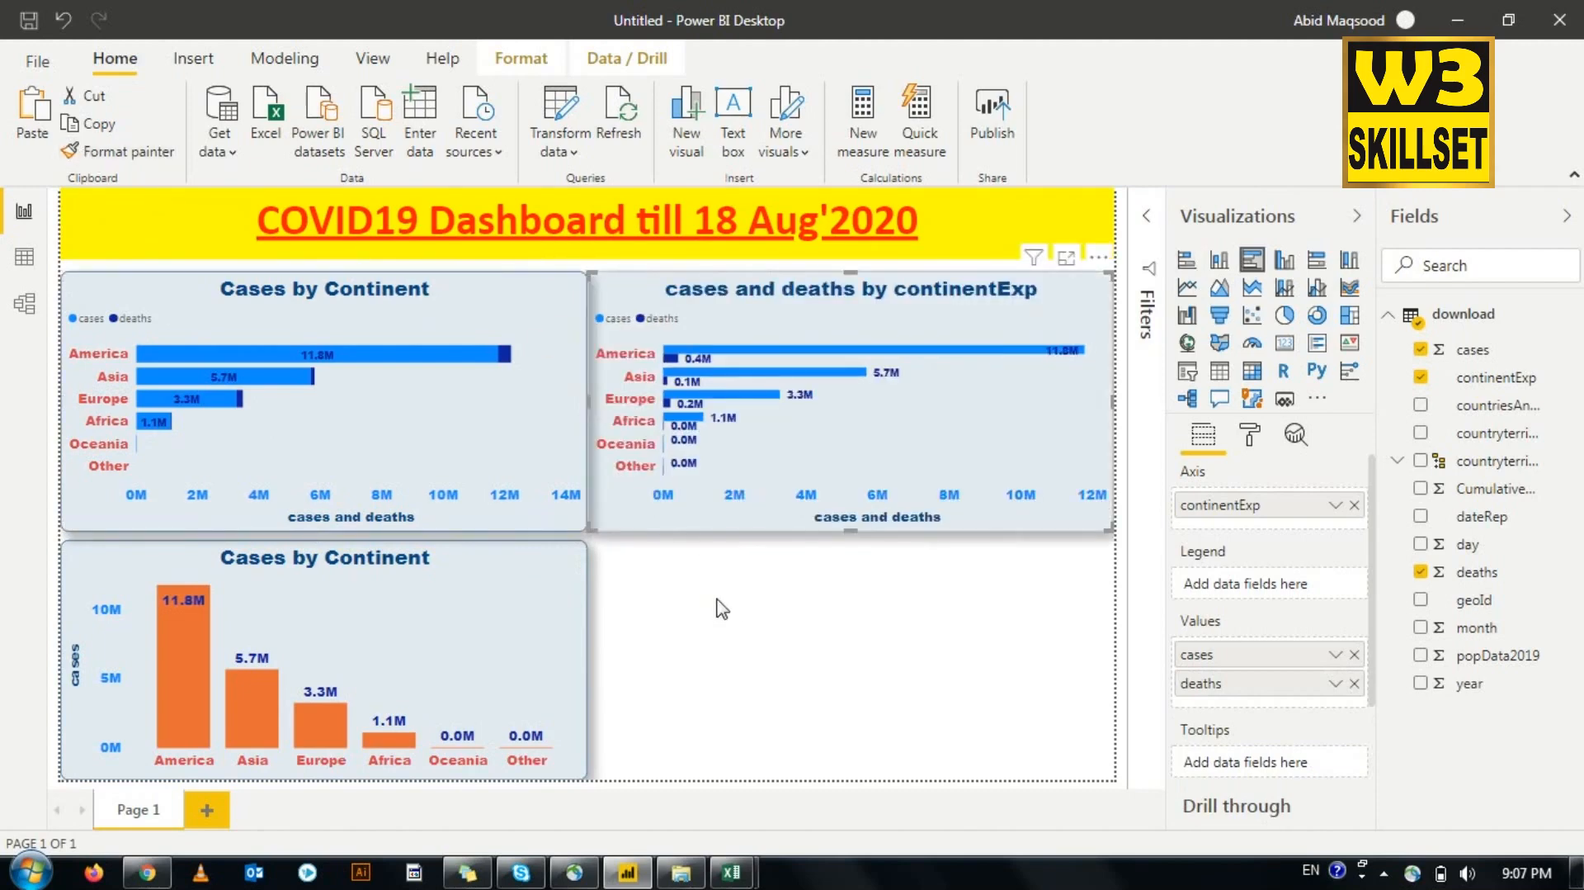
left_click(730, 677)
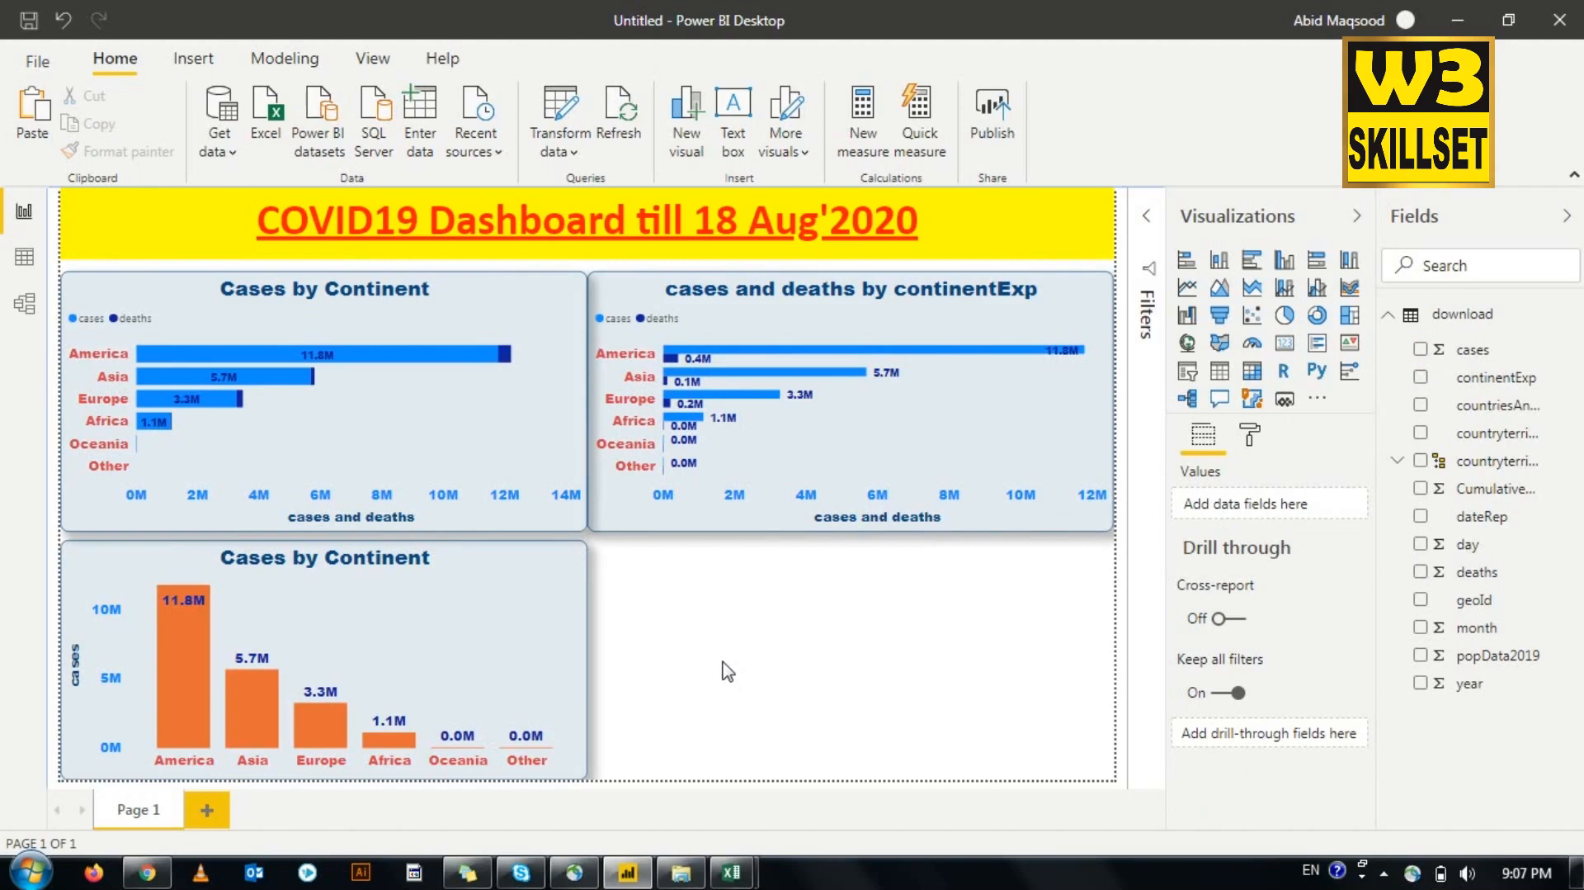
Step: Narrow the stacked bar chart and the stacked column chart below it to the same width, about a third of the page
left_click(578, 403)
left_click_drag(586, 401, 402, 410)
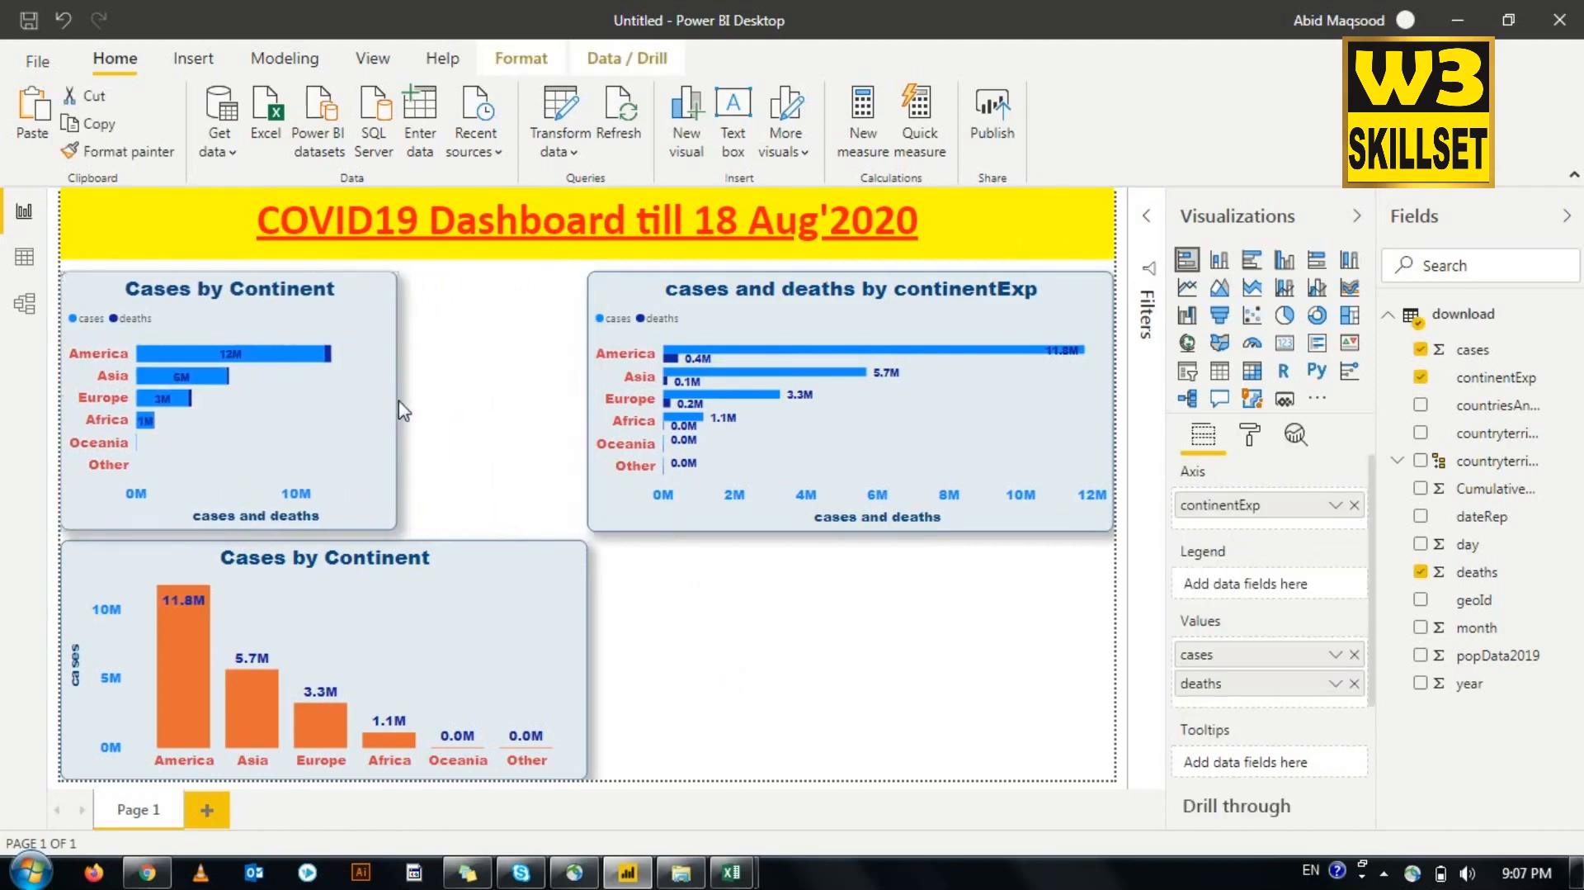
left_click(585, 652)
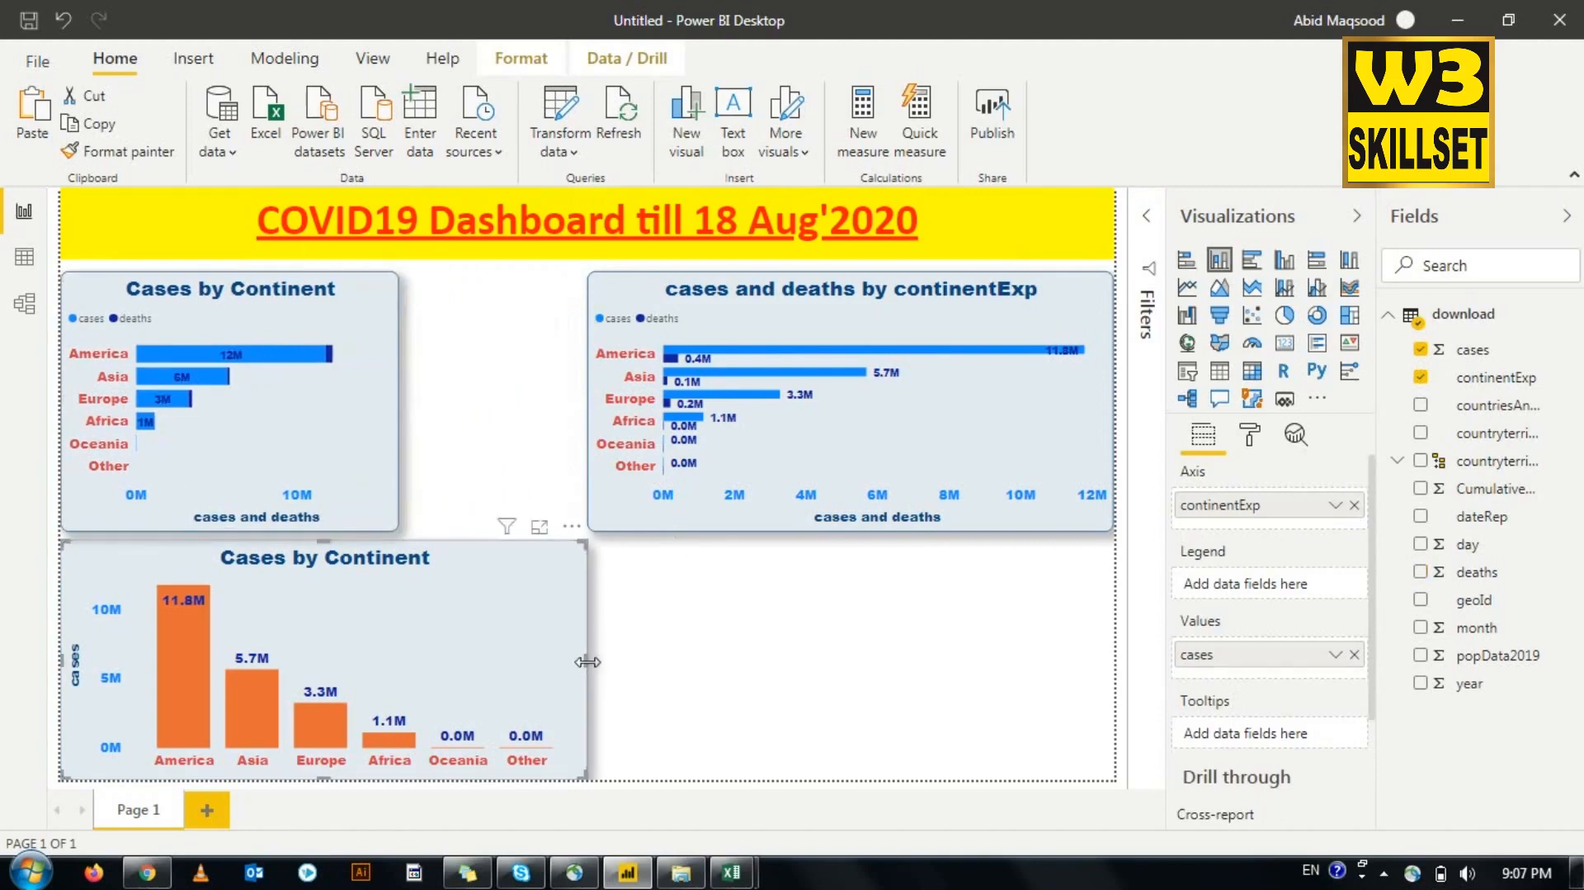
left_click(589, 668)
left_click(587, 665)
left_click_drag(586, 664, 406, 644)
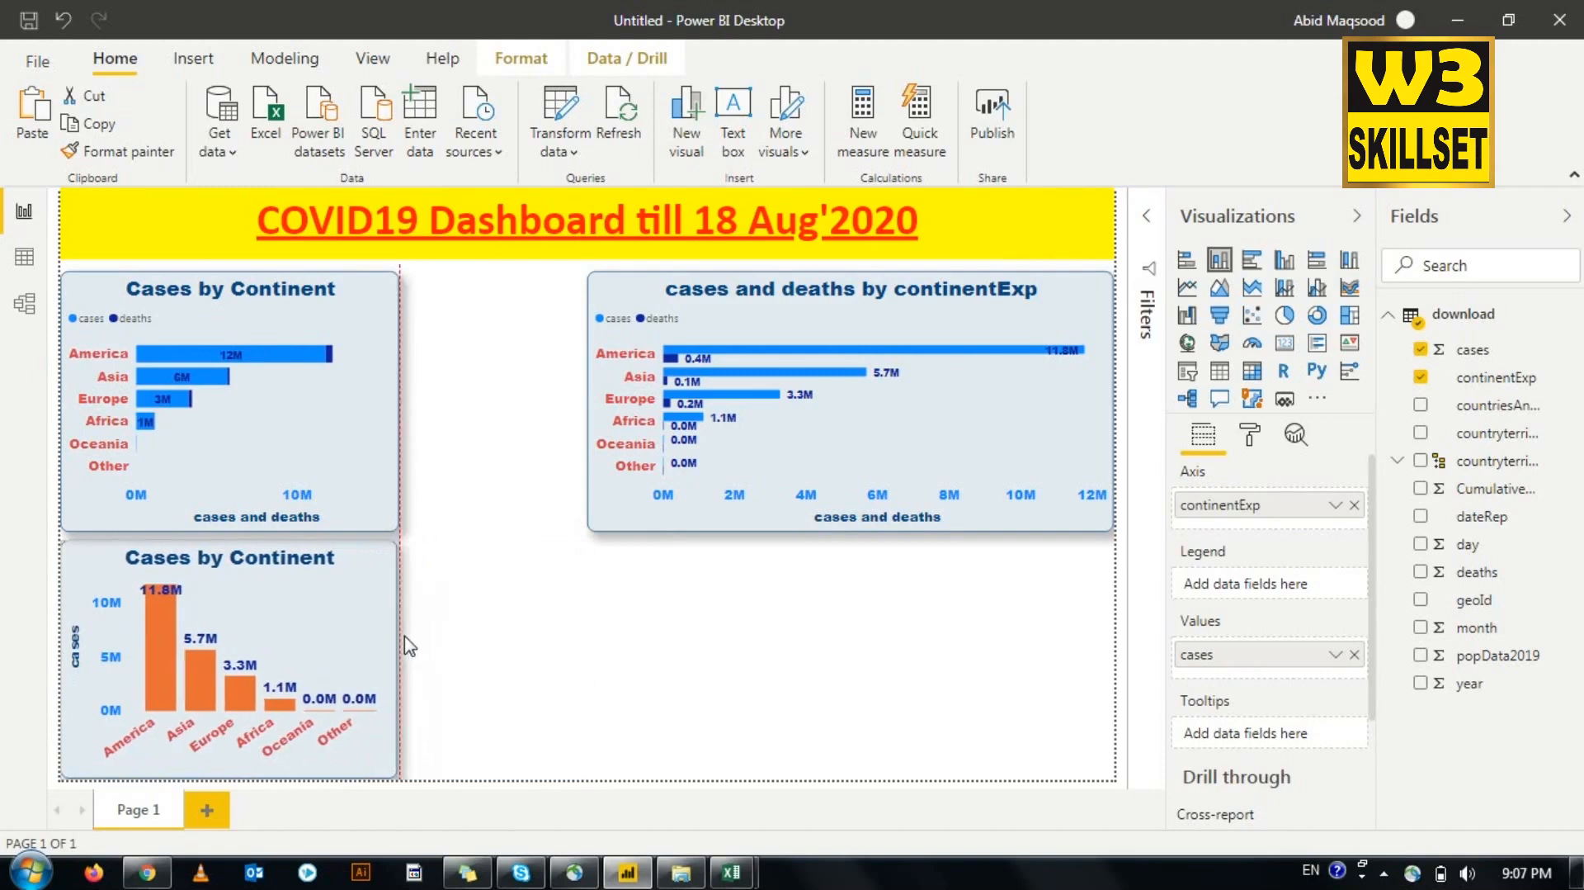
Step: Narrow the clustered bar chart to about a third of the page width, keeping it against the page's far edge
left_click(589, 399)
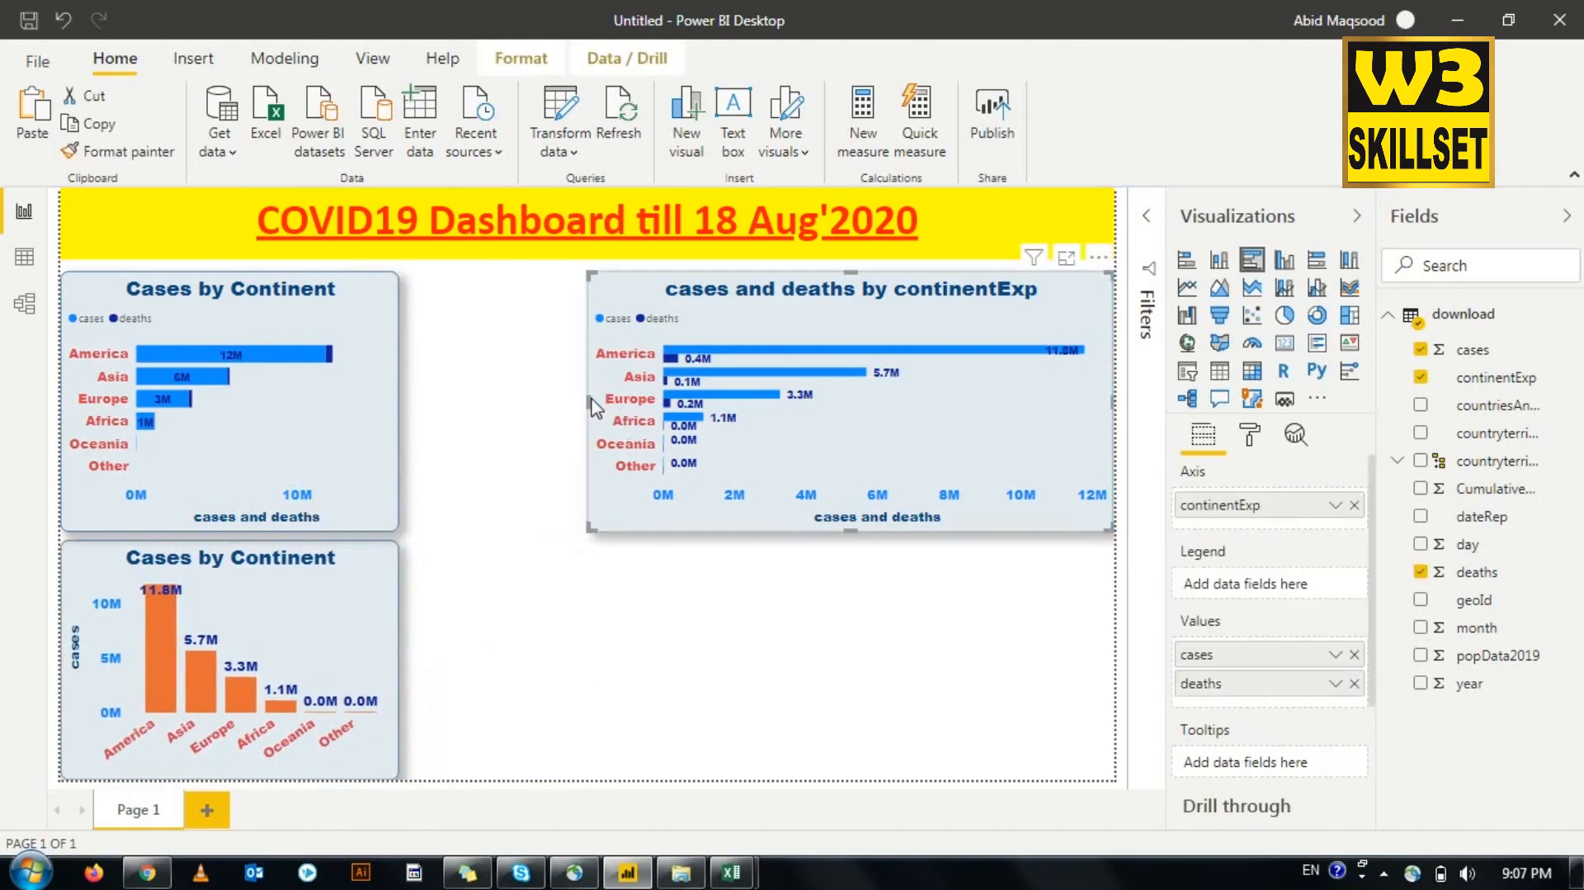
left_click(585, 406)
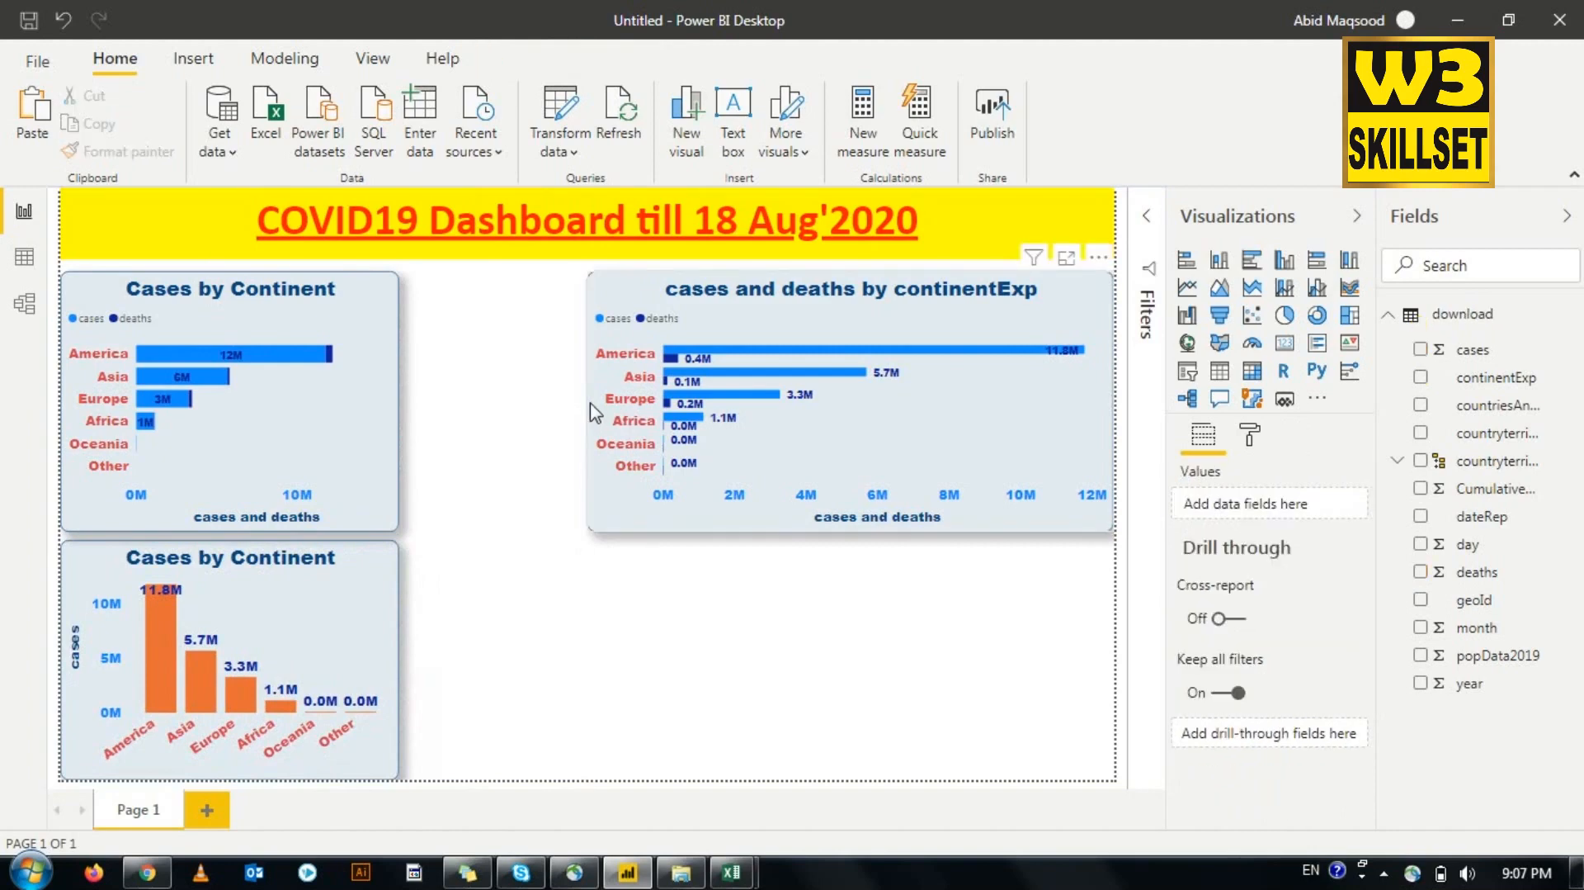
left_click(592, 406)
left_click_drag(587, 402, 756, 419)
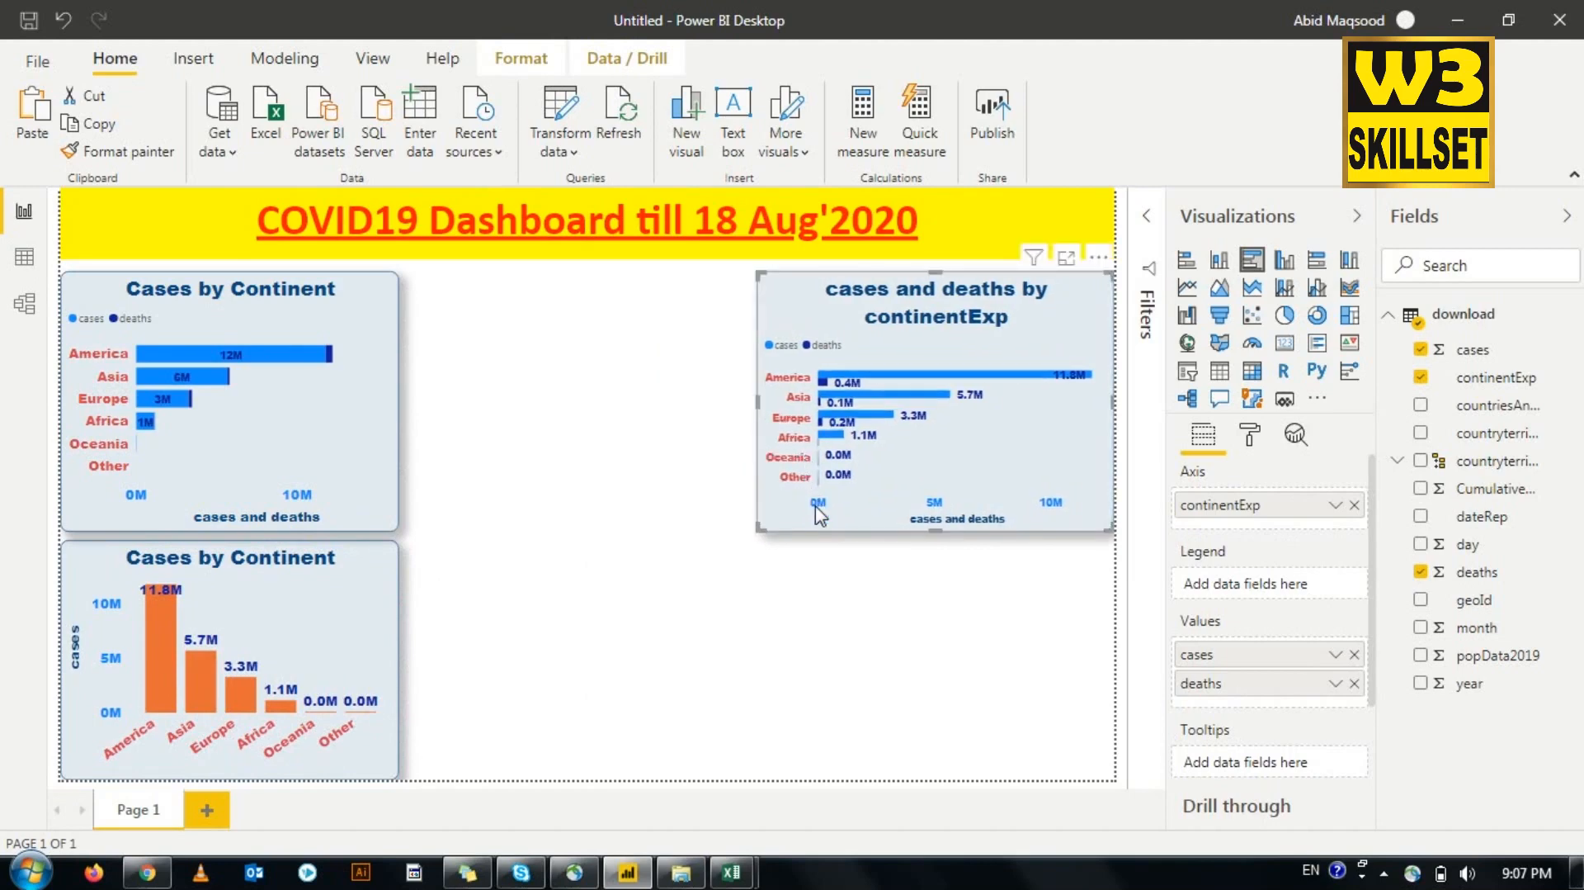
left_click(874, 665)
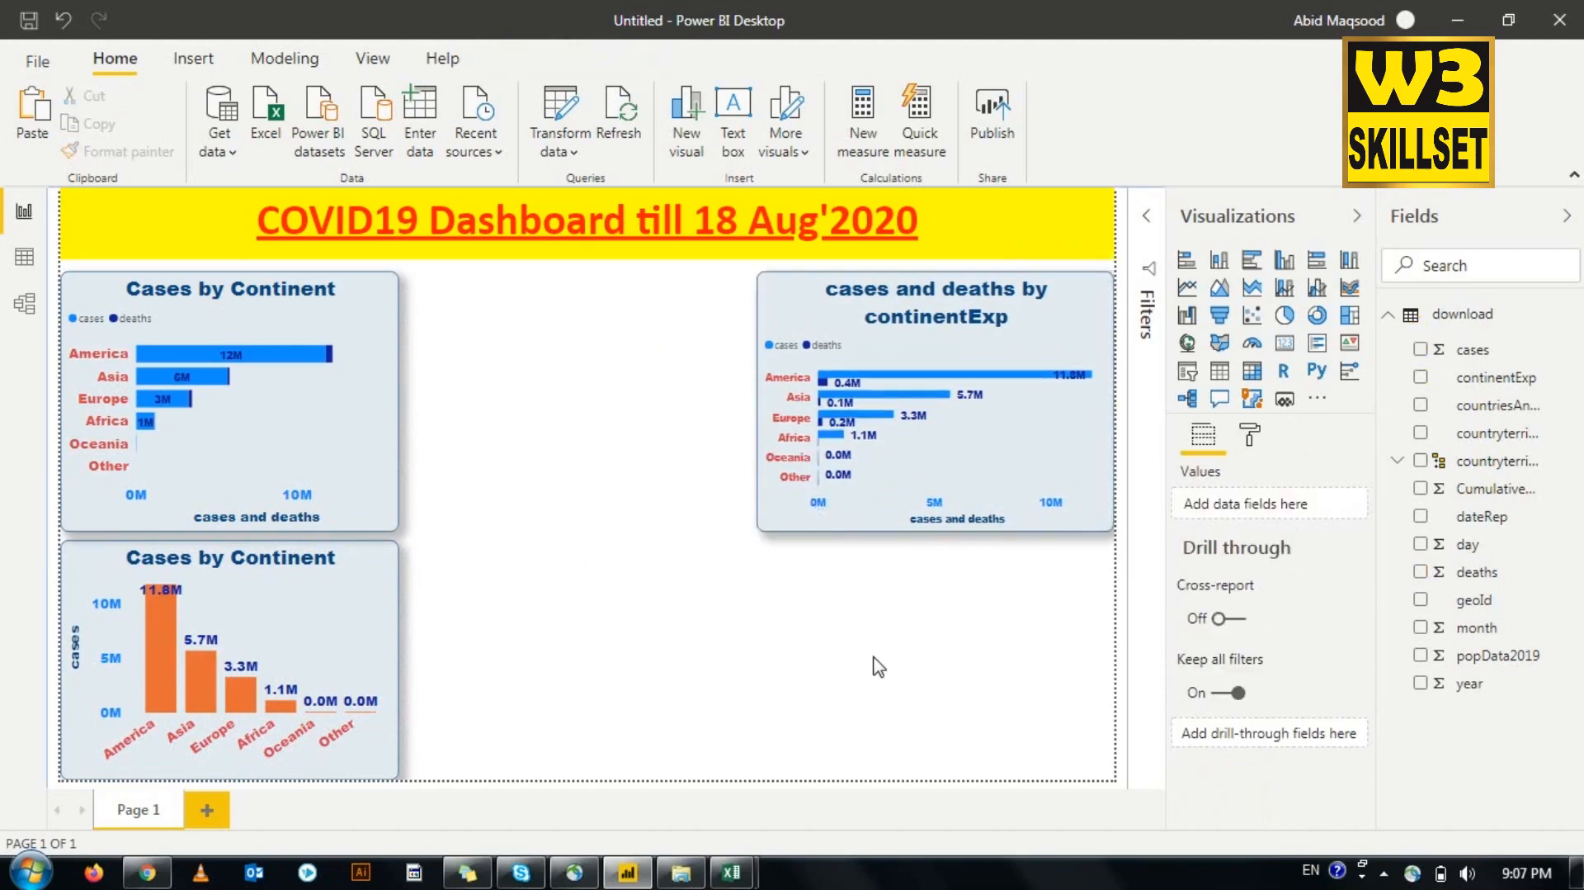
key("ctrl+v")
left_click_drag(848, 409, 850, 636)
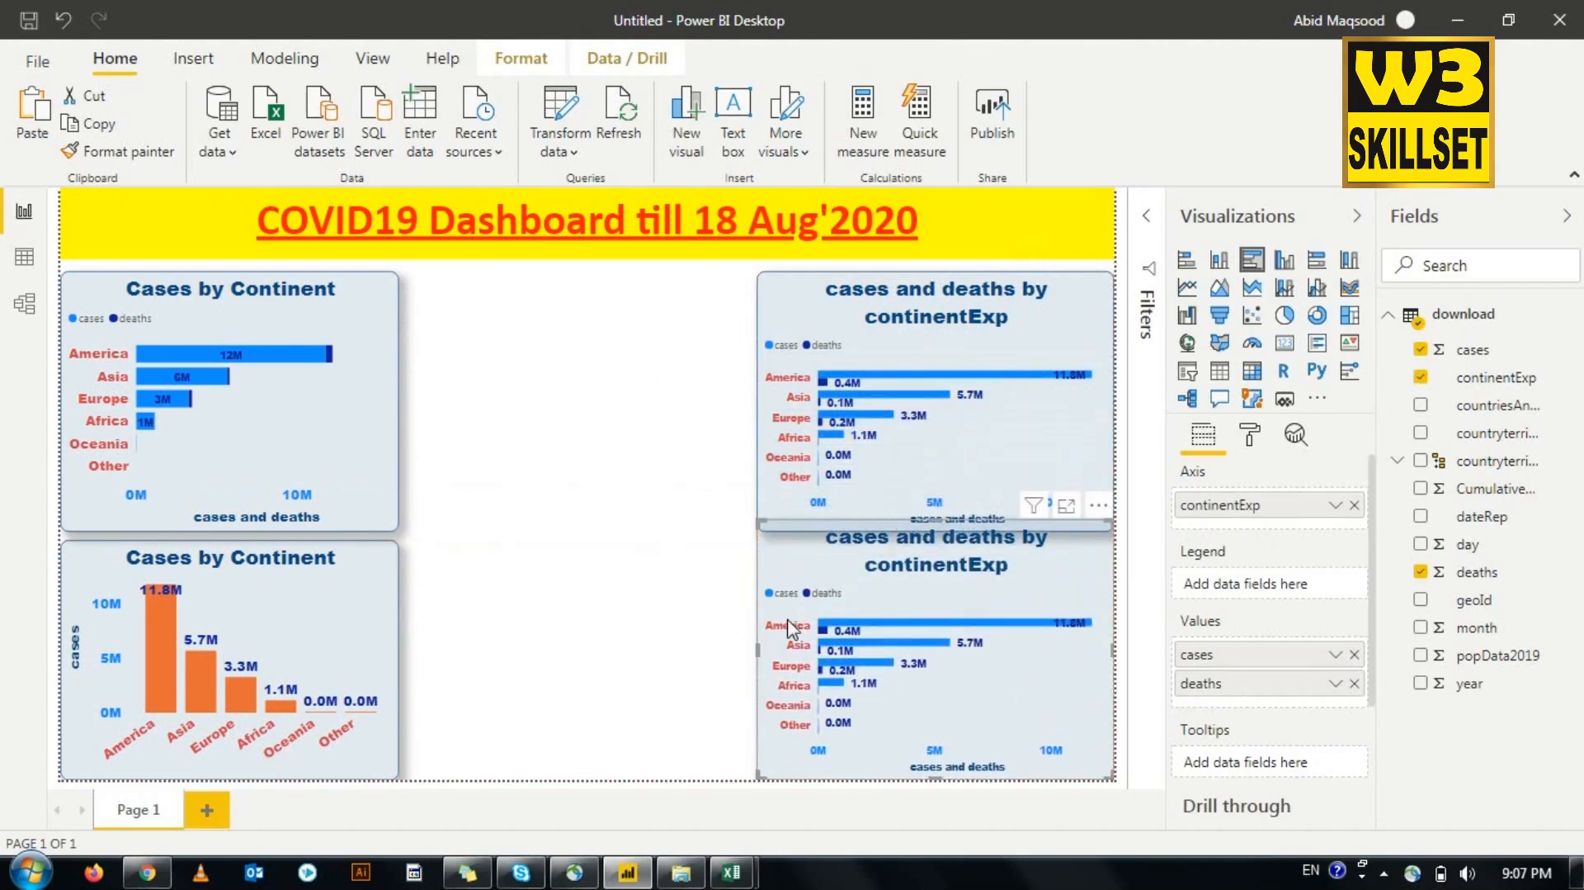
key("Delete")
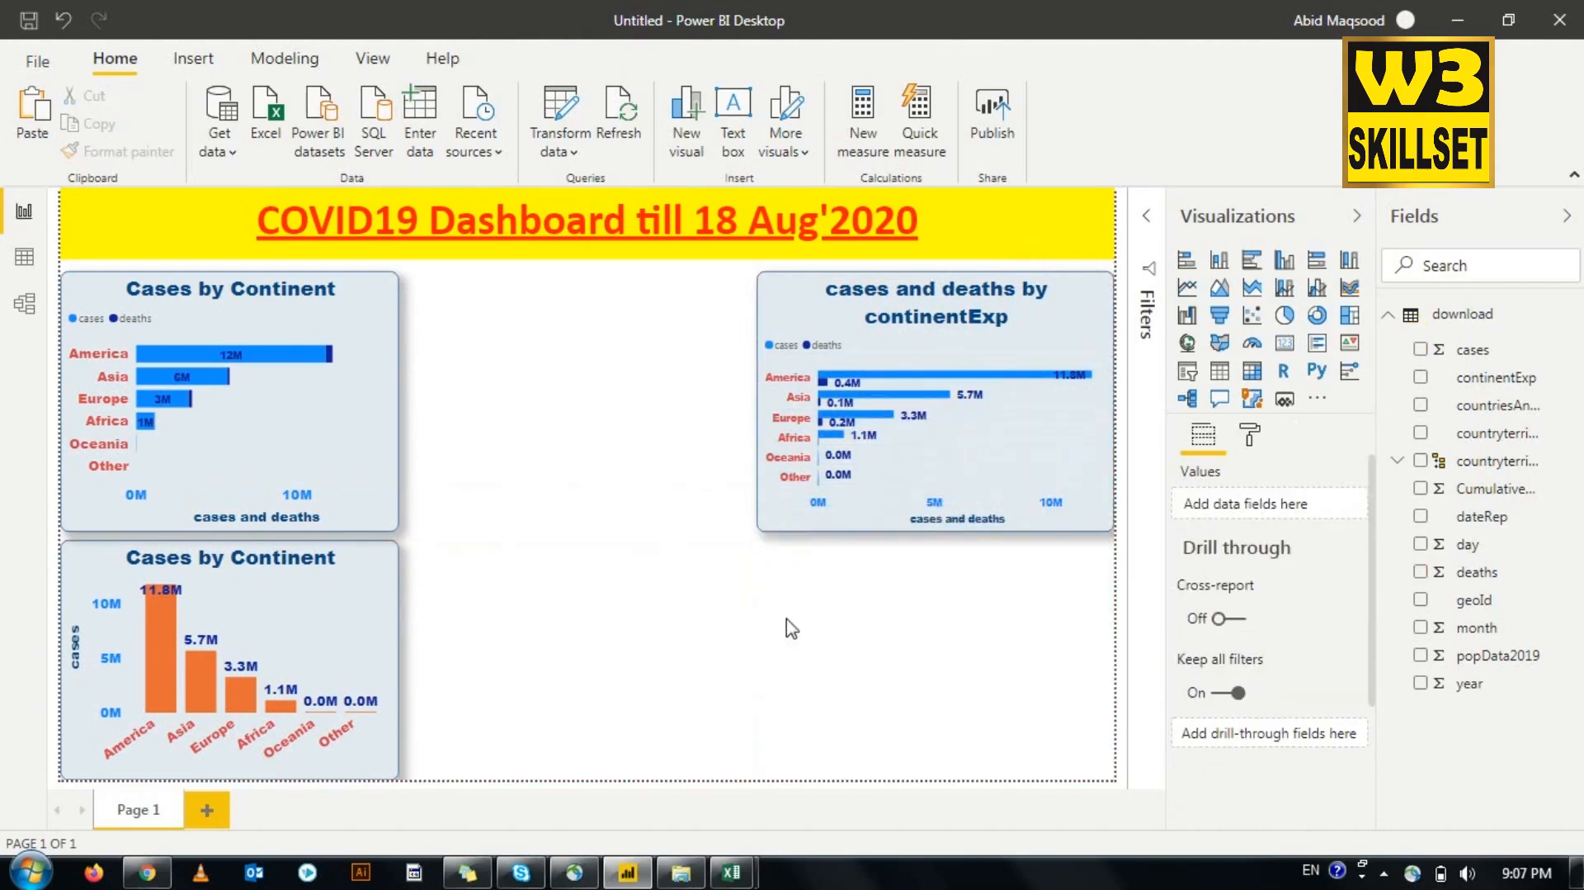
Step: Add a clustered column chart below the clustered bar chart at matching width and copy the stacked bar chart's formatting onto it
left_click(1285, 261)
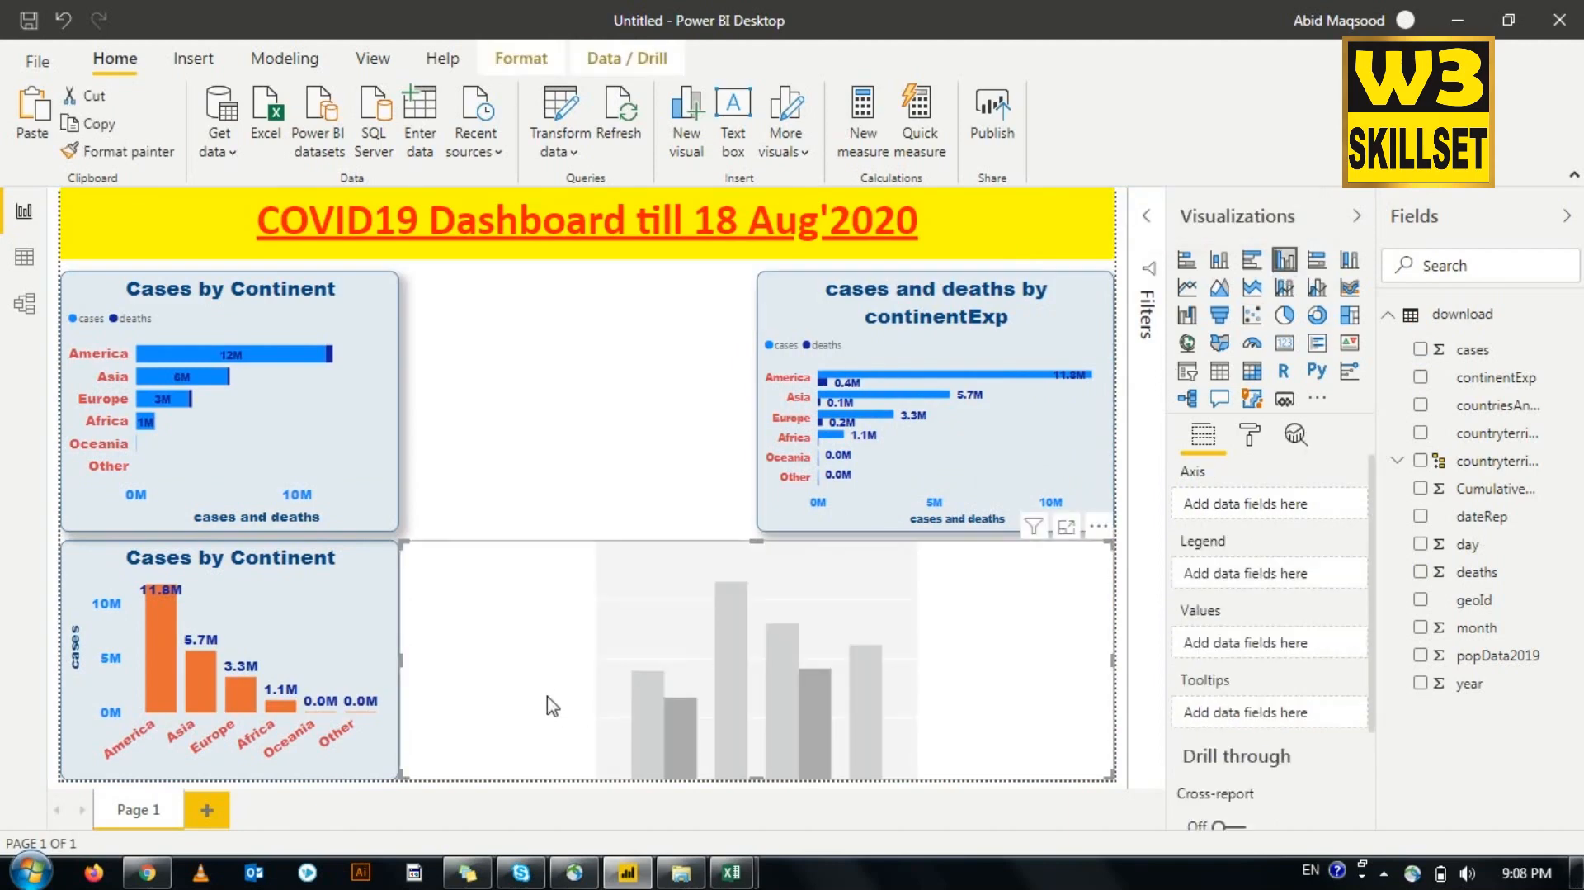
left_click_drag(420, 679, 759, 672)
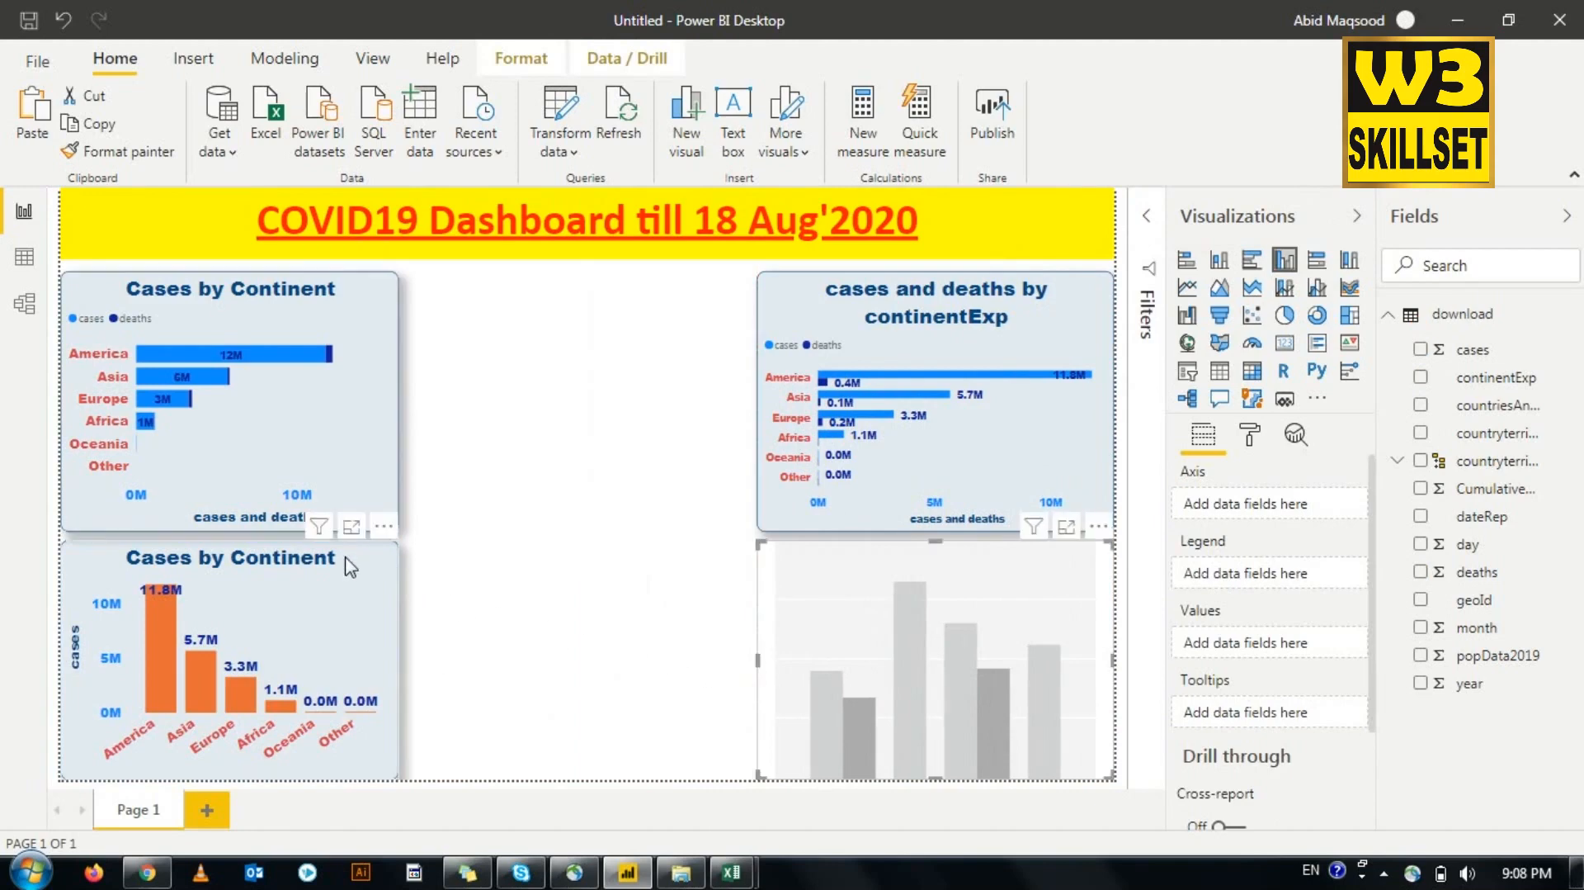
left_click(353, 453)
left_click(104, 152)
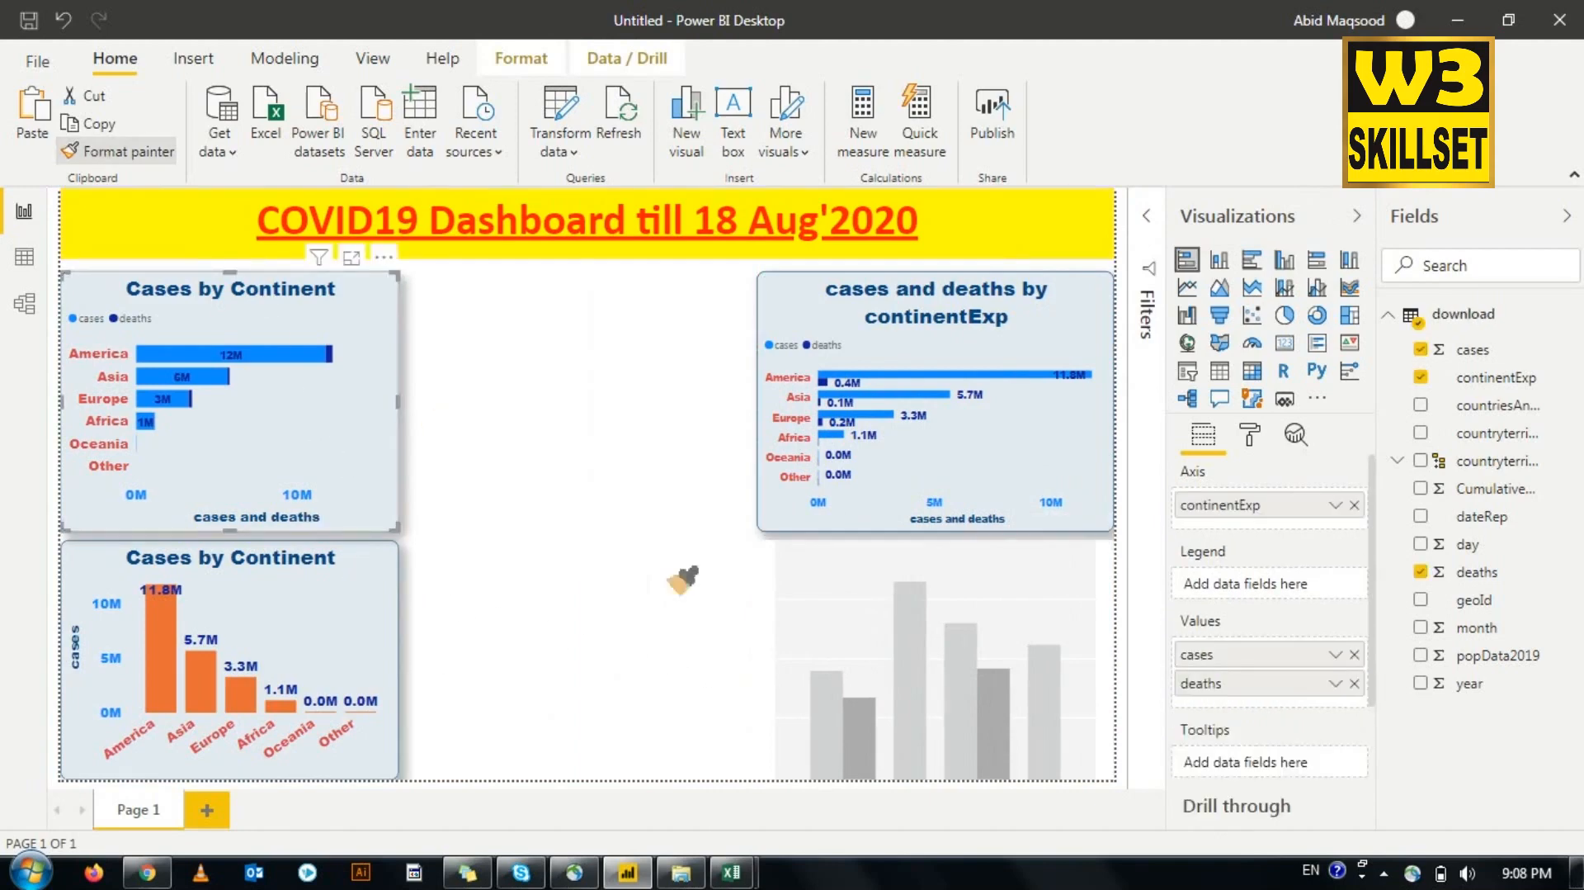
left_click(825, 615)
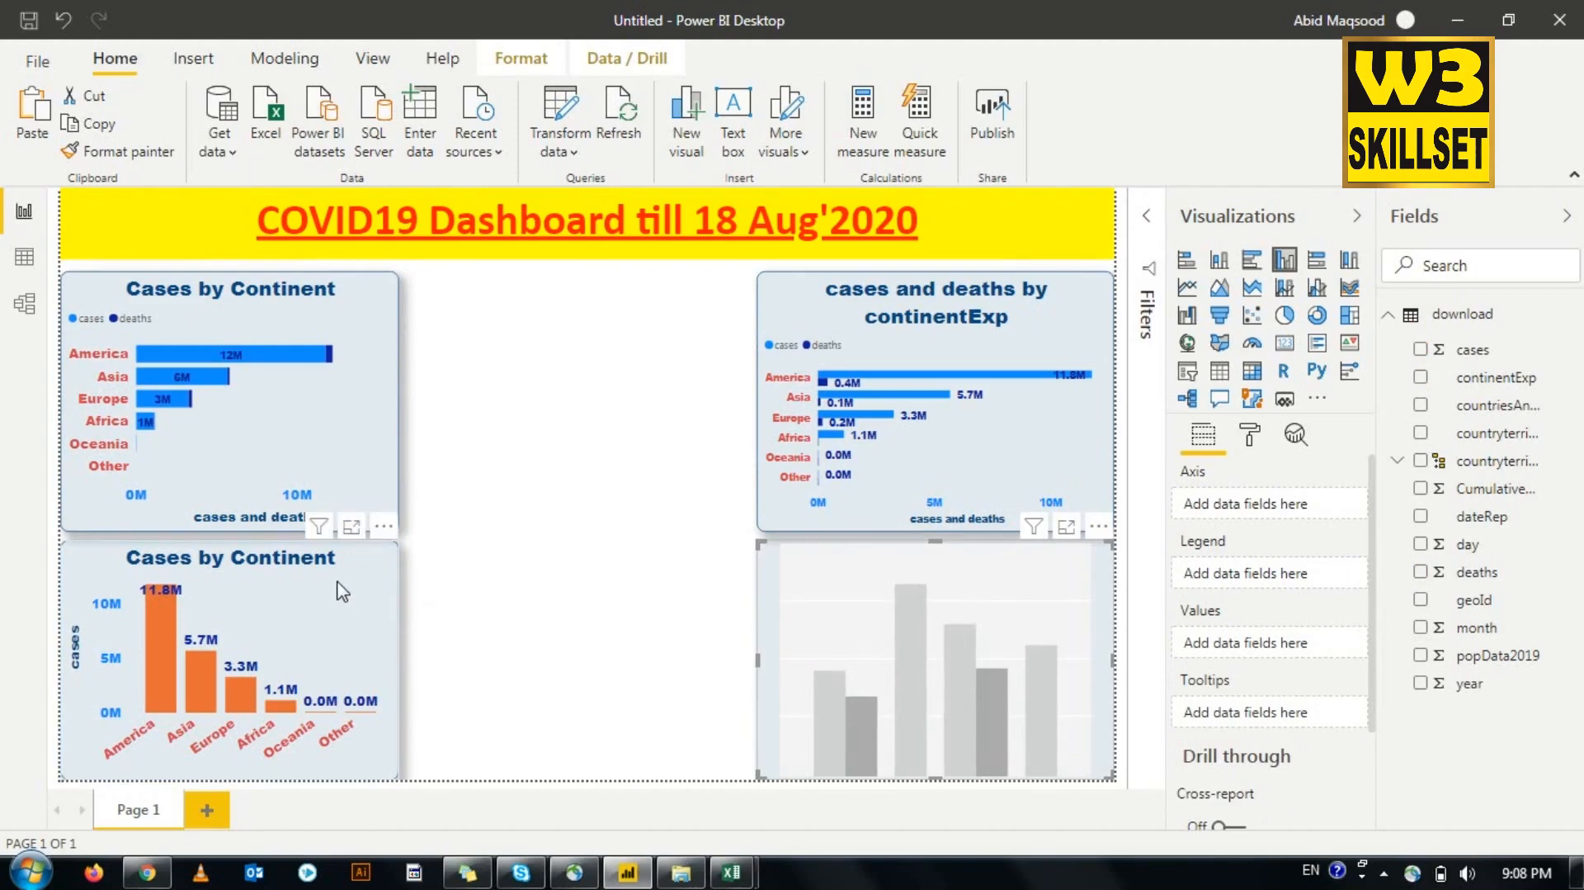
Step: Add deaths to the stacked column chart's values, and set cases and deaths by continentExp in the clustered column chart
left_click(337, 663)
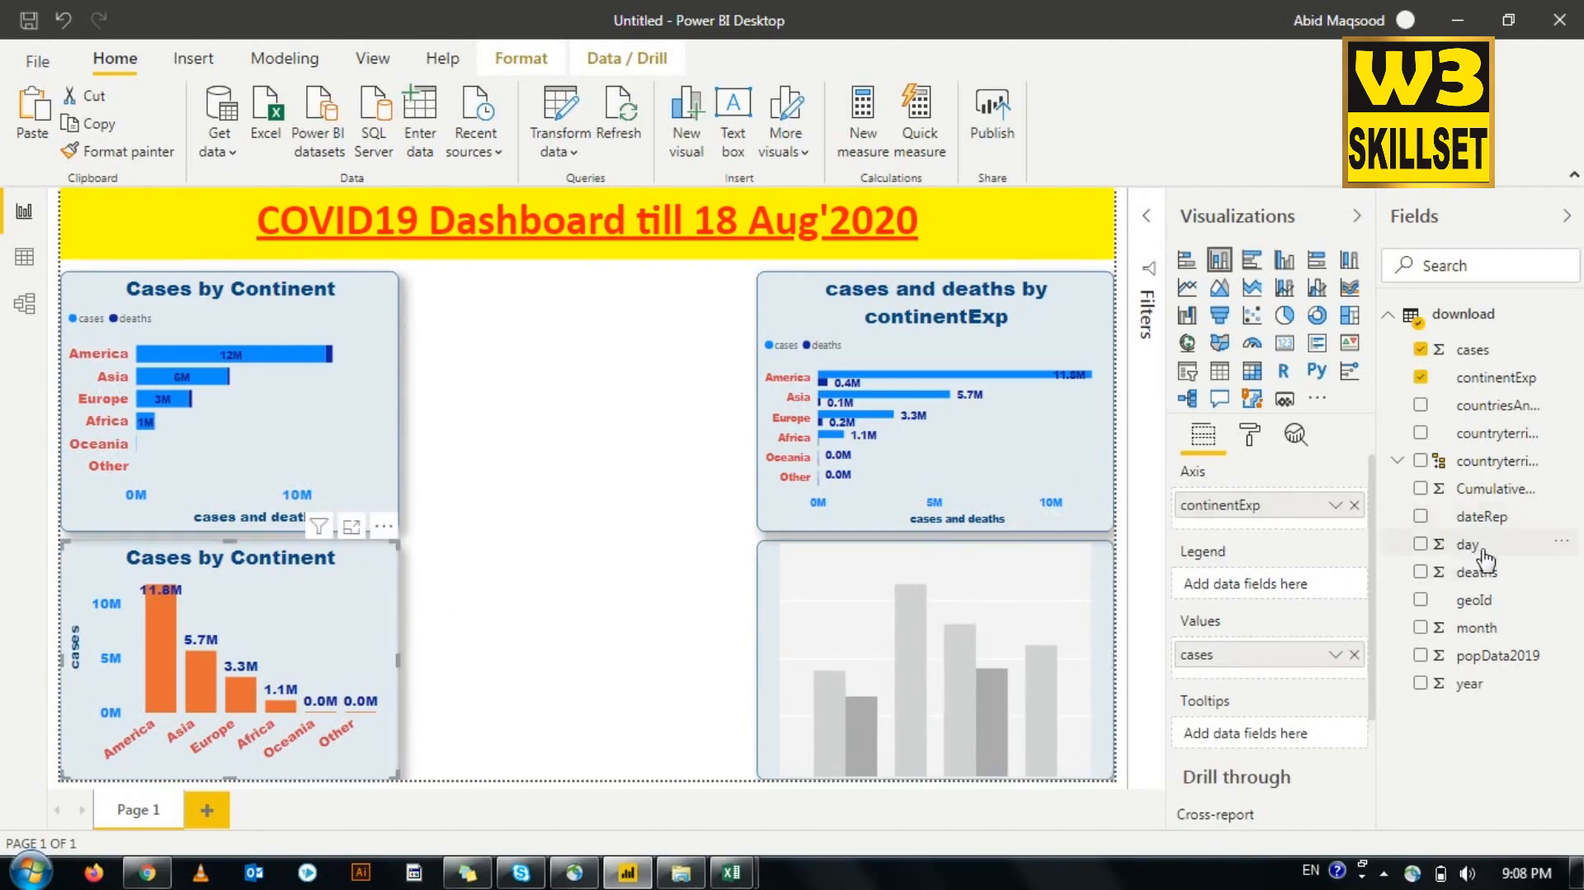
left_click_drag(1500, 578, 1201, 689)
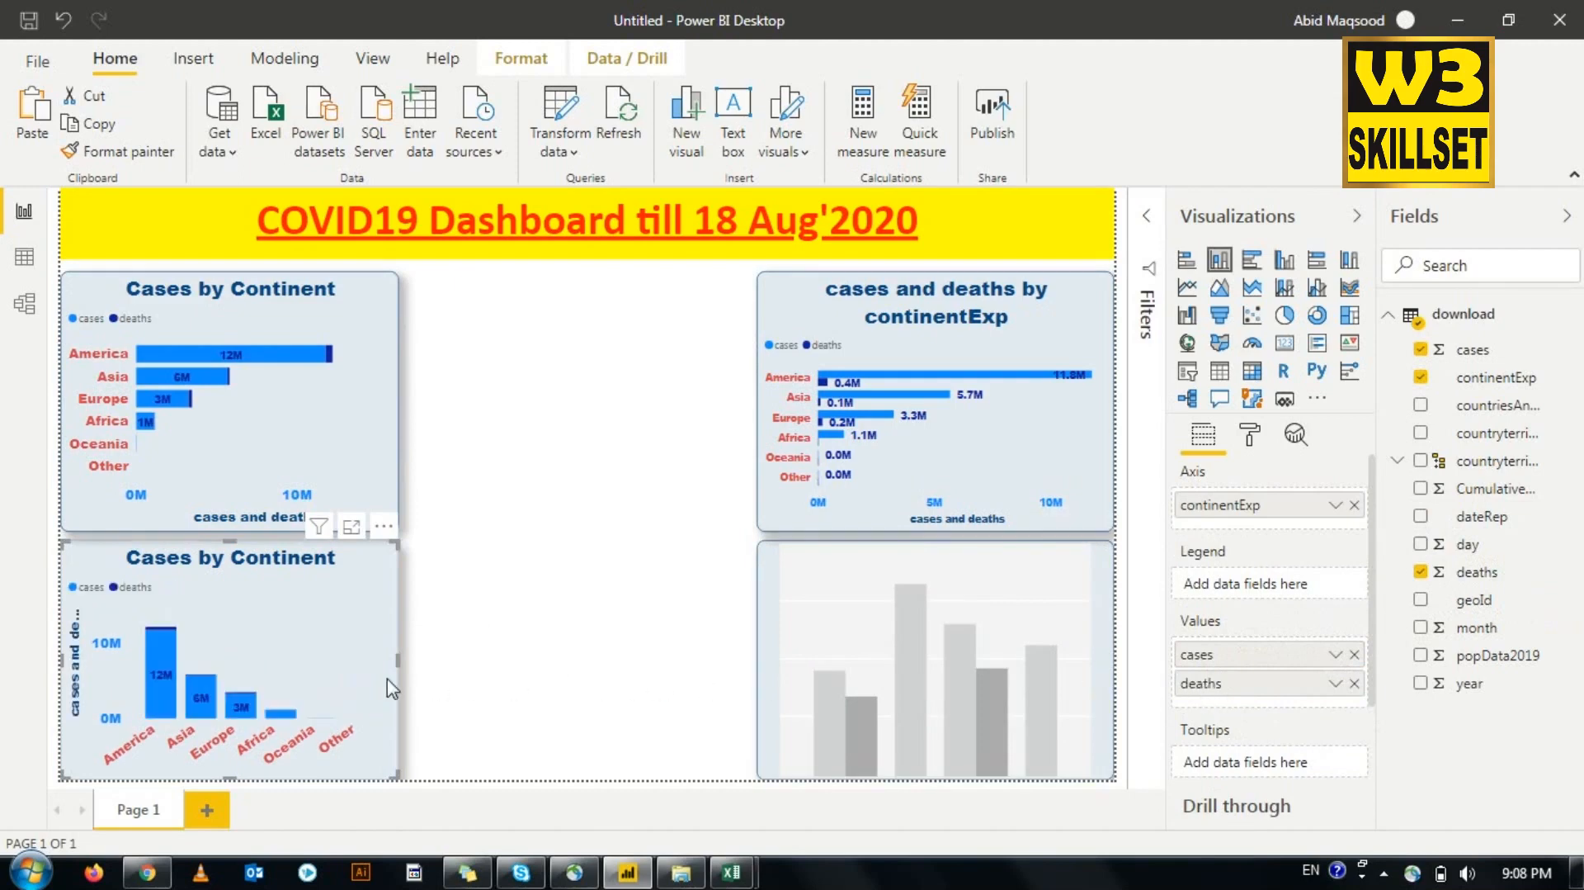
left_click(1056, 613)
left_click_drag(1473, 353, 1302, 642)
left_click_drag(1477, 572, 1302, 668)
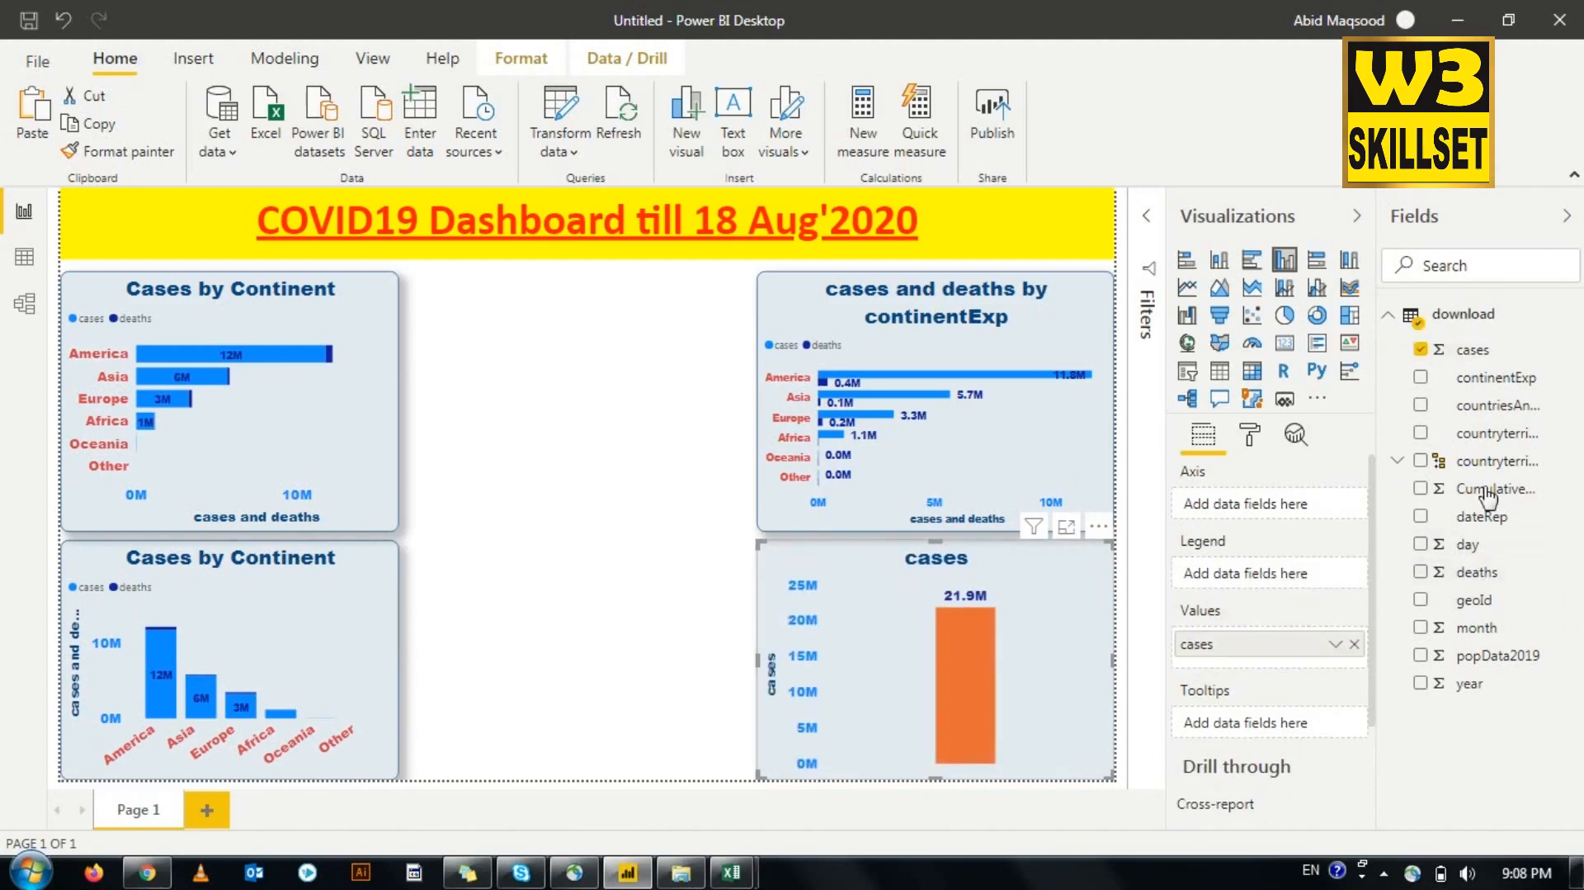
left_click_drag(1504, 385, 1282, 516)
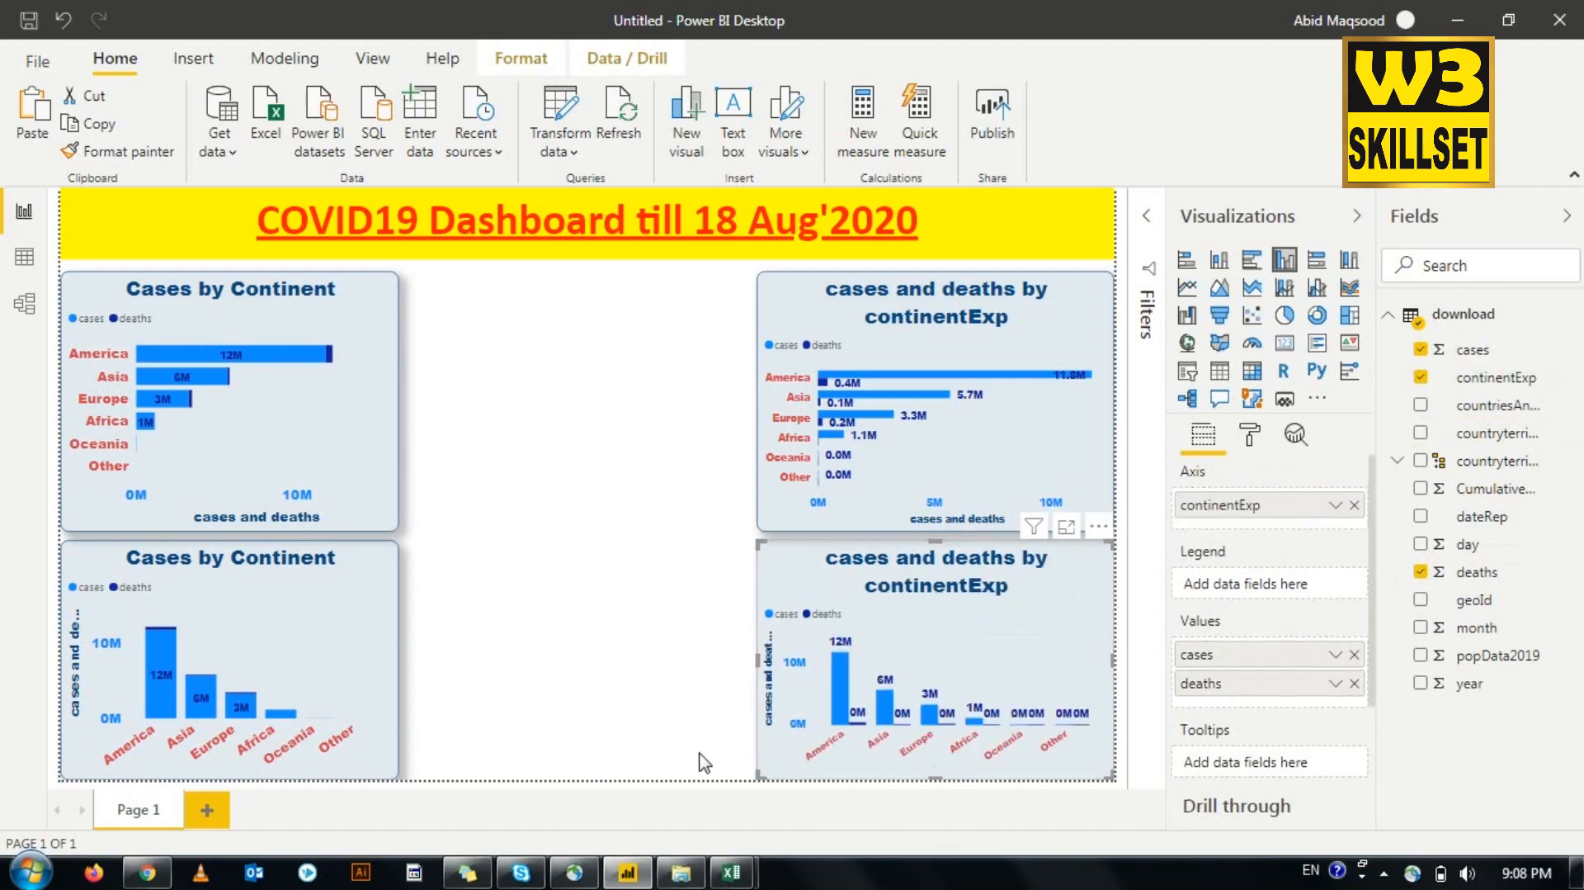
left_click(621, 654)
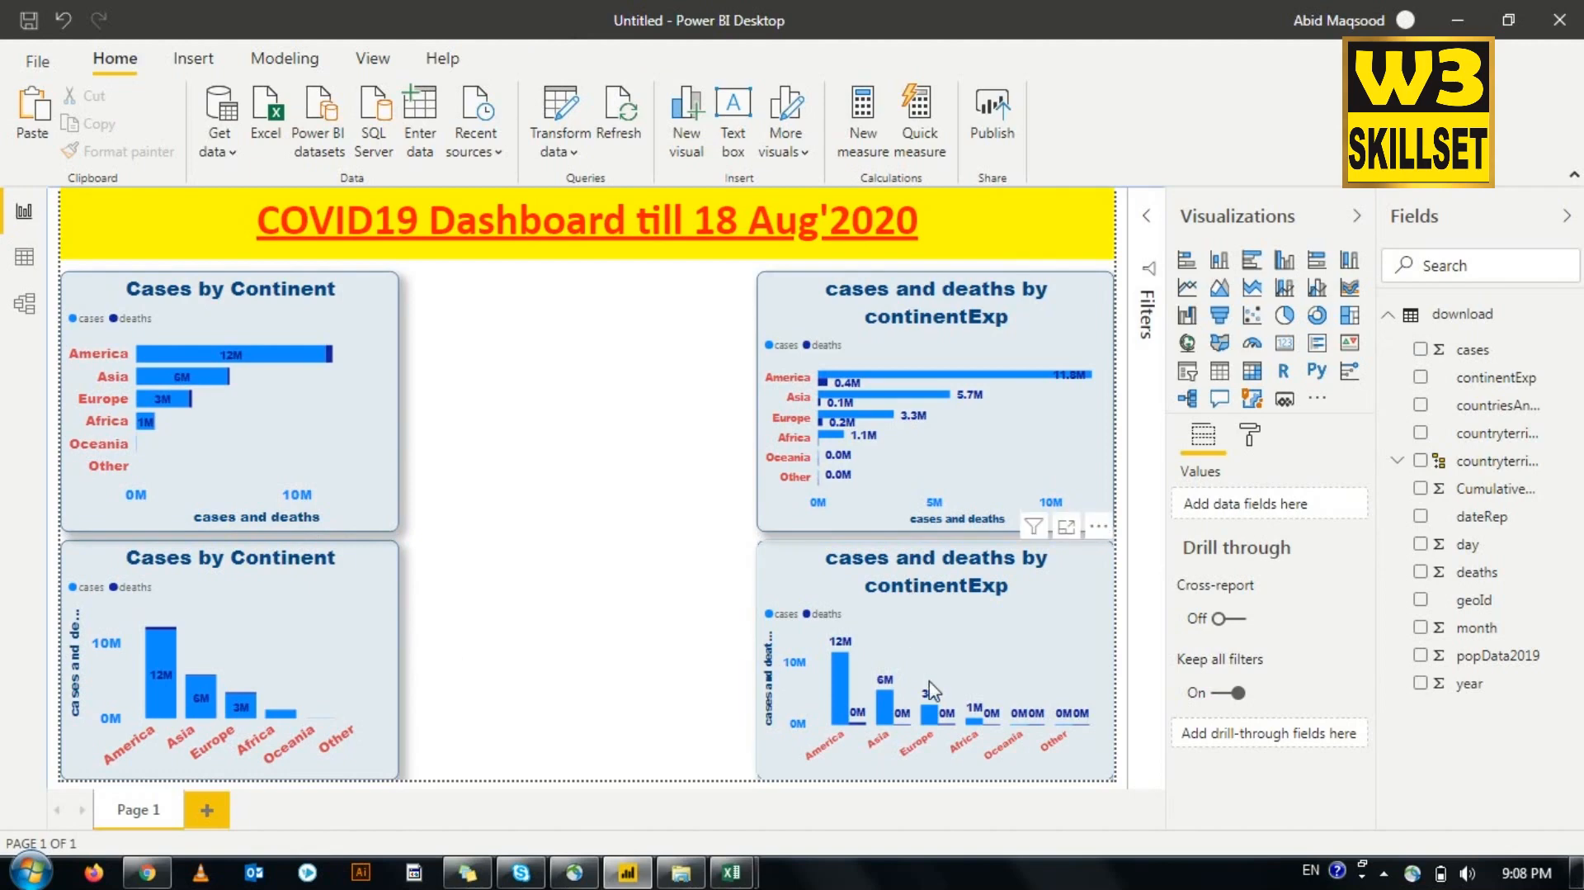
Step: Select all four charts together and delete them from the page
mouse_move(904, 726)
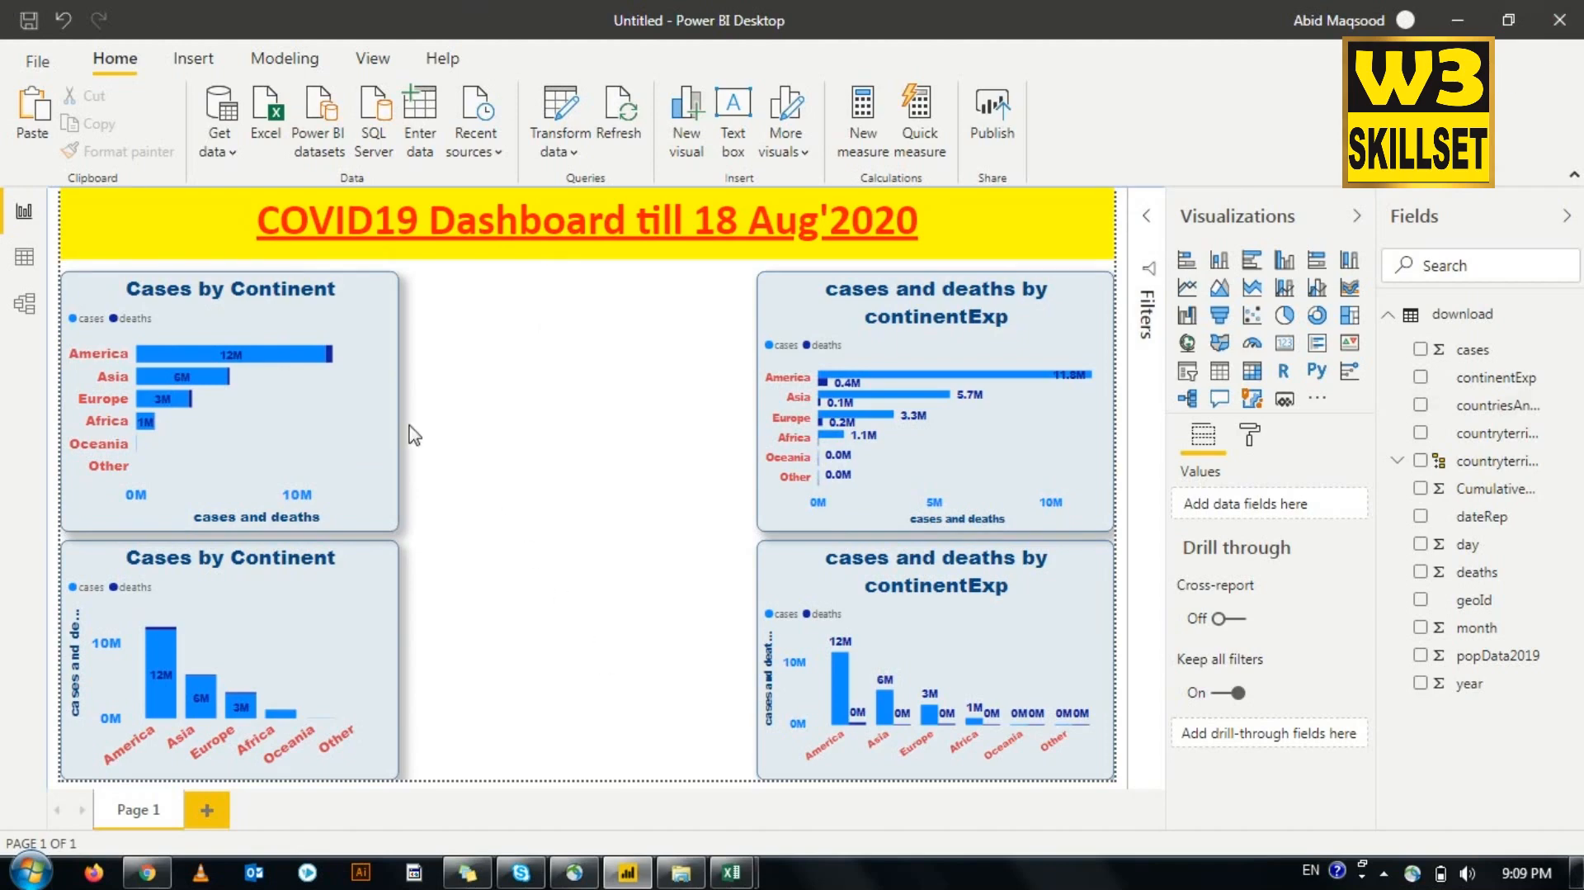
left_click(877, 375)
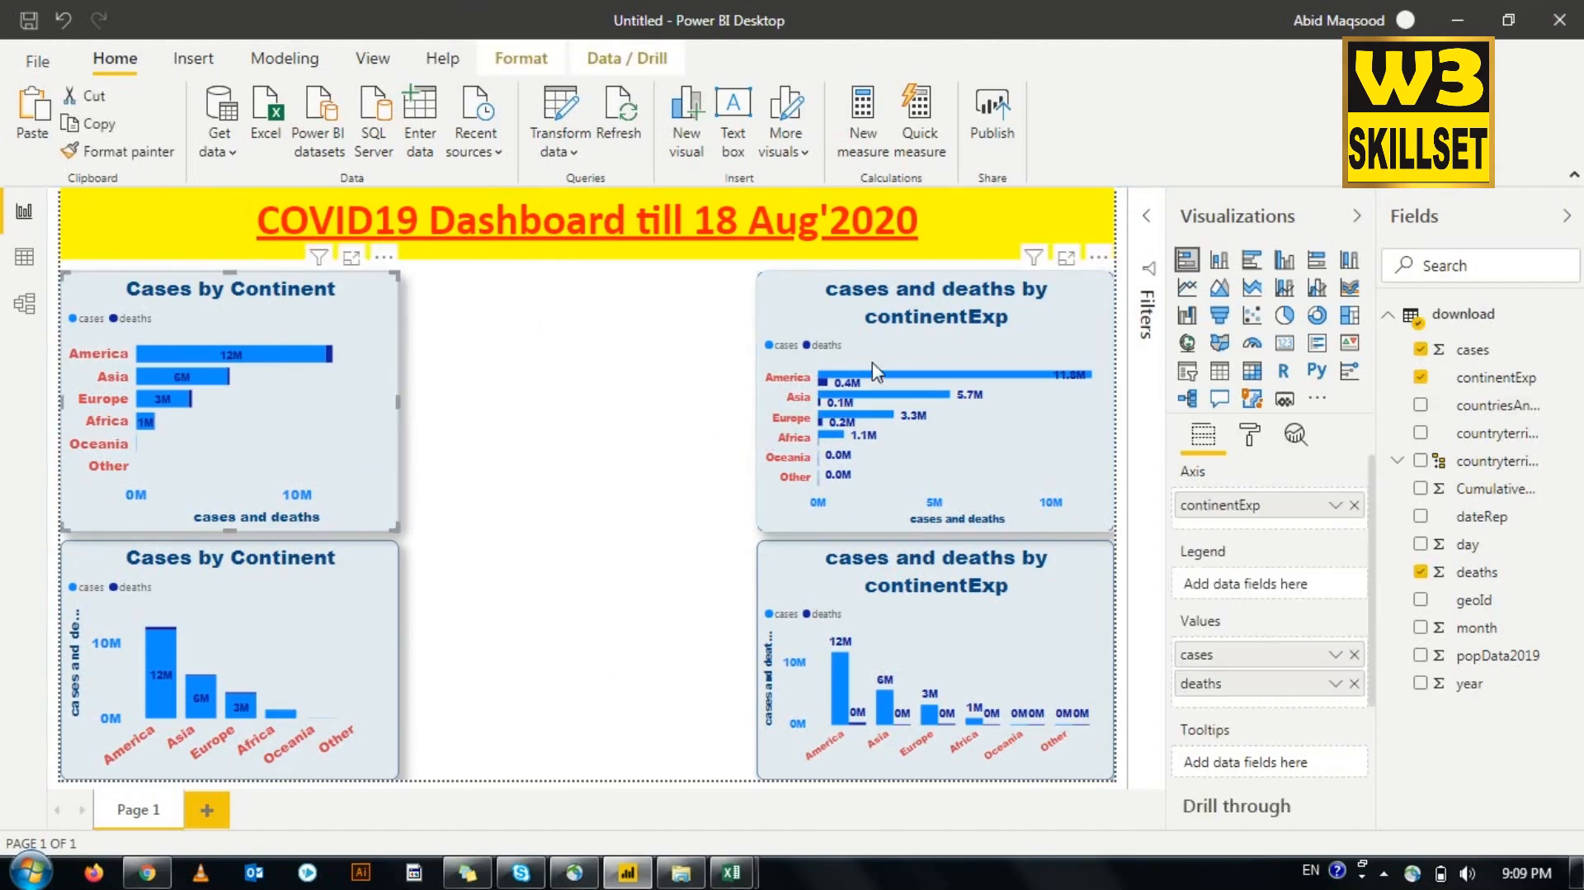
left_click(503, 565)
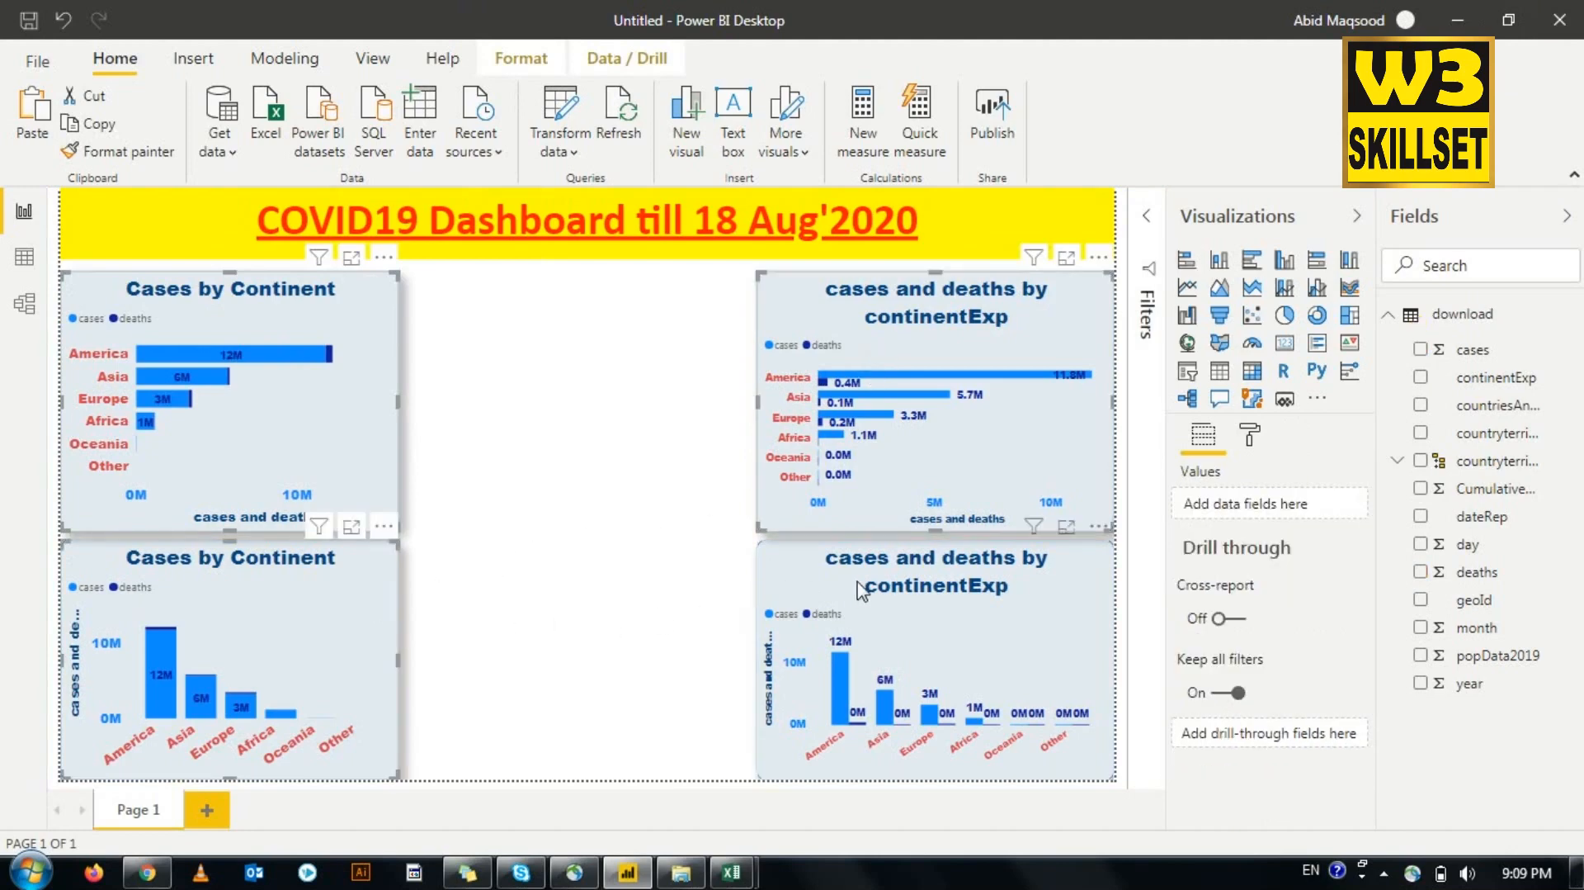
key("Delete")
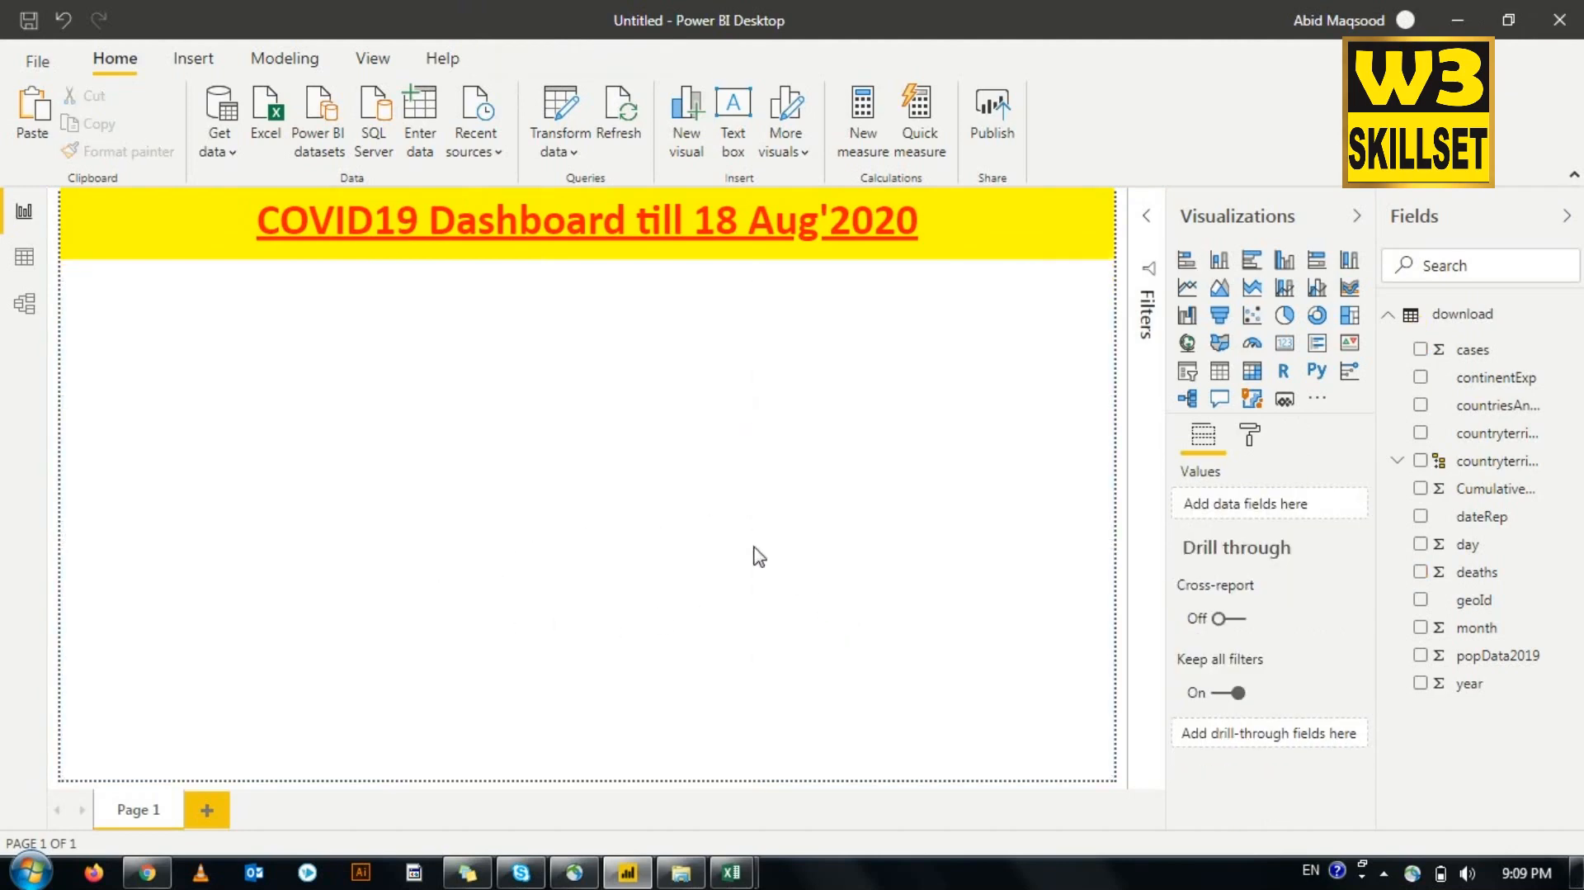
Step: Add a 100% stacked bar chart with cases and deaths as values and continentExp as its axis
left_click(1319, 262)
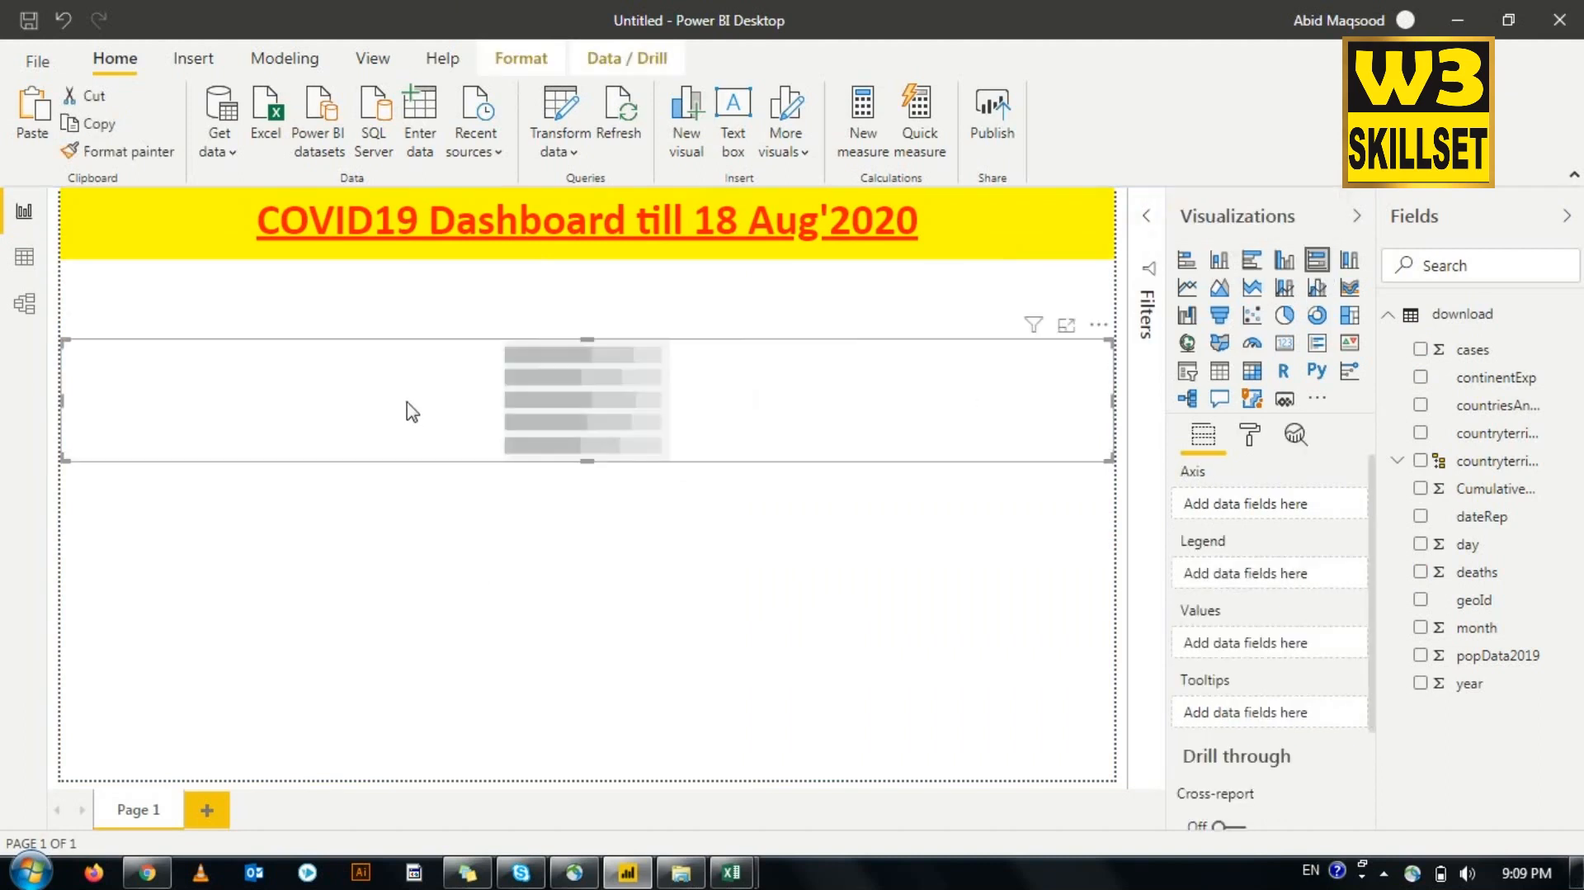
left_click_drag(1471, 353, 1242, 642)
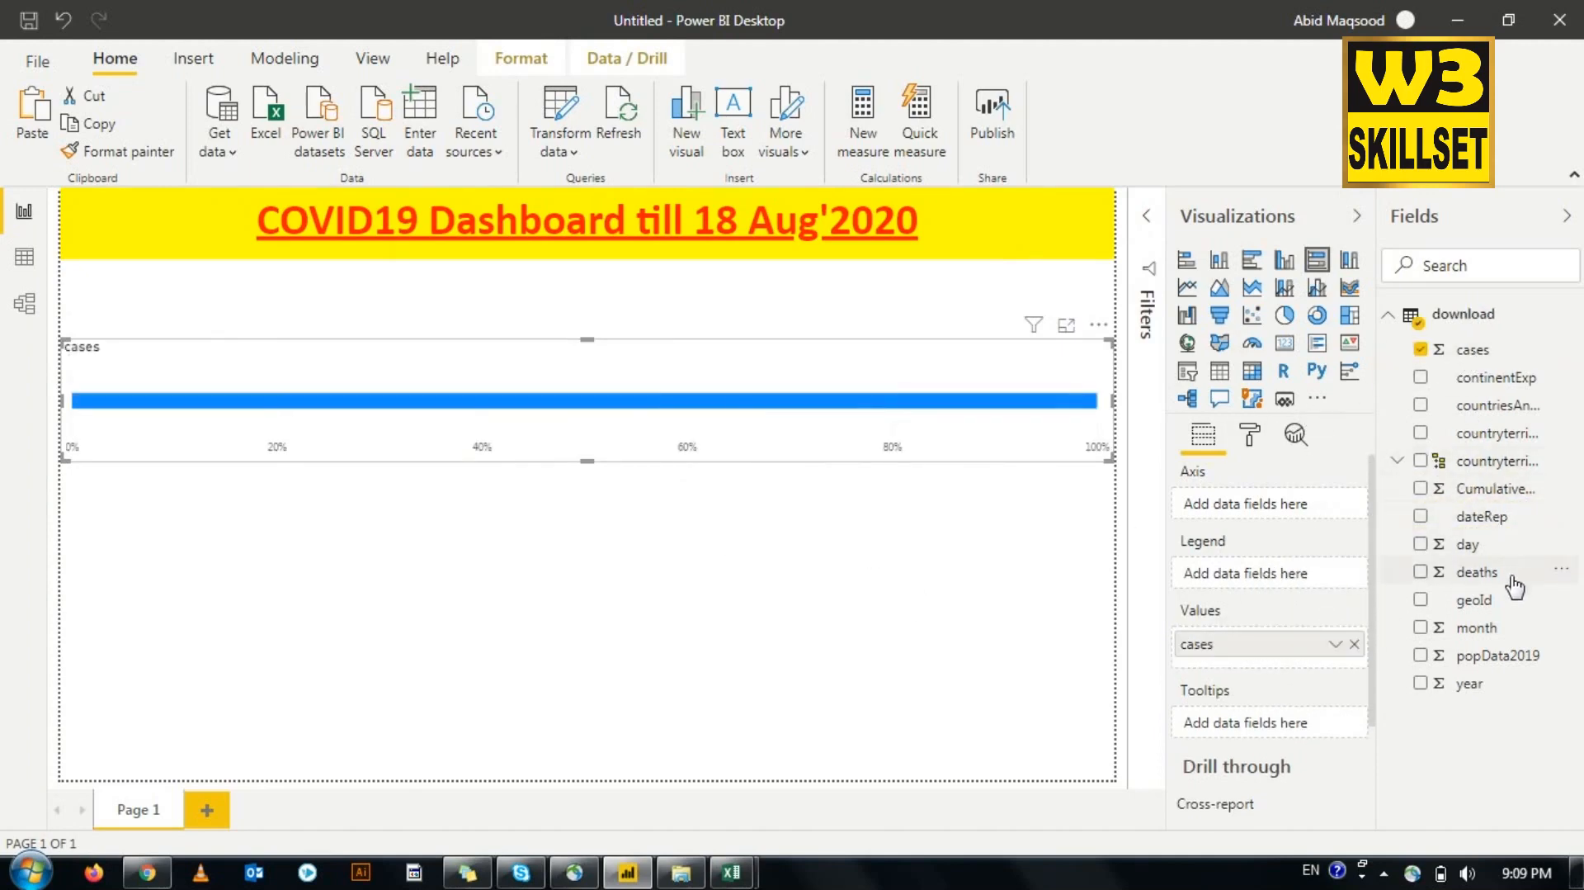
left_click_drag(1499, 580, 1301, 672)
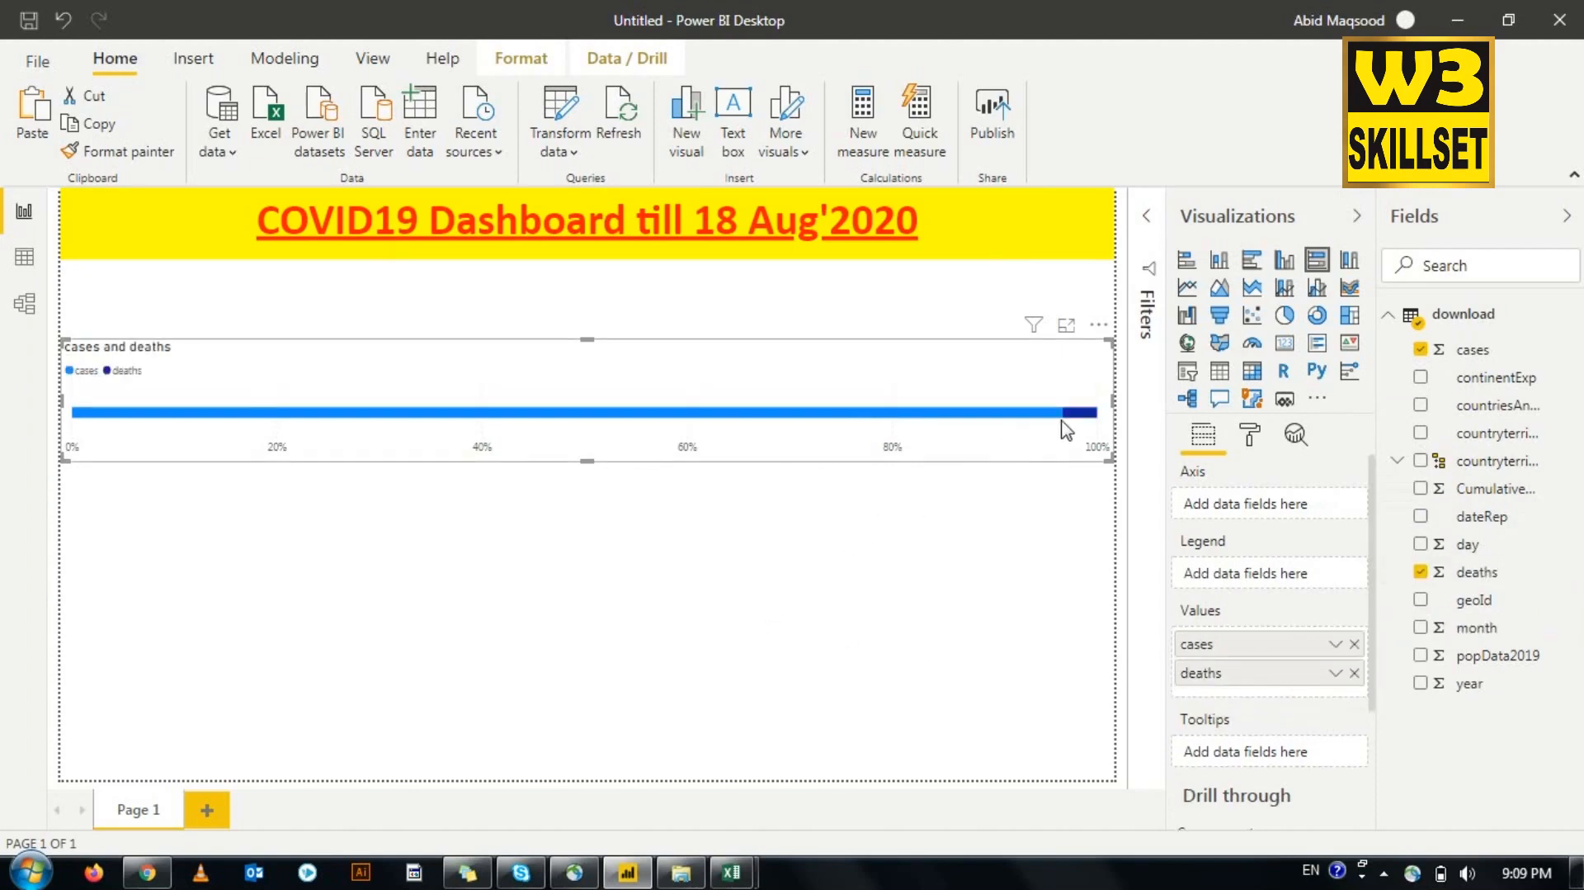
mouse_move(1083, 422)
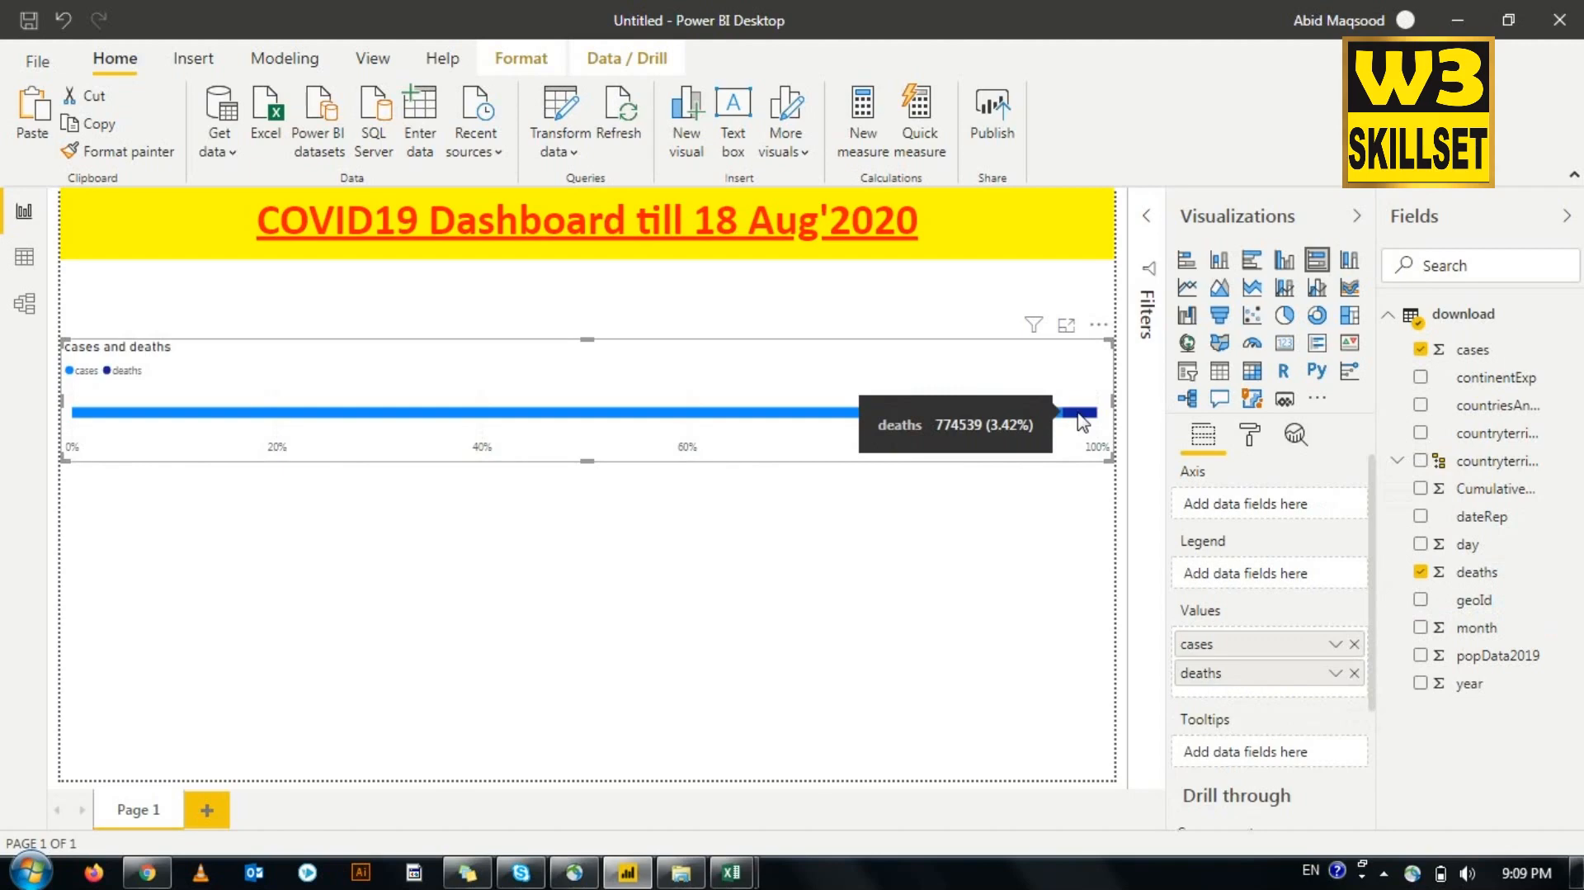
mouse_move(745, 421)
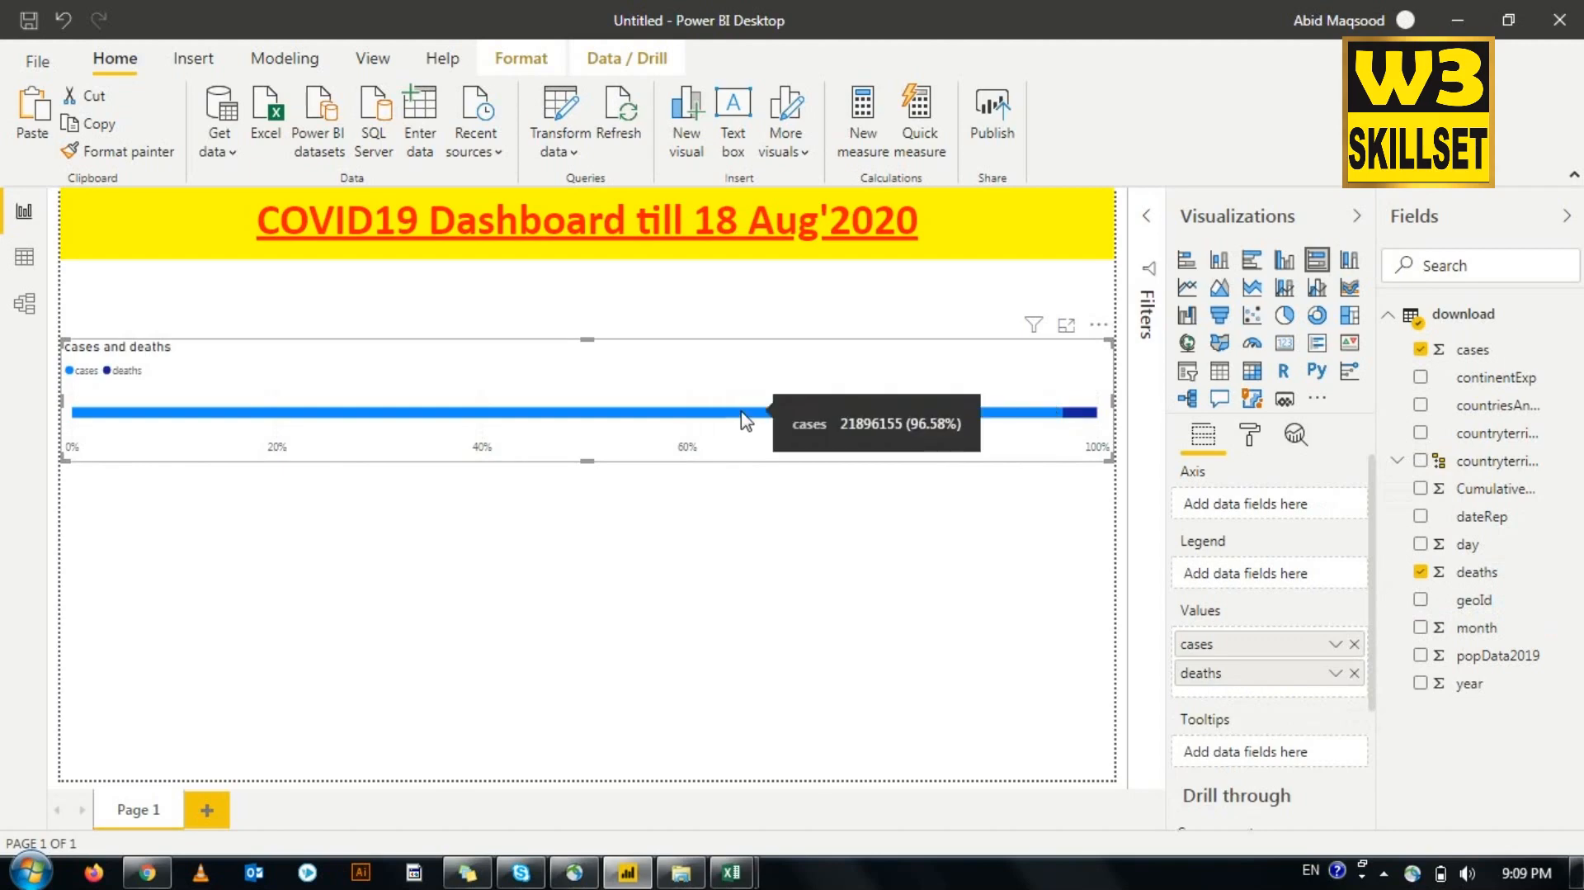
left_click_drag(1519, 378, 1238, 503)
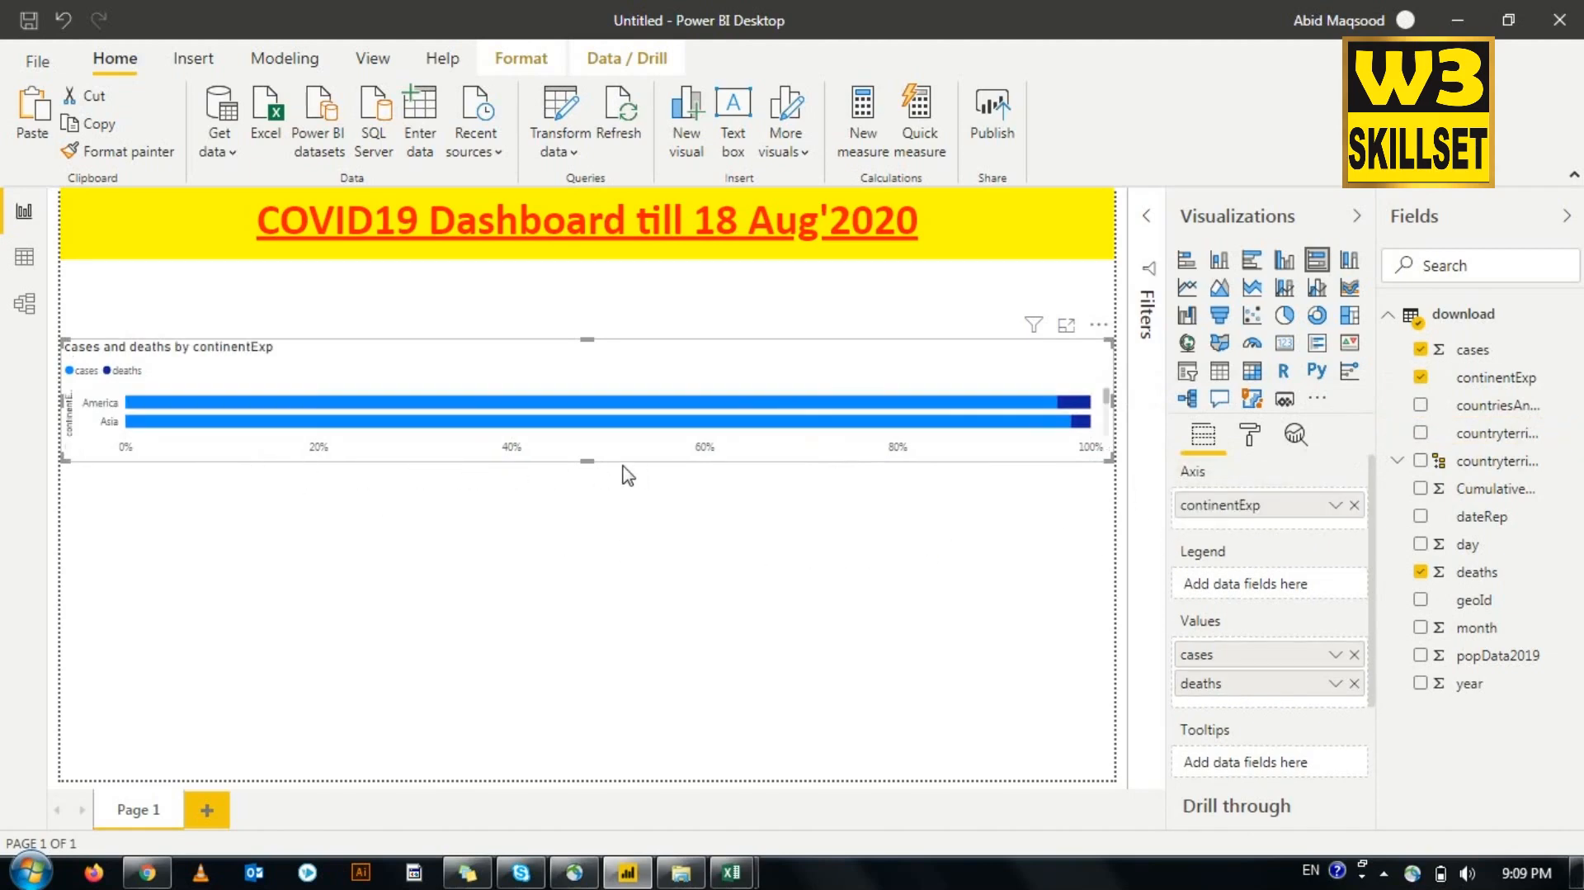
Step: Make the 100% stacked bar chart taller to fit all continents and narrow it to under half the page width
left_click_drag(589, 459, 588, 587)
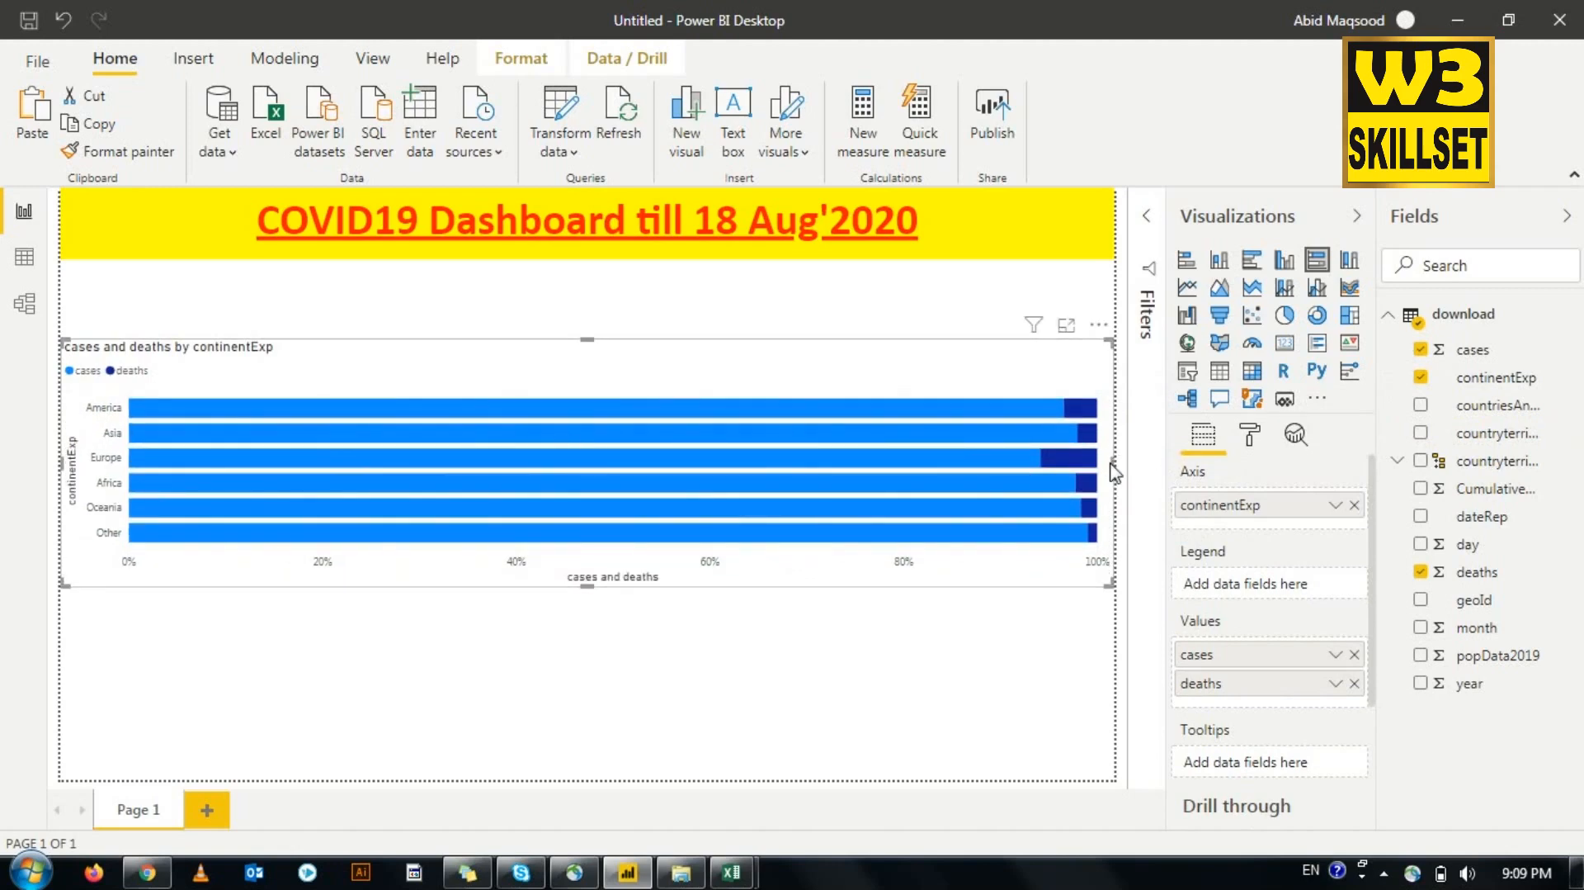
left_click_drag(1113, 461, 512, 460)
left_click(555, 509)
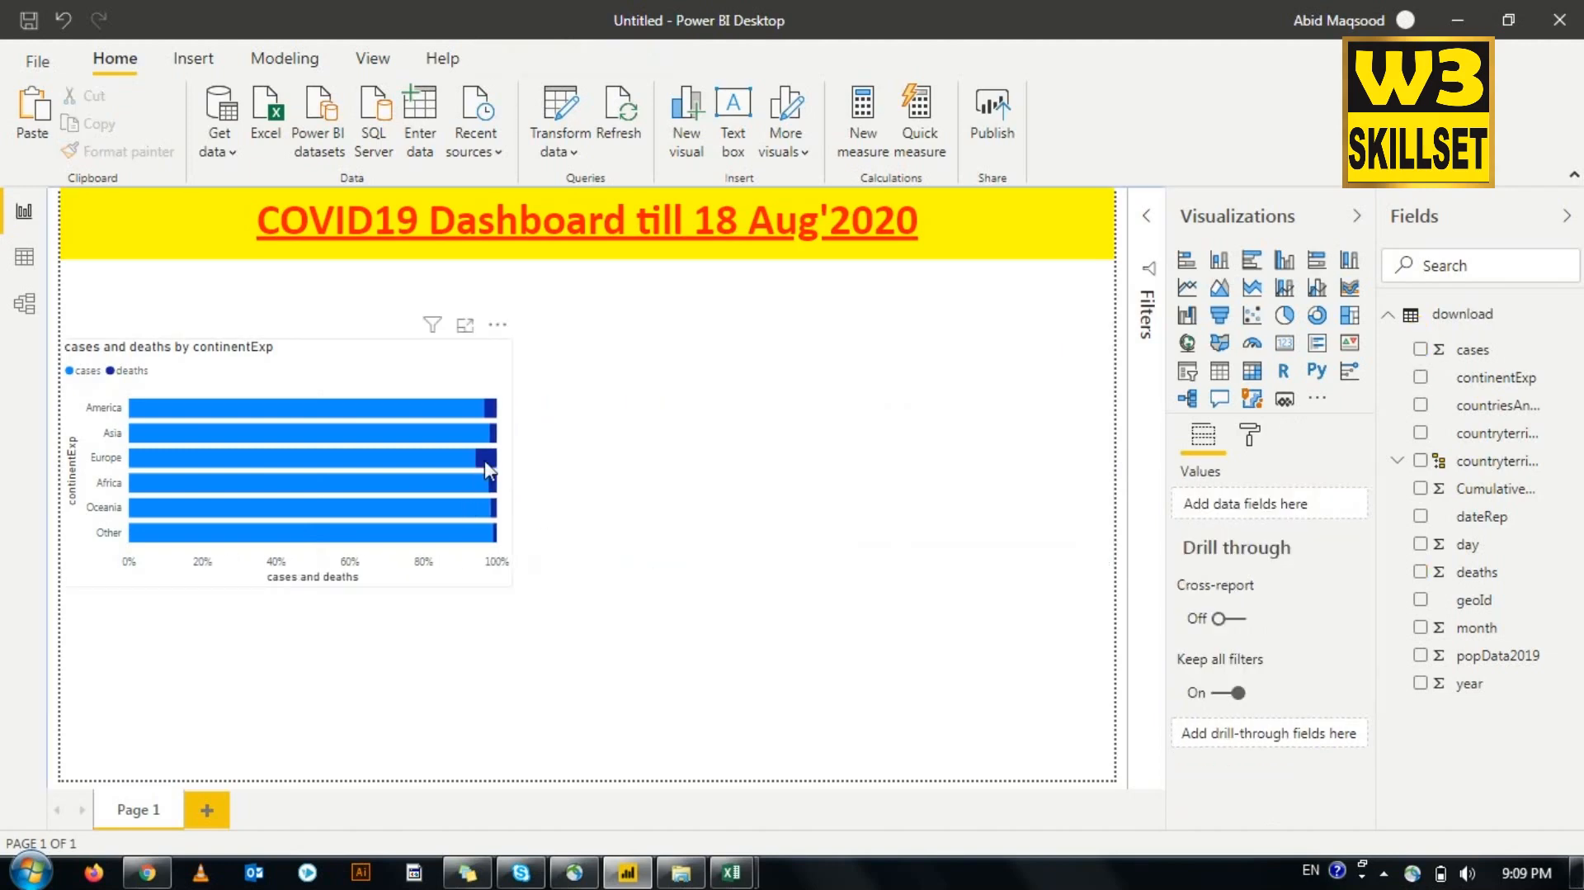
mouse_move(489, 471)
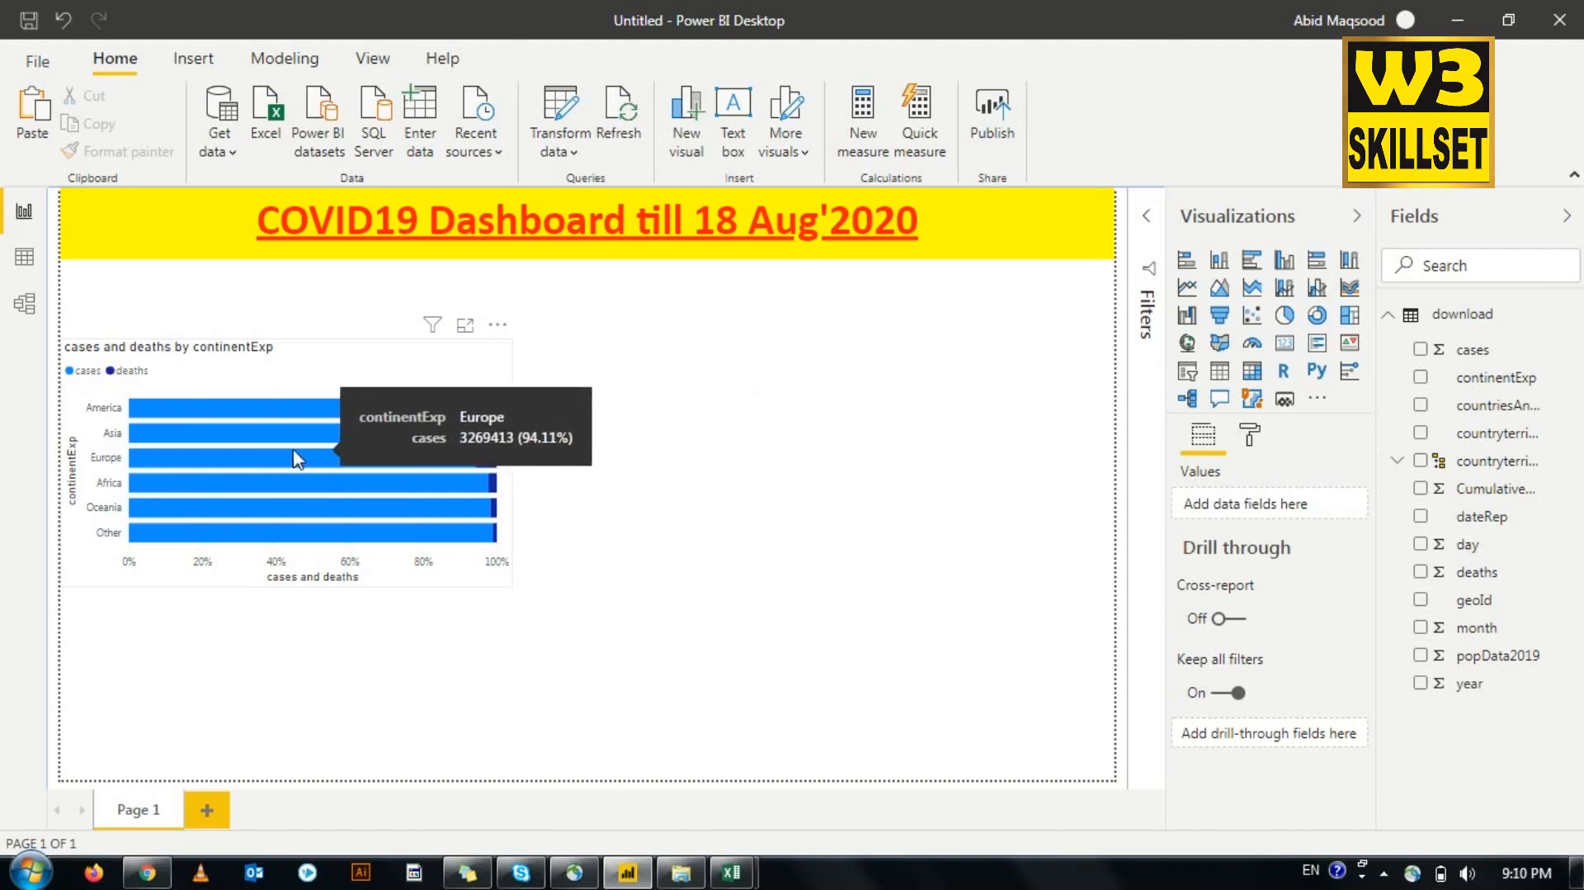
mouse_move(213, 528)
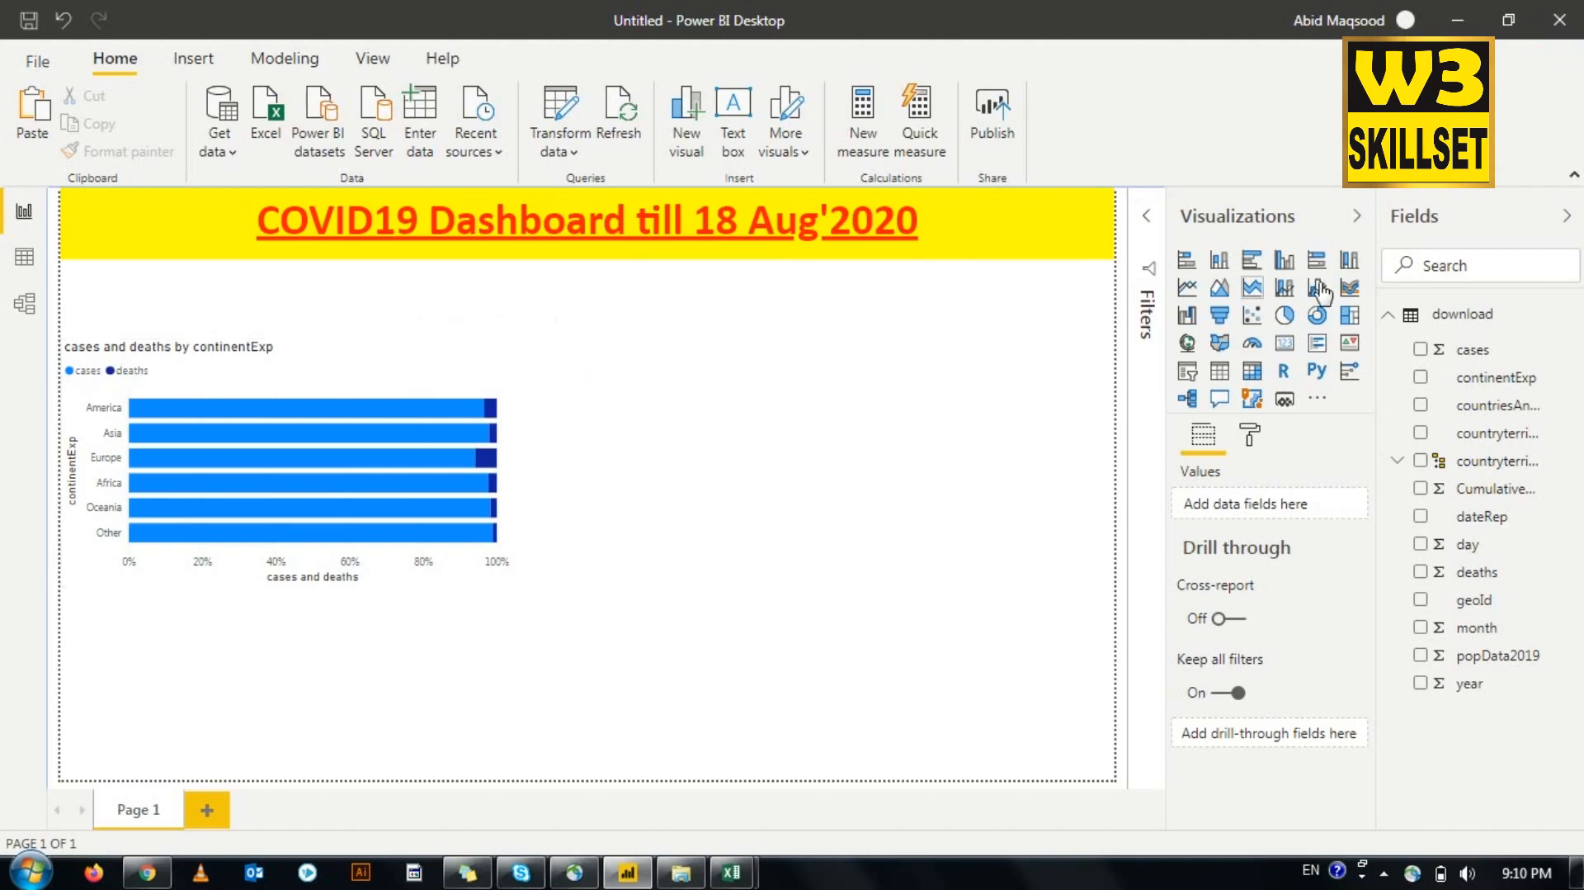
Step: Add a 100% stacked column chart below the bar chart, with cases and deaths as values and continentExp as its axis
left_click(1351, 262)
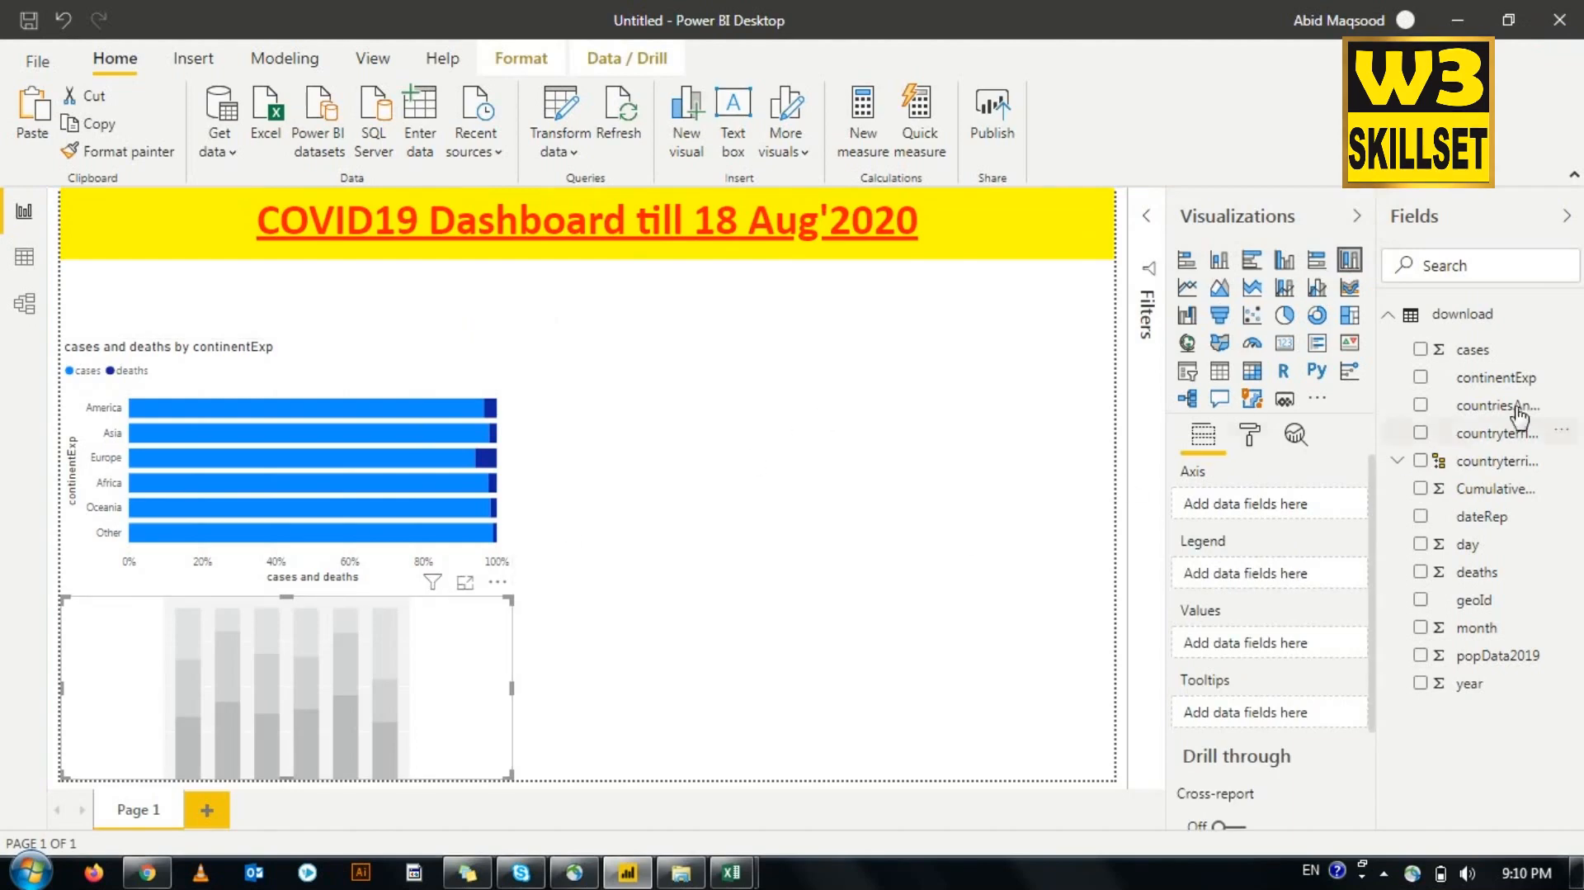
left_click_drag(1476, 350, 1278, 652)
left_click_drag(1488, 581, 1213, 670)
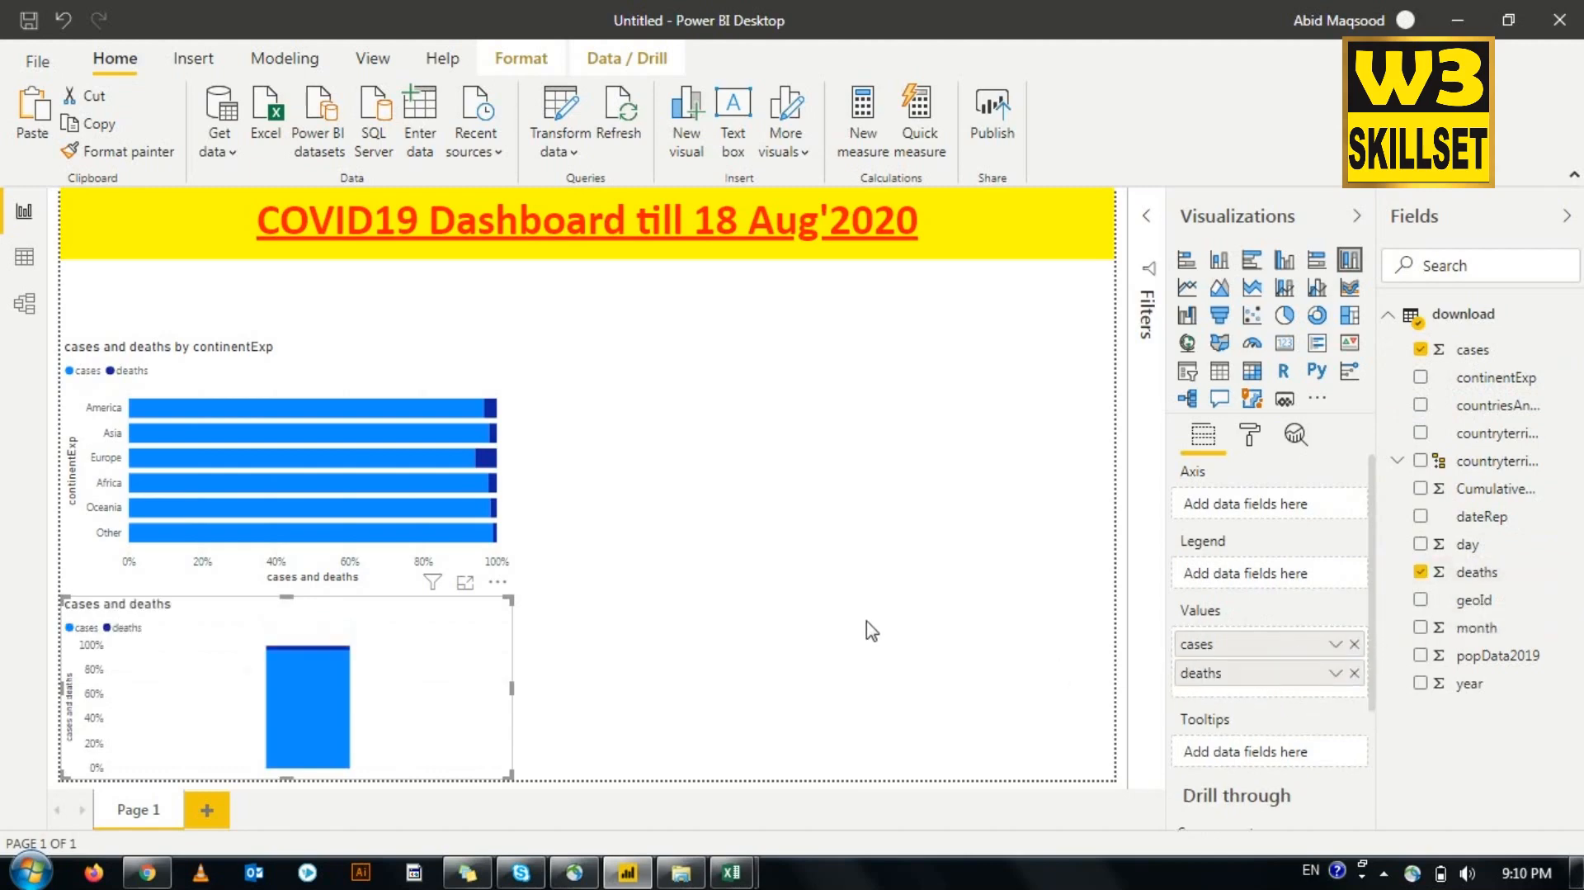
left_click_drag(1504, 381, 1287, 504)
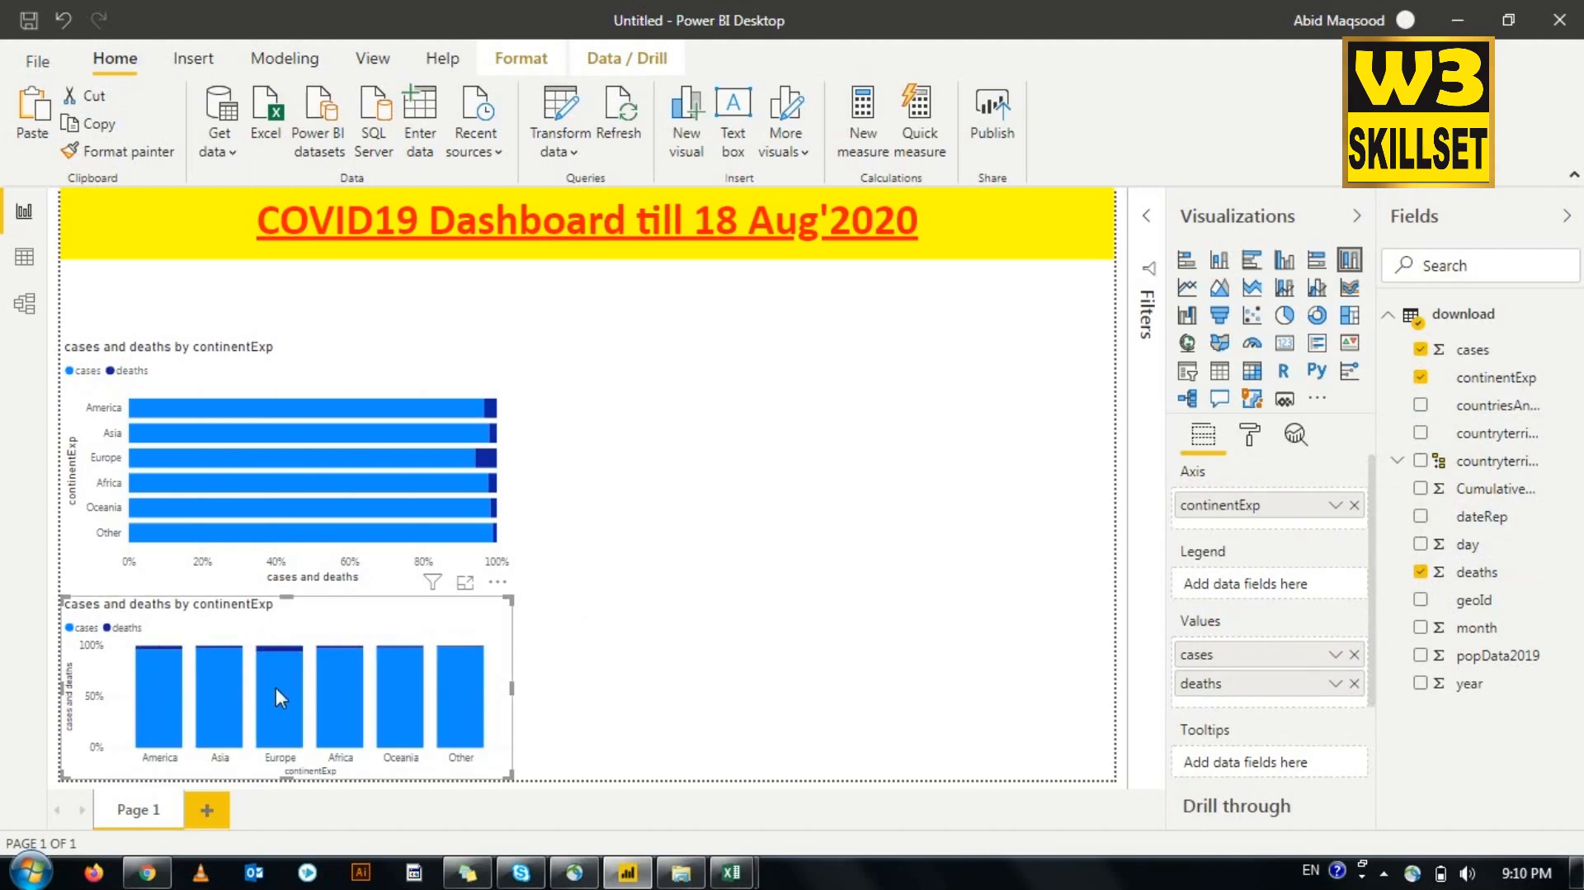
Step: Move the 100% stacked bar chart up against the title banner and stretch the column chart upward to fill the gap
mouse_move(275, 688)
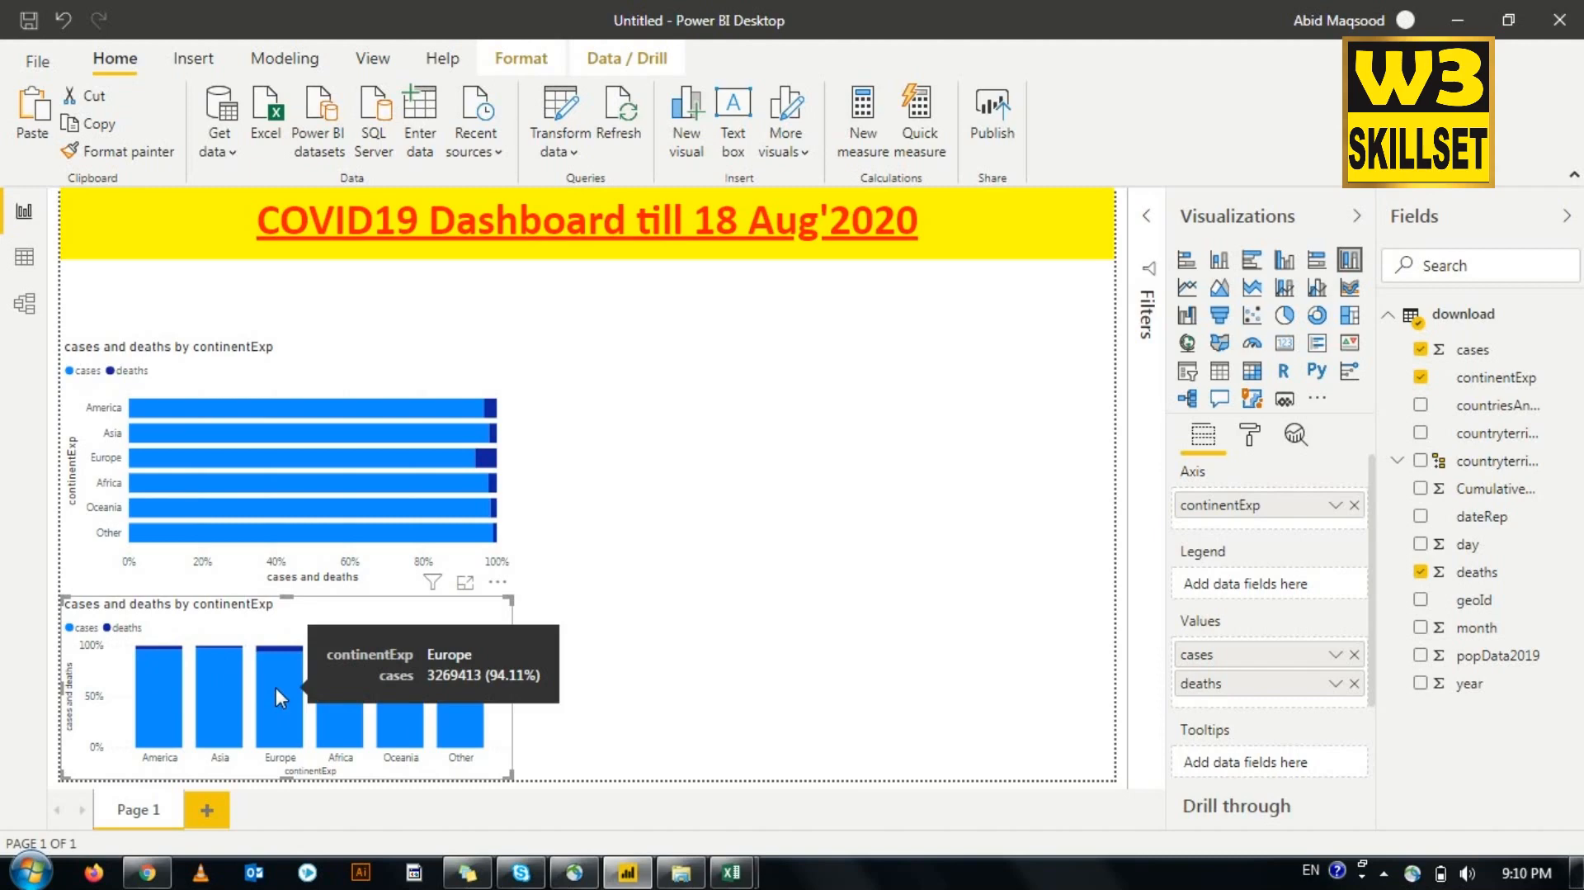
mouse_move(270, 646)
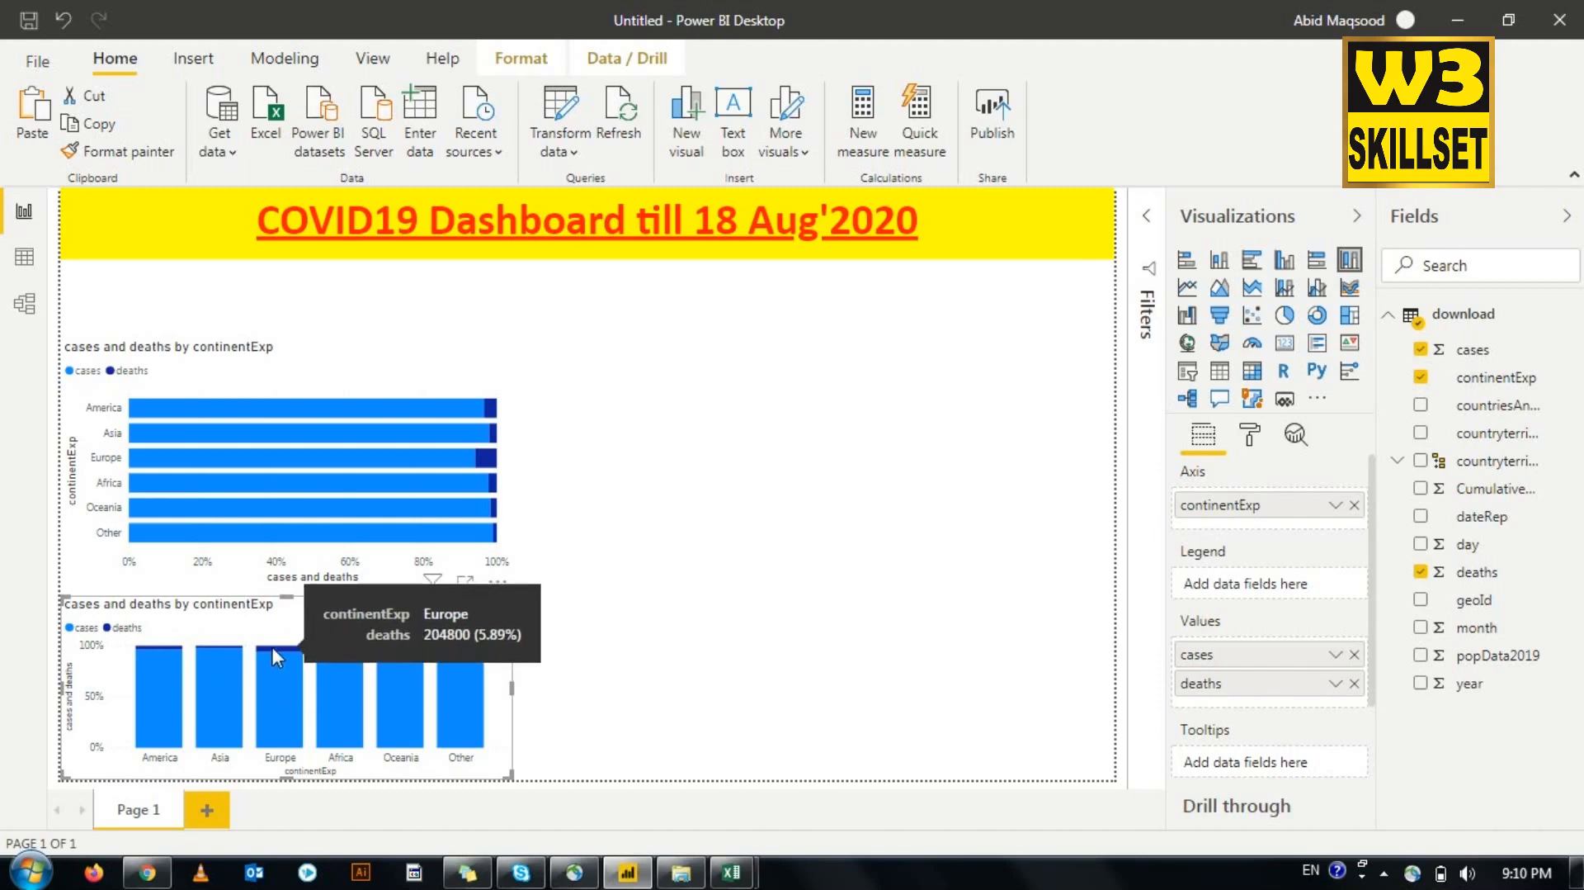
mouse_move(338, 382)
left_click_drag(334, 373, 339, 298)
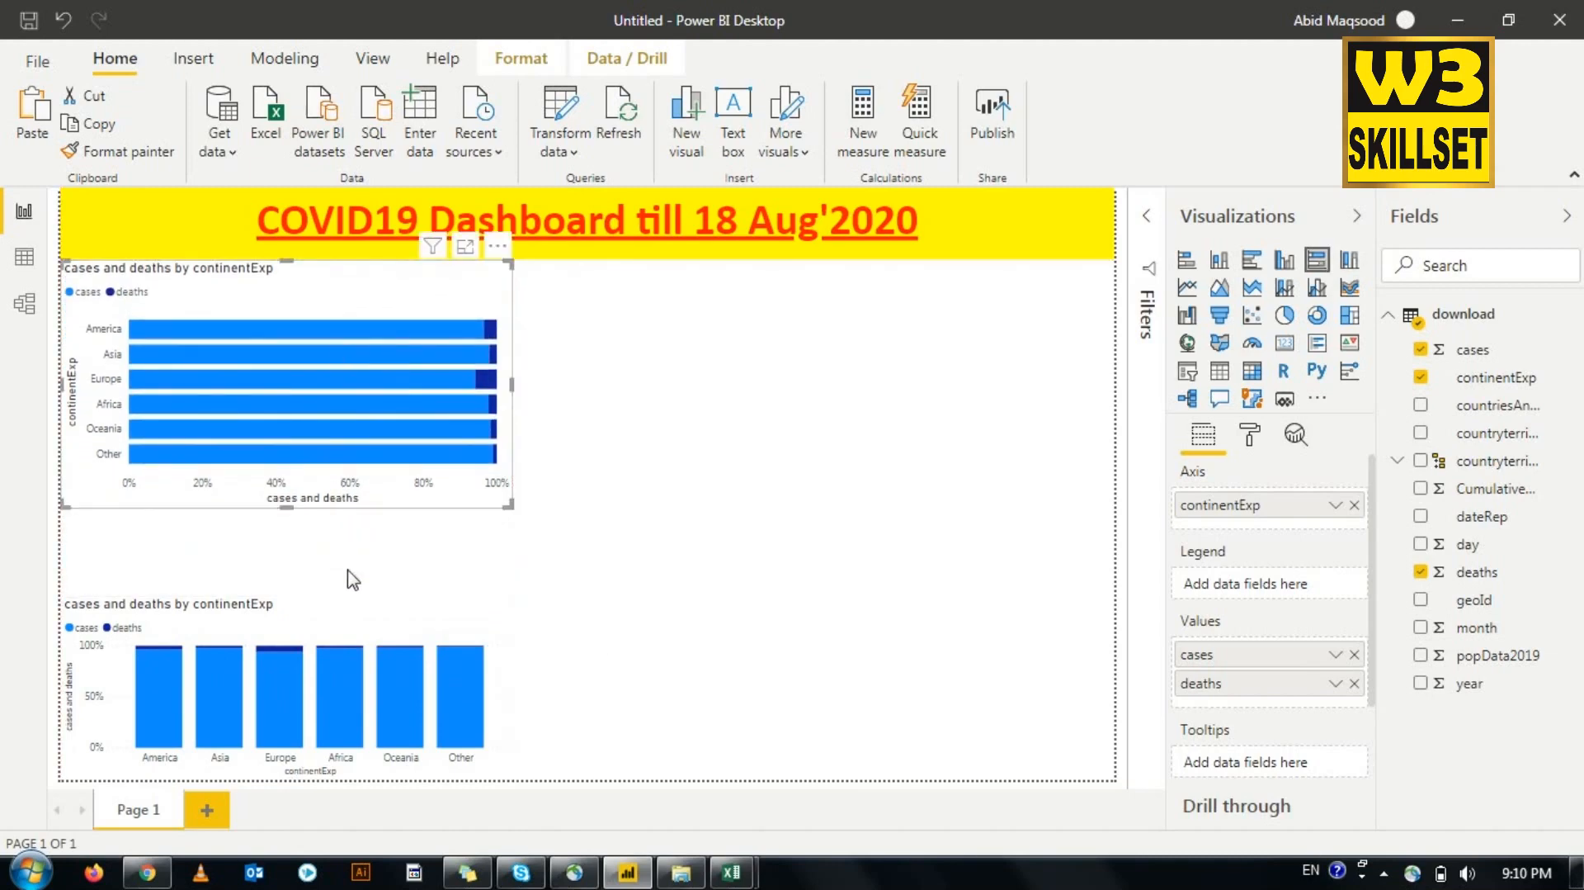
left_click(348, 593)
left_click(292, 608)
left_click_drag(289, 595, 296, 517)
left_click(522, 739)
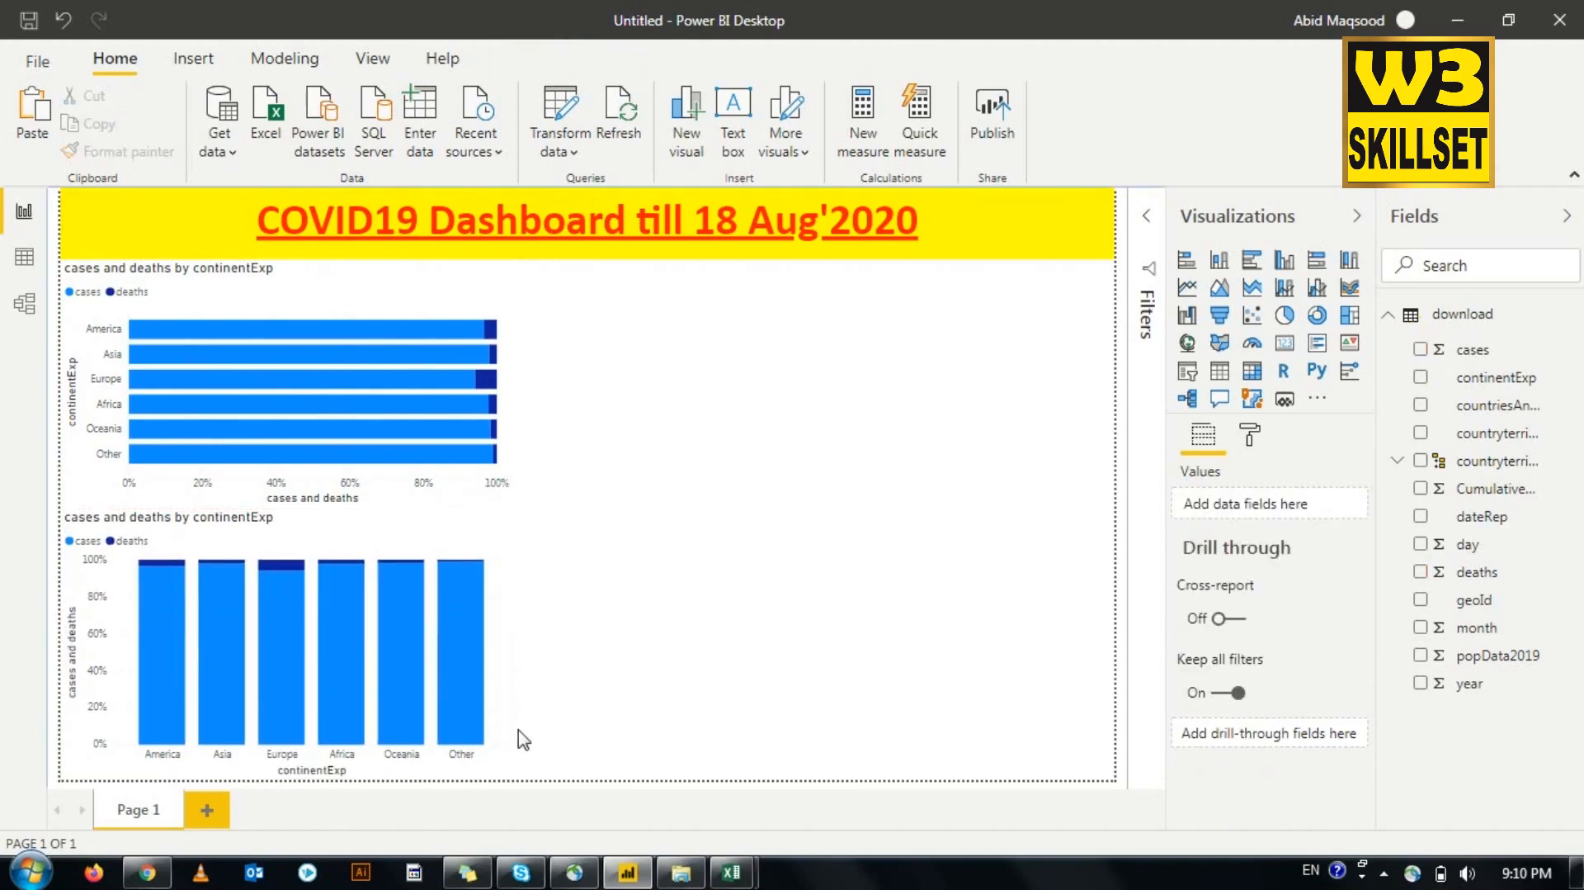
Step: Turn on data labels for the 100% stacked column chart
left_click(356, 670)
left_click(451, 542)
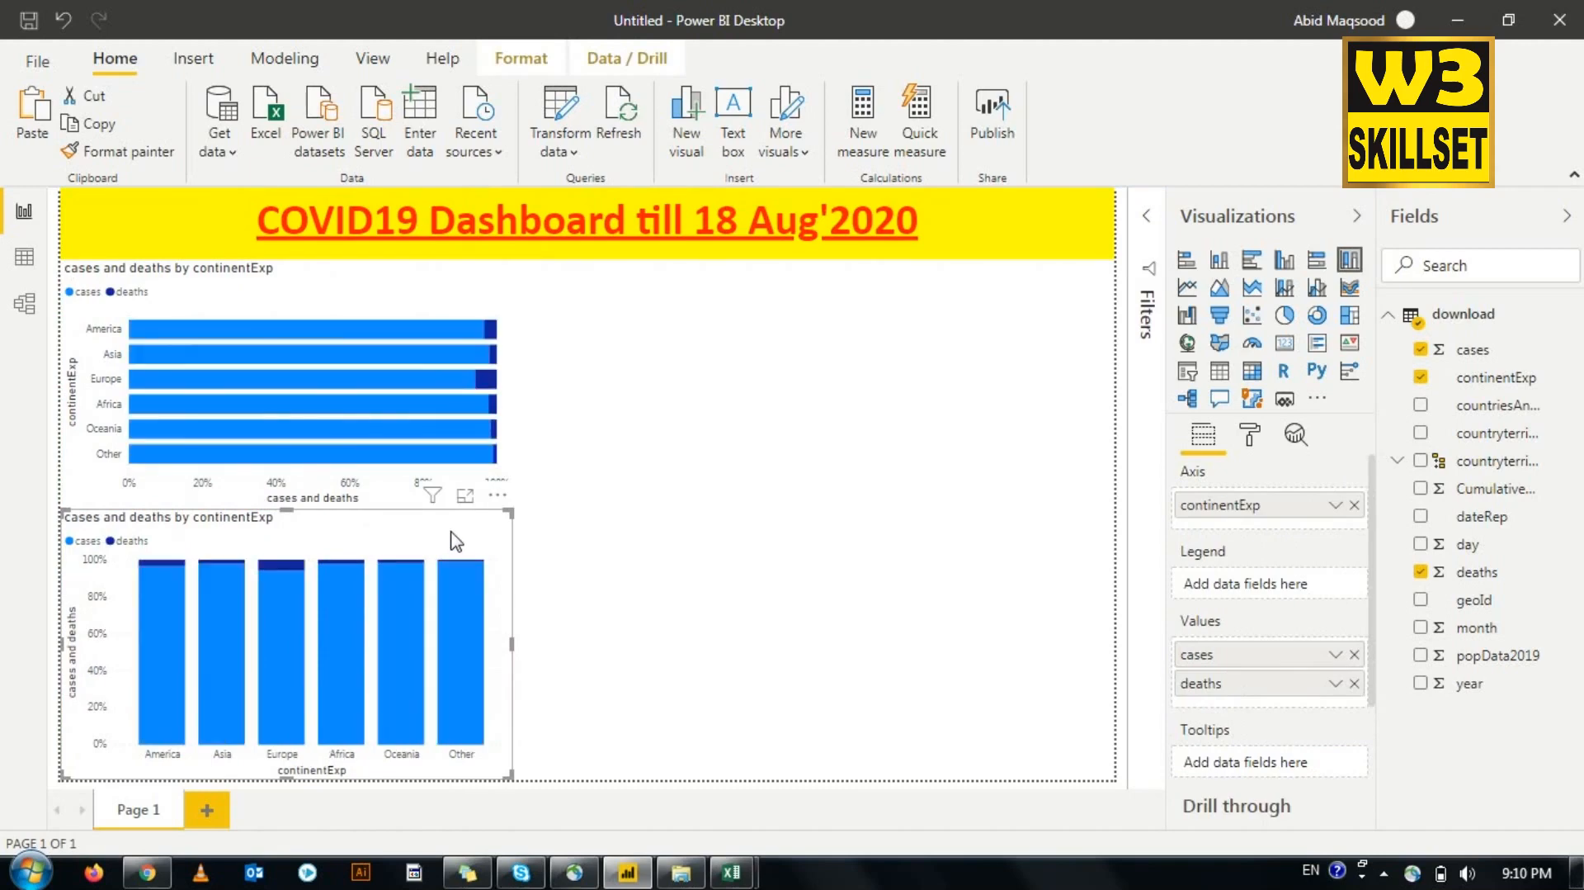
left_click(1252, 437)
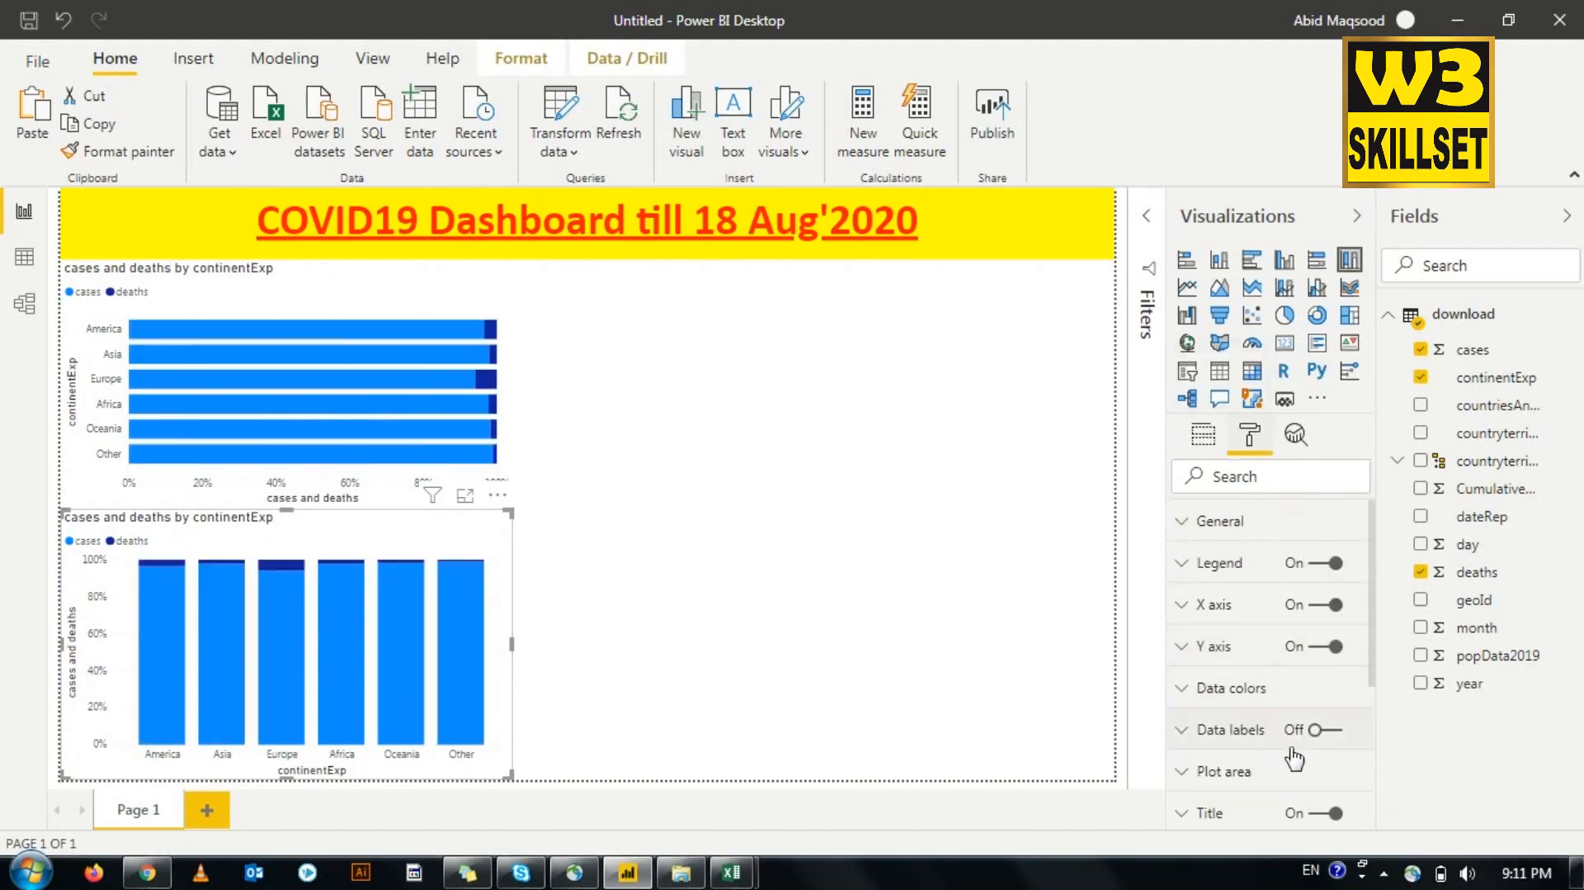
left_click(1334, 731)
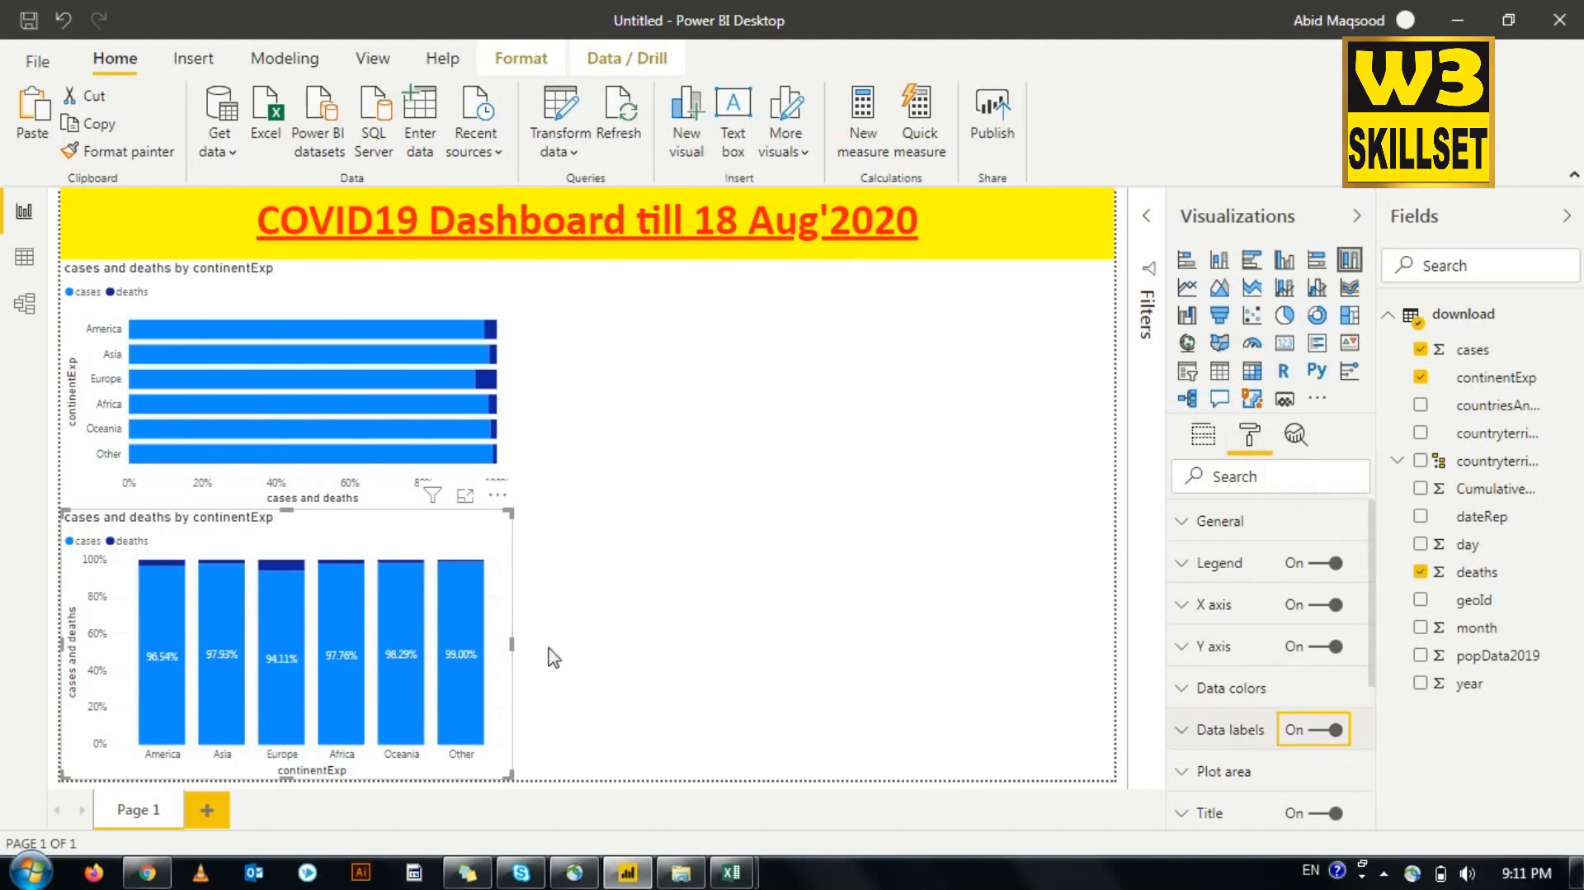
Step: Highlight Europe across both charts from its column, and clear the highlight again
left_click(267, 564)
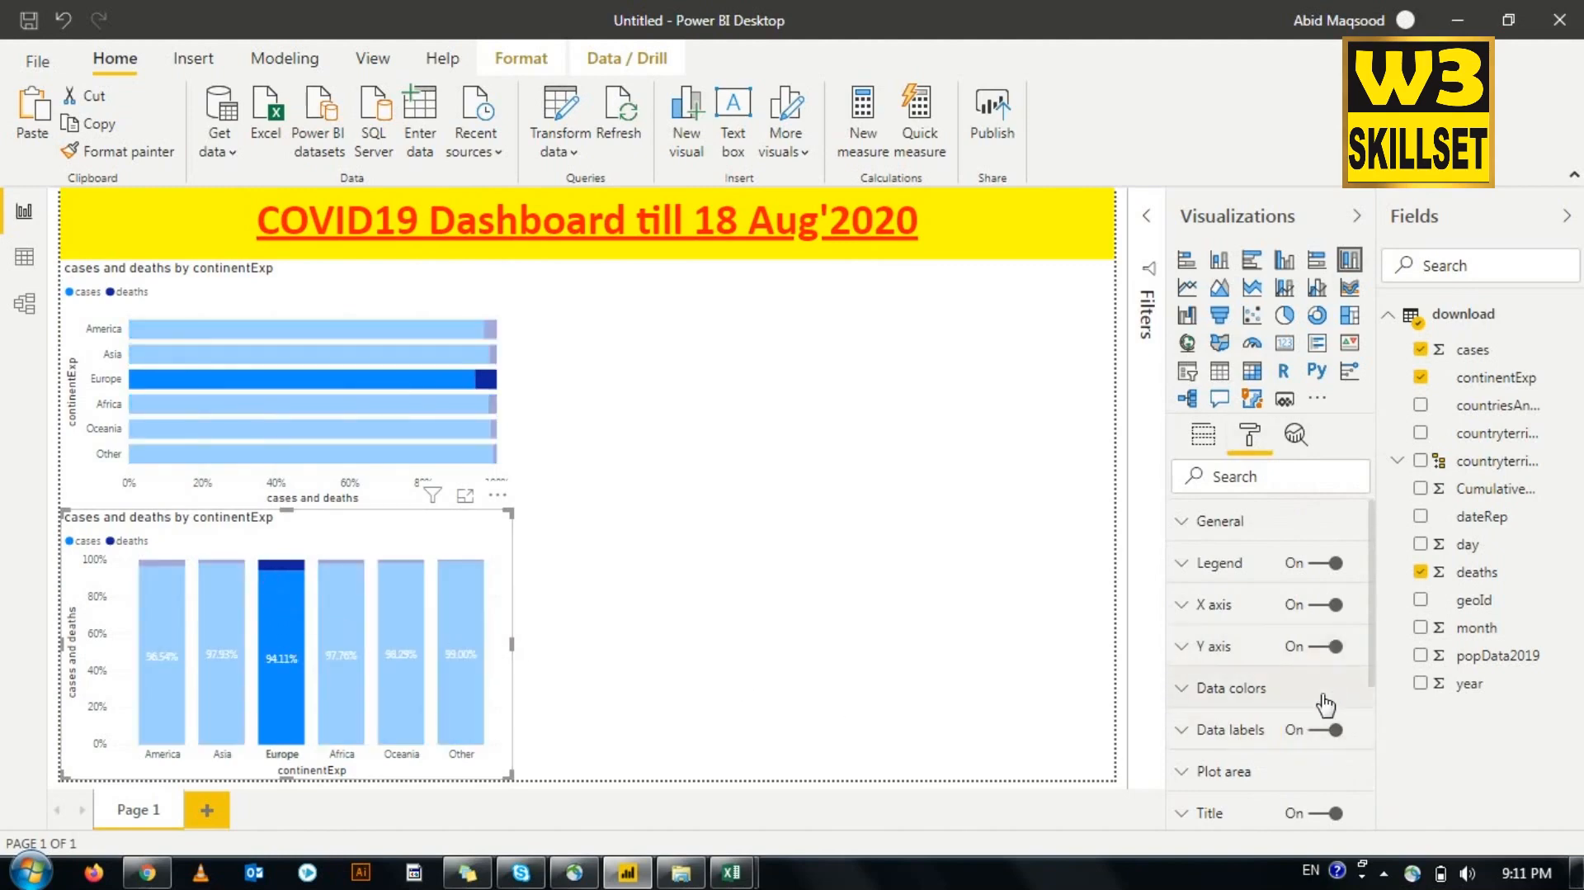
left_click(656, 655)
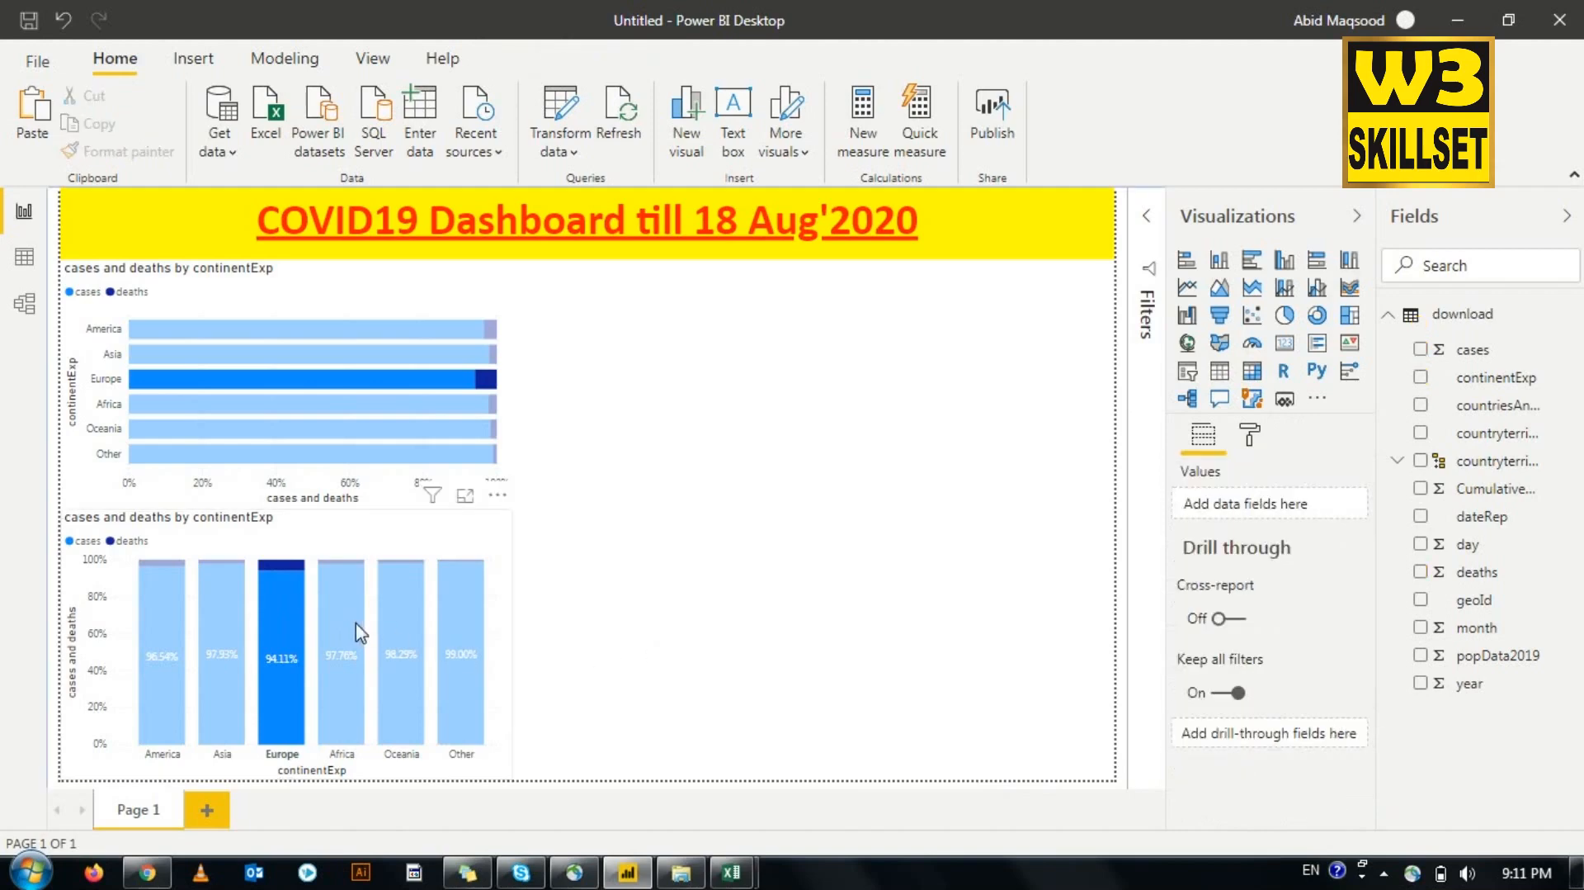
left_click(364, 546)
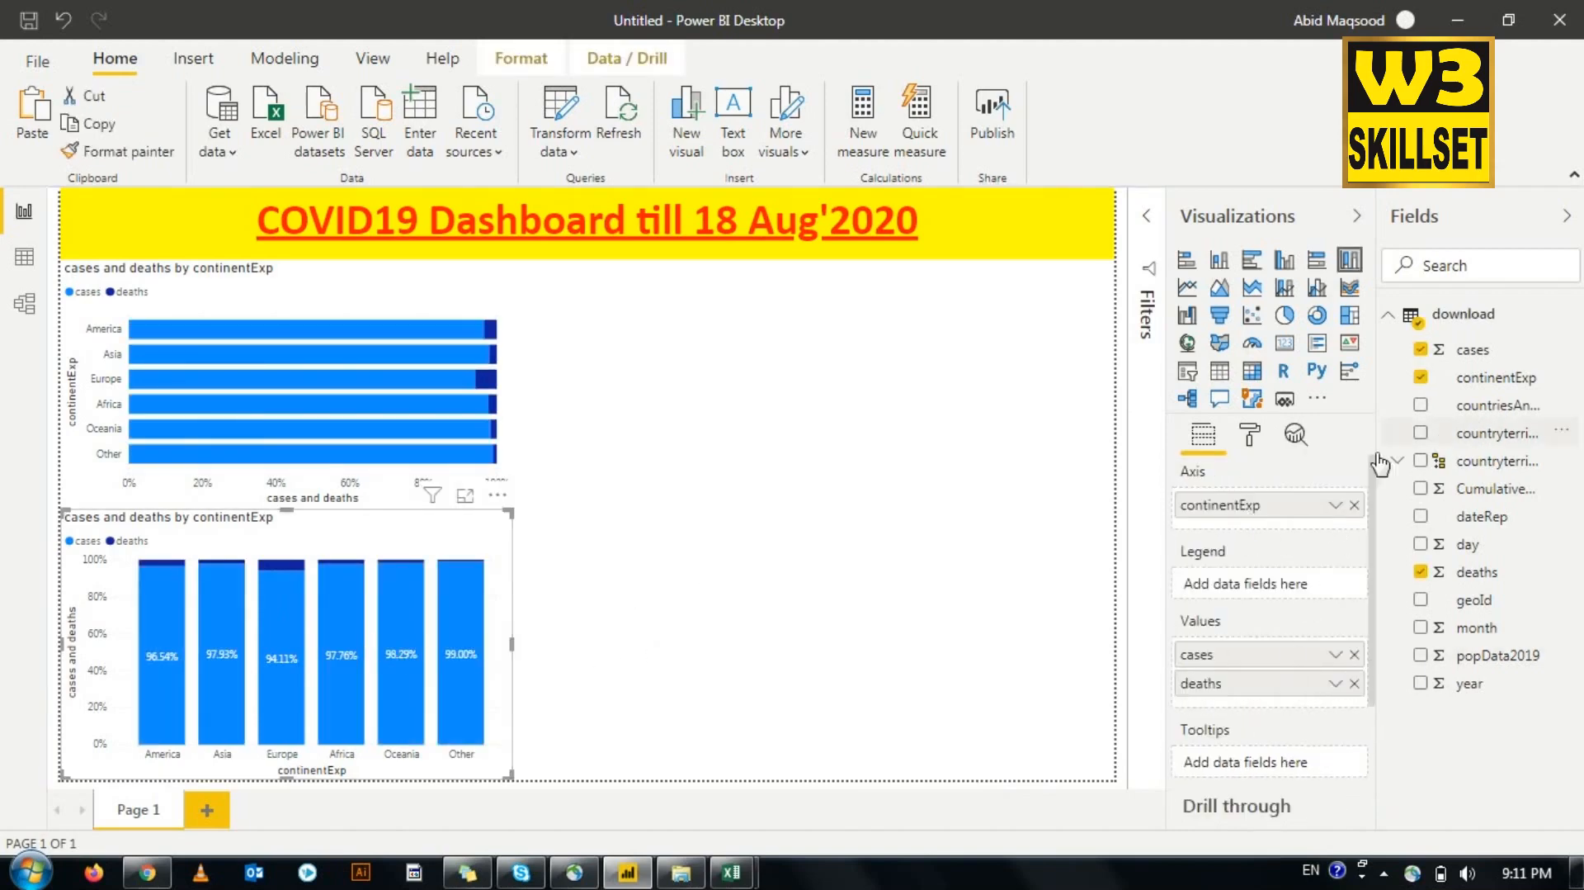
Step: Try the per-series customization in the column chart's data label settings
left_click(1267, 436)
left_click(1193, 729)
scroll(1238, 676, "down", 5)
scroll(1248, 673, "down", 2)
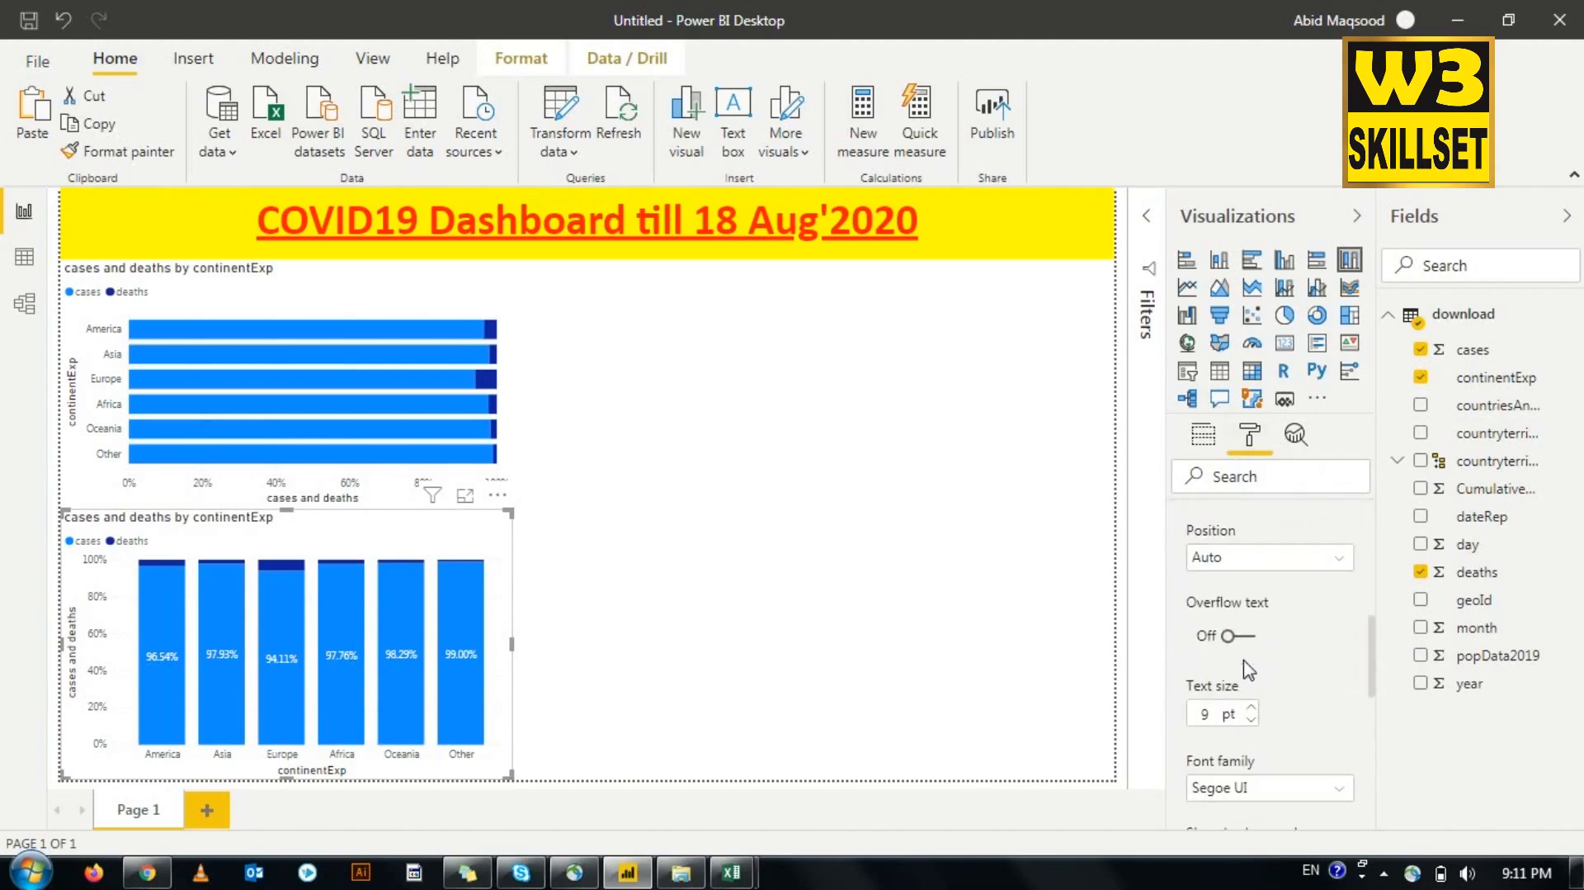
scroll(1269, 663, "down", 4)
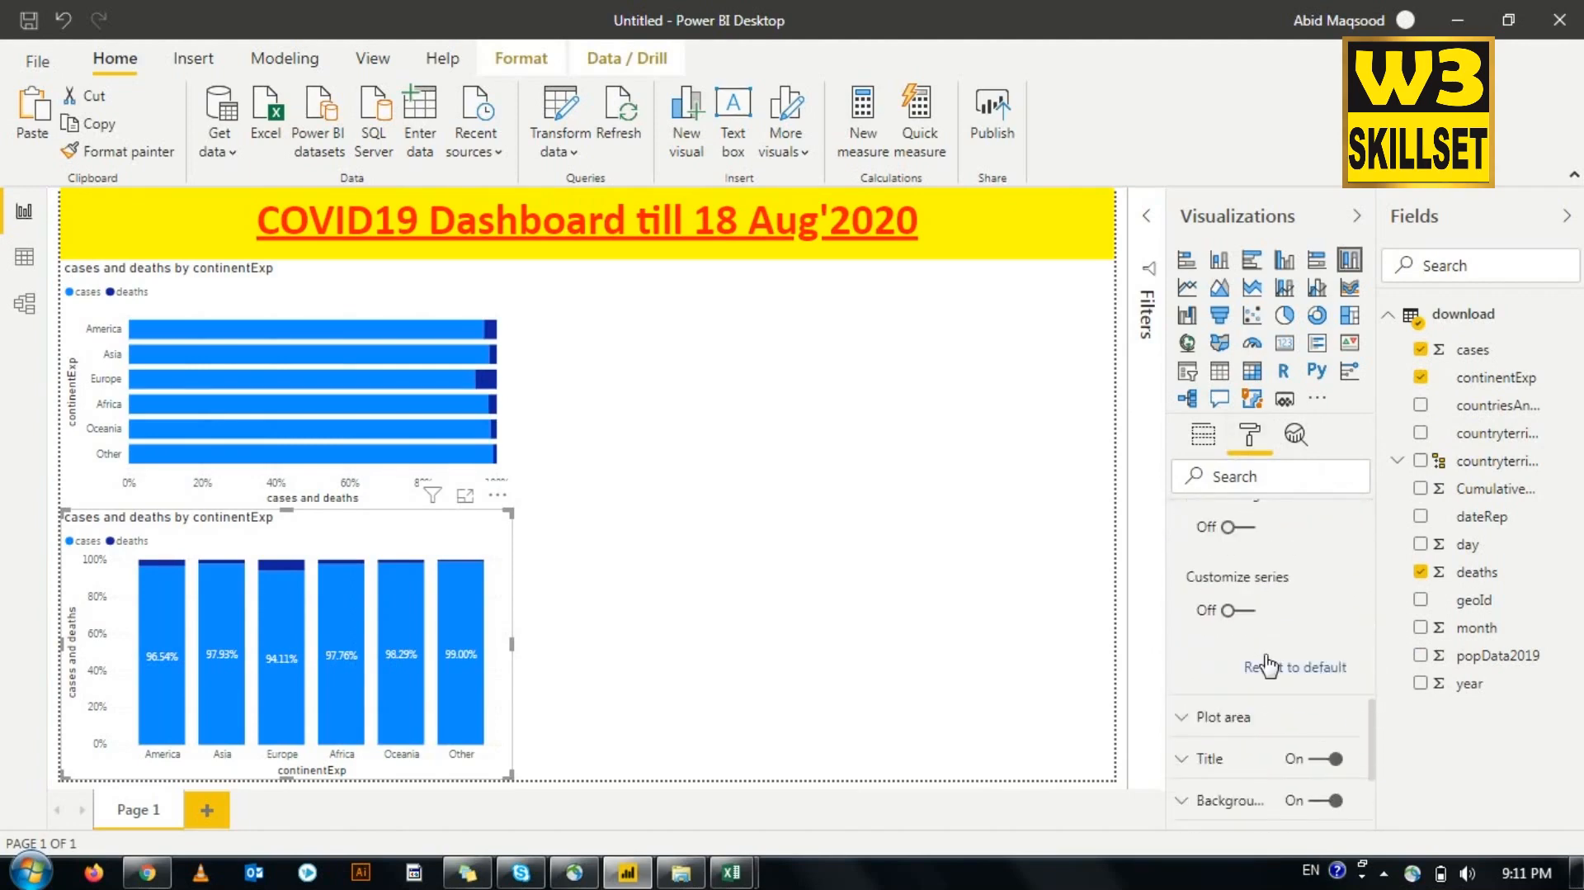
scroll(1268, 662, "up", 1)
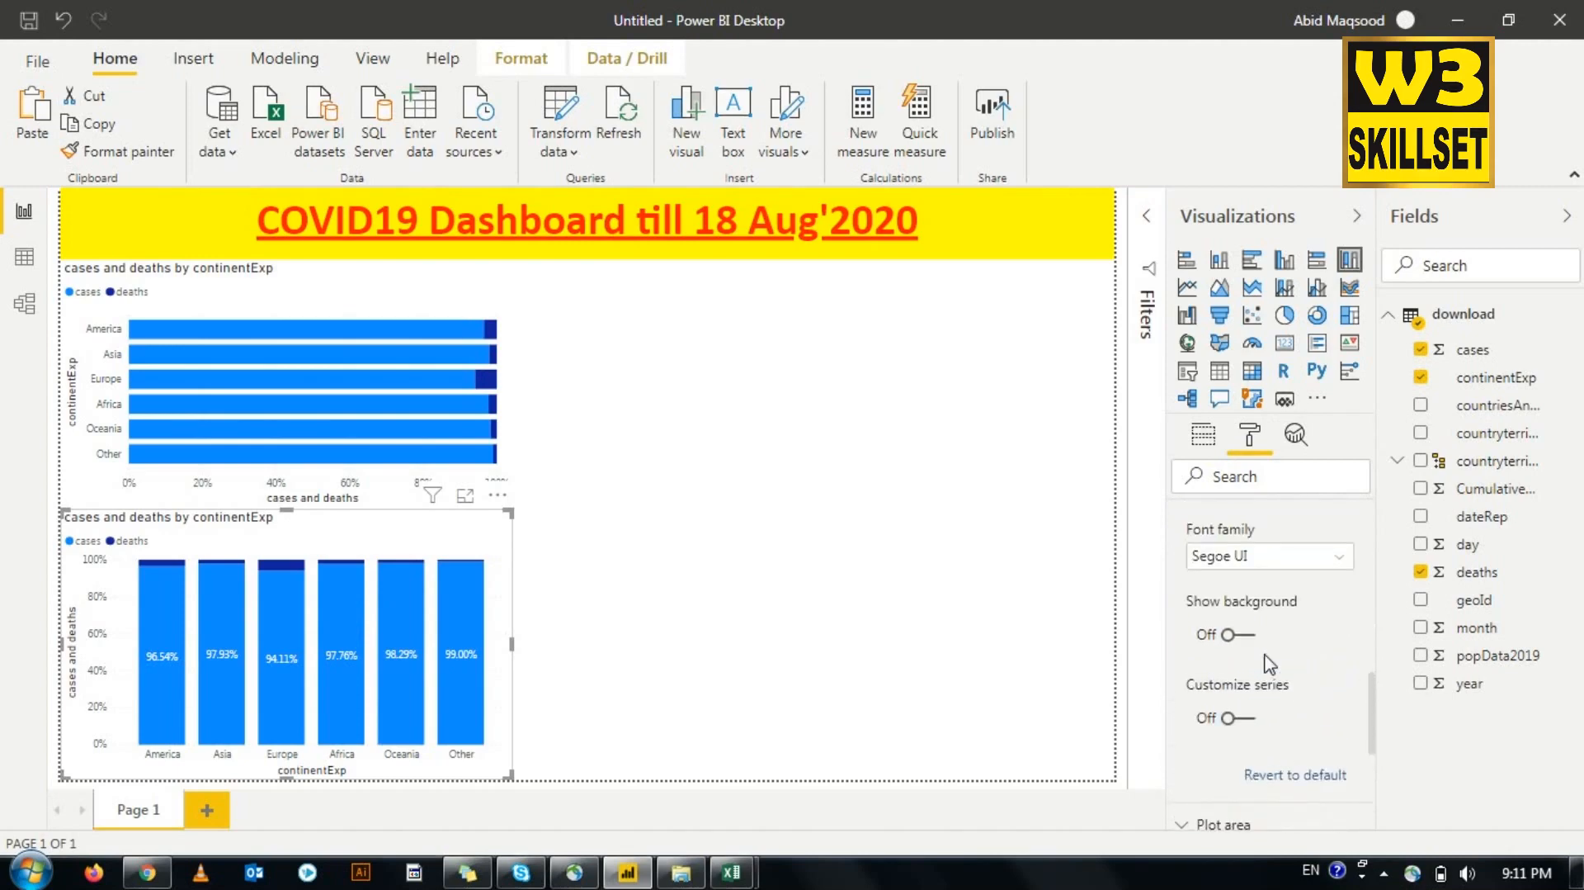
left_click(1229, 722)
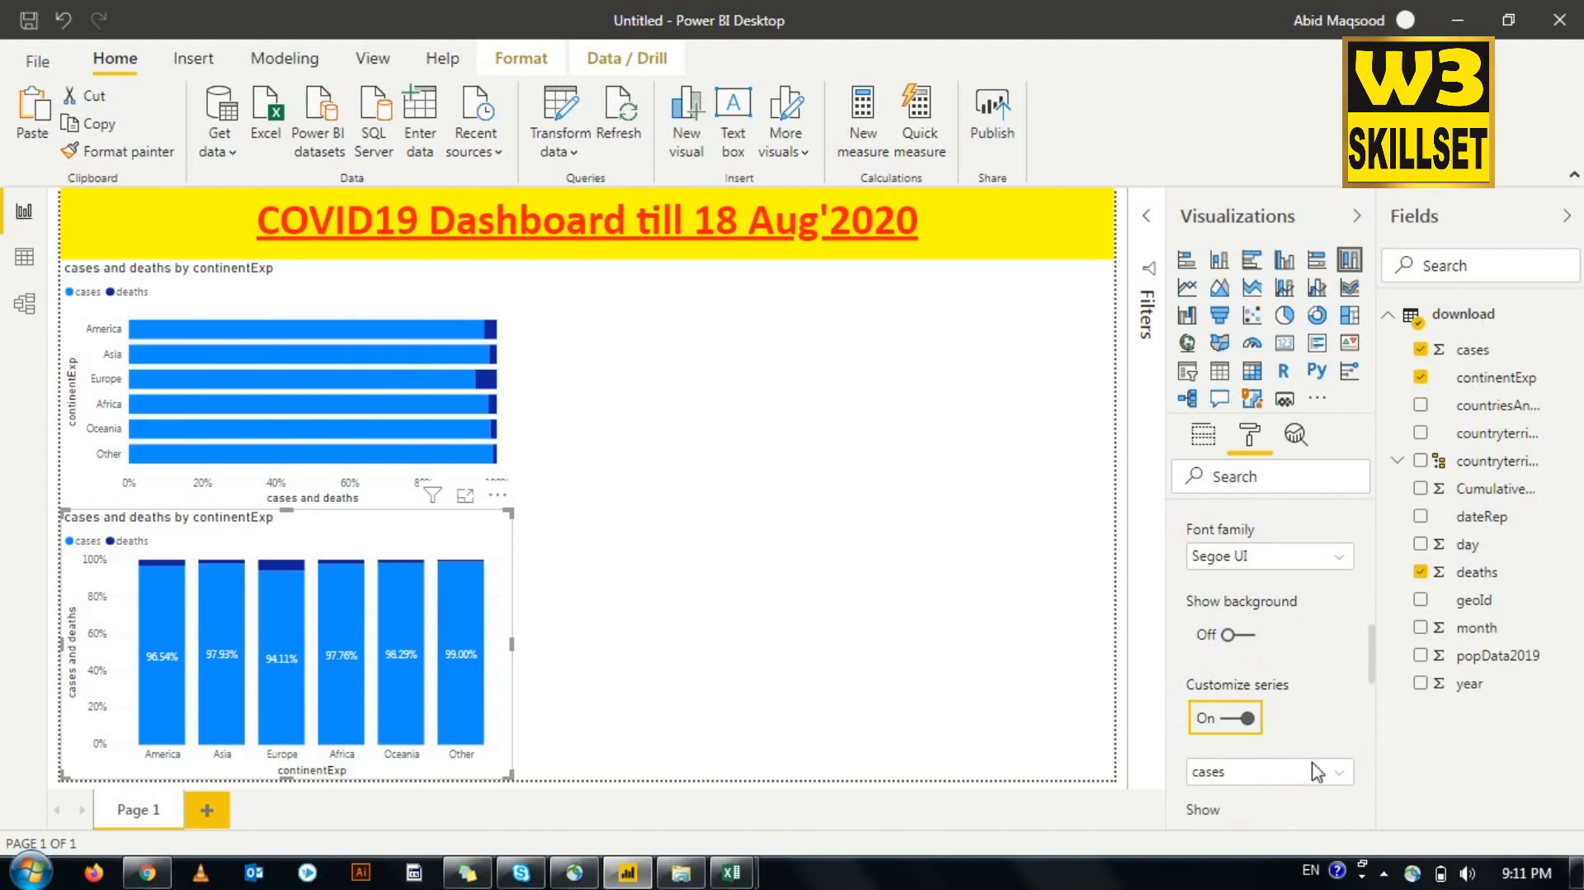
left_click(1331, 776)
left_click(1311, 745)
left_click(1250, 717)
left_click(1250, 717)
left_click(701, 606)
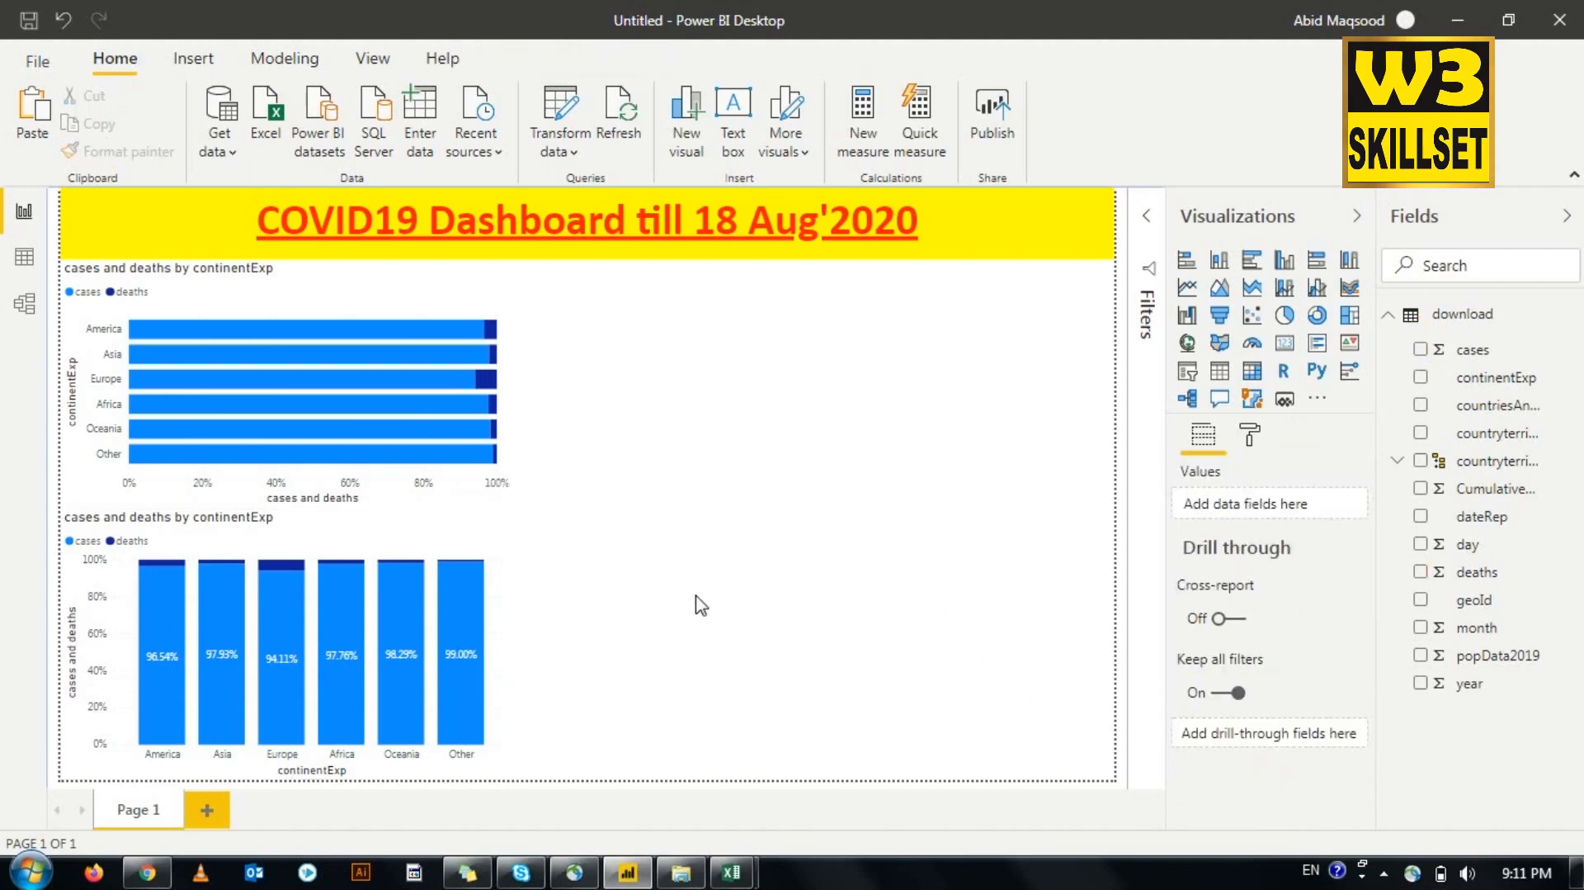
Step: Add a line chart beside the bar chart, with cases as values and dateRep as its axis
left_click(1187, 289)
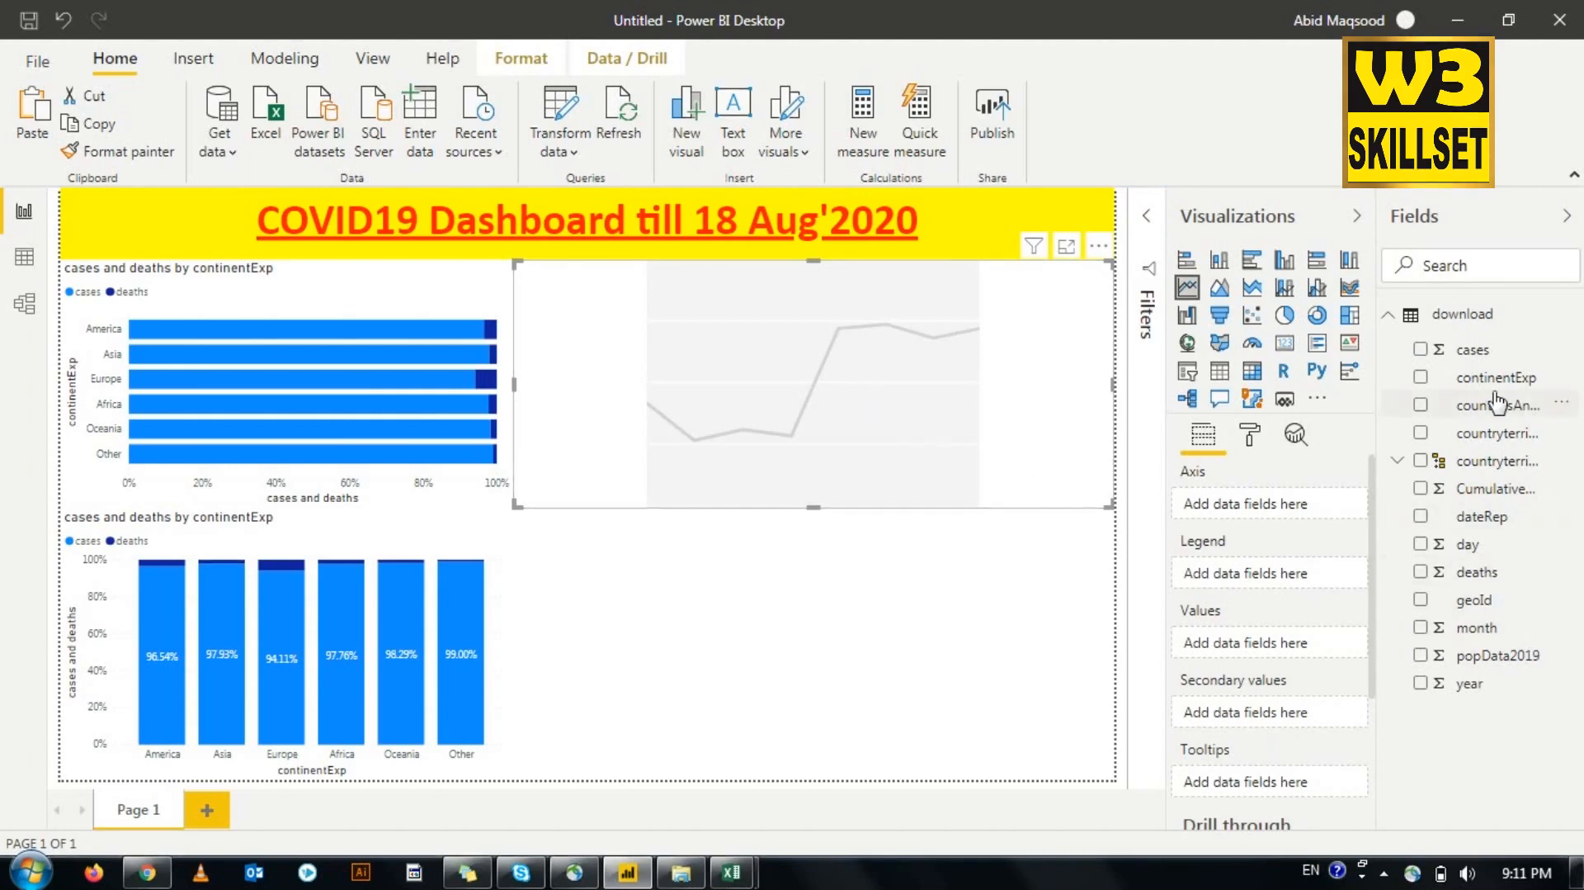
left_click_drag(1475, 357, 1312, 643)
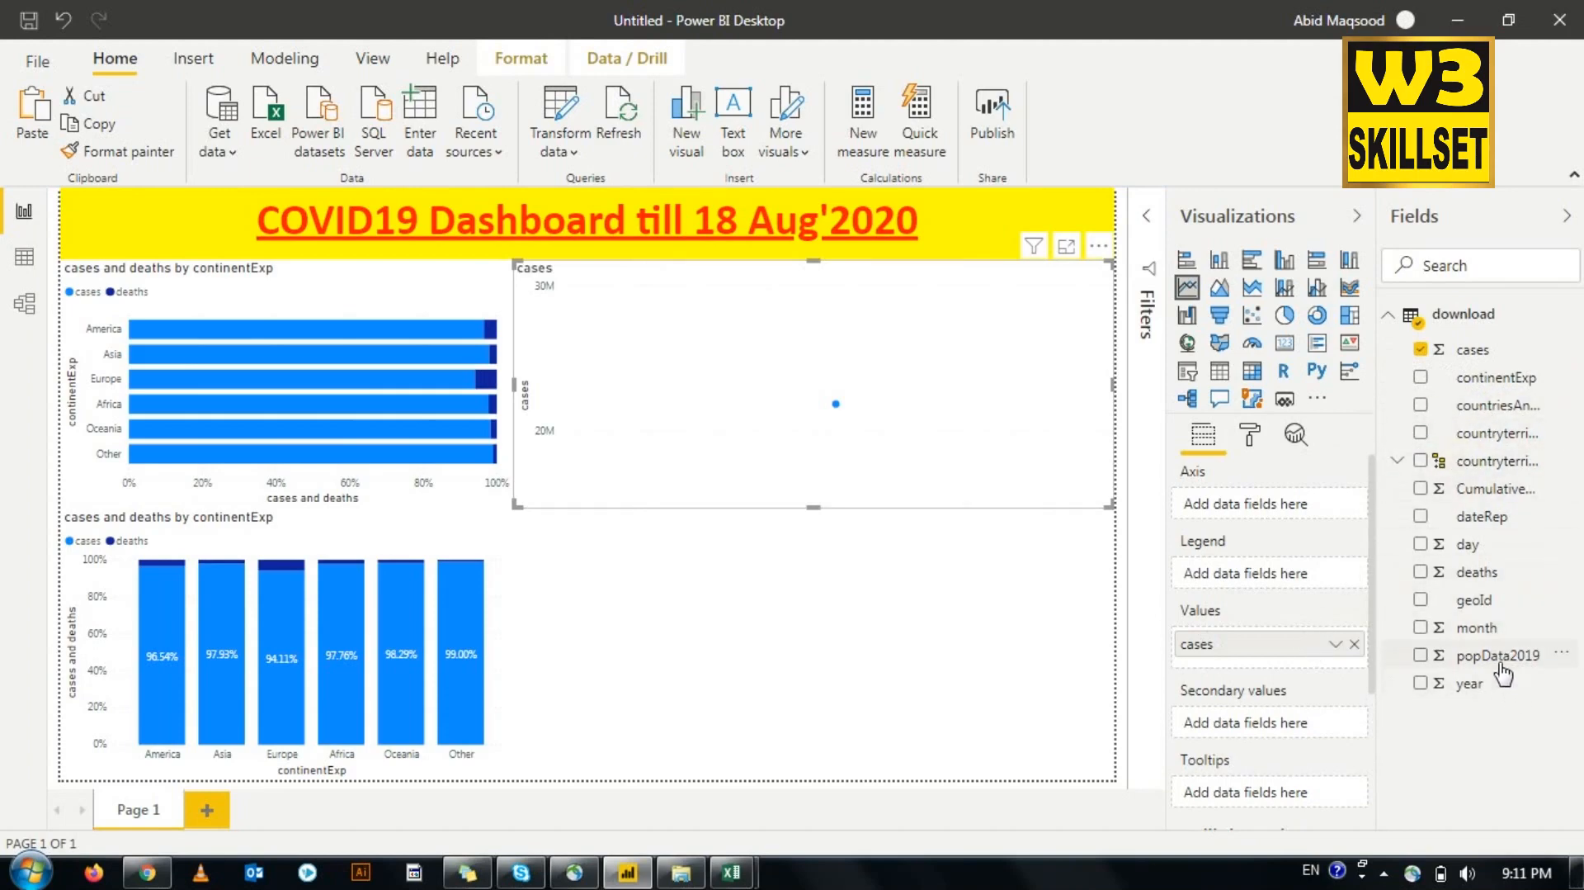
left_click_drag(1490, 516, 1267, 505)
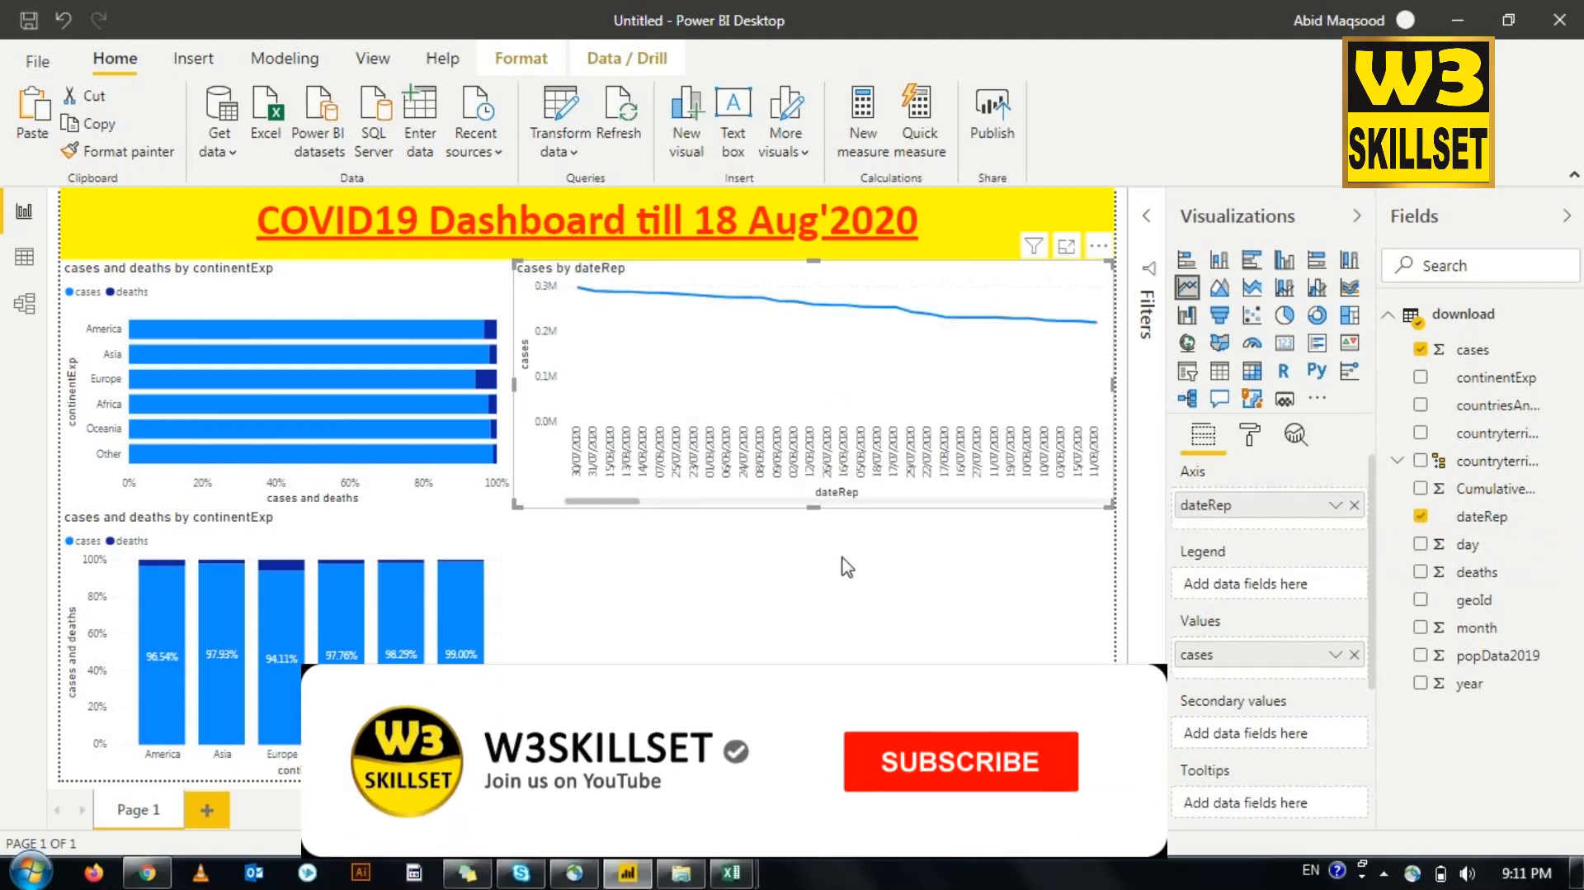
mouse_move(572, 294)
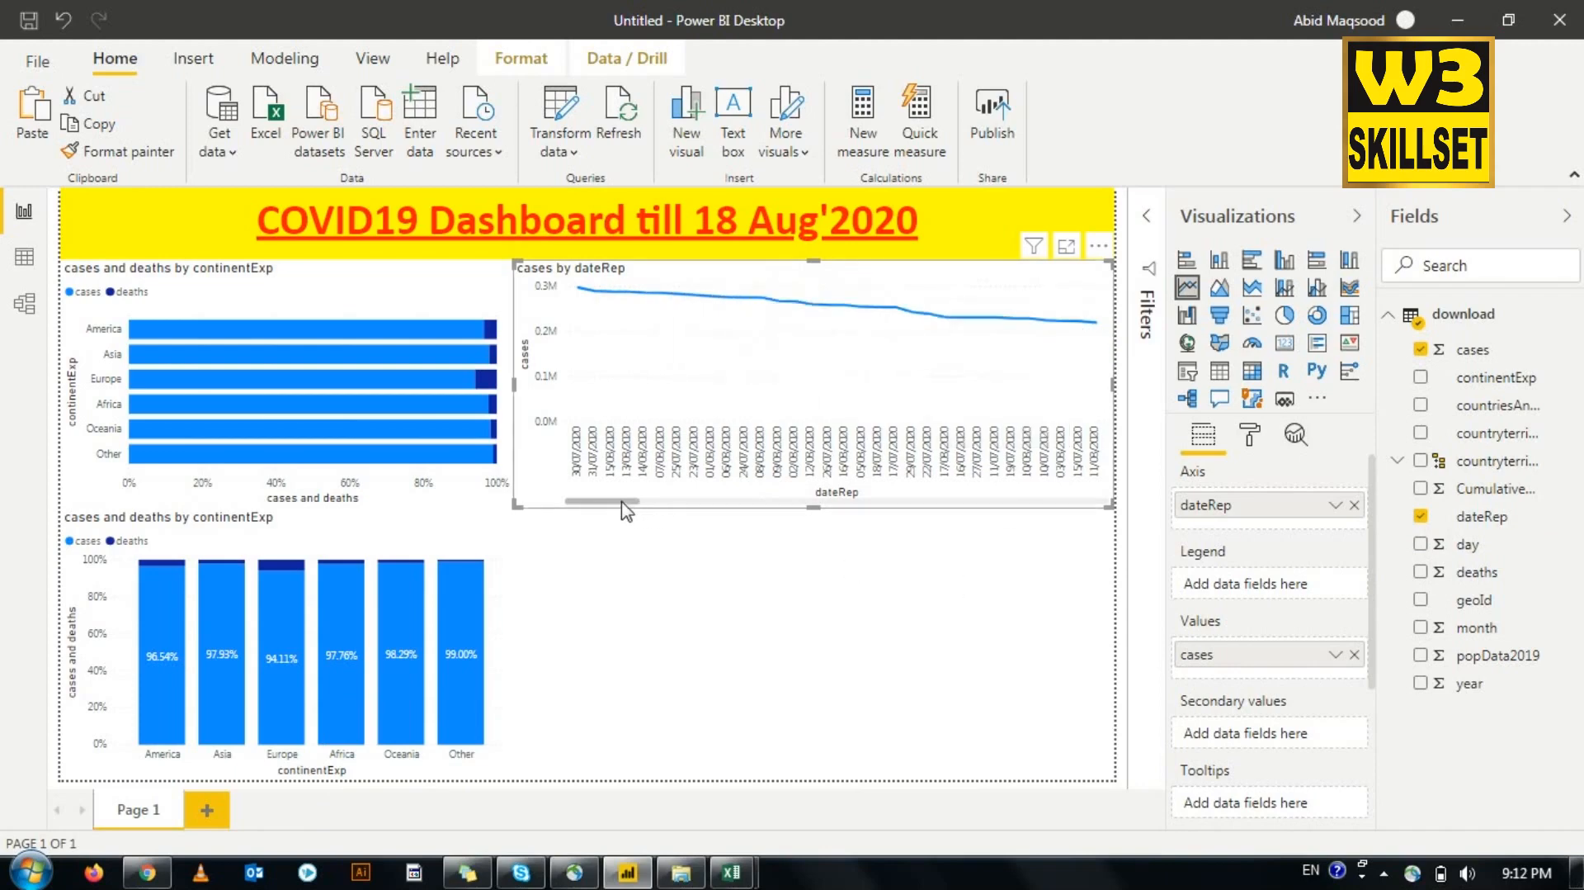
left_click_drag(671, 504, 578, 493)
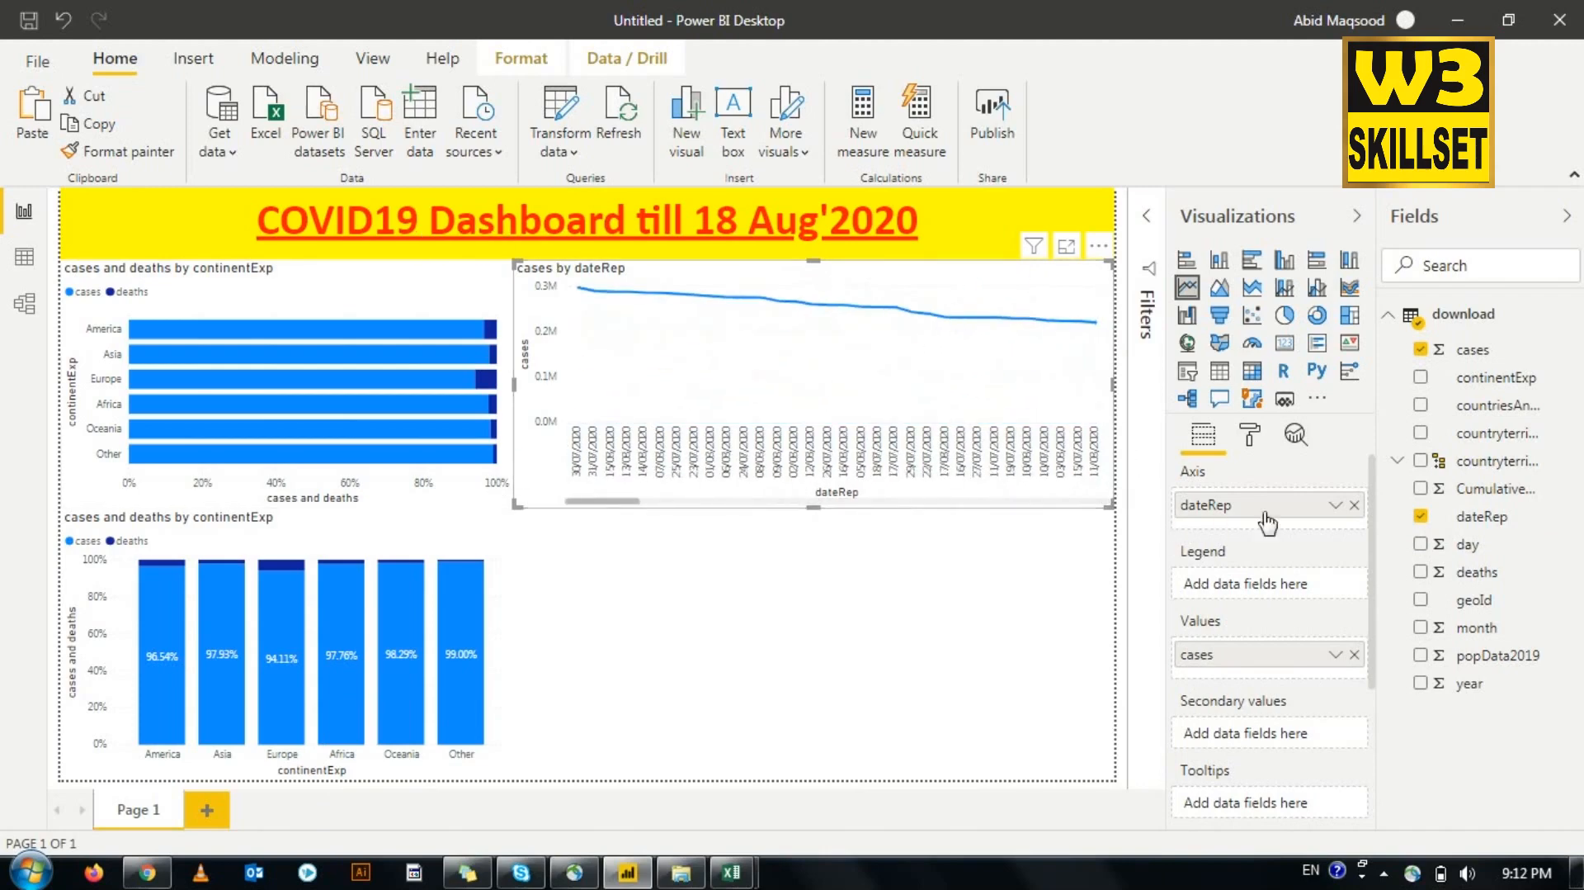
Step: Filter the line chart's dateRep field to include all dates except 31/12/2019
left_click(1335, 505)
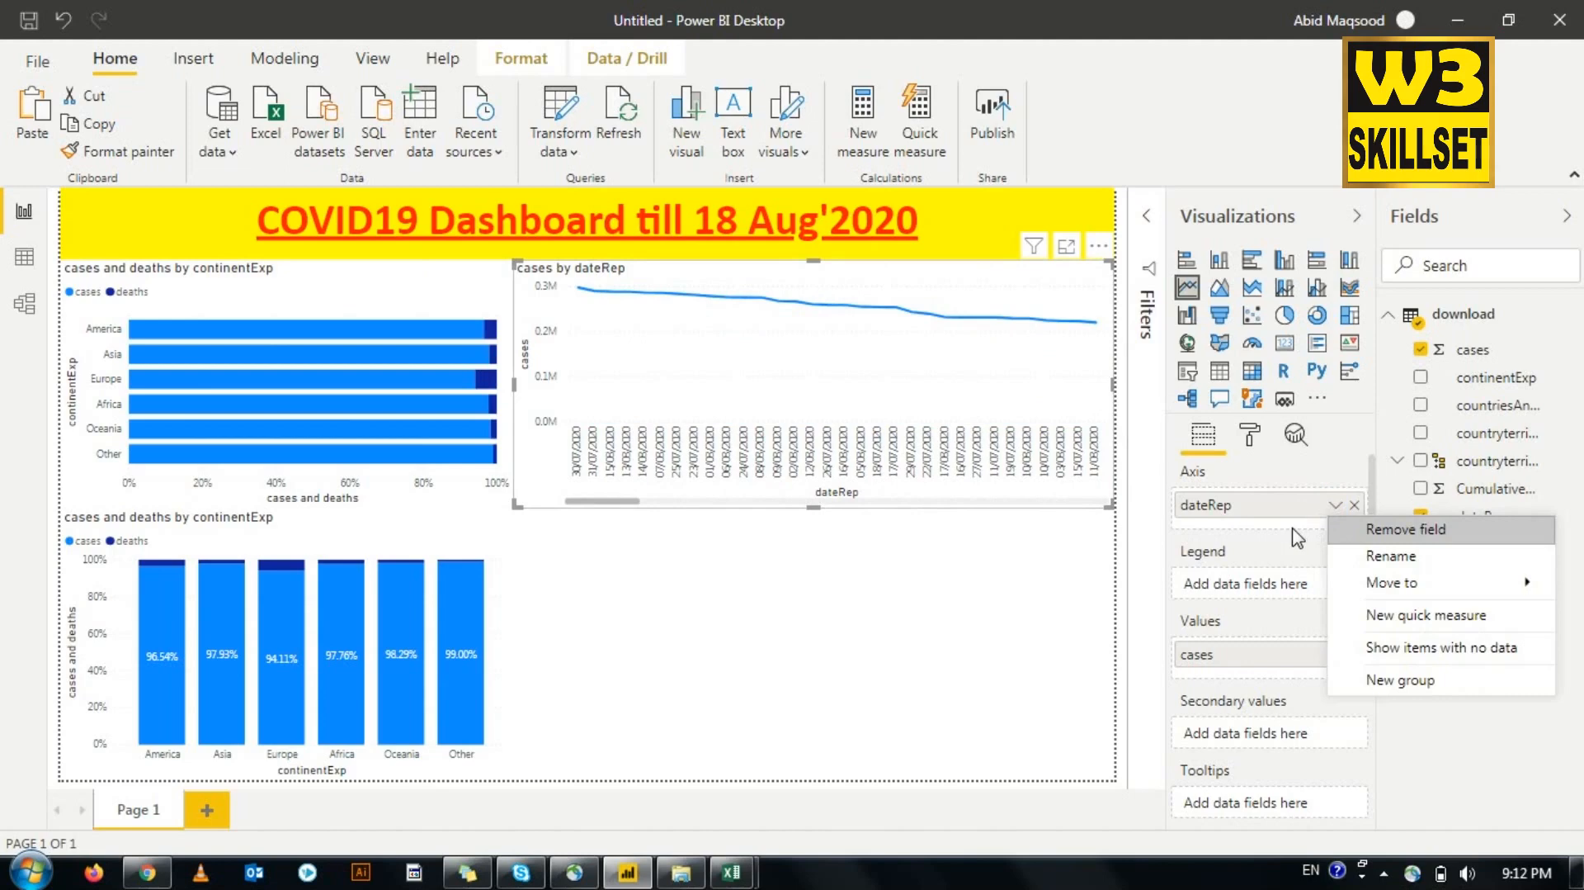
key("Escape")
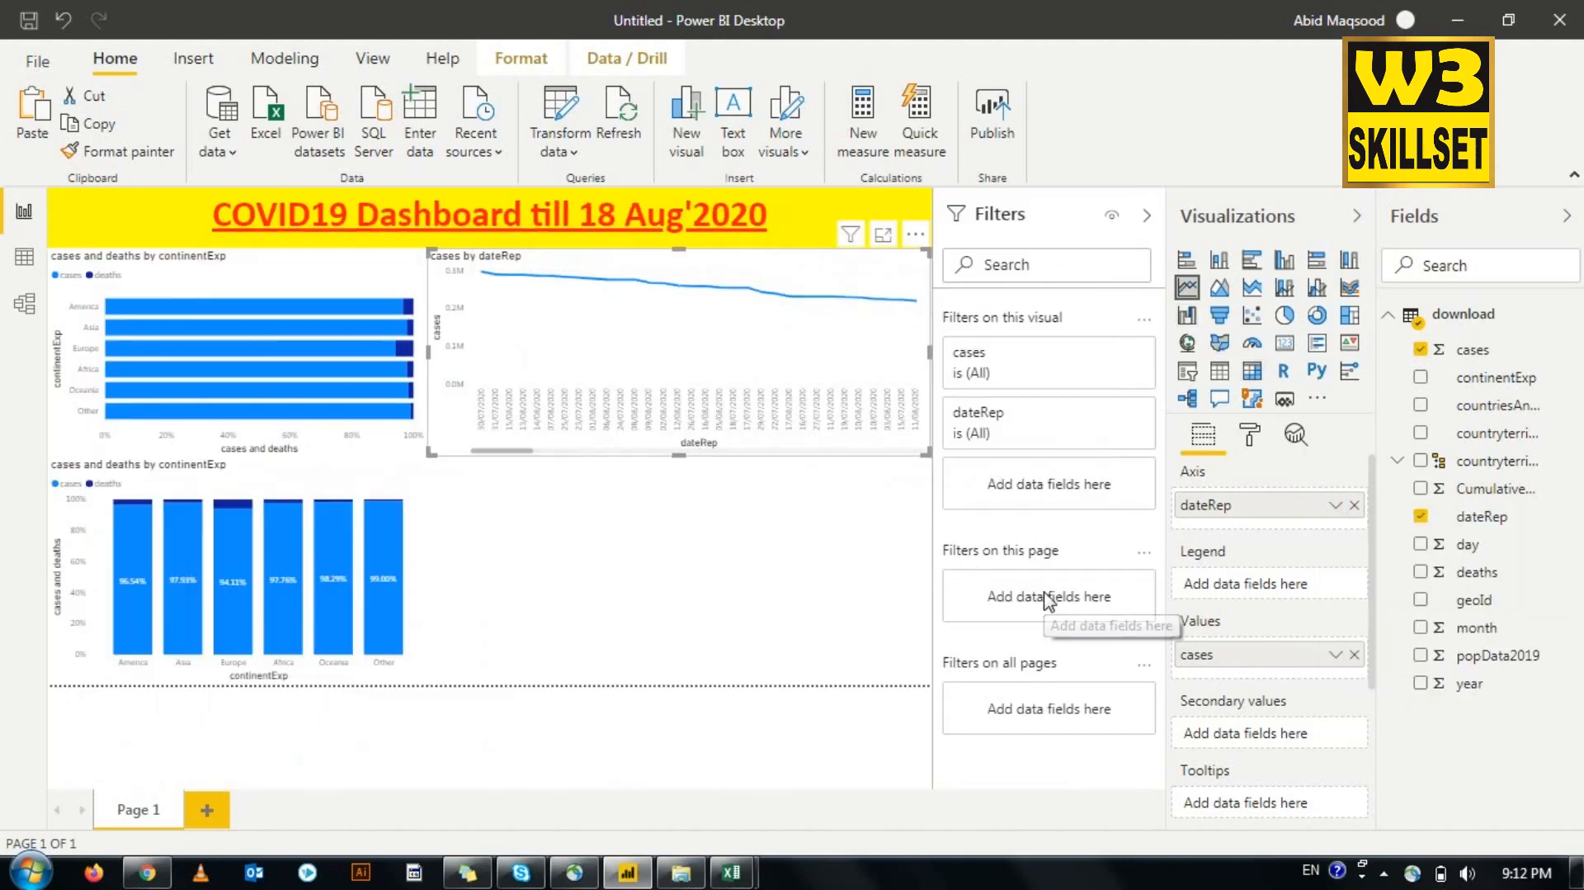
mouse_move(1069, 419)
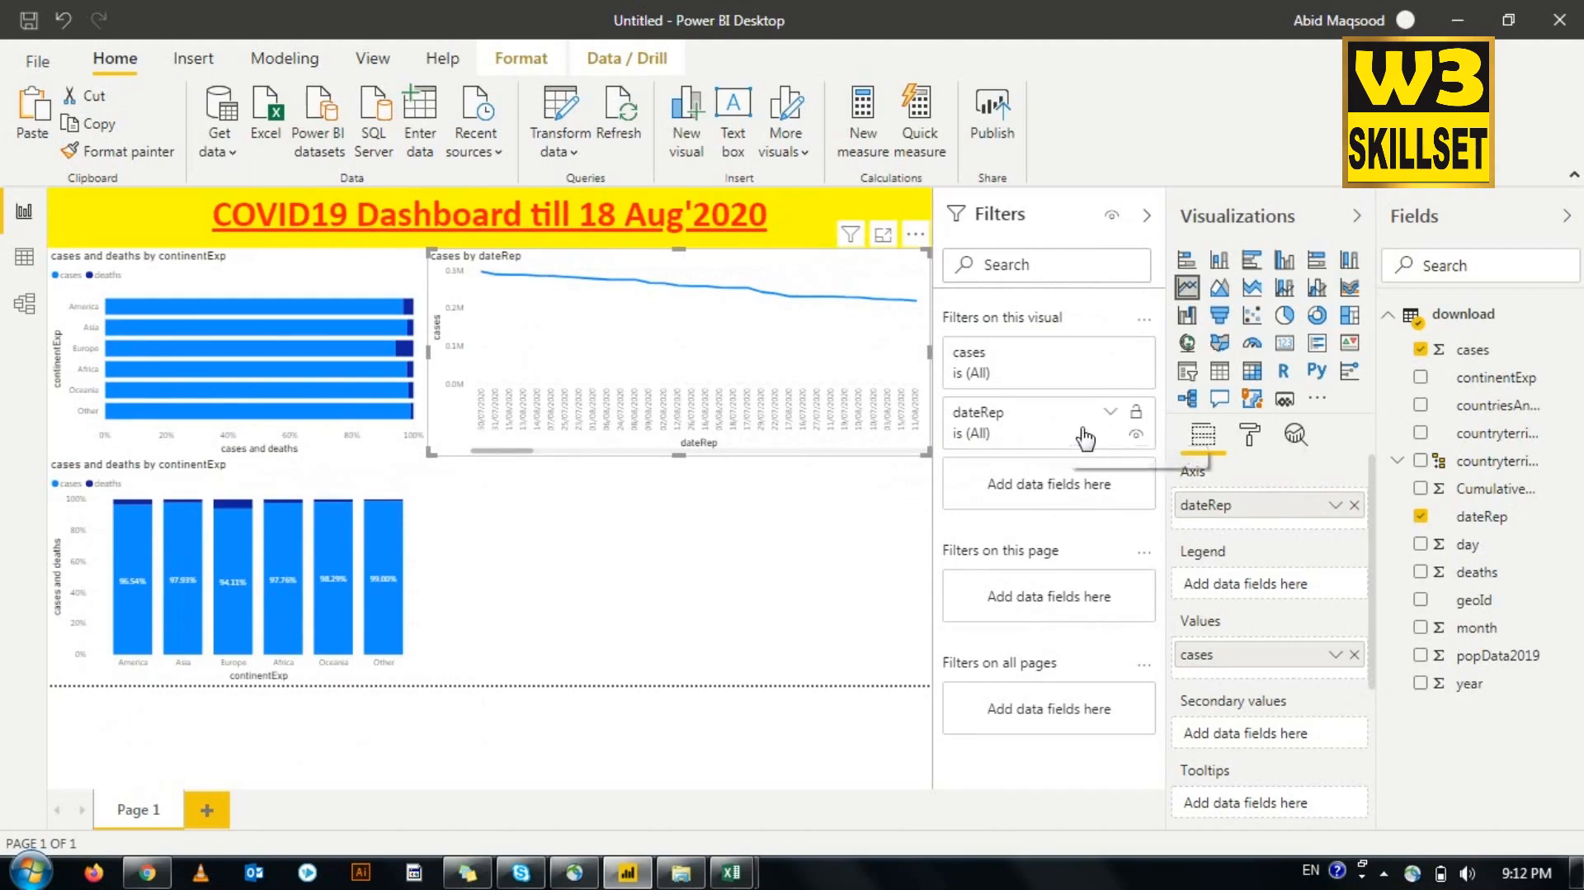
left_click(1108, 411)
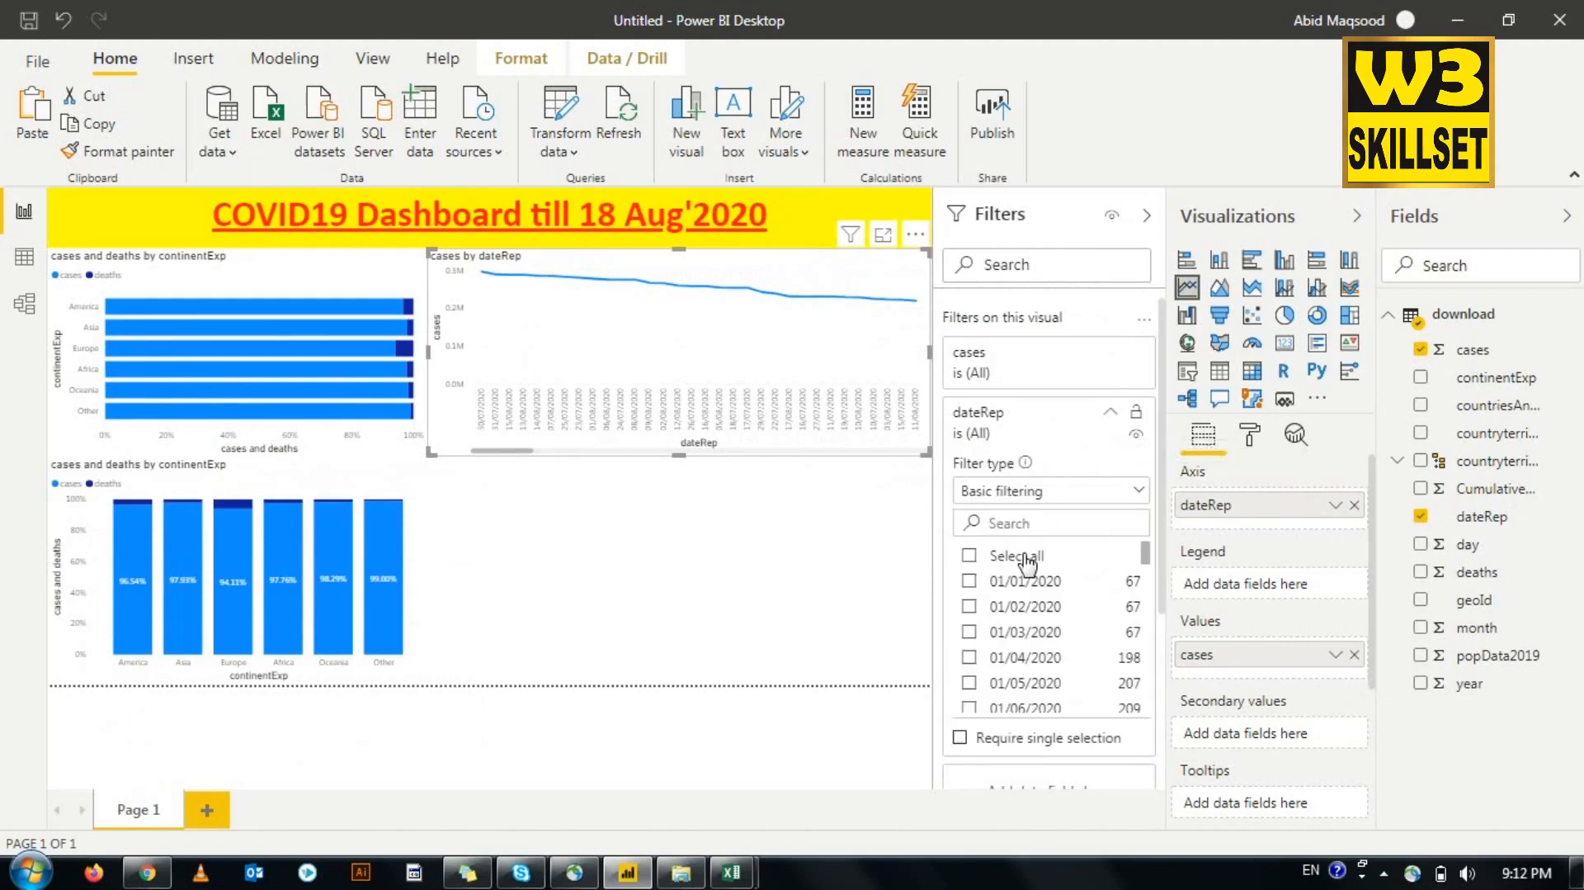
scroll(1015, 580, "down", 20)
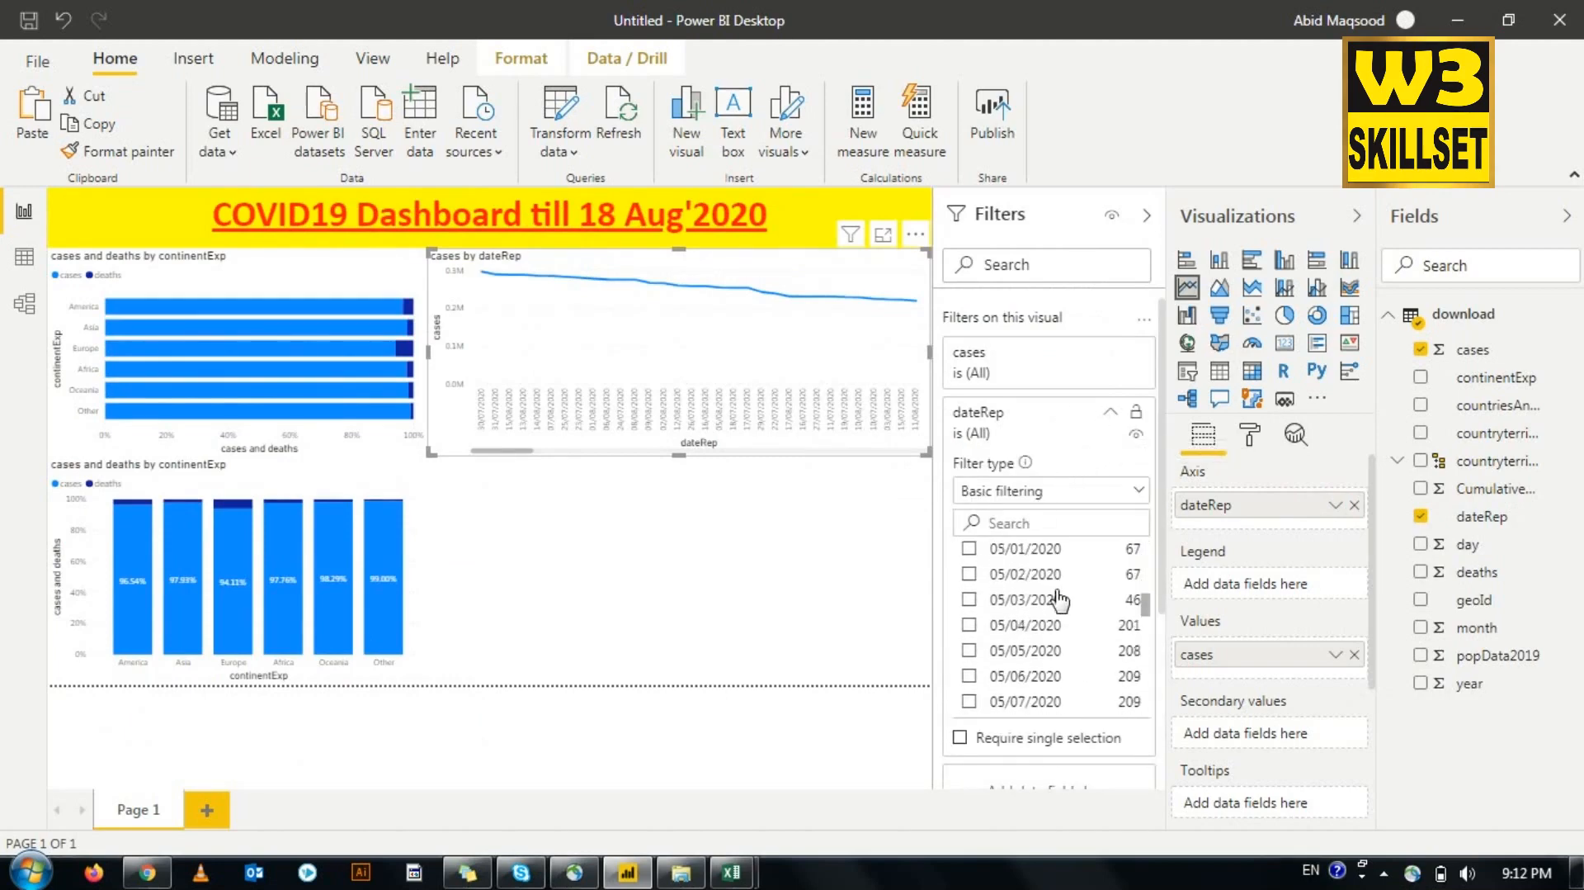
scroll(1067, 609, "down", 20)
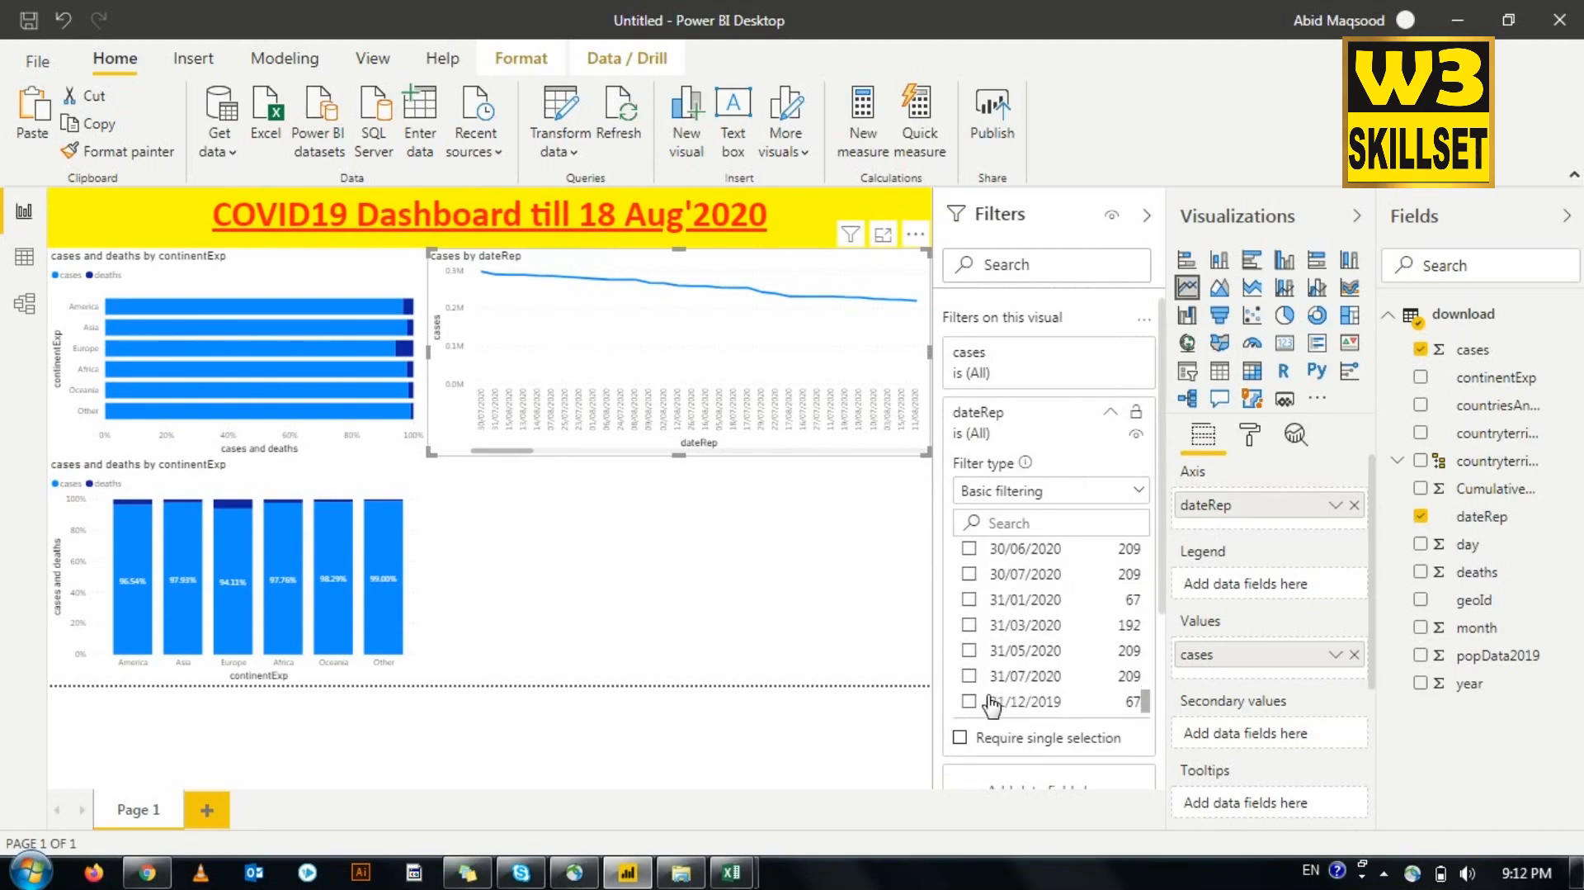
left_click_drag(1147, 700, 1174, 519)
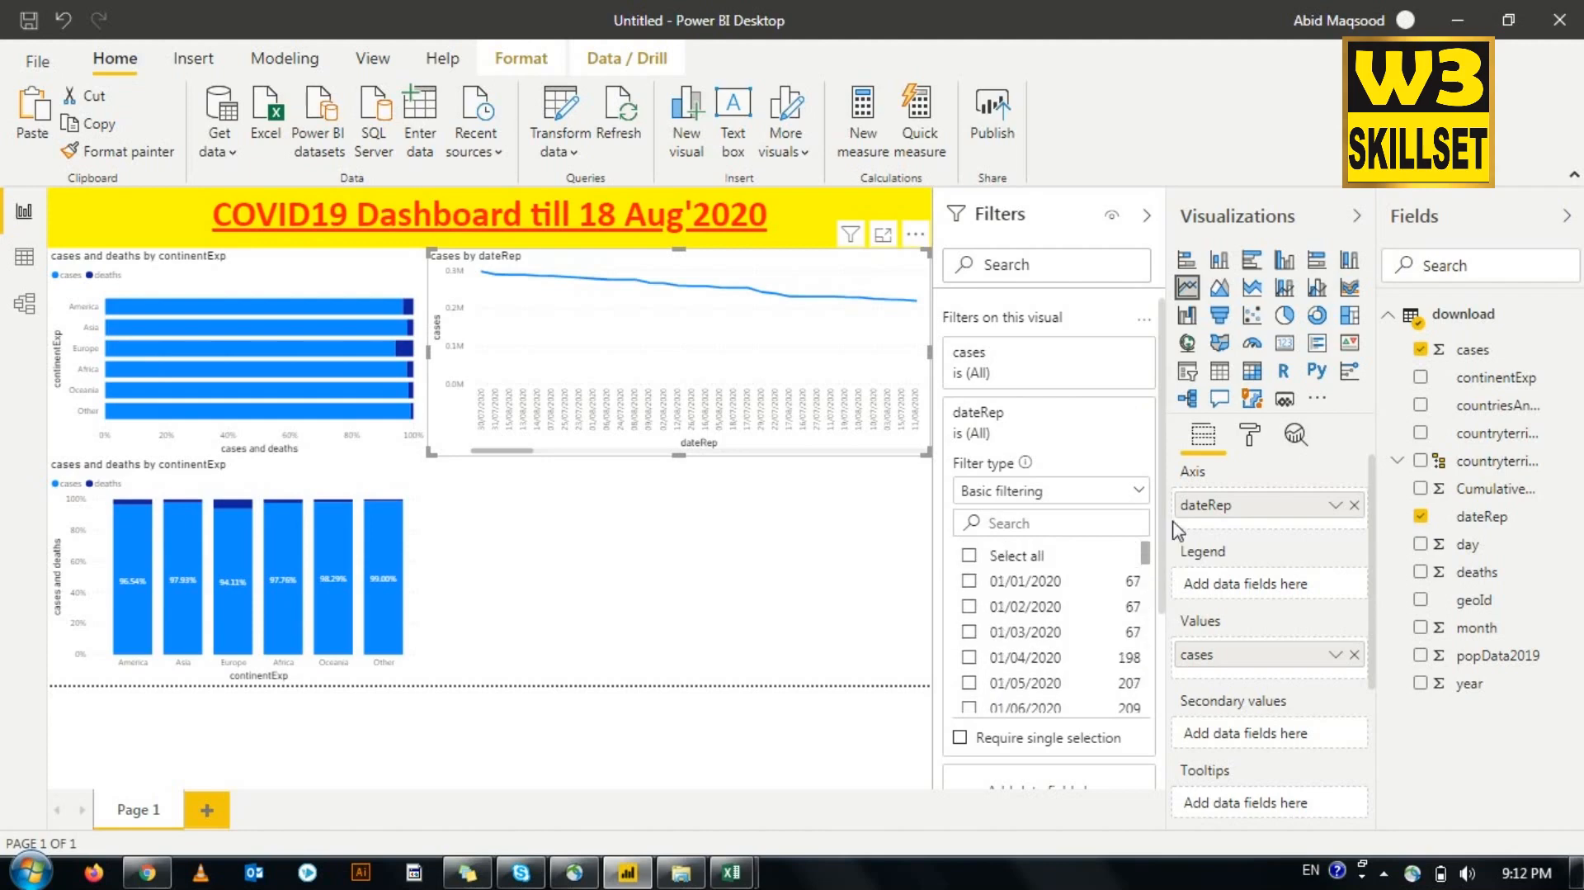
left_click(969, 558)
left_click(1030, 524)
type("201")
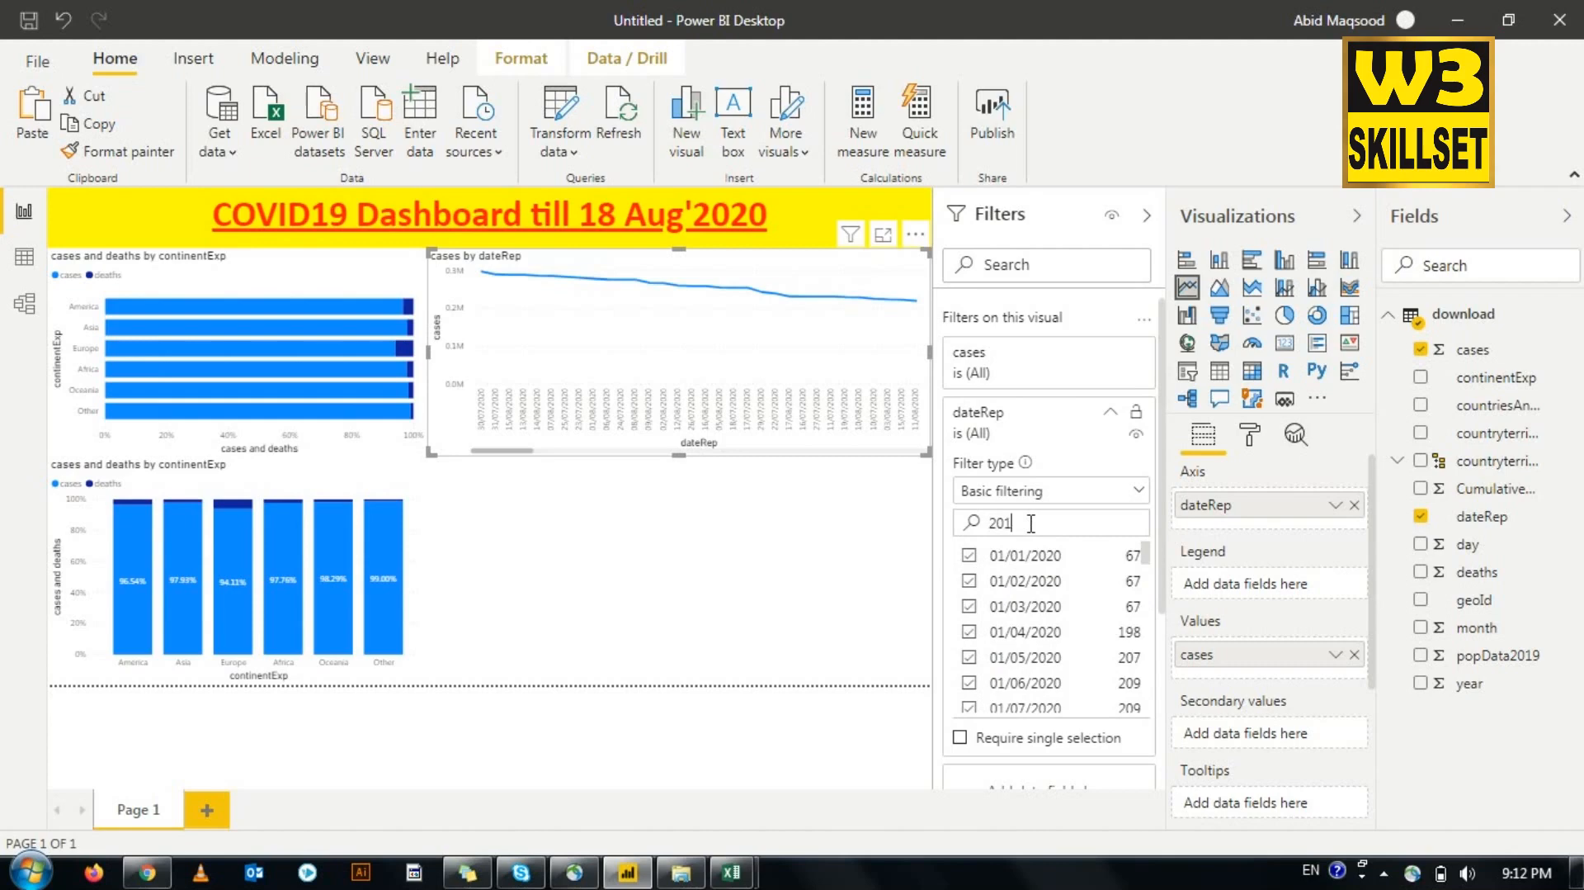
type("9")
left_click(970, 558)
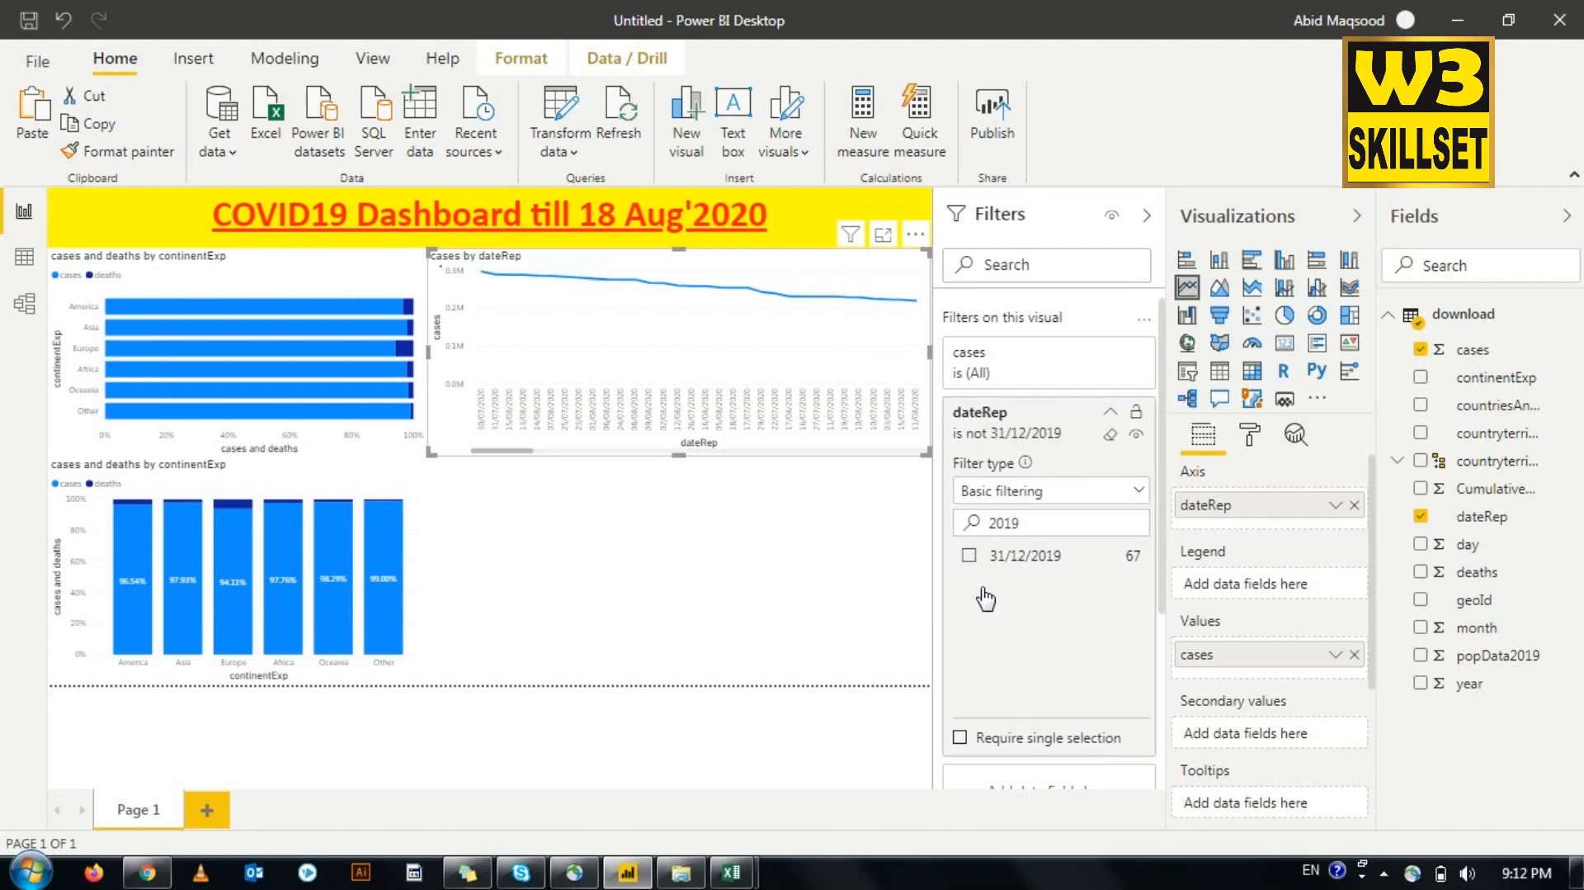
Step: Collapse the dateRep filter card and the Filters pane, and select the line chart with its field settings shown
left_click(1111, 411)
left_click(812, 532)
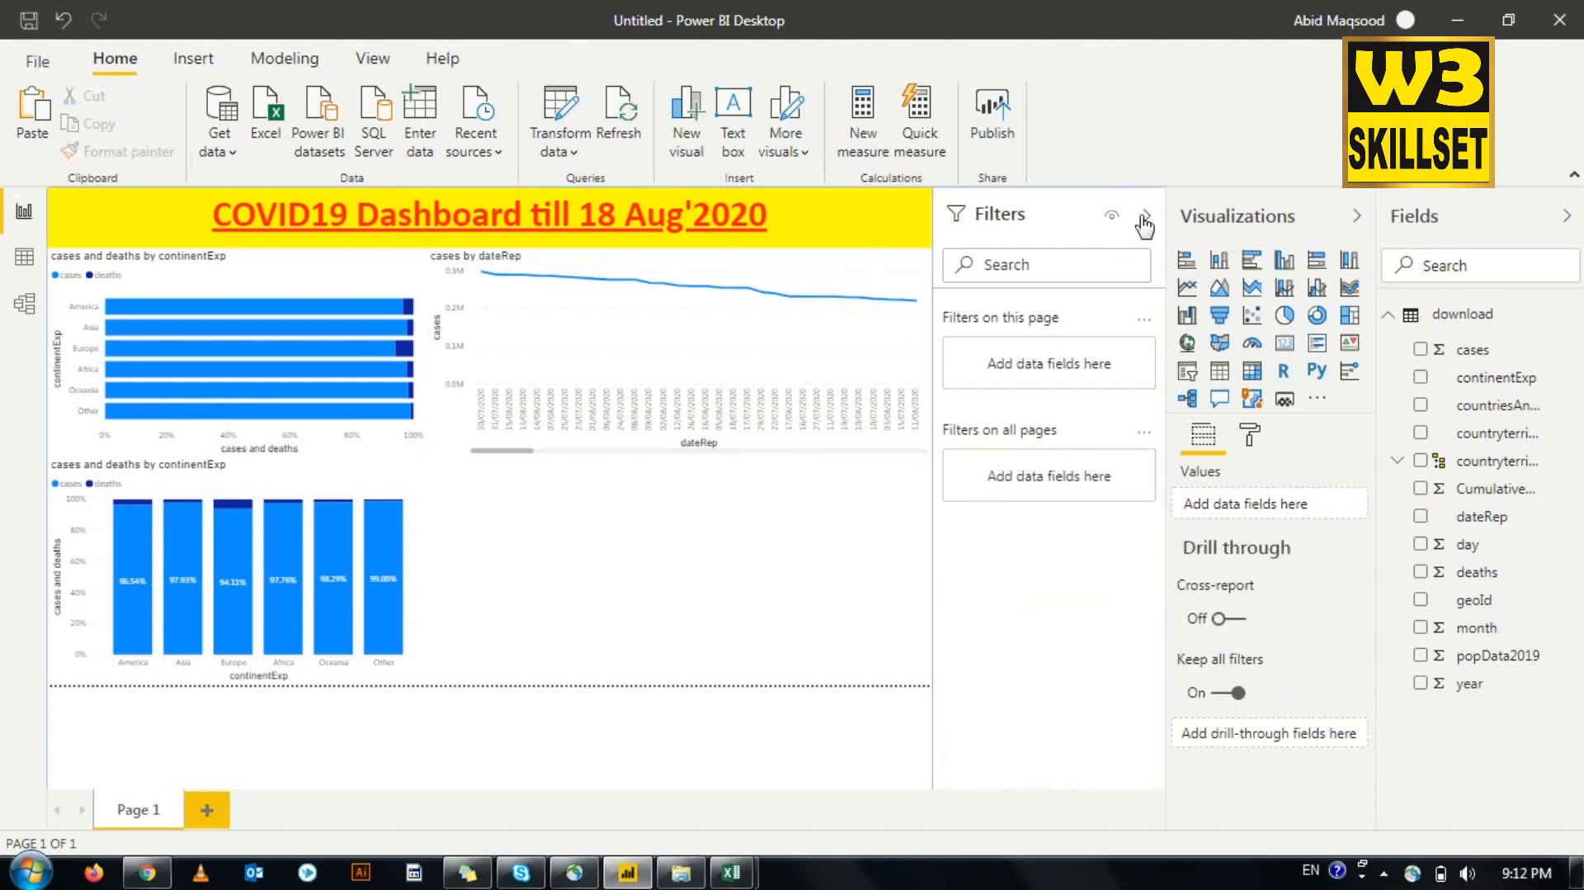
left_click(1147, 215)
left_click(1348, 223)
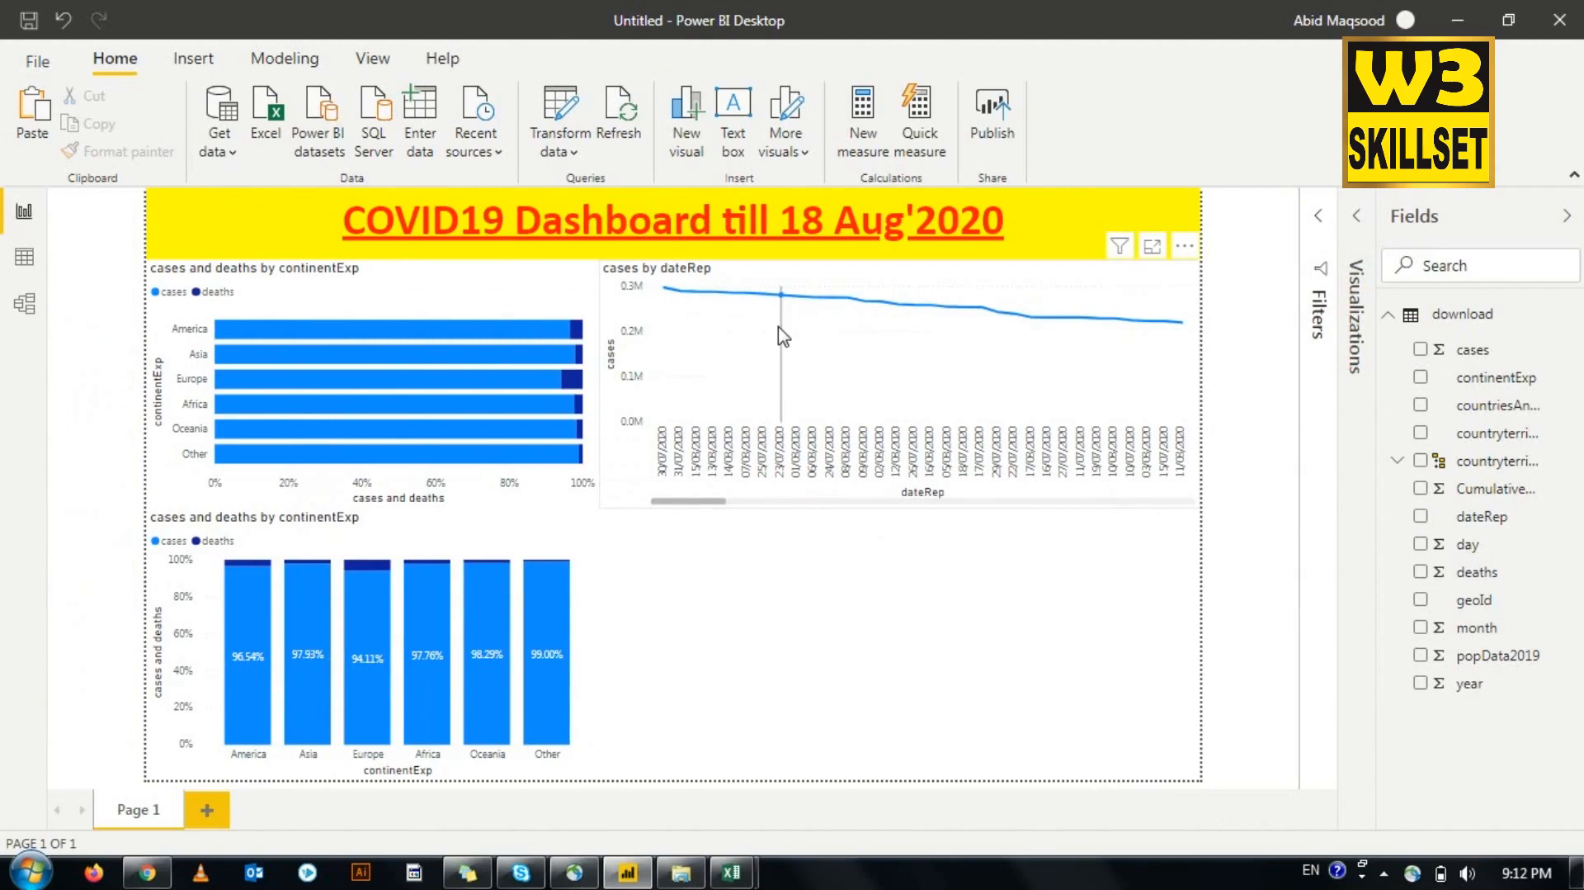
left_click(933, 402)
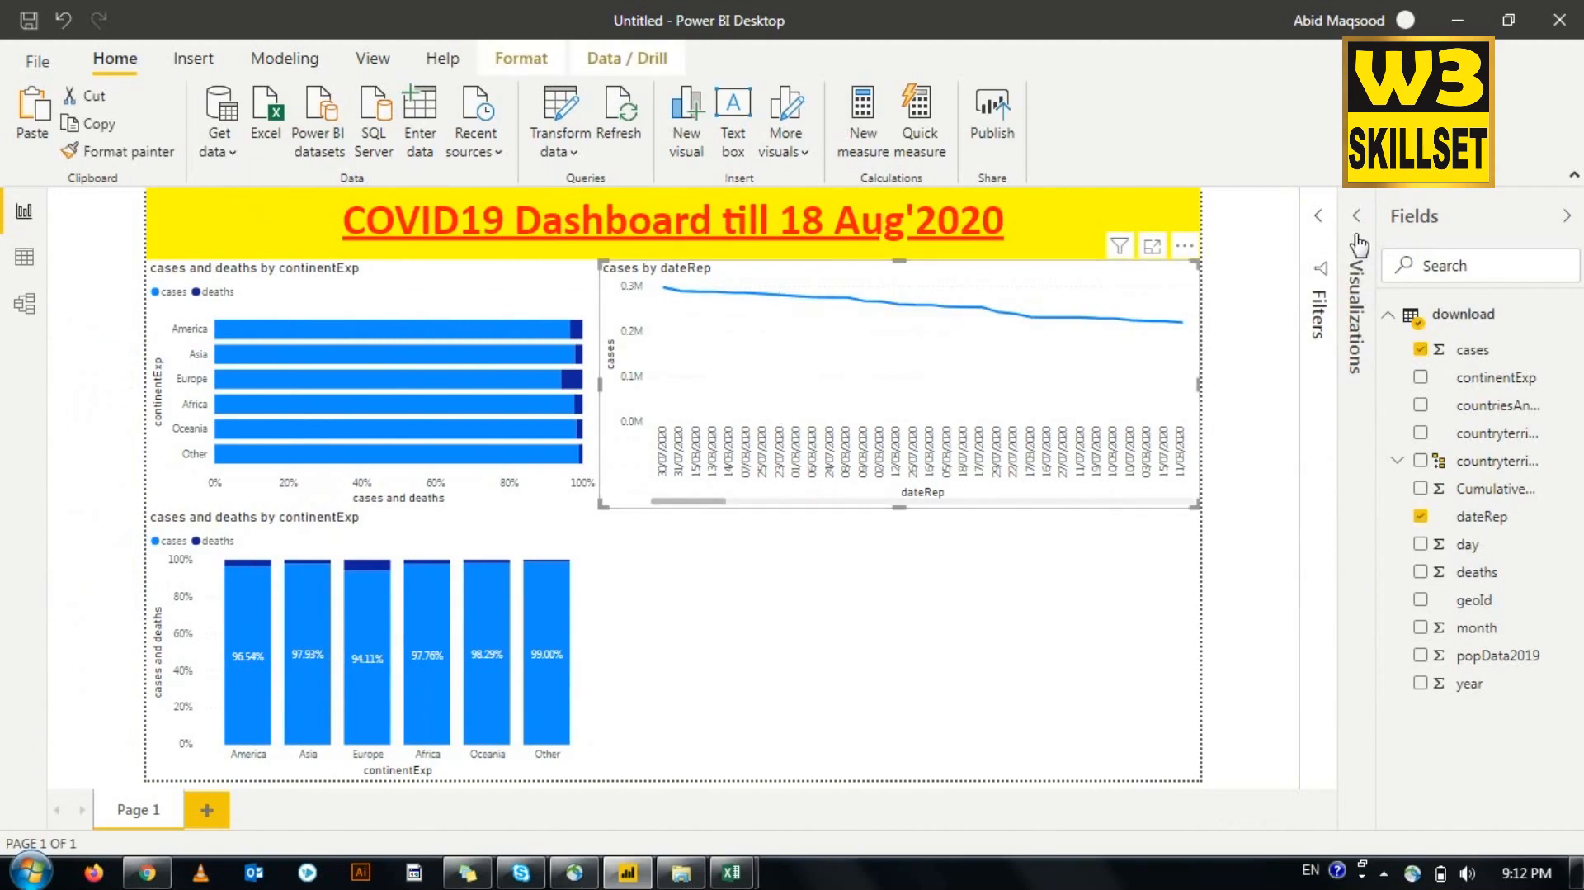
left_click(1358, 450)
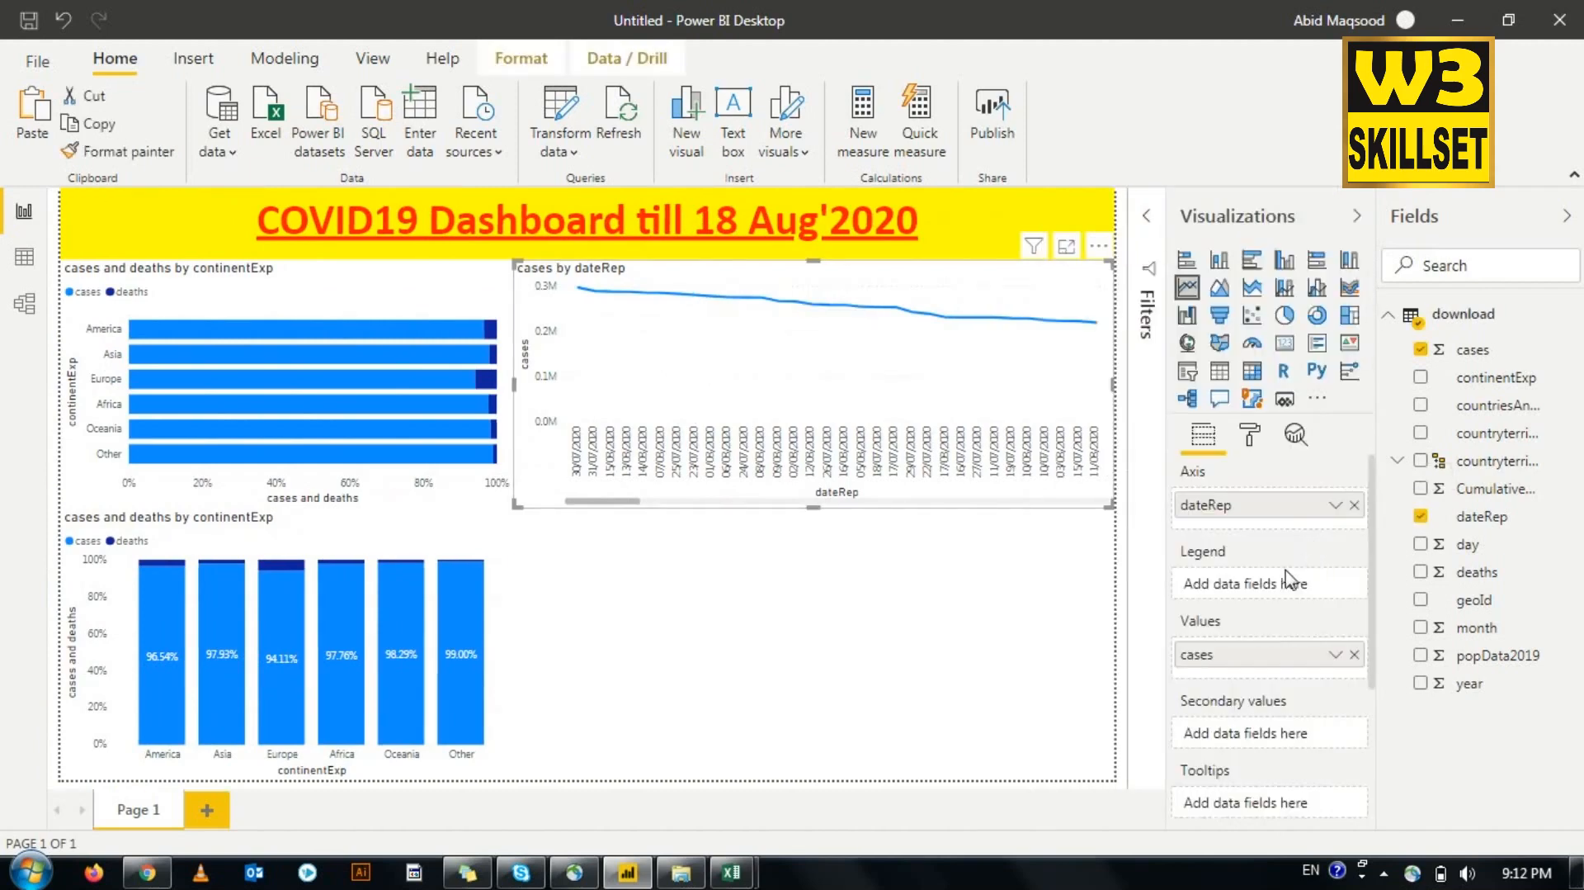
left_click(1336, 505)
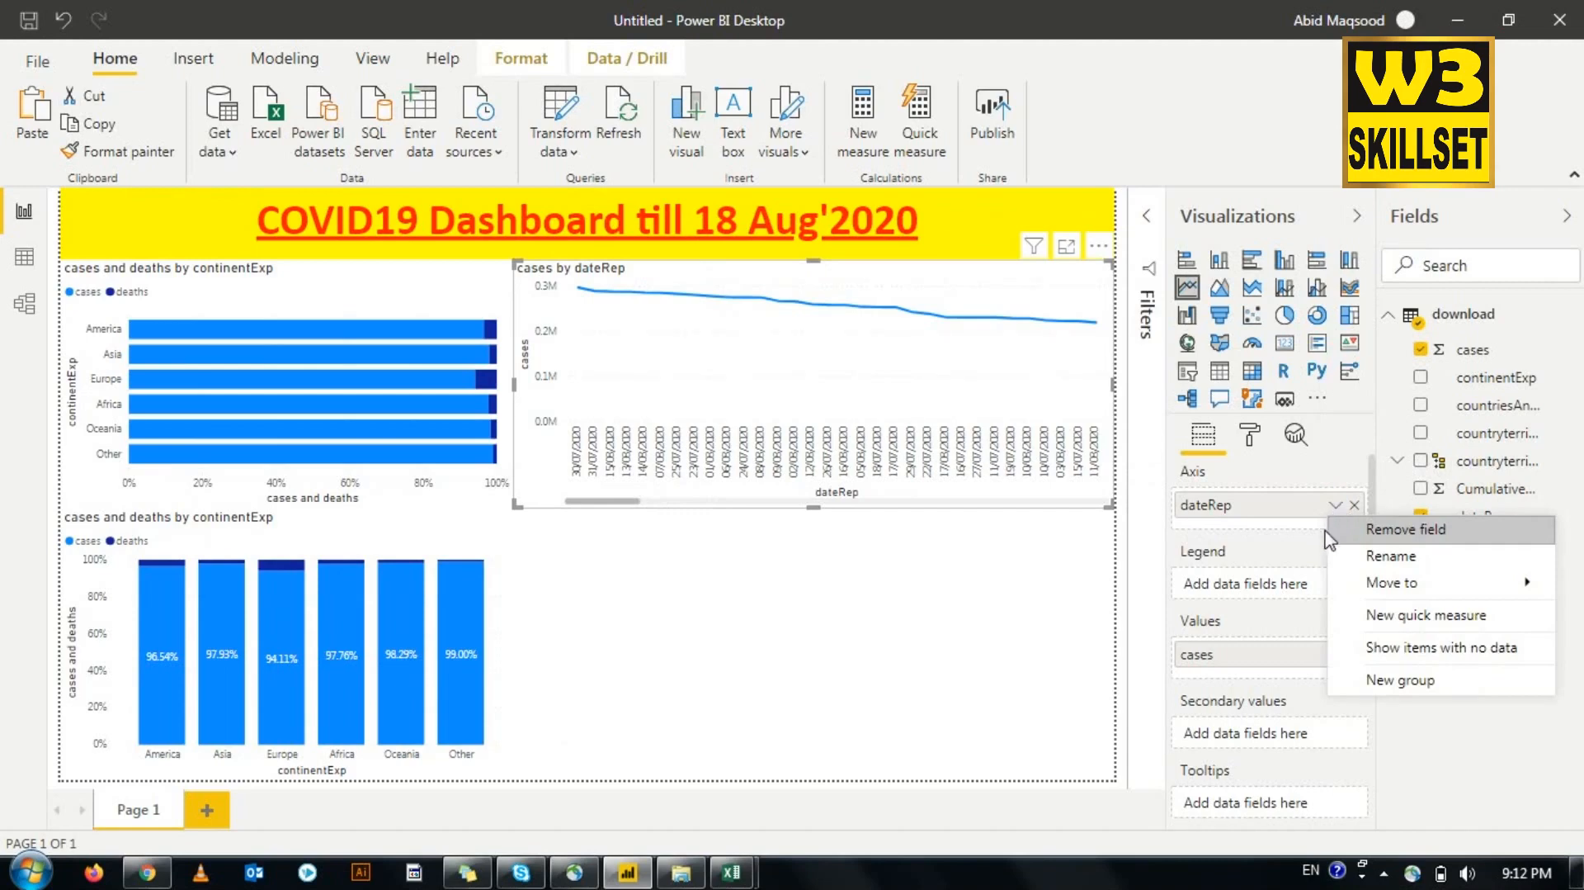
left_click(1332, 507)
left_click(1332, 506)
left_click(1332, 506)
left_click(1331, 507)
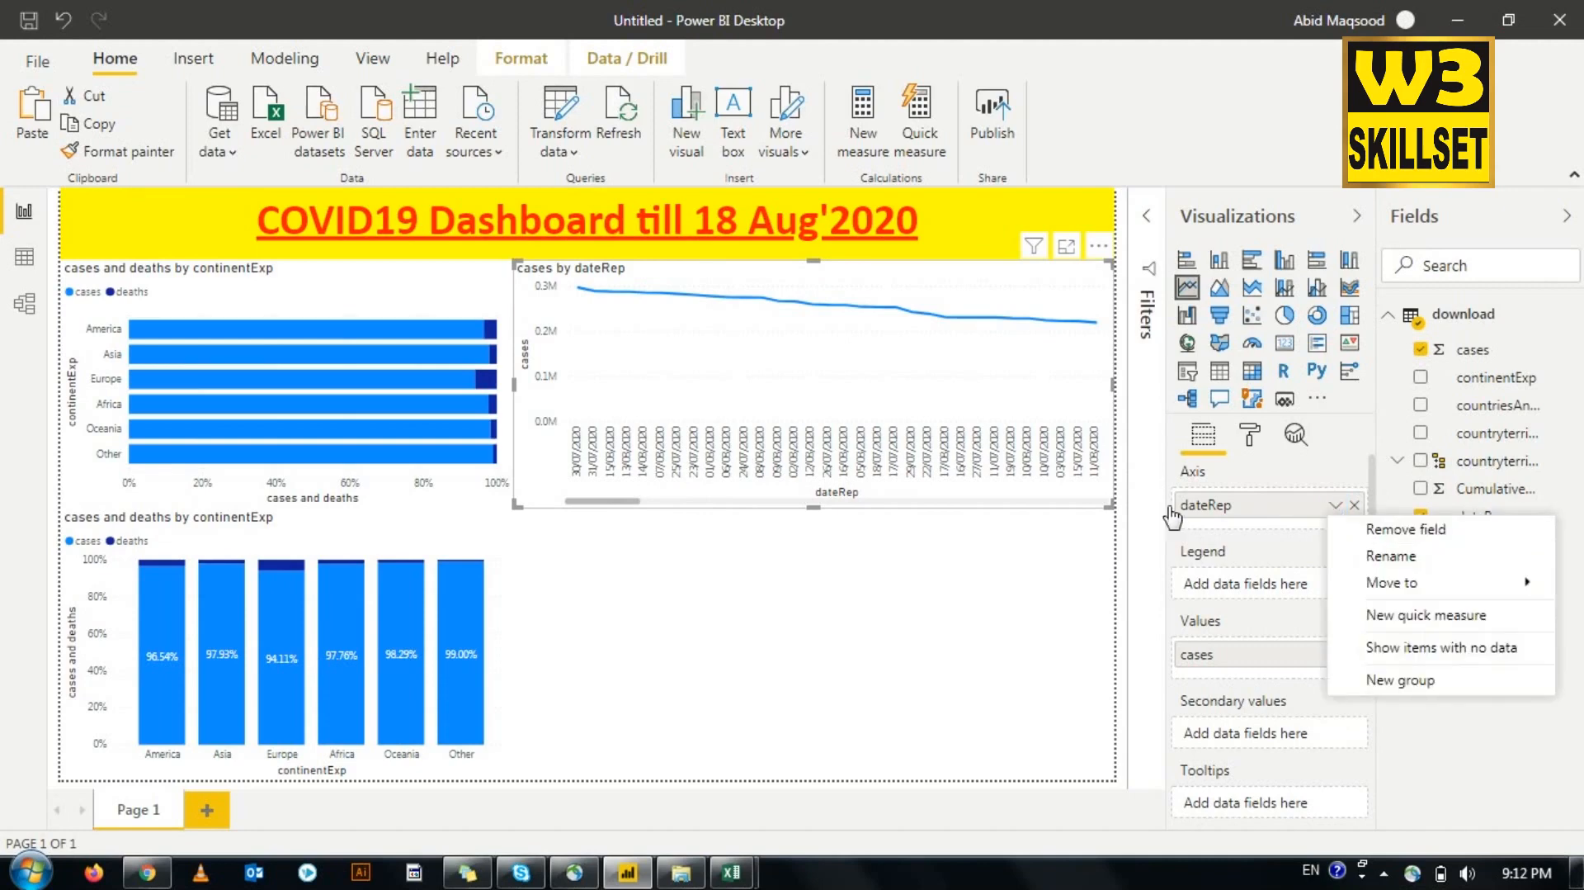
Step: Try dateRep as the line chart's legend instead of its axis, and return it to the axis
left_click(1215, 508)
left_click_drag(1215, 509, 1262, 584)
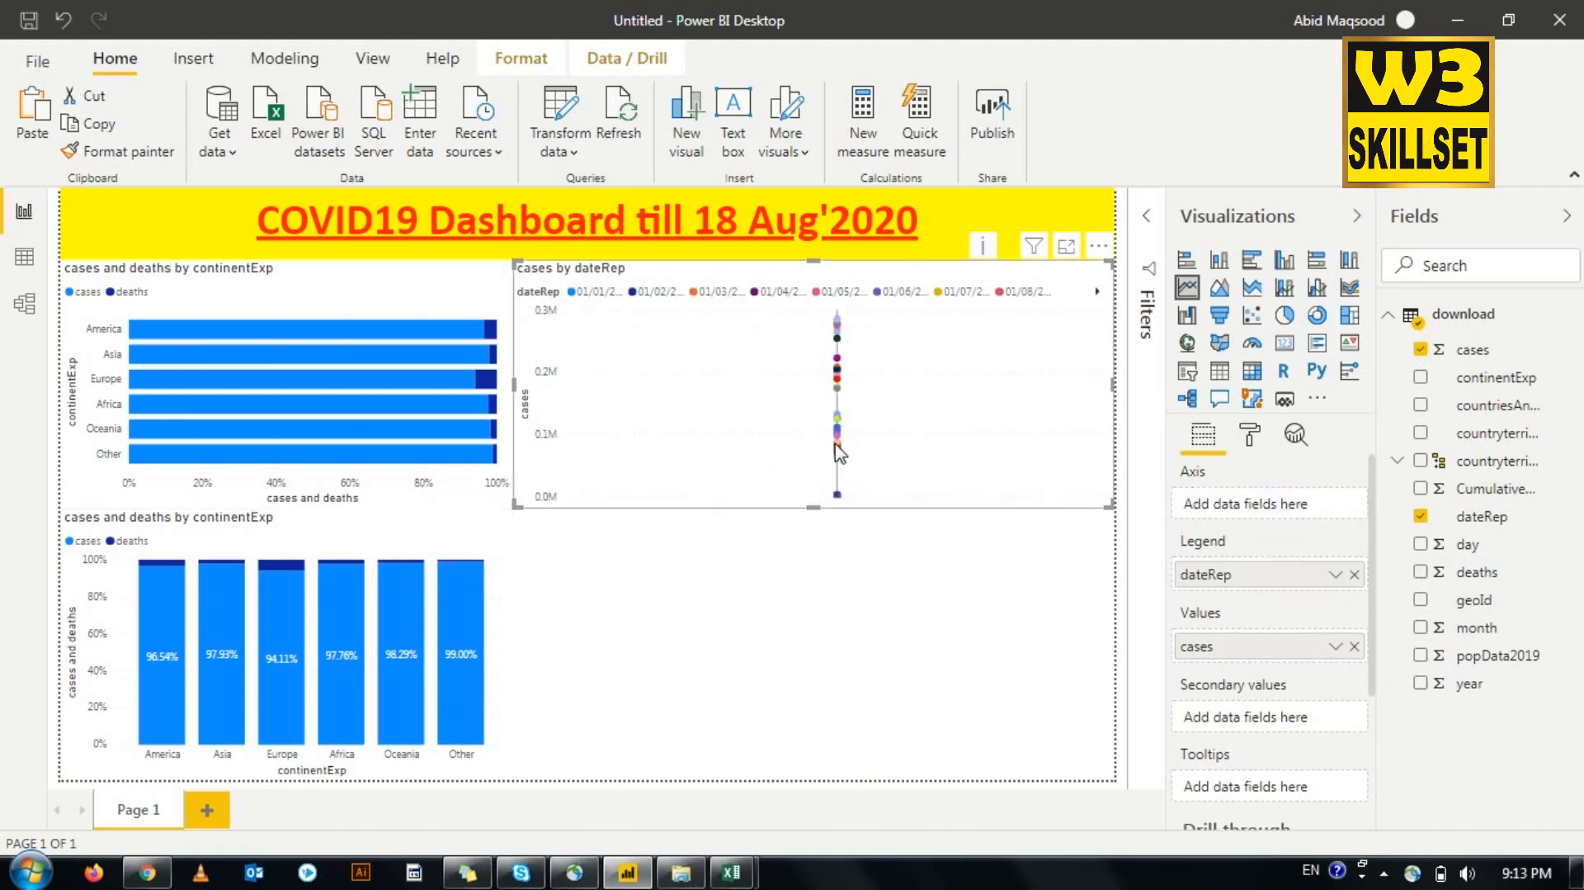
mouse_move(842, 342)
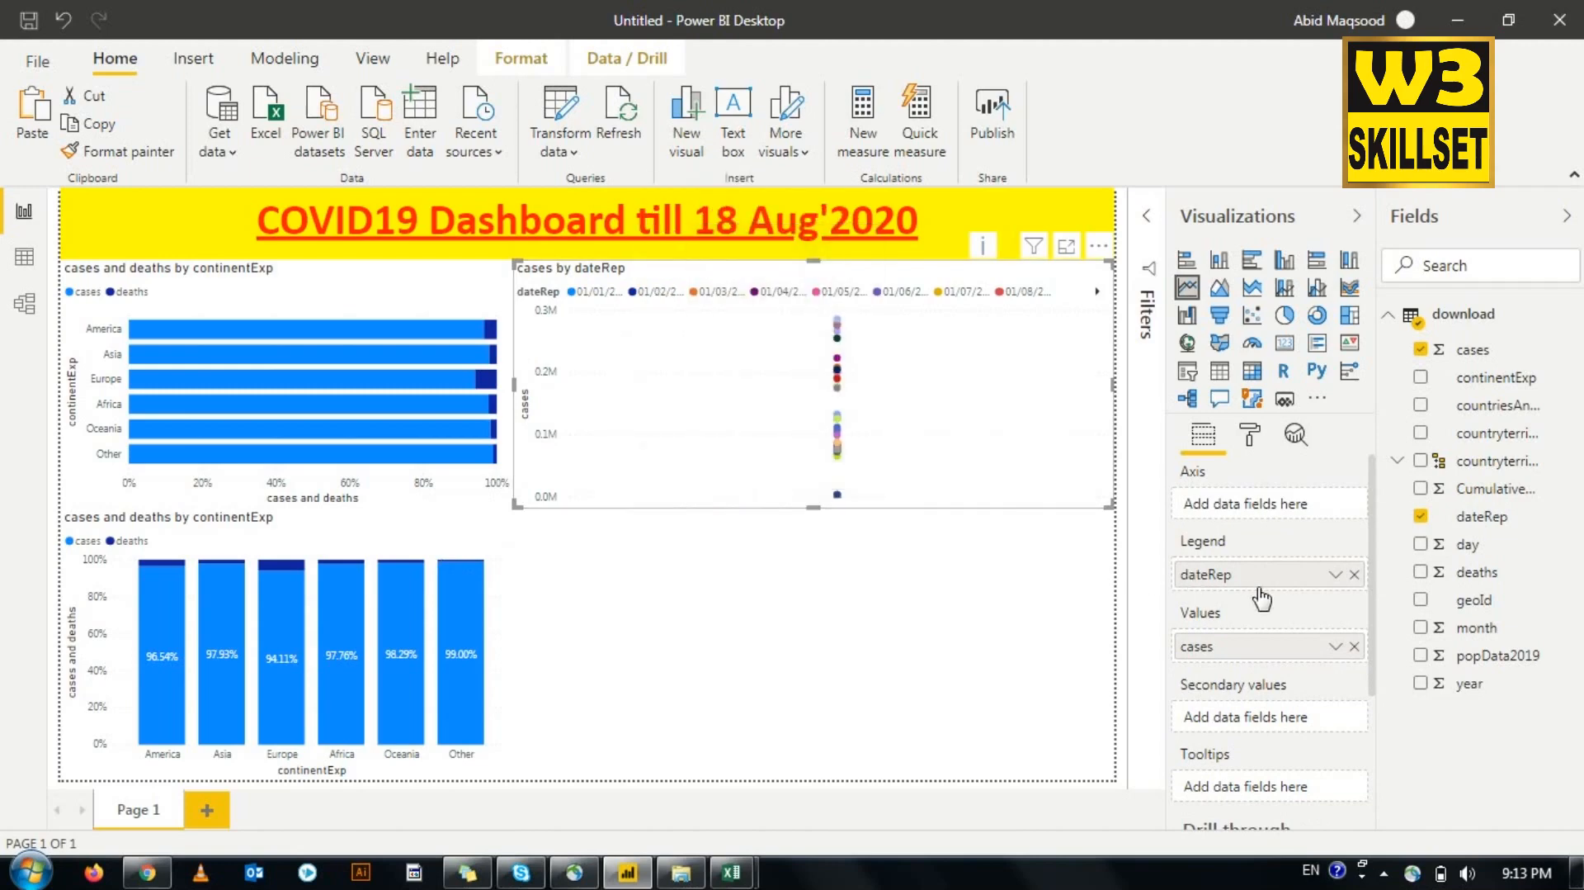
left_click_drag(1261, 594, 1255, 505)
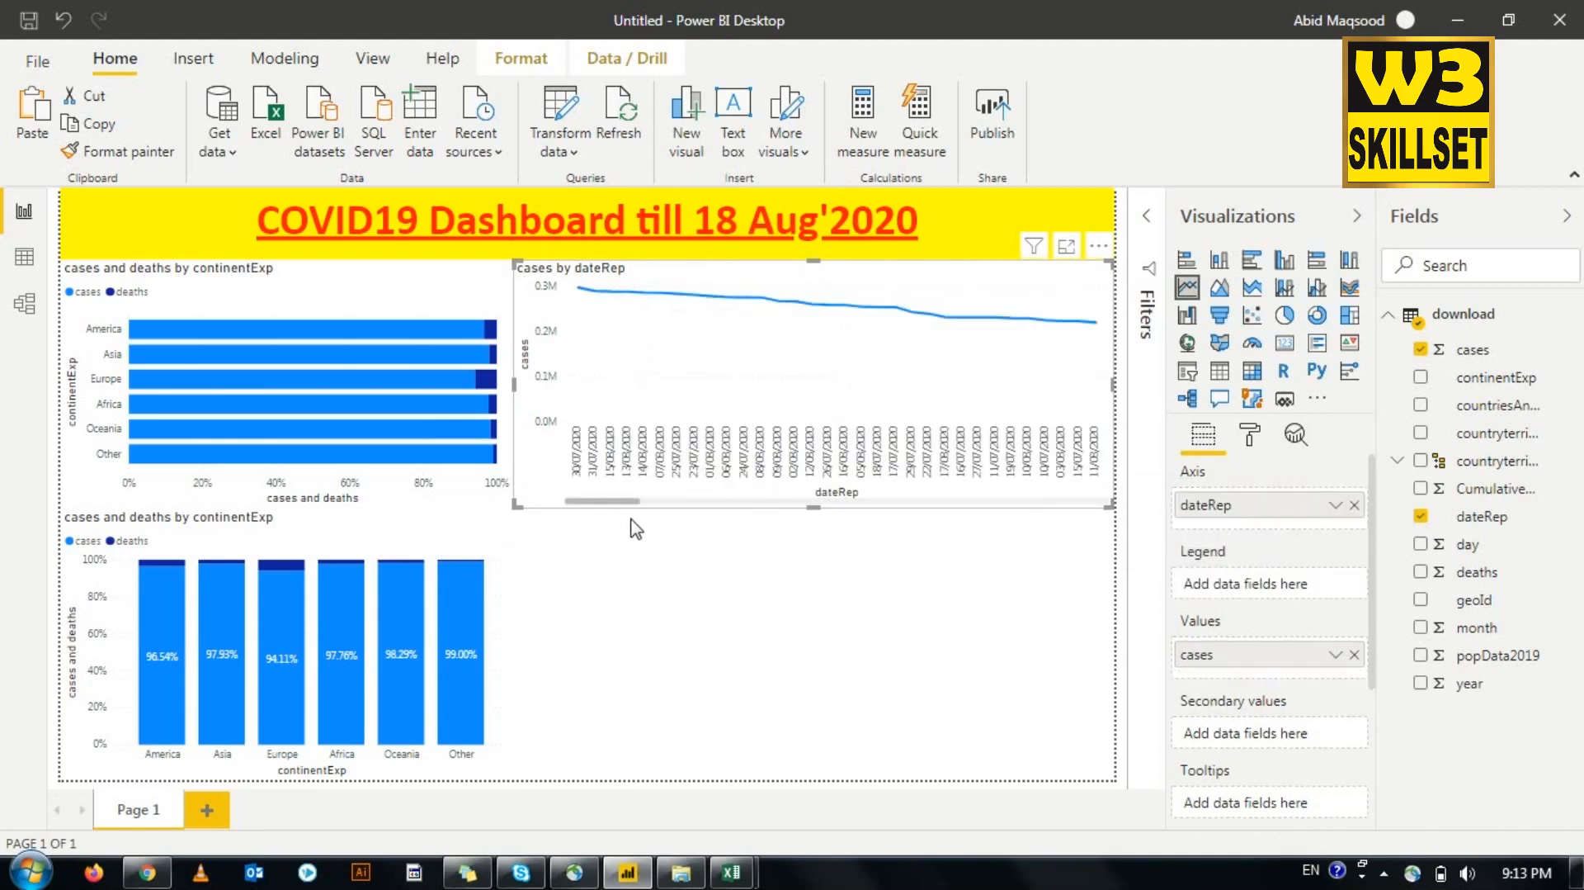
Step: Sort the line chart in ascending order and view it from the start of its axis
left_click_drag(615, 501, 1123, 495)
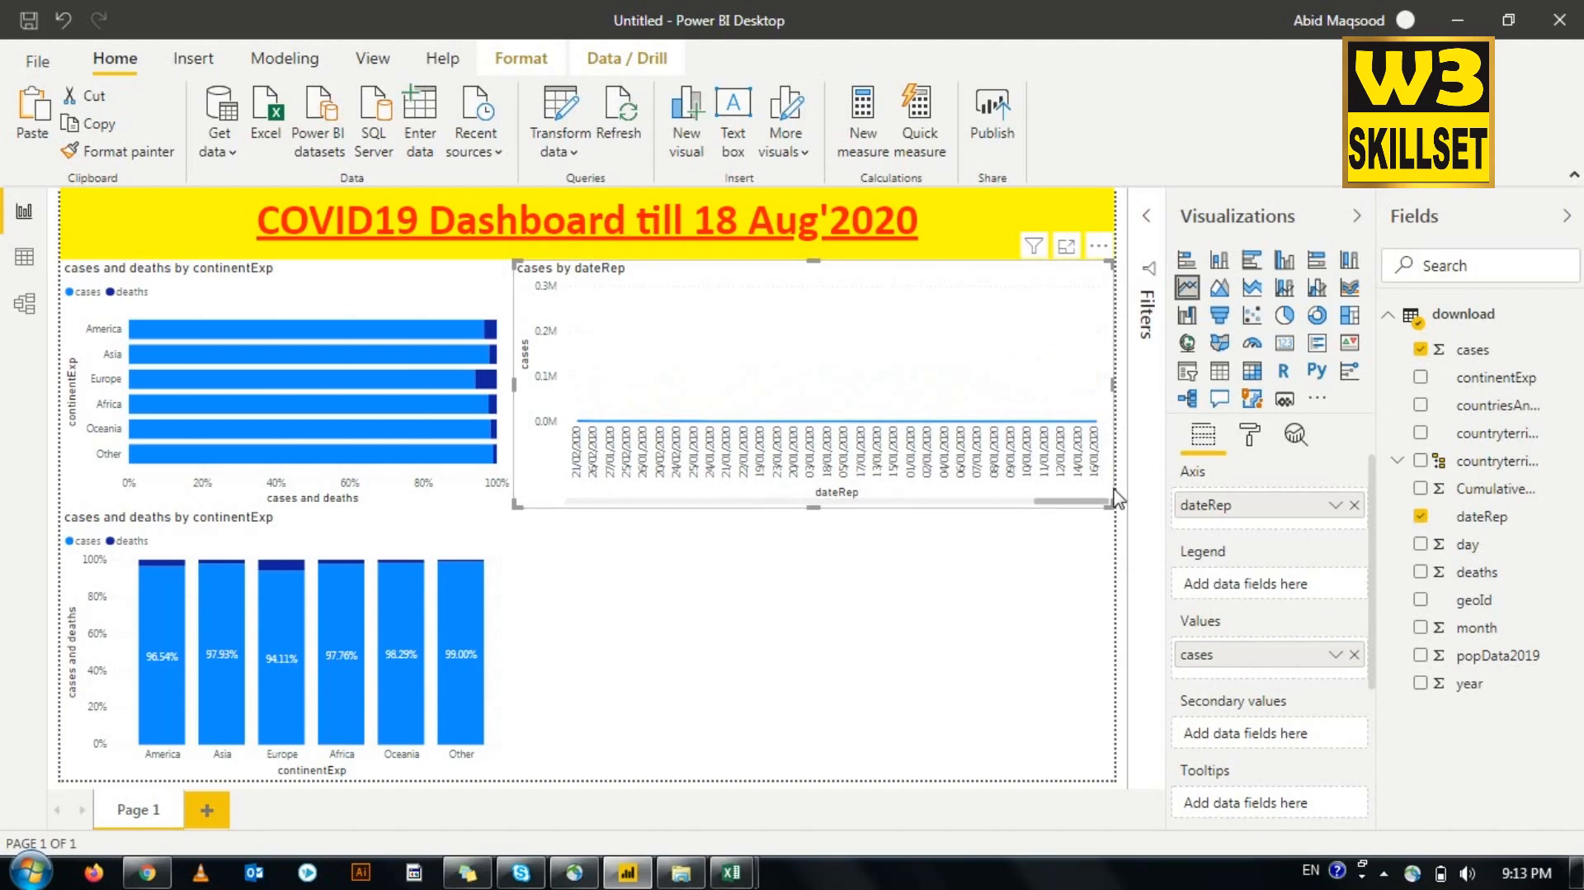
left_click(1098, 246)
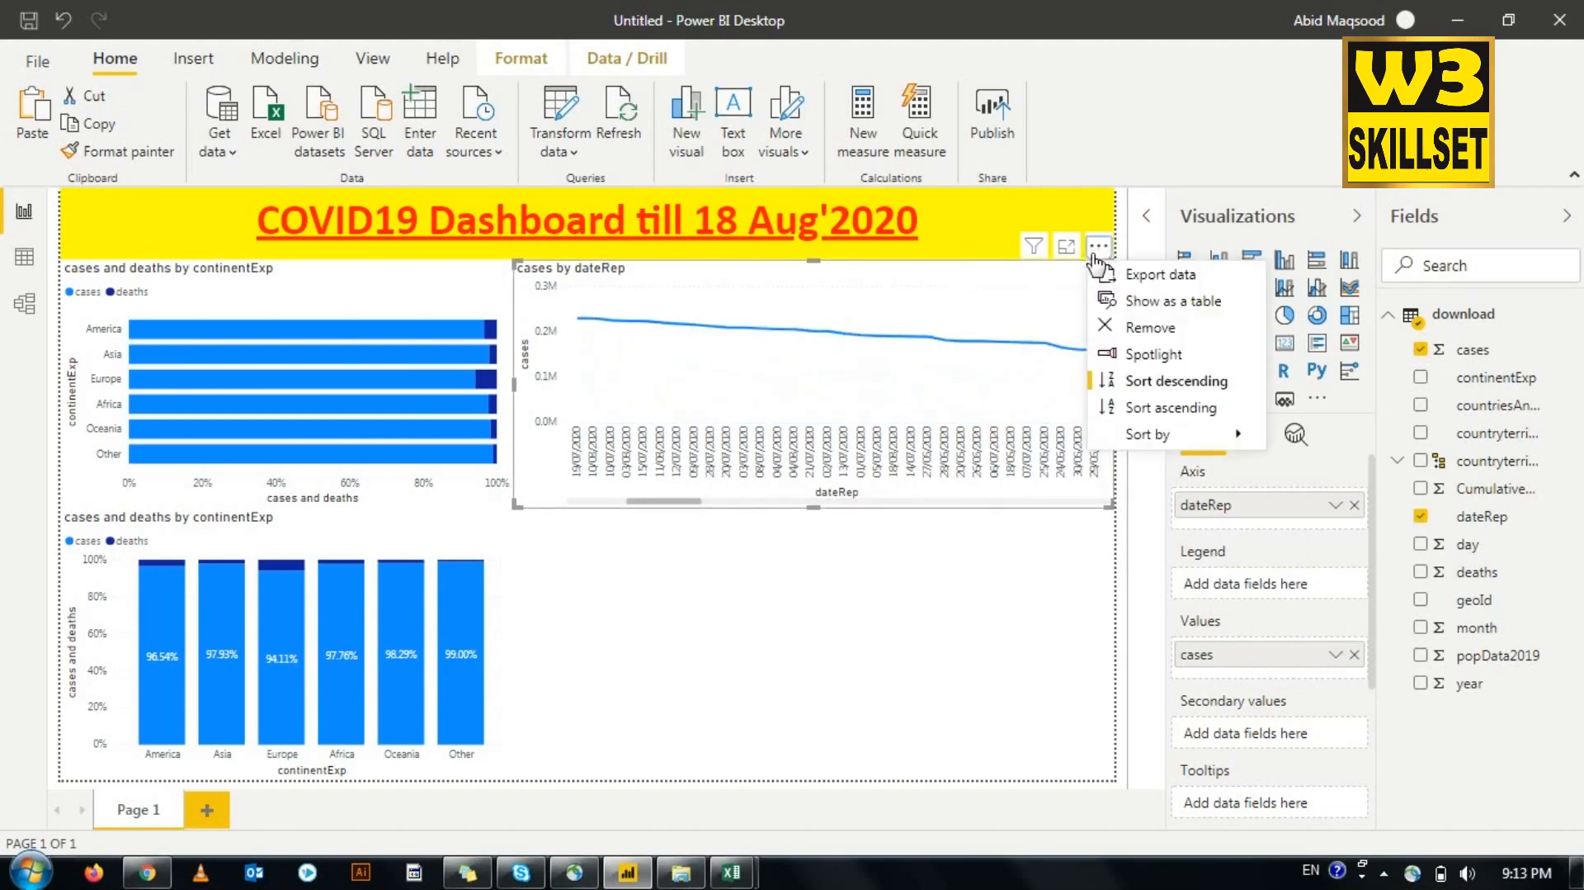
left_click(1152, 408)
left_click_drag(675, 506, 474, 504)
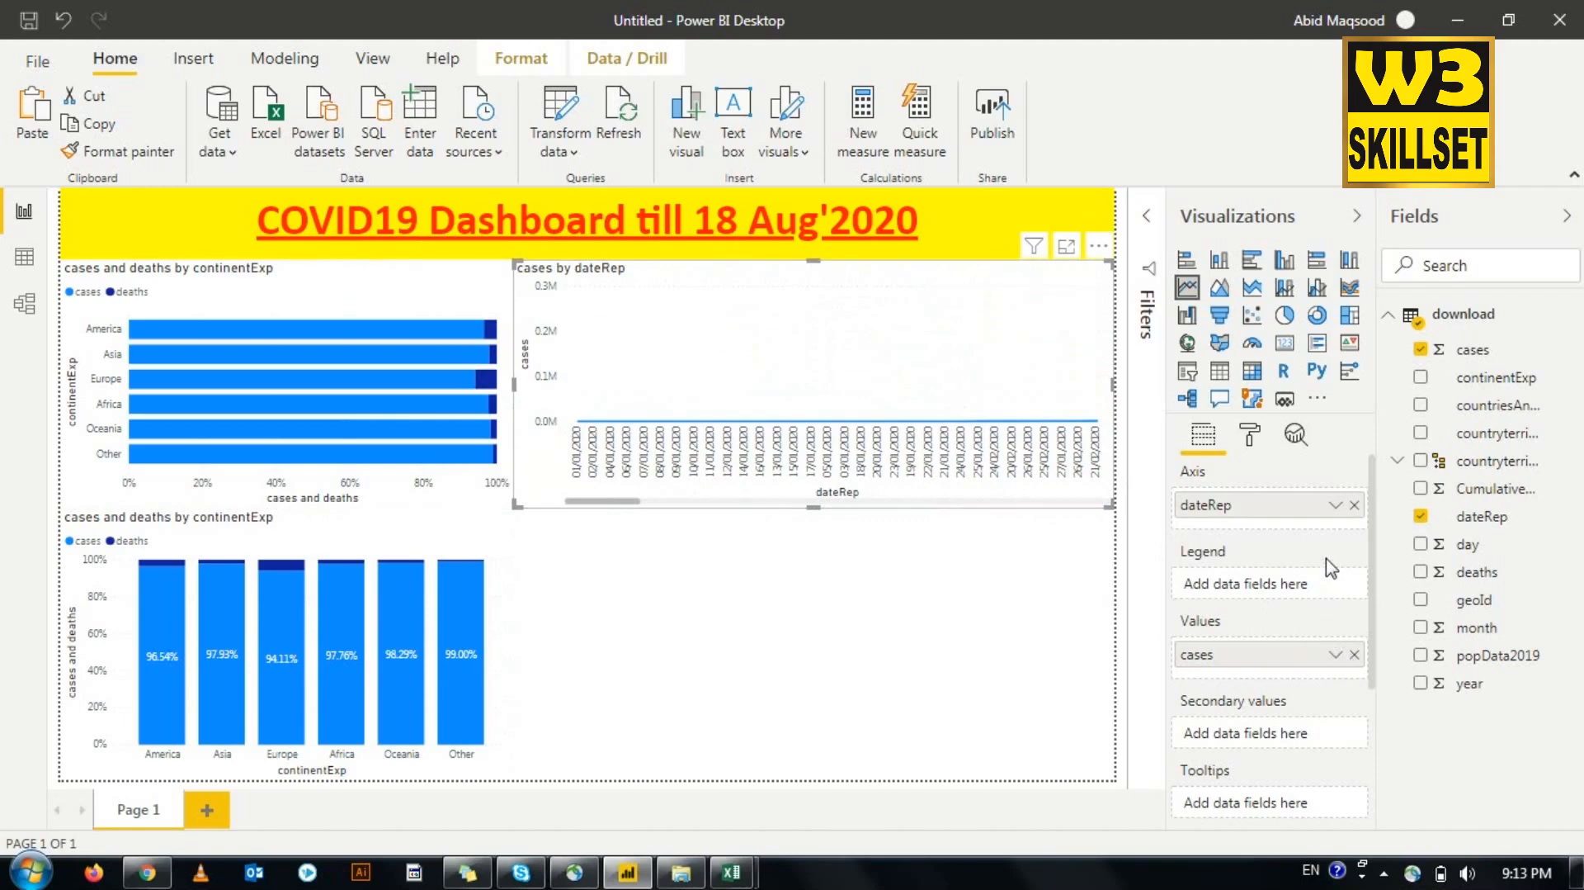
Step: Reopen the Filters pane and examine the line chart's dateRep filter and the options of its dateRep axis field
left_click(1149, 284)
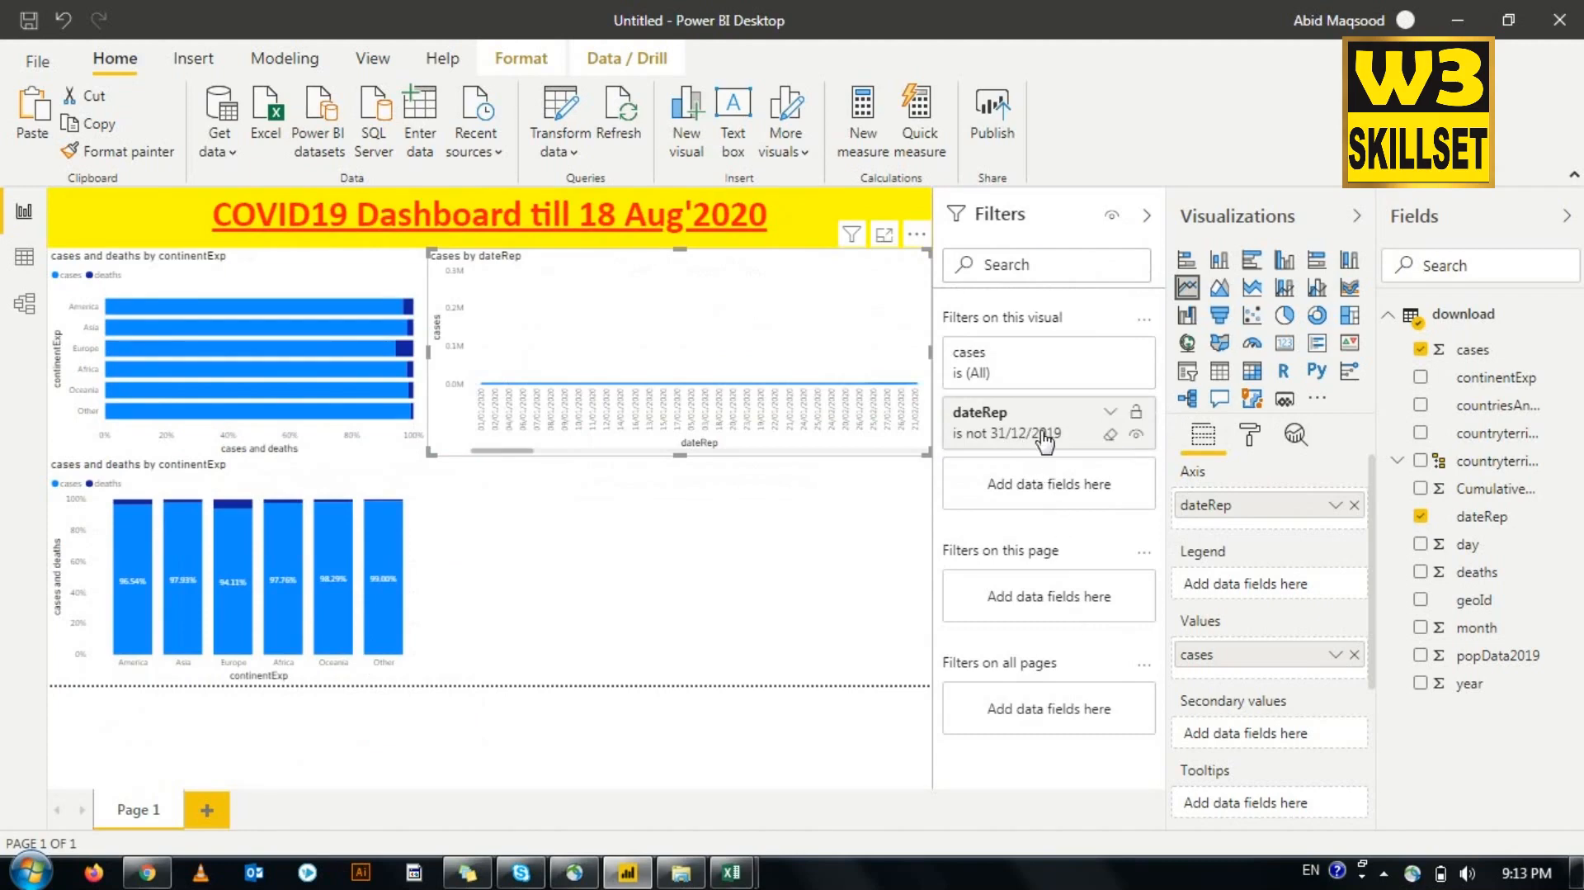
left_click(1106, 412)
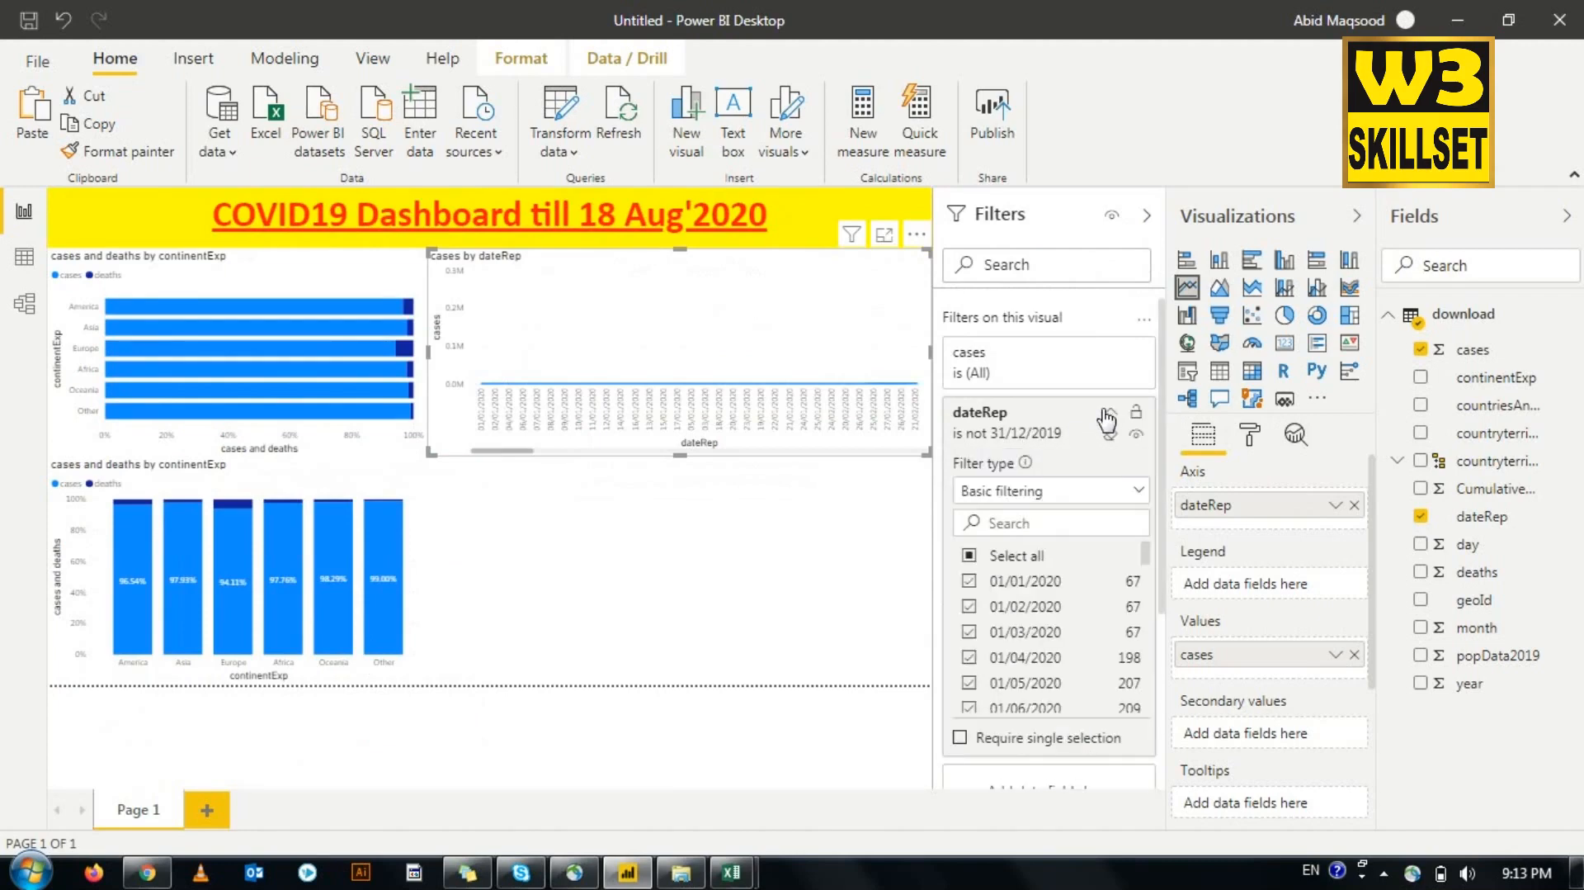
left_click(1109, 413)
left_click(1335, 505)
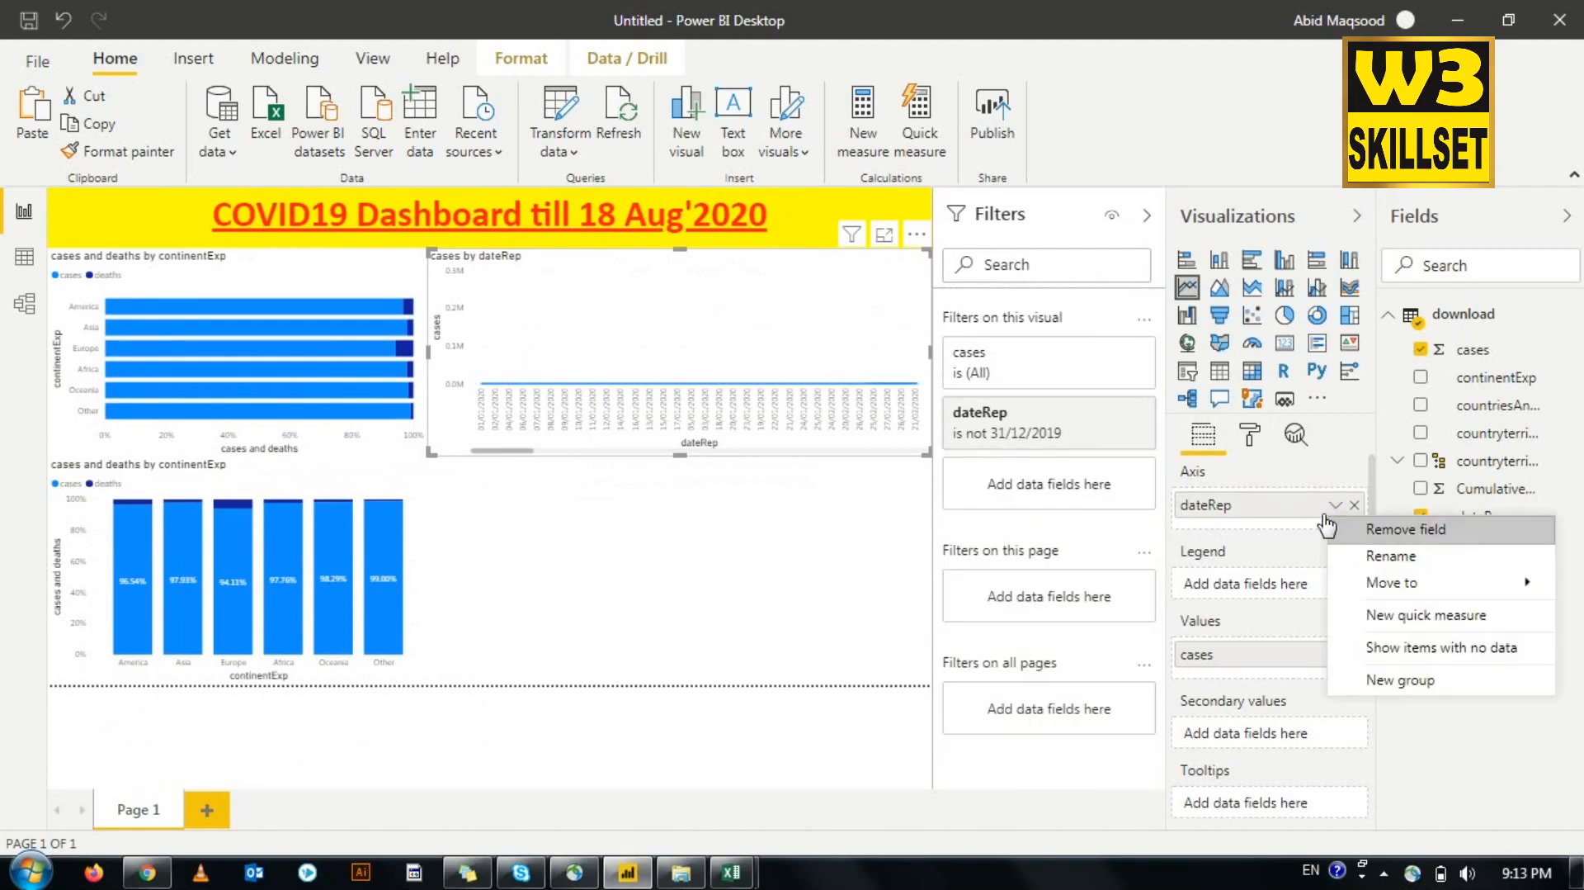
mouse_move(1385, 584)
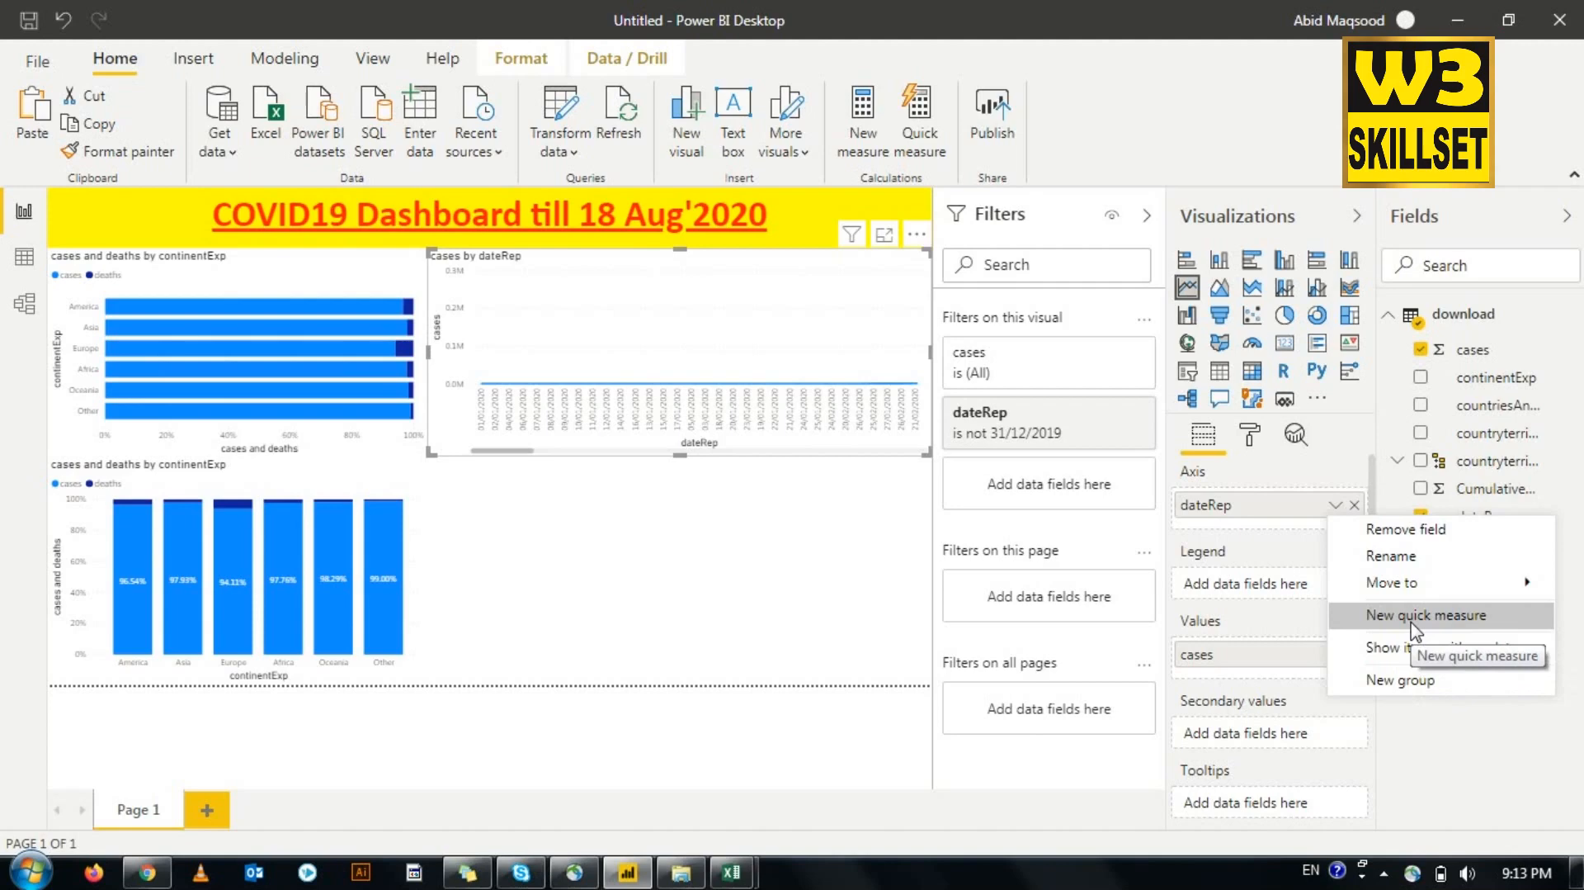
Step: Add an area chart below the line chart with continentExp as axis, cases as values and deaths as secondary values
left_click(588, 656)
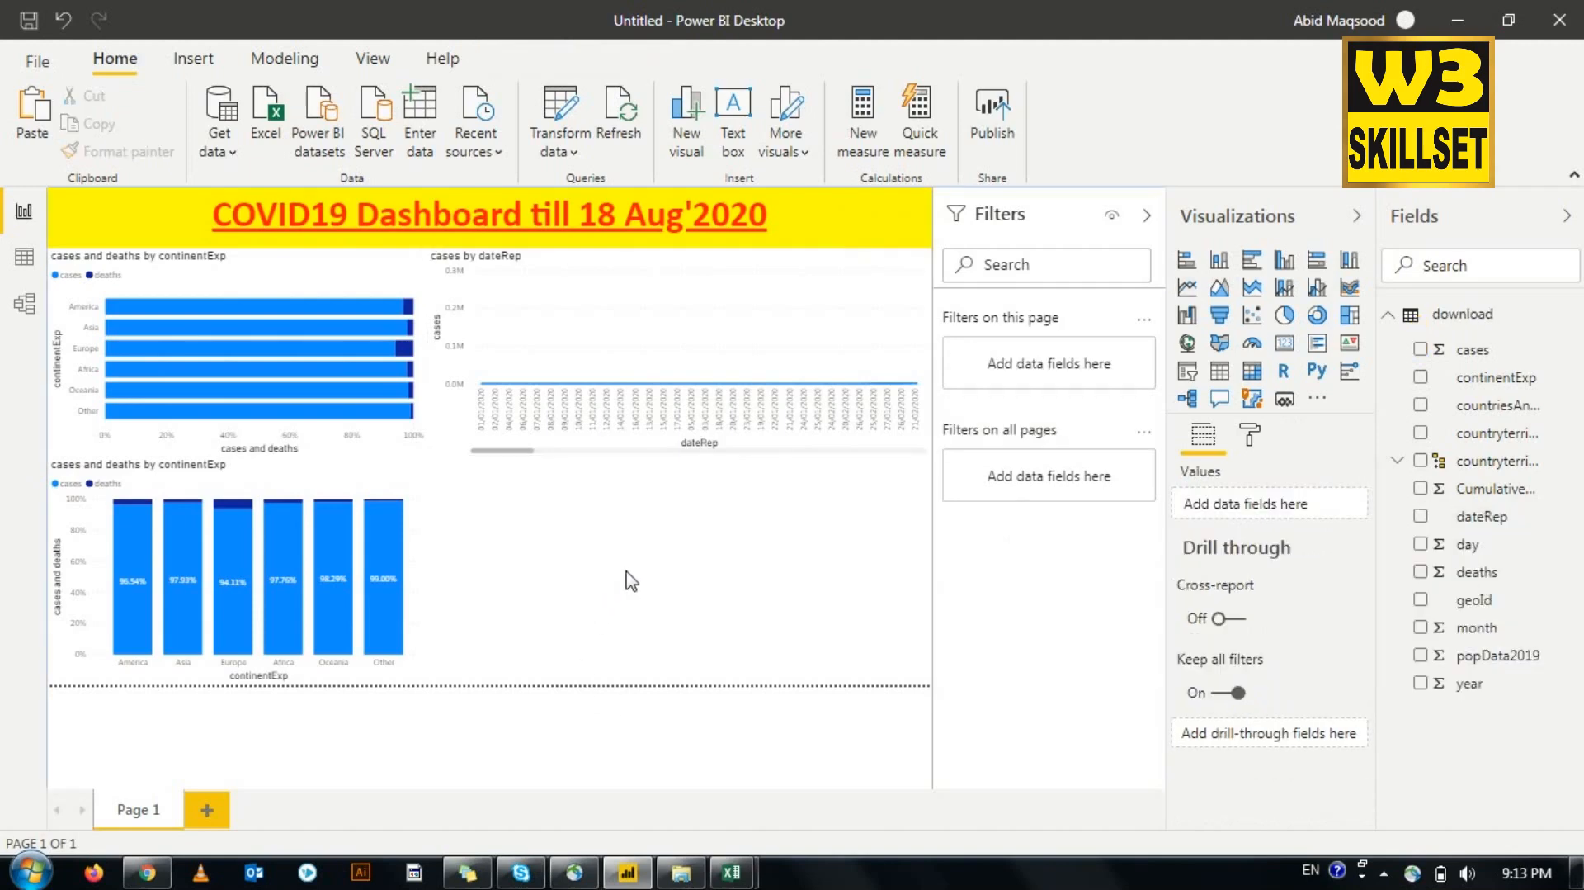
left_click(1220, 291)
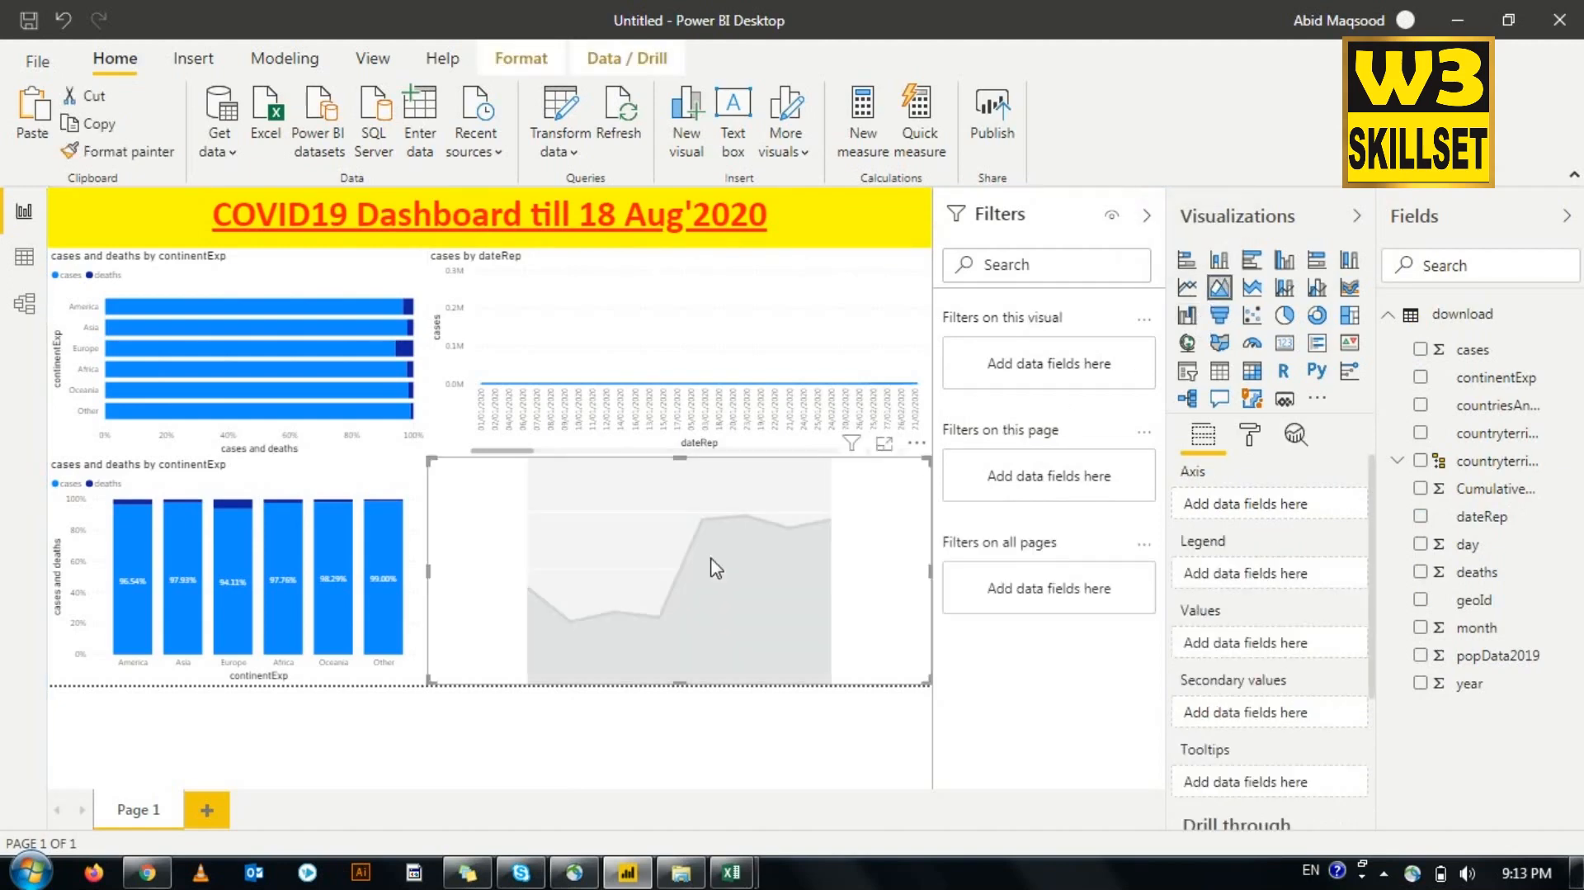
left_click_drag(1473, 355, 1307, 644)
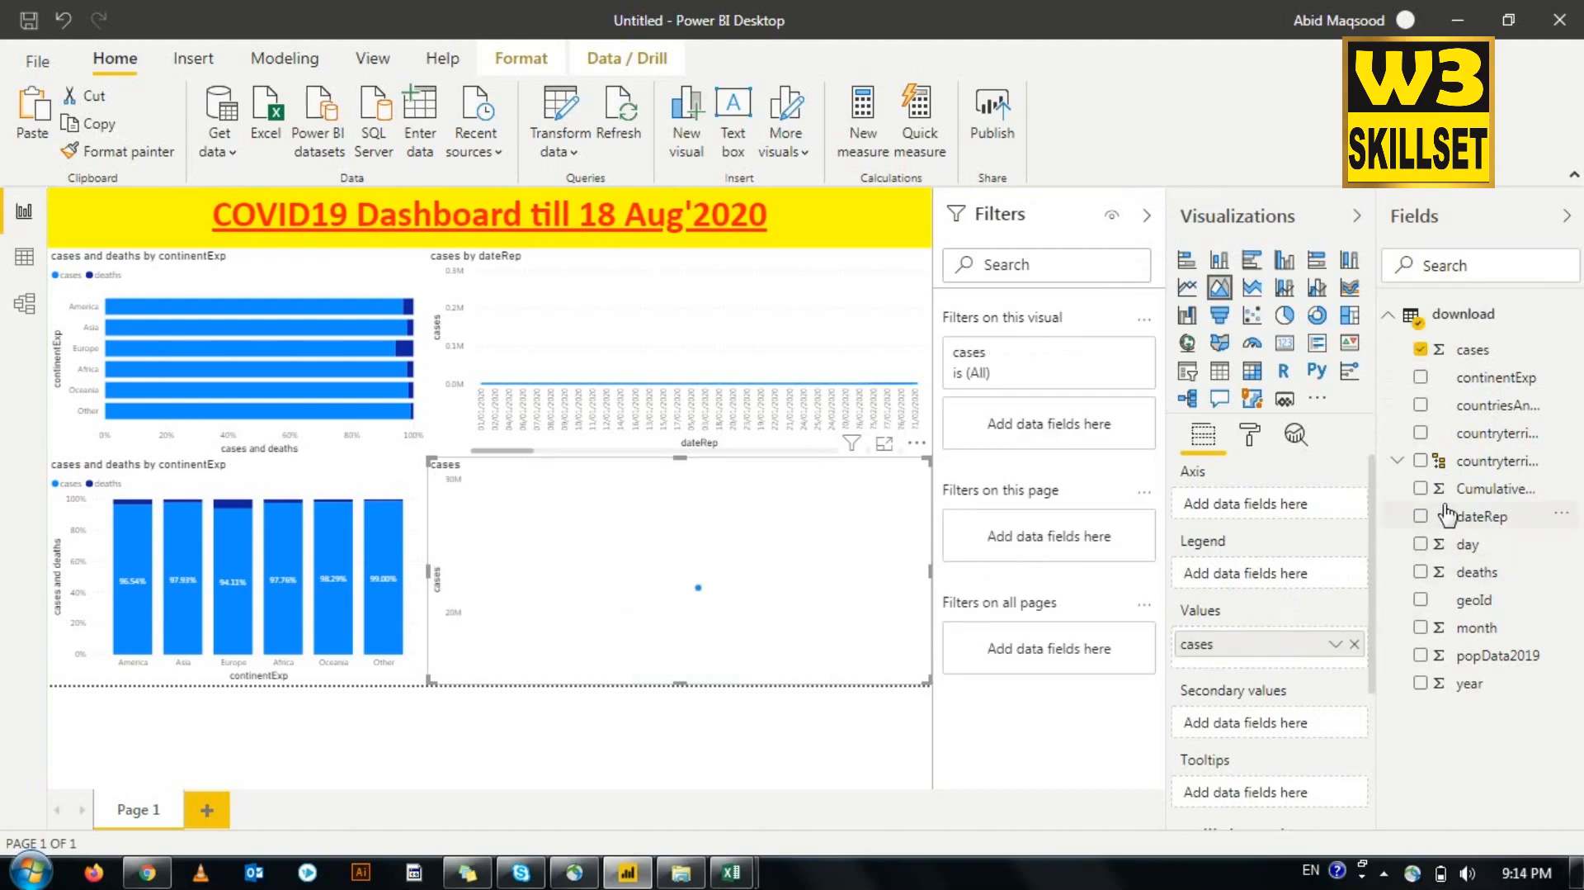
left_click_drag(1496, 378, 1303, 509)
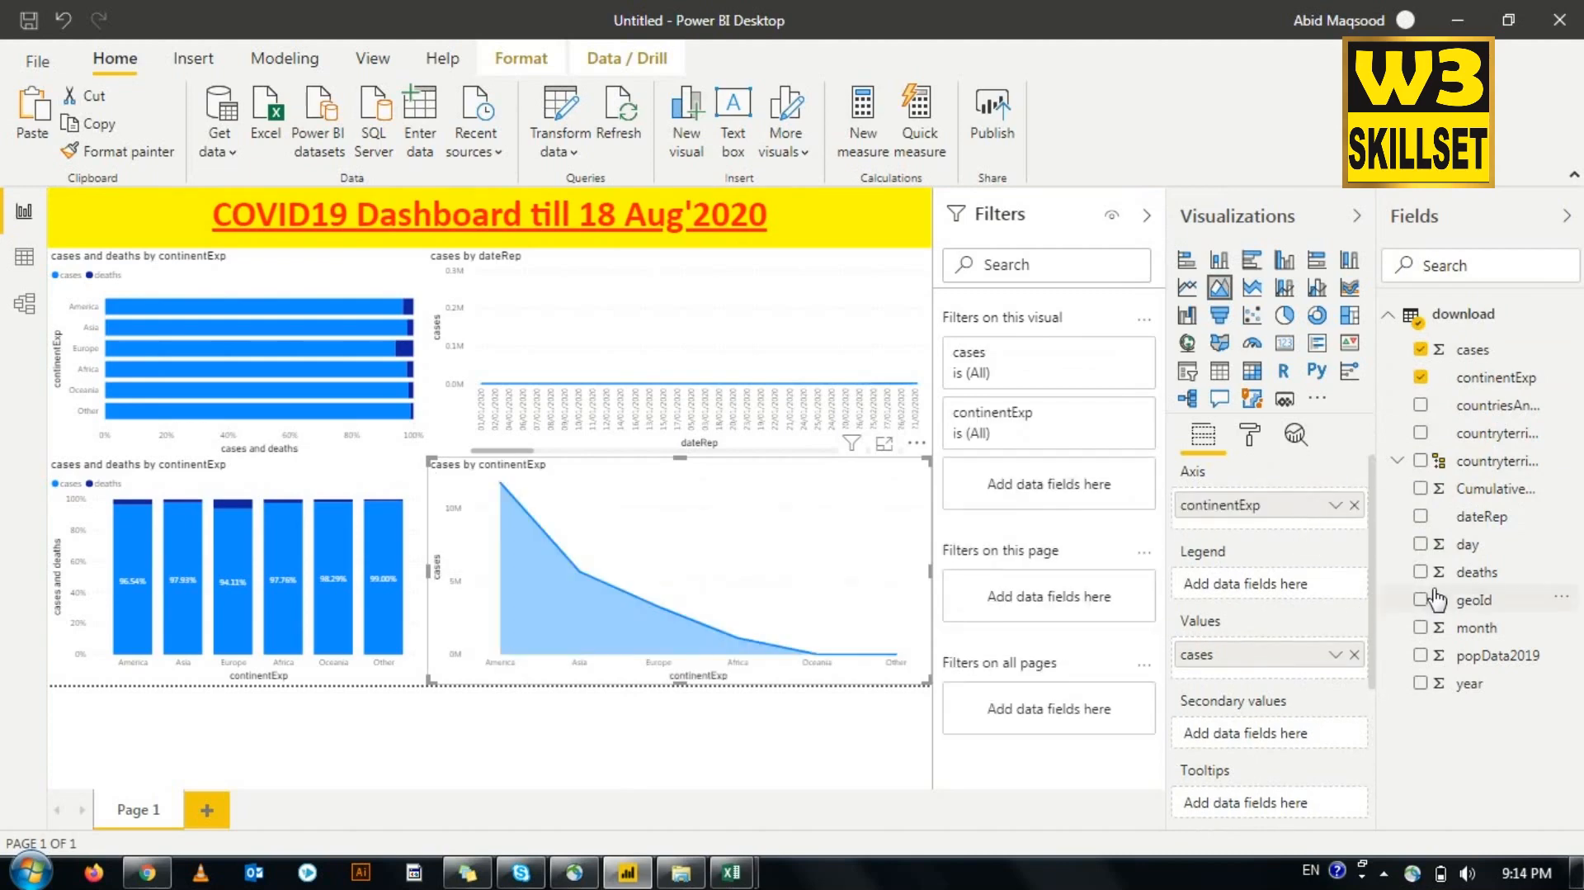
left_click_drag(1489, 575, 1319, 748)
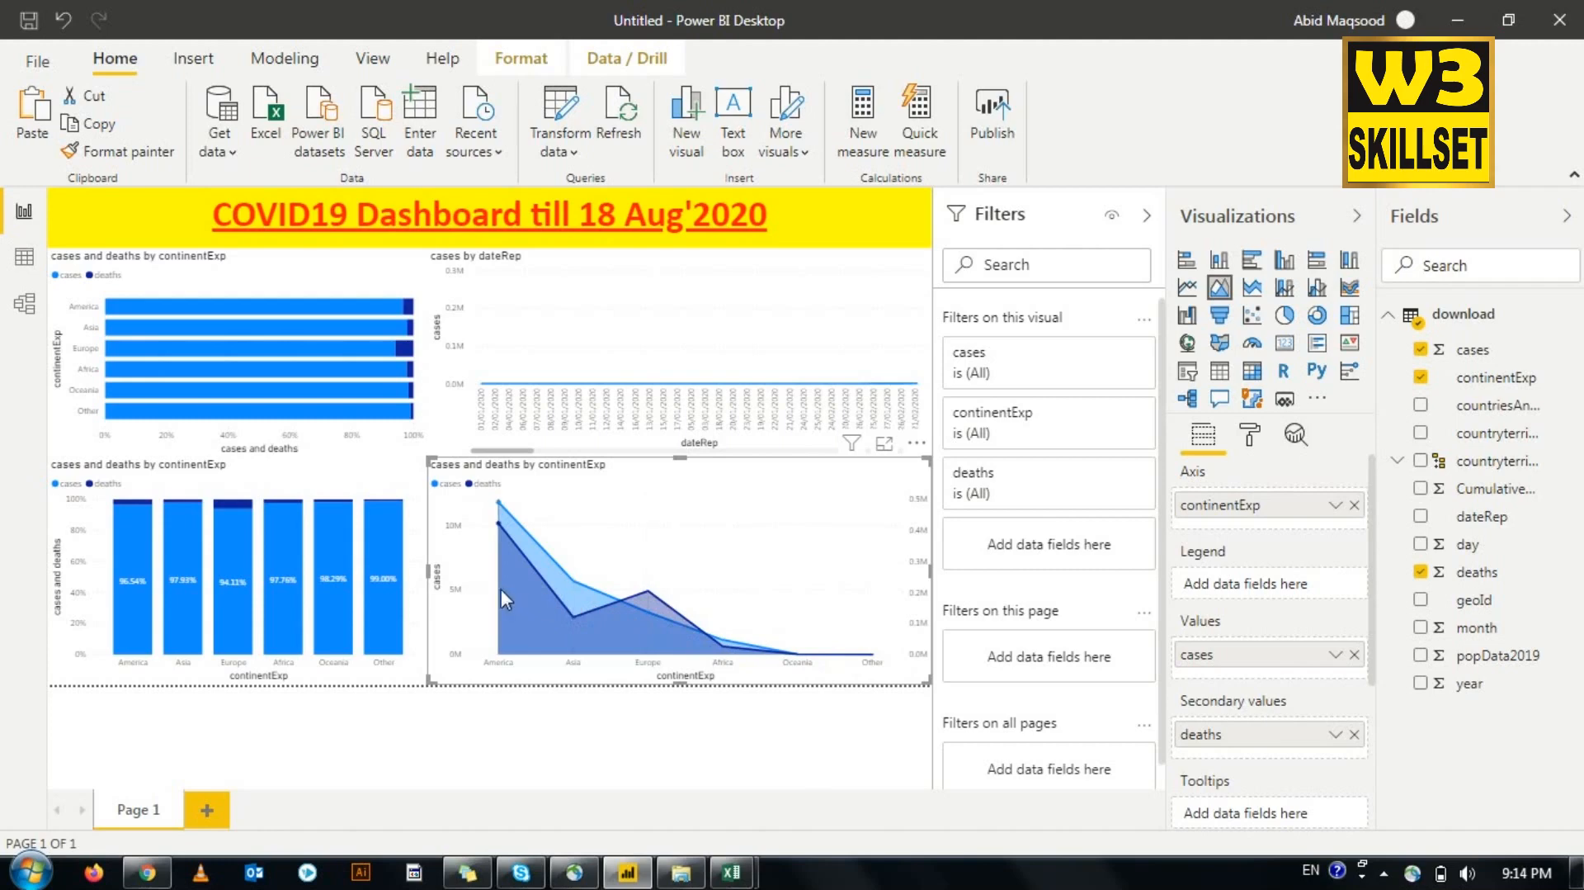
mouse_move(472, 548)
mouse_move(649, 572)
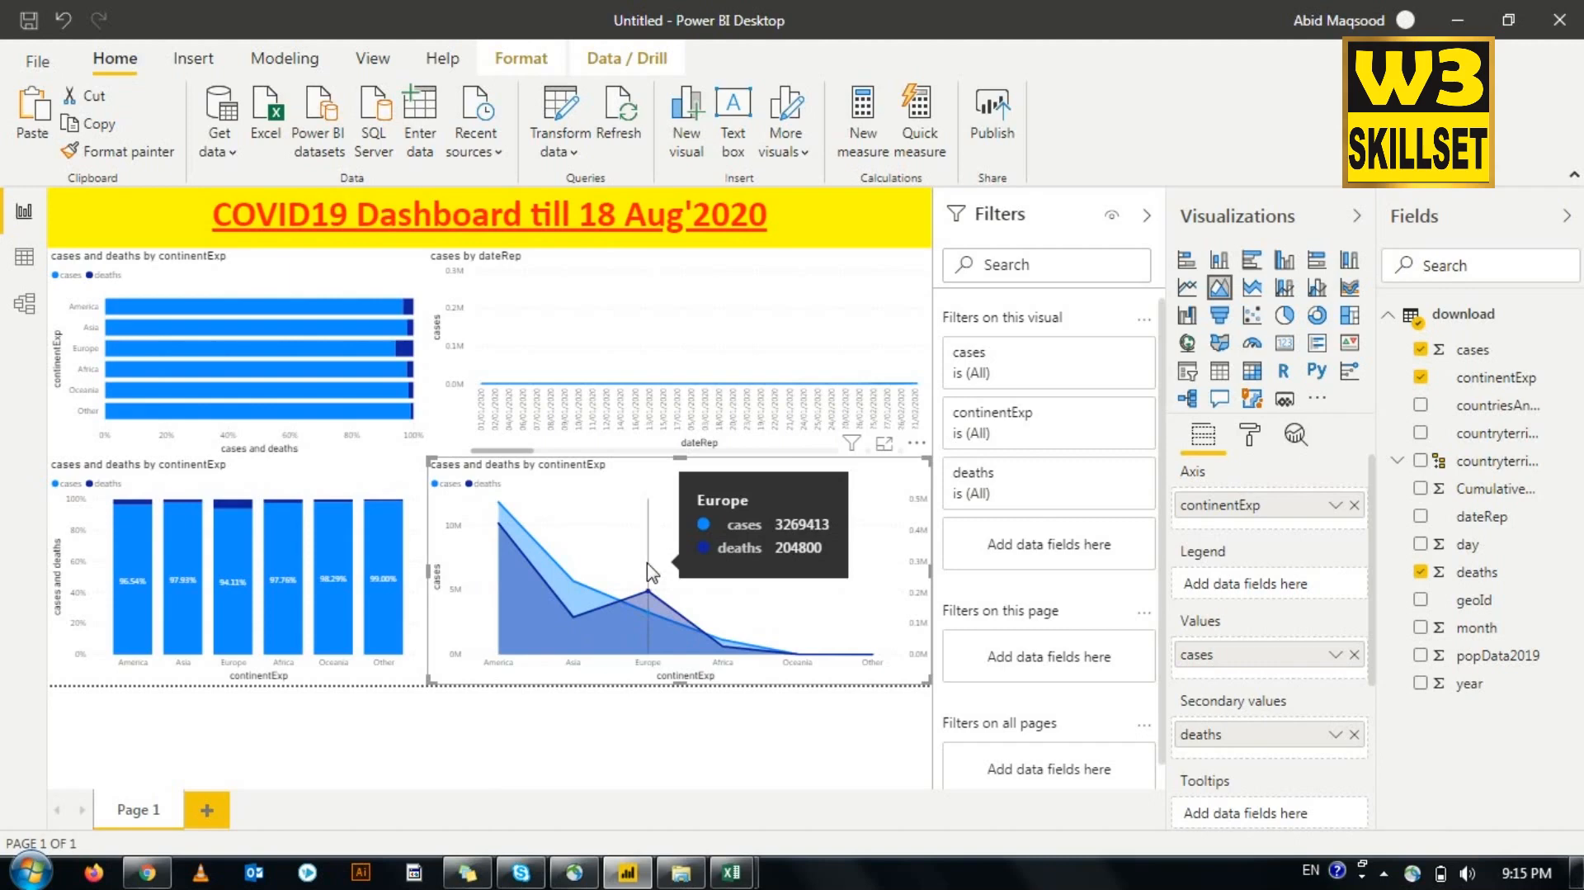